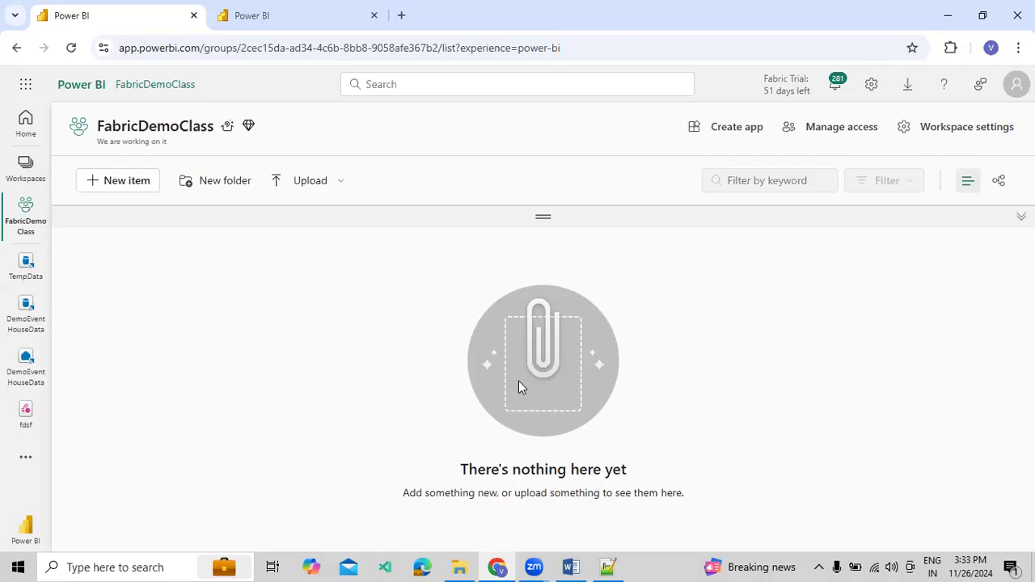
Create a new Eventhouse named FabricEventHouse in the FabricDemoClass workspace
click(135, 197)
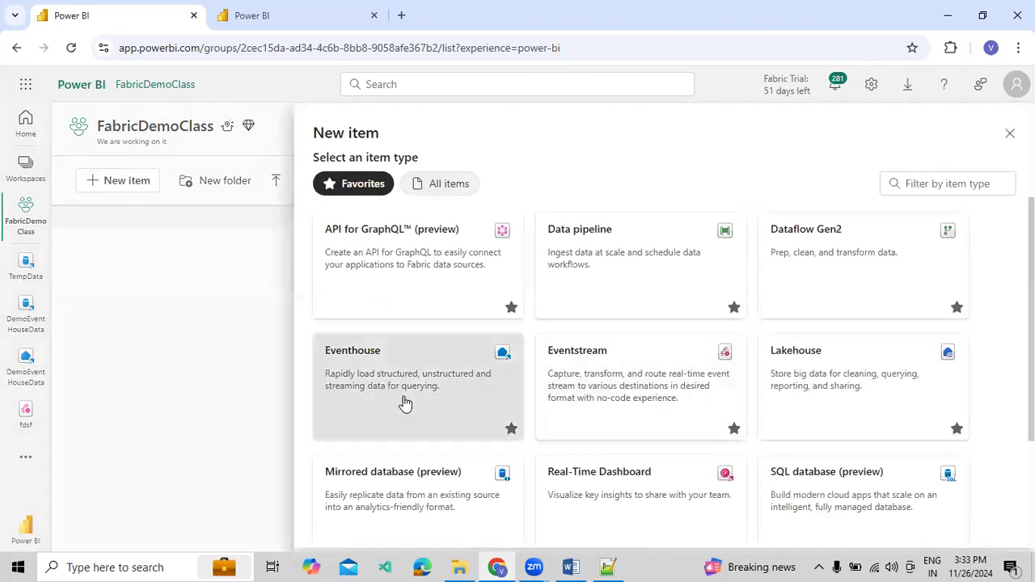
click(405, 403)
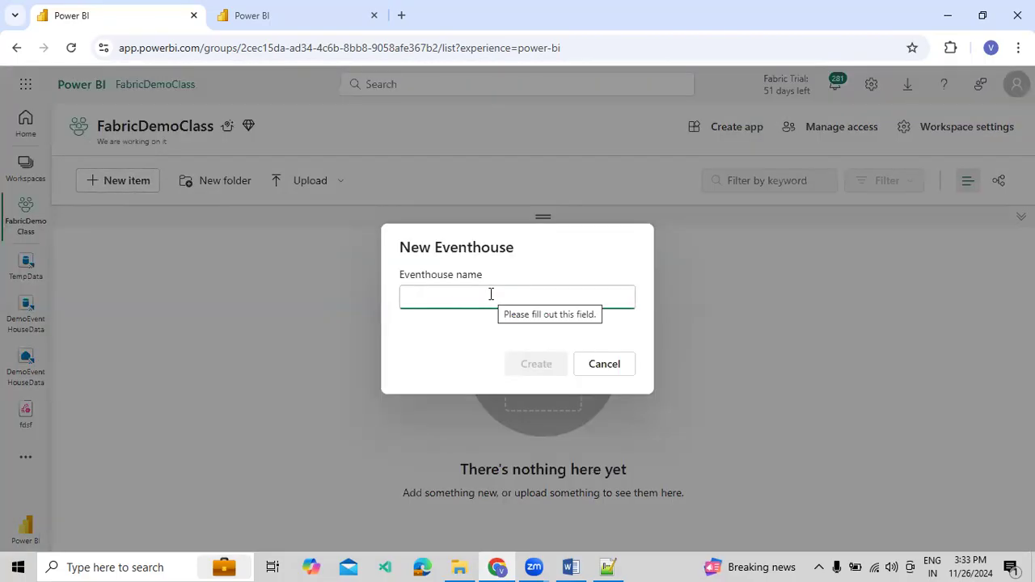
text(DemoE)
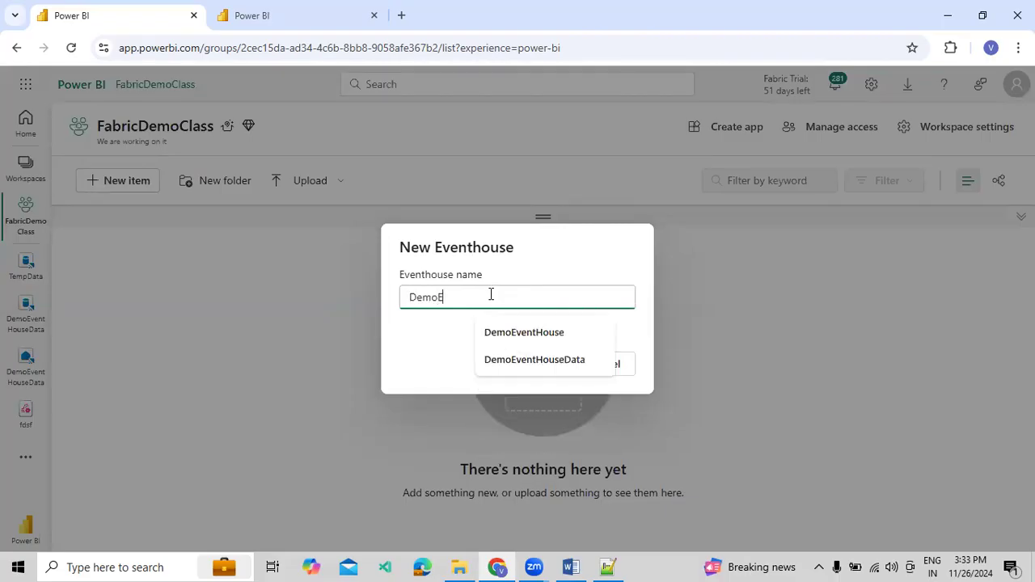
text(ventHouseData)
key(BackSpace)
key(BackSpace)
key(BackSpace)
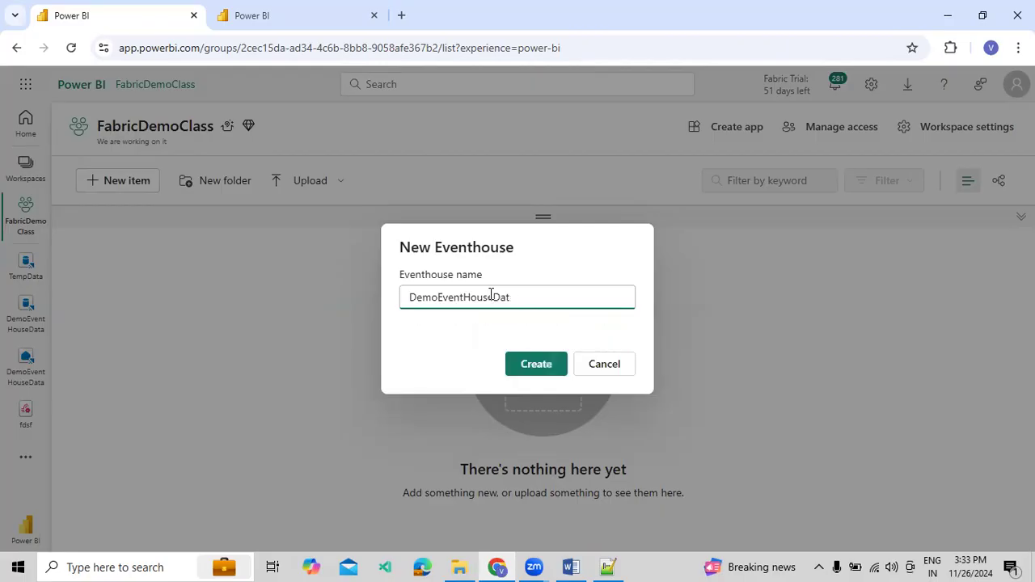
key(ctrl+a)
key(BackSpace)
text(F)
click(526, 364)
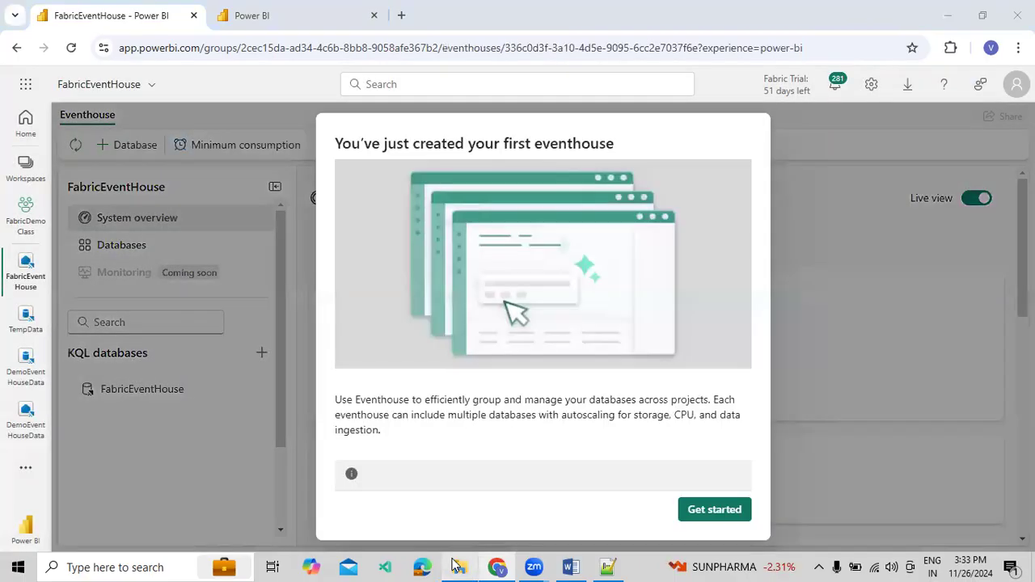
Switch to File Explorer, open 28_Next Function from the KQL folder, and copy its Employee table creation and inline ingestion commands
click(457, 567)
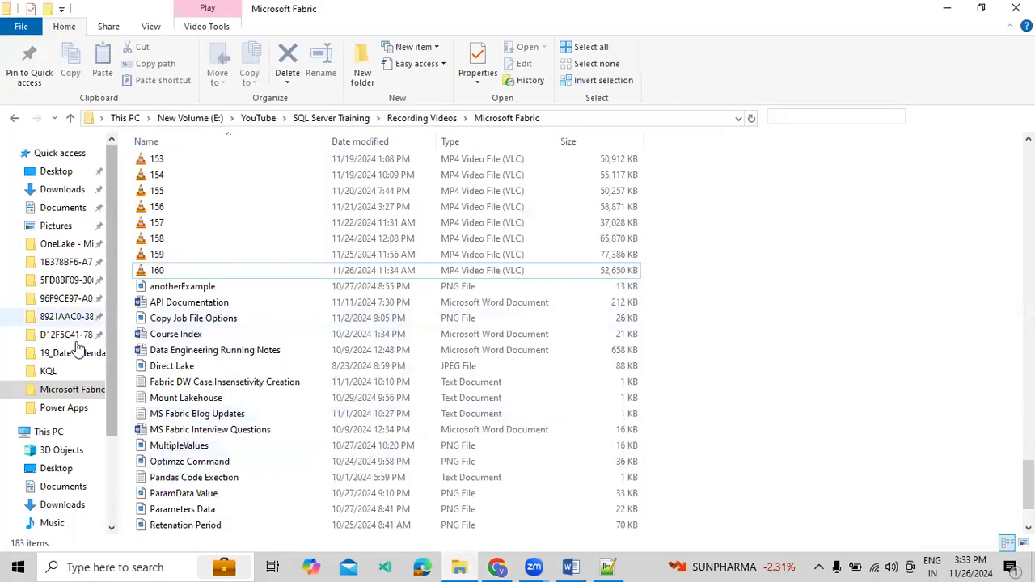
click(50, 372)
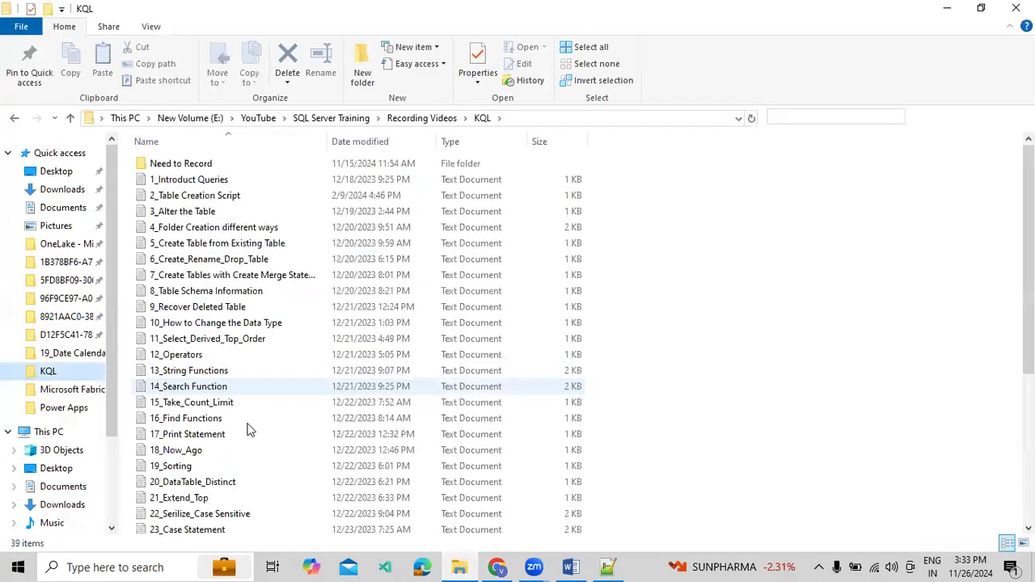
scroll(250, 429, down, 5)
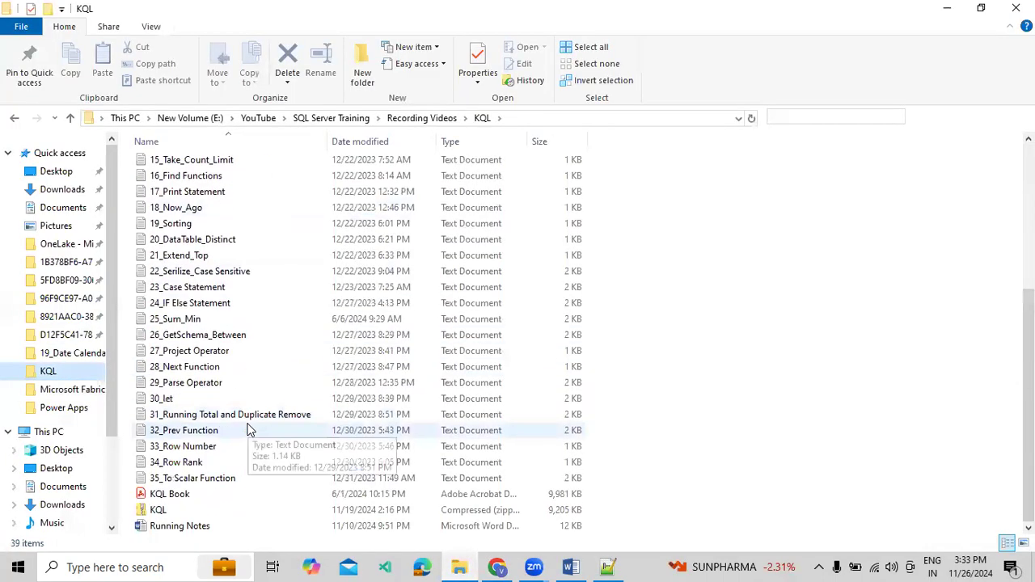
click(202, 371)
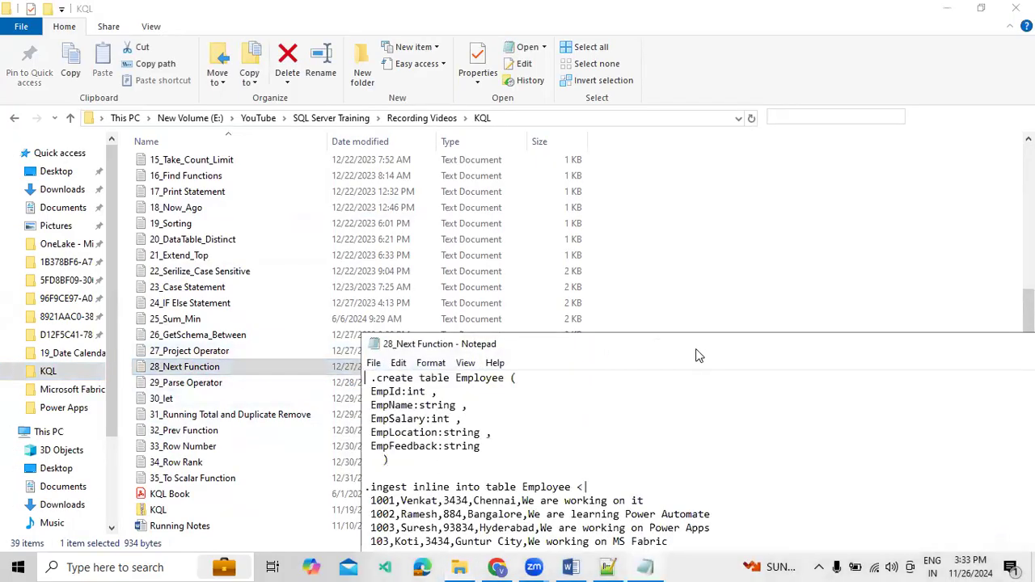
double_click(698, 348)
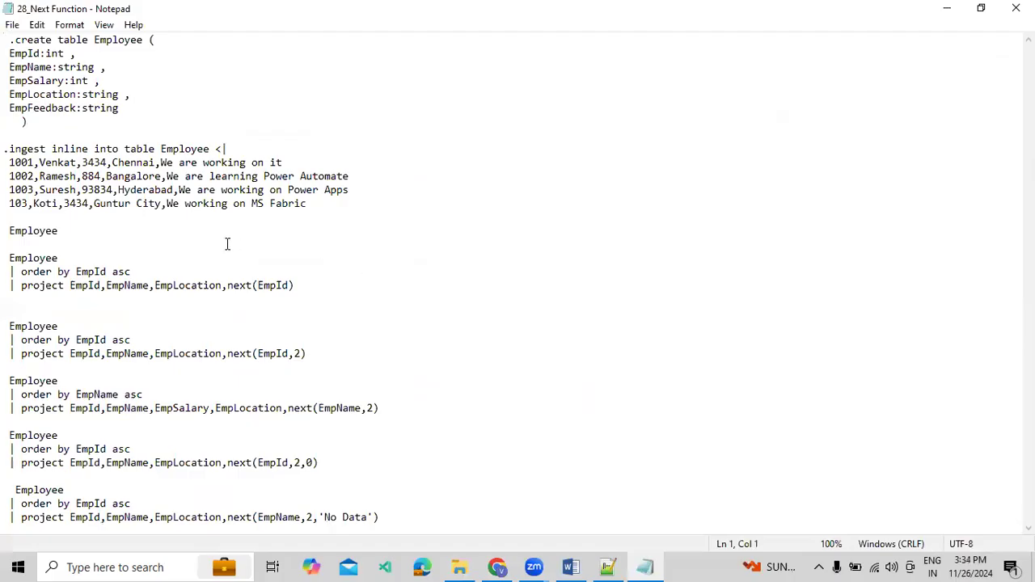
drag(316, 214, 6, 39)
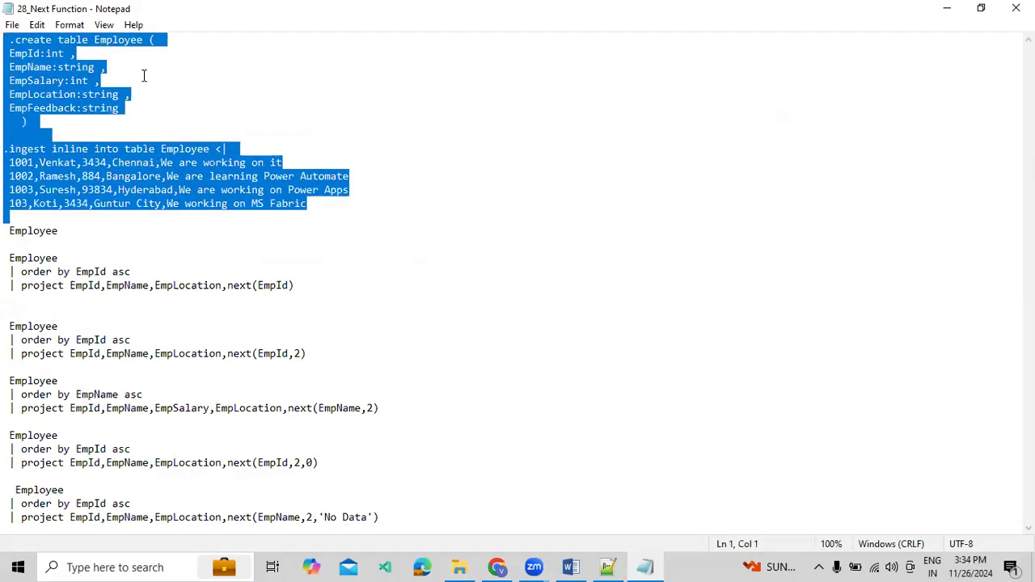
click(1016, 8)
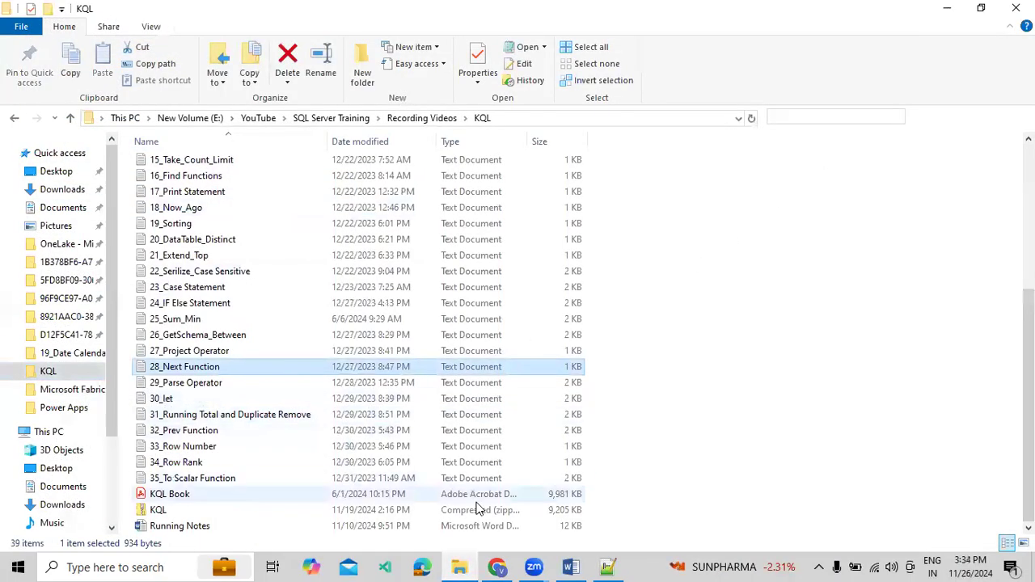
Return to the browser and open FabricEventHouse_queryset under the FabricEventHouse KQL database, collapsing the database explorer
click(500, 567)
click(723, 511)
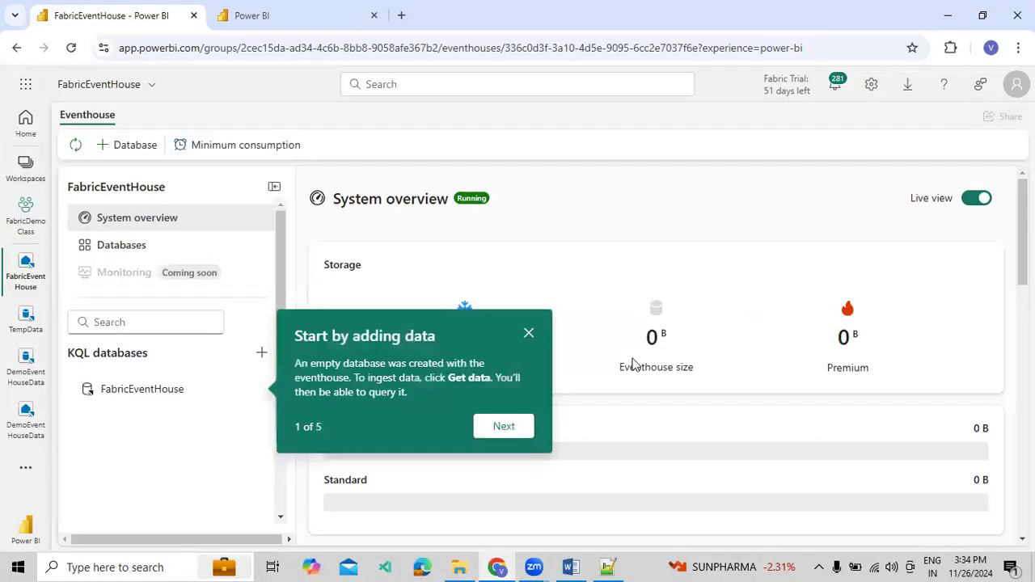
click(529, 335)
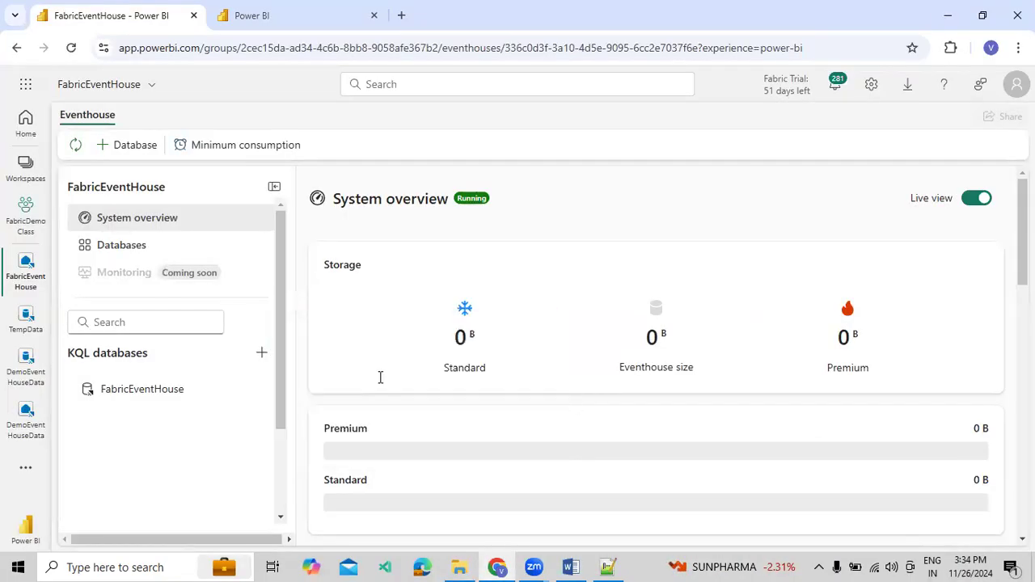
click(135, 394)
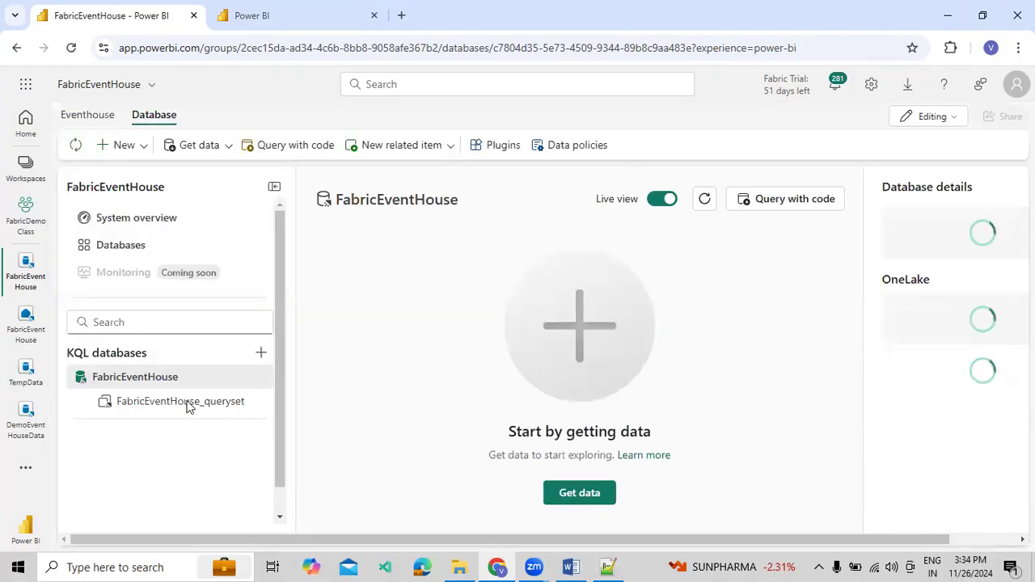
click(190, 405)
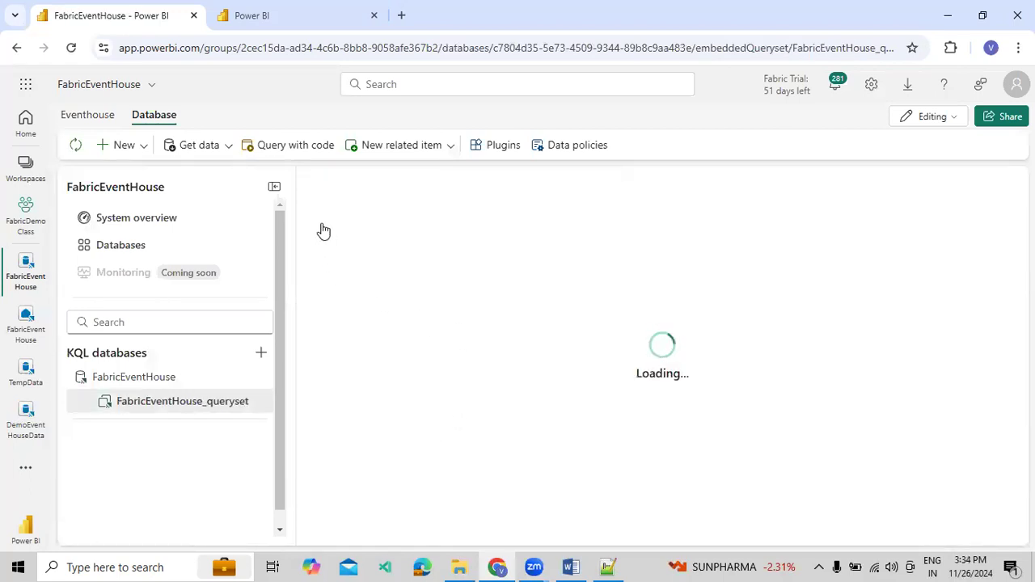
click(275, 188)
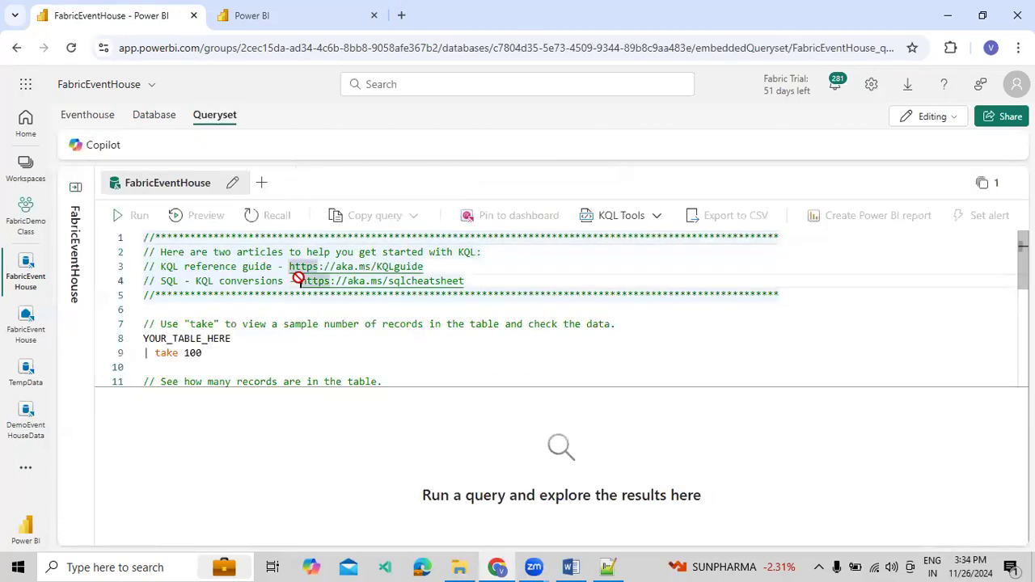
Replace all sample queries in the queryset with the copied Employee script
key(ctrl+a)
key(ctrl+v)
scroll(324, 296, up, 3)
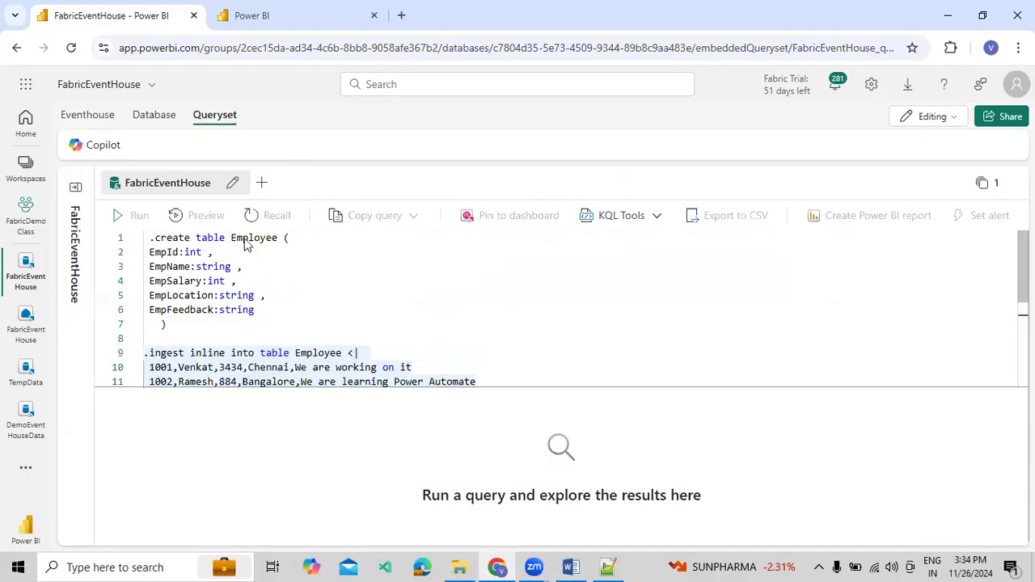
Run only the .create table Employee command, with its EmpId, EmpName, EmpSalary, EmpLocation and EmpFeedback columns
click(151, 266)
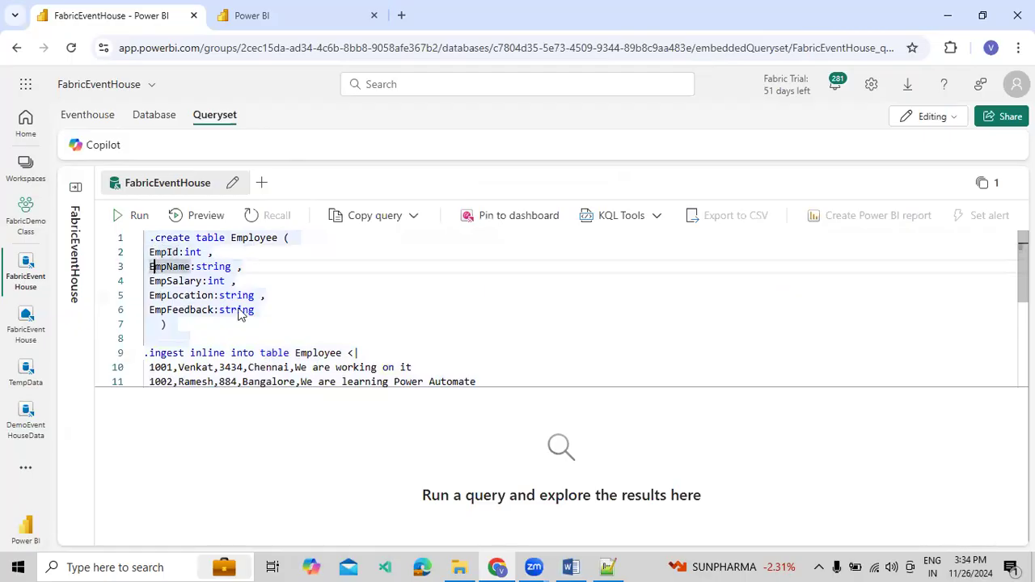
drag(192, 329, 140, 219)
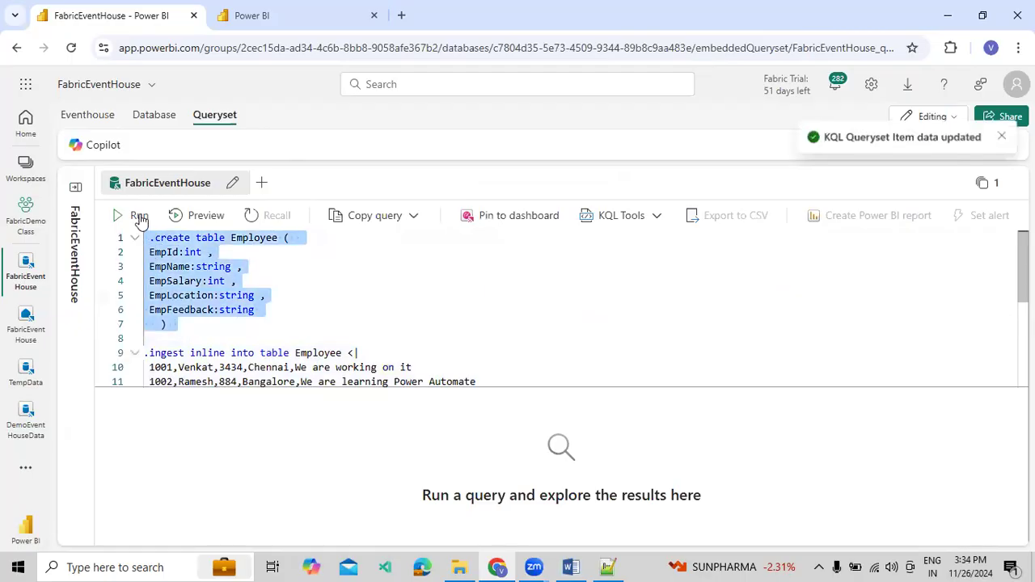
click(140, 218)
Set the salaries in the first, third and fourth ingestion rows to 456, 765 and 234
scroll(280, 332, down, 1)
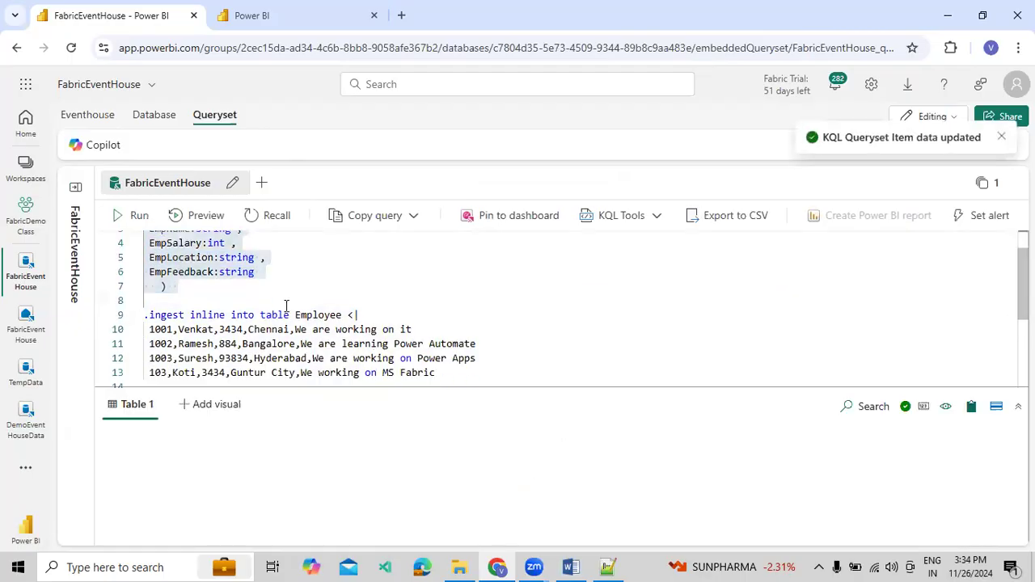
double_click(232, 330)
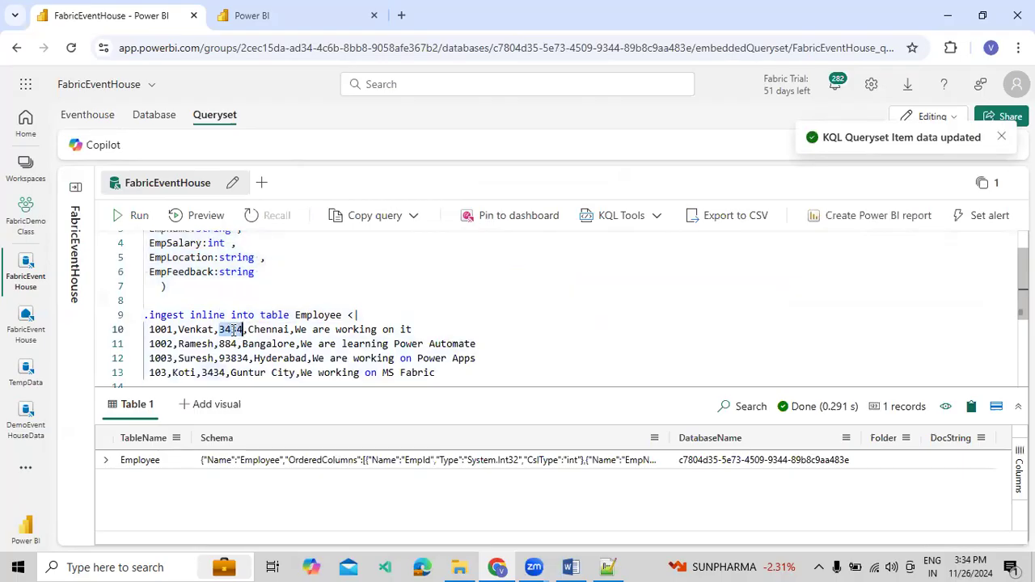
text(456)
double_click(234, 358)
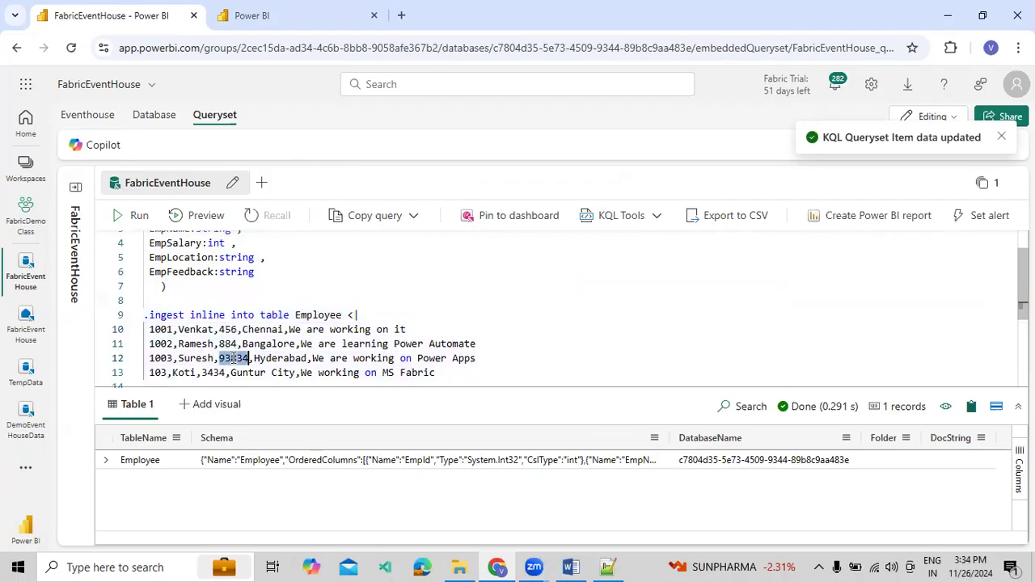
text(765)
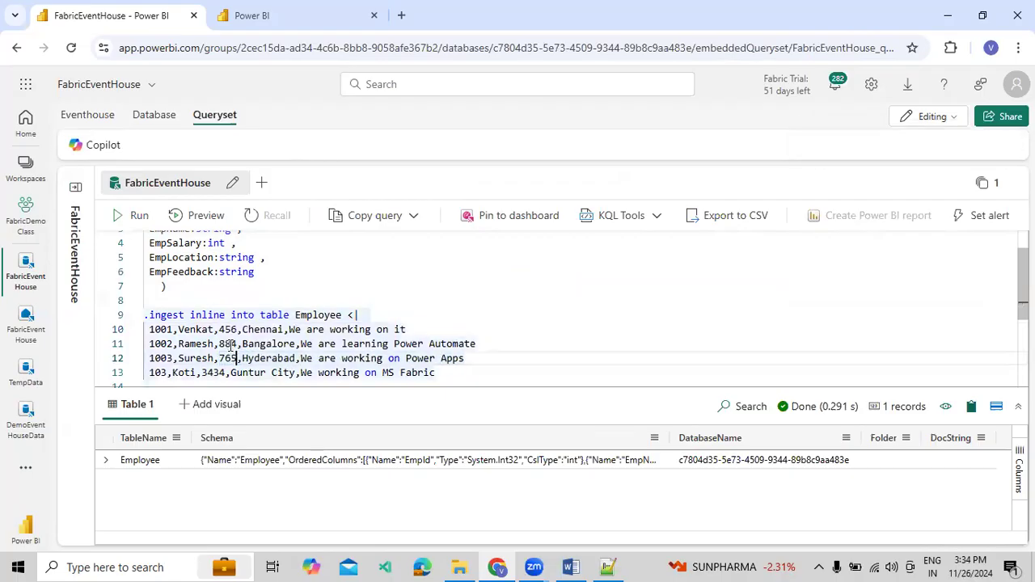
double_click(213, 372)
text(234)
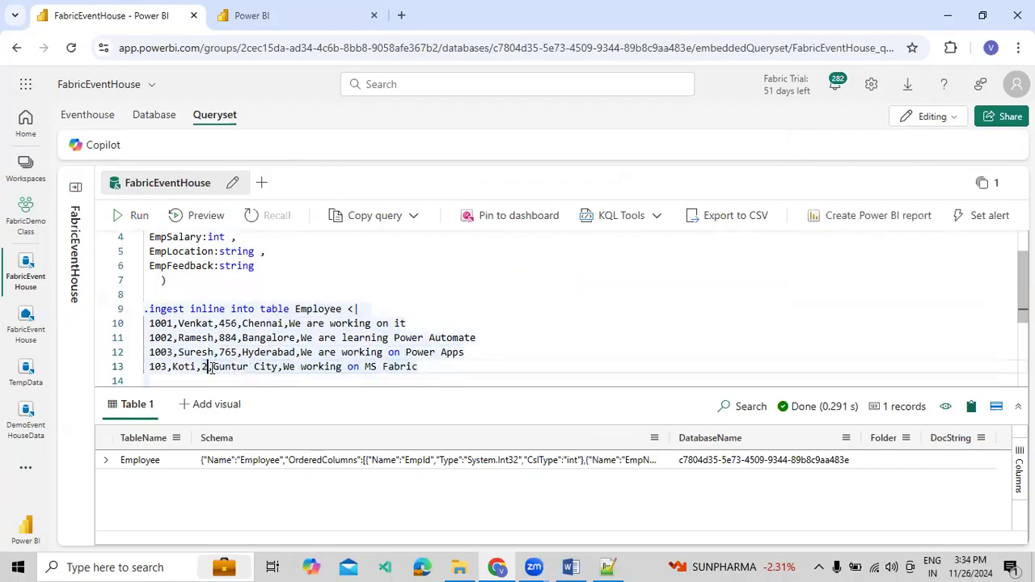
Run the .ingest inline command with its four rows to load them into the Employee table
scroll(246, 356, down, 1)
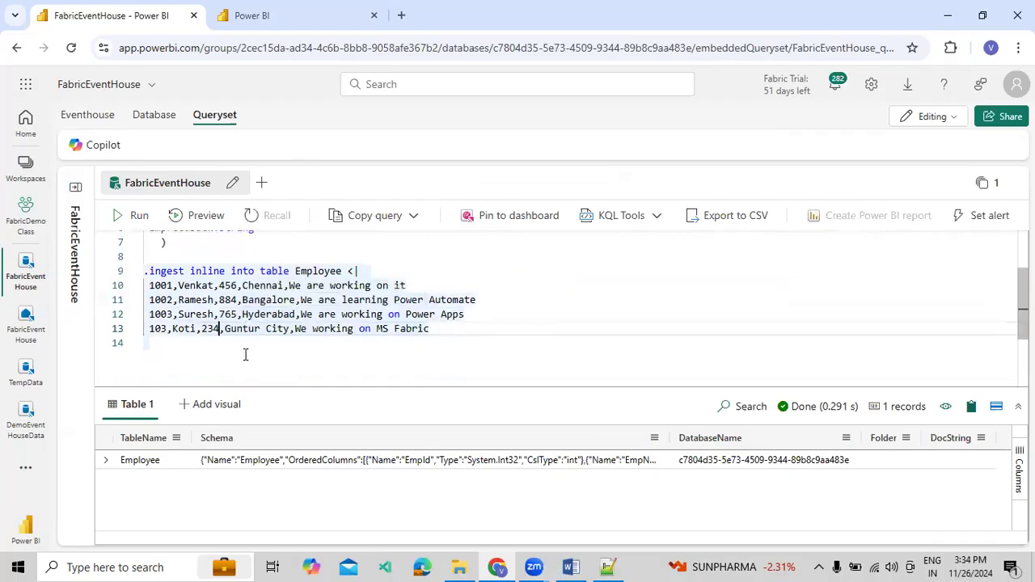
click(268, 285)
key(Down)
key(Down)
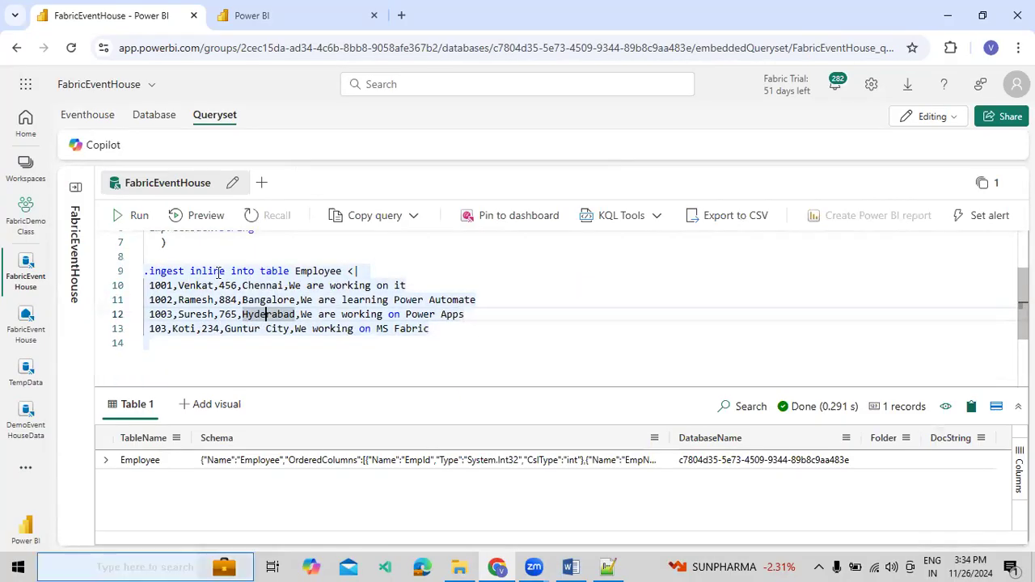
drag(465, 327, 119, 273)
click(131, 223)
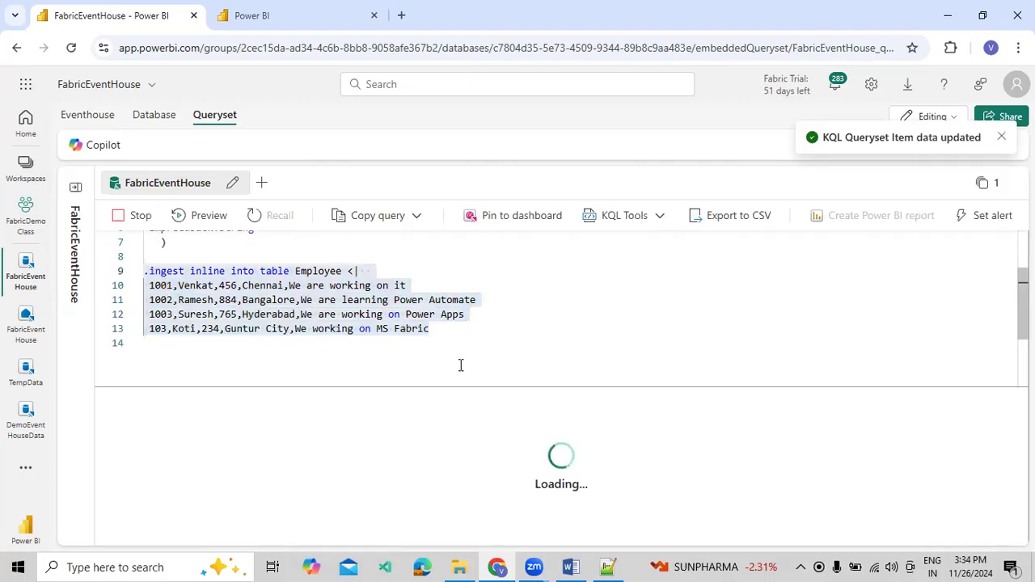
Add an Employee query below the ingestion rows and run it to list the table's records
click(471, 343)
key(Return)
text(E)
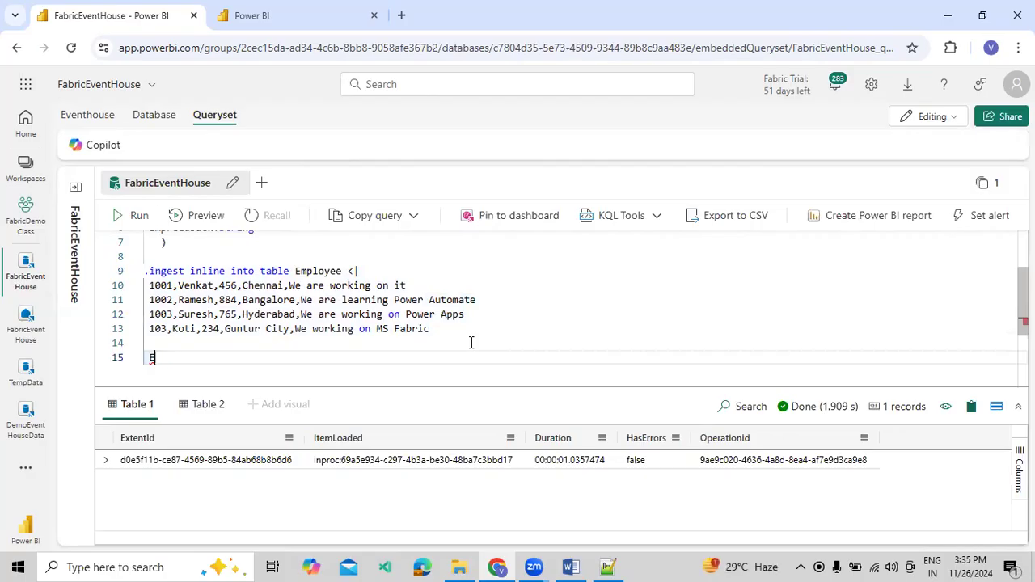
text(Mployee)
key(shift+Home)
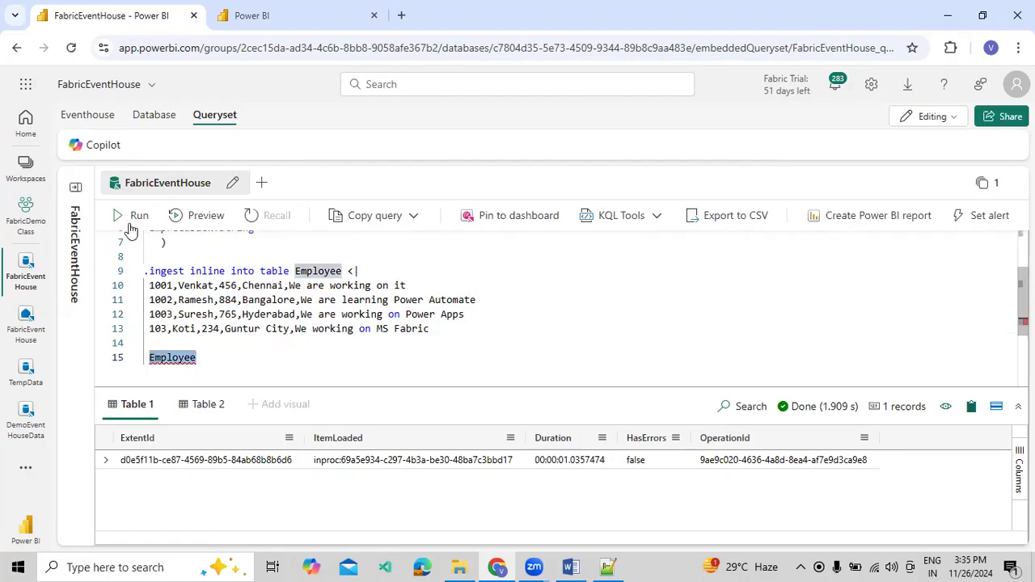
click(134, 217)
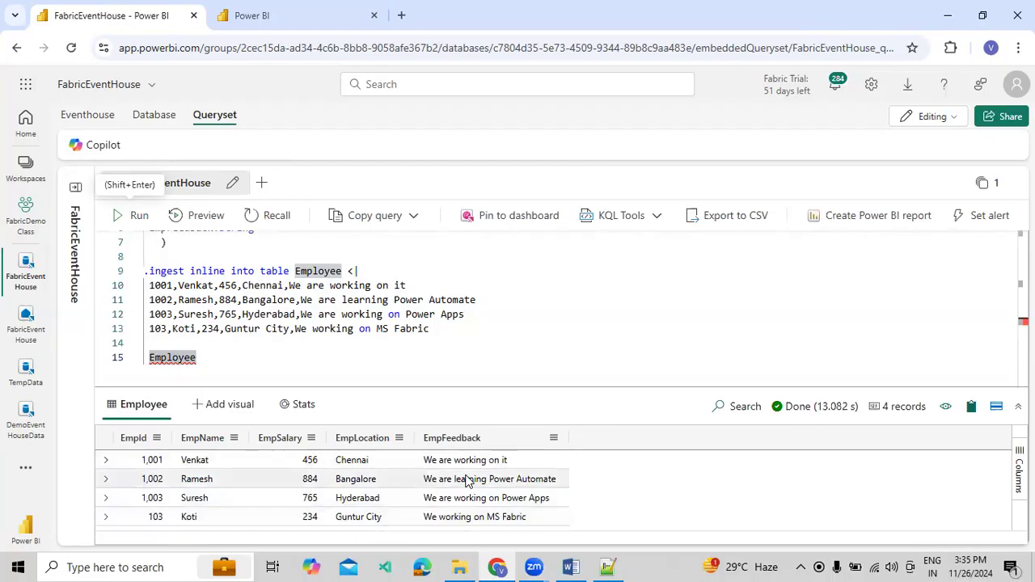
click(241, 349)
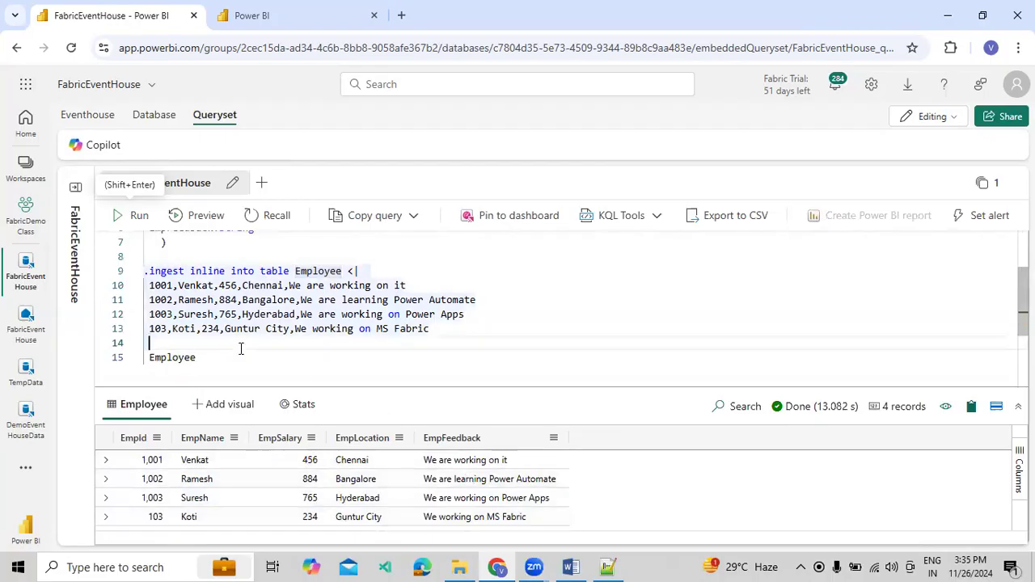
Create a Real-Time Dashboard named VenkatDemo in the FabricDemoClass workspace
click(260, 18)
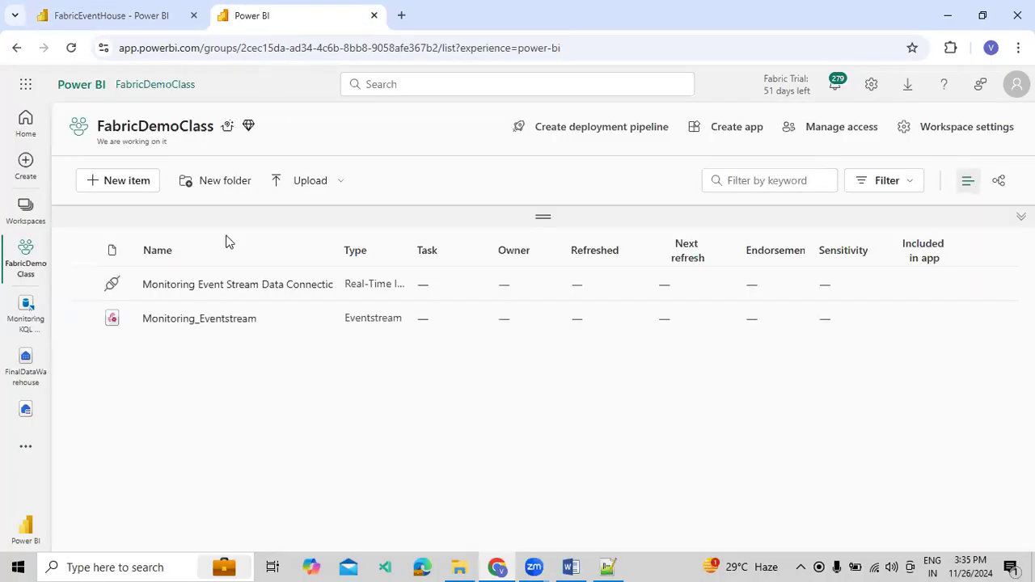
click(138, 183)
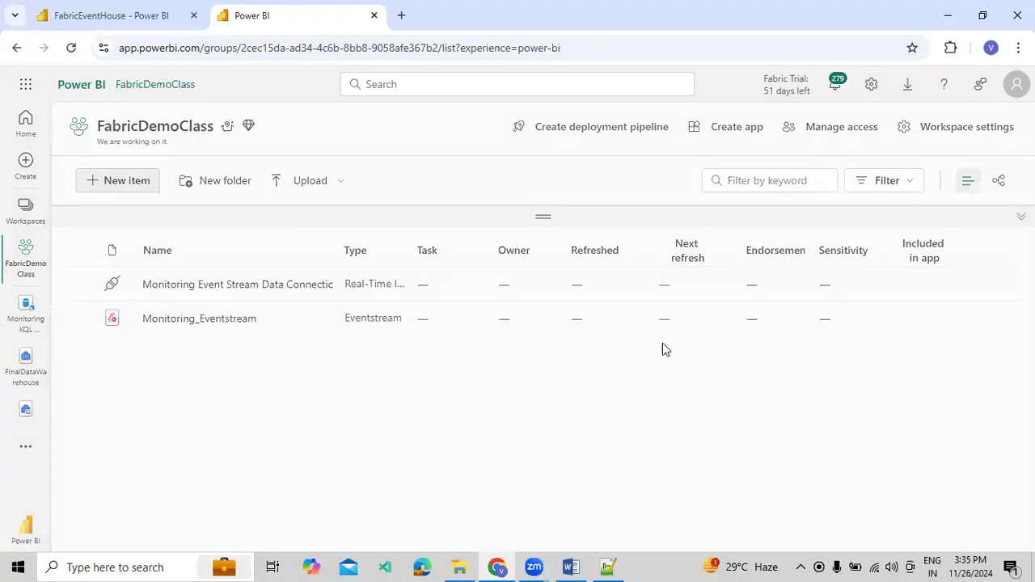
scroll(682, 413, down, 2)
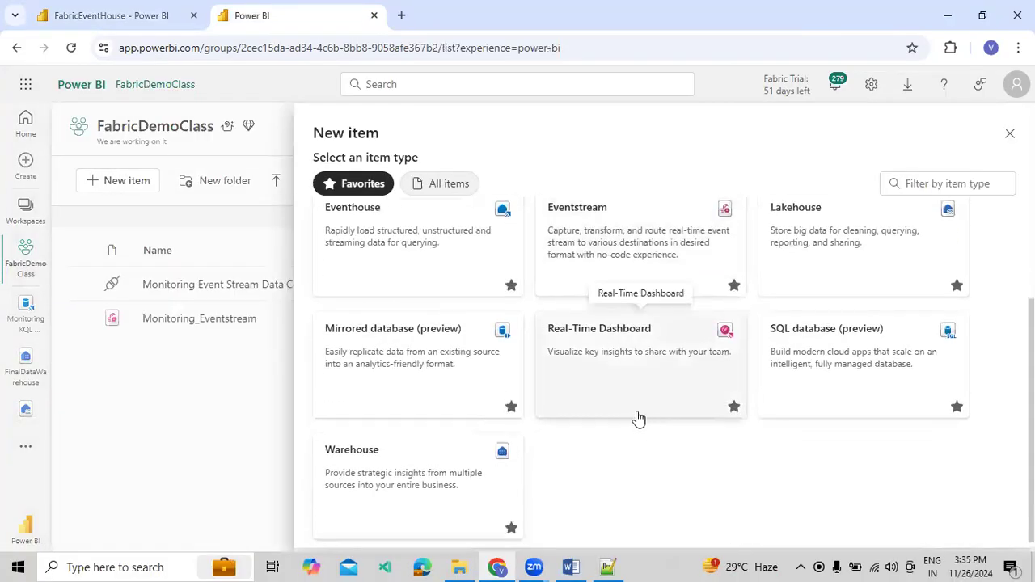
click(623, 355)
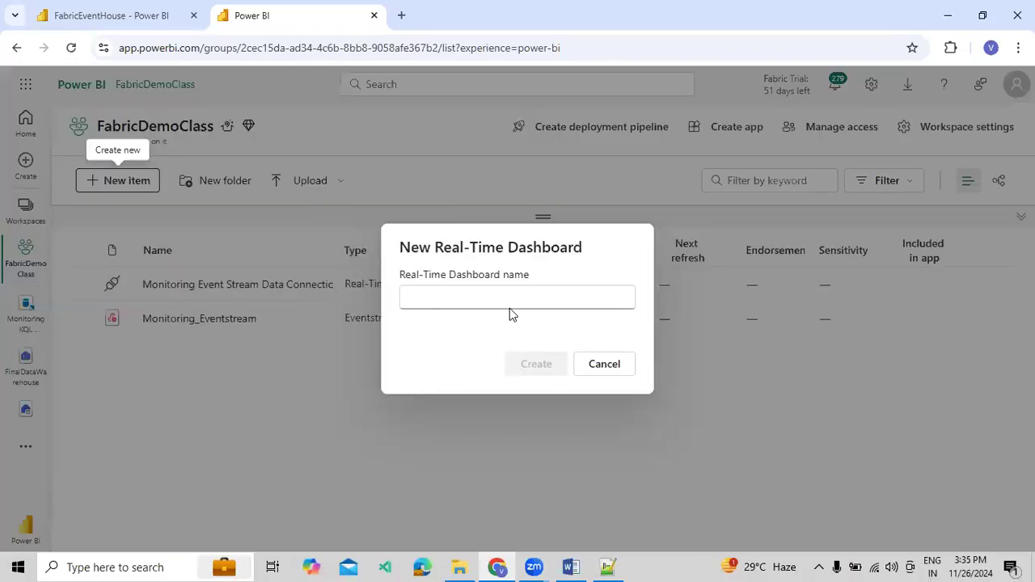
click(510, 306)
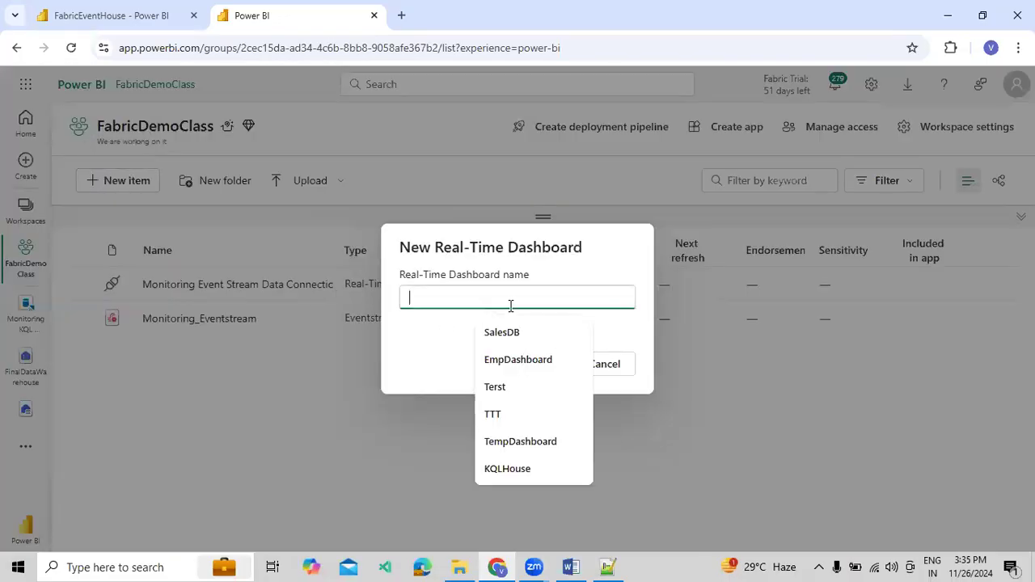
text(VenkatDemo)
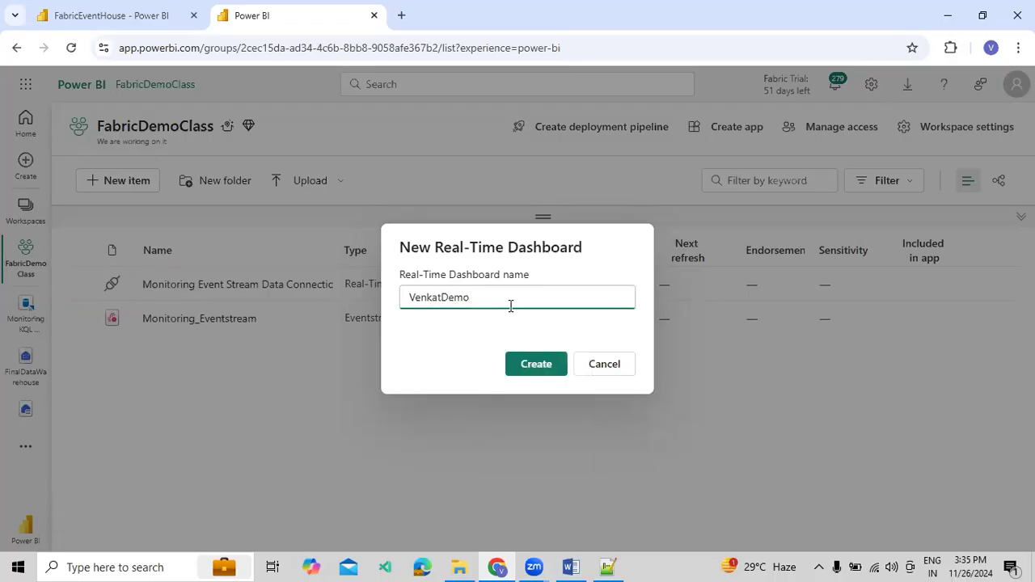
click(527, 365)
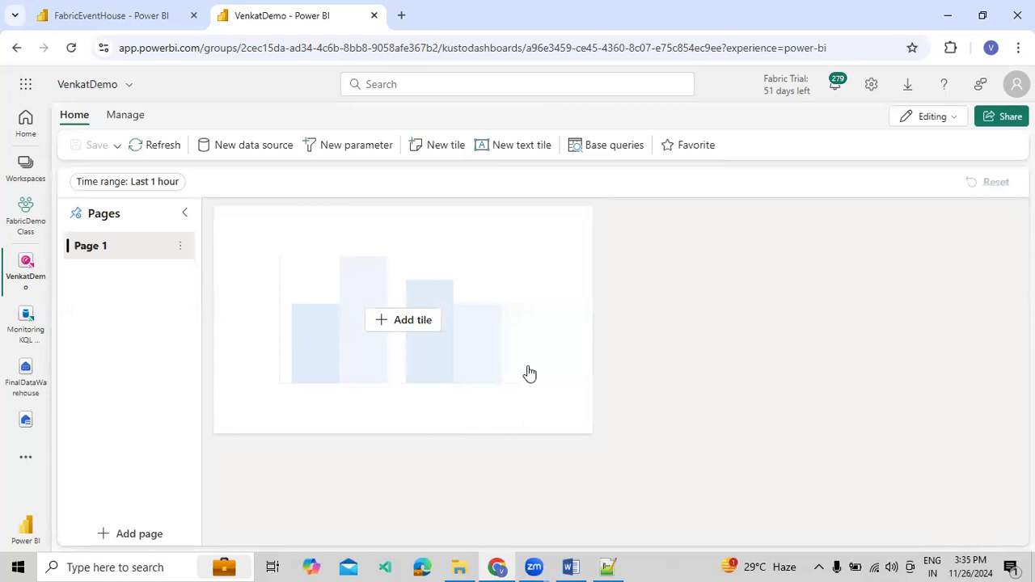
Rename the dashboard's Page 1 as SalesData
click(180, 248)
click(223, 257)
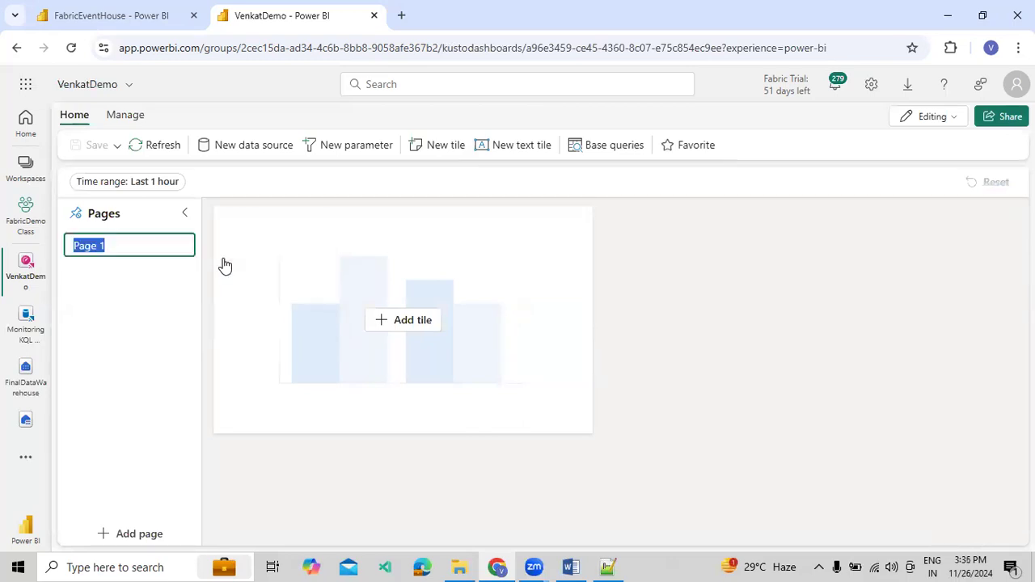
text(Da)
key(BackSpace)
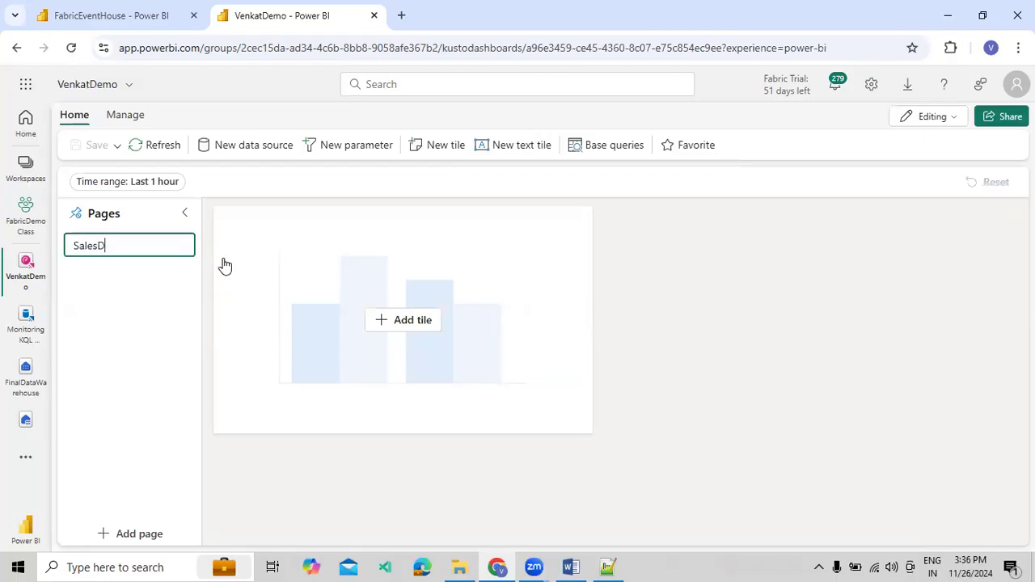
text(ata)
key(Return)
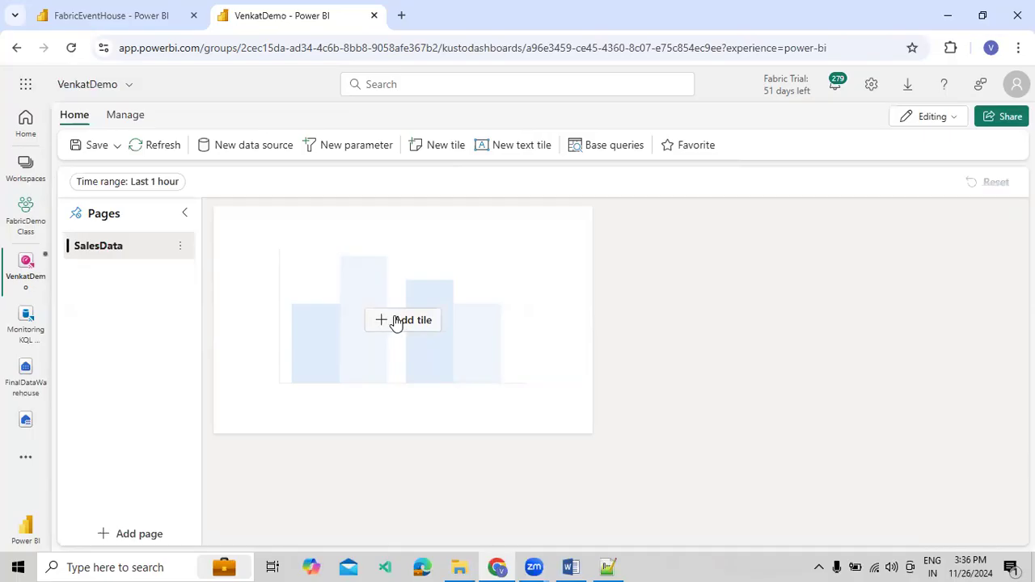
Add a tile to the SalesData page and connect the FabricEventHouse database from the OneLake catalog as its data source
click(396, 321)
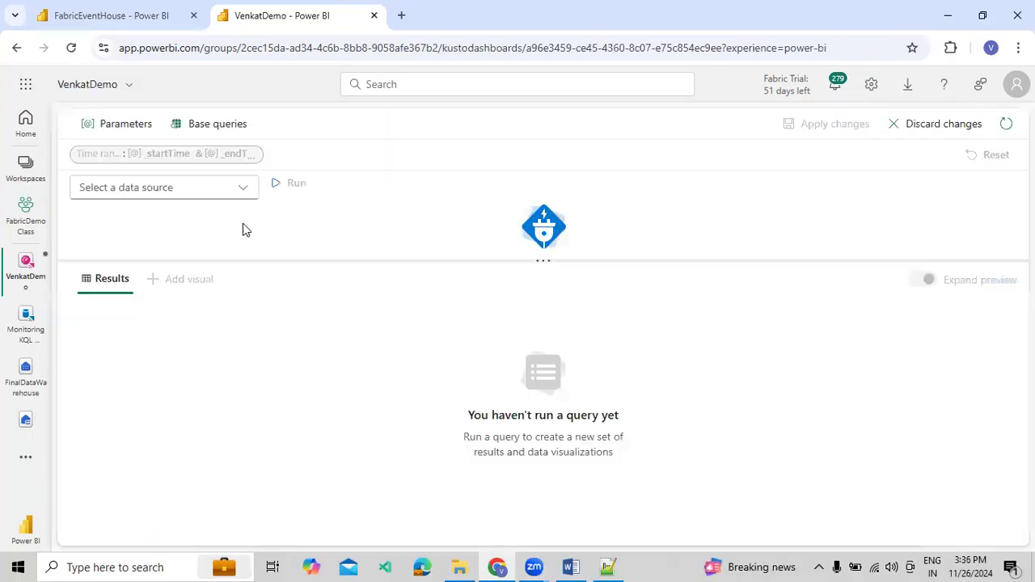
click(244, 195)
click(127, 241)
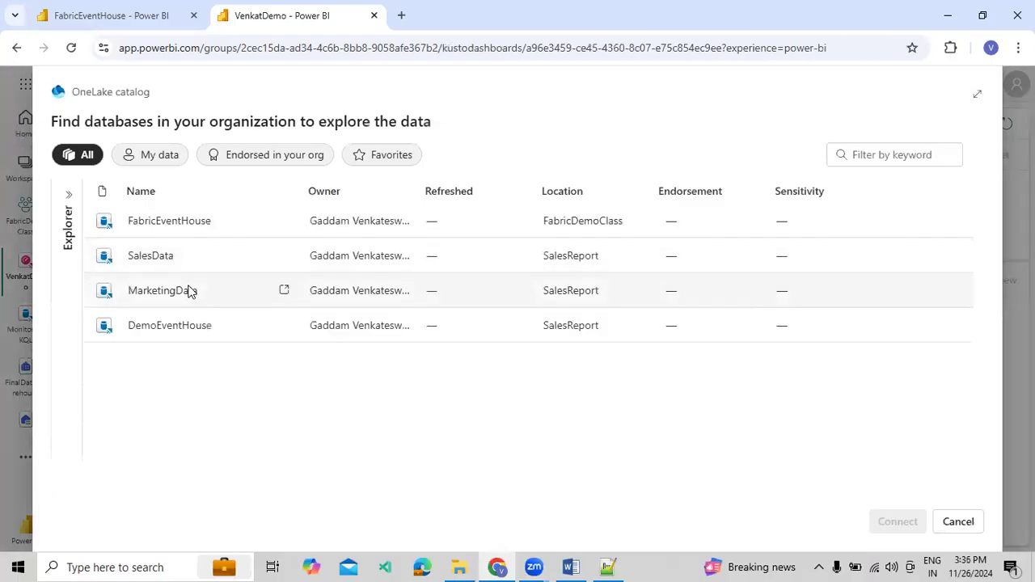
click(125, 16)
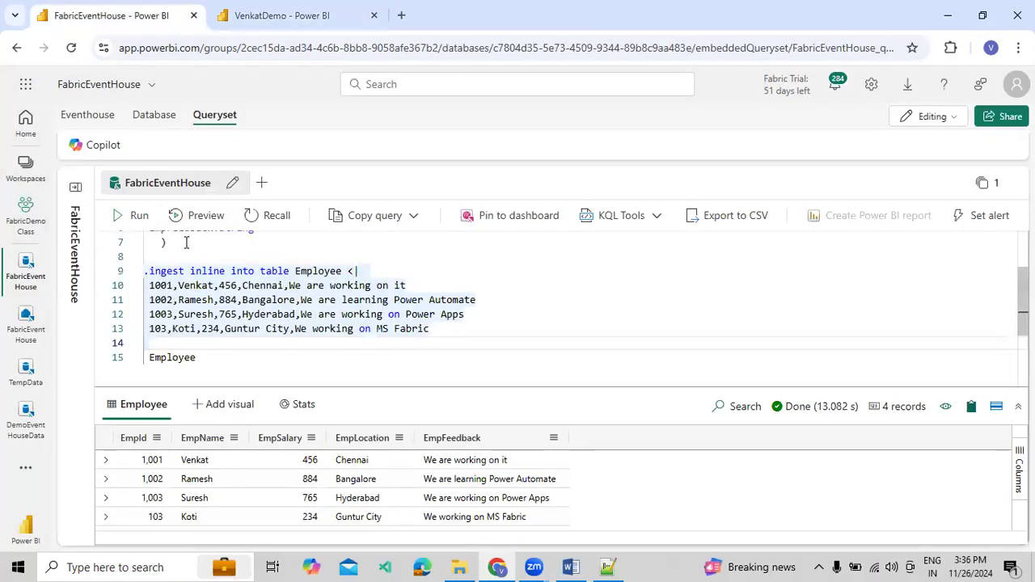
click(275, 16)
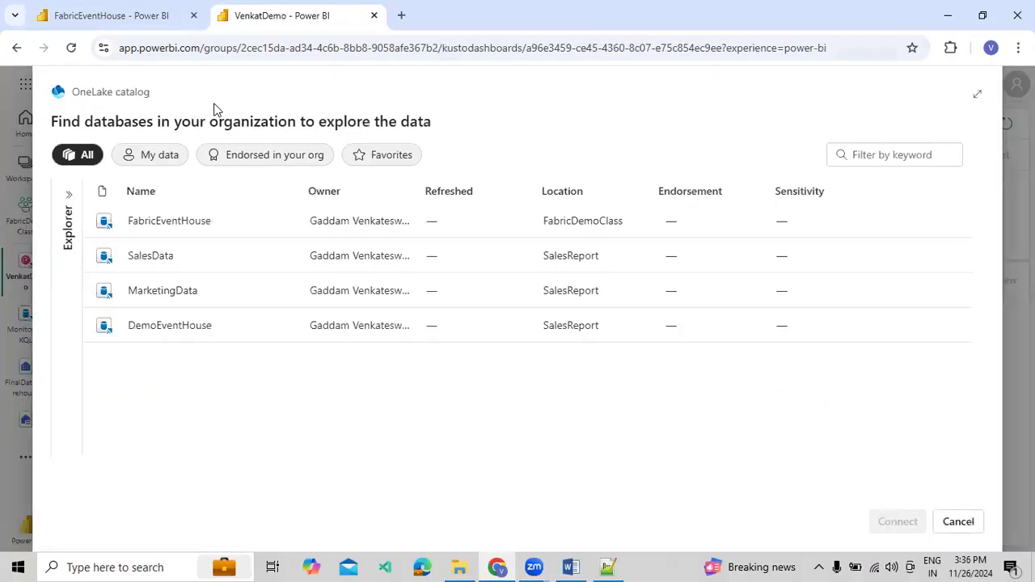
click(156, 224)
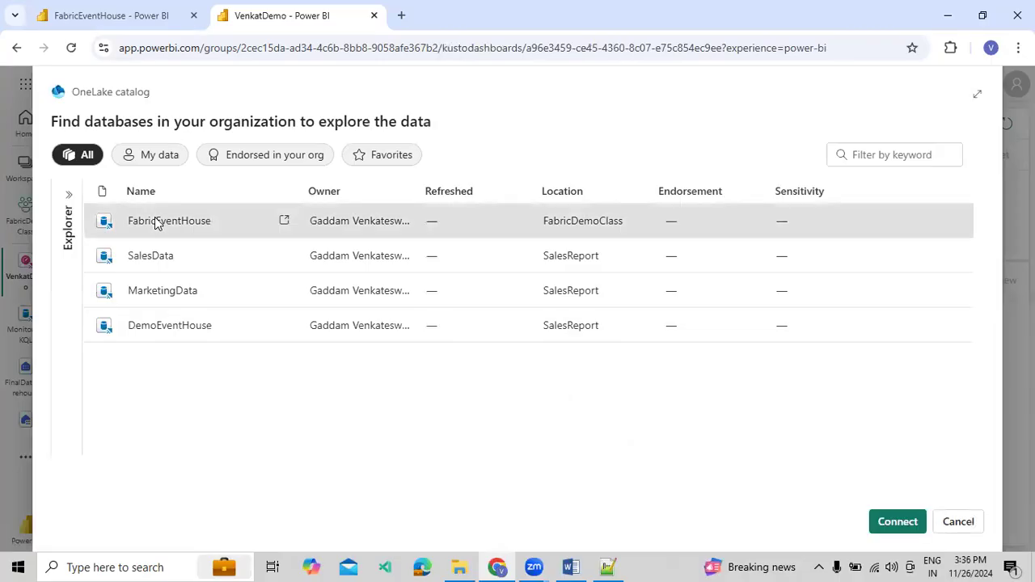
click(902, 526)
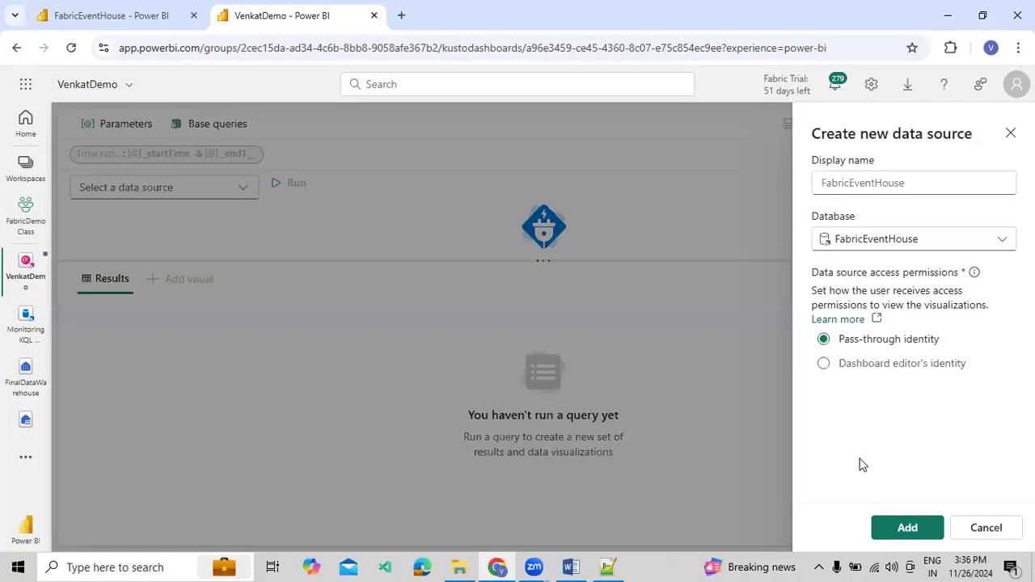
click(907, 532)
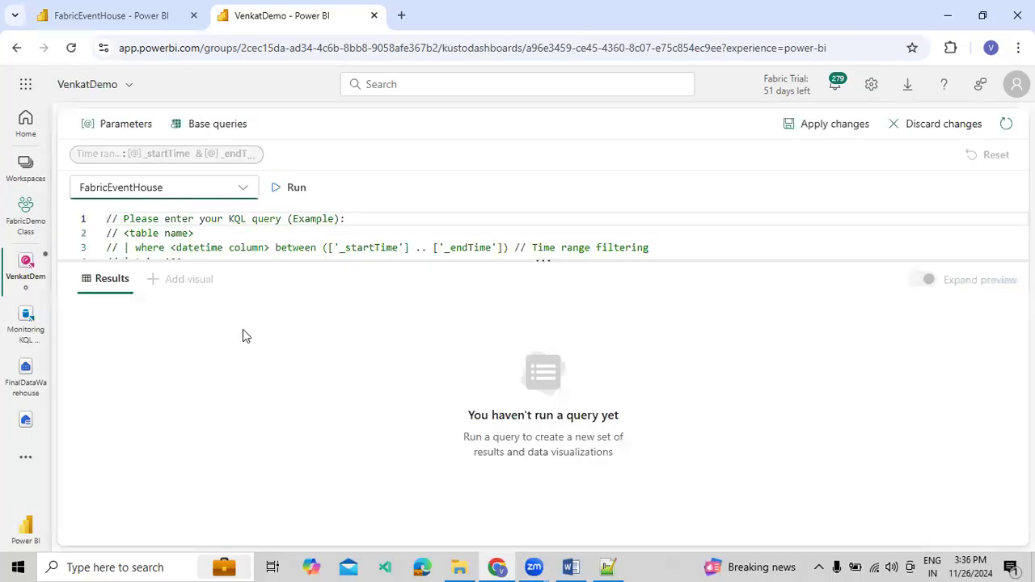
Enlarge the tile's query editor, replace the sample comments with an Employee query and run it
click(331, 248)
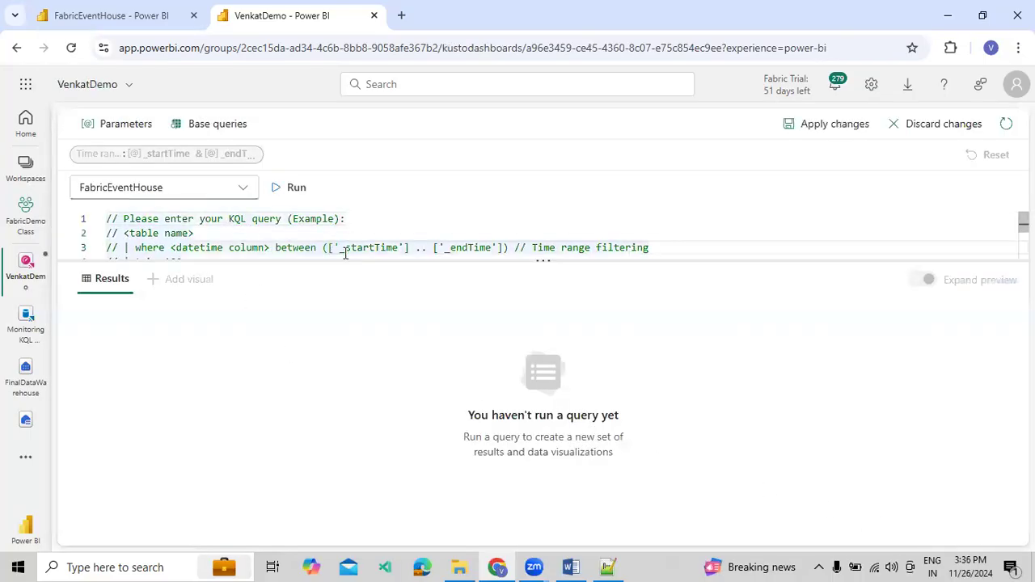
drag(342, 258, 353, 372)
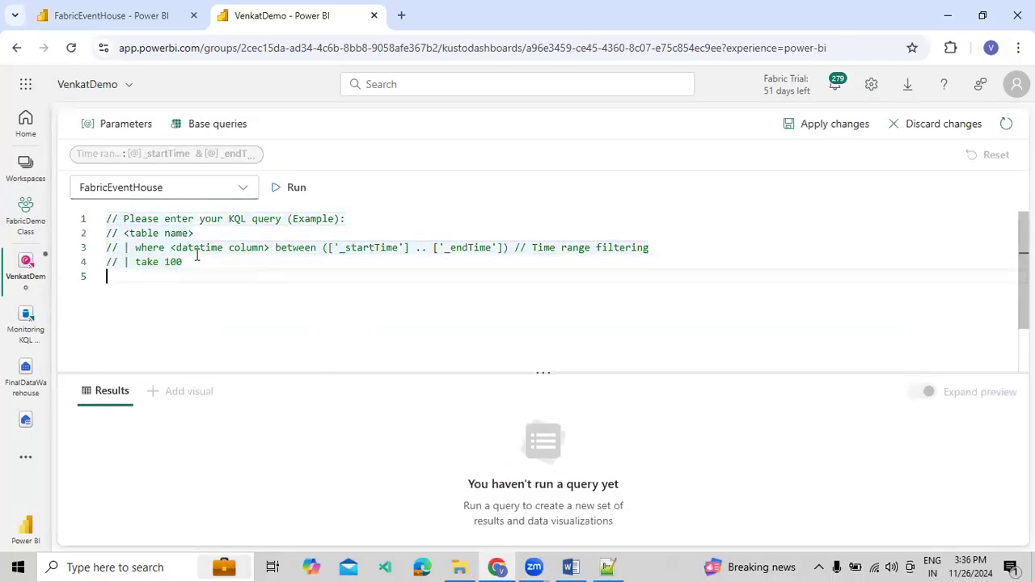
drag(254, 277, 81, 210)
text(Emp)
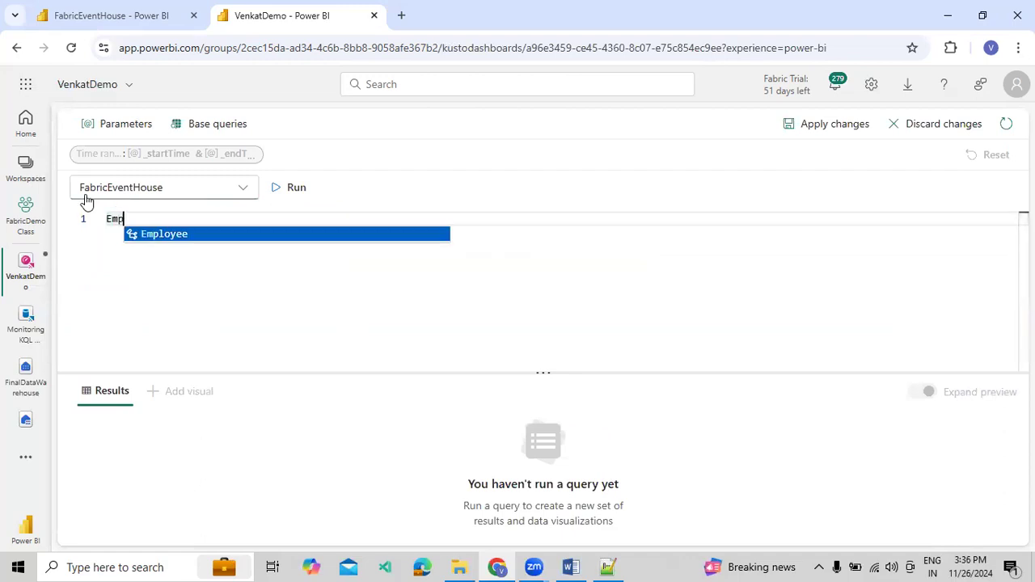
key(Return)
key(Return)
key(Escape)
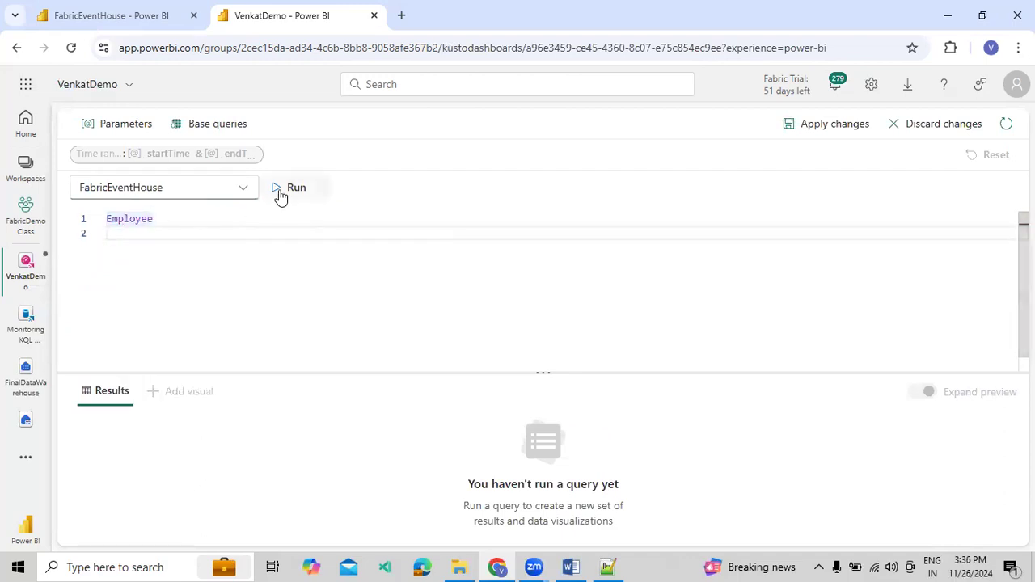
click(279, 194)
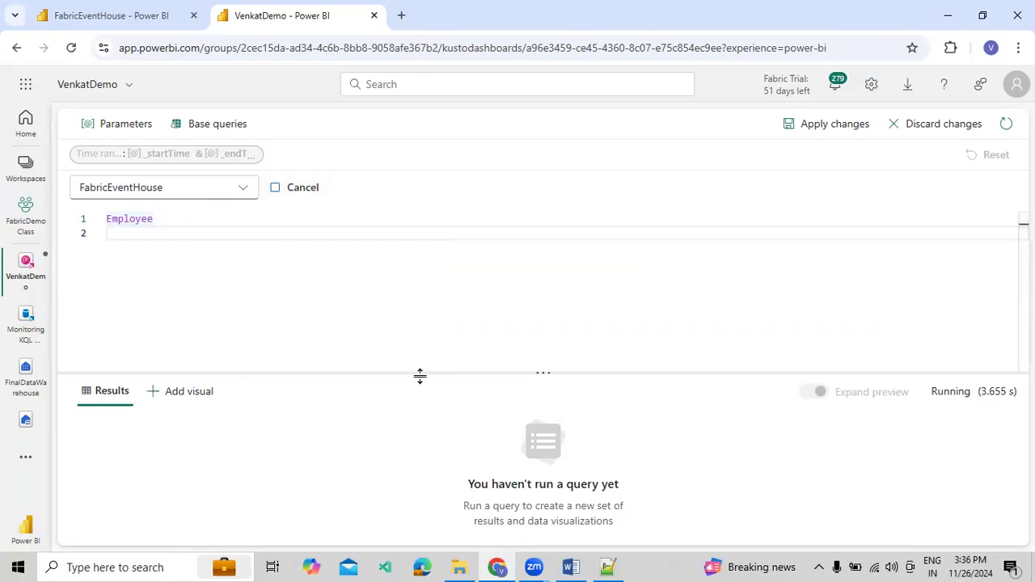
drag(420, 375, 425, 338)
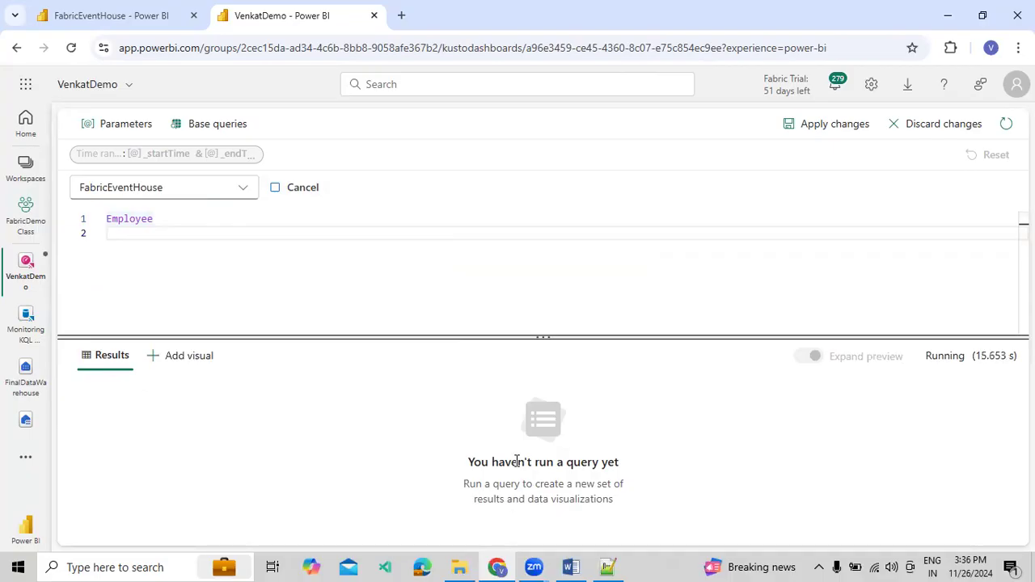
drag(995, 352, 997, 356)
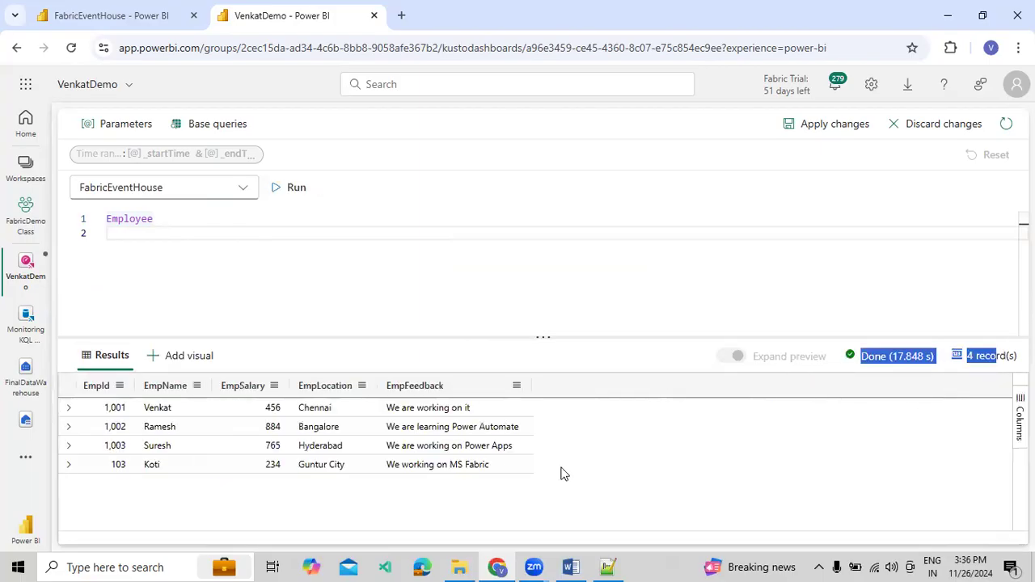
Extend the Employee query with a piped summarize operator on its second line
click(217, 234)
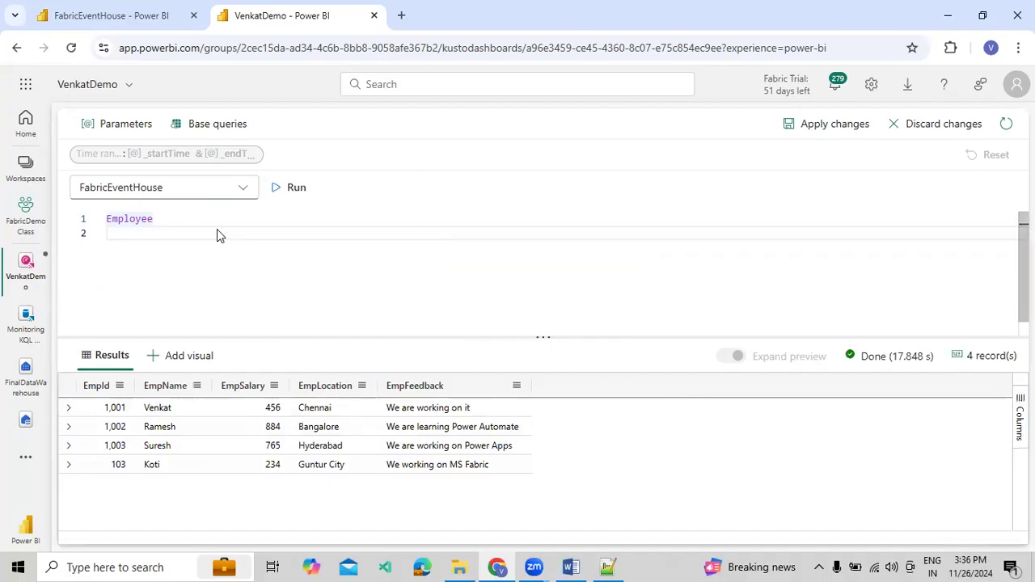
key(BackSpace)
key(Return)
text(| )
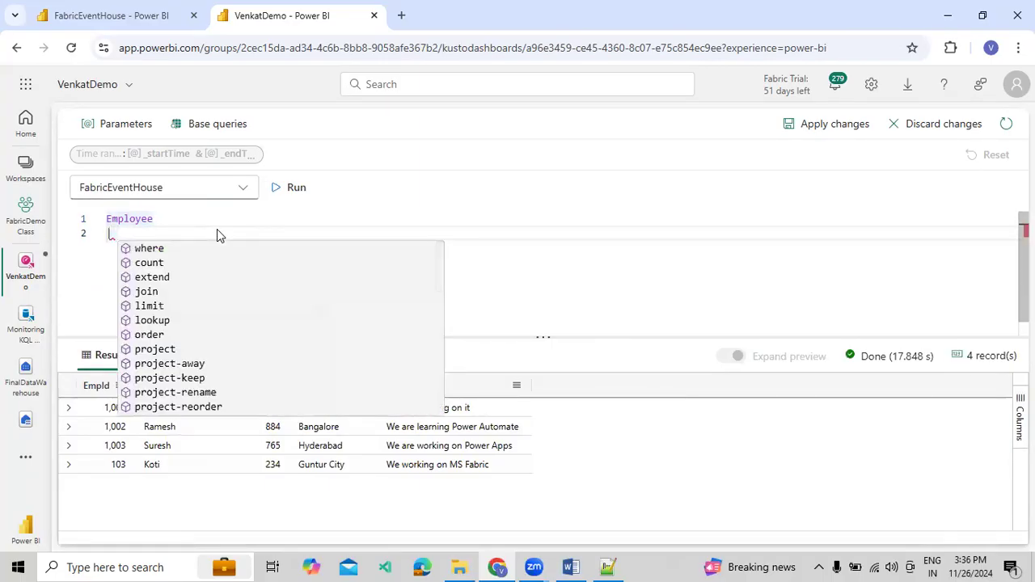
text(su)
key(Tab)
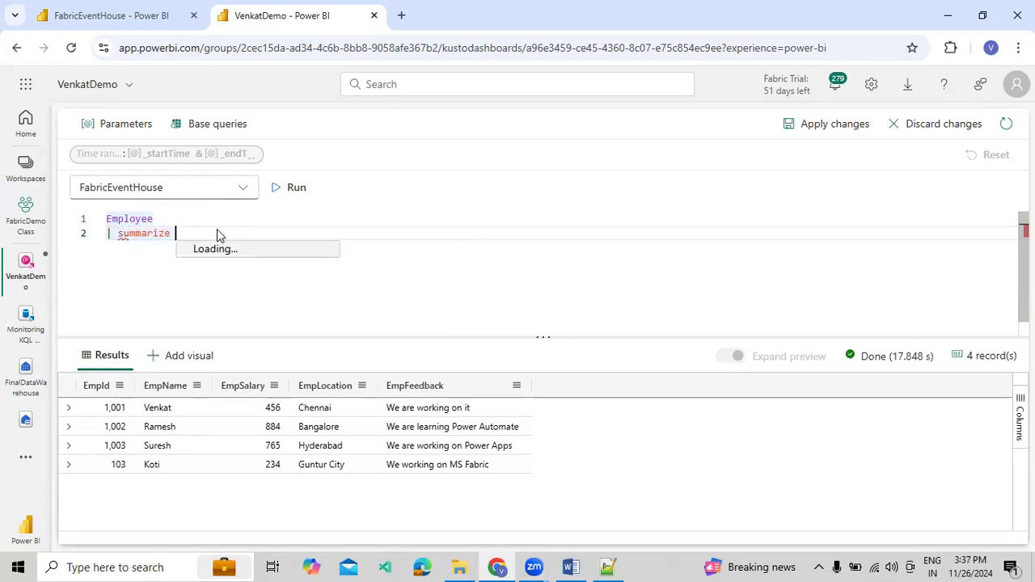
Define the summarized column as TotalSalary = sum(EmpSalary)
text(s)
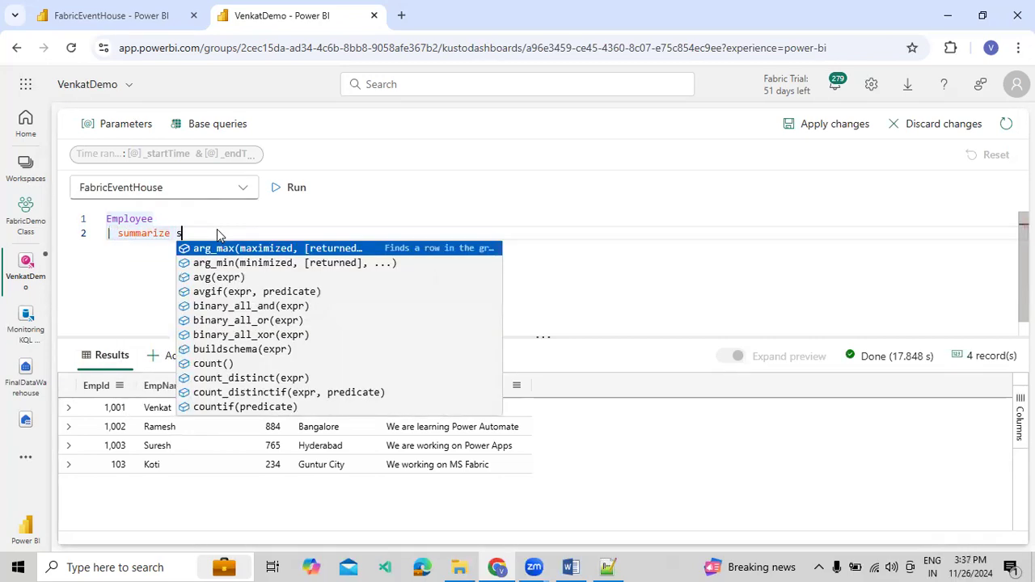
text(u)
key(BackSpace)
key(BackSpace)
text(TotalSalary)
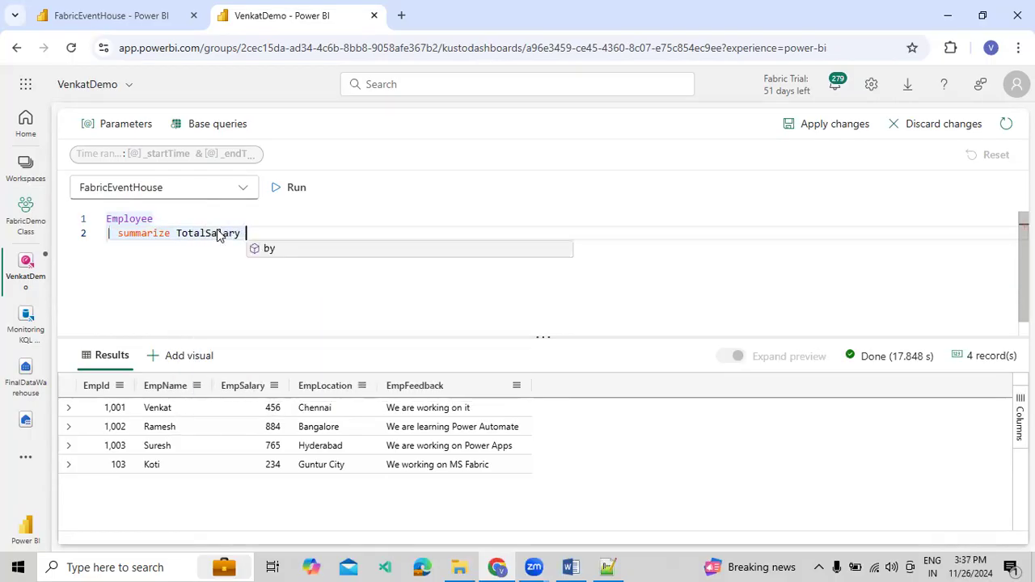
text( = su)
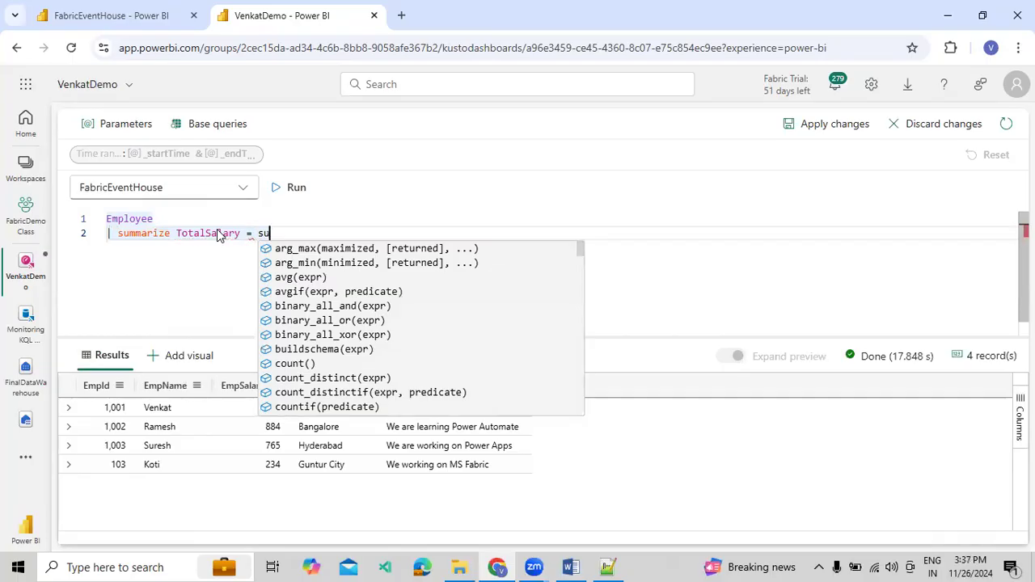
text(m(EmpS)
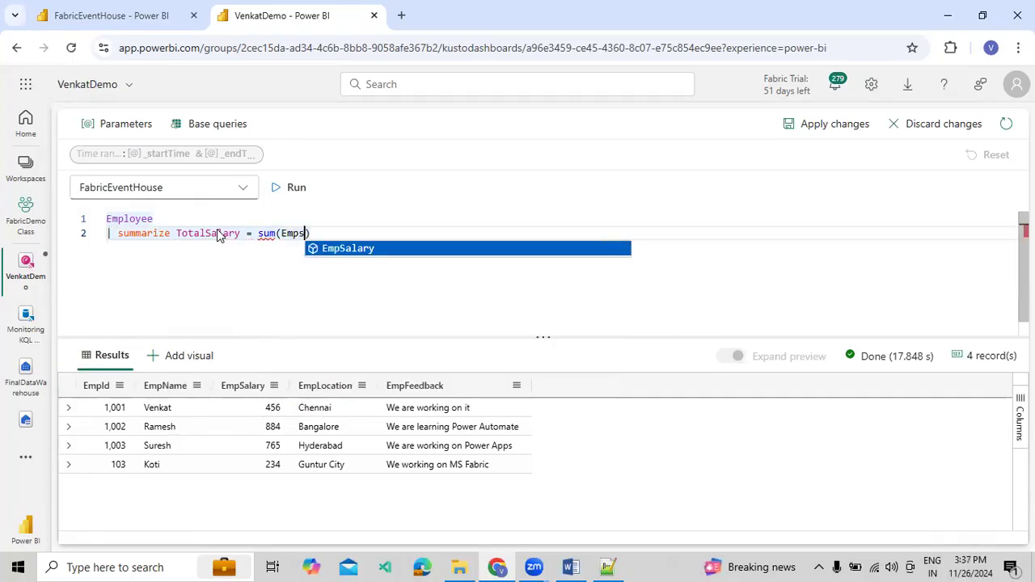
key(Tab)
text() )
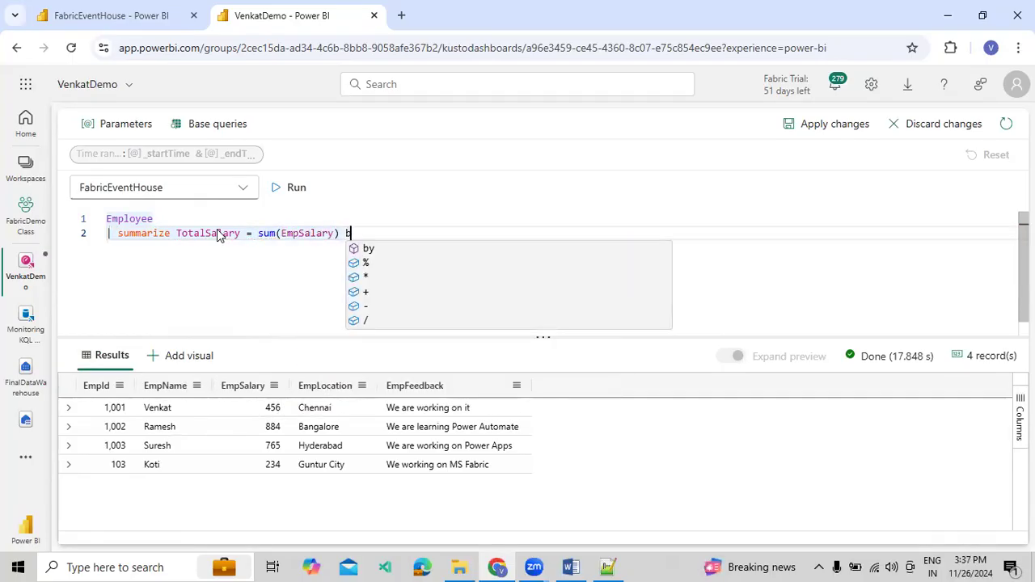
text(by Em)
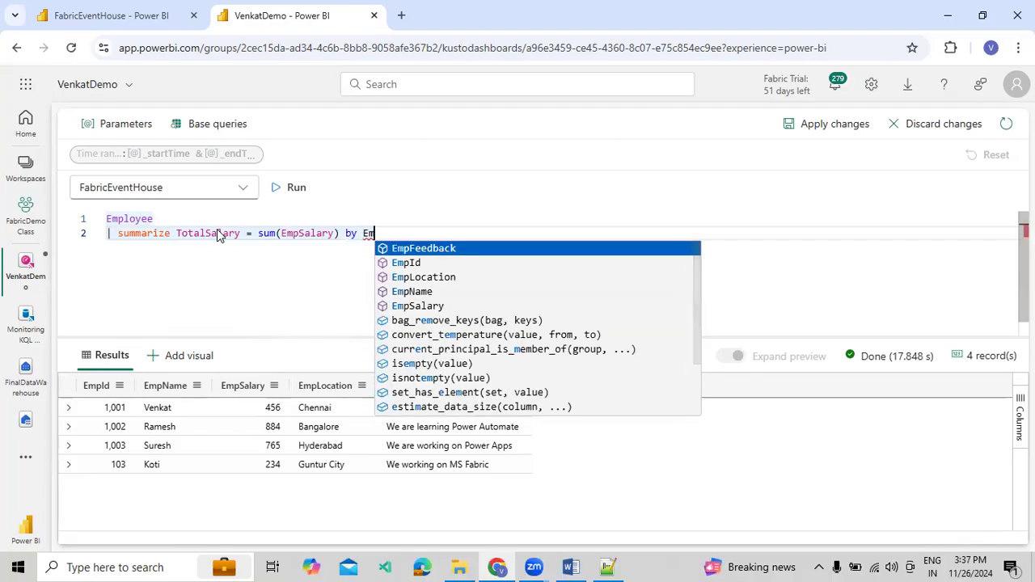
text(pL)
Group the salary summary by EmpLocation and run the query
key(Tab)
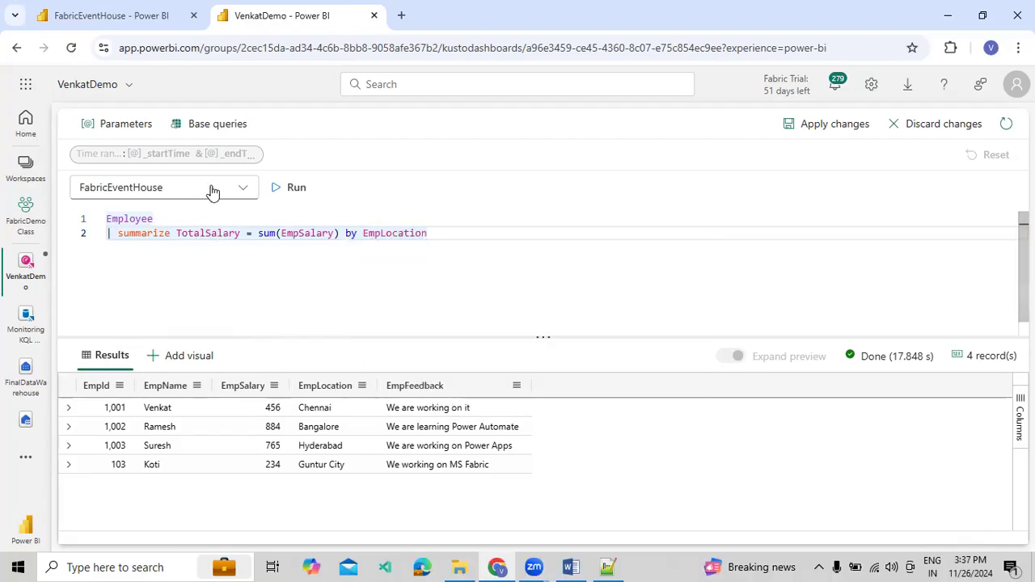
click(306, 187)
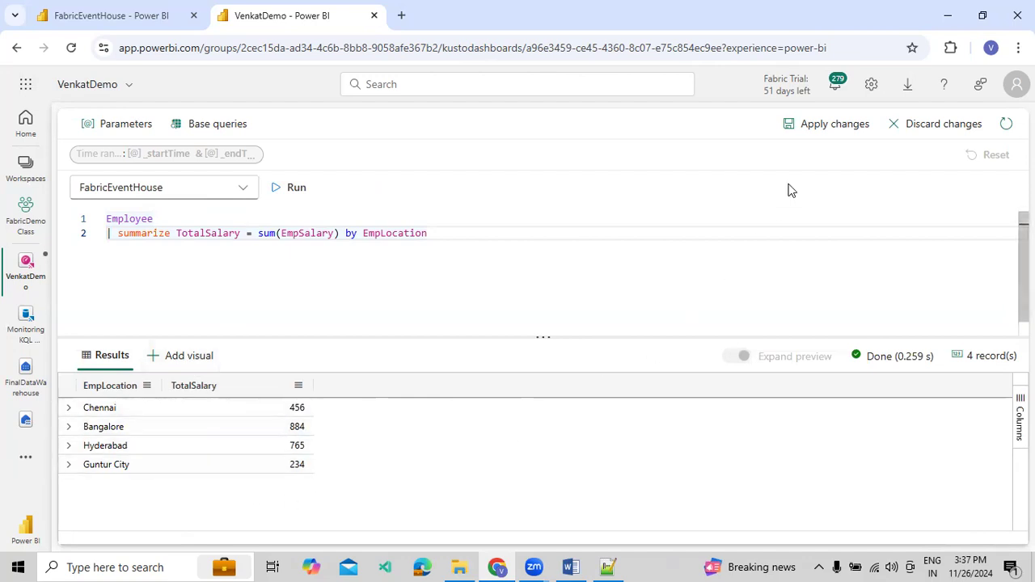
Apply the tile's query changes, reopen the tile for editing, and display it as a pie chart in Donut format
click(843, 129)
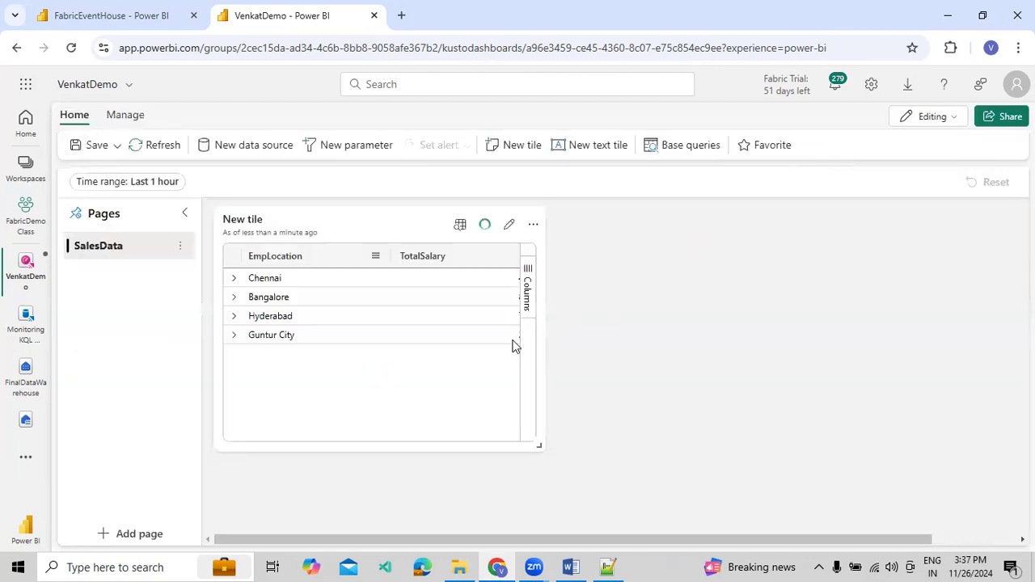
click(514, 224)
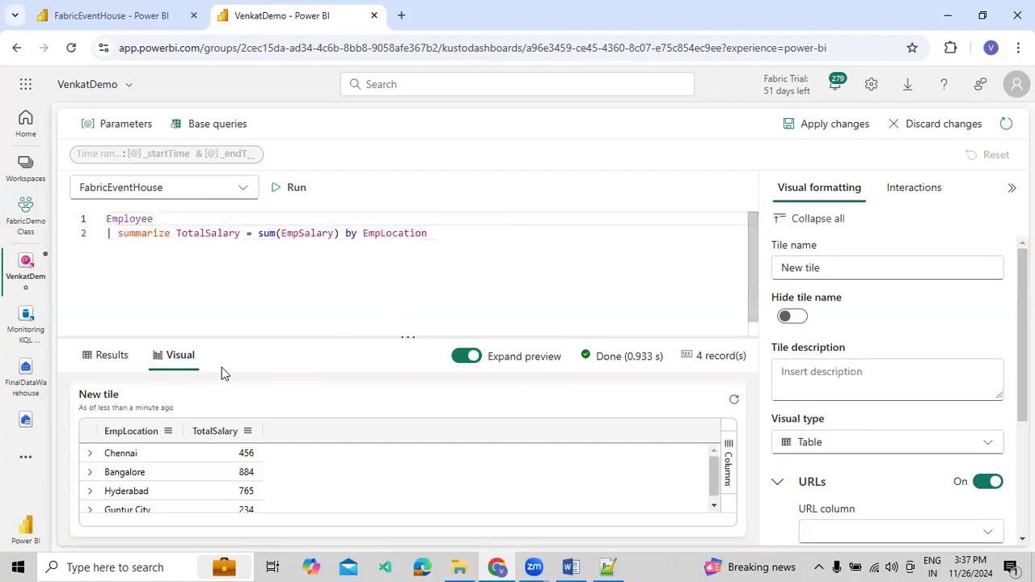
click(847, 444)
click(838, 395)
scroll(897, 366, down, 1)
click(851, 460)
click(842, 506)
scroll(920, 465, down, 2)
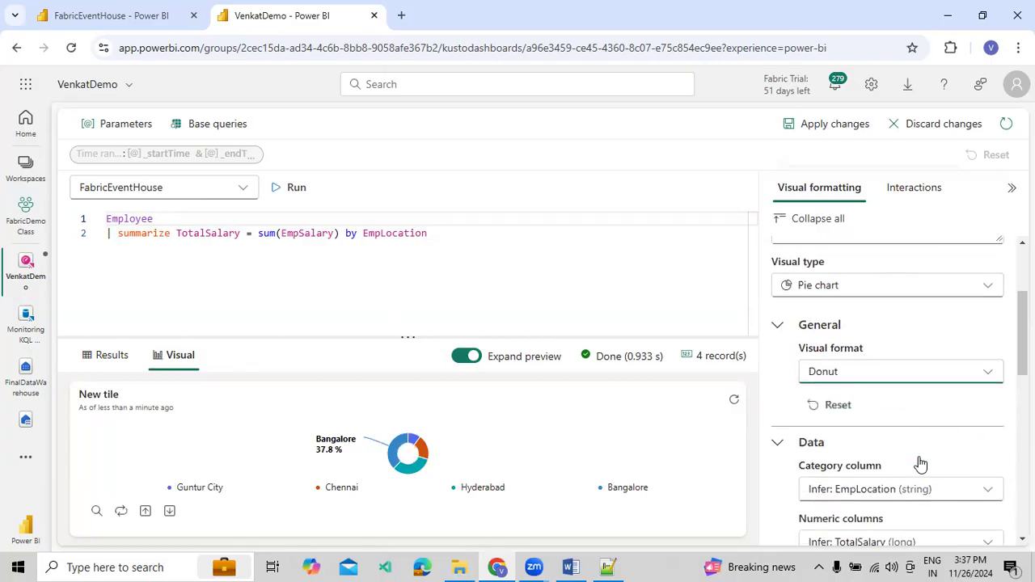
Hide the donut chart's legend and enlarge the visual preview area
click(983, 543)
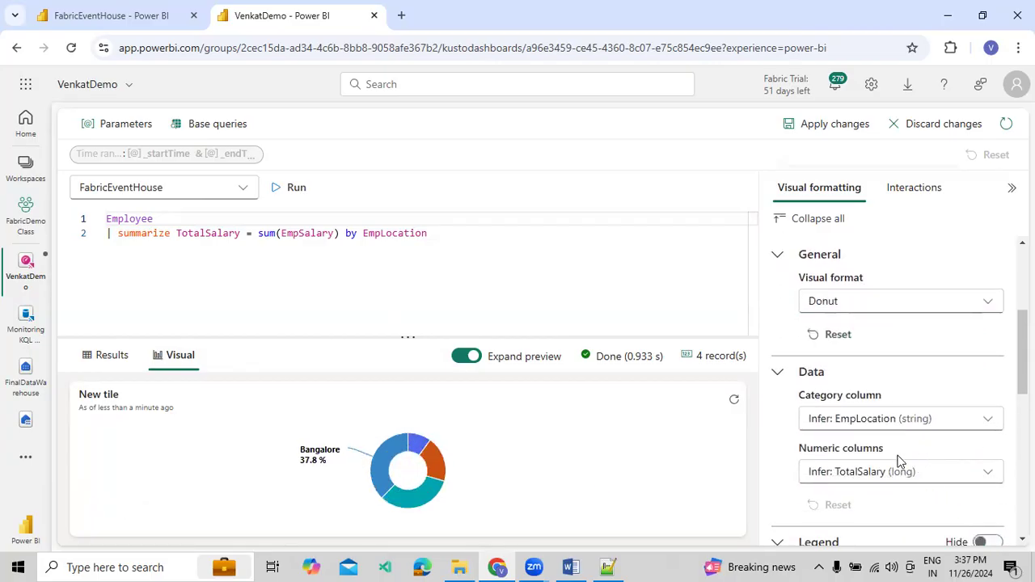
scroll(899, 460, down, 2)
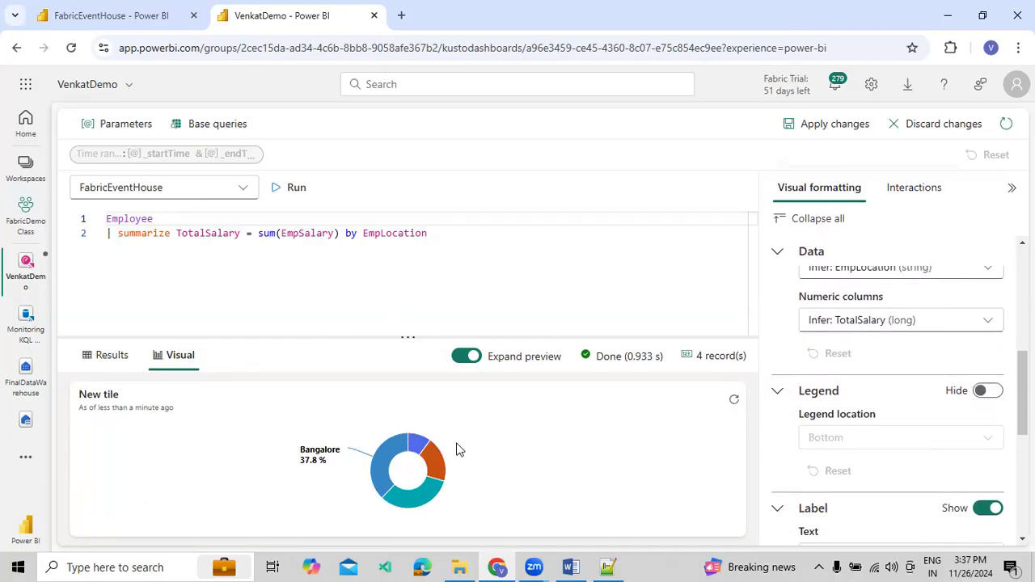
drag(432, 335, 468, 246)
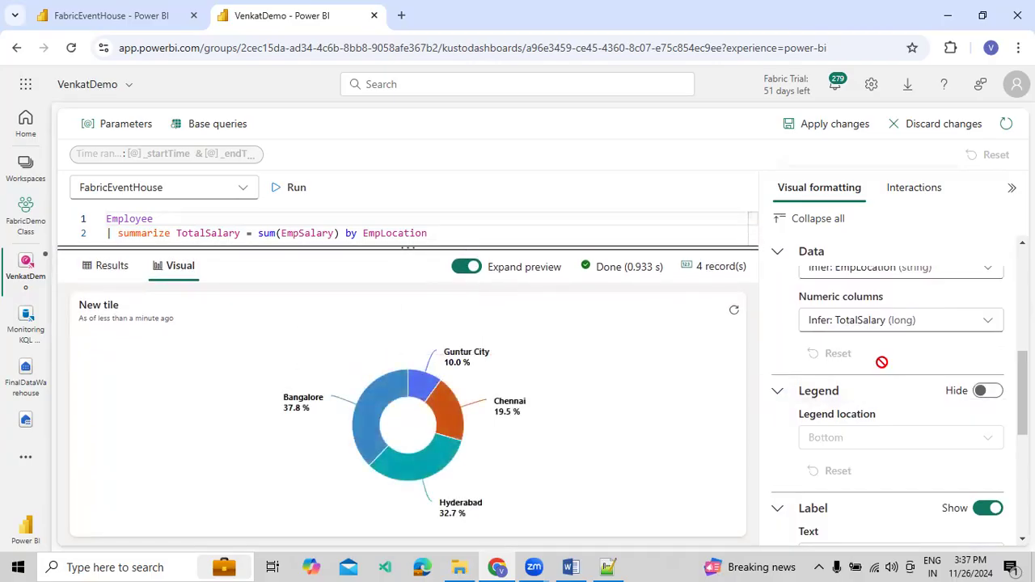
Set the chart's label text to Name and Value, leaving out Percentage
scroll(841, 518, down, 3)
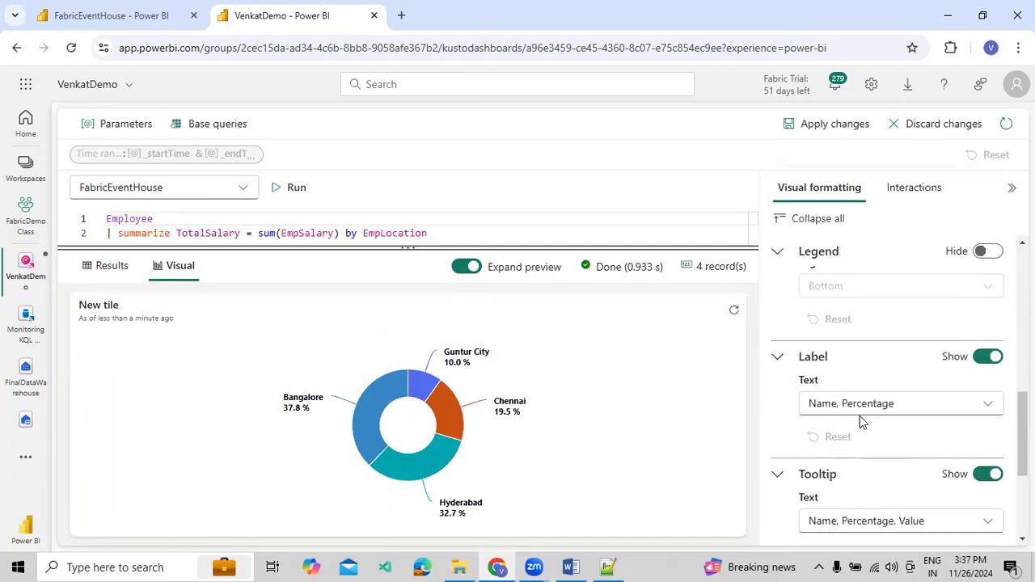
click(860, 407)
click(814, 458)
click(813, 484)
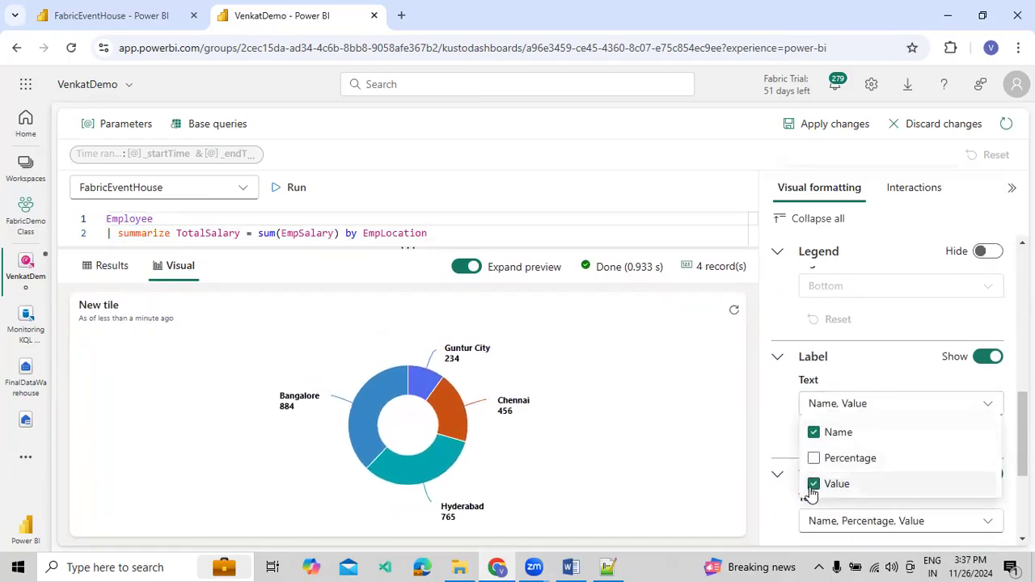
Apply the tile's formatting, enlarge the tile on the SalesData page and save the dashboard
click(820, 126)
drag(539, 446, 728, 504)
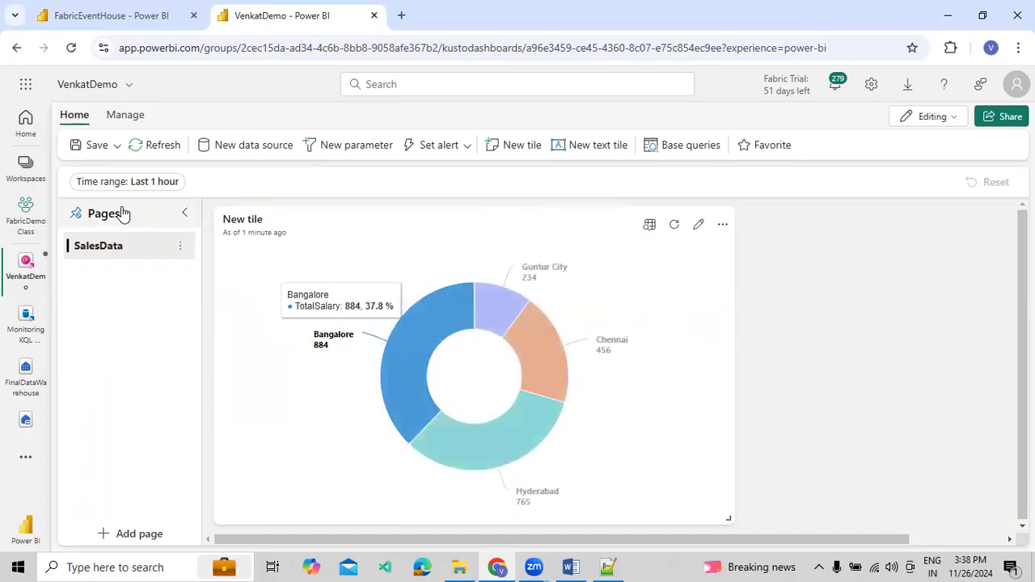
click(116, 146)
click(105, 175)
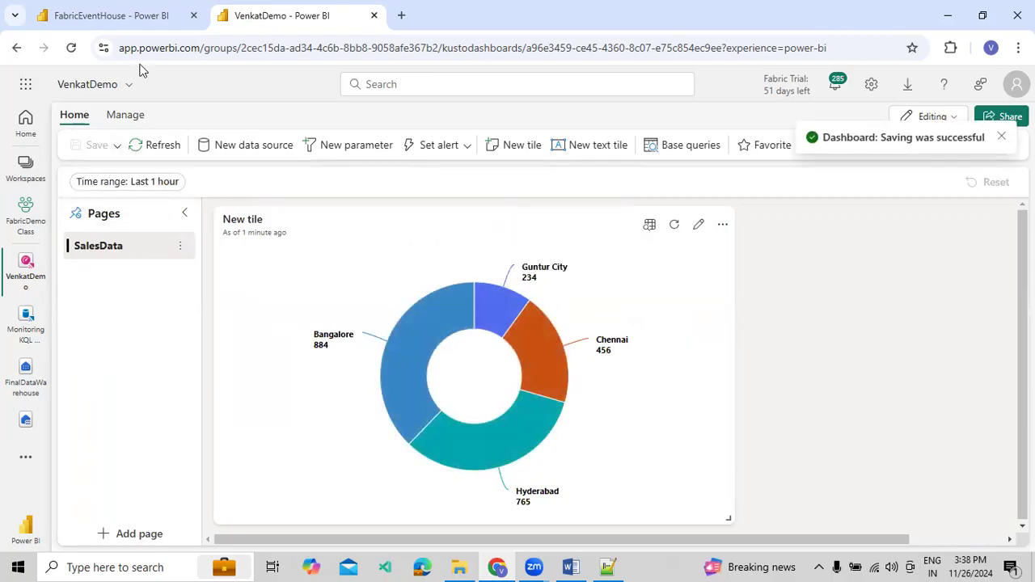
click(106, 17)
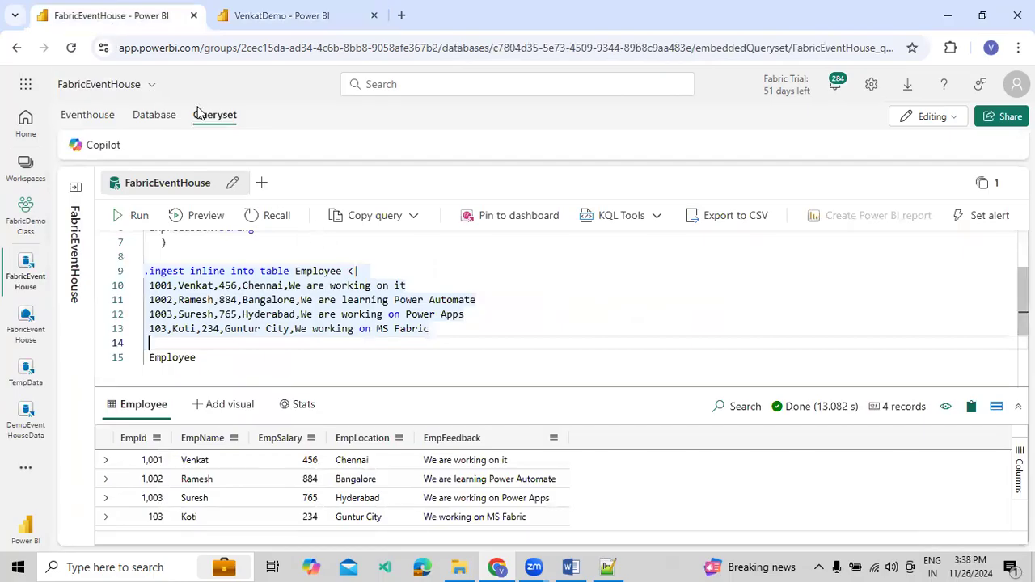
click(279, 16)
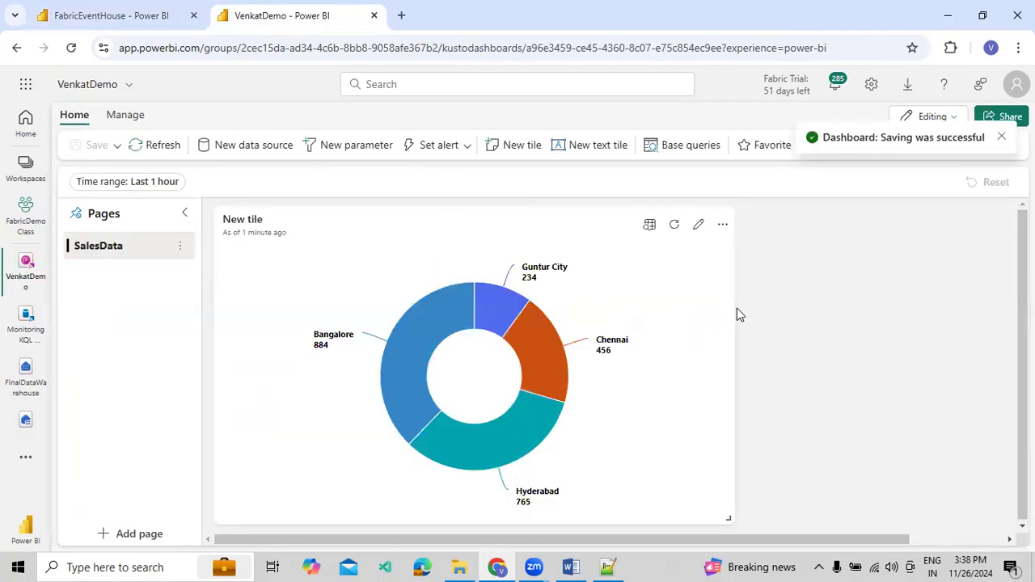
Open the dashboard's auto refresh settings and enable auto refresh
click(133, 115)
click(519, 149)
click(835, 173)
Set both the minimum time interval and the default refresh rate to Continuous
click(894, 232)
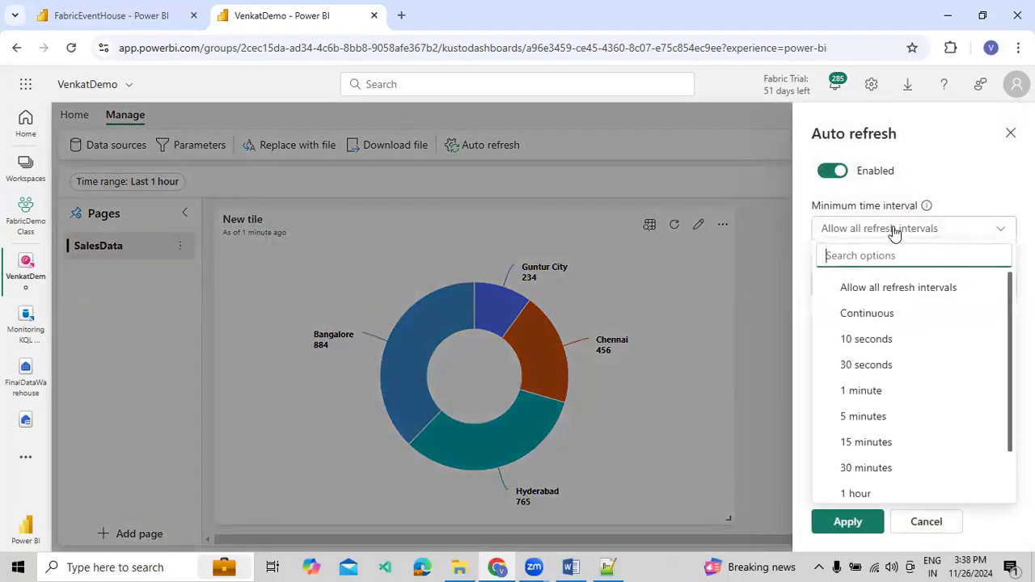
click(886, 316)
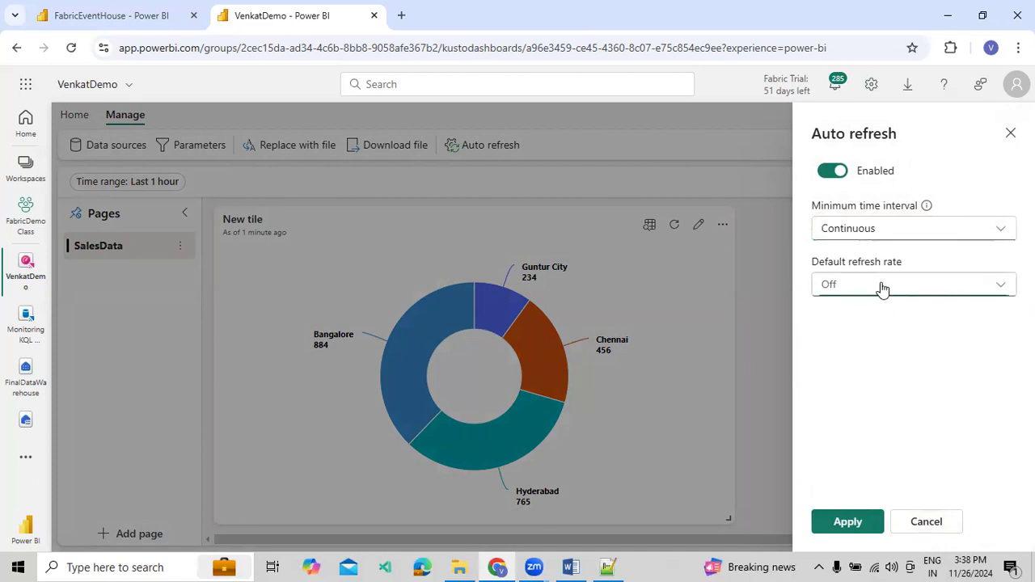
click(881, 288)
click(863, 372)
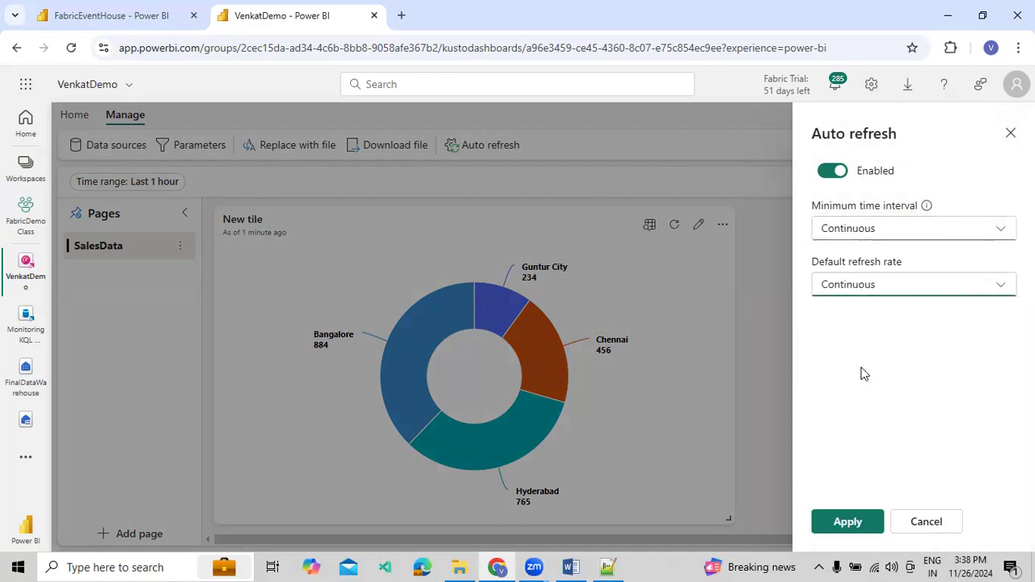
Set the default refresh rate and minimum time interval to 10 seconds, apply the settings and save the dashboard
click(883, 291)
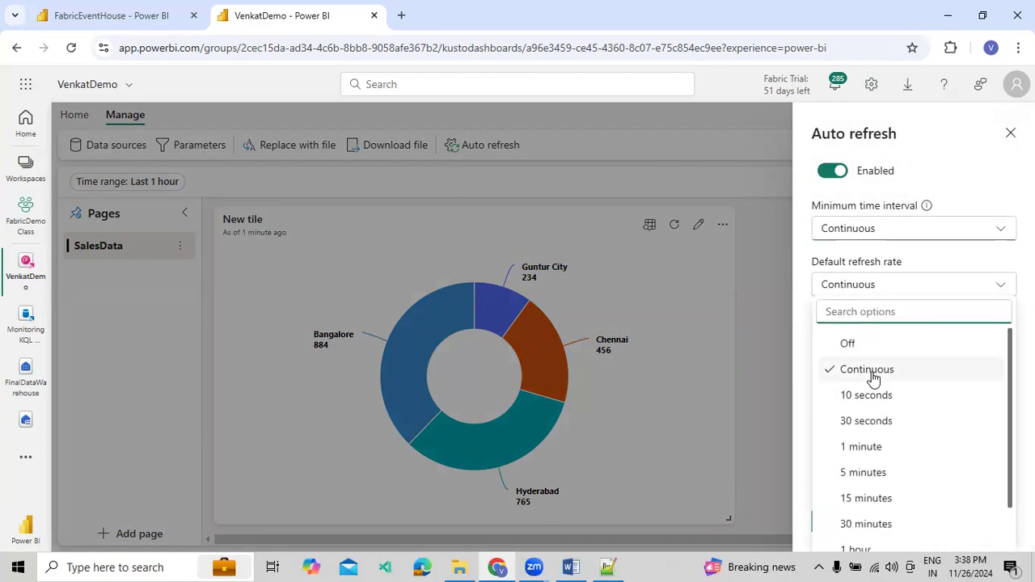
click(870, 396)
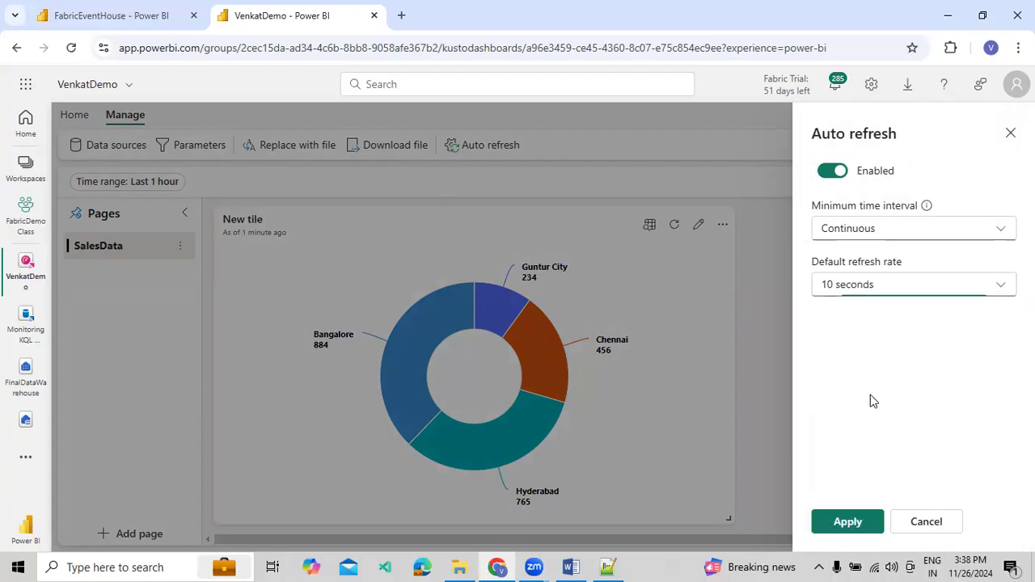
click(866, 227)
click(856, 339)
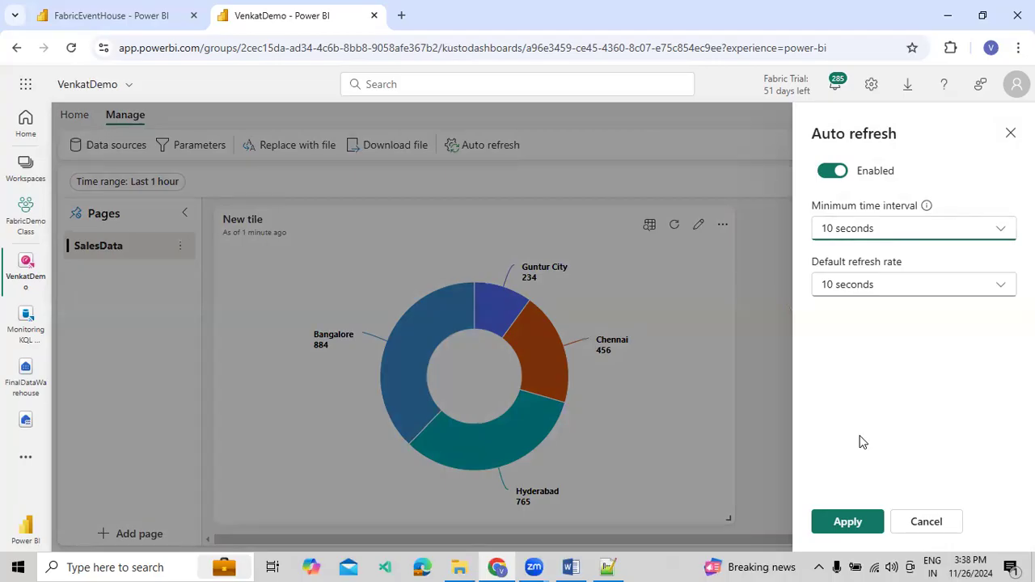
click(831, 522)
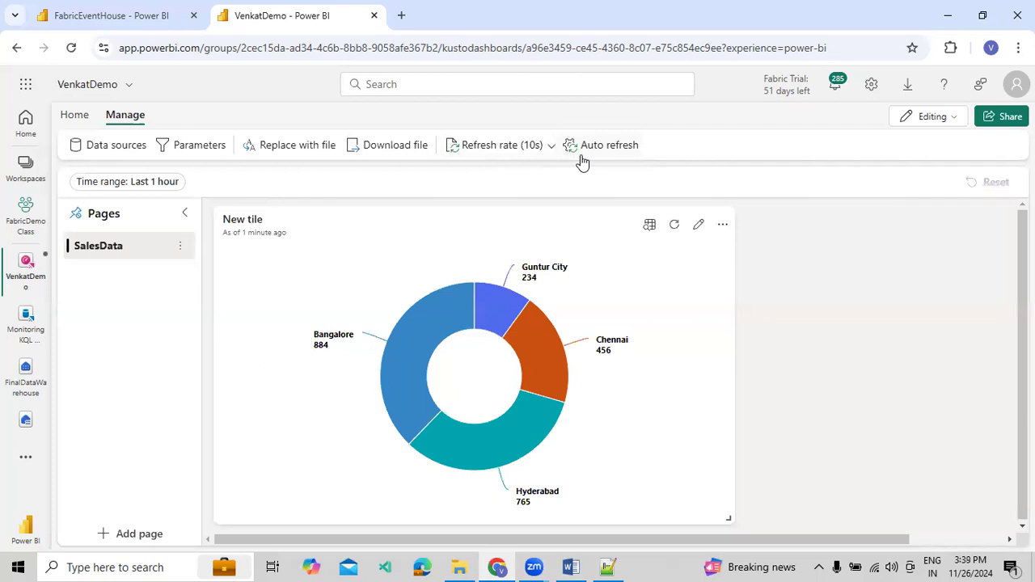
click(75, 115)
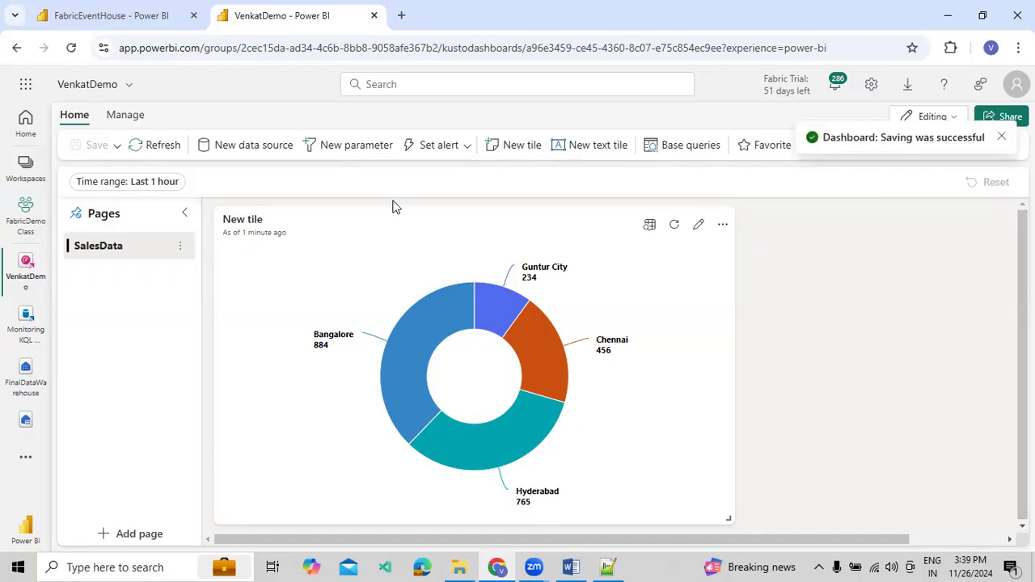
Start setting an alert on New tile and highlight the preview notice in the alert settings
click(467, 146)
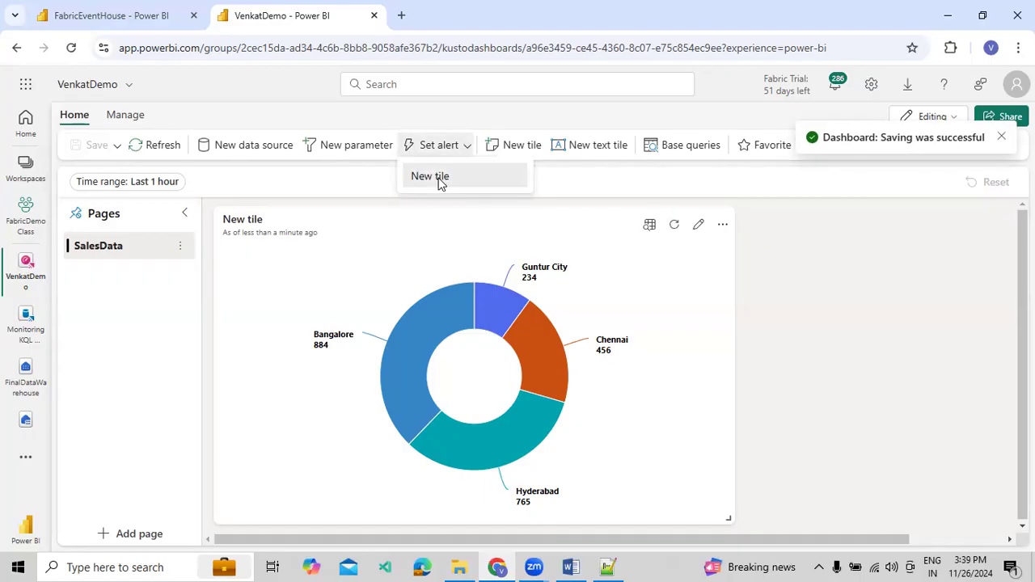
click(440, 178)
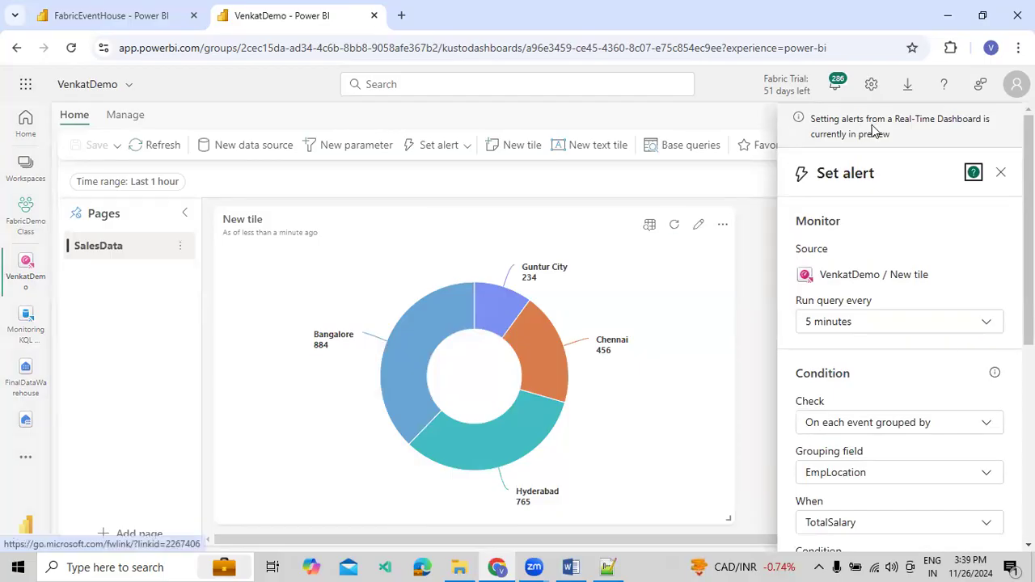
drag(893, 134, 812, 119)
click(830, 130)
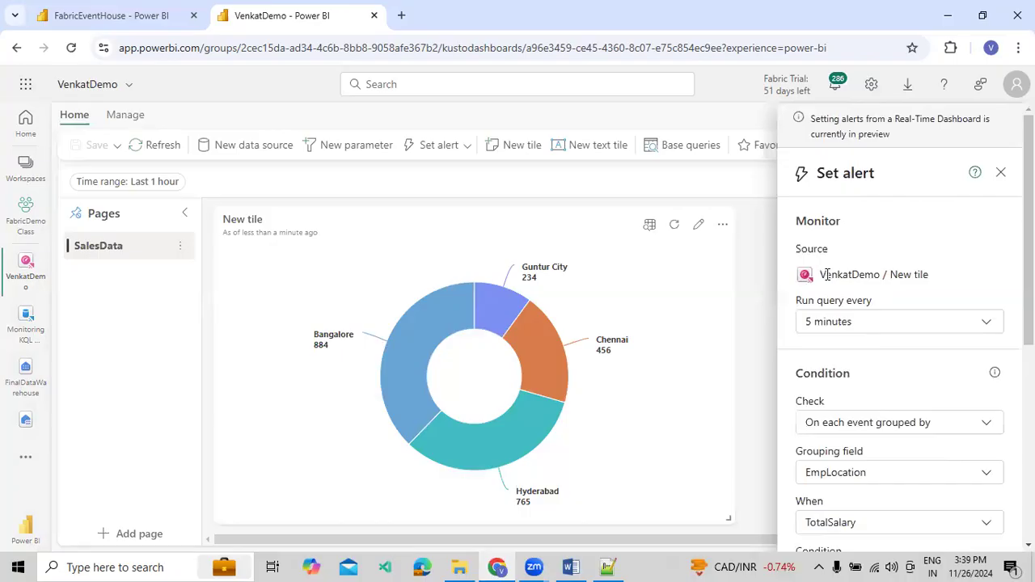
Set the alert's monitoring query to run every 1 minute
click(841, 322)
click(844, 323)
scroll(868, 275, down, 1)
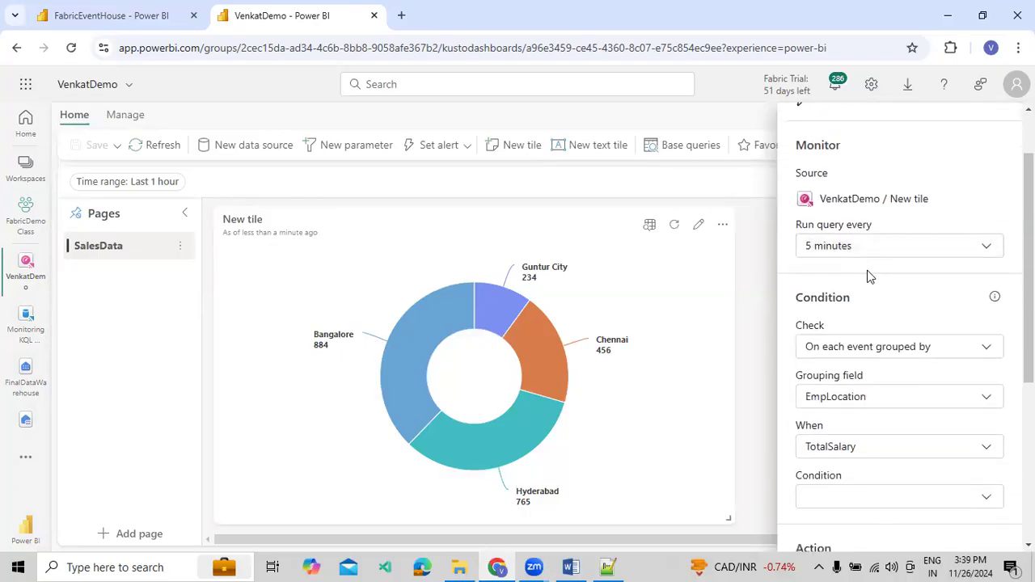
click(859, 246)
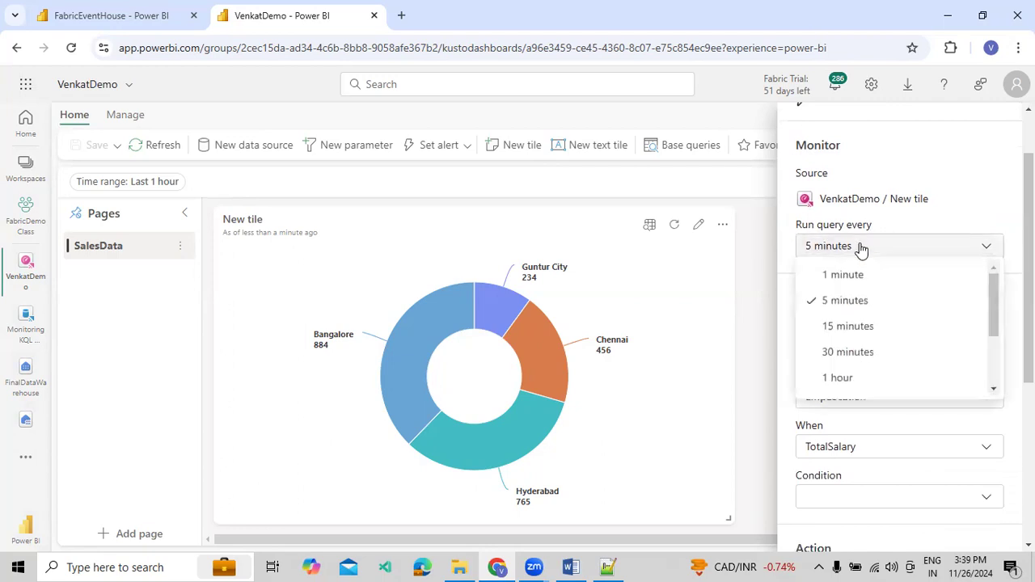
click(864, 191)
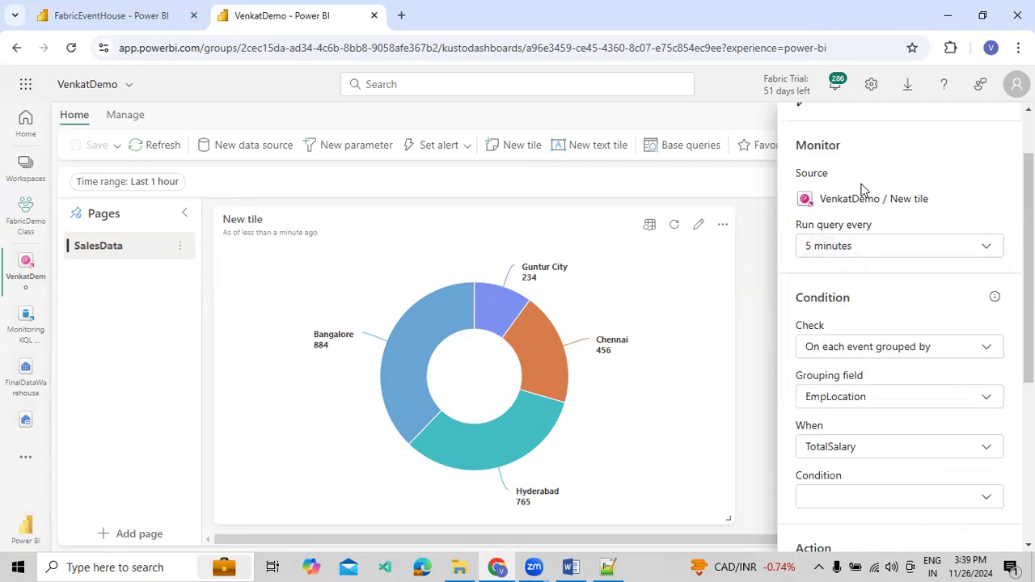
click(858, 253)
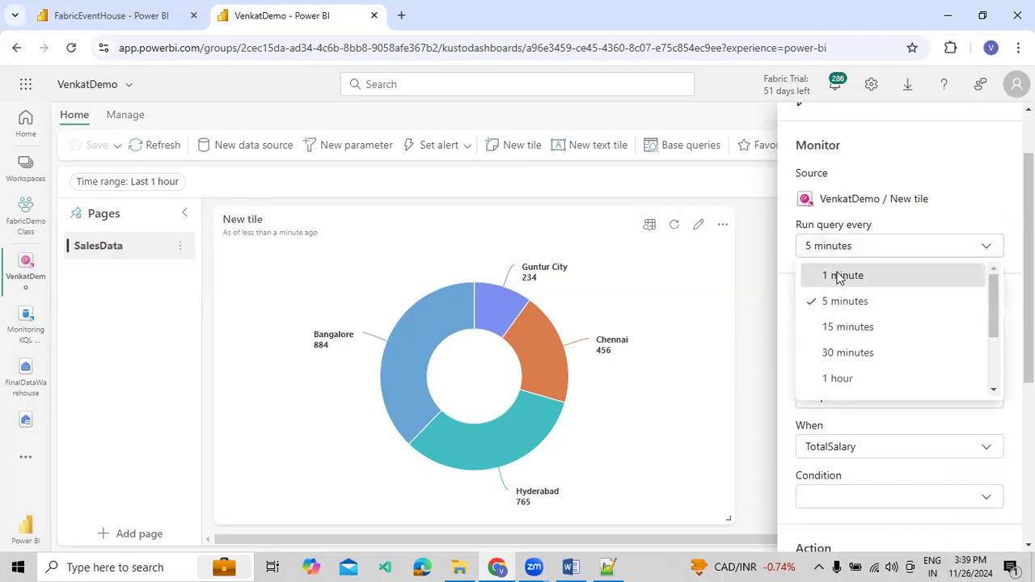
click(838, 276)
scroll(850, 277, up, 1)
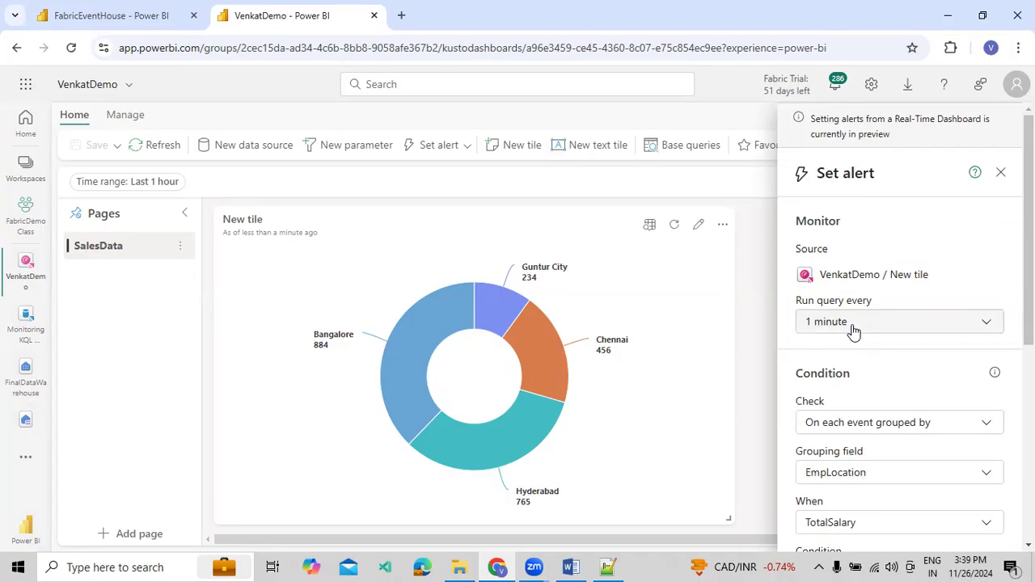
Review the alert's Check, Grouping field and When settings
scroll(848, 354, down, 1)
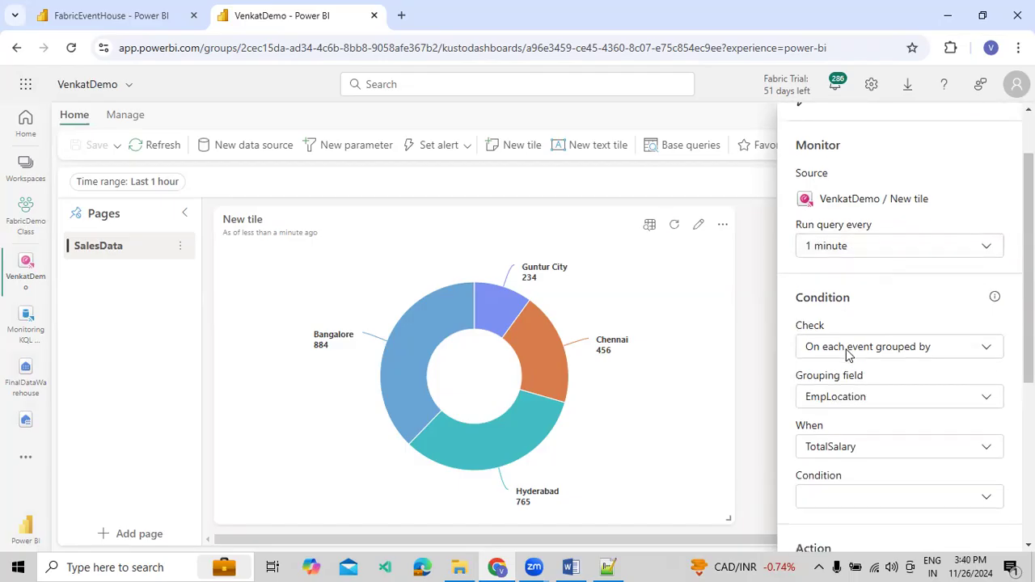
click(847, 356)
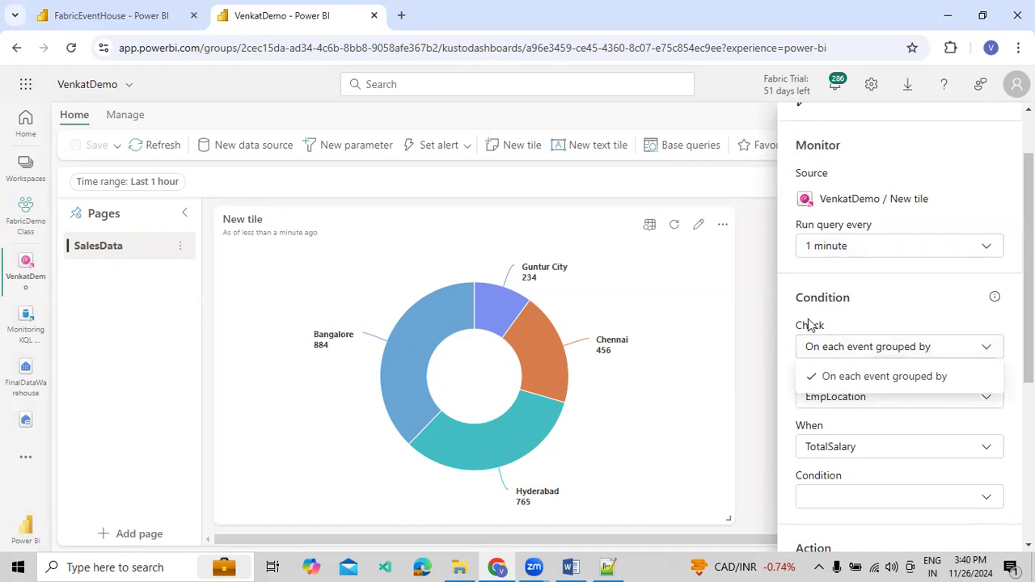
click(885, 300)
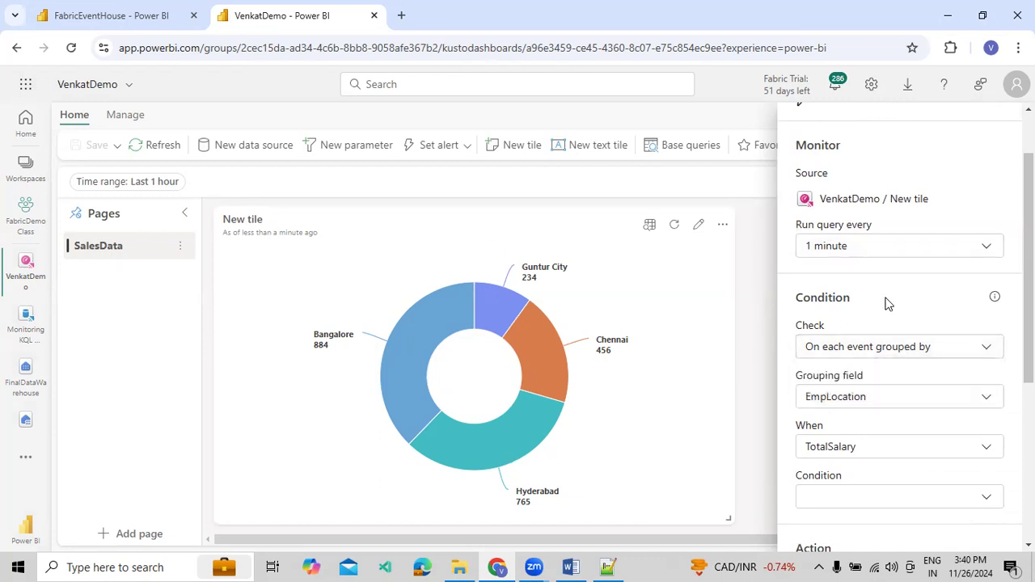
click(839, 399)
click(839, 400)
scroll(839, 400, down, 1)
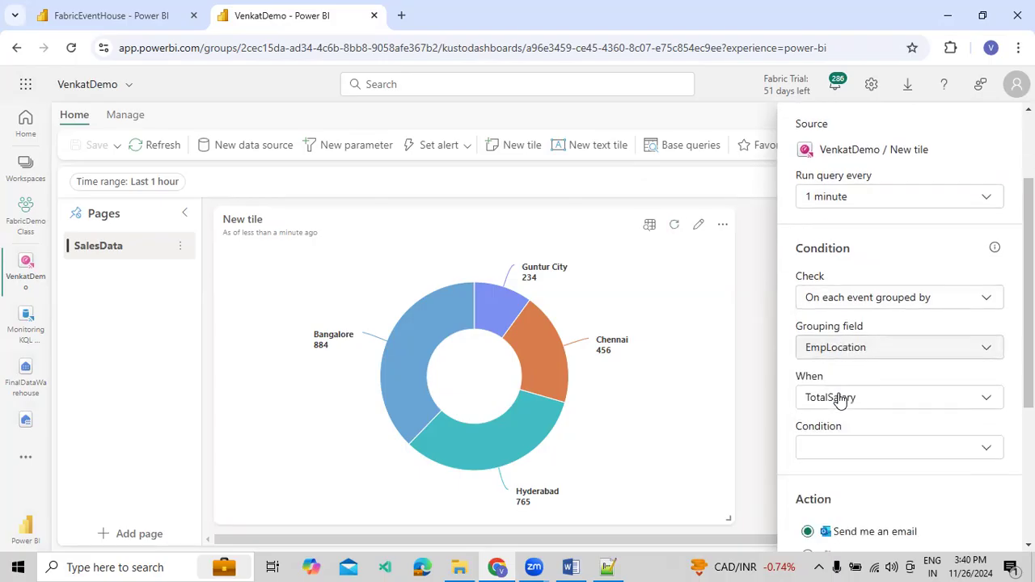
click(862, 377)
click(863, 378)
Set the alert's condition to the numeric option Becomes greater than and enter 1200 as its value
click(859, 422)
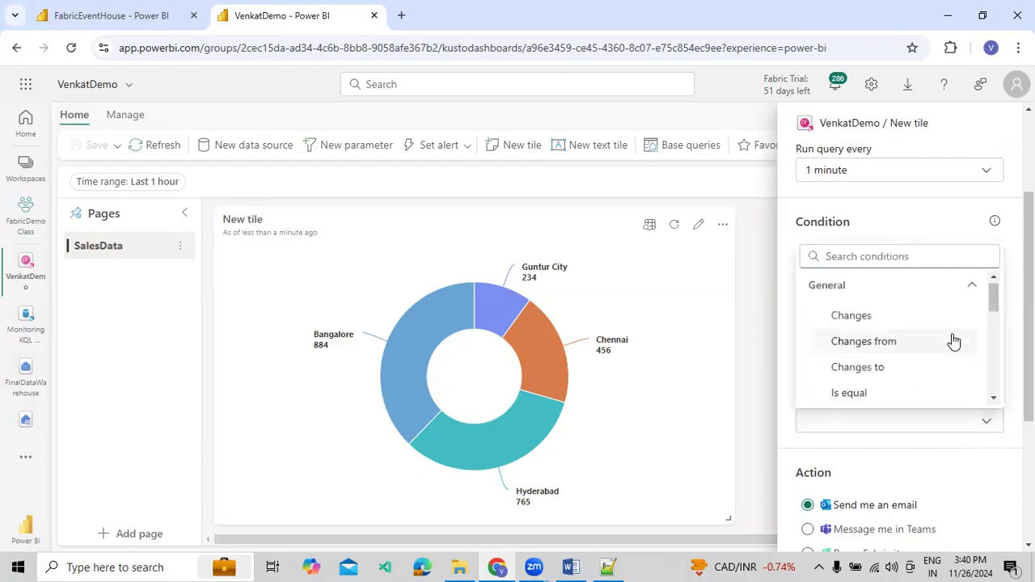
click(970, 288)
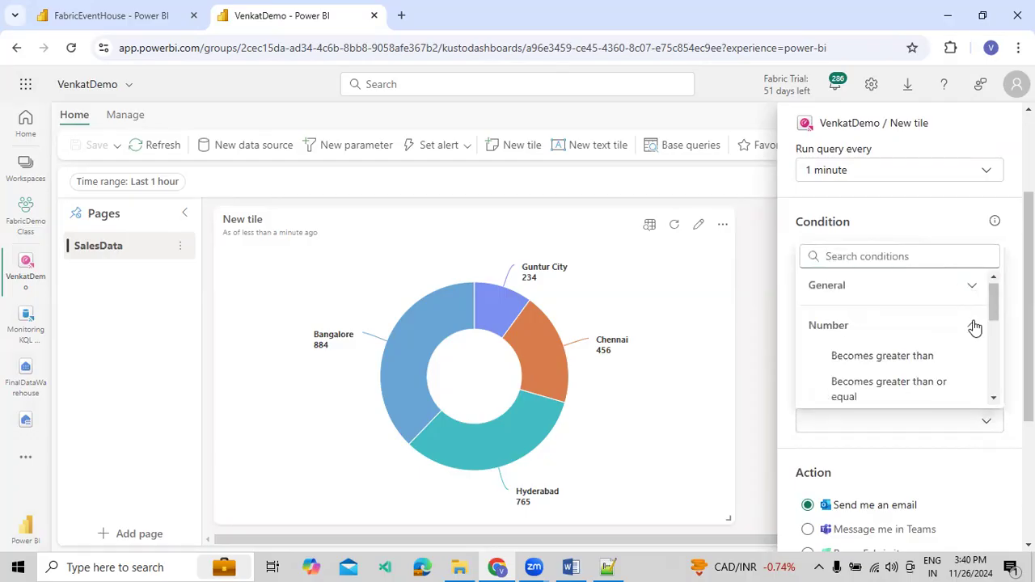
click(975, 327)
scroll(963, 405, down, 2)
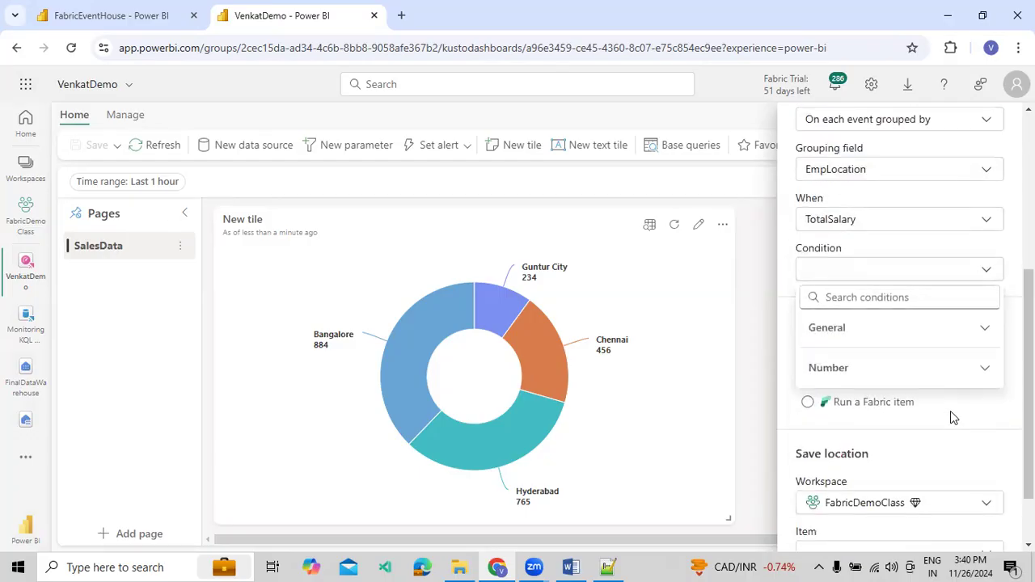
click(984, 330)
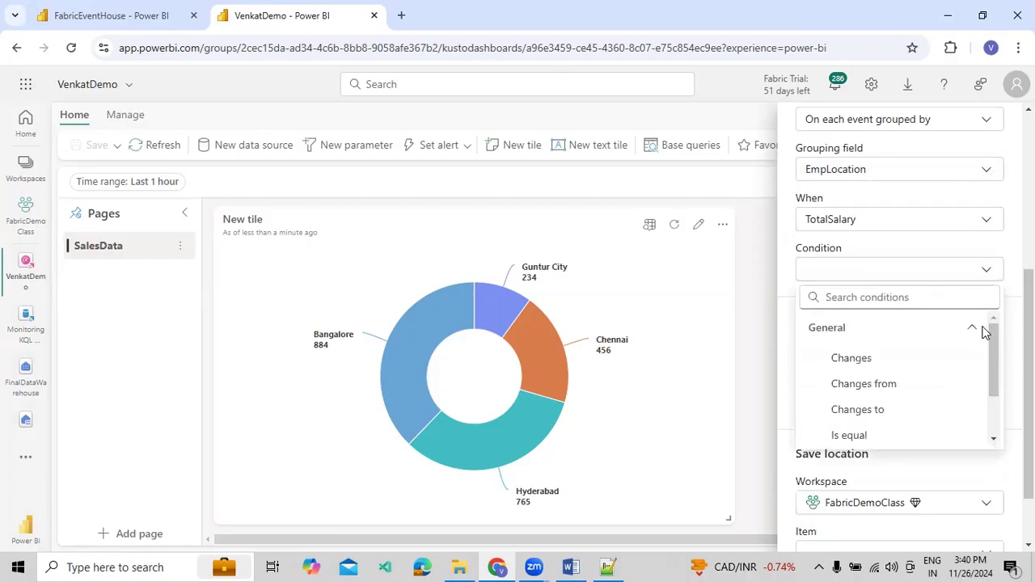
click(983, 331)
click(978, 372)
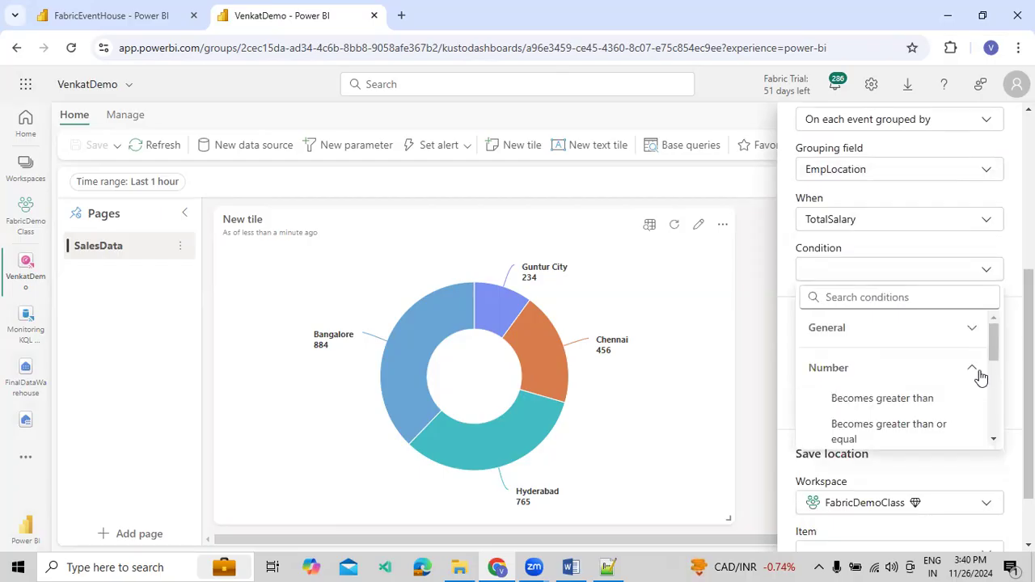
click(902, 399)
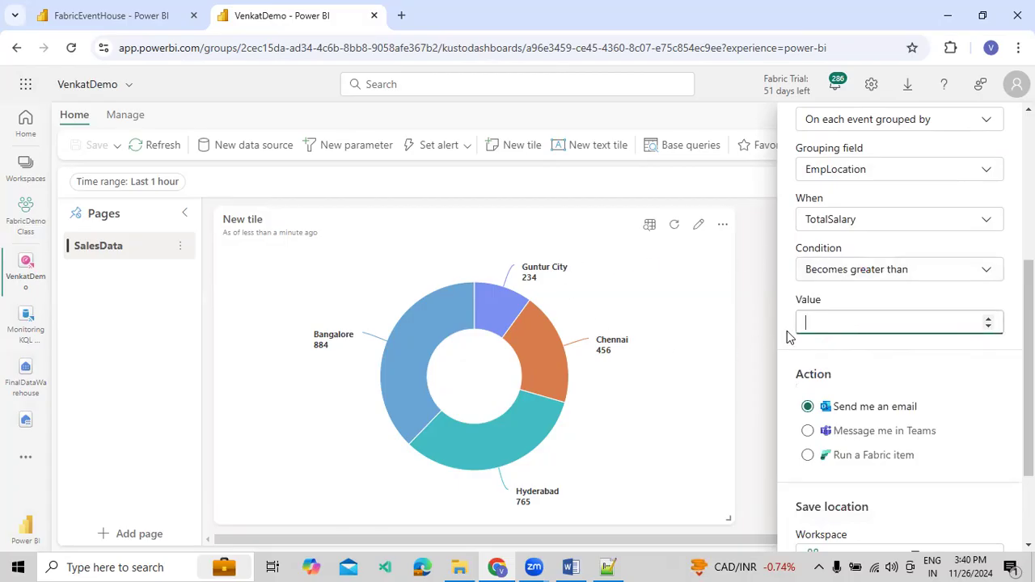
text(1200)
scroll(841, 247, up, 2)
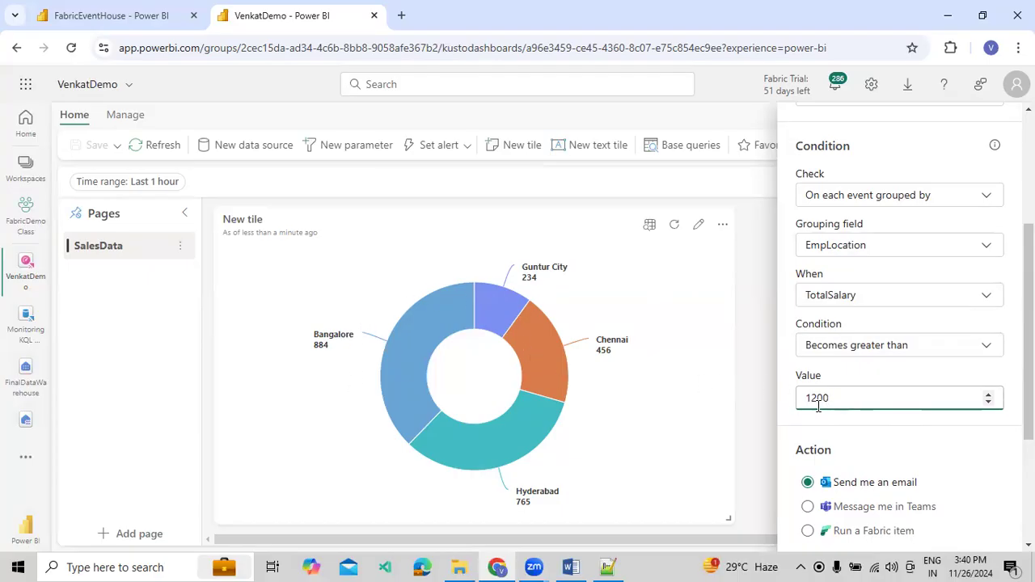
Choose to create a new activator item as the alert's save location and name it FabricEmpActivator
scroll(821, 400, down, 2)
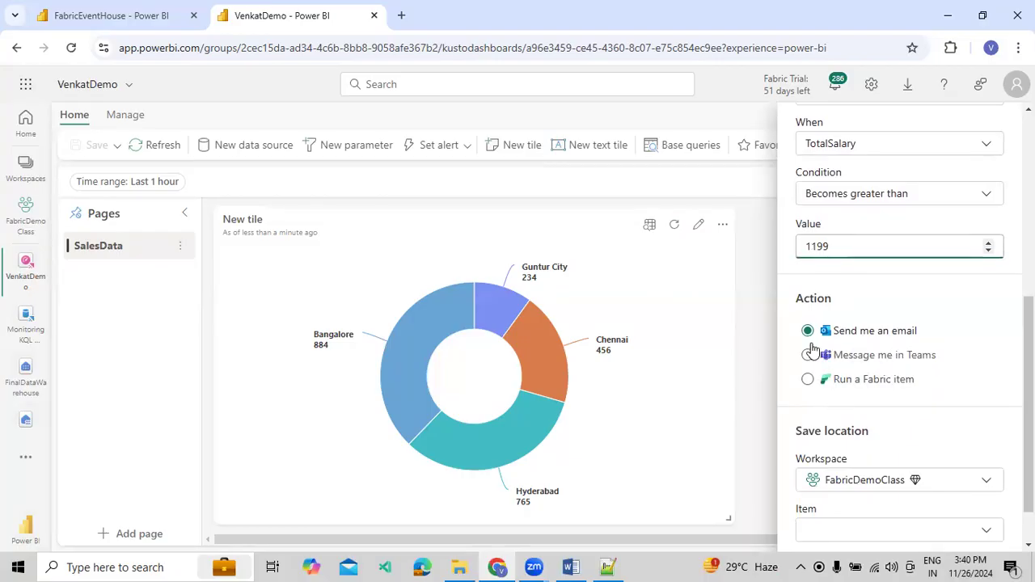
scroll(821, 389, down, 2)
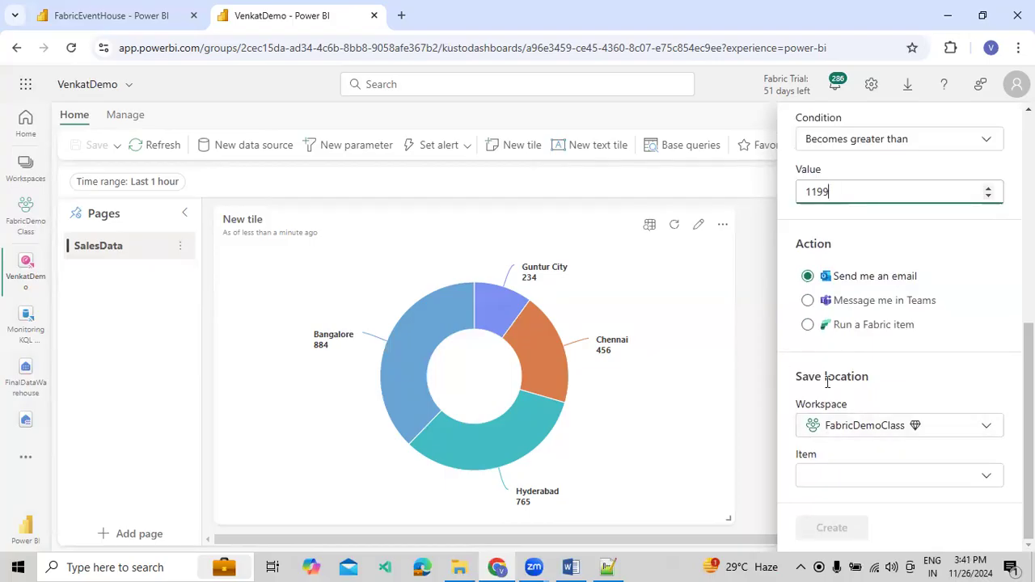
click(839, 486)
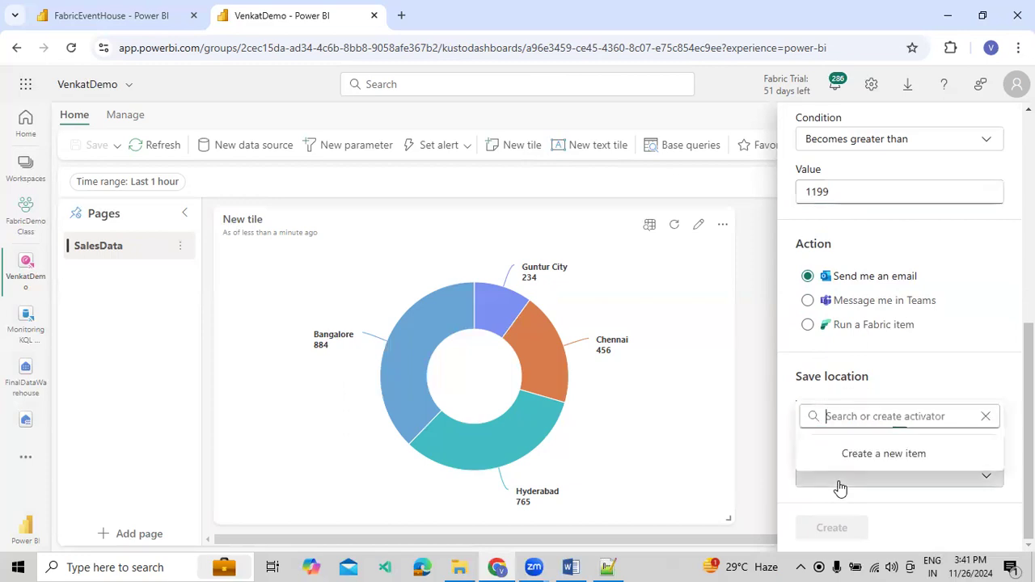
click(863, 448)
scroll(863, 477, down, 1)
drag(868, 471, 768, 473)
text(Fari)
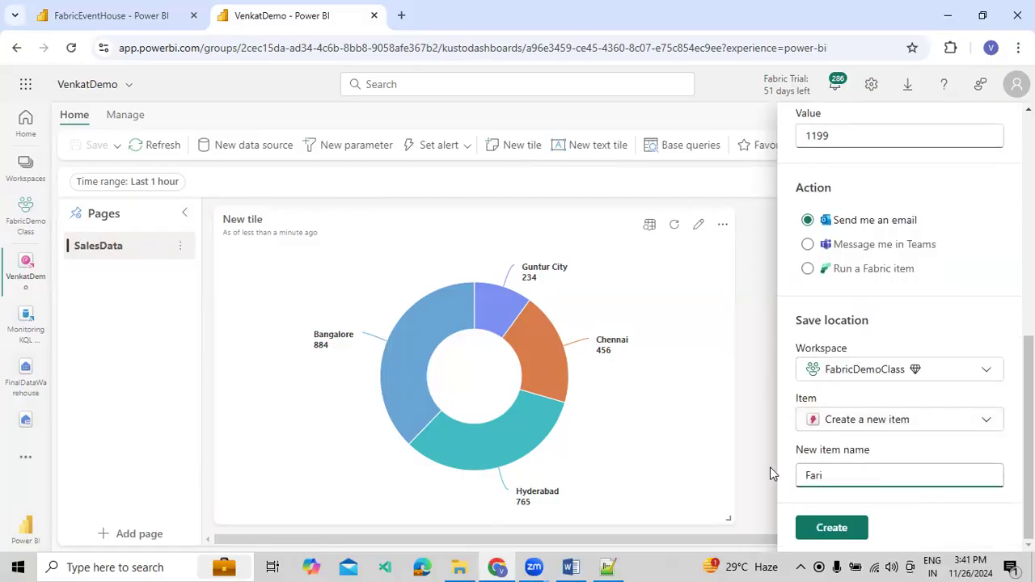
key(BackSpace)
text(bricEmpA)
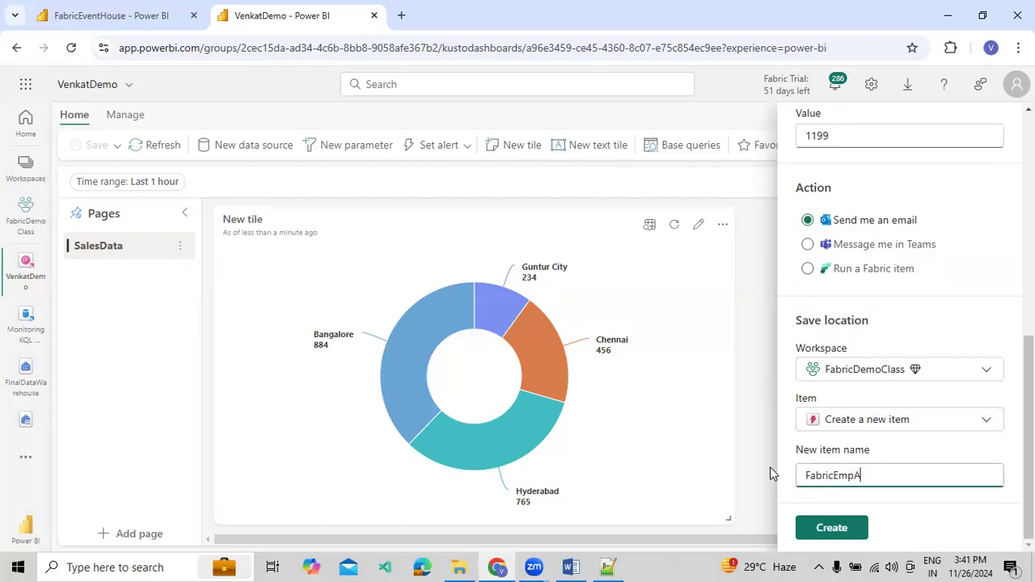
text(ctivator)
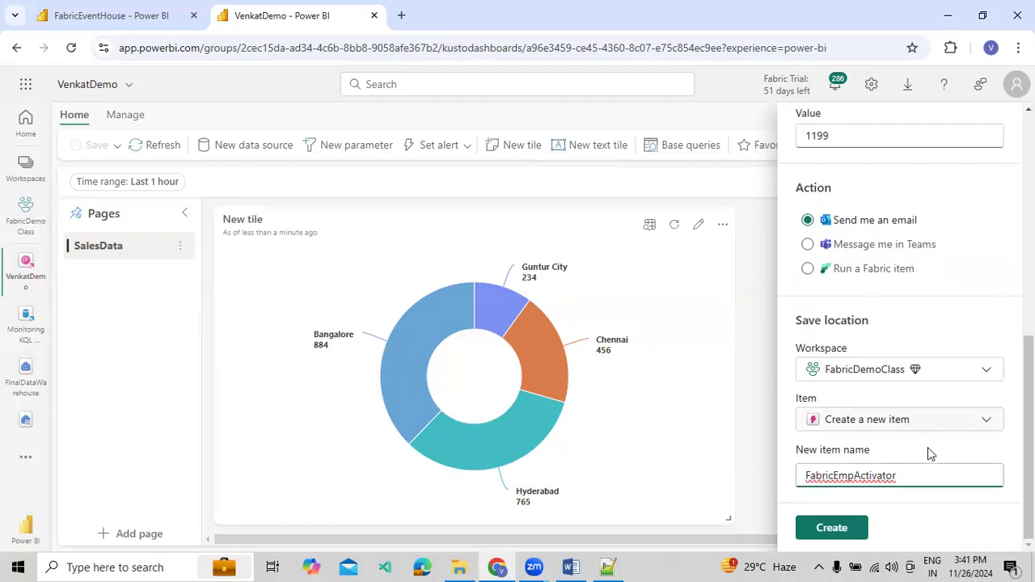
Review the alert's monitor and condition settings and correct the condition value to 1200
scroll(909, 389, up, 1)
scroll(909, 389, up, 6)
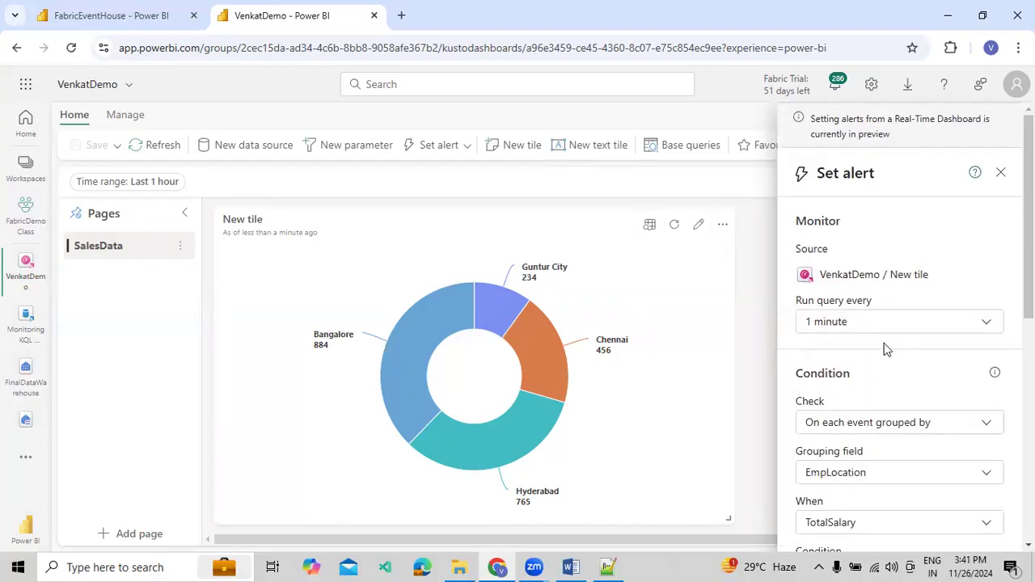
scroll(884, 343, down, 1)
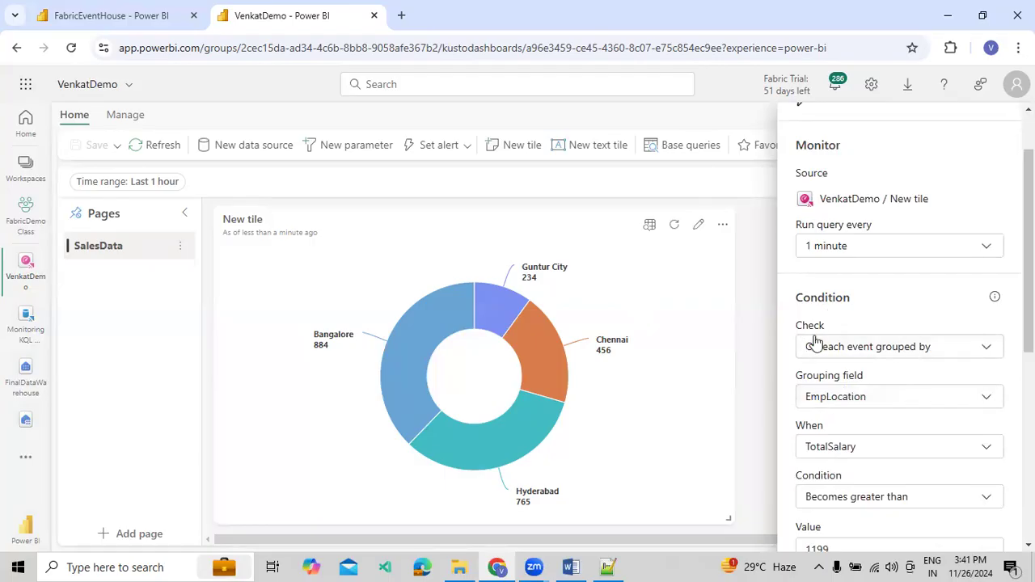
scroll(832, 368, down, 1)
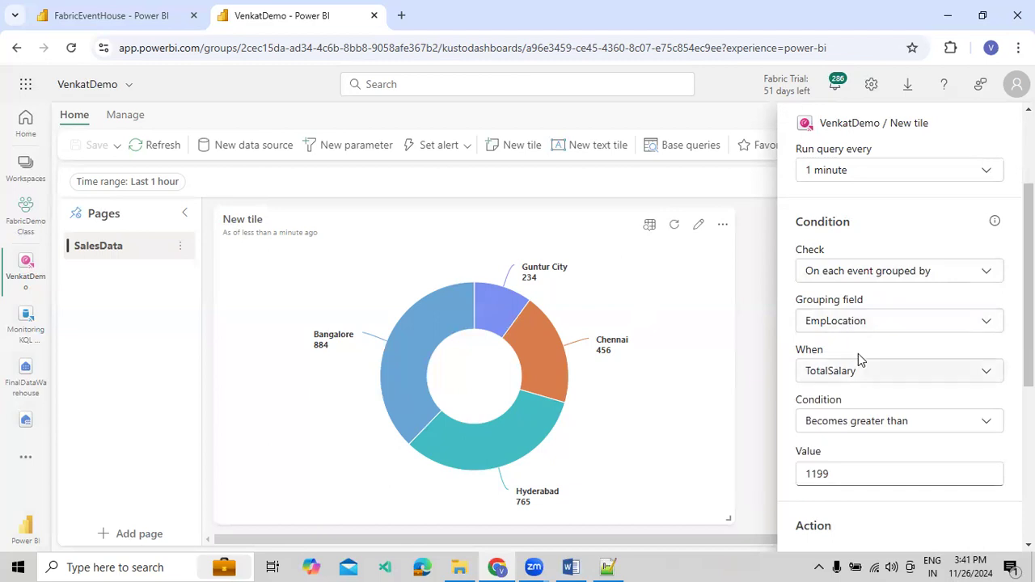
scroll(858, 353, down, 1)
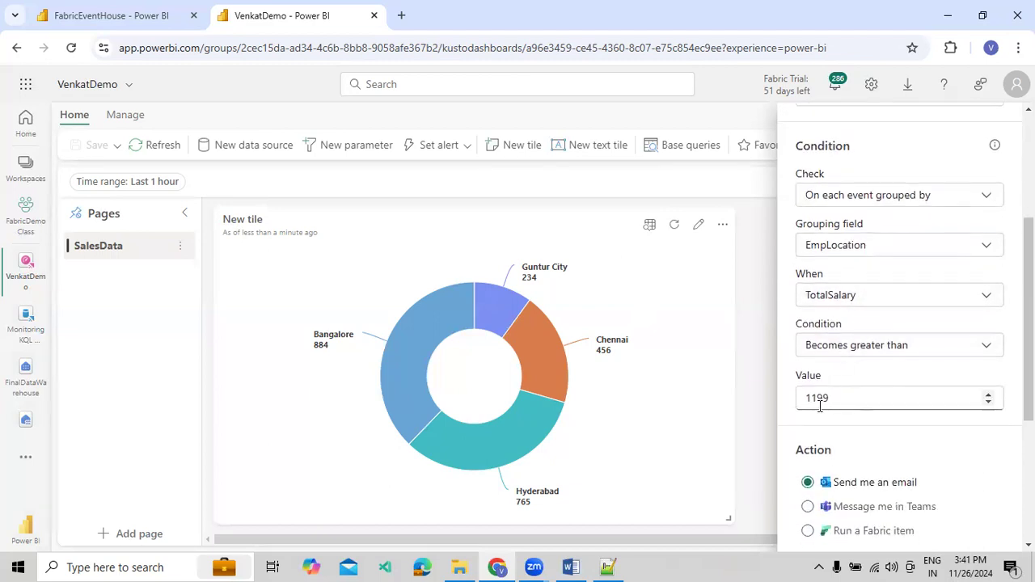
drag(846, 402, 800, 400)
text(1)
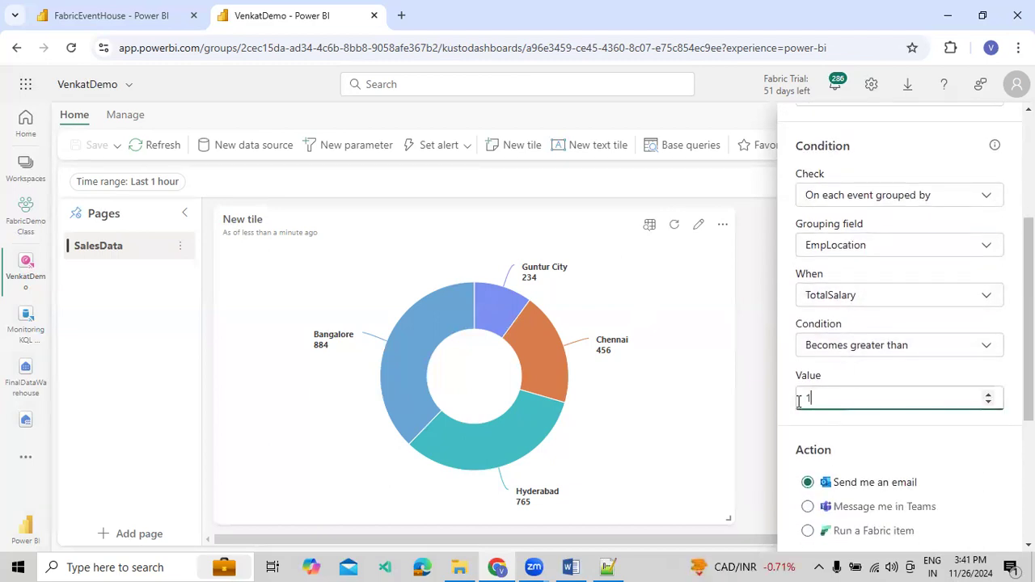
text(200)
click(979, 442)
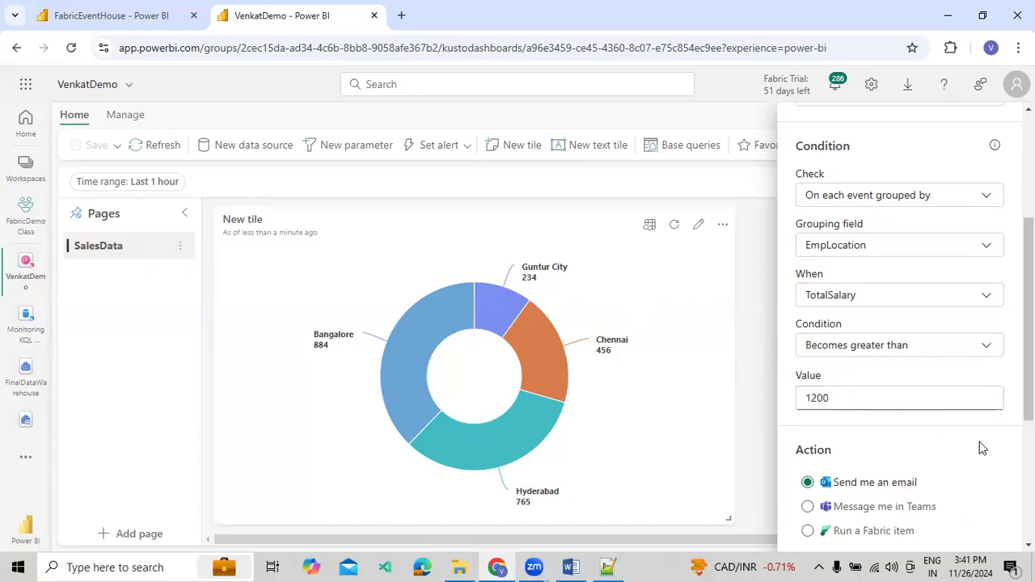
Check the email action and the new item's save details, and create the alert
scroll(930, 425, down, 1)
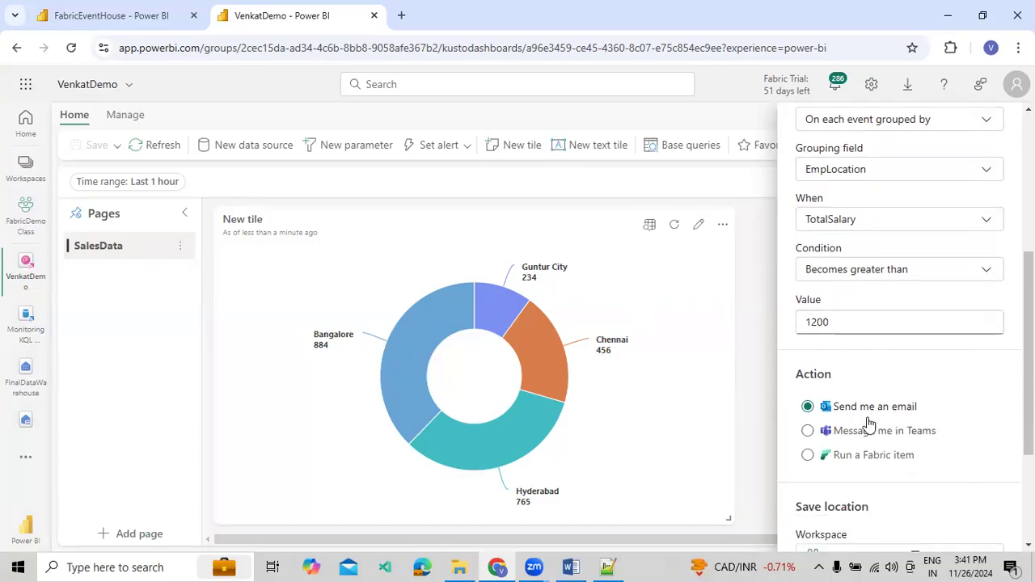
scroll(853, 416, down, 2)
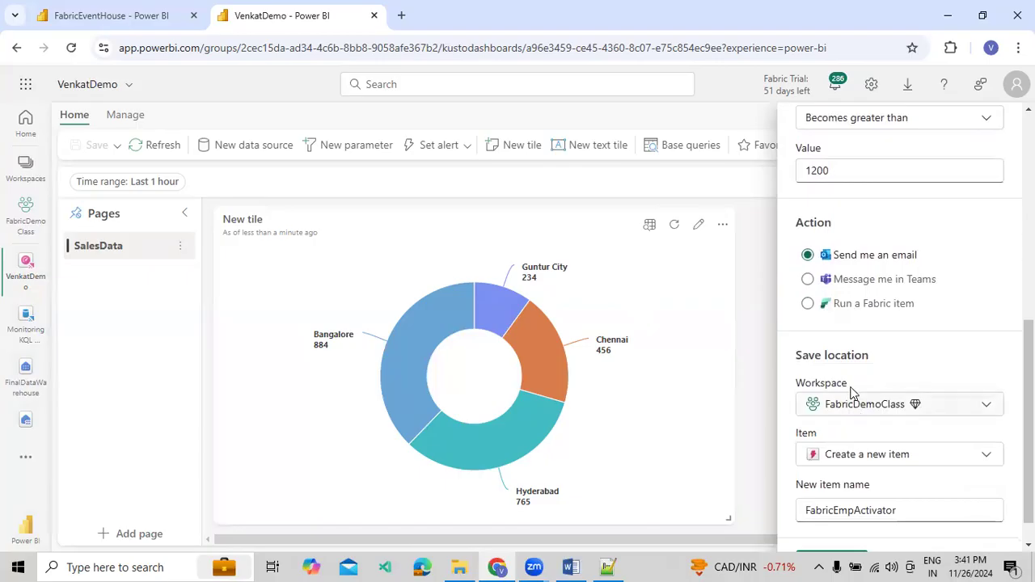
scroll(881, 443, down, 1)
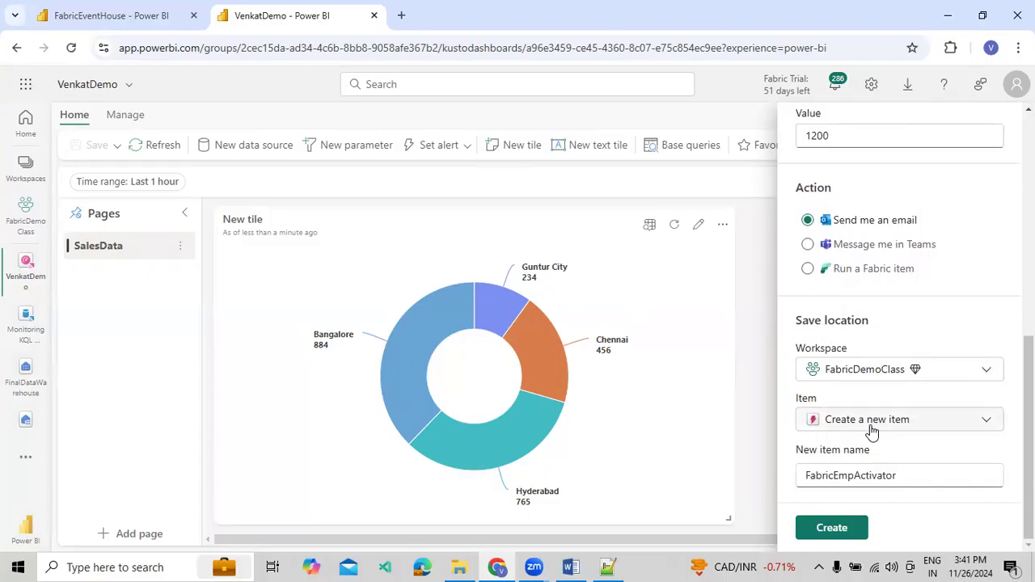
drag(807, 476, 885, 476)
click(898, 476)
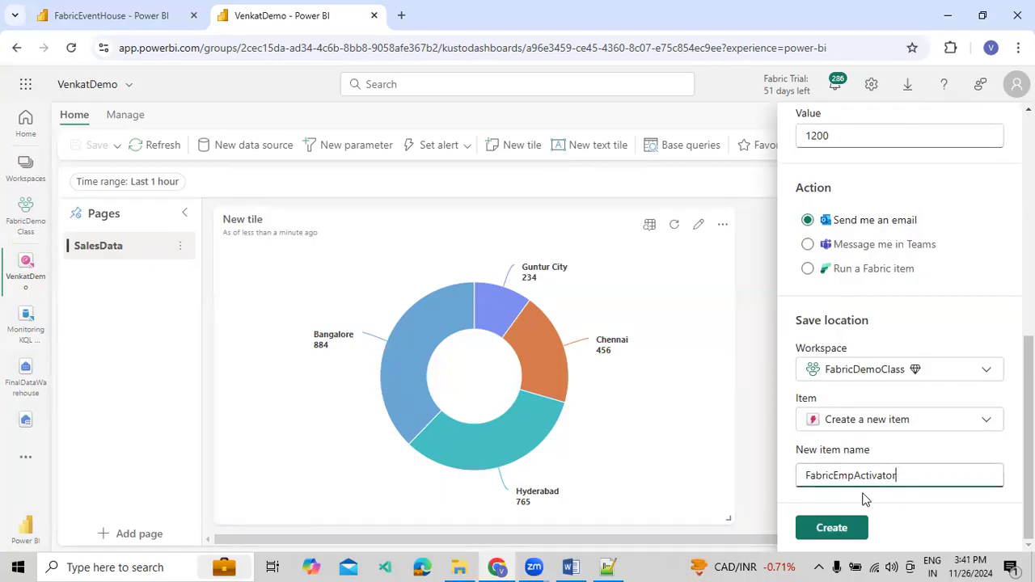
click(831, 528)
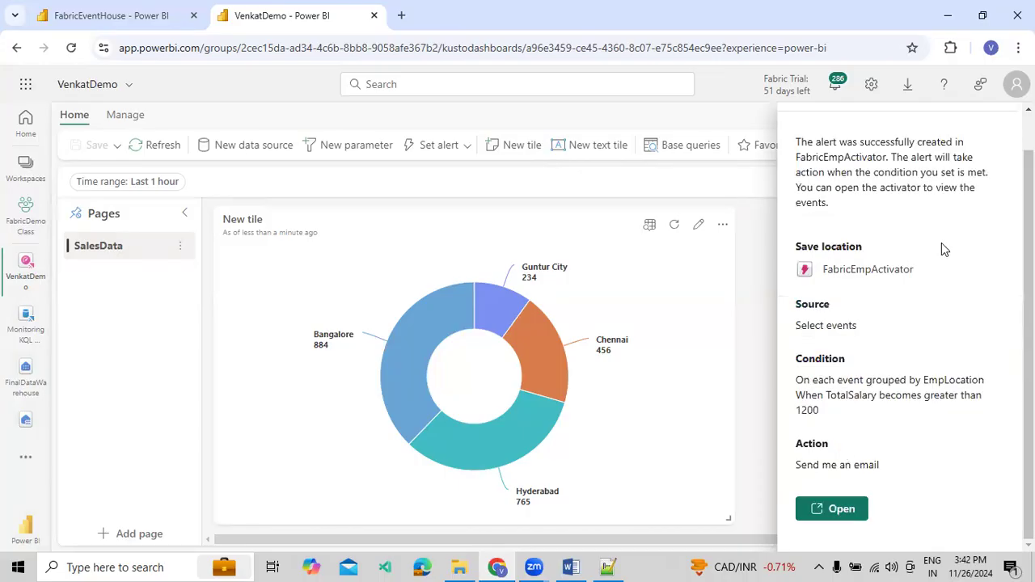
Review the created alert's summary, highlighting its activator name, source and condition
scroll(941, 243, up, 1)
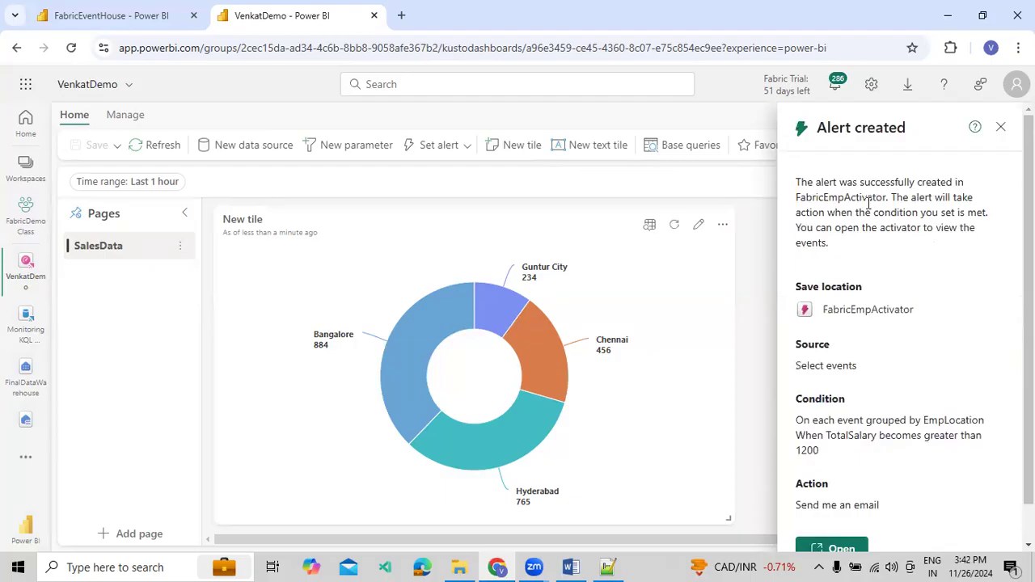
drag(797, 198, 864, 197)
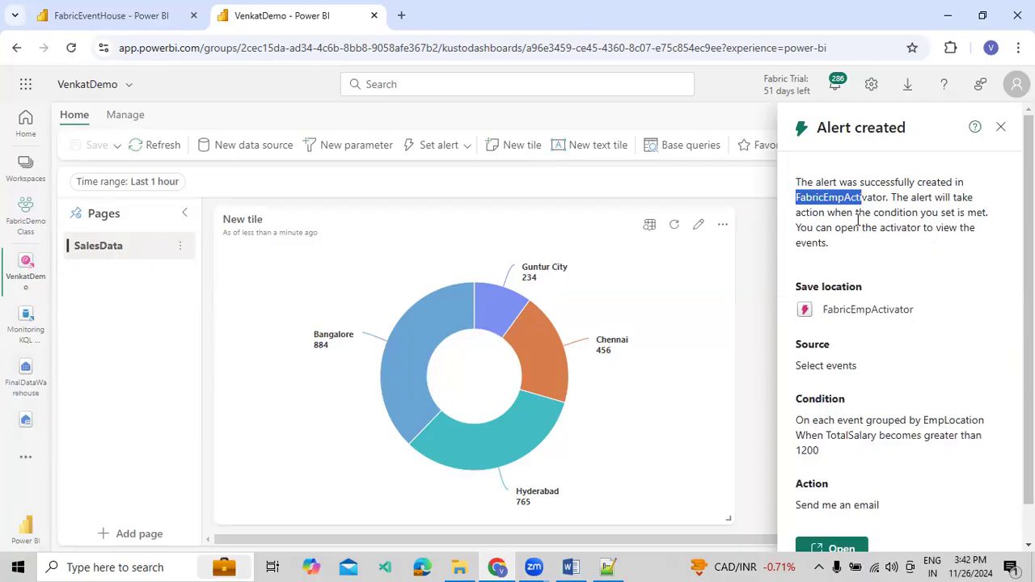
click(922, 222)
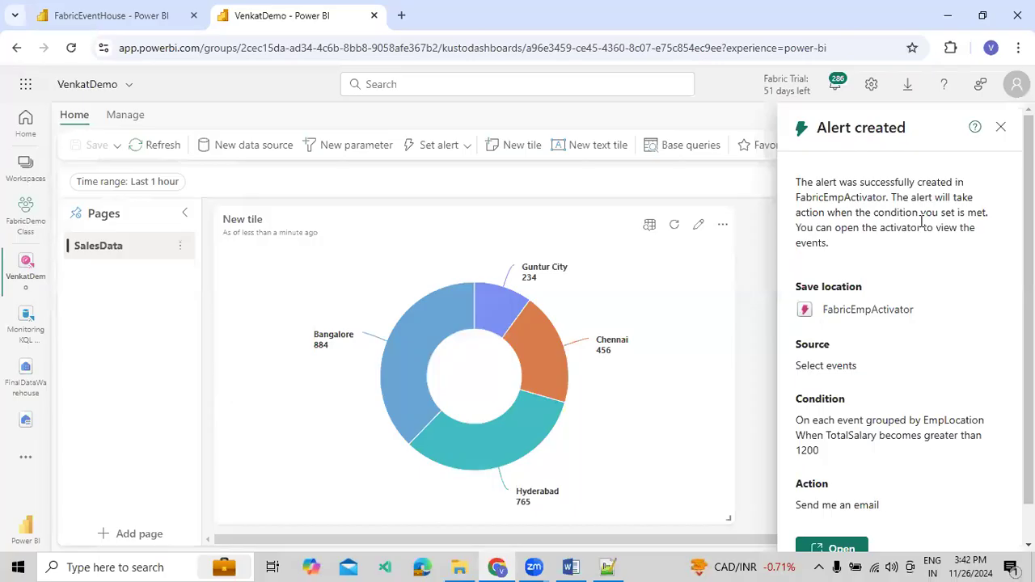
scroll(829, 335, down, 1)
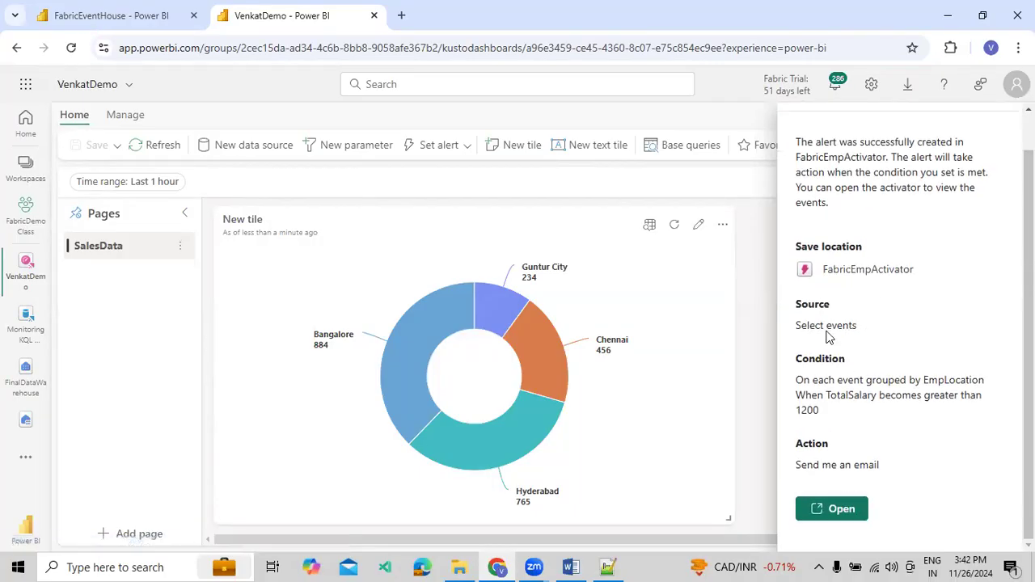
drag(822, 326, 848, 327)
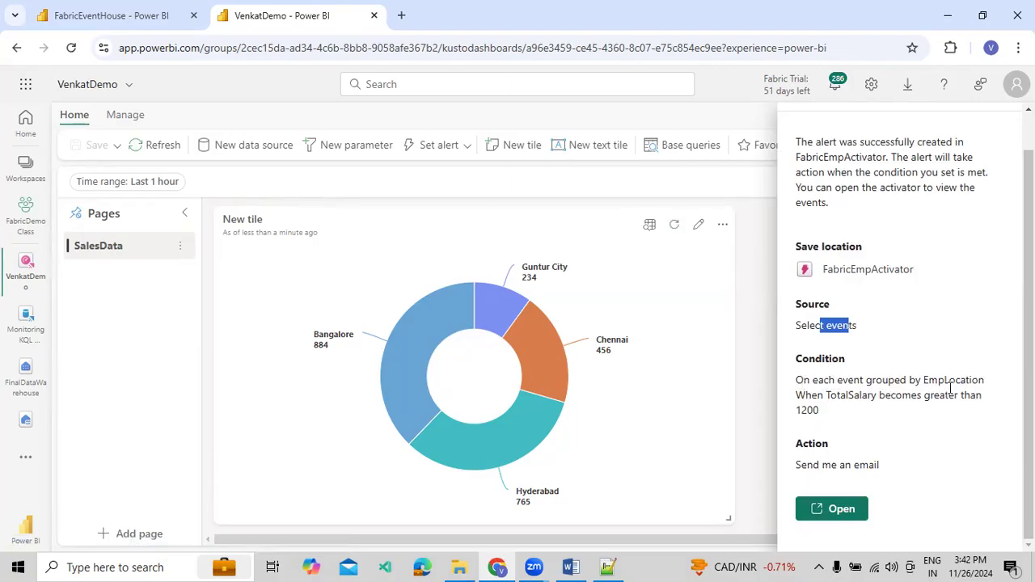
drag(828, 396, 888, 396)
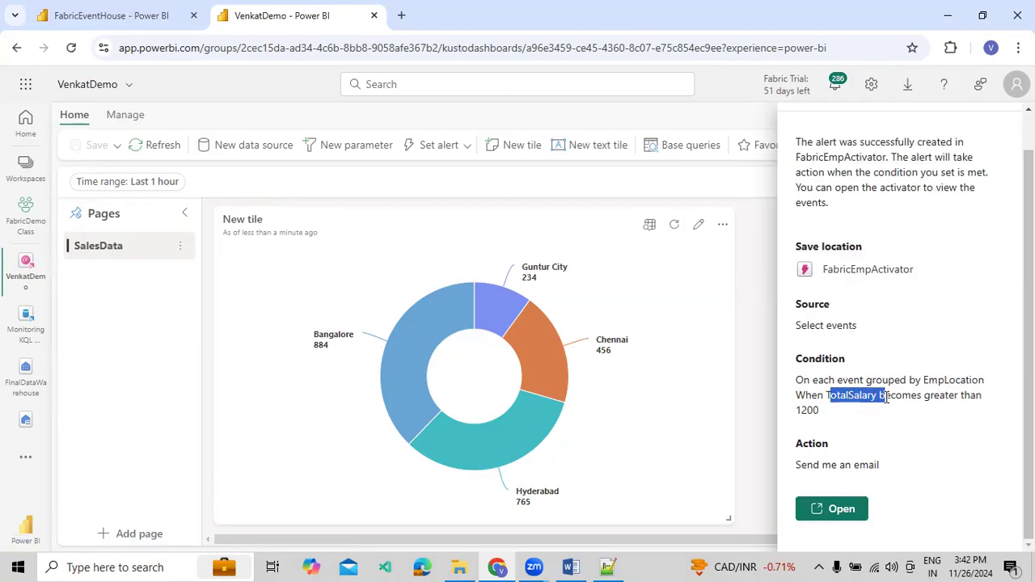
drag(825, 414, 797, 384)
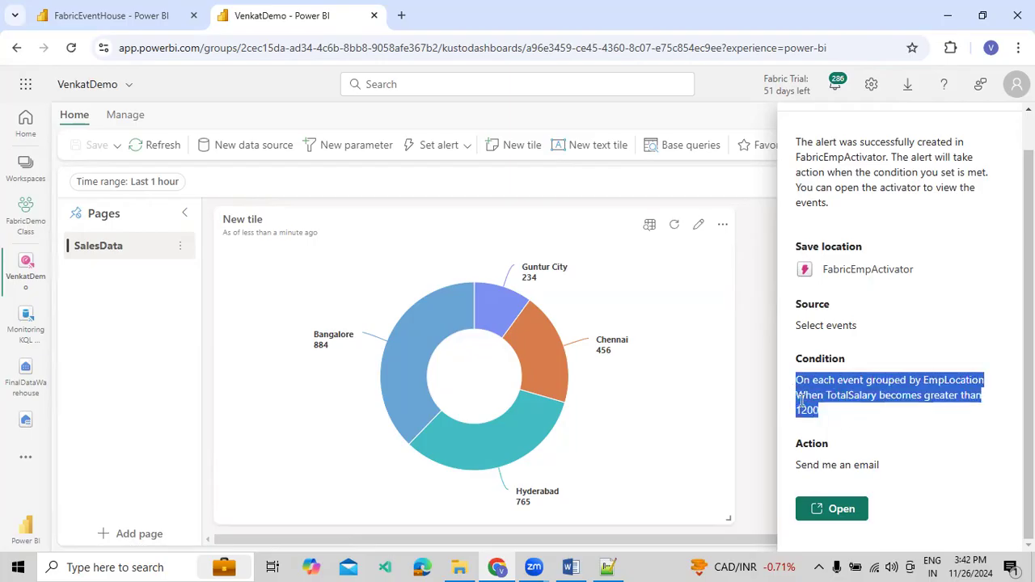
click(838, 477)
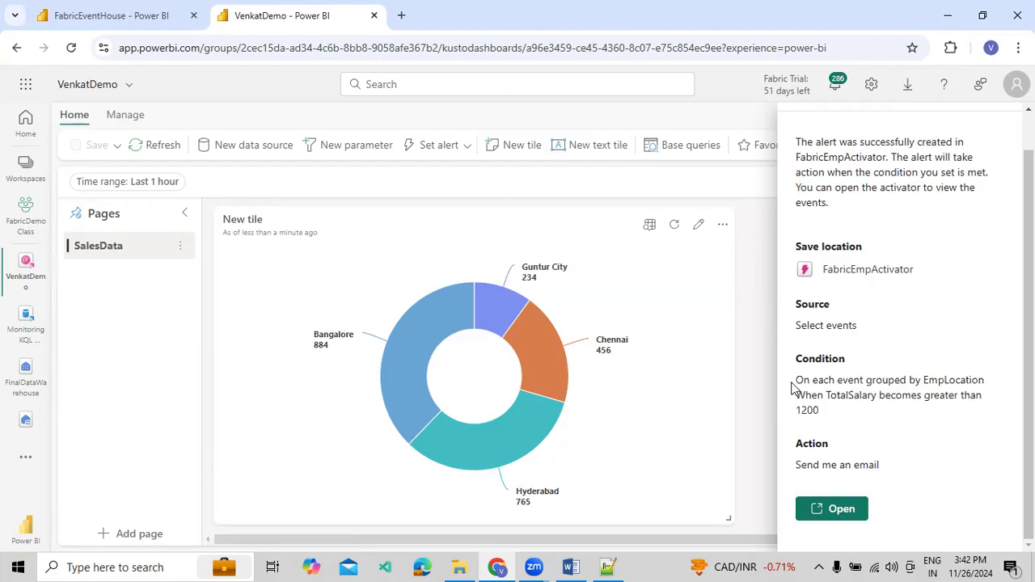
drag(792, 385, 831, 410)
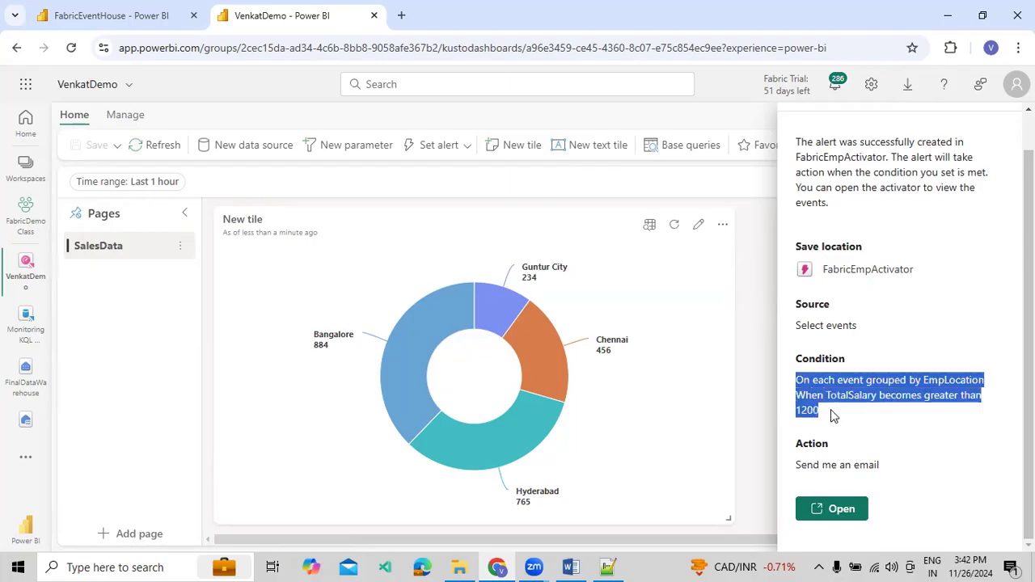
click(855, 446)
Open the alert's FabricEmpActivator item and collapse the KQL tree in its explorer
click(837, 515)
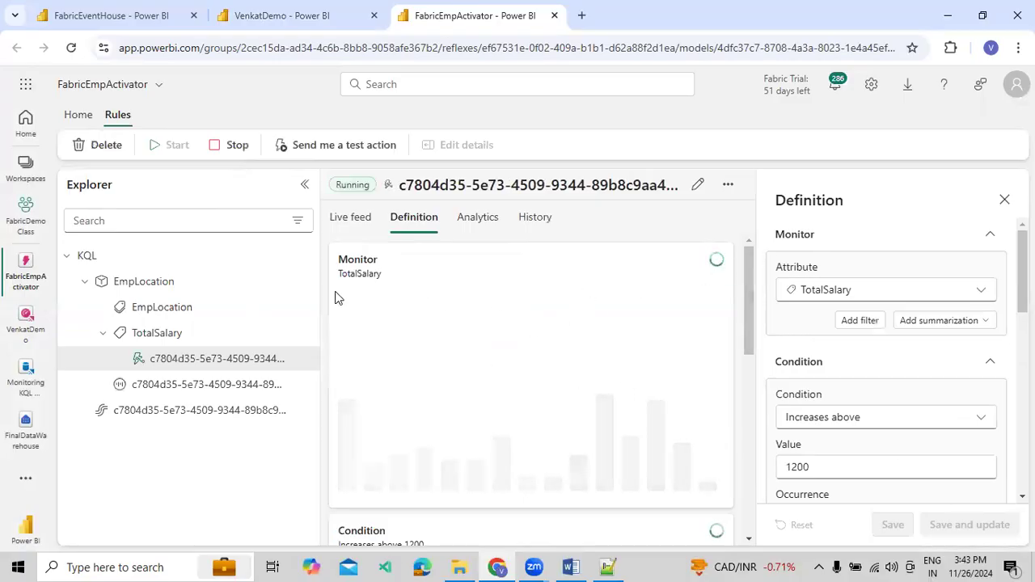
click(70, 256)
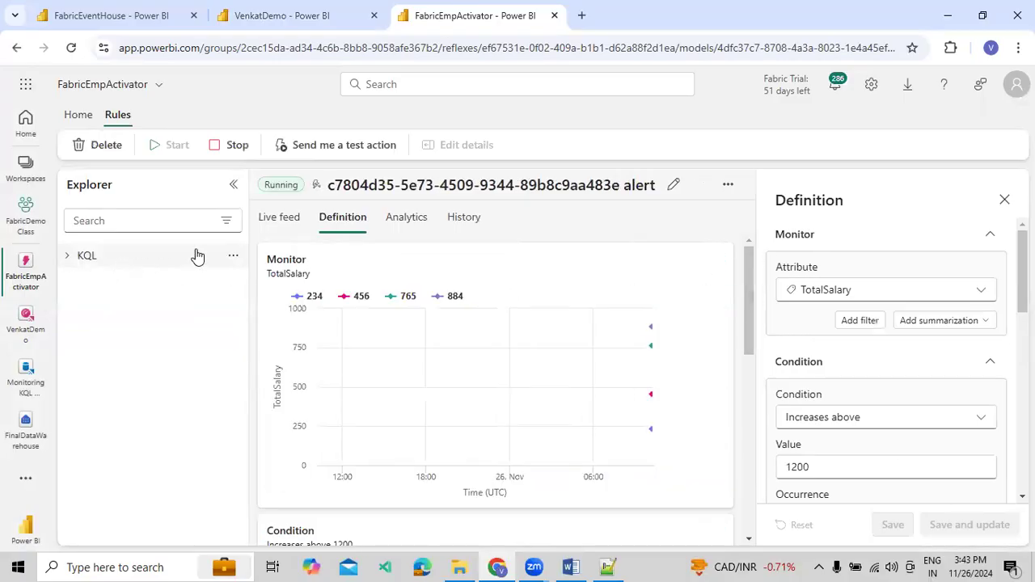
Hide the explorer and Definition panes and examine the alert's live feed, including every column of the activation details by EmpLocation
click(234, 185)
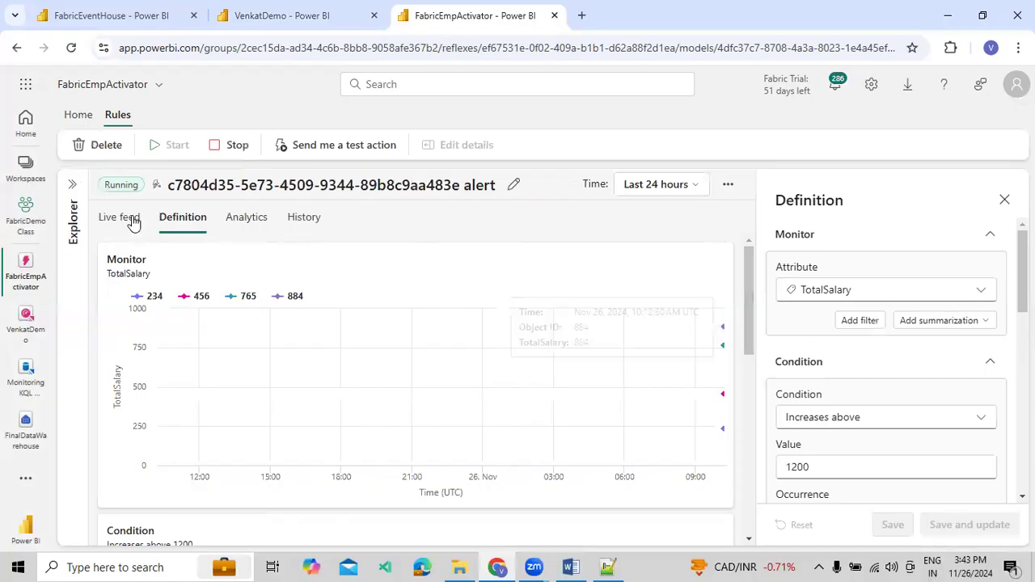
click(1004, 200)
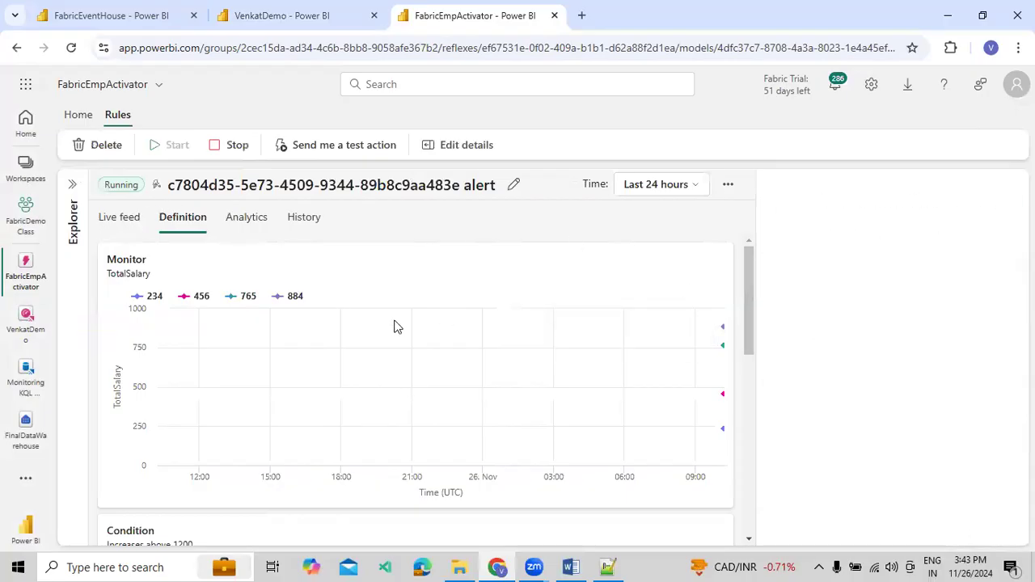
click(124, 232)
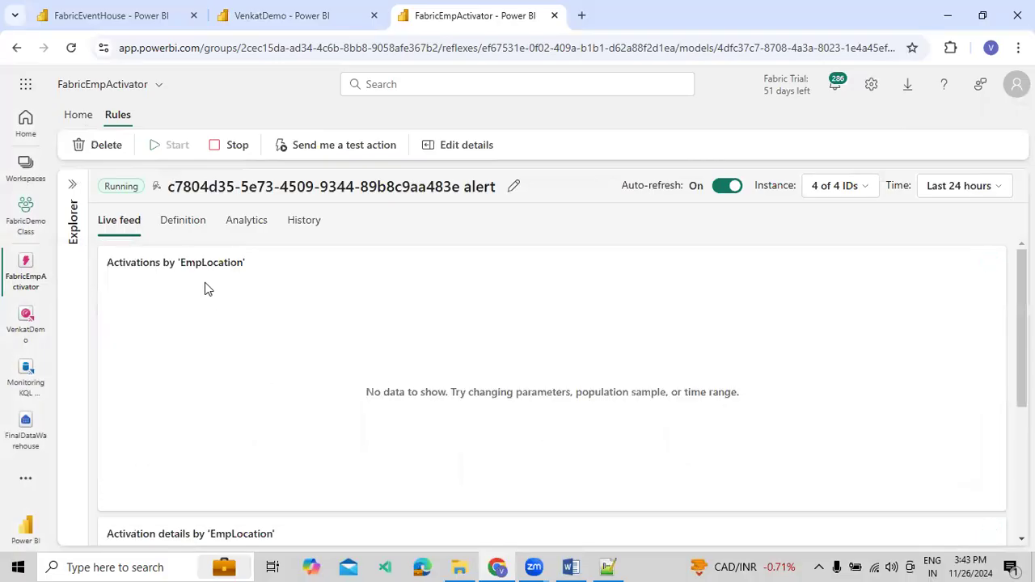
scroll(205, 283, down, 3)
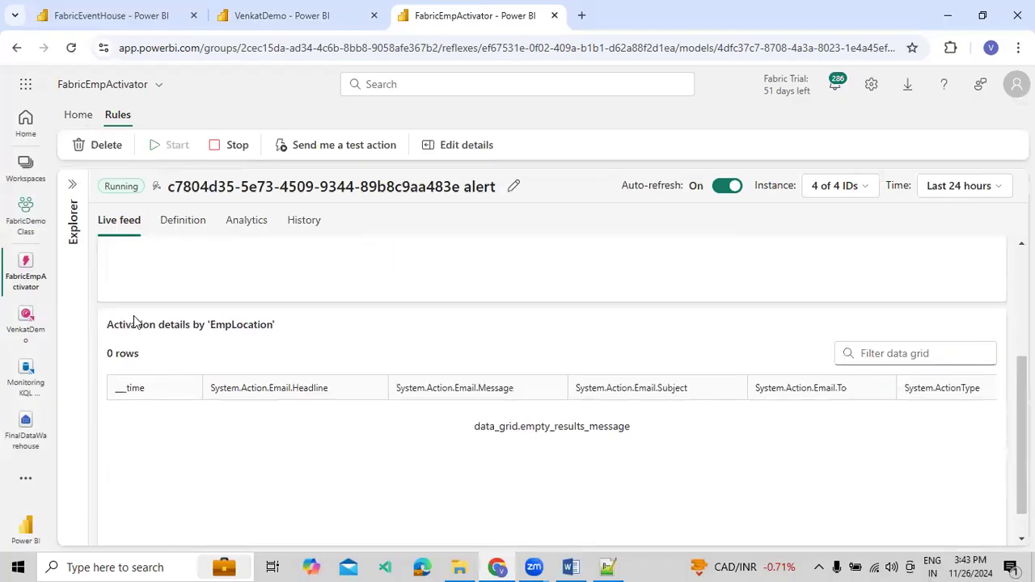
scroll(133, 321, up, 3)
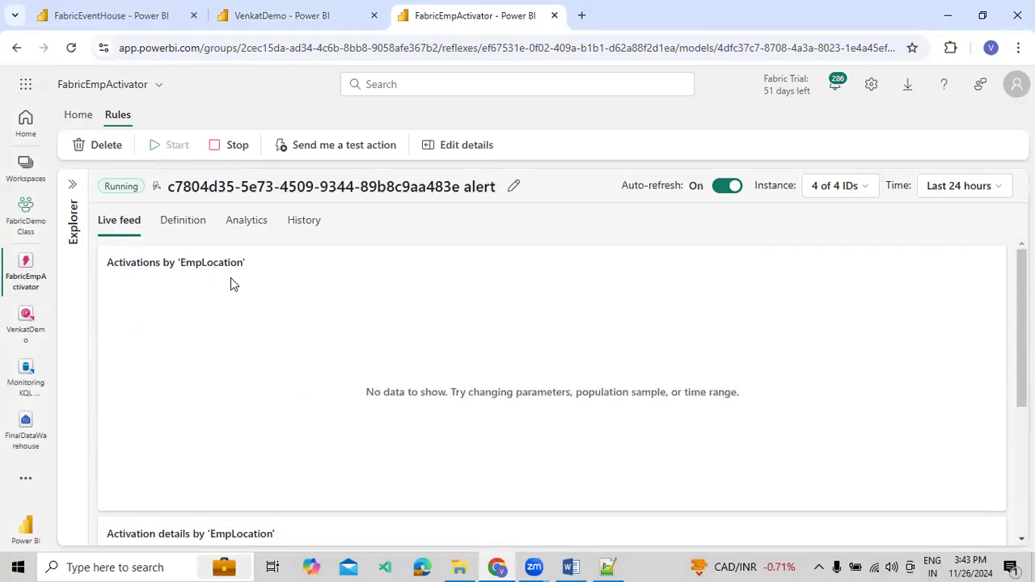
scroll(483, 377, down, 3)
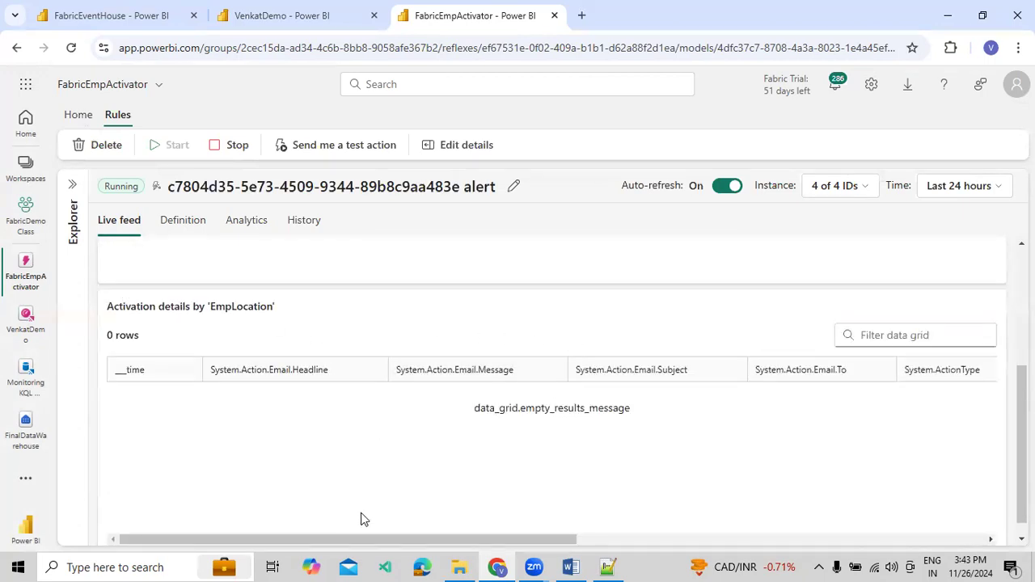
drag(405, 540, 815, 540)
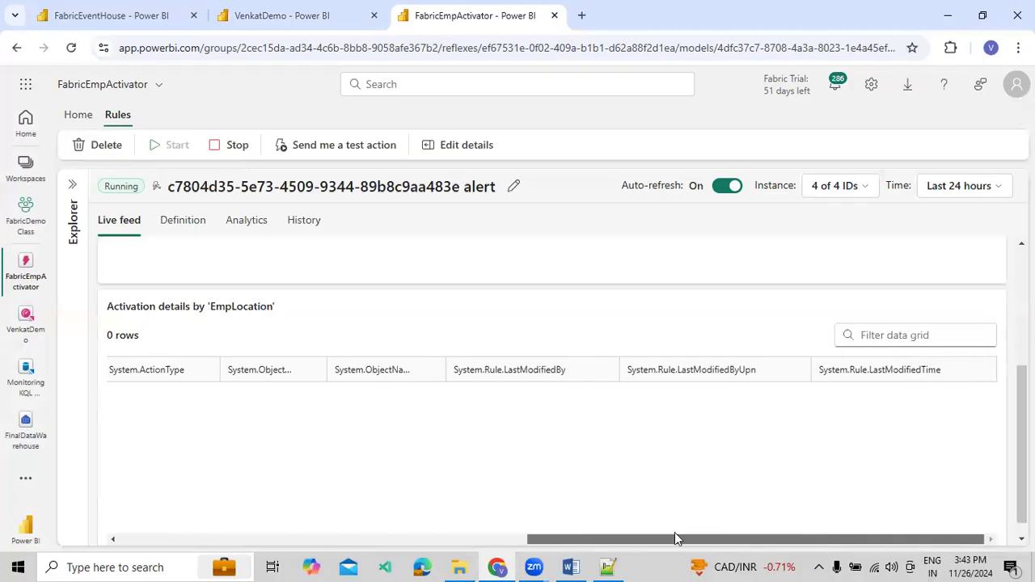
drag(675, 540, 289, 535)
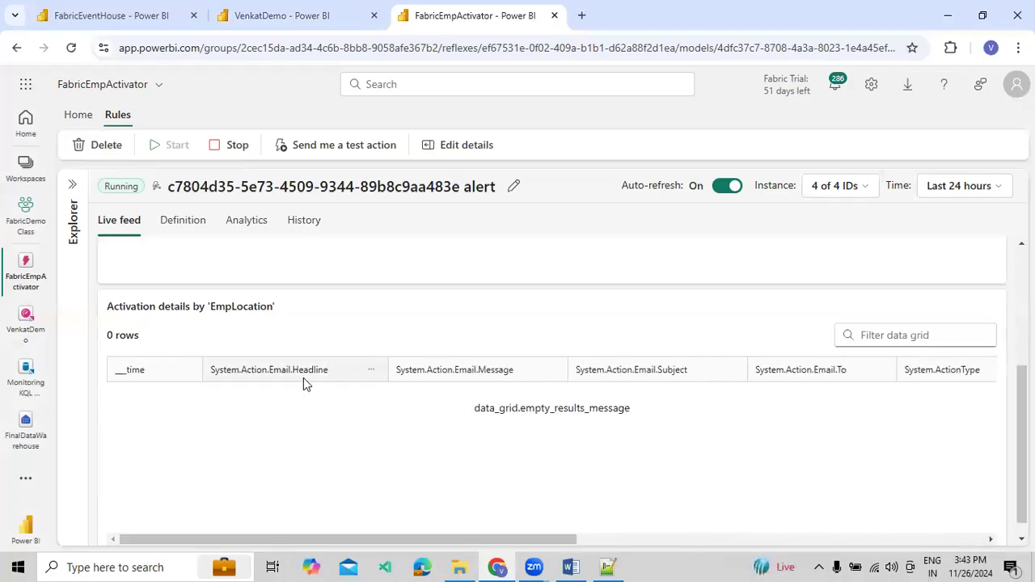
Review the alert's definition charts, highlighting the condition text and the Action heading above the emails grid
click(180, 228)
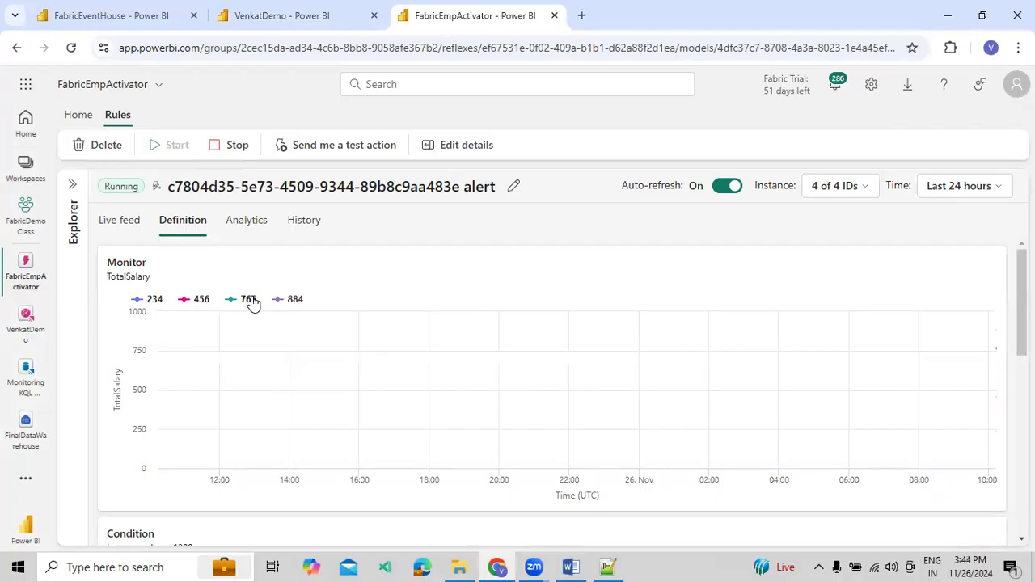
scroll(161, 329, down, 4)
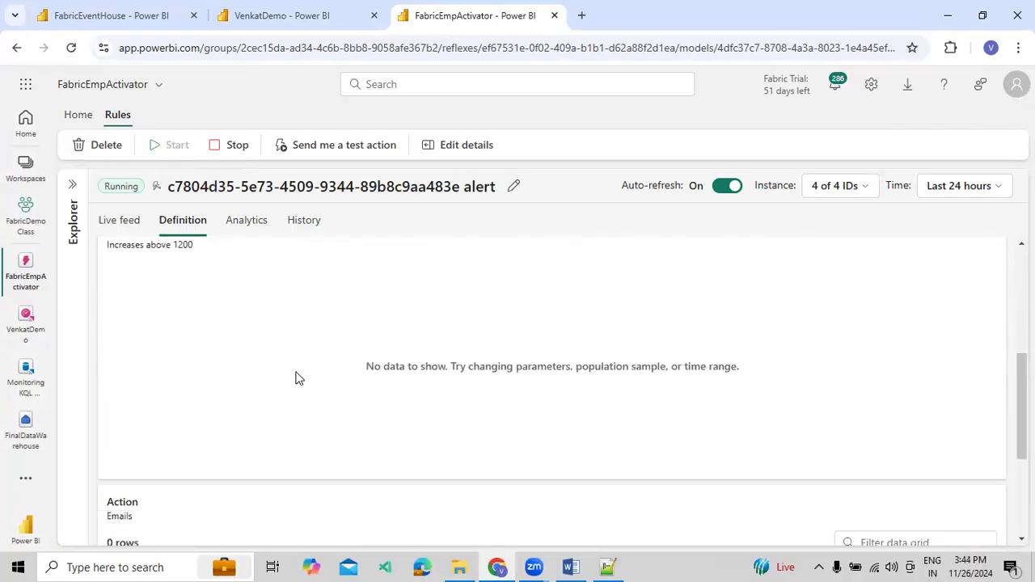
scroll(210, 321, up, 1)
mouse_move(119, 323)
mouse_down()
mouse_move(183, 322)
mouse_move(118, 315)
mouse_up()
click(198, 321)
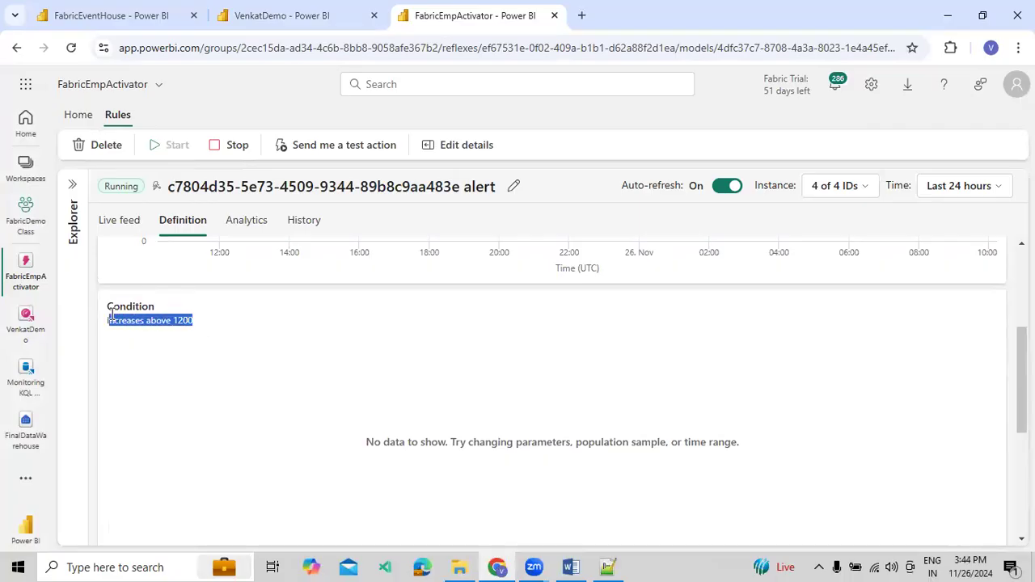
scroll(215, 346, down, 4)
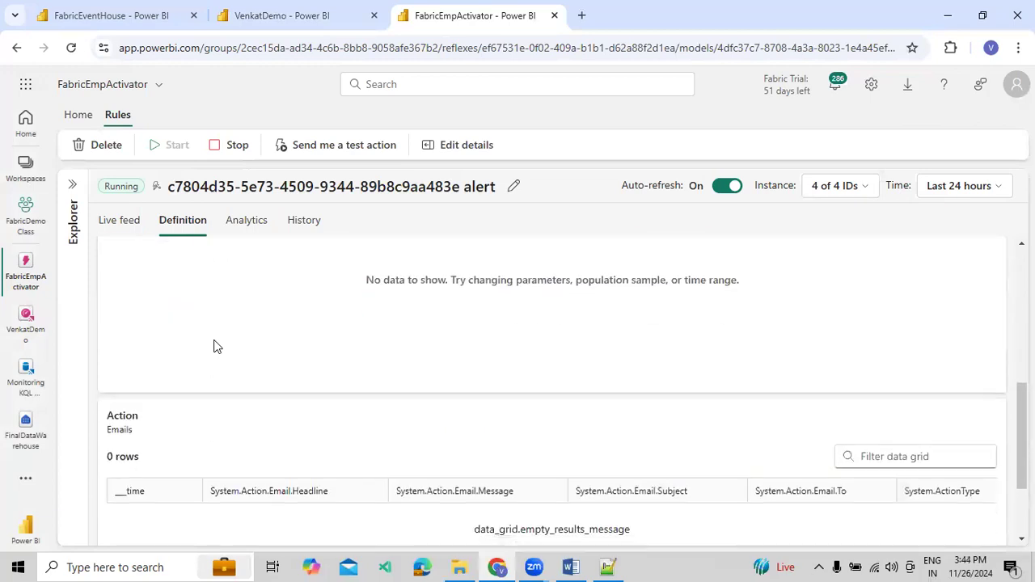
drag(115, 293, 153, 296)
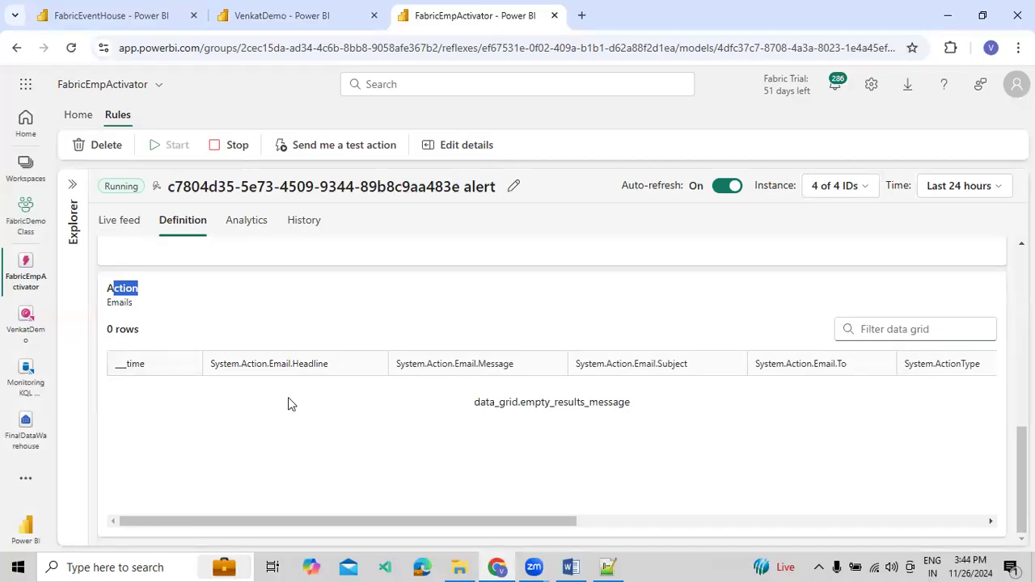
scroll(288, 393, up, 6)
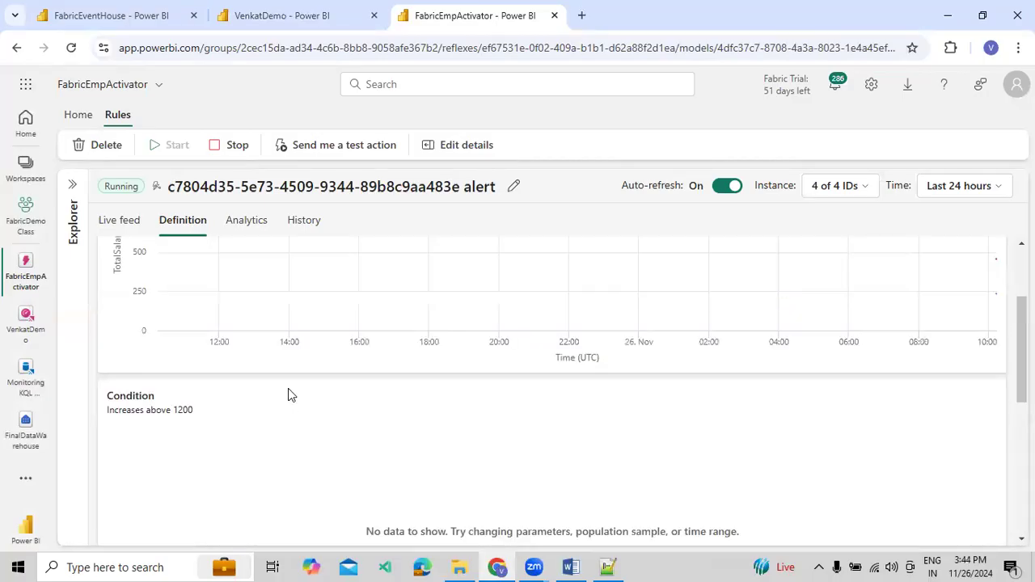
Examine the alert's analytics, from the projected number of activations down to the projected activations grid by EmpLocation
click(245, 223)
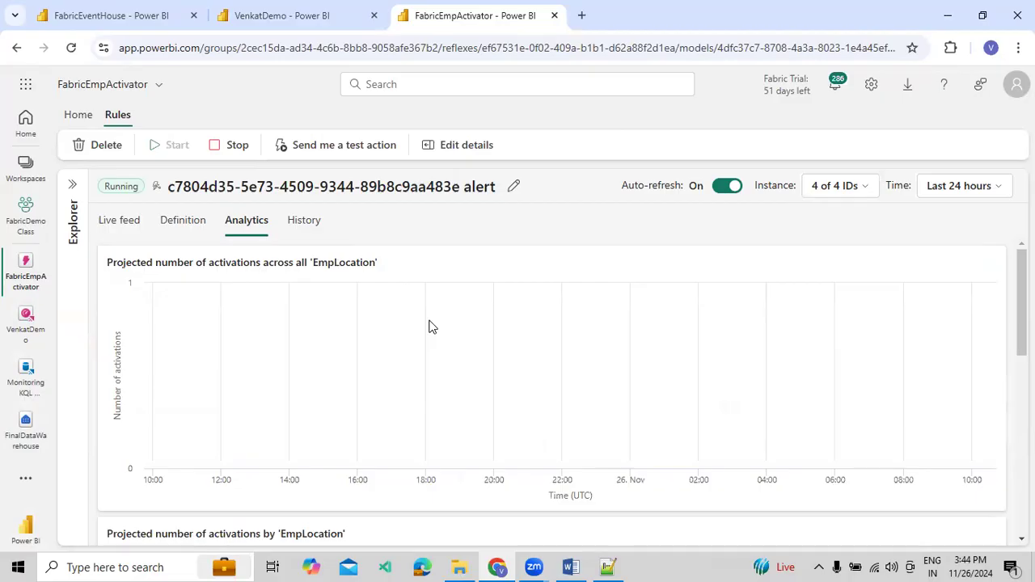
scroll(429, 327, down, 2)
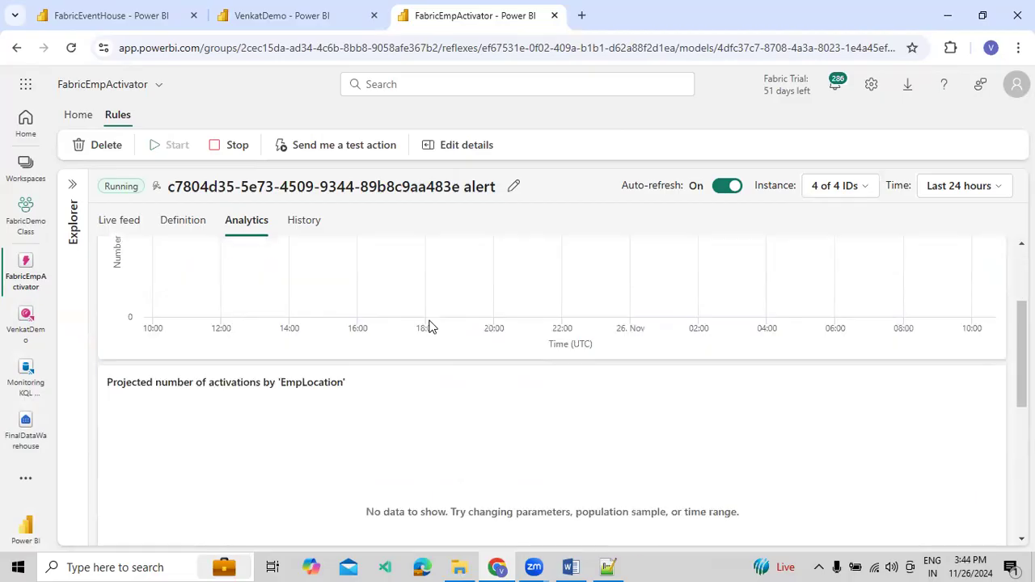
scroll(429, 327, down, 1)
drag(131, 307, 272, 303)
scroll(280, 331, down, 4)
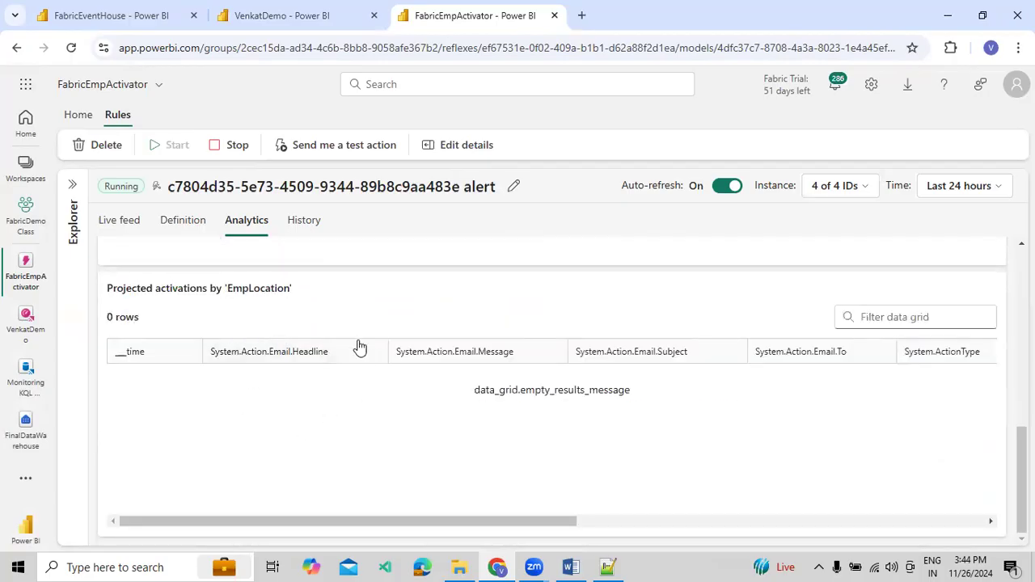
Examine the alert's history of actual activations and the actual activation details across all EmpLocation values
click(315, 222)
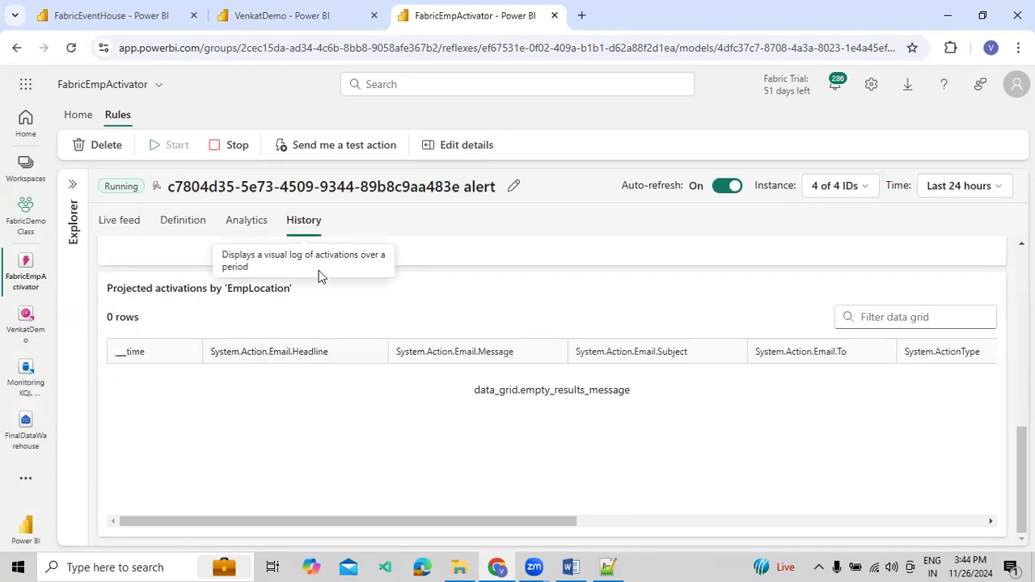
scroll(328, 353, down, 5)
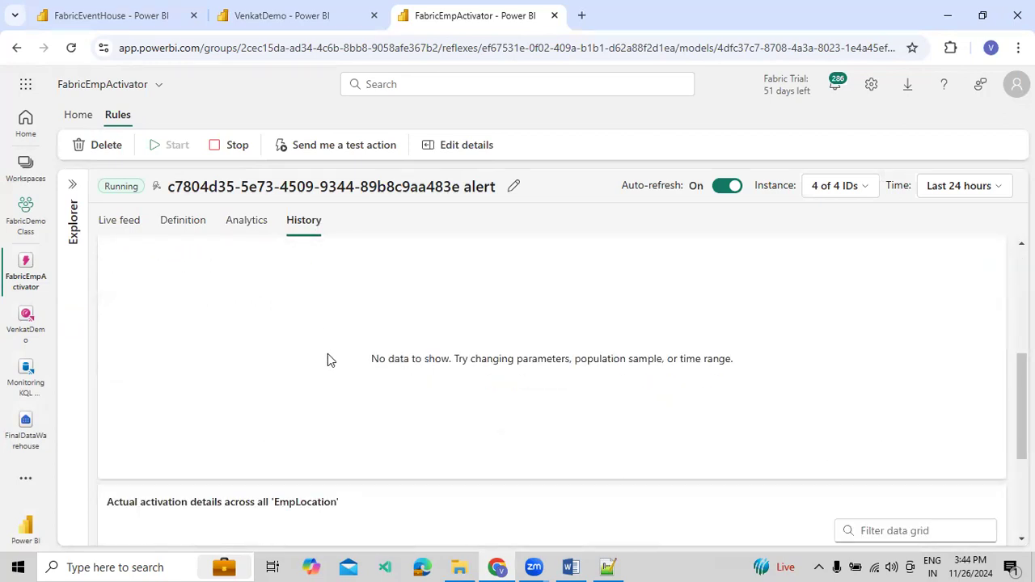
scroll(328, 353, up, 1)
scroll(326, 357, down, 4)
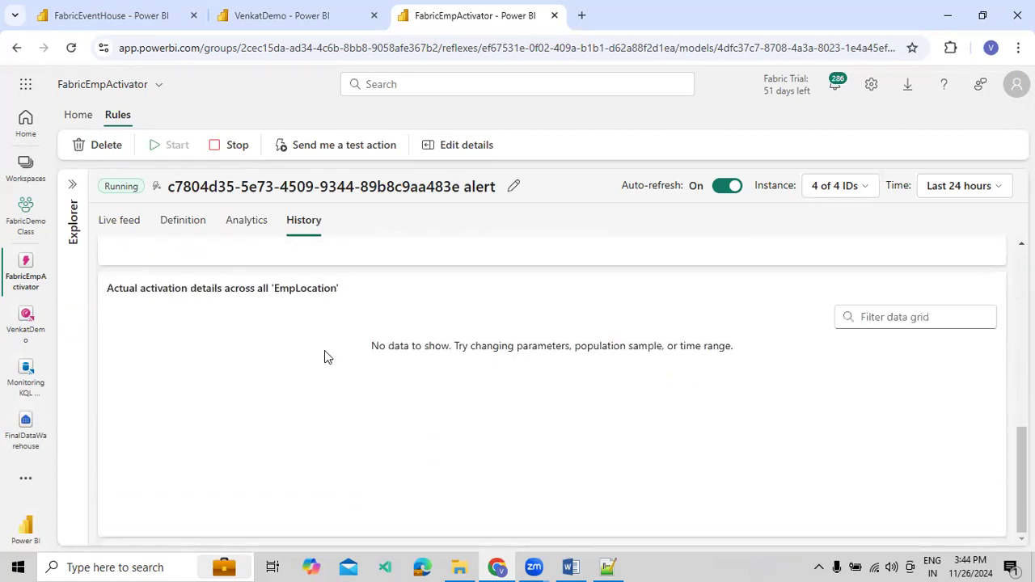
scroll(324, 350, up, 8)
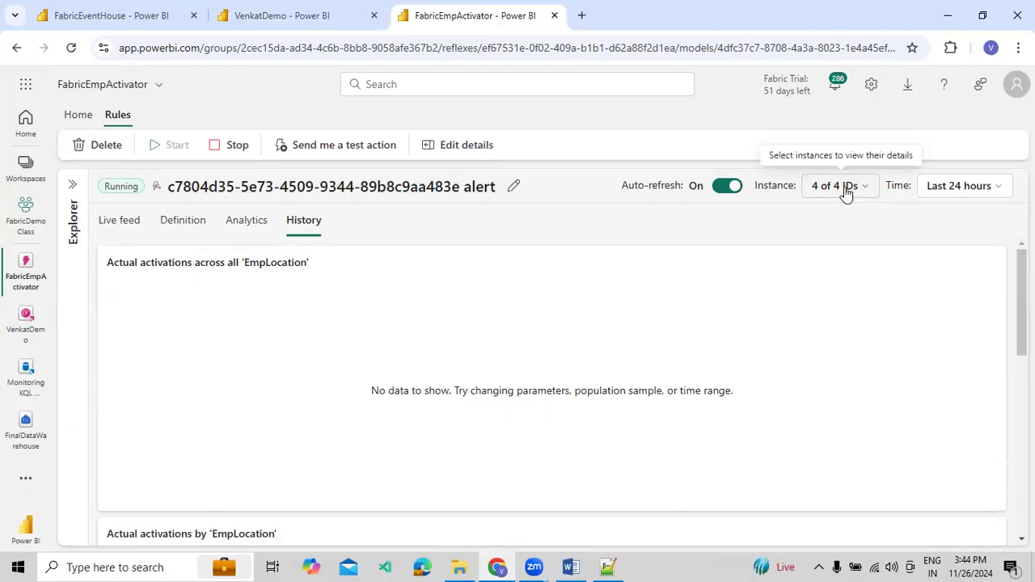
Look through the available instance IDs and time range options for the alert's history without changing either selection
click(871, 189)
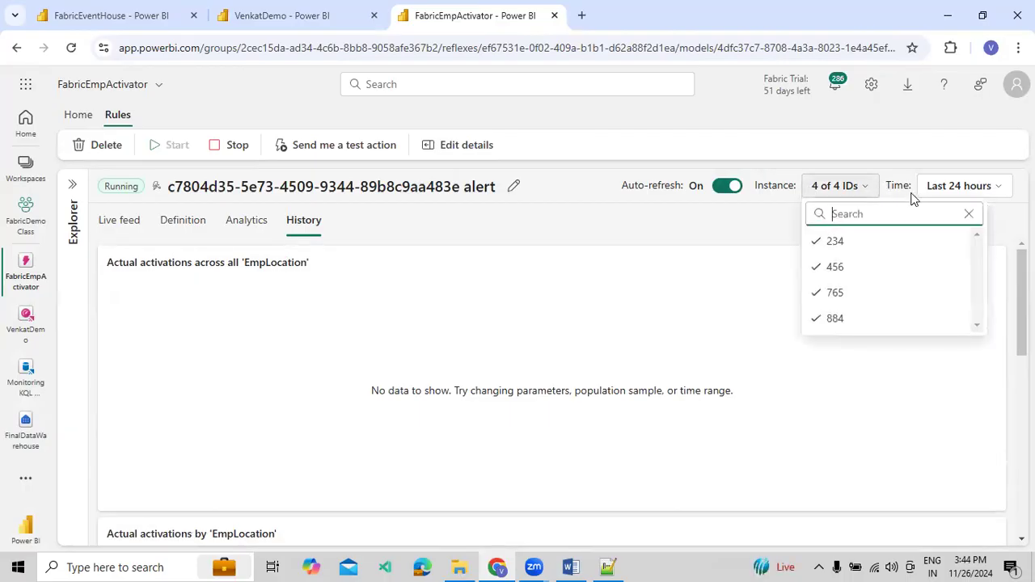
click(995, 199)
click(993, 194)
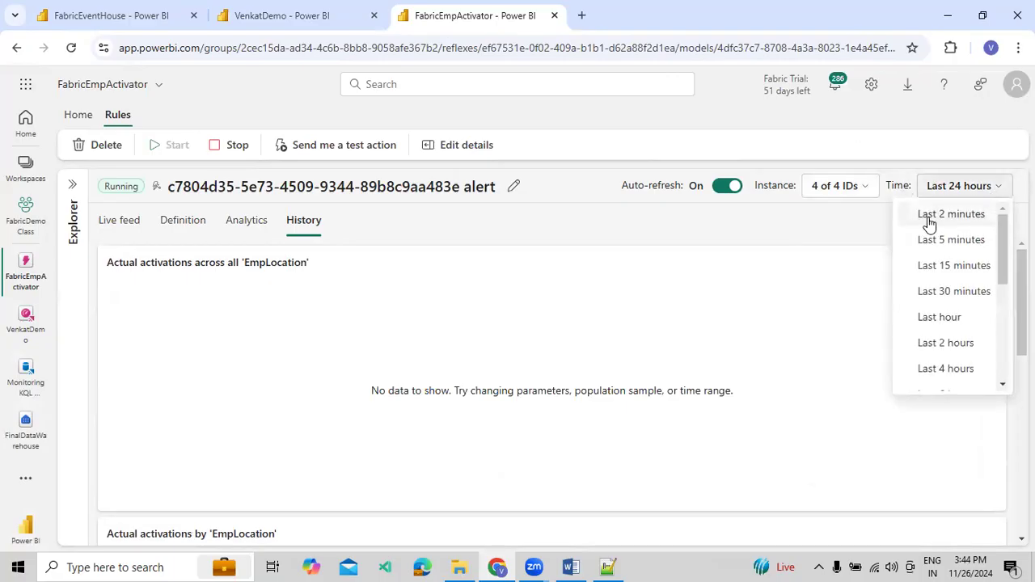
scroll(945, 251, down, 5)
scroll(948, 259, up, 5)
click(964, 188)
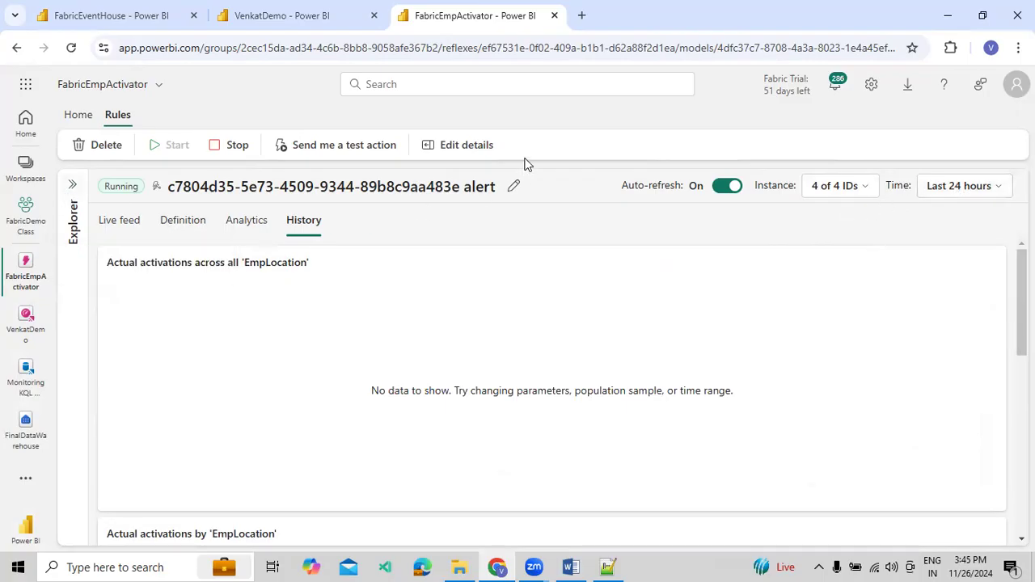
Open the alert's details for editing and check its monitored attribute choices and condition settings
click(486, 149)
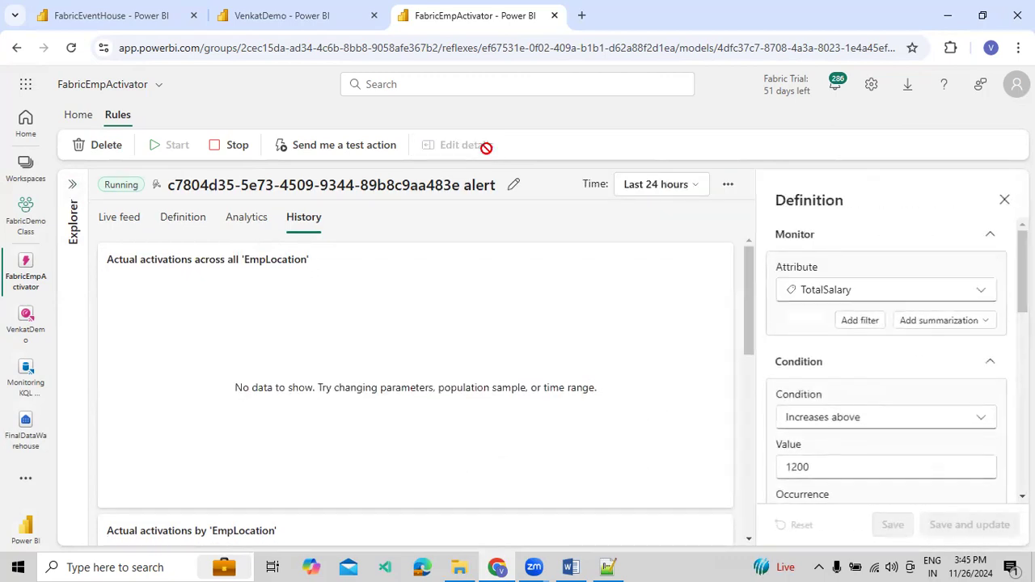
click(1005, 200)
click(478, 152)
click(992, 293)
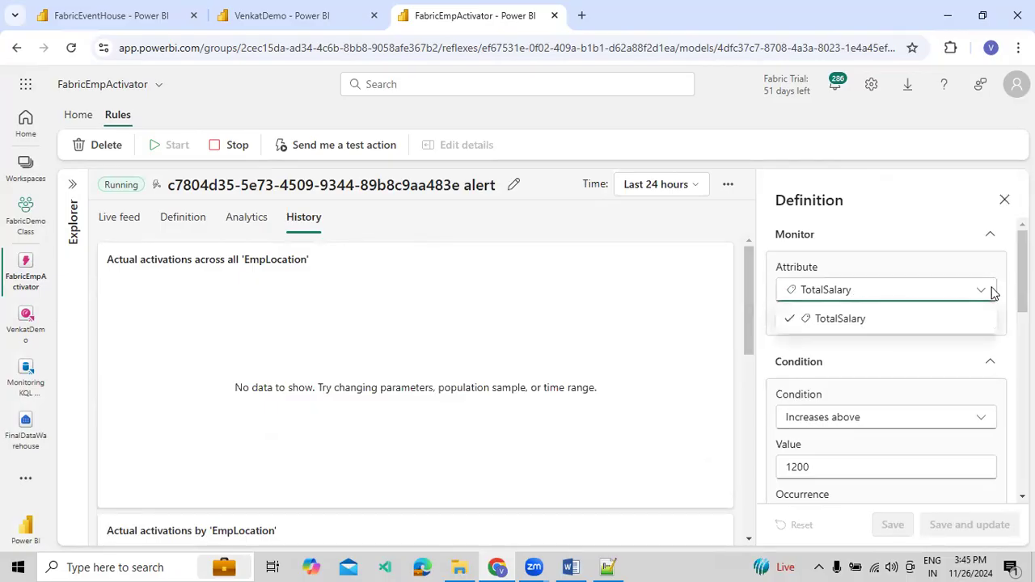
click(992, 293)
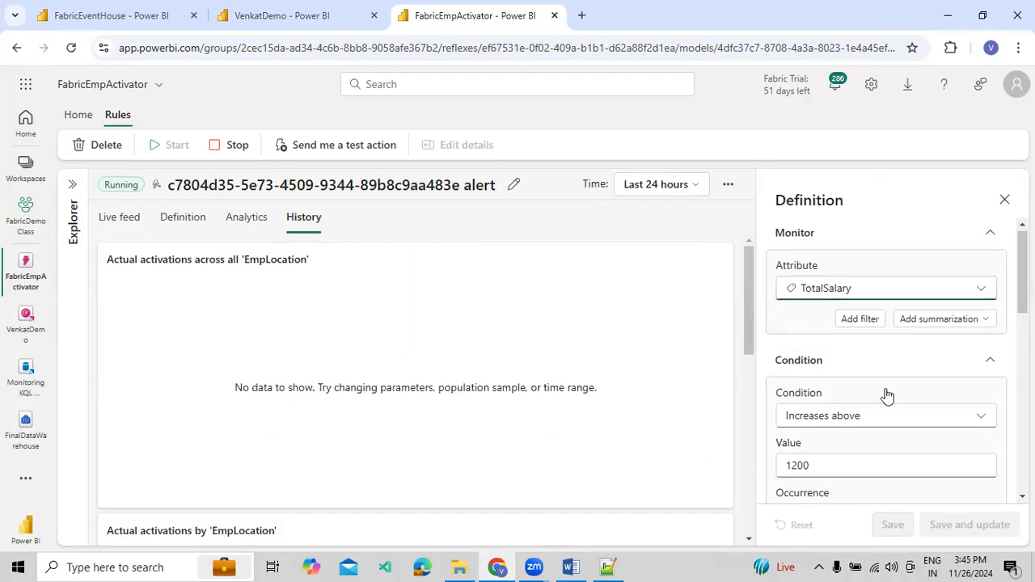
scroll(885, 395, down, 1)
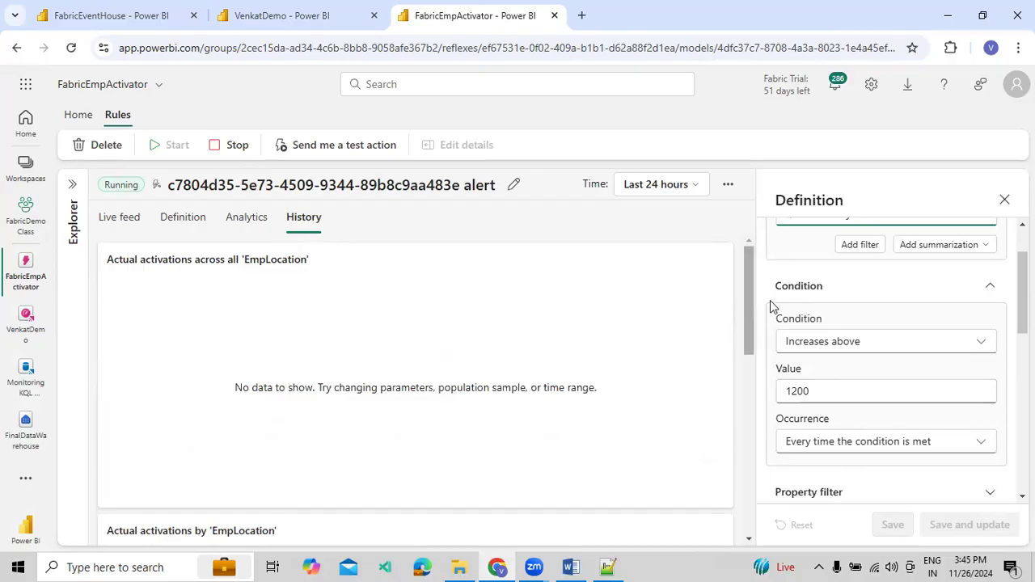
scroll(770, 300, up, 2)
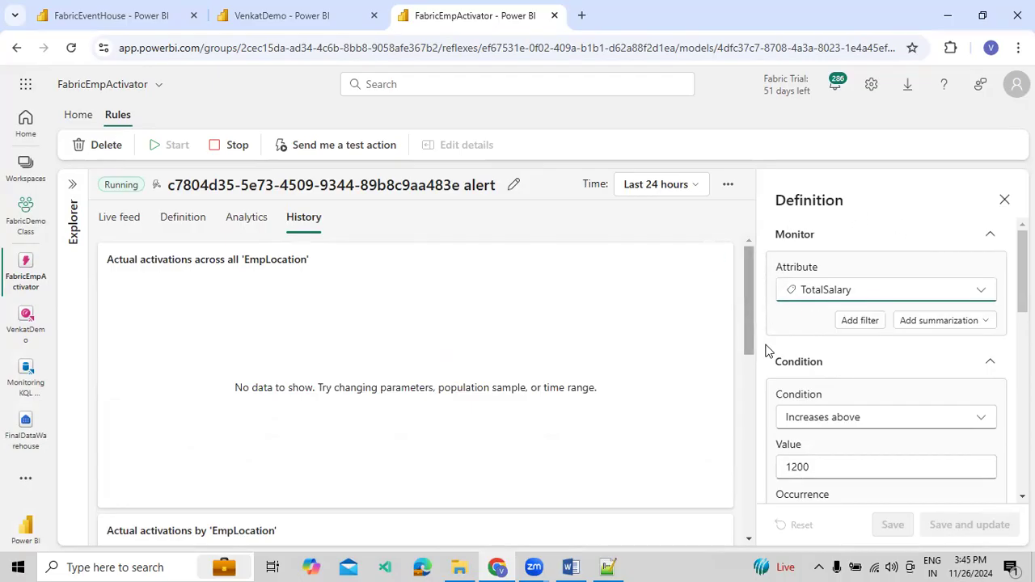
Review the rule's occurrence setting and expand the property filter to check which attributes Filter 1 offers, then collapse Filter 1
scroll(837, 417, down, 1)
scroll(833, 405, down, 1)
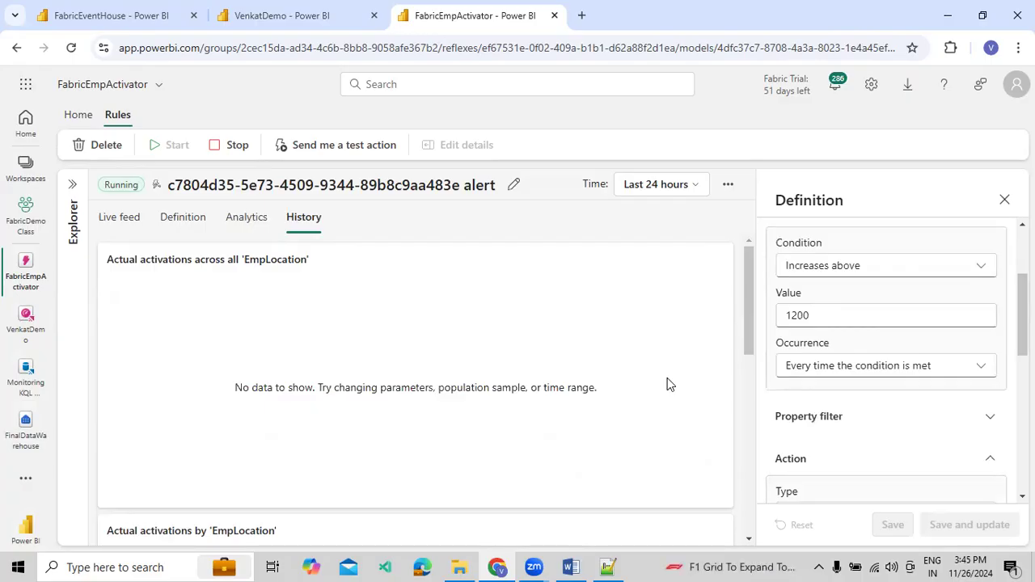
scroll(941, 454, down, 1)
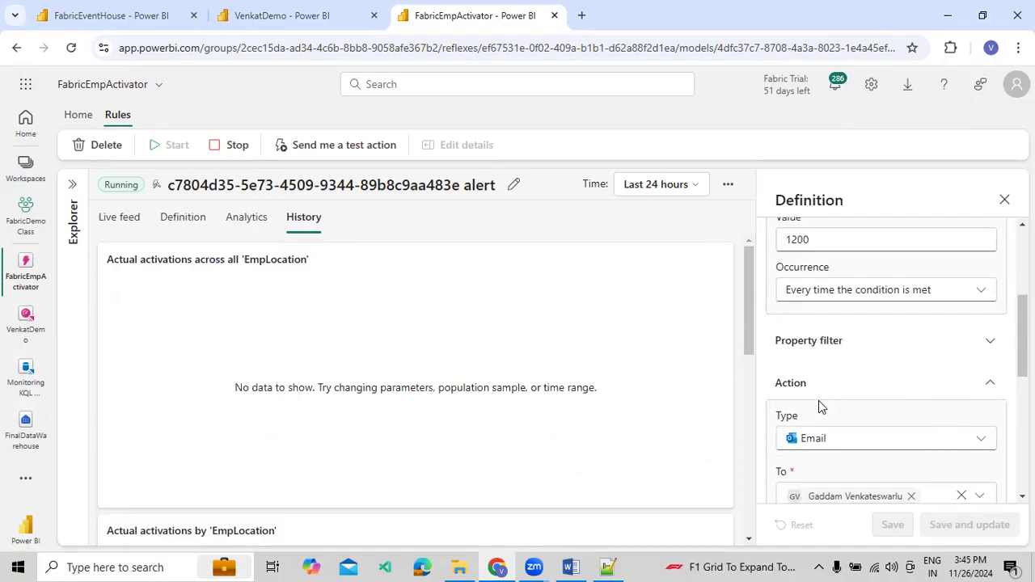
click(990, 341)
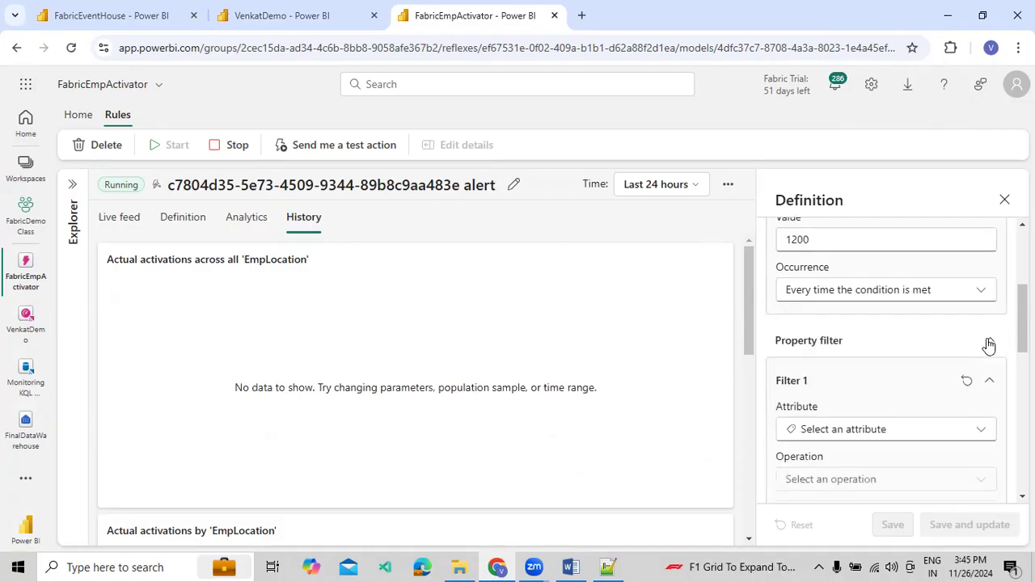
click(983, 434)
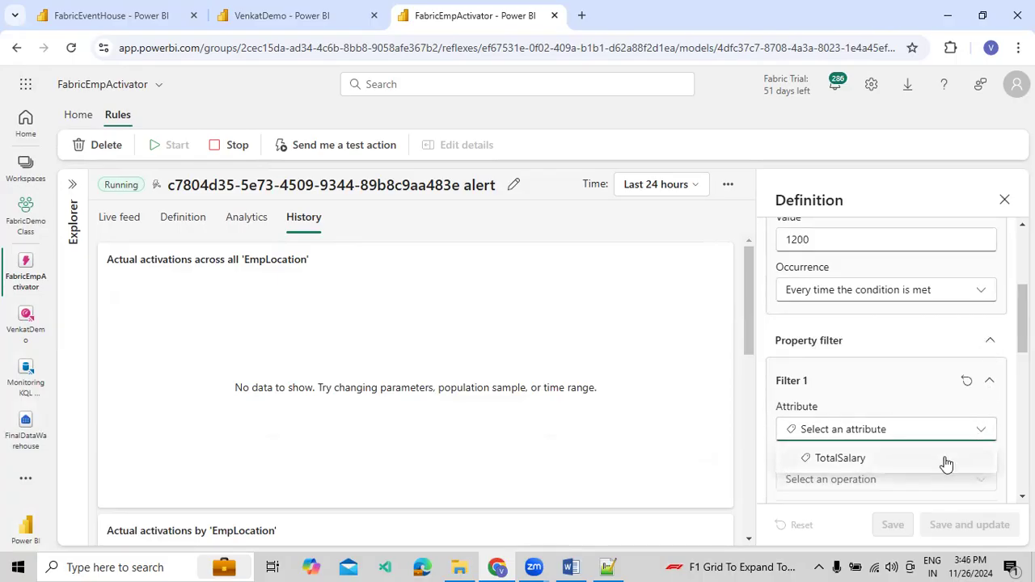
click(990, 381)
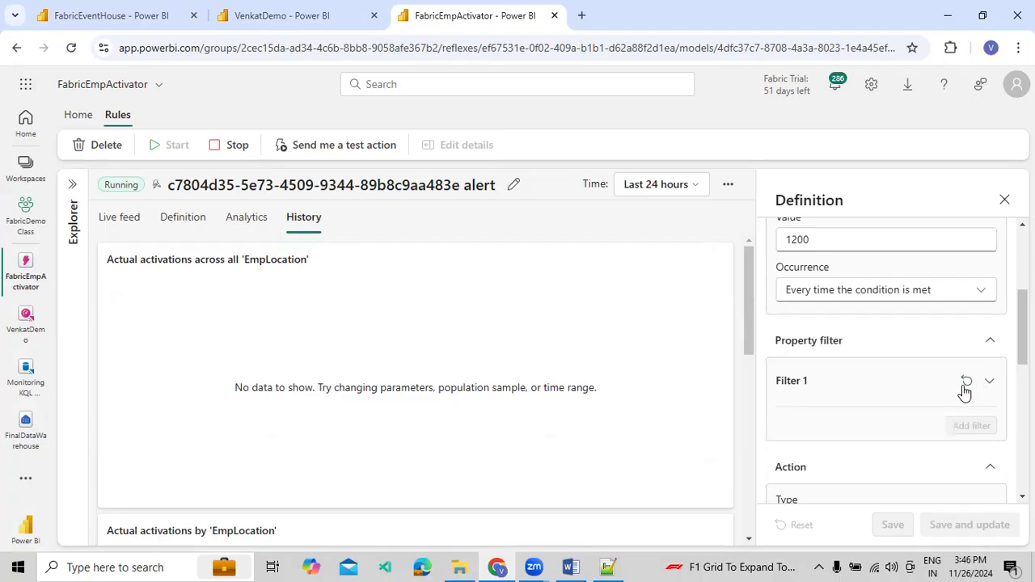
scroll(967, 381, down, 1)
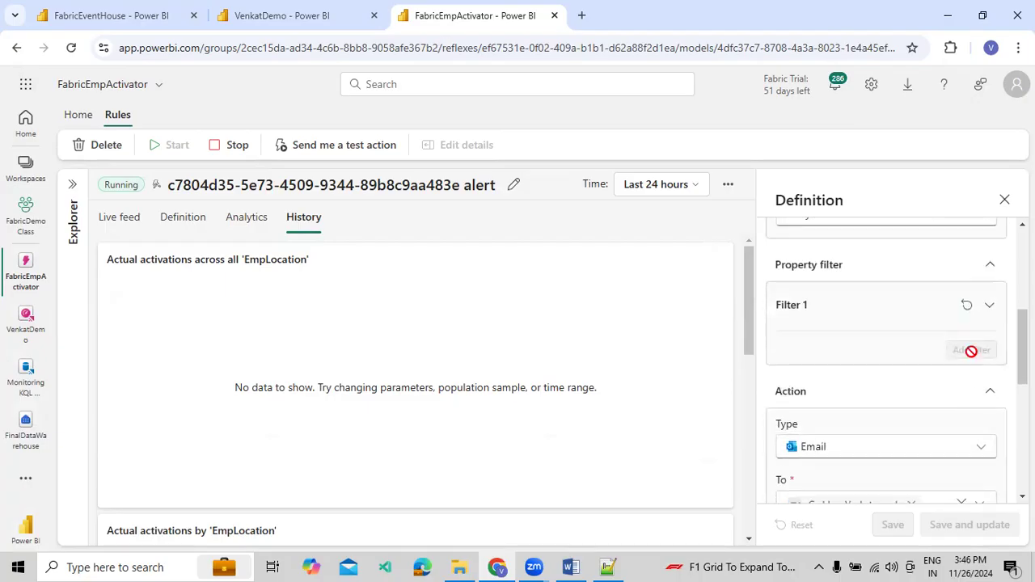
Collapse the property filter and review the rule's email action settings, from type and recipient down to headline, message and context
click(971, 306)
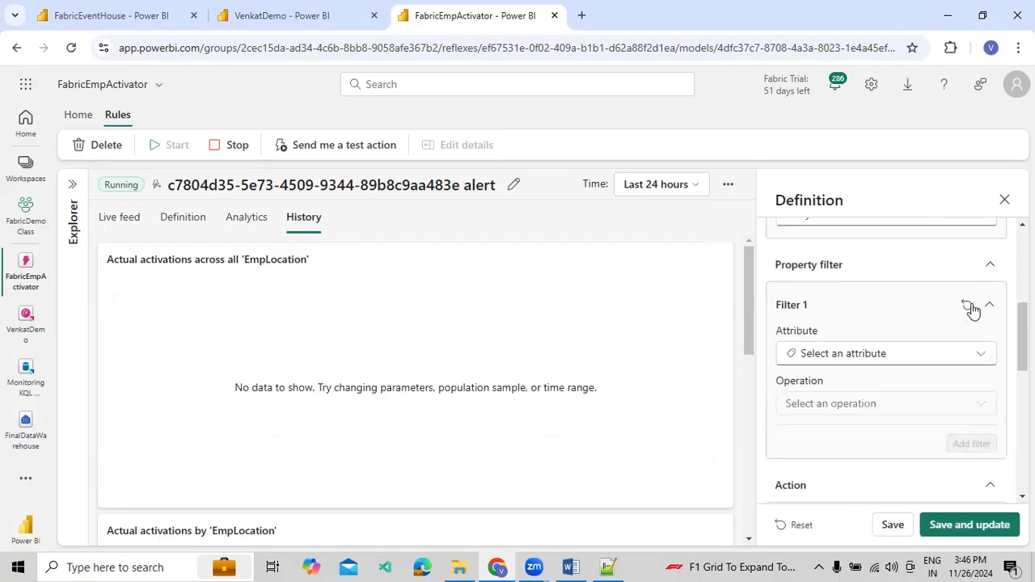
click(991, 267)
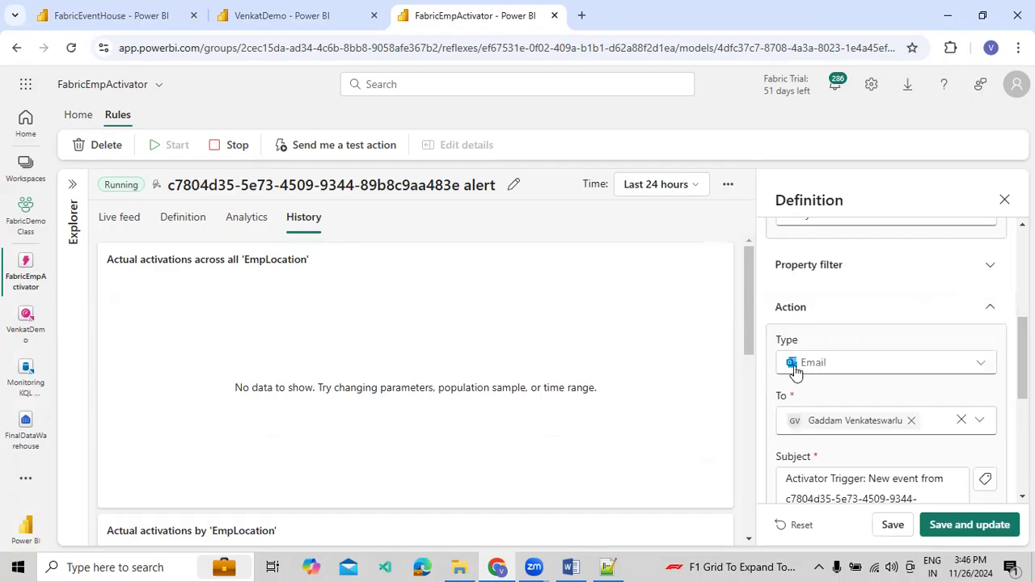
scroll(817, 373, down, 1)
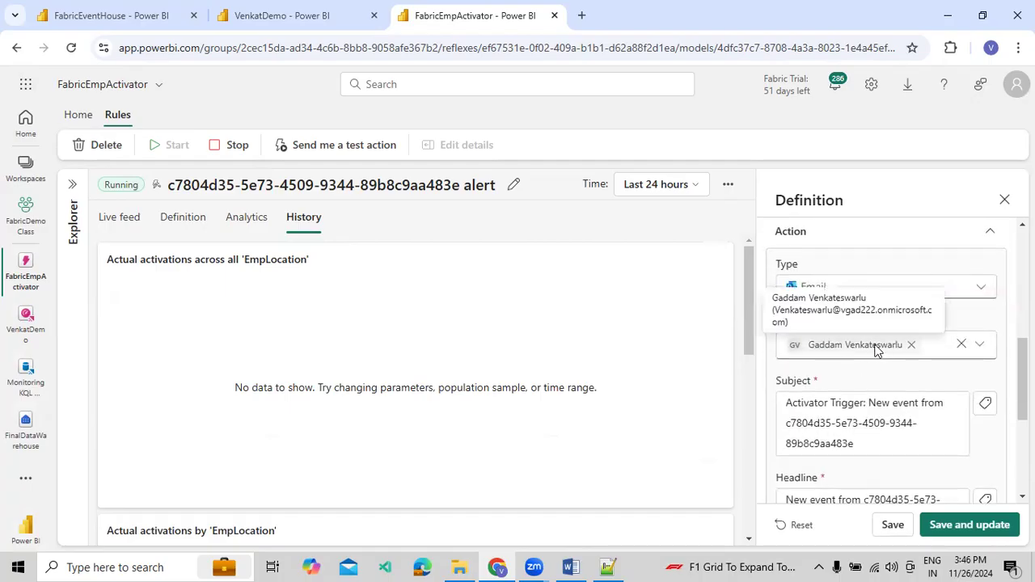
scroll(856, 406, down, 3)
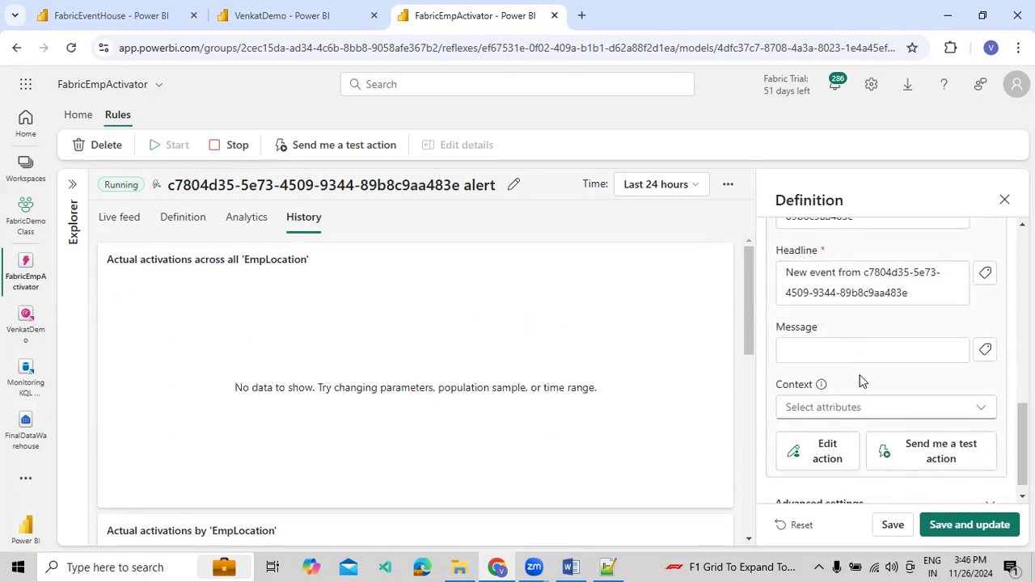
scroll(857, 382, down, 1)
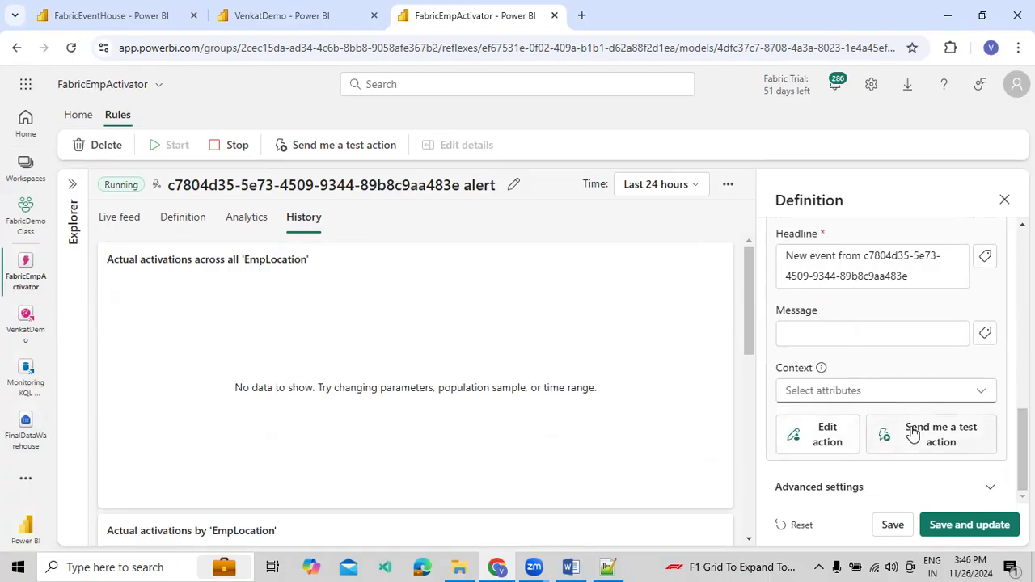
click(814, 441)
scroll(830, 390, up, 2)
drag(800, 330, 881, 343)
scroll(886, 329, up, 1)
click(870, 316)
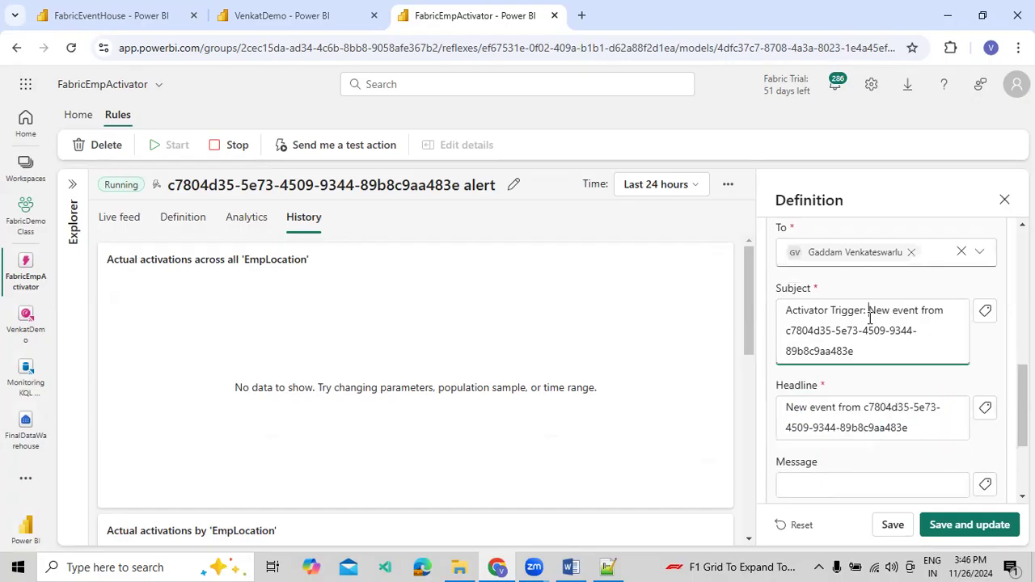
scroll(869, 321, up, 3)
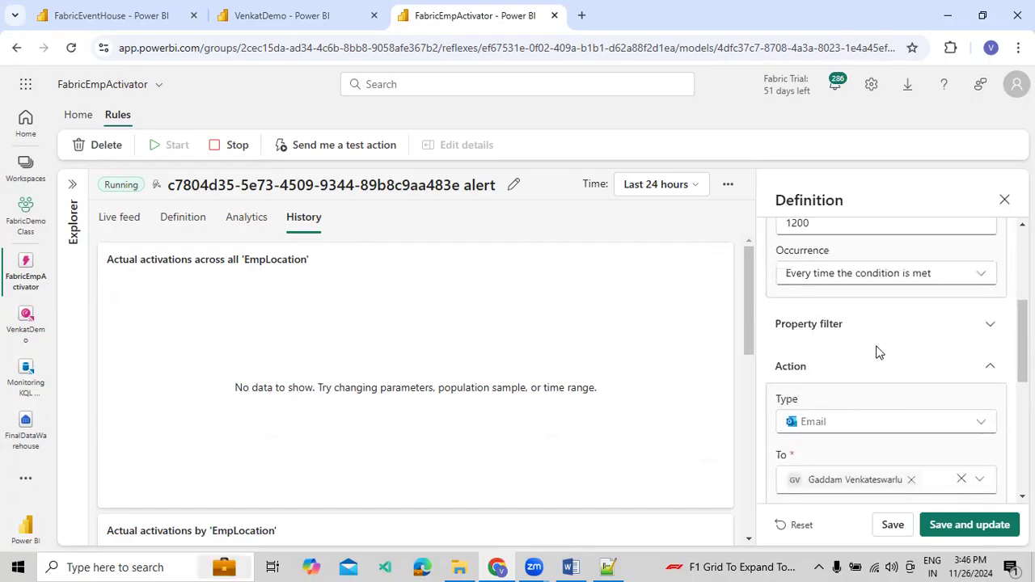
scroll(880, 364, down, 5)
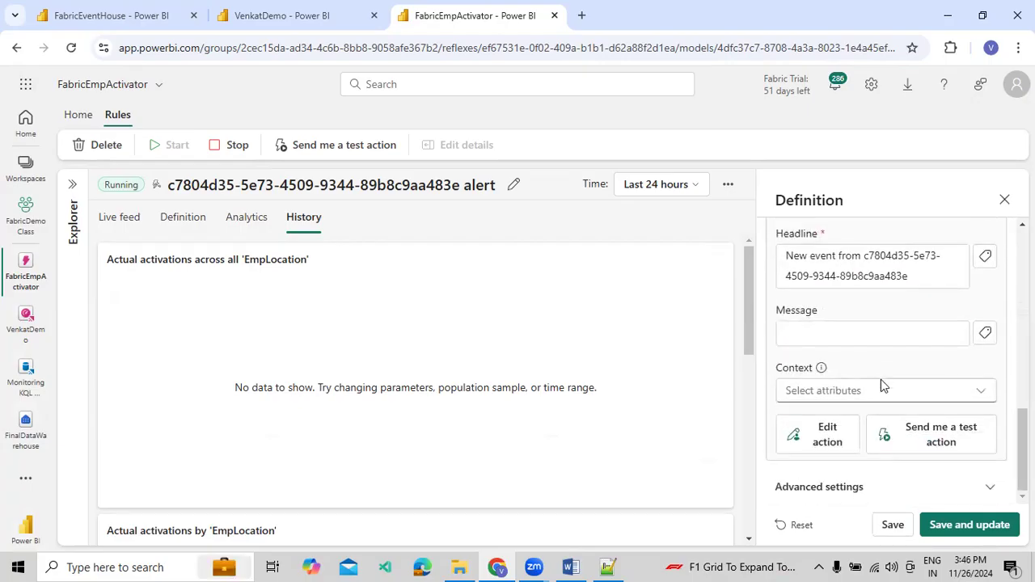
Open the rule's email action for editing and check the available action types, keeping Email selected
click(819, 435)
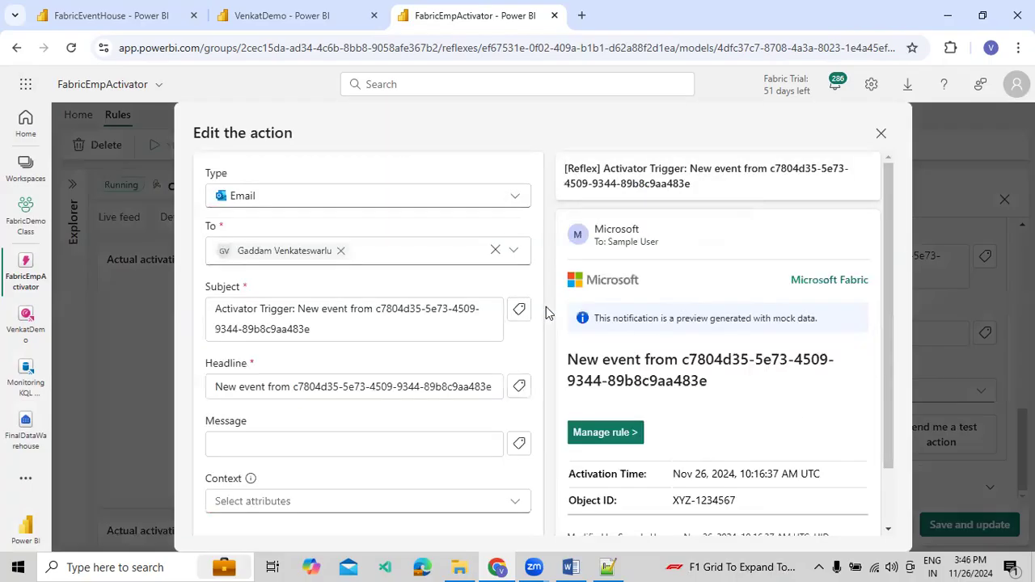
click(327, 202)
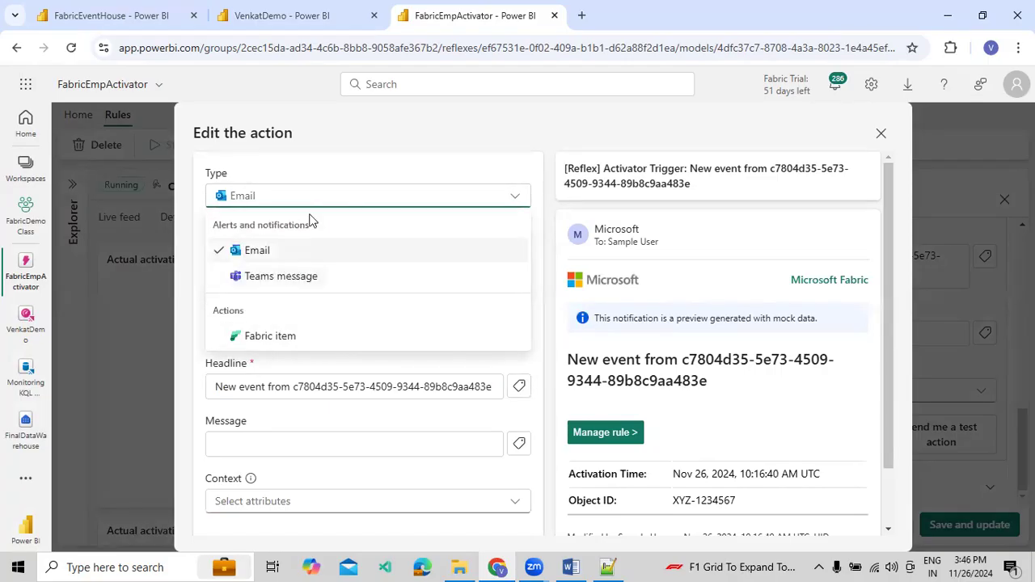
click(339, 201)
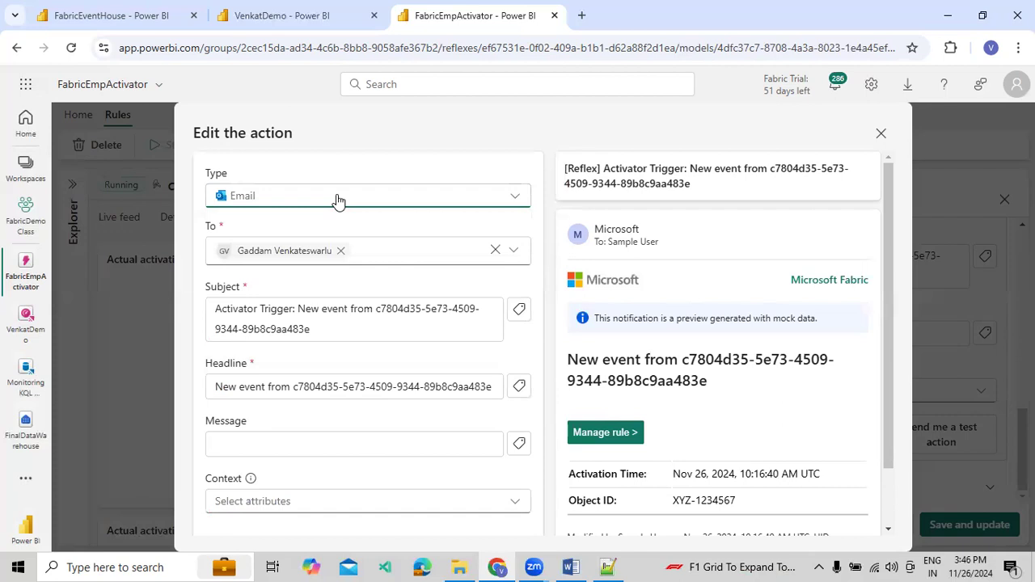
click(373, 249)
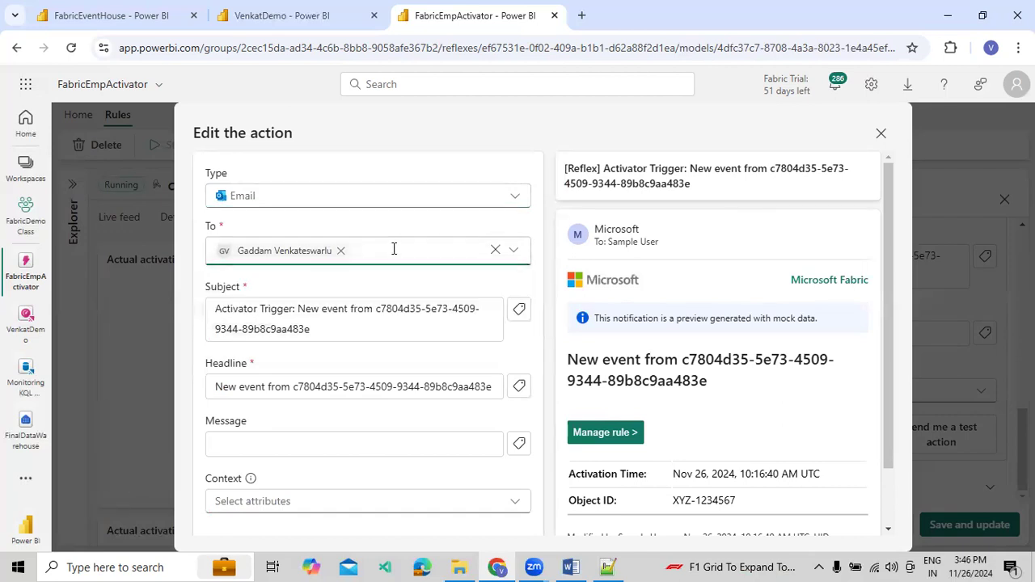
Replace the email subject with "Alert Notification When Condition Met"
click(307, 329)
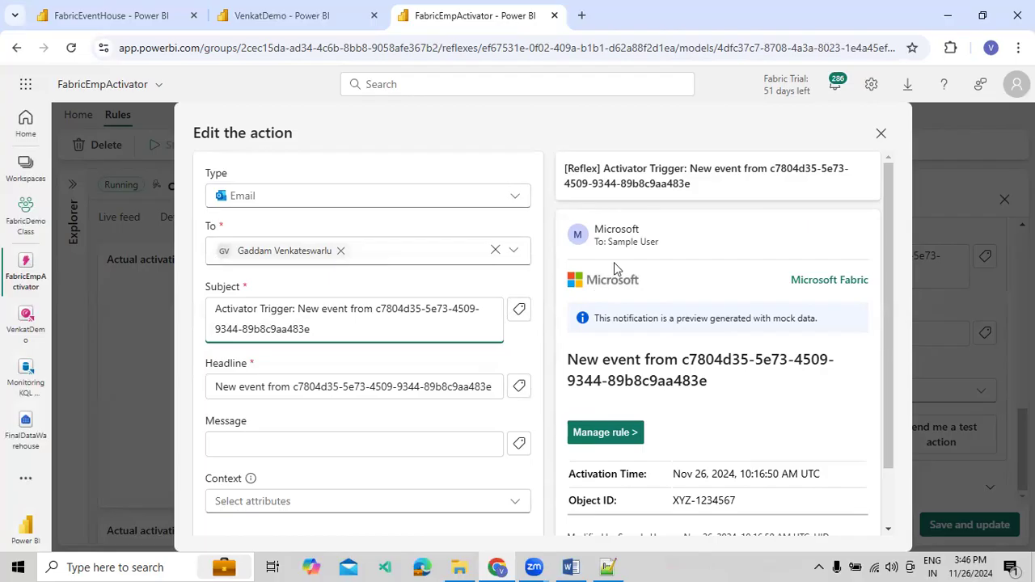
drag(327, 326, 213, 311)
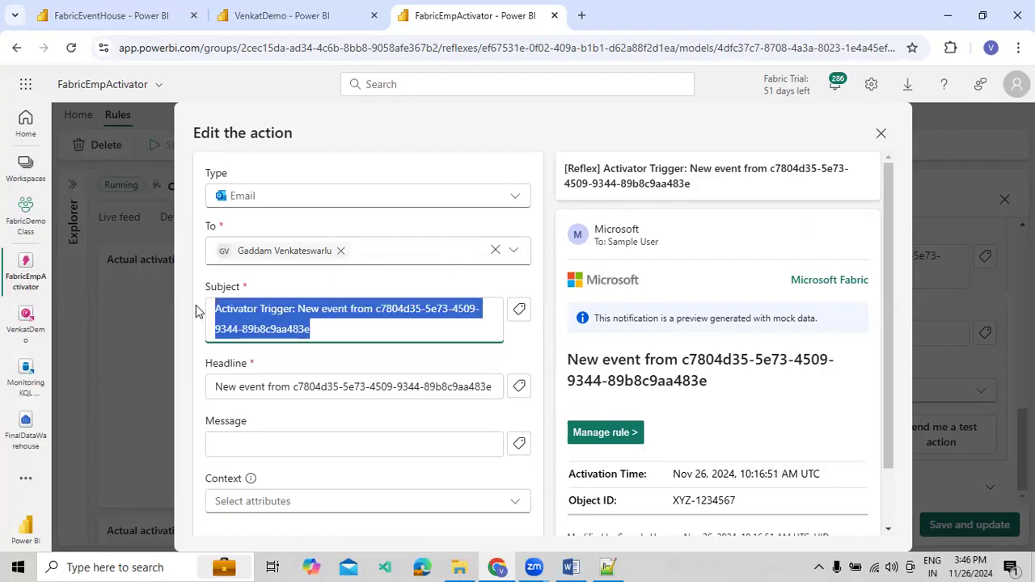
text(Alert Noti)
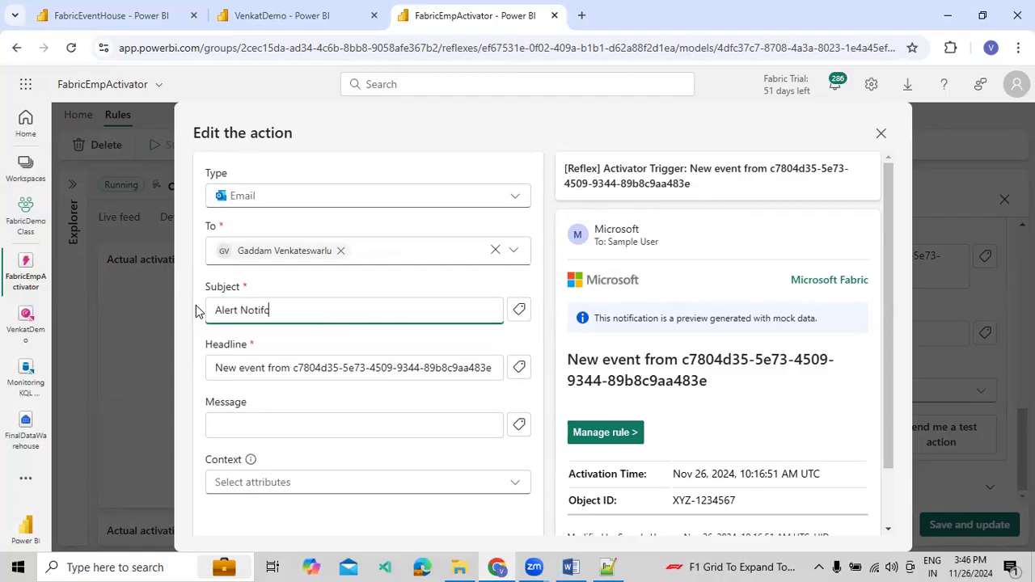
text(fication When )
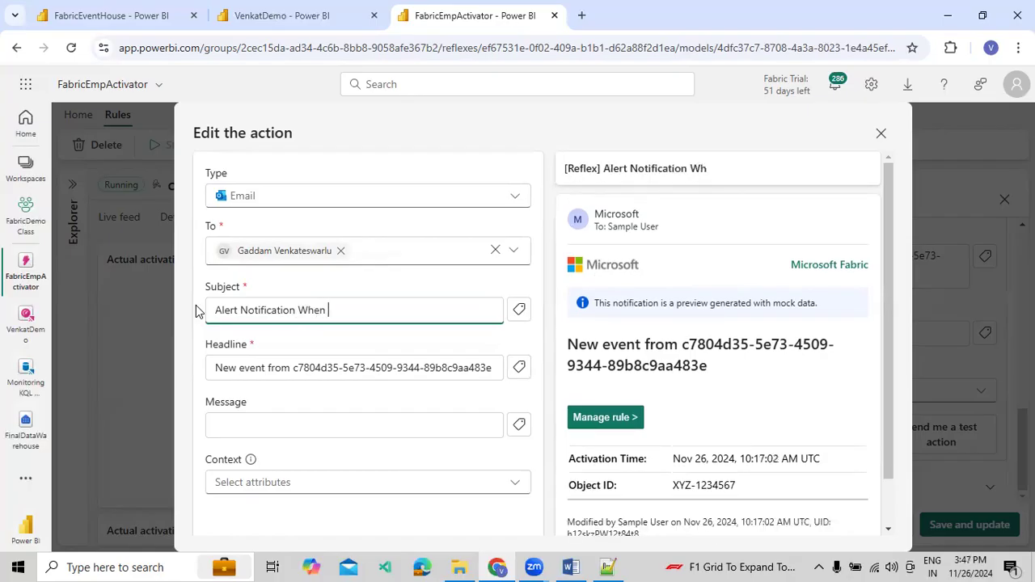
text(Condtion Met)
key(BackSpace)
key(BackSpace)
key(BackSpace)
key(BackSpace)
key(BackSpace)
key(BackSpace)
key(BackSpace)
text(ion Met)
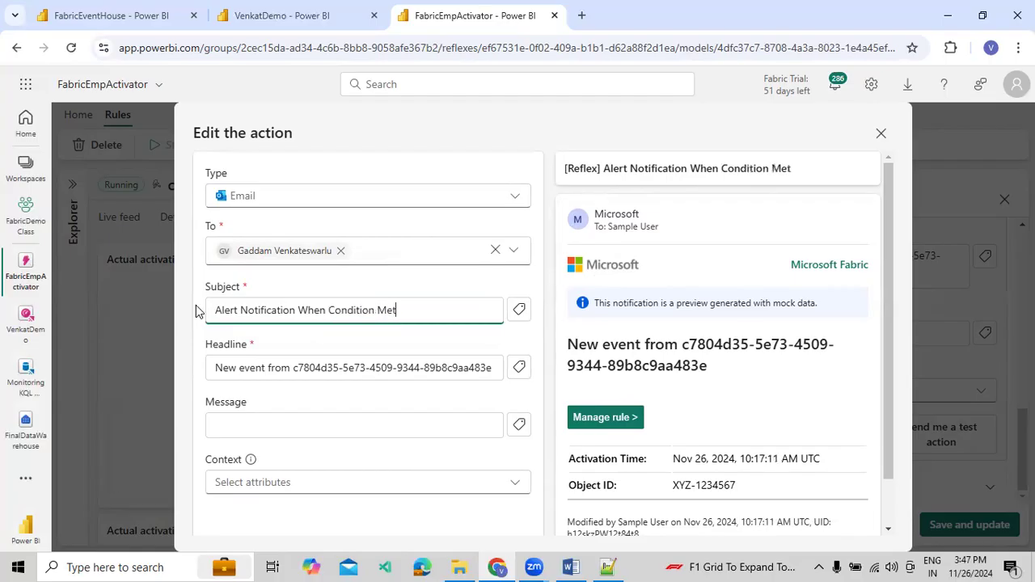
Shorten the subject's last word to "Me", append the dynamic TotalSalary attribute, and check the email preview
key(Return)
key(BackSpace)
key(BackSpace)
text(@)
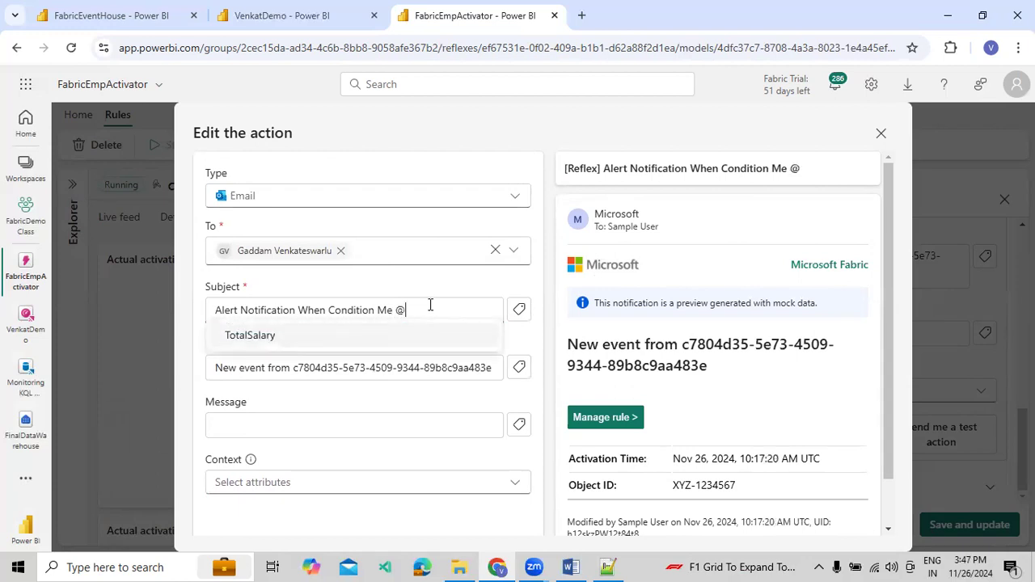
click(315, 336)
scroll(326, 356, down, 1)
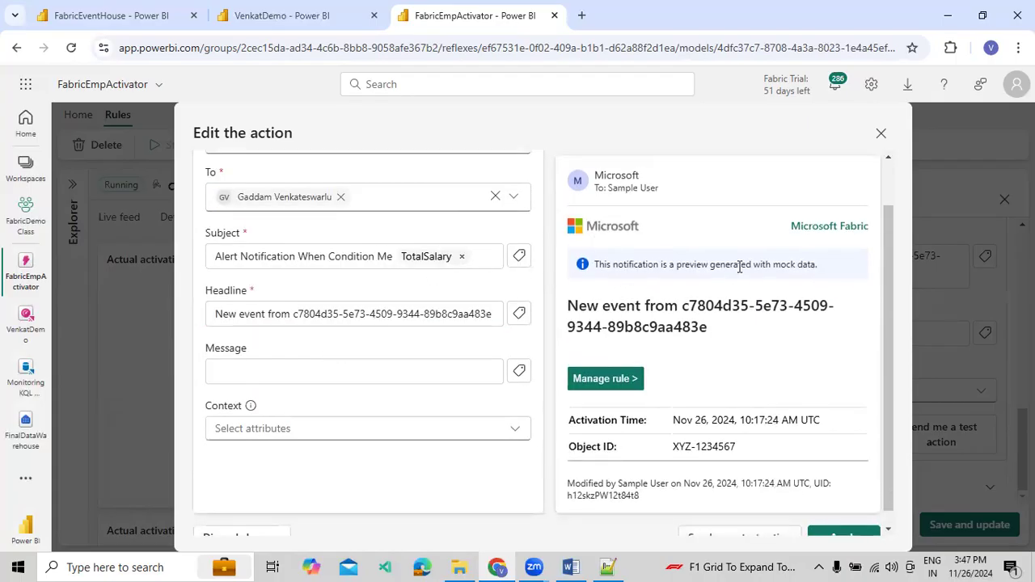
scroll(741, 267, up, 1)
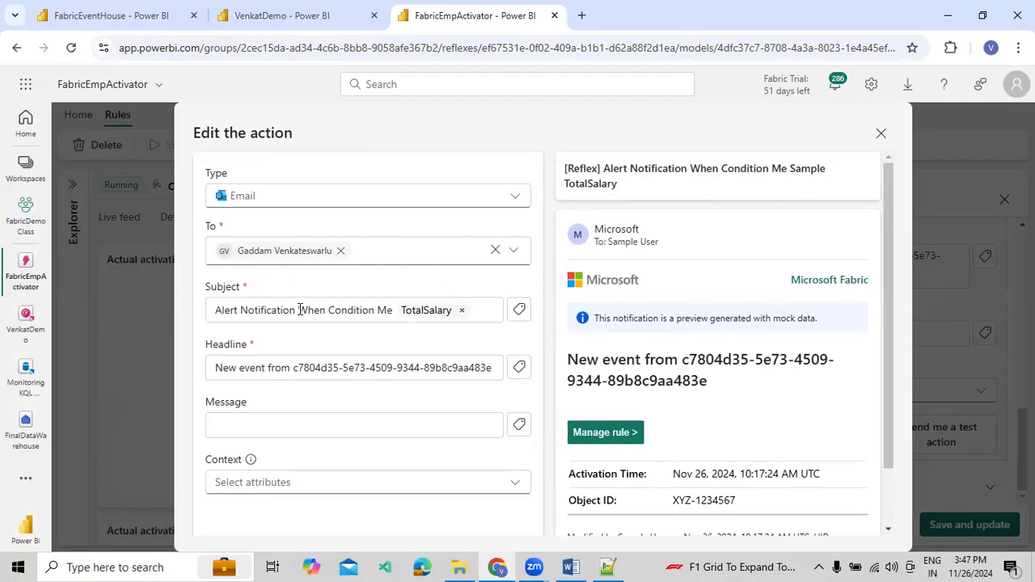
Replace the email headline with "This is Just for Demo Purpose."
click(354, 368)
triple_click(453, 368)
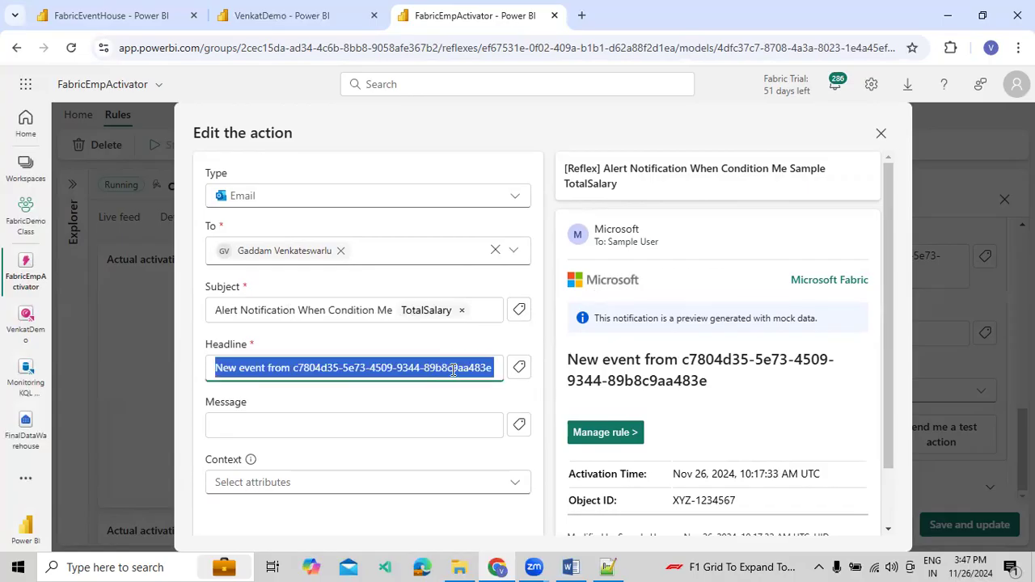
text(This is J)
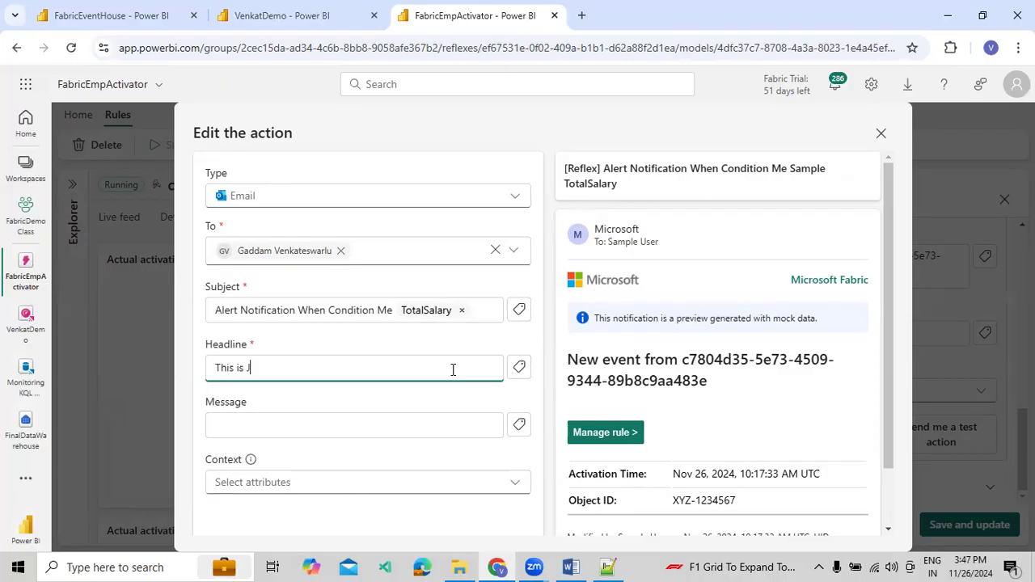
text(ust for Demo)
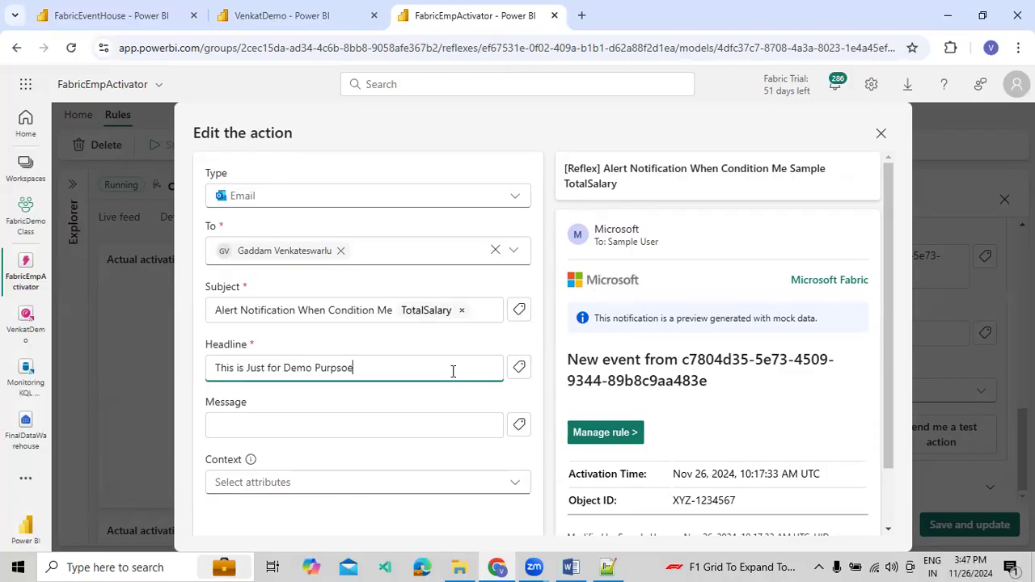
text( Purpsoe)
key(Return)
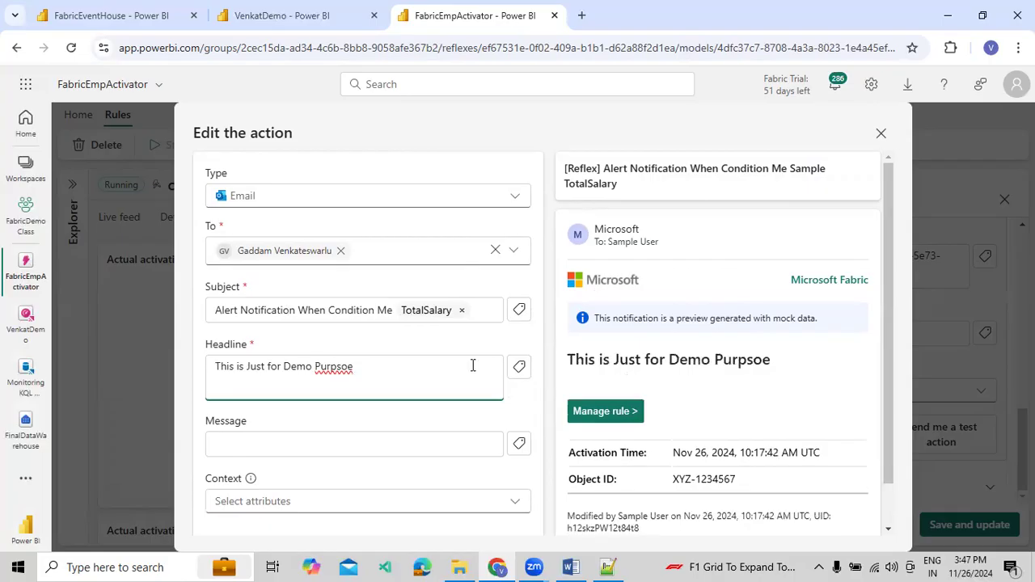
double_click(330, 374)
right_click(330, 374)
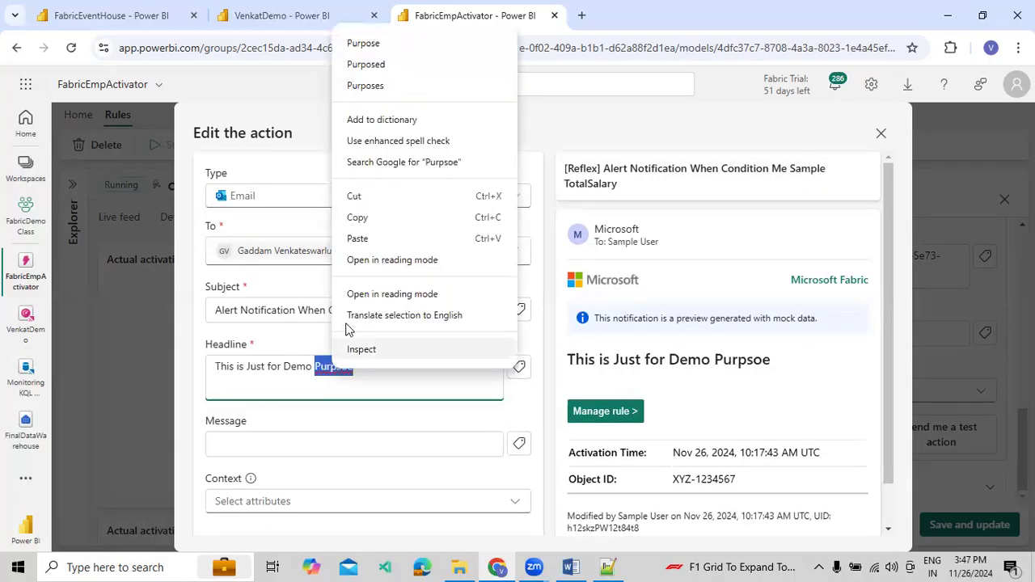
click(379, 43)
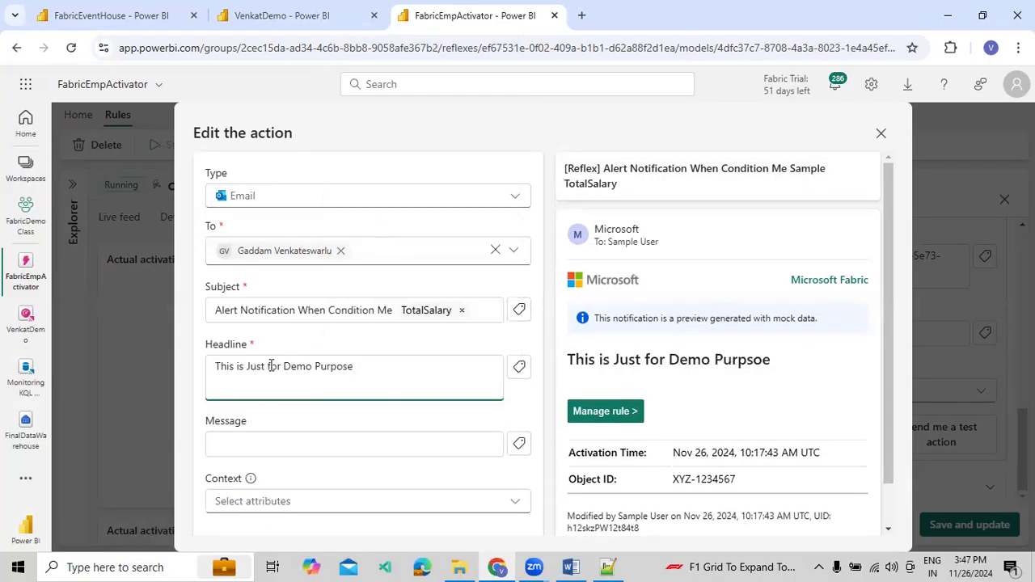
click(248, 392)
key(BackSpace)
key(BackSpace)
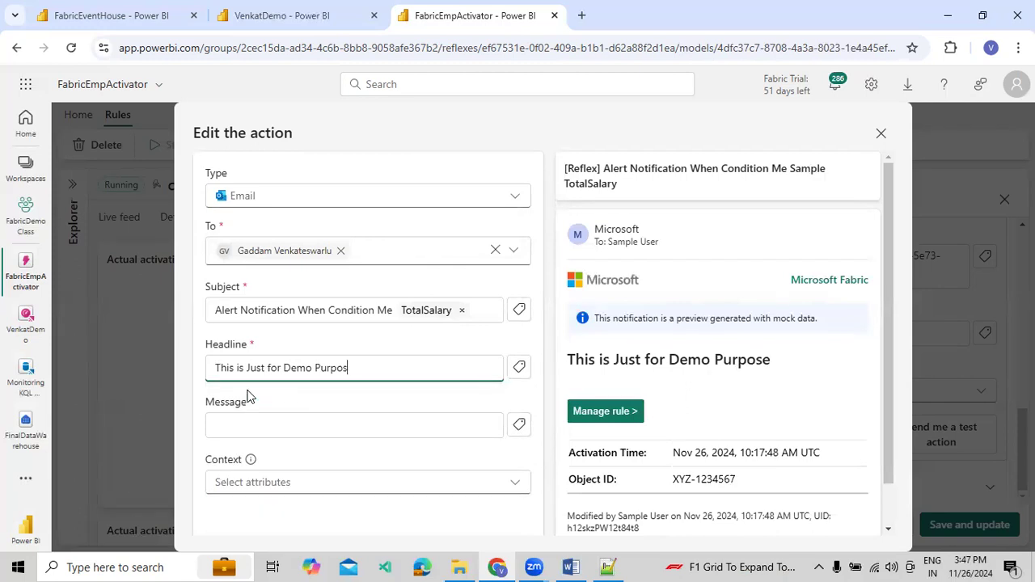
text(e.)
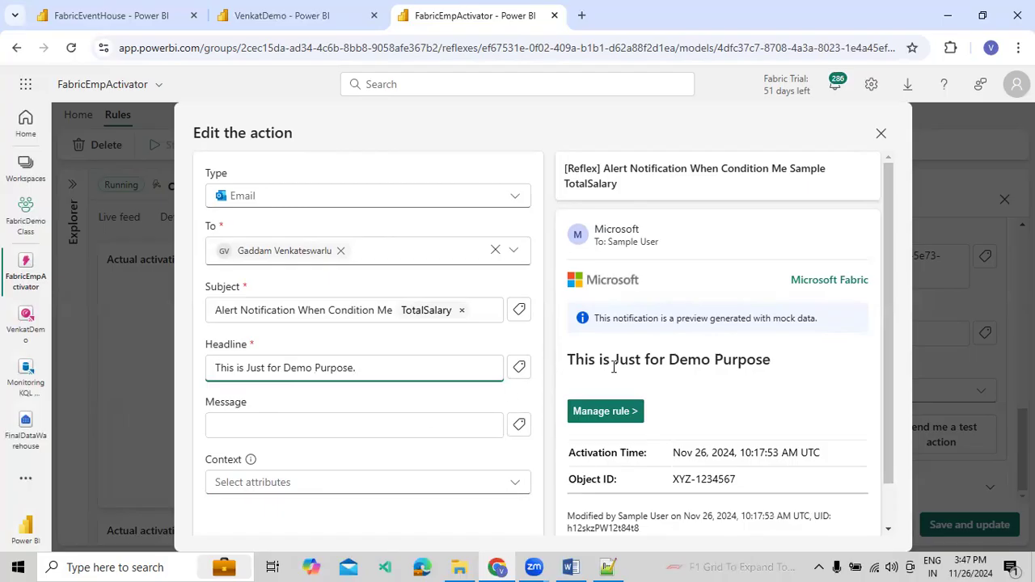
Enter "Event will trigger when the specified Condition like" as the start of the email message
click(296, 429)
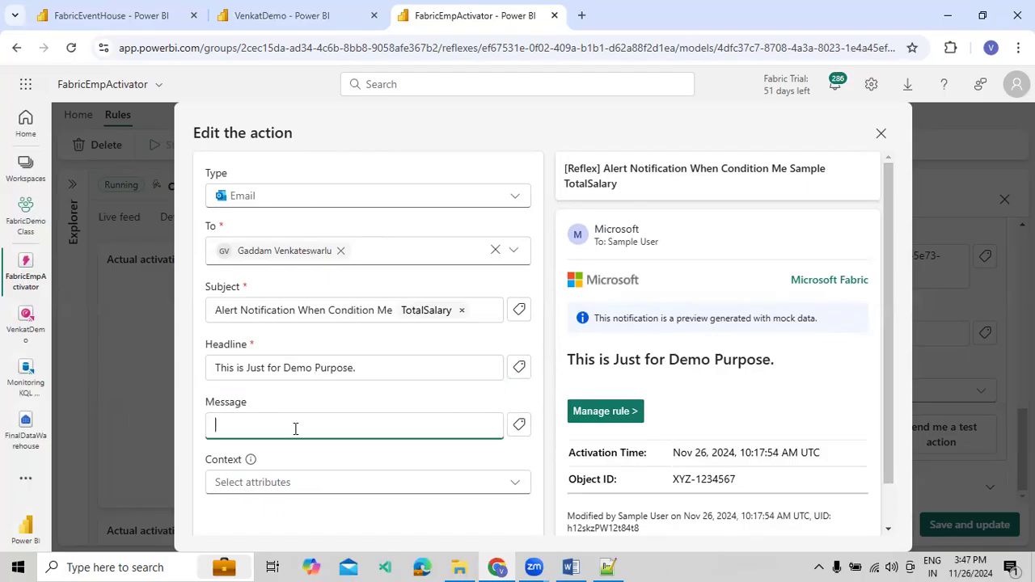
text(Event)
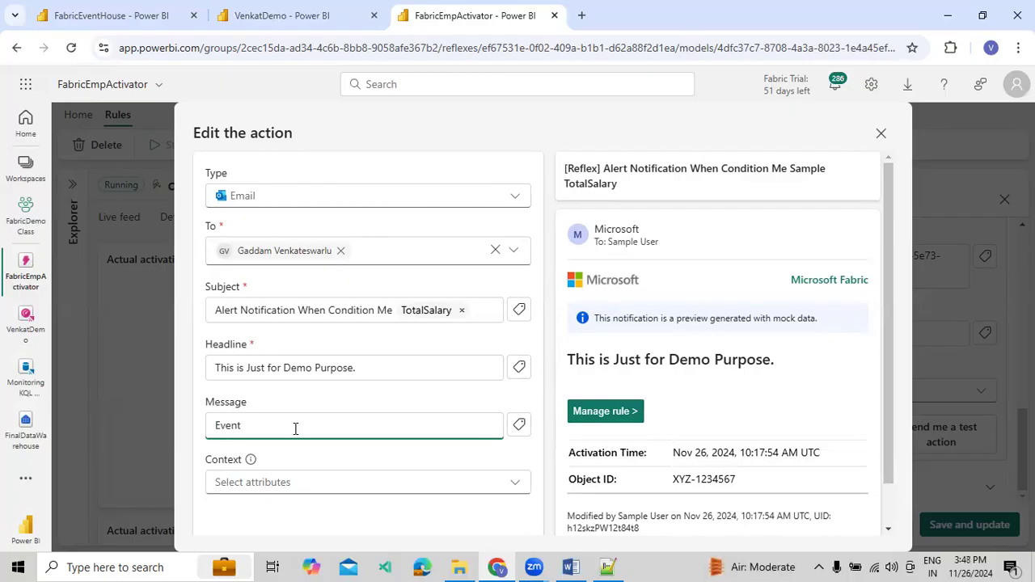
text( will trigger when the specified Codntion)
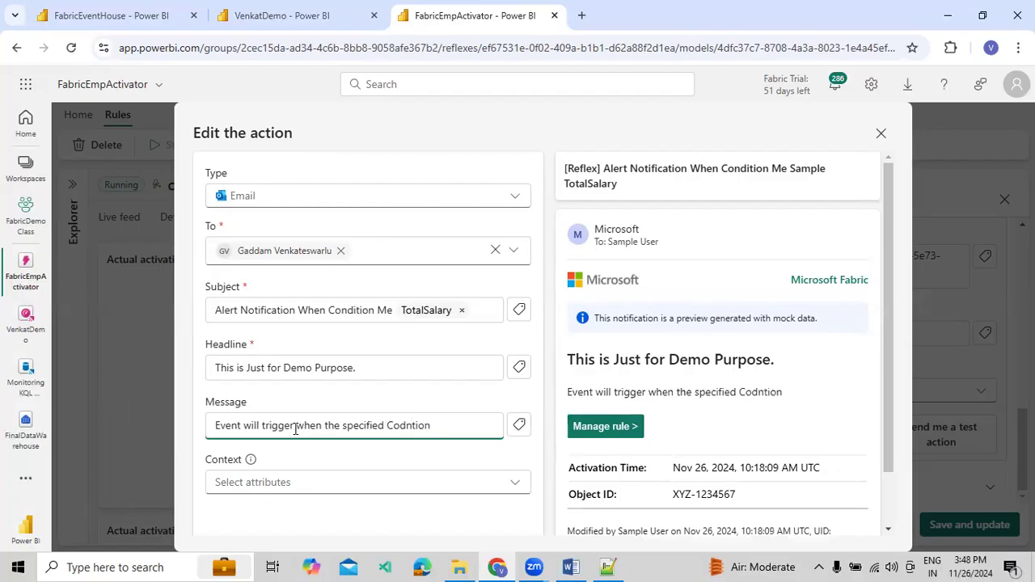
key(BackSpace)
key(BackSpace)
key(BackSpace)
key(BackSpace)
key(BackSpace)
key(BackSpace)
text(nition like @Emp)
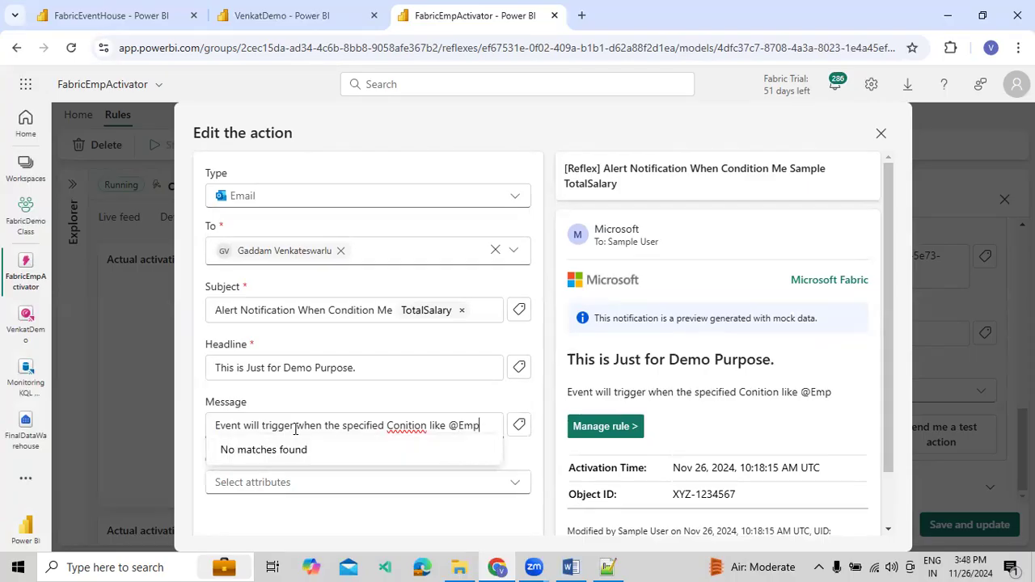
key(BackSpace)
key(BackSpace)
key(BackSpace)
key(BackSpace)
key(BackSpace)
key(BackSpace)
key(BackSpace)
key(BackSpace)
key(BackSpace)
key(BackSpace)
key(BackSpace)
key(BackSpace)
text(dition like )
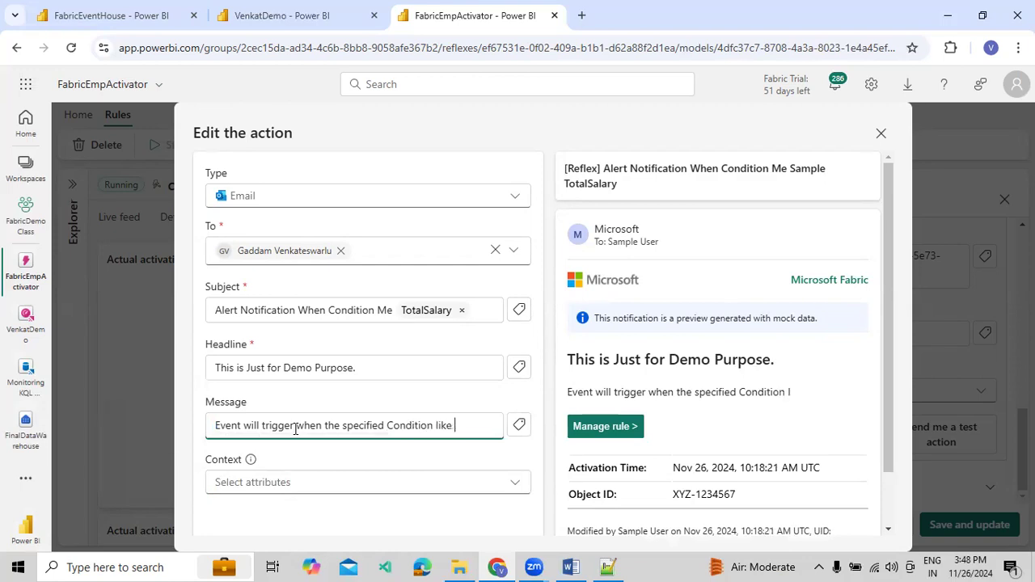
text(@)
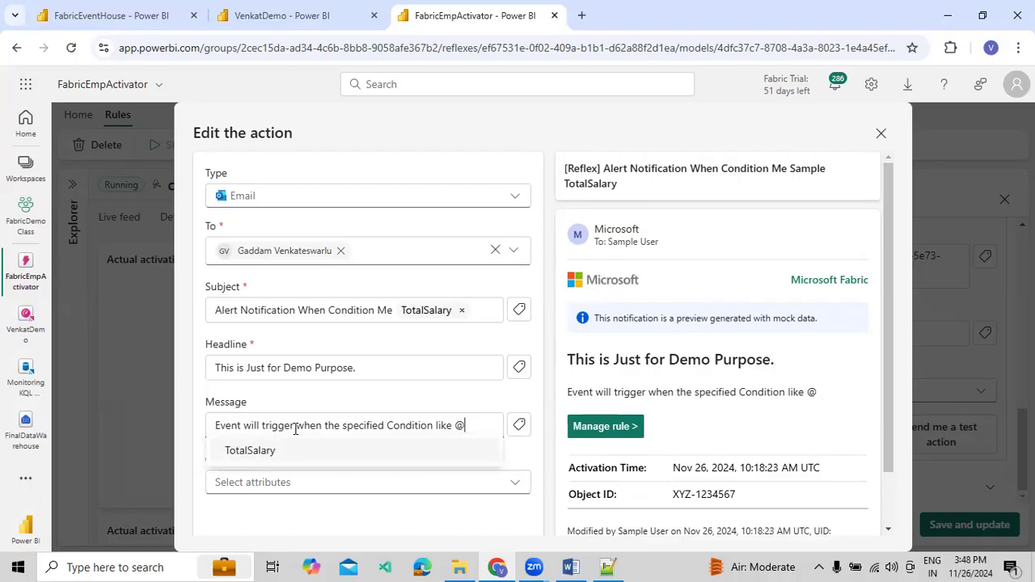
Insert the dynamic TotalSalary attribute at the end of the message and follow it with "become greater than 1200"
key(Return)
text(become greater than 1200)
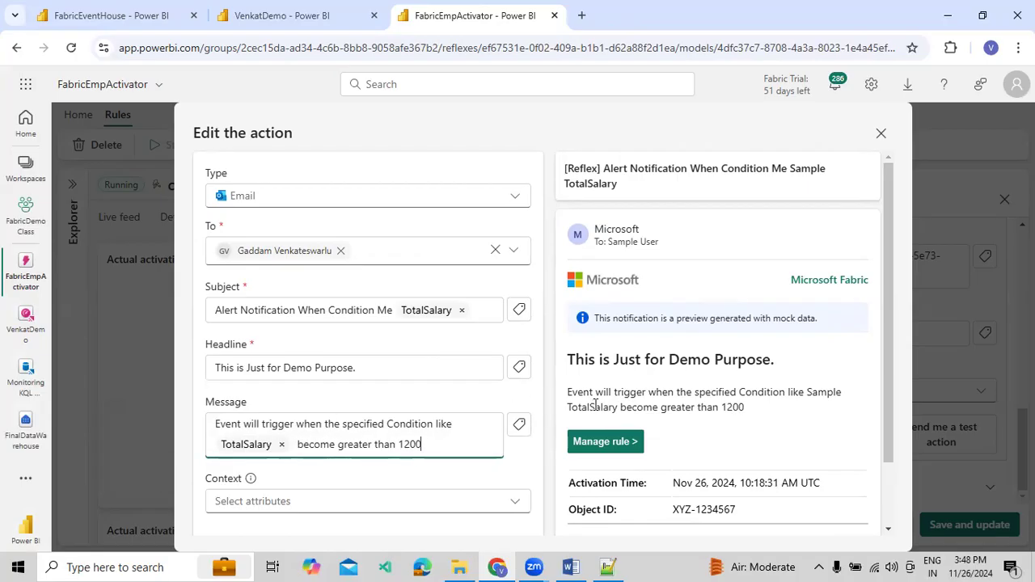
Add the TotalSalary attribute as context information in the alert email
scroll(555, 400, down, 2)
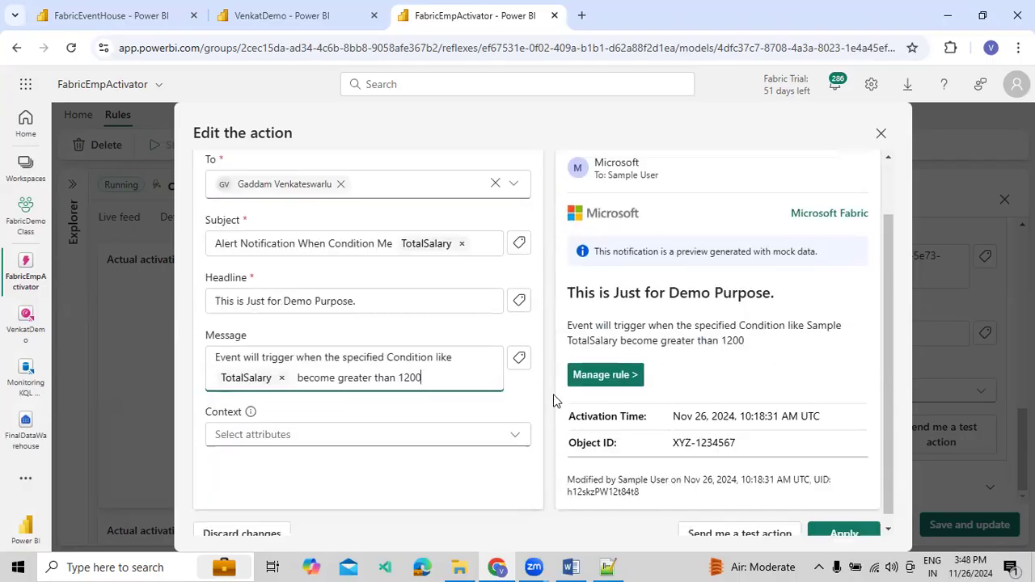
click(285, 426)
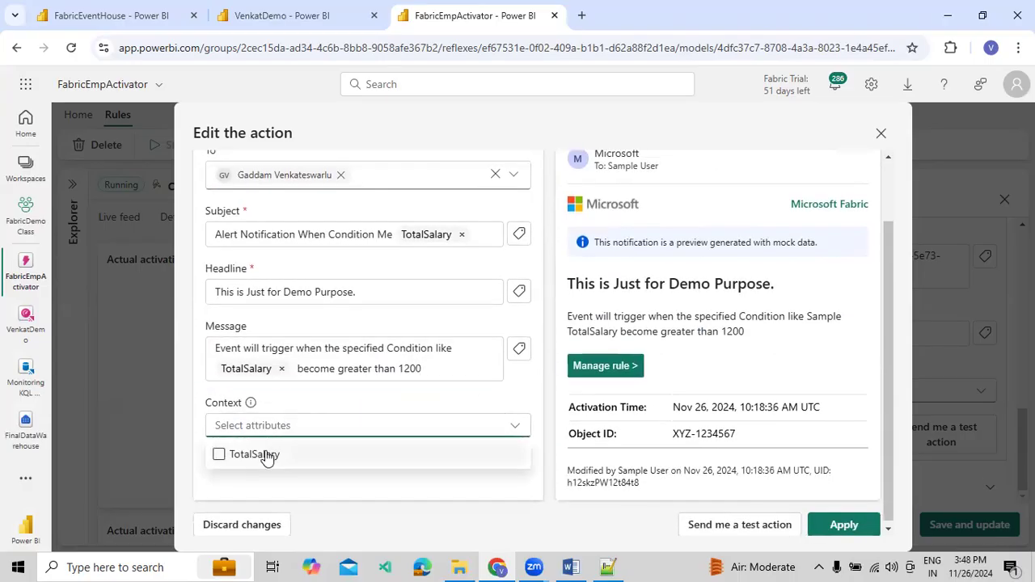
click(267, 456)
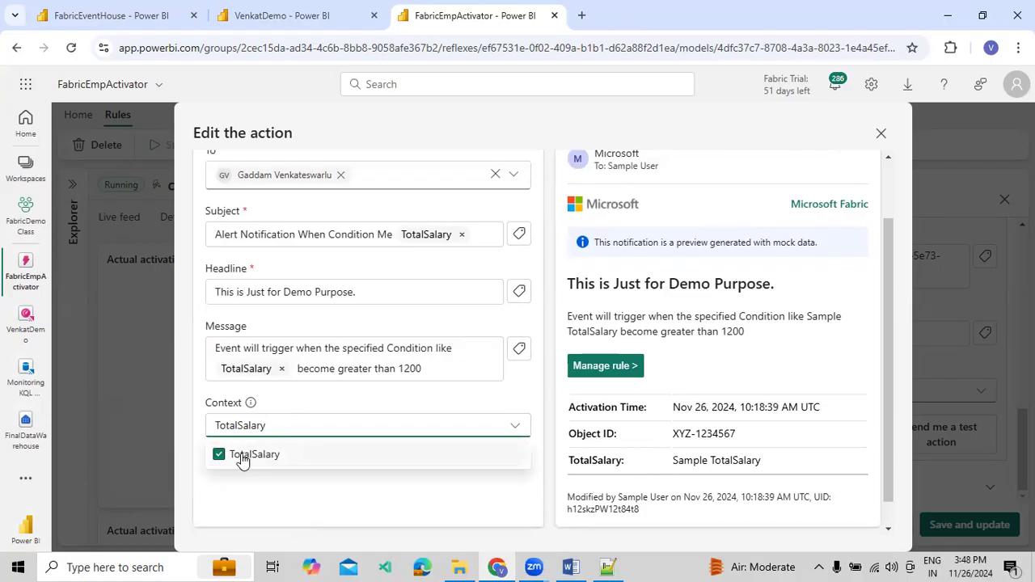
click(456, 478)
scroll(455, 479, down, 1)
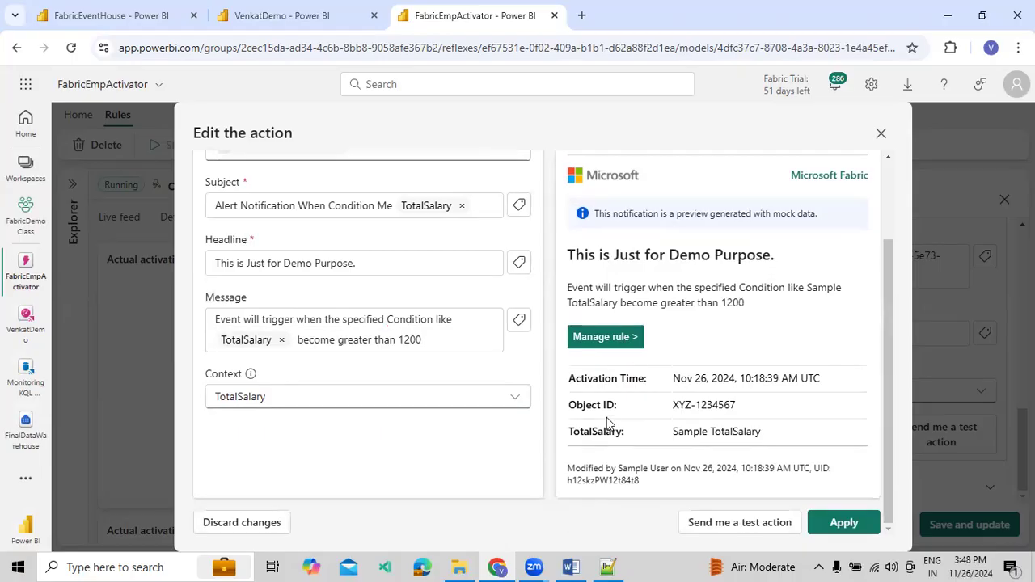
Check the whole email preview, apply the edited action, and save and update the alert rule
scroll(365, 357, up, 2)
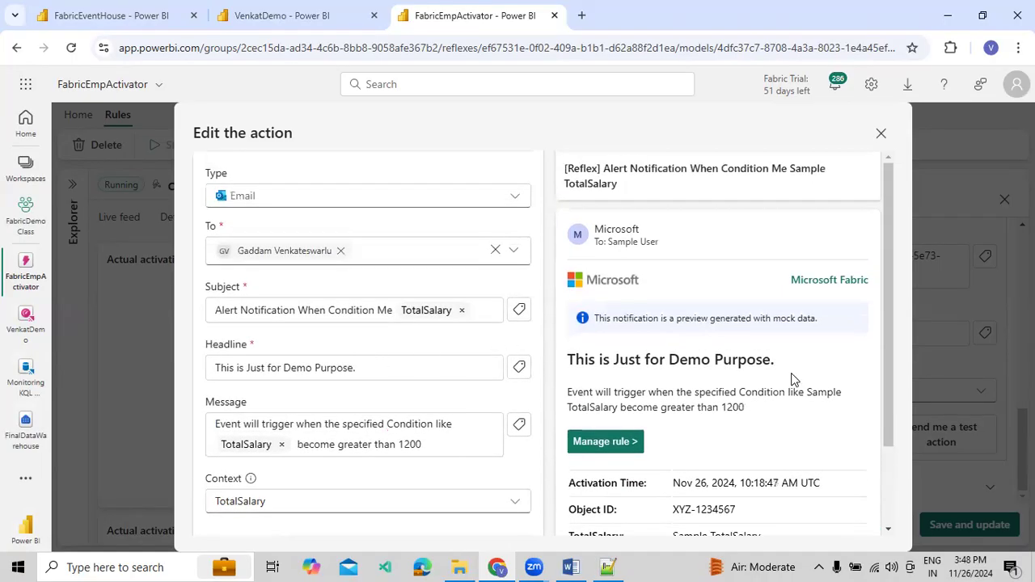
scroll(793, 384, down, 2)
scroll(764, 405, up, 2)
scroll(723, 295, down, 3)
click(844, 520)
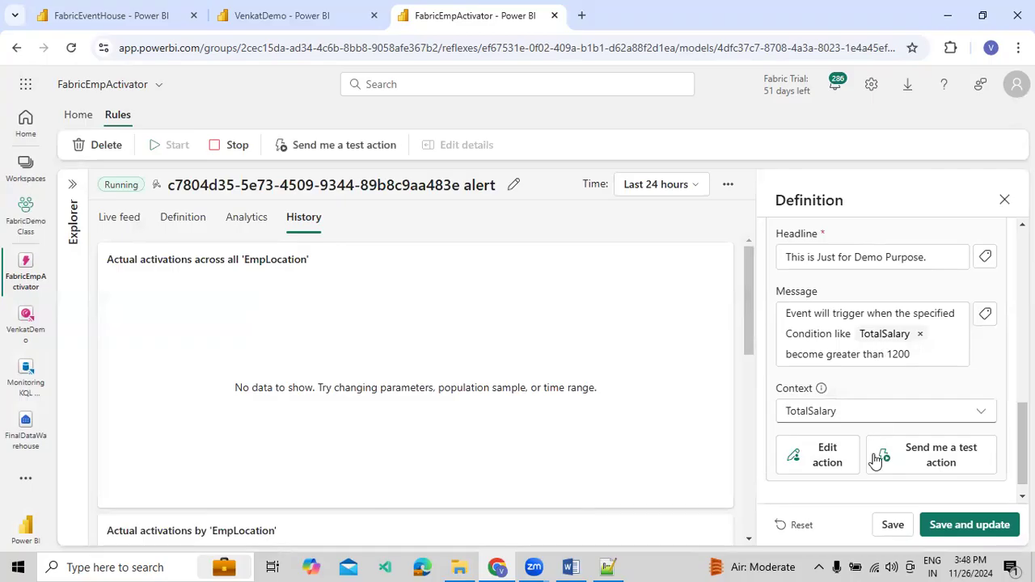
click(969, 528)
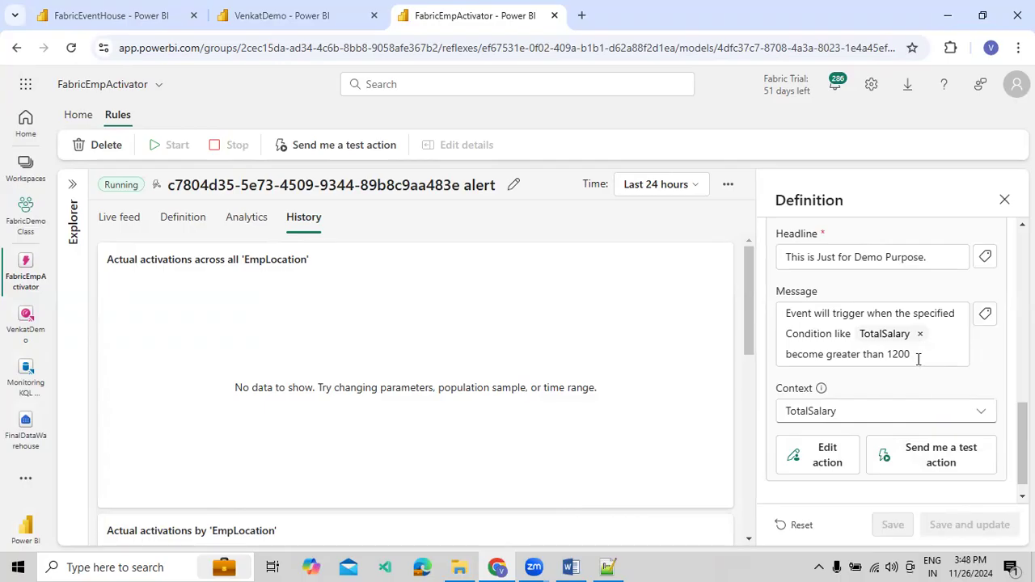
Review the saved rule's definition, expand the object explorer, and examine the rule's live feed and activation details
scroll(914, 354, up, 5)
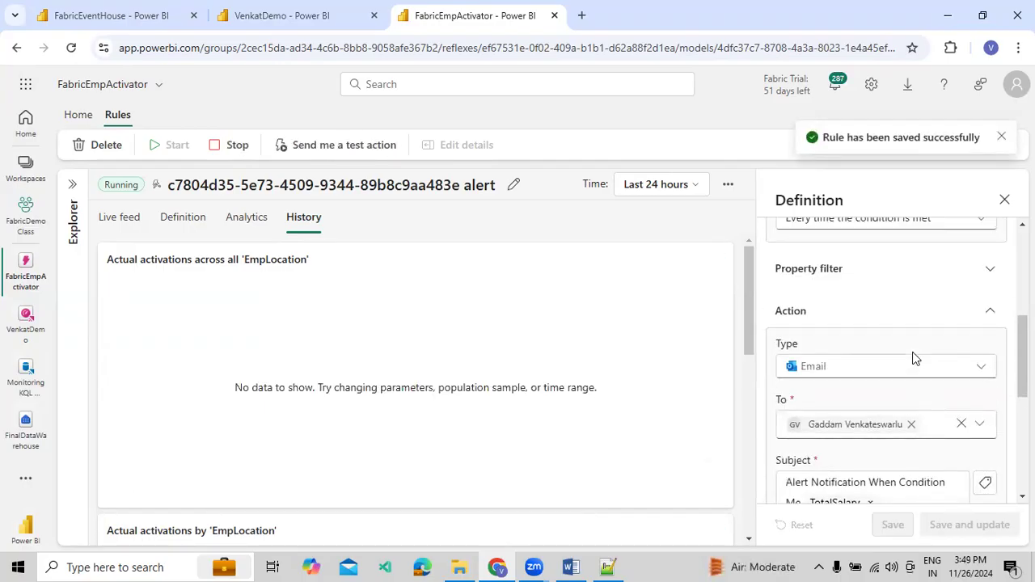
scroll(913, 294, up, 4)
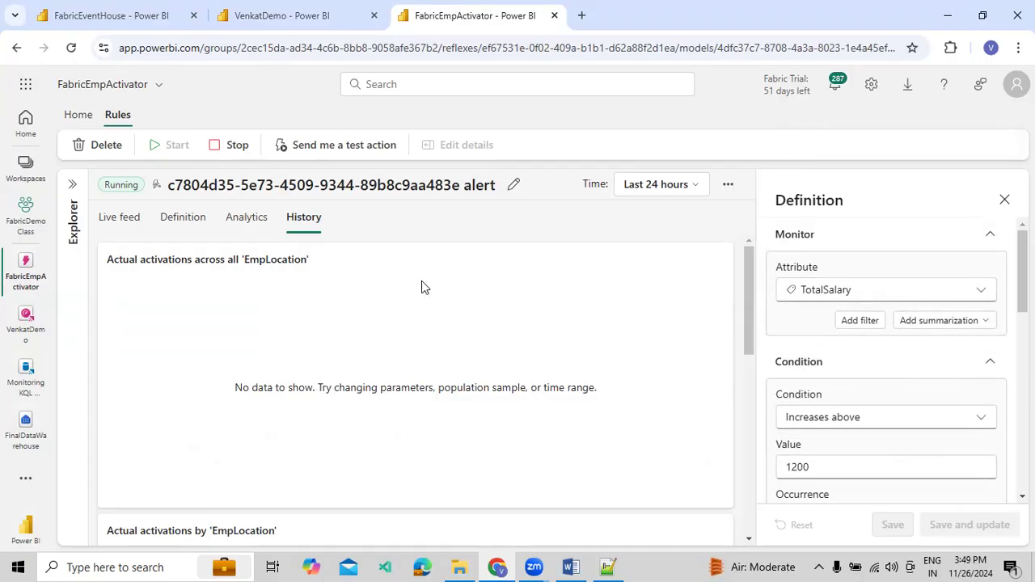
click(71, 187)
click(70, 257)
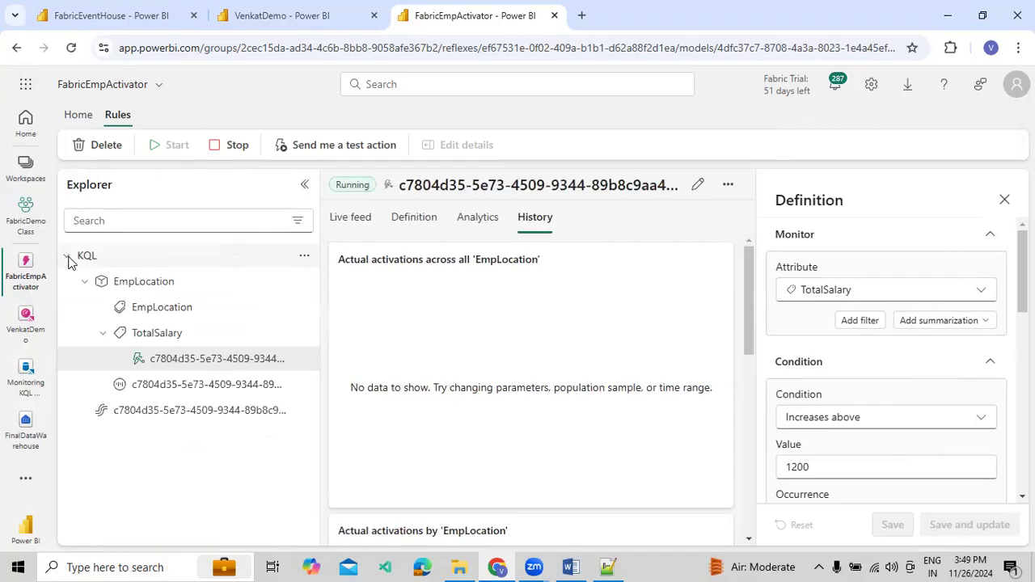
click(1005, 200)
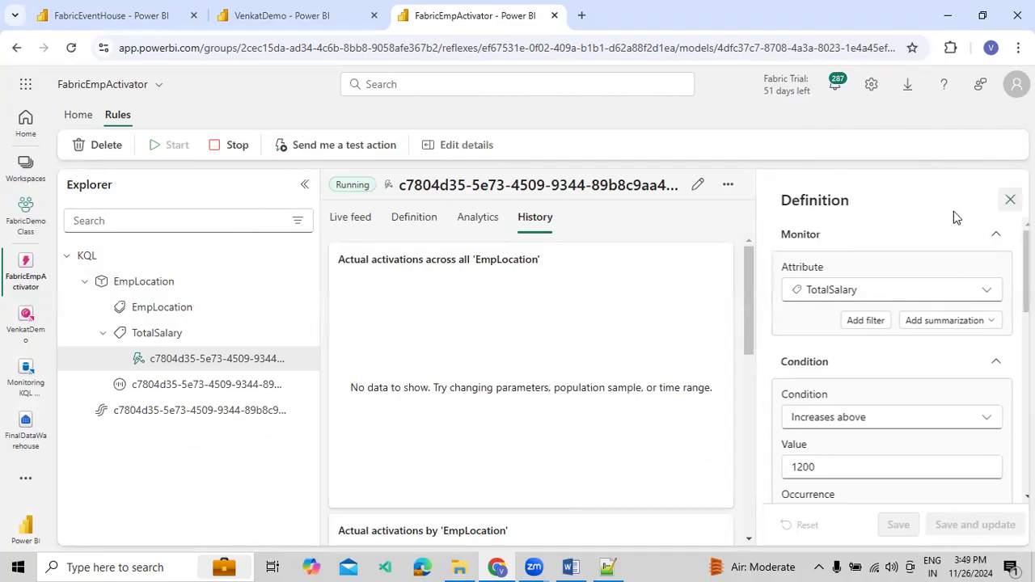
click(128, 285)
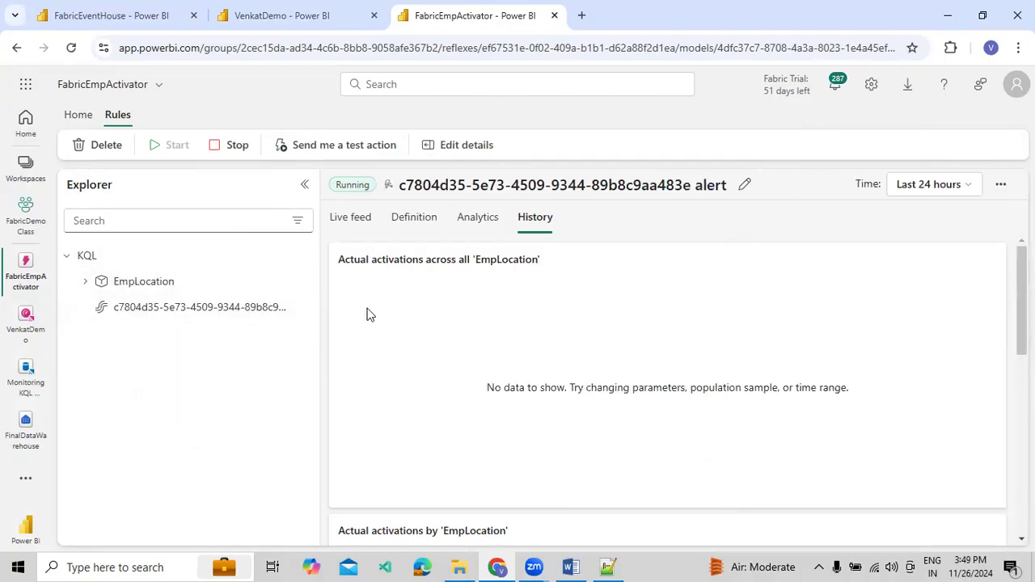
scroll(360, 283, down, 2)
click(350, 222)
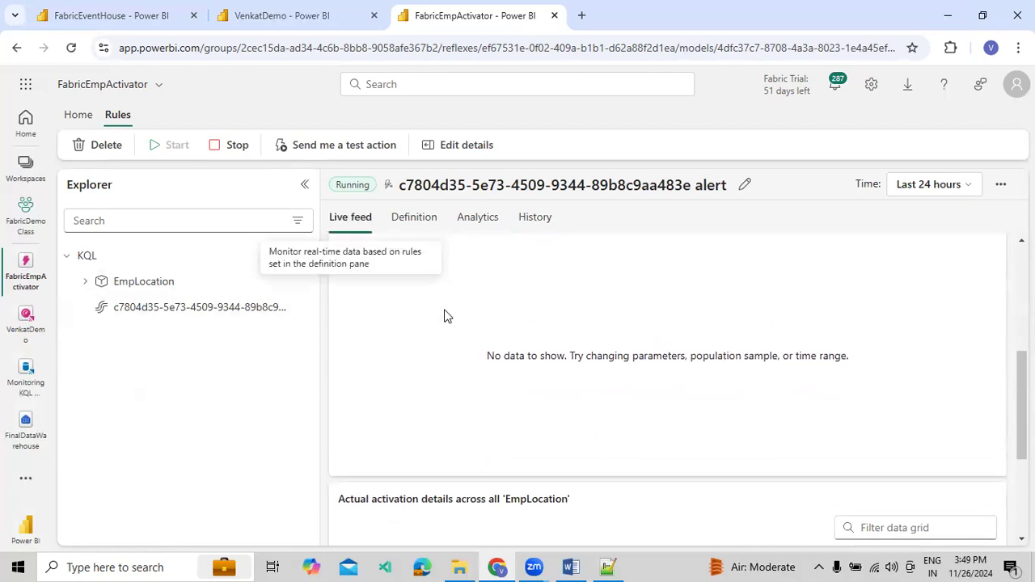
scroll(471, 360, down, 3)
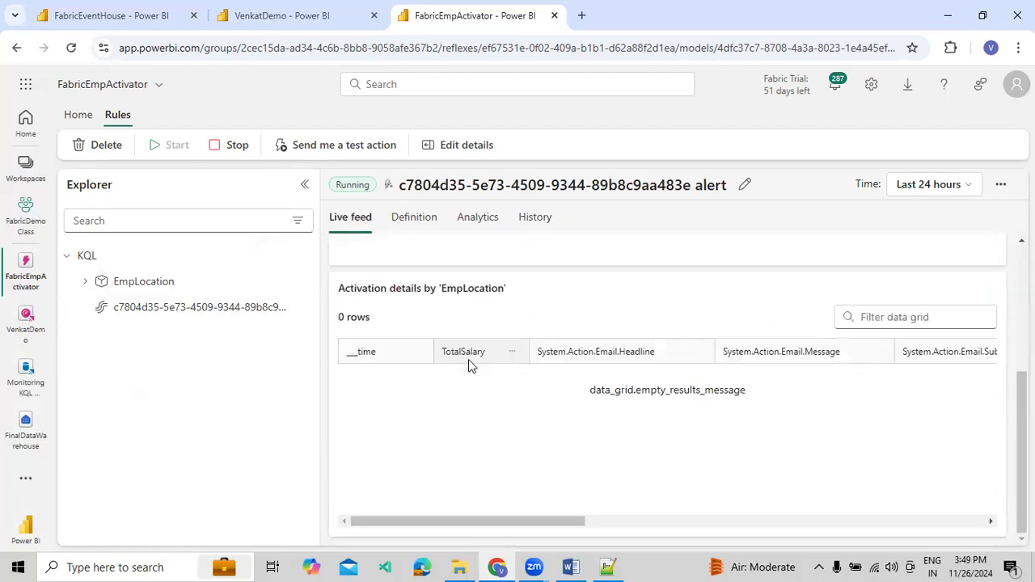
Open the live feed of the EmpLocation attribute and examine its chart and detail rows
click(85, 281)
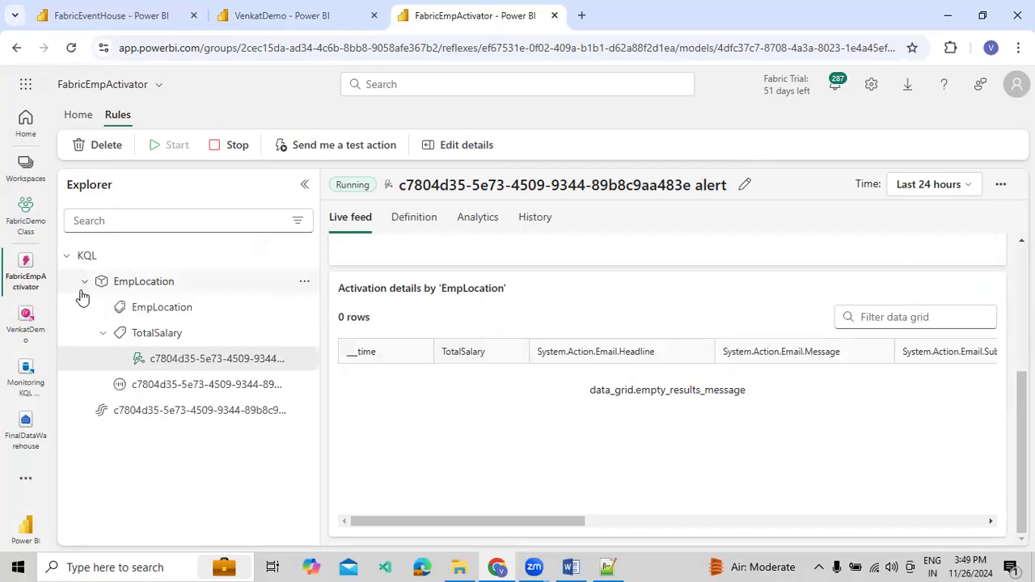
click(161, 314)
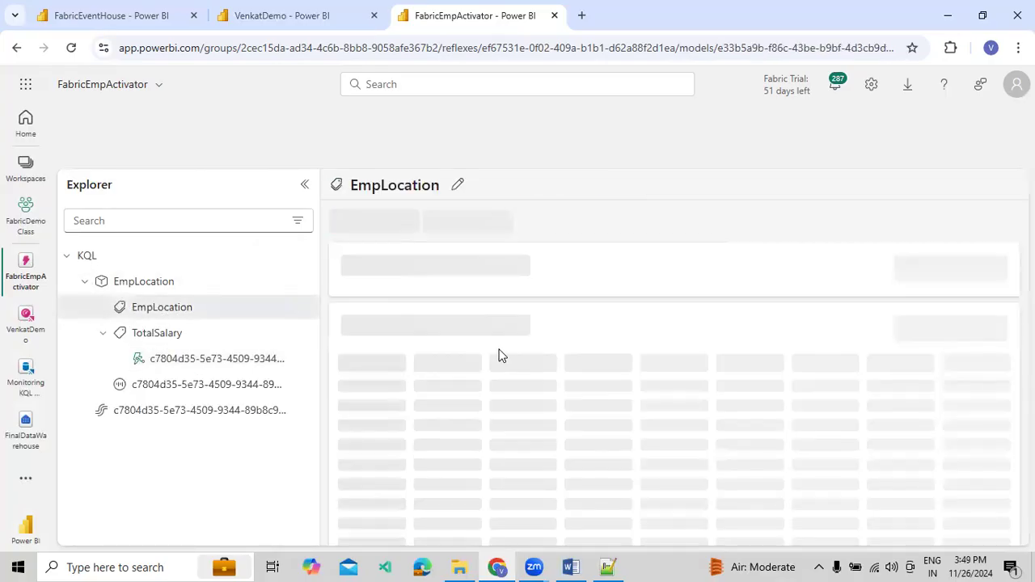
scroll(574, 358, down, 8)
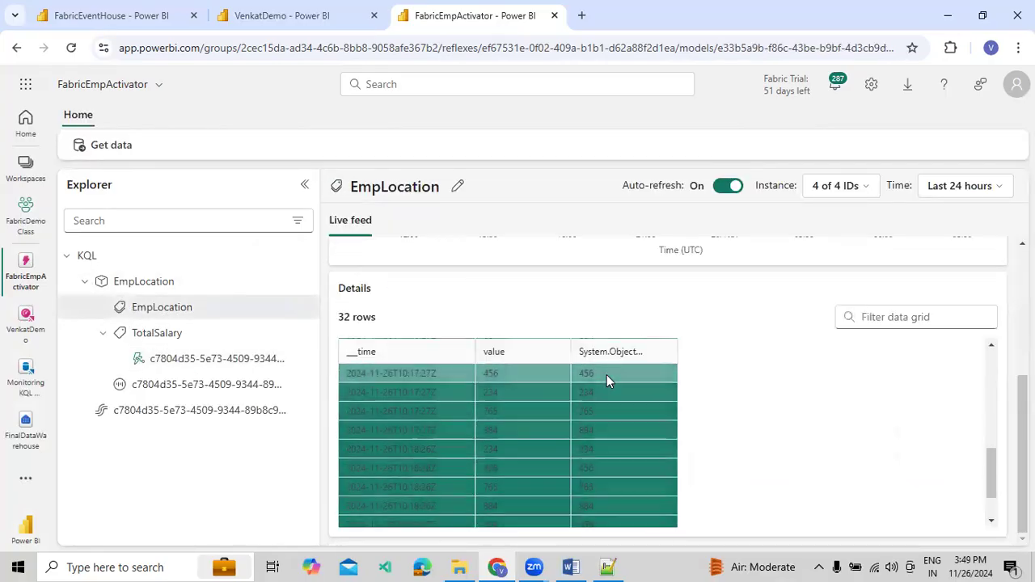
scroll(735, 418, up, 3)
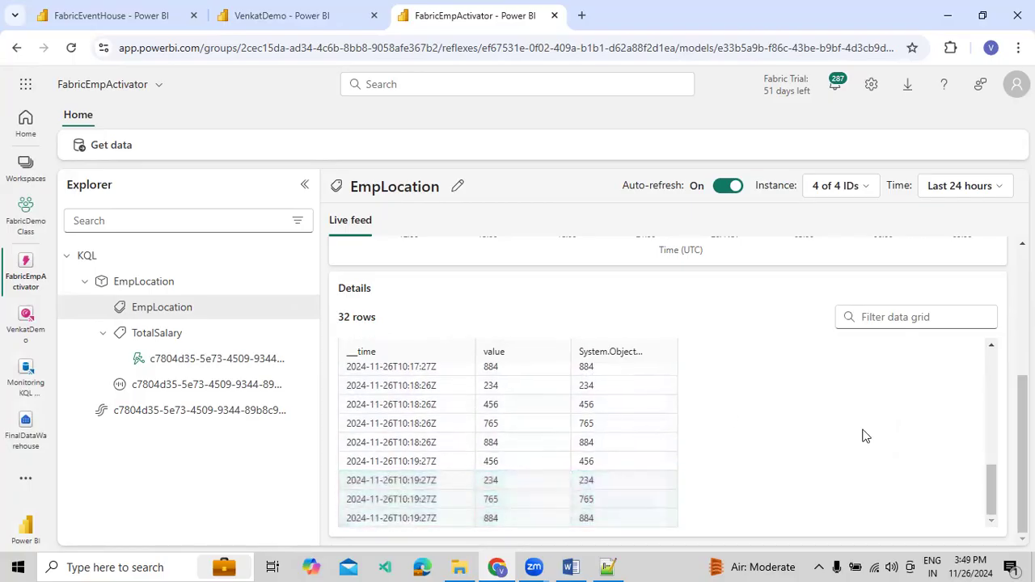
drag(986, 480, 984, 344)
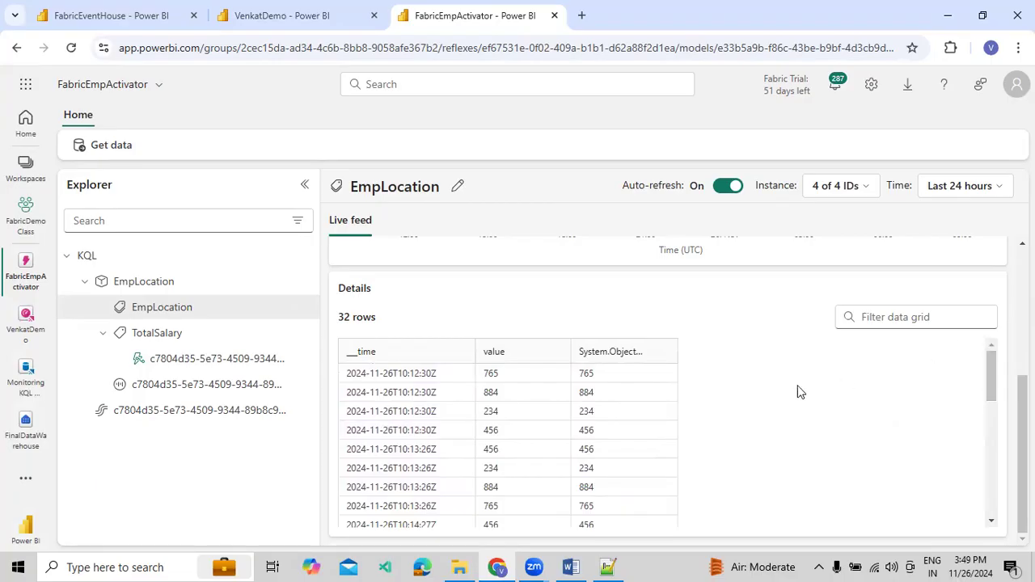
scroll(421, 417, down, 3)
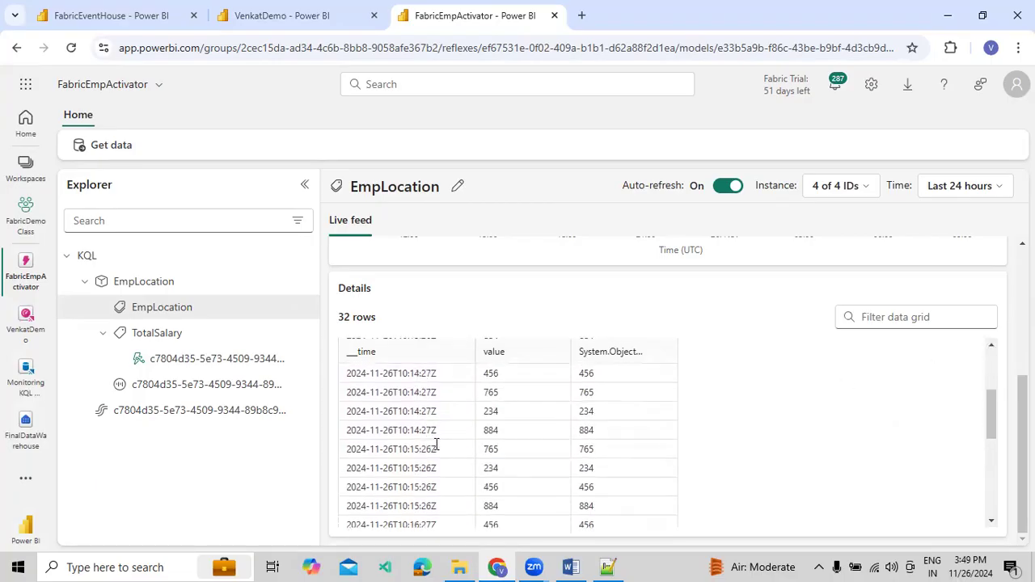
scroll(435, 422, down, 5)
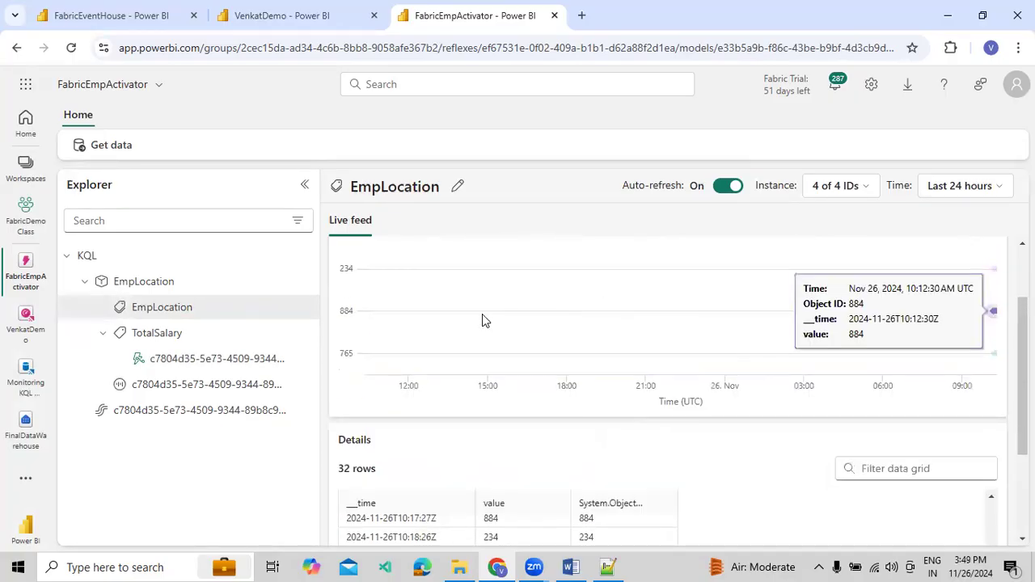
scroll(443, 412, down, 1)
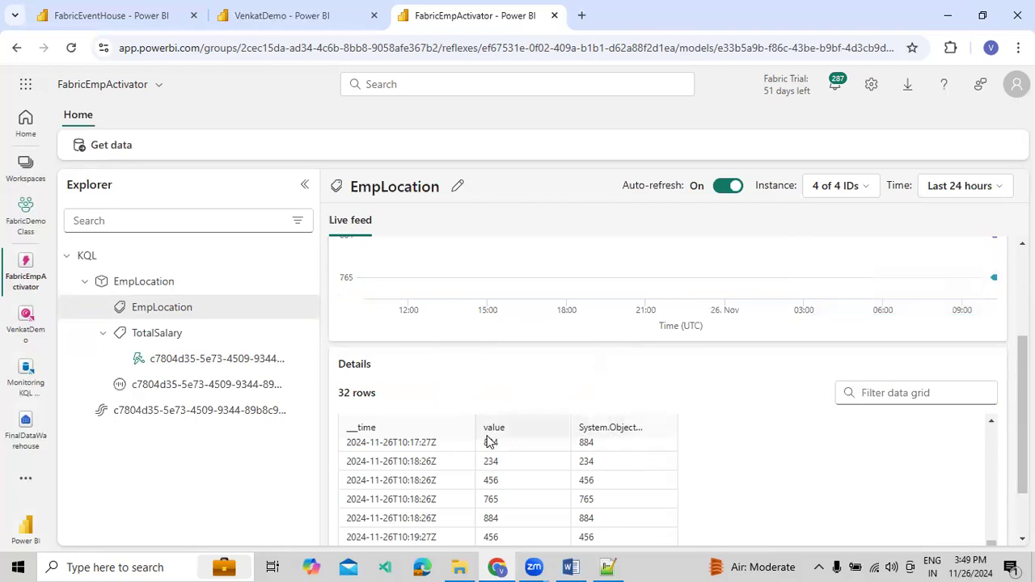
Sort the EmpLocation details by __time in descending order and look through the most recent rows
click(459, 433)
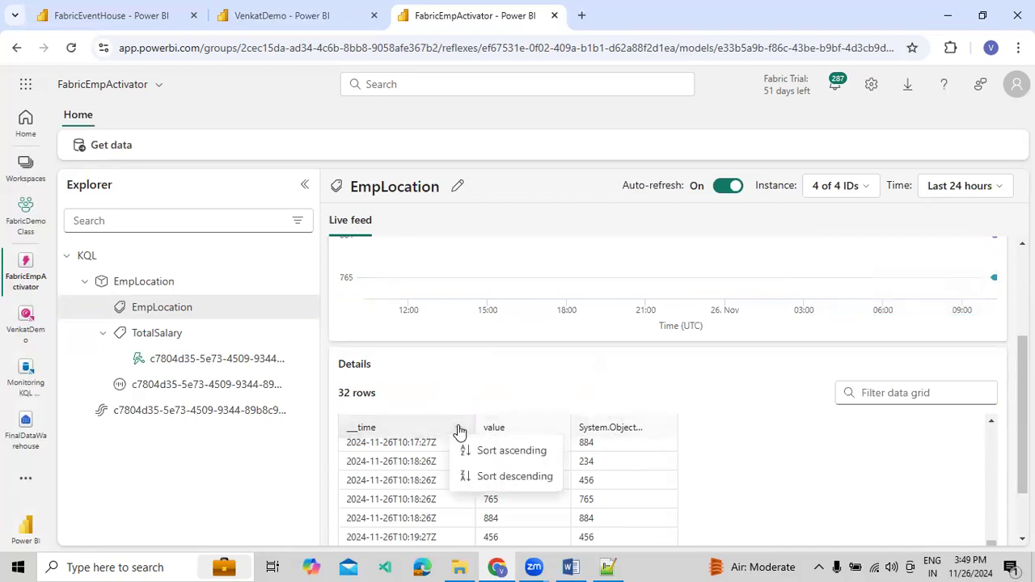
click(502, 480)
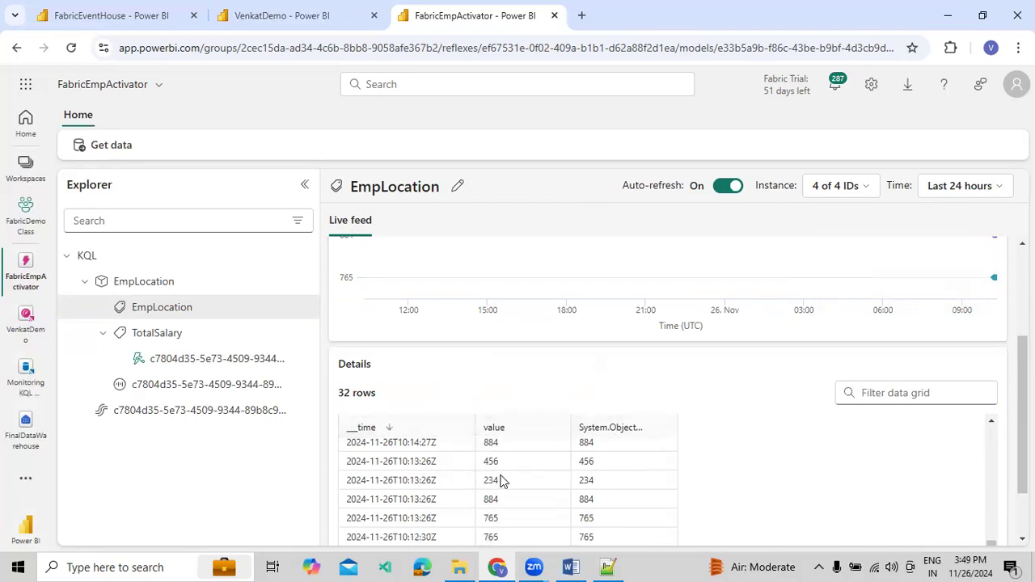
scroll(446, 469, down, 2)
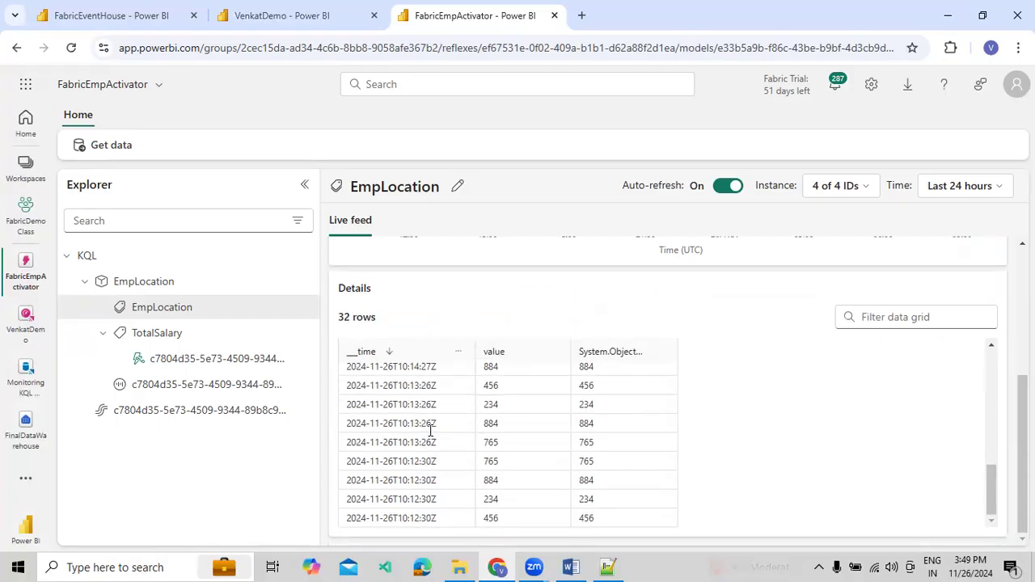
scroll(490, 434, up, 5)
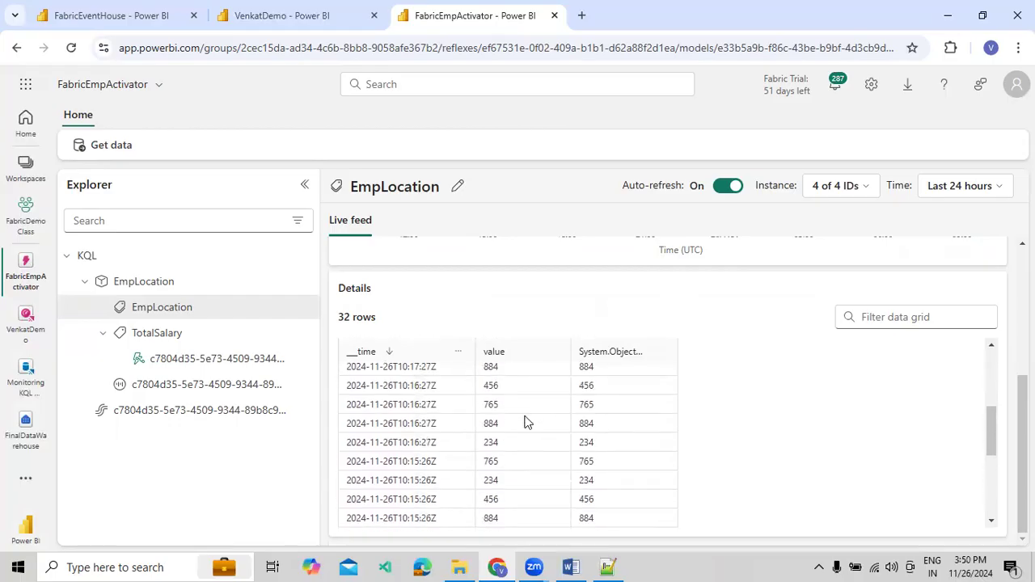
scroll(521, 411, up, 3)
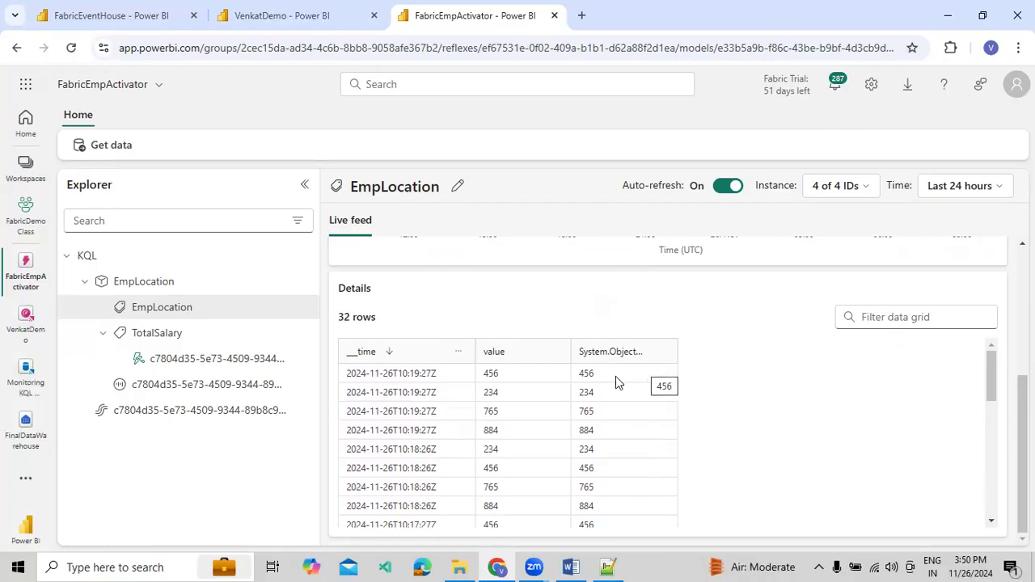
View the TotalSalary live feed, and rename the alert rule beneath it as "Demo Condition"
click(185, 342)
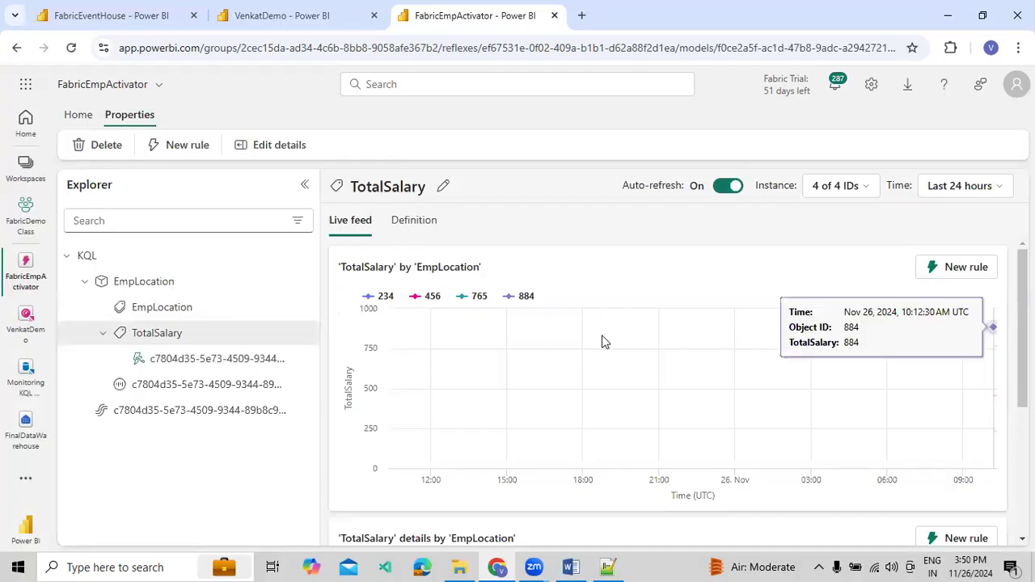
click(225, 368)
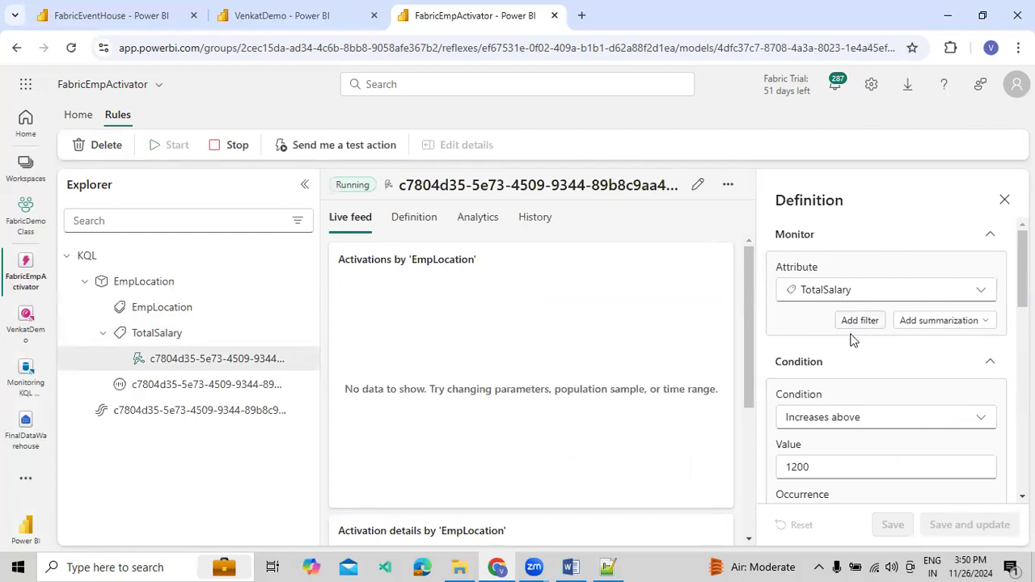
click(1004, 200)
click(745, 187)
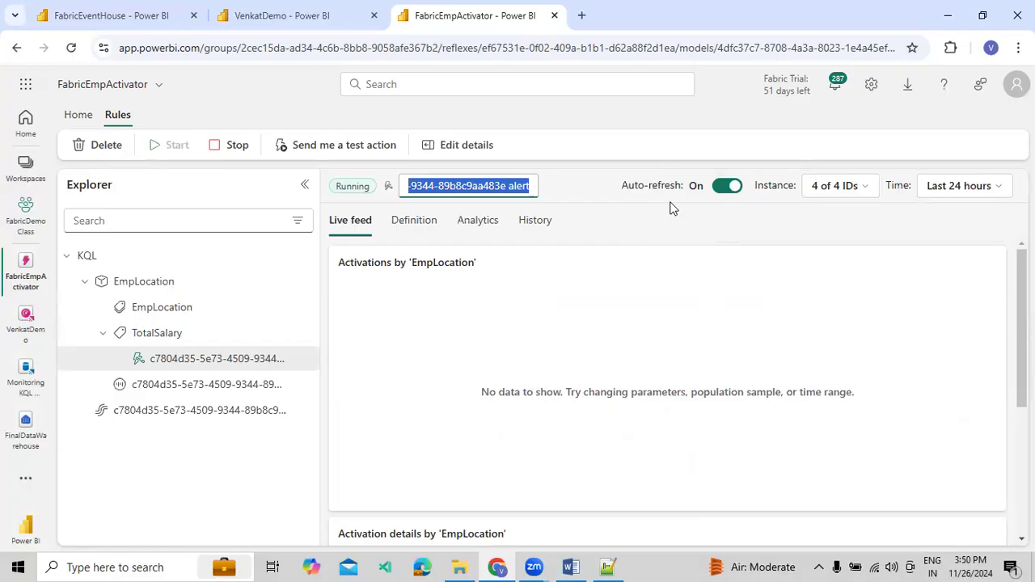
text(Demo Con)
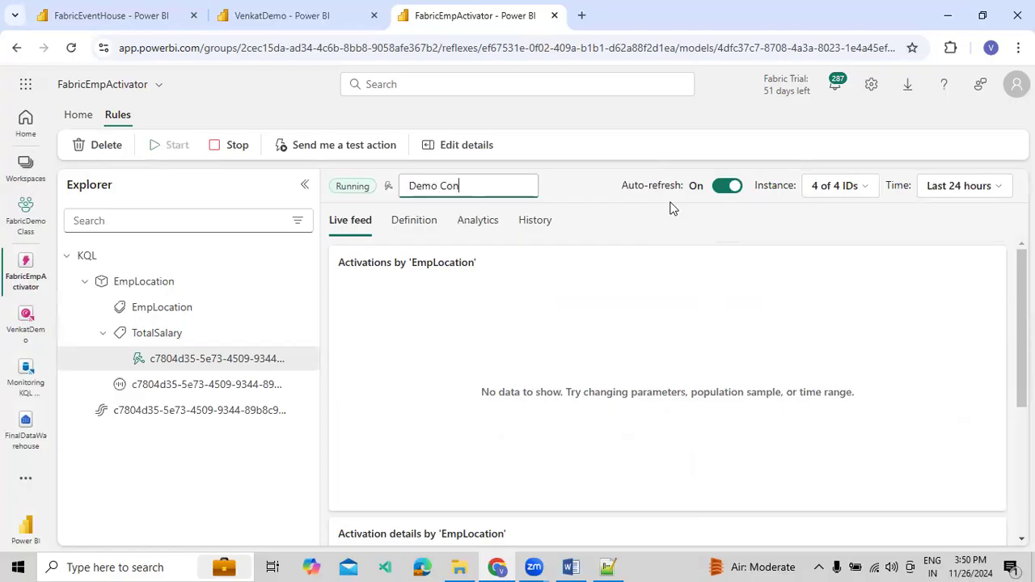
text(dition)
key(Return)
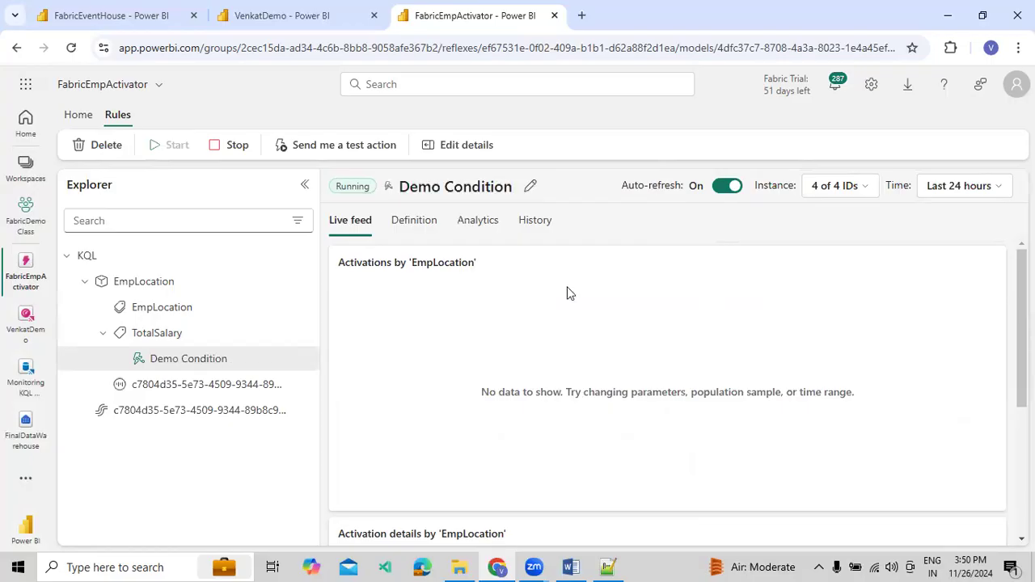
Rename the event listed under the EmpLocation object as "Condition by EmpLocation"
click(183, 389)
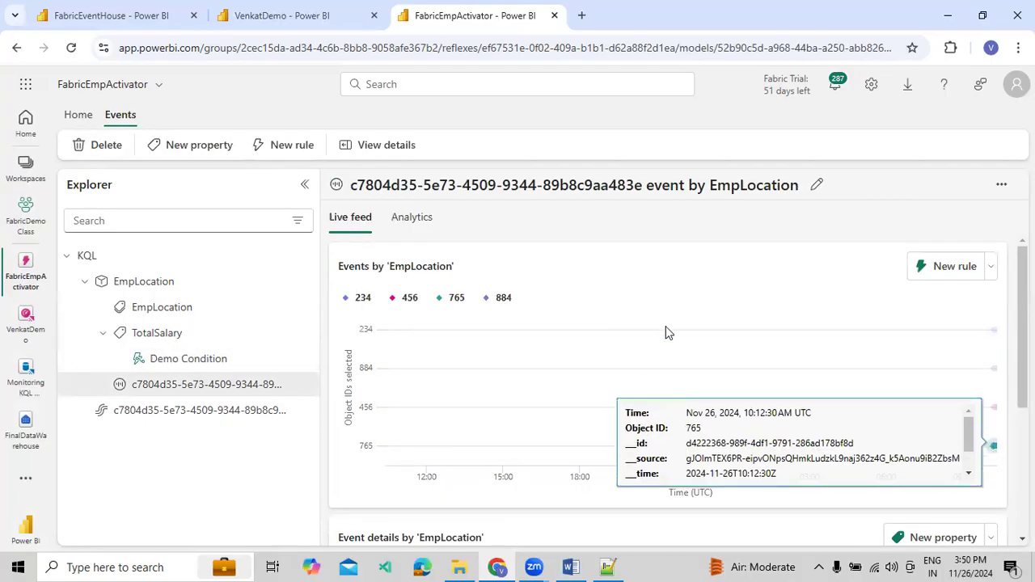
click(816, 185)
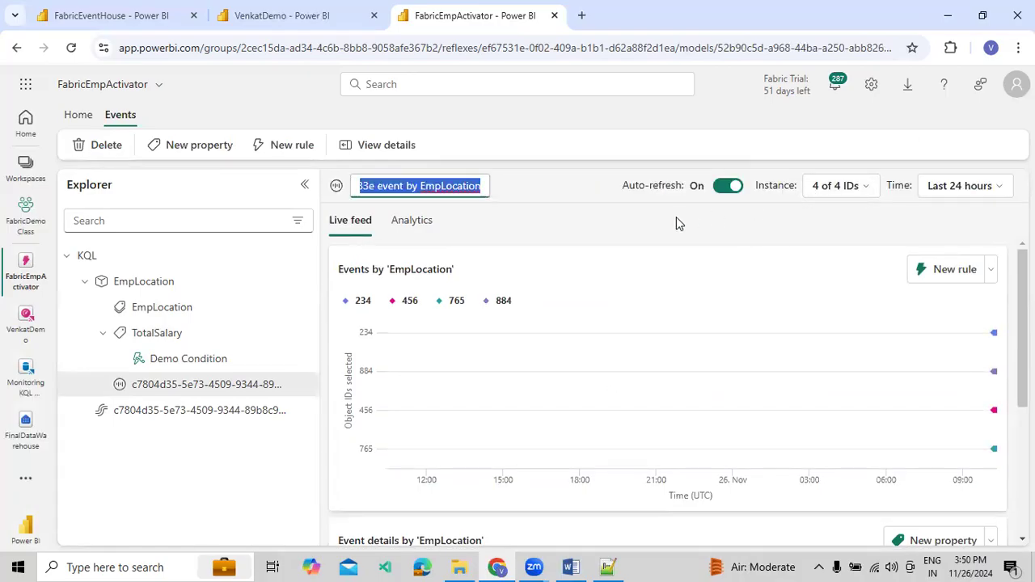
text(Co)
text(ndtion b)
key(BackSpace)
key(BackSpace)
key(BackSpace)
key(BackSpace)
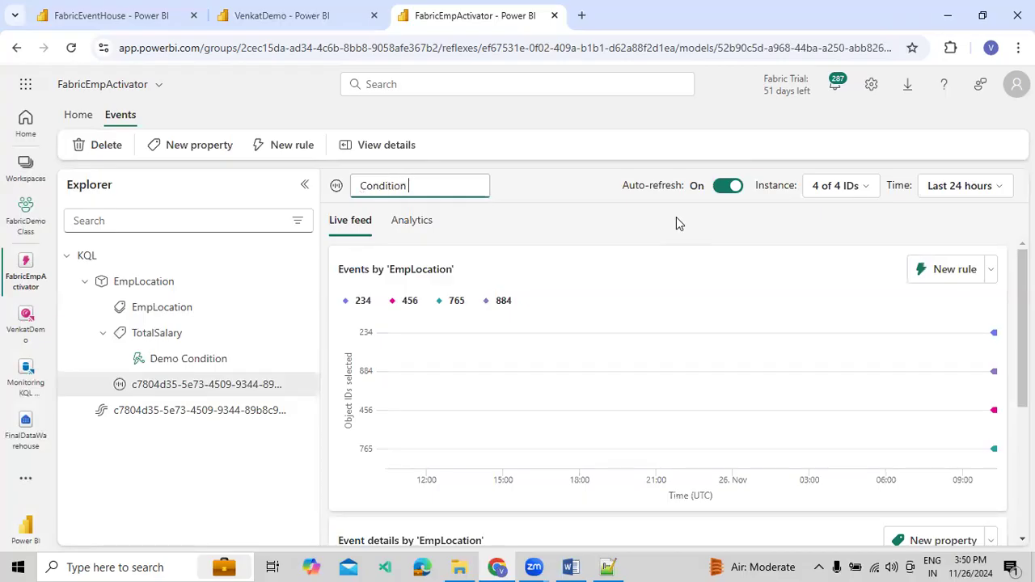
text(ition by EmpLocation)
key(Return)
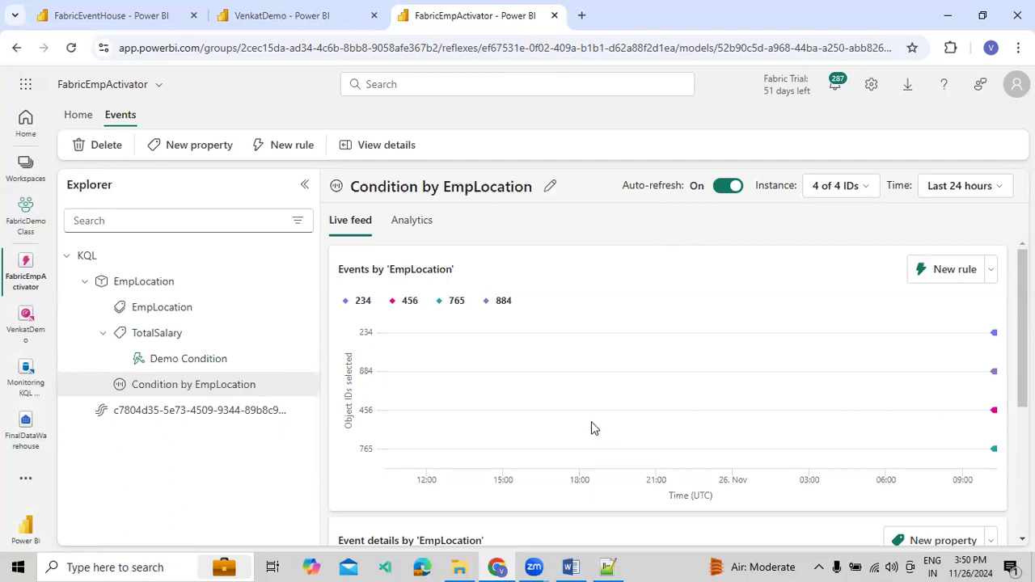
Open the live feed of the source event stream under KQL and examine the columns and rows of its event details
click(231, 411)
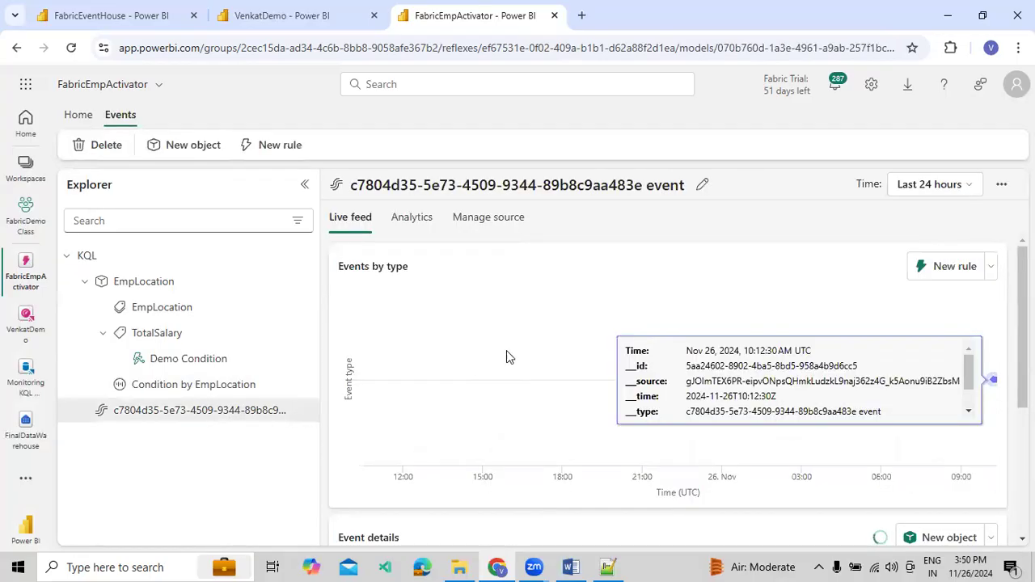
scroll(647, 340, down, 3)
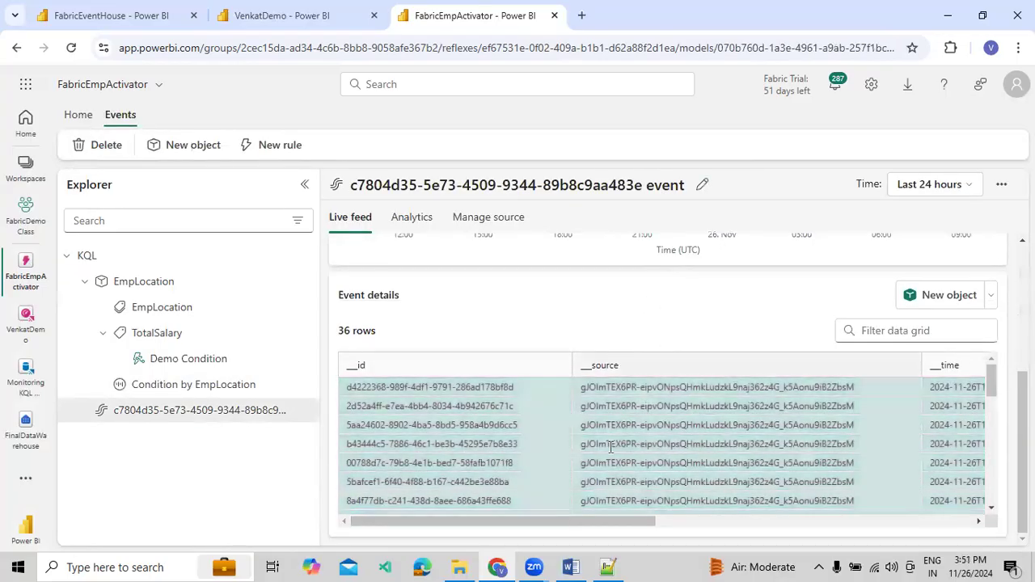
drag(507, 518, 819, 530)
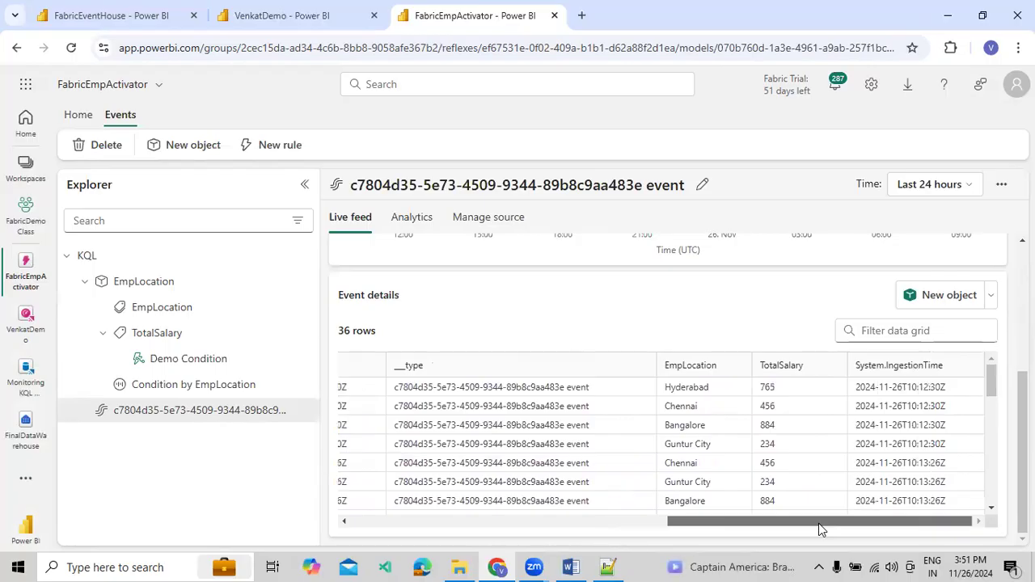
scroll(866, 452, down, 3)
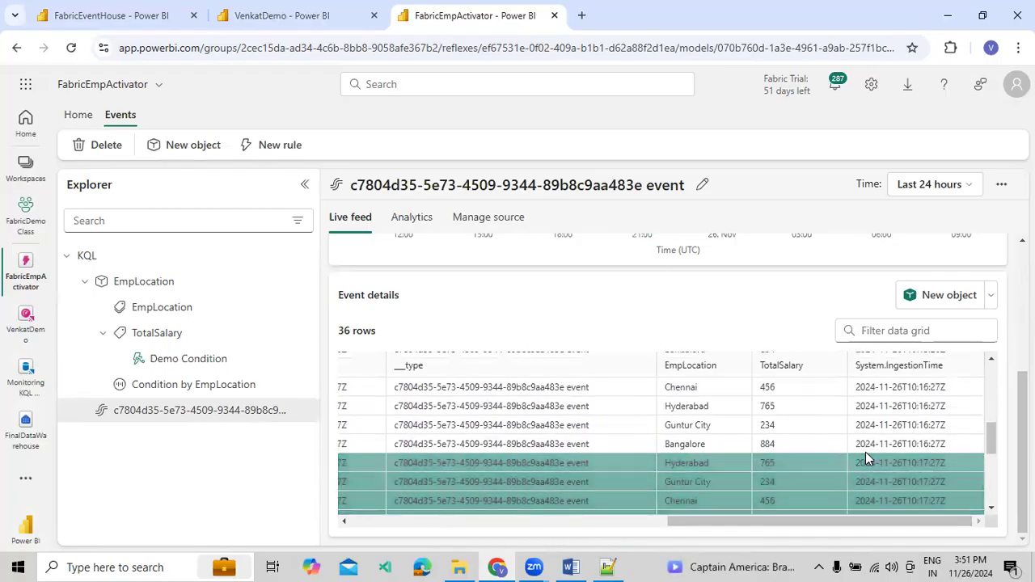
scroll(866, 453, up, 5)
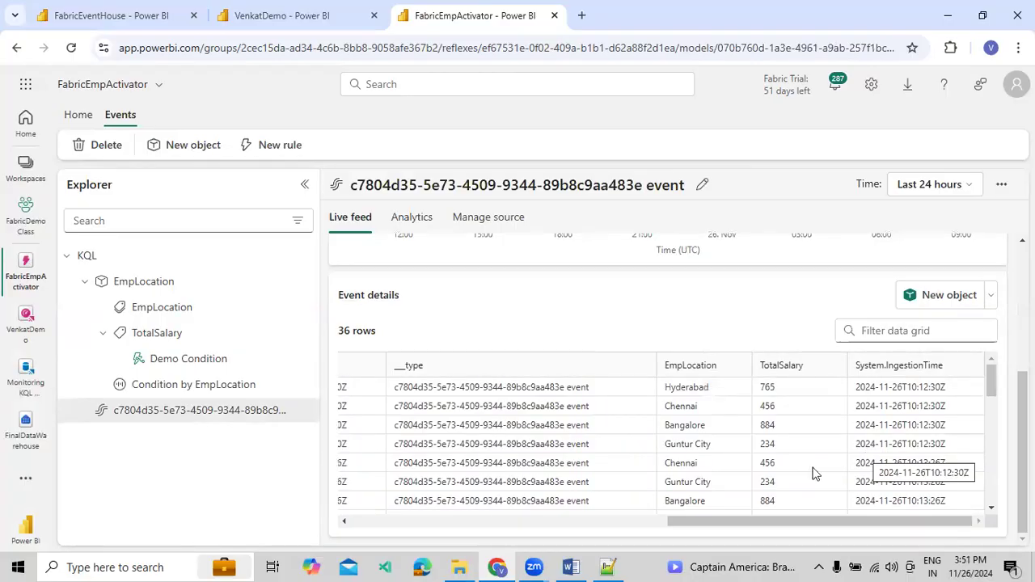
drag(679, 521, 462, 537)
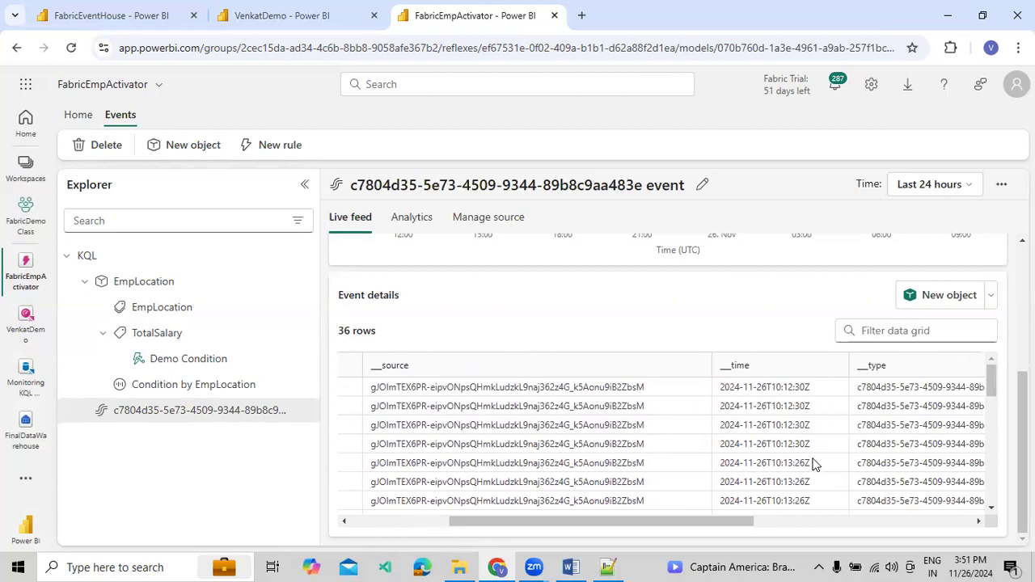
Sort the source event details by __time in descending order and look through the latest rows, including EmpLocation and TotalSalary
scroll(812, 466, down, 1)
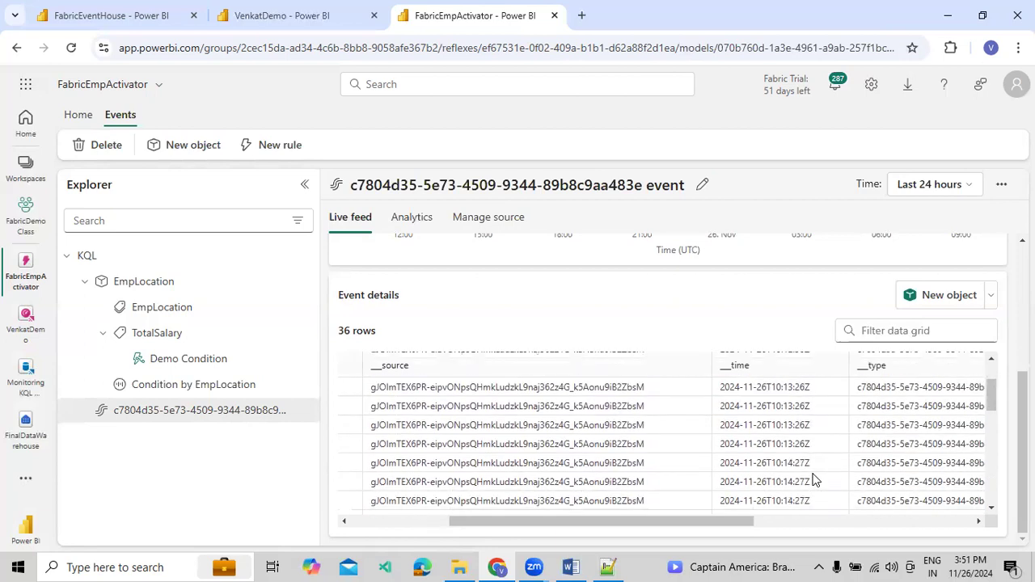
click(834, 366)
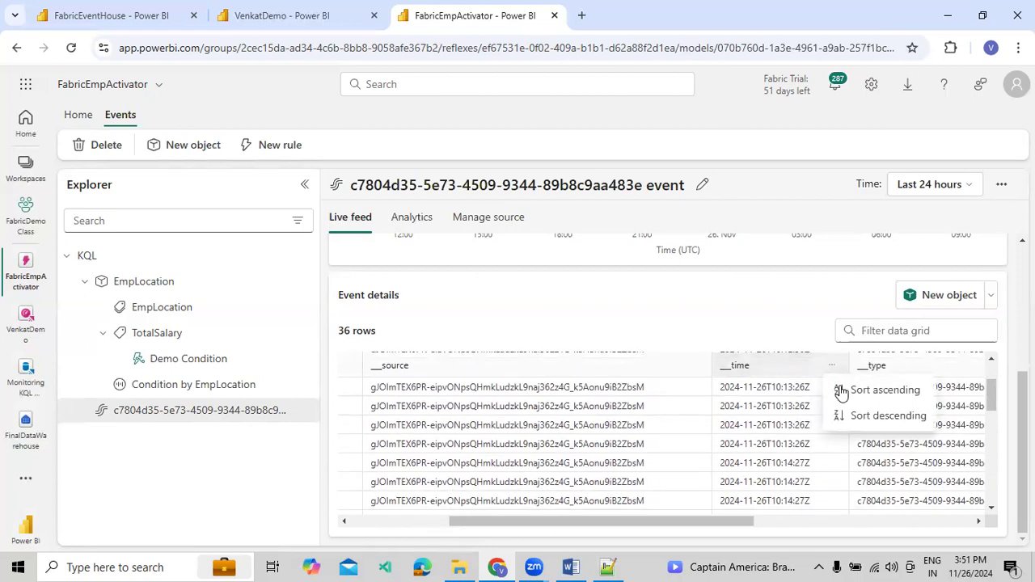
click(846, 416)
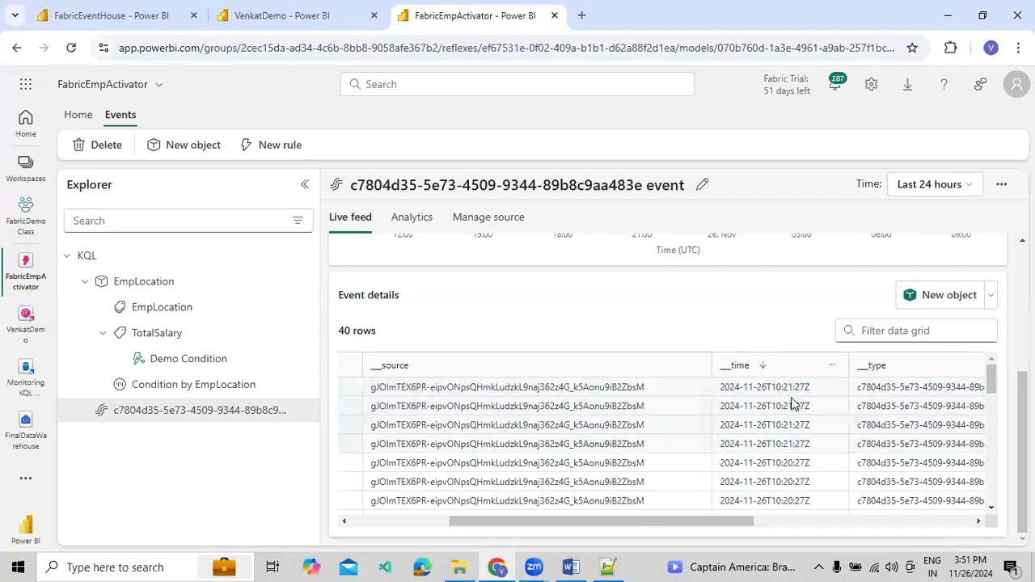
scroll(795, 473, down, 1)
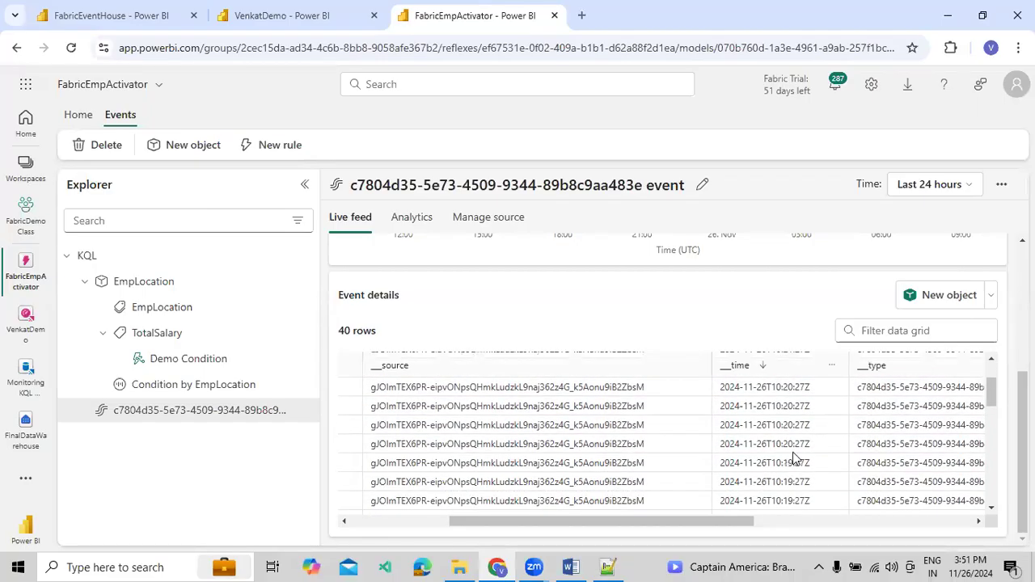
scroll(795, 459, down, 2)
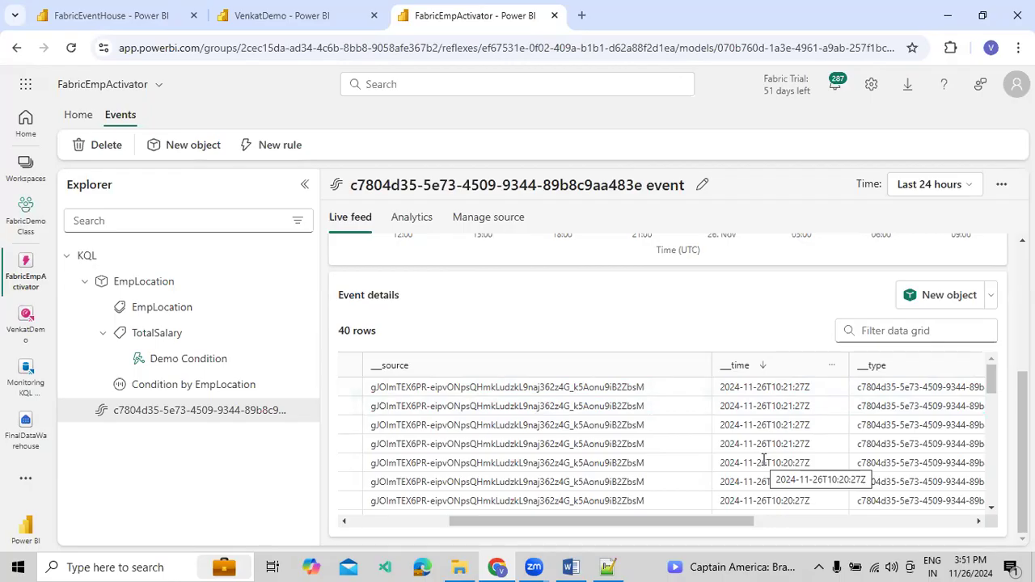
drag(725, 534, 1005, 531)
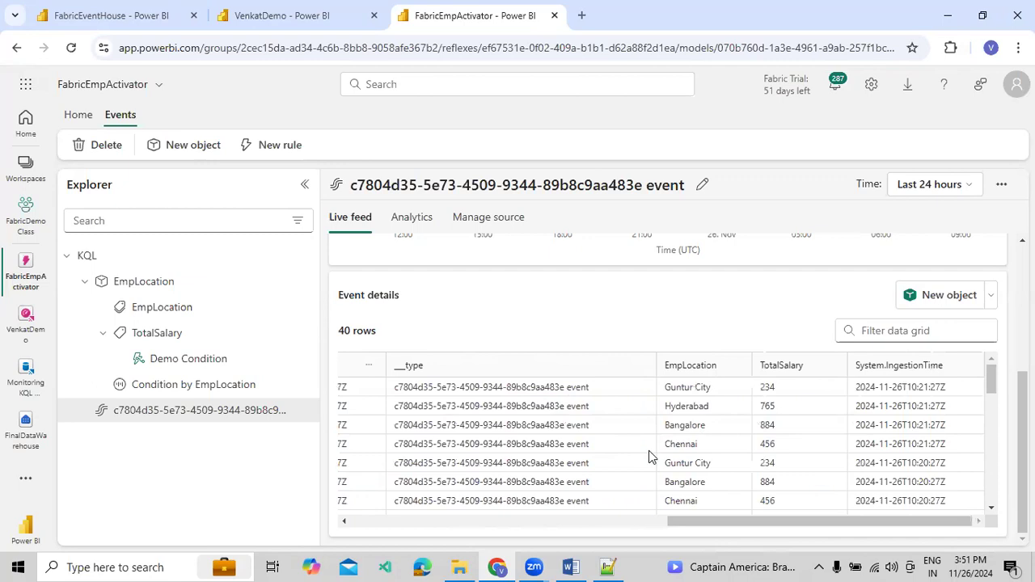
click(477, 523)
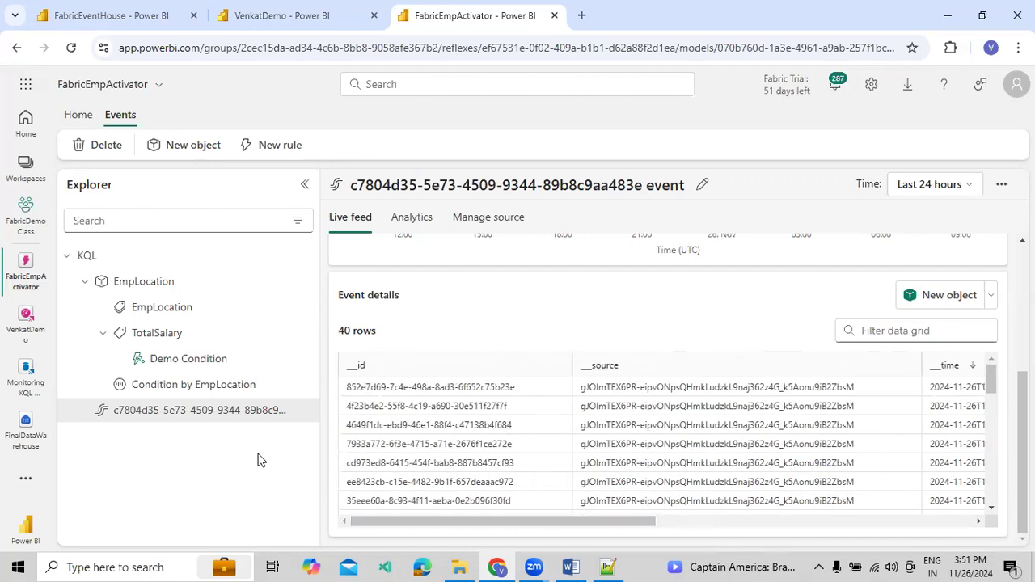
Review the source event's analytics chart and its source details, including the dashboard, Kusto database and query run interval
click(408, 220)
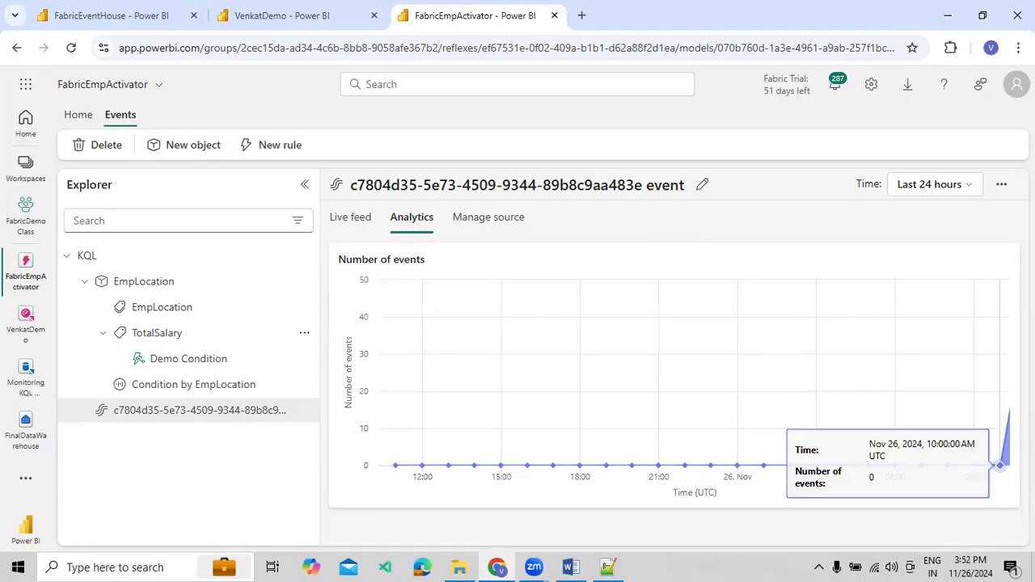
click(495, 215)
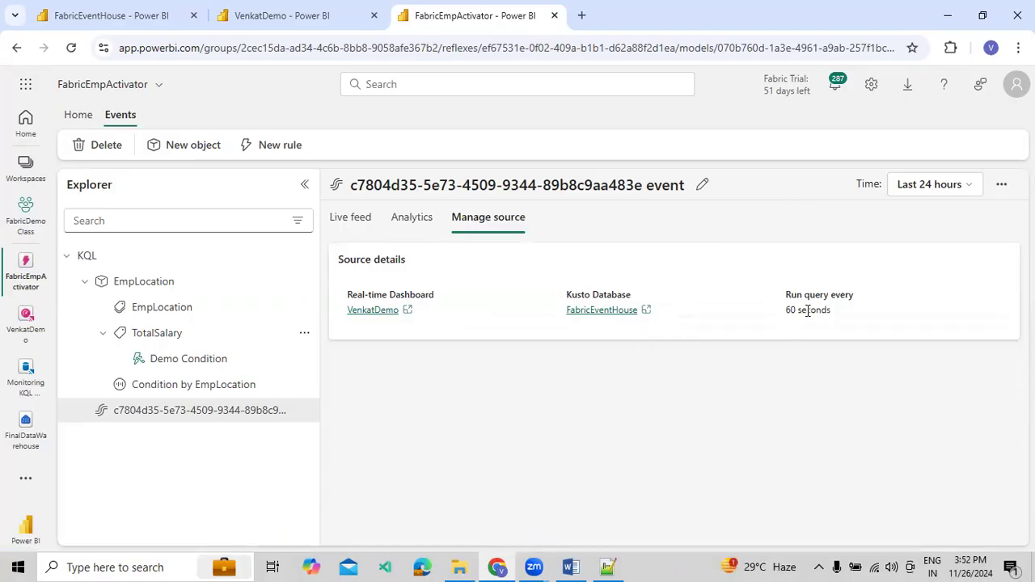
double_click(831, 297)
drag(835, 312, 784, 314)
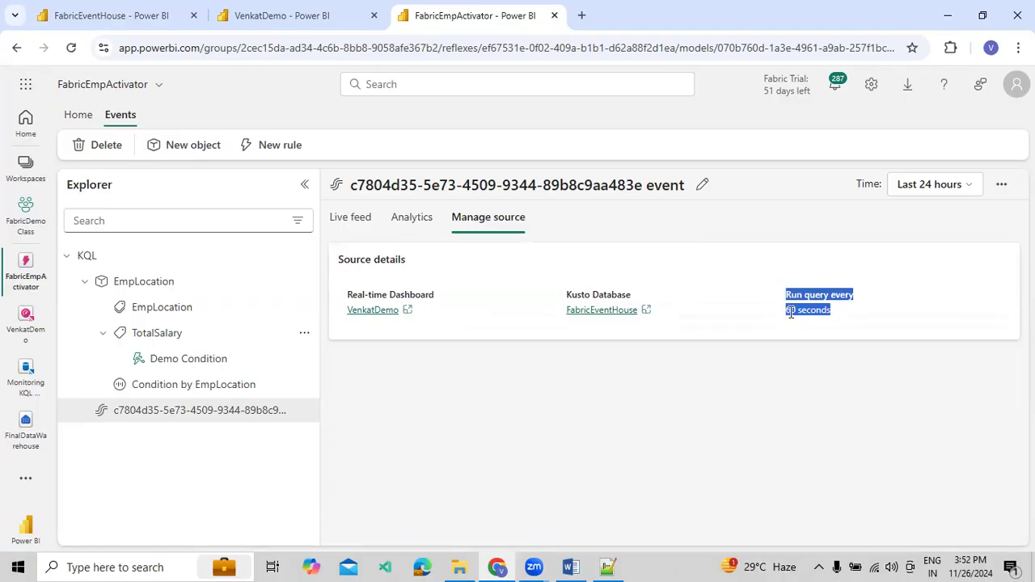
click(789, 315)
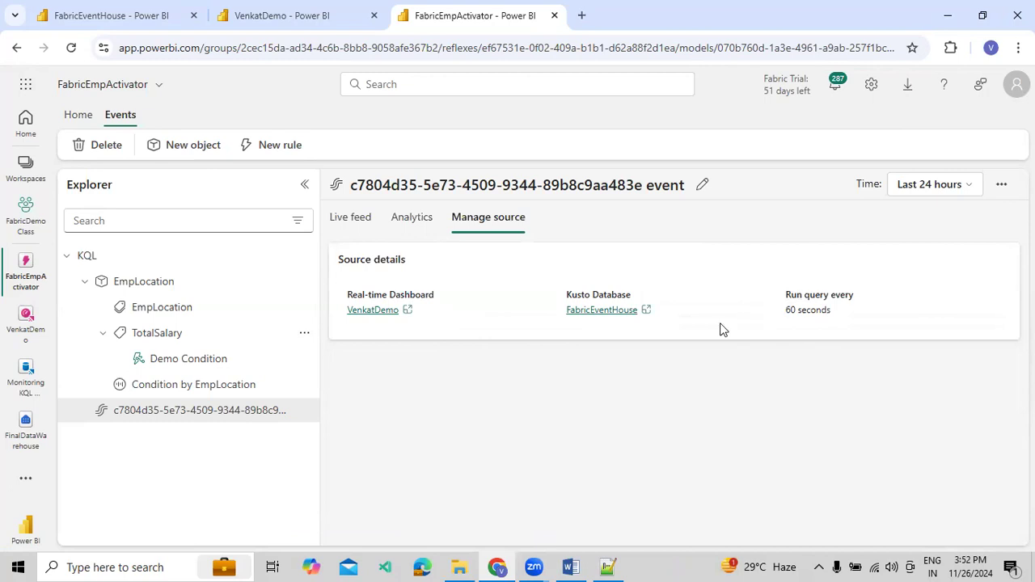
click(413, 225)
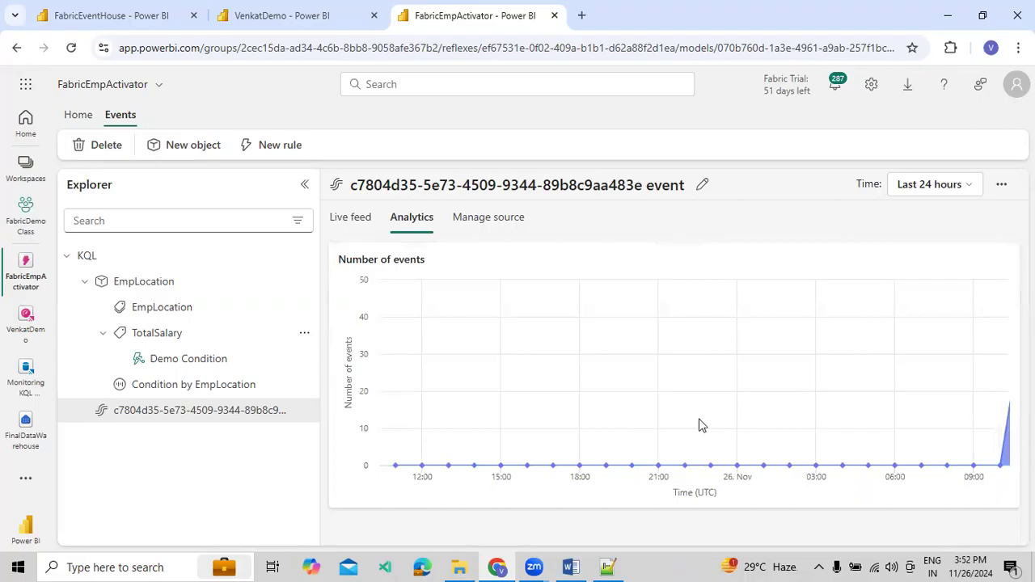
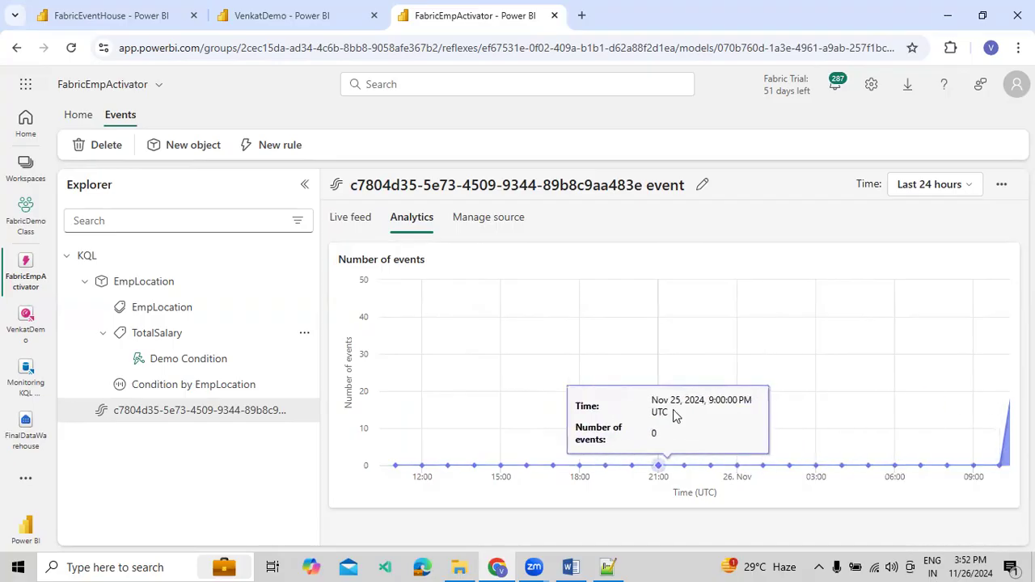
Return to the source event's live feed and look over its events chart and event detail rows again
click(356, 230)
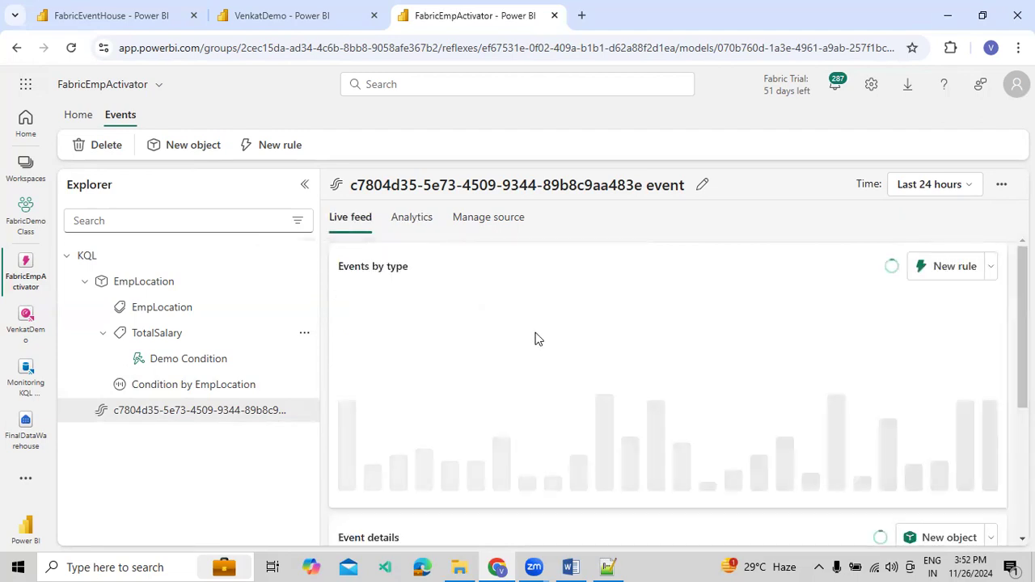
scroll(682, 380, down, 3)
scroll(682, 381, up, 5)
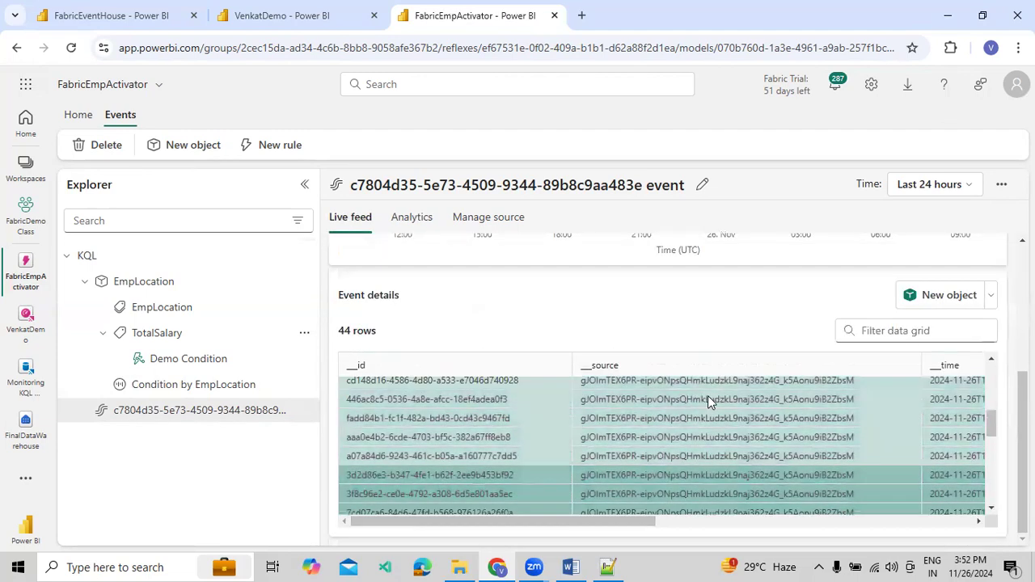
scroll(360, 381, up, 3)
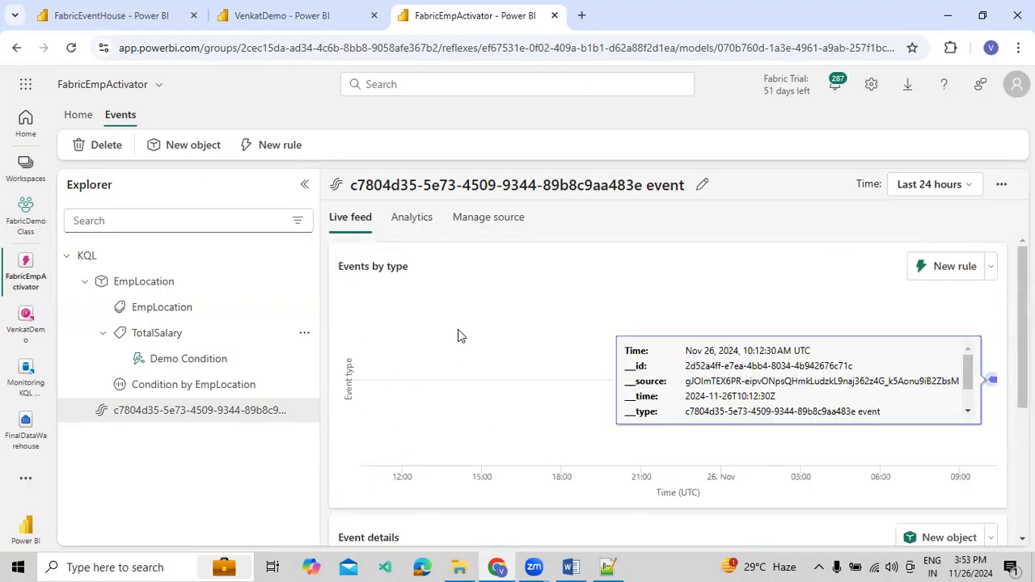
click(75, 114)
click(302, 186)
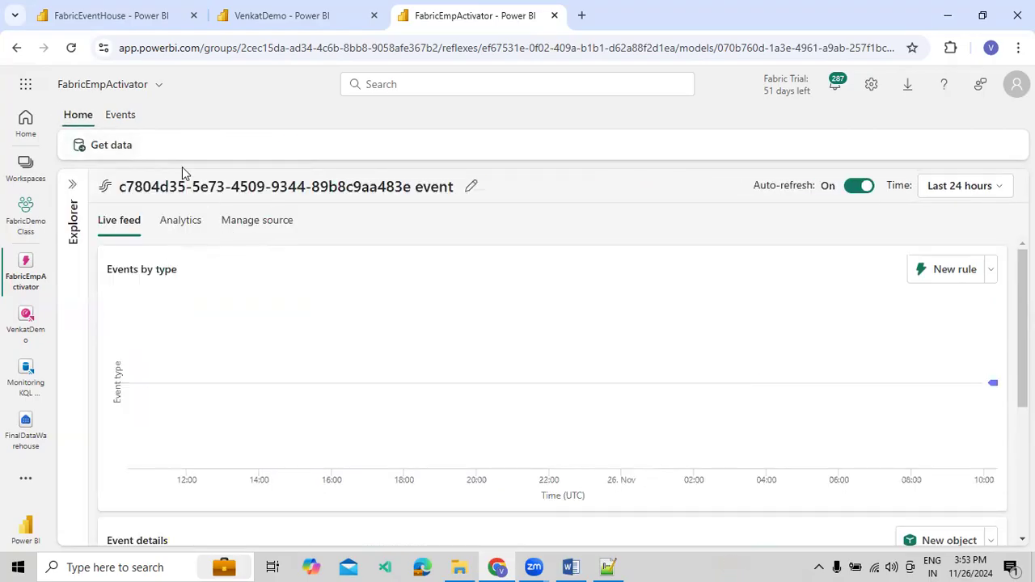
click(126, 119)
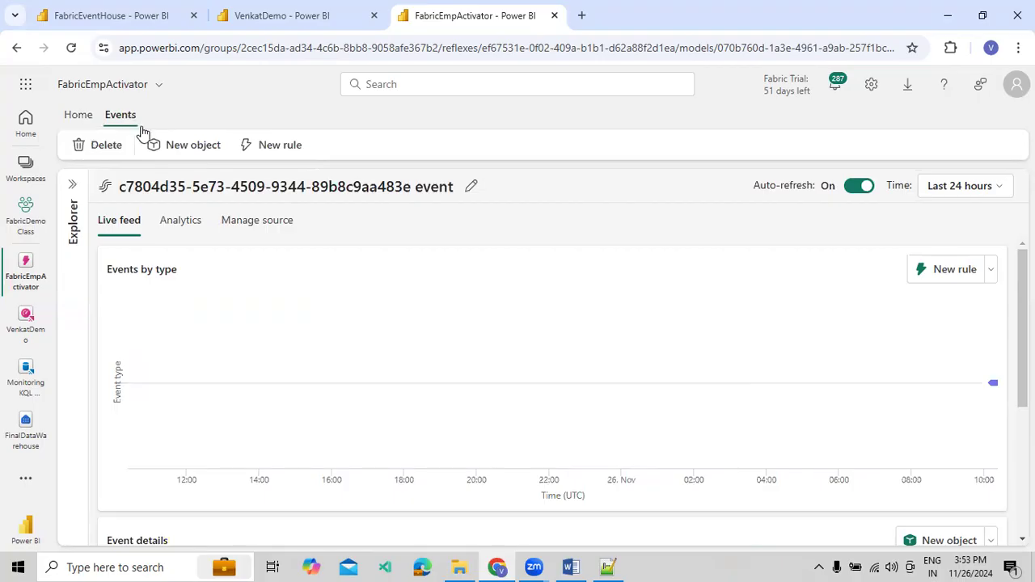
click(72, 184)
Open the Demo Condition rule and view its definition charts with the Explorer and the definition editor closed
click(156, 361)
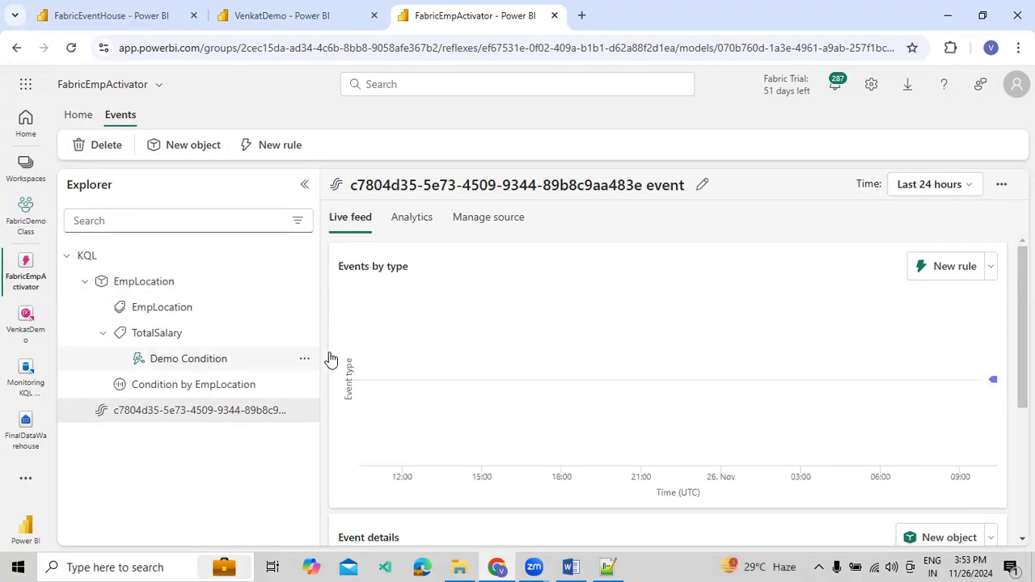
click(303, 189)
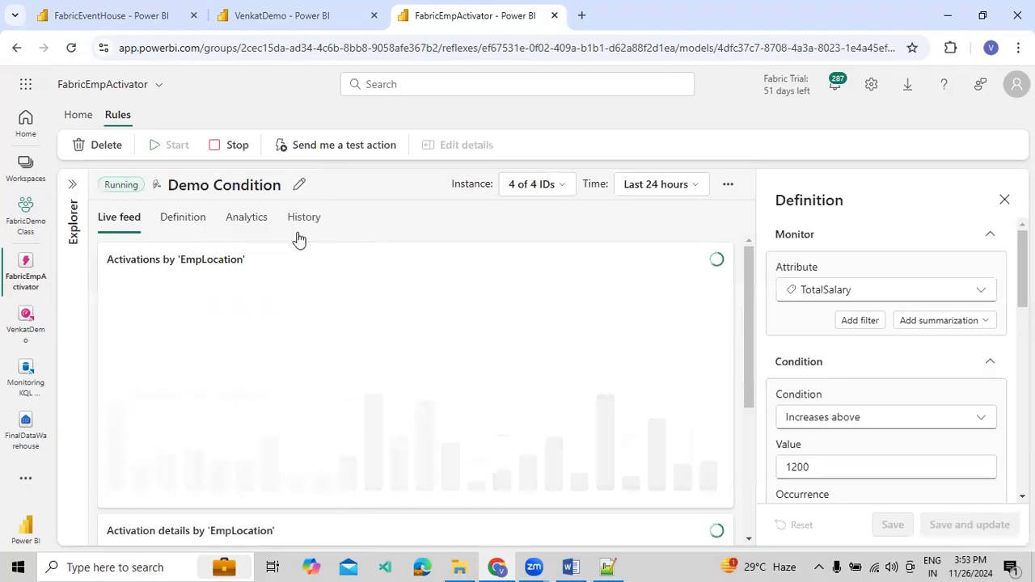
click(1005, 200)
click(181, 230)
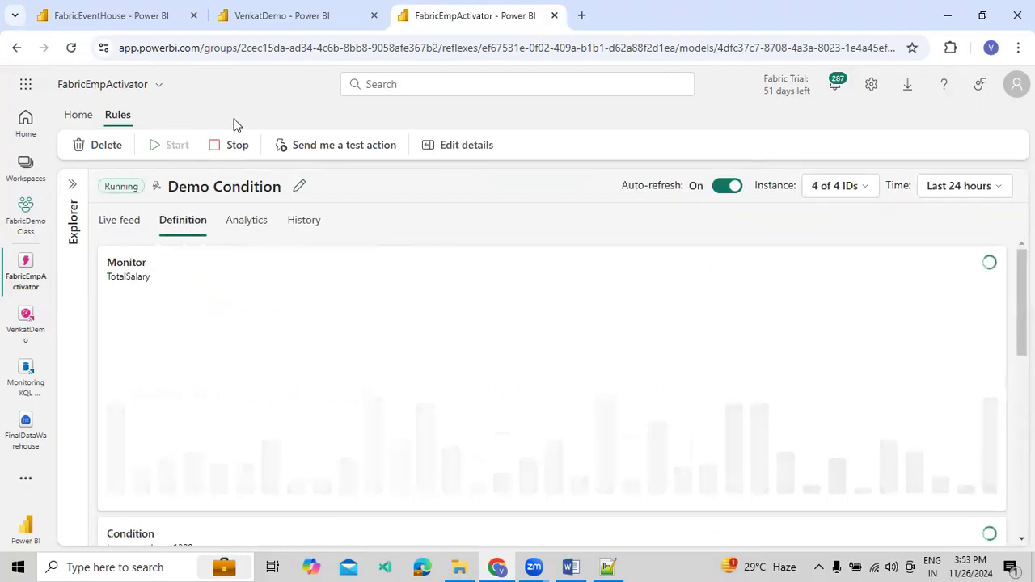
Open the Outlook mailbox from the Microsoft 365 apps and bring it into view
click(26, 88)
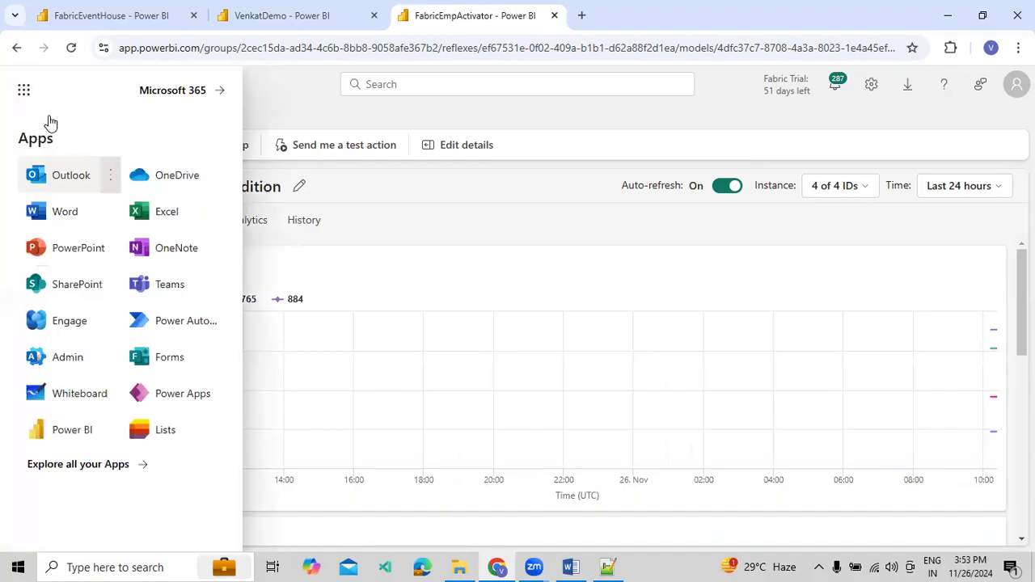
click(50, 188)
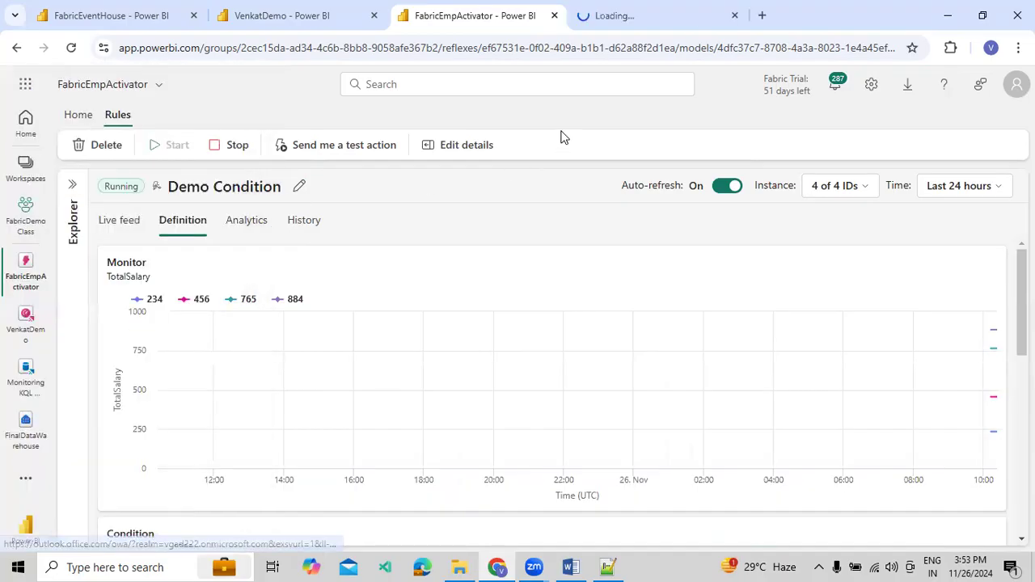
click(665, 24)
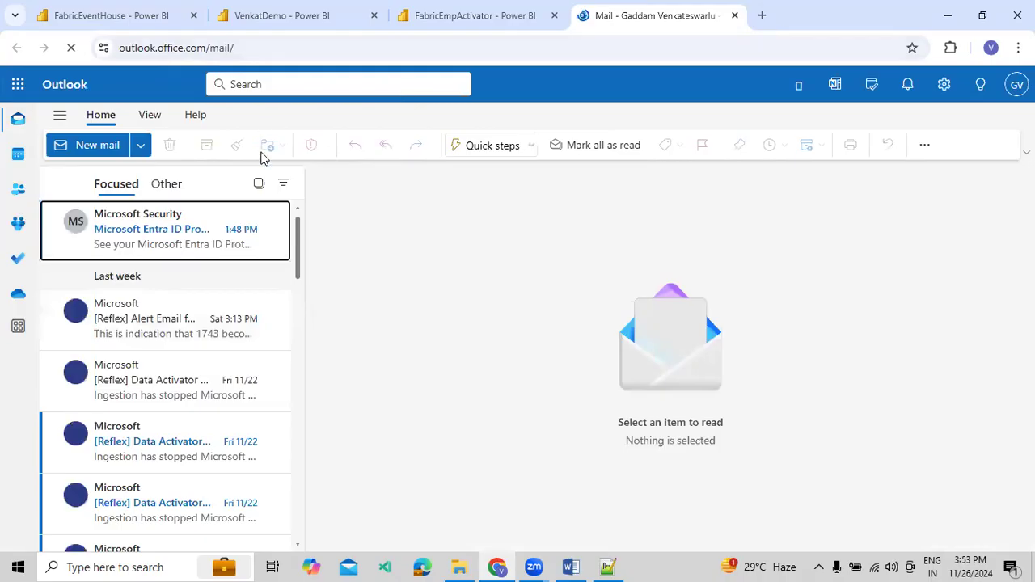
Switch to the VenkatDemo dashboard and dismiss the alert creation summary
click(273, 28)
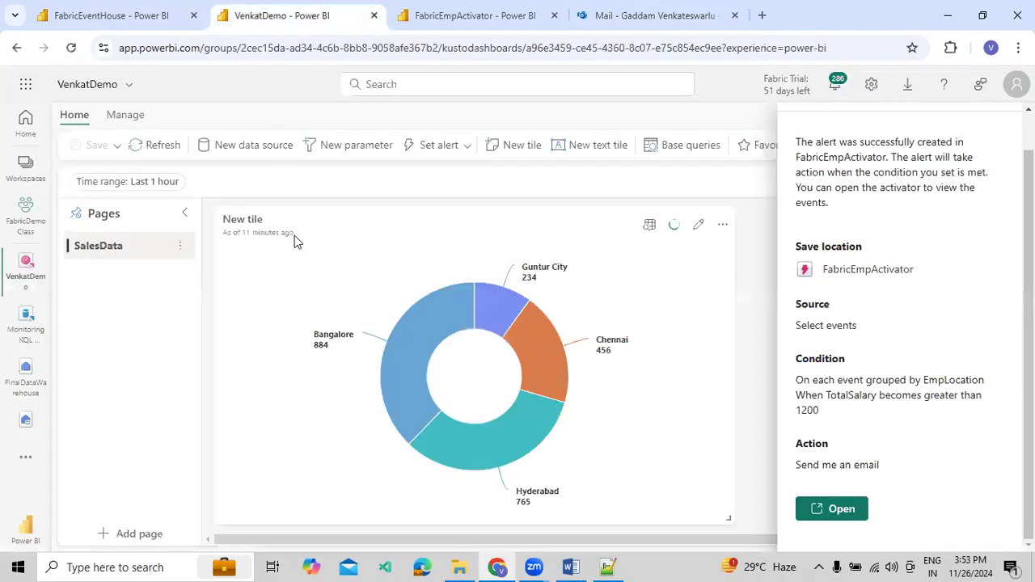
scroll(935, 235, up, 2)
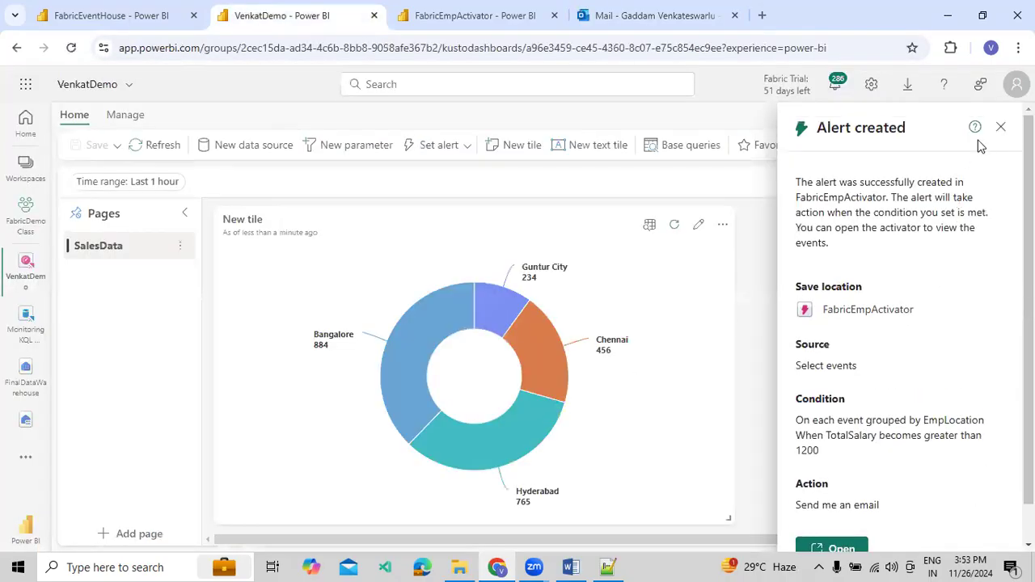
click(1001, 127)
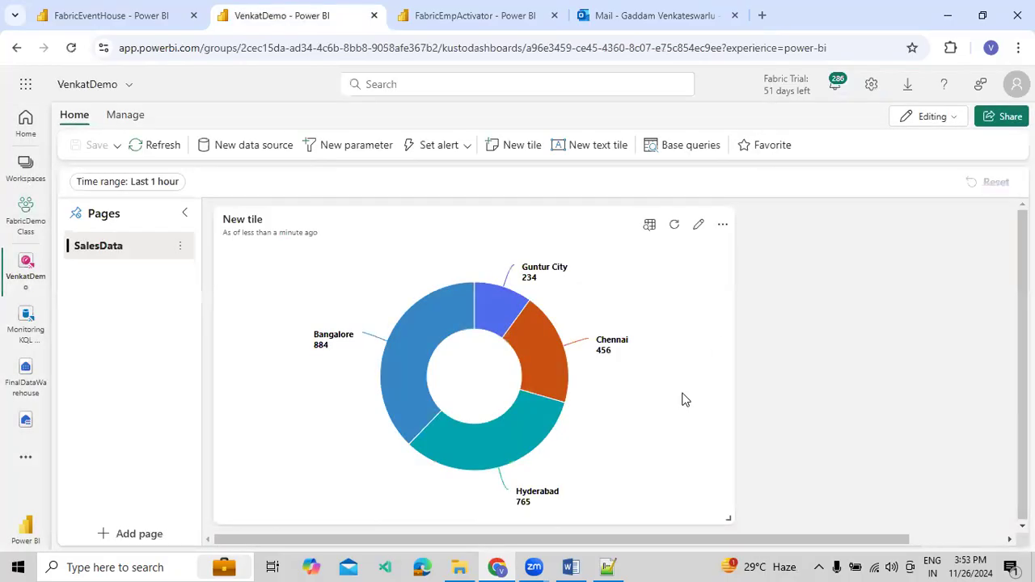
In the FabricEventHouse queryset, move the Chennai row to the end of the Employee inline ingest list, putting the Bangalore row first
click(89, 15)
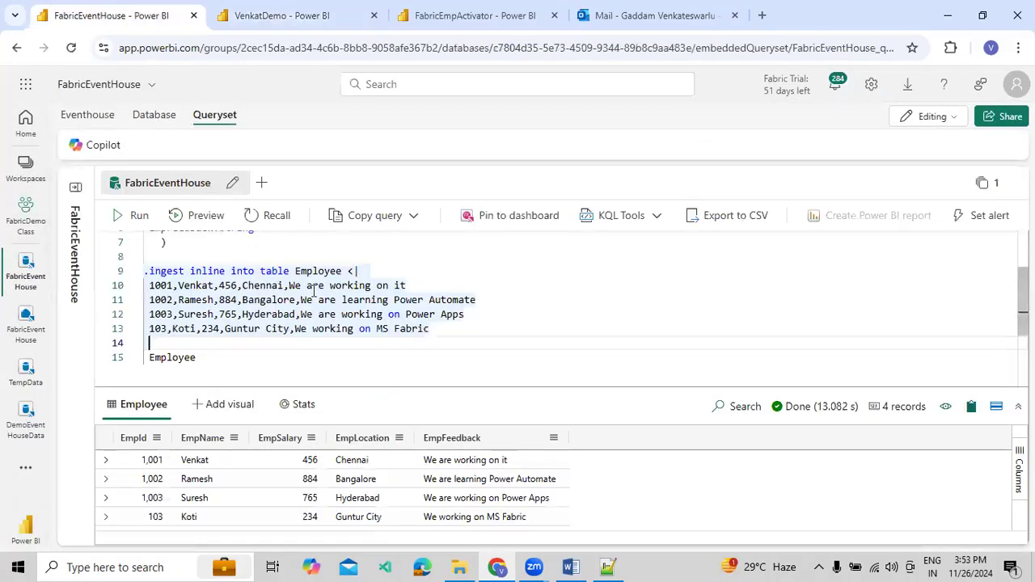
click(280, 286)
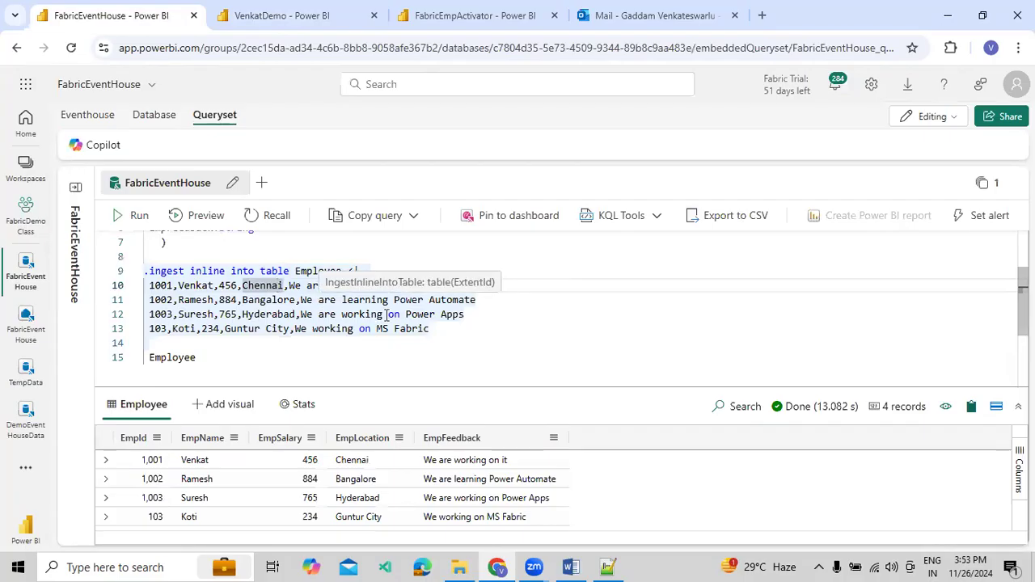
click(431, 258)
drag(406, 286, 149, 287)
key(ctrl+c)
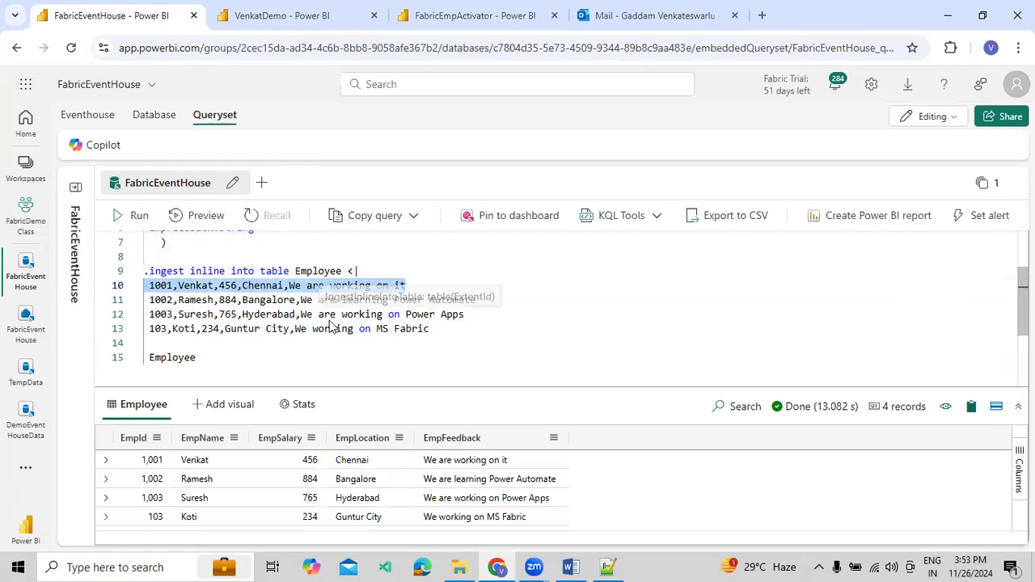
key(Delete)
click(463, 336)
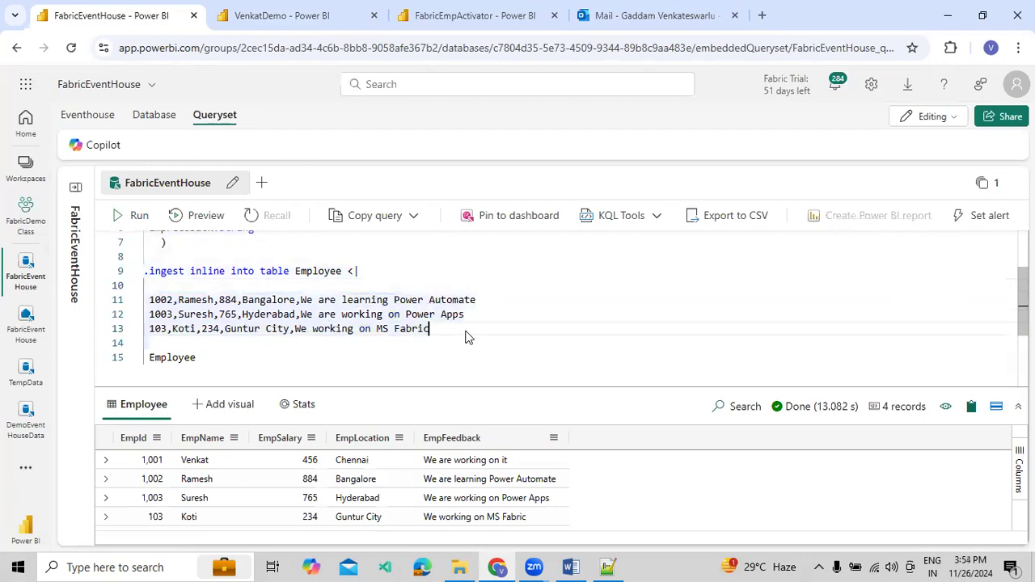
key(Return)
key(ctrl+v)
click(329, 288)
key(BackSpace)
Run the inline ingest into Employee with only the Bangalore row, salary 884, to add that record again
double_click(228, 286)
drag(475, 285, 143, 272)
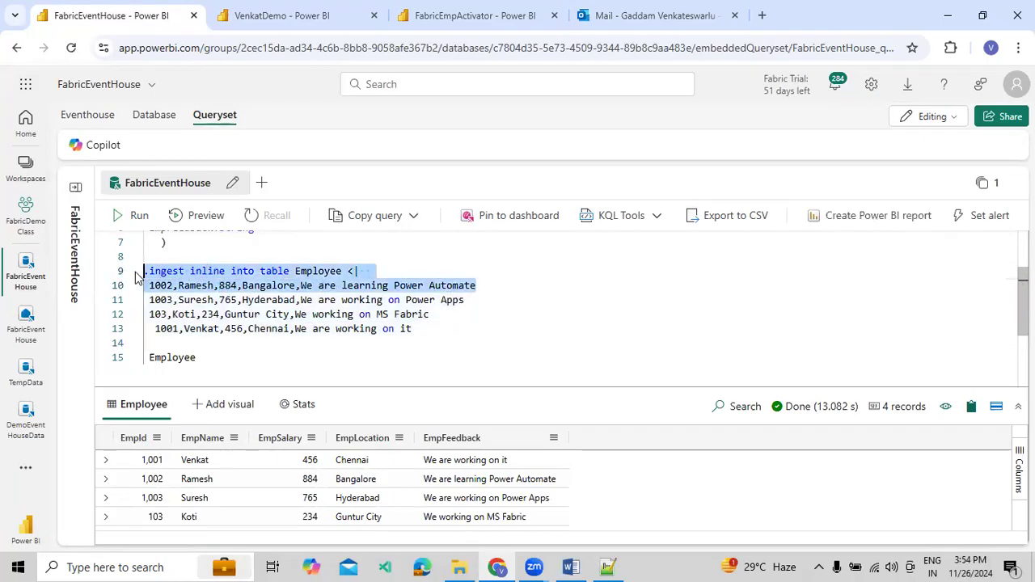
click(137, 216)
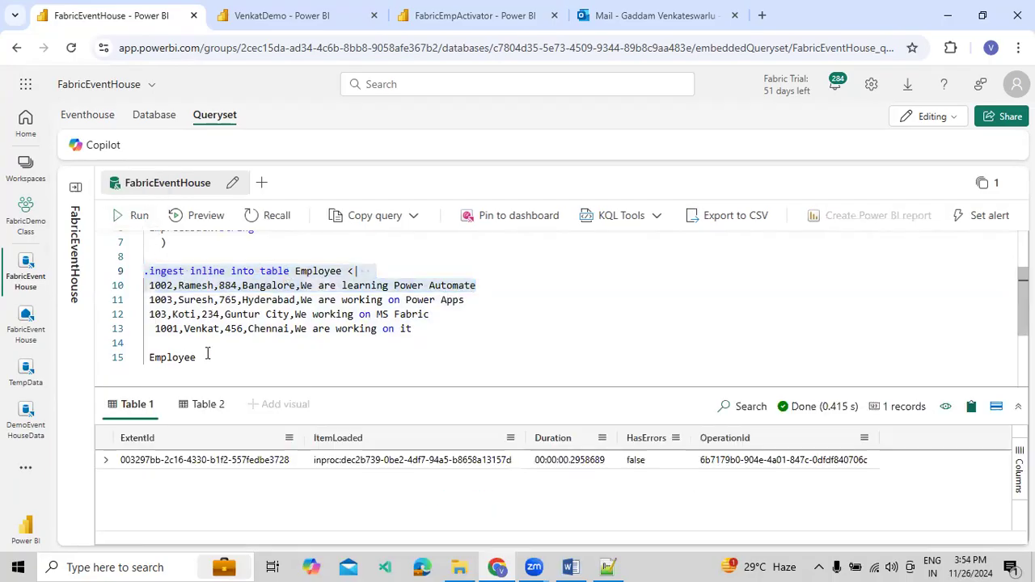
Query the Employee table and enlarge the results area to review all of its records
drag(202, 357, 147, 357)
click(132, 214)
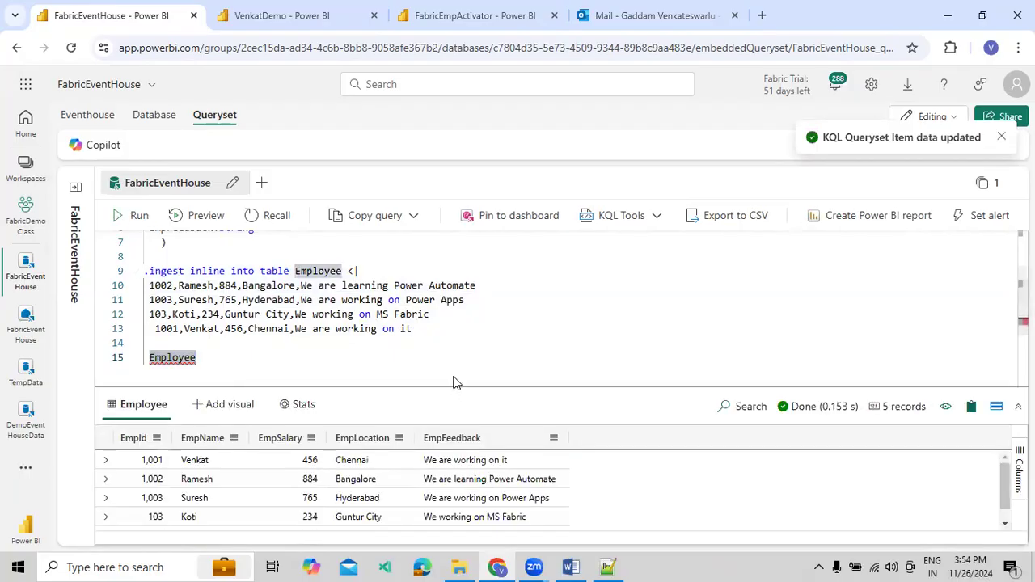
drag(456, 387, 468, 322)
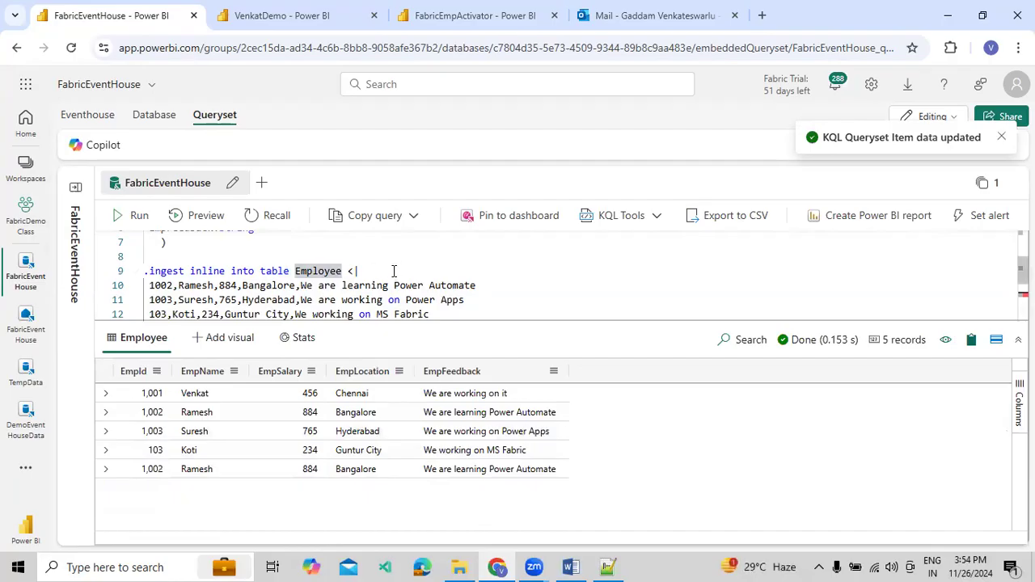
scroll(394, 271, down, 1)
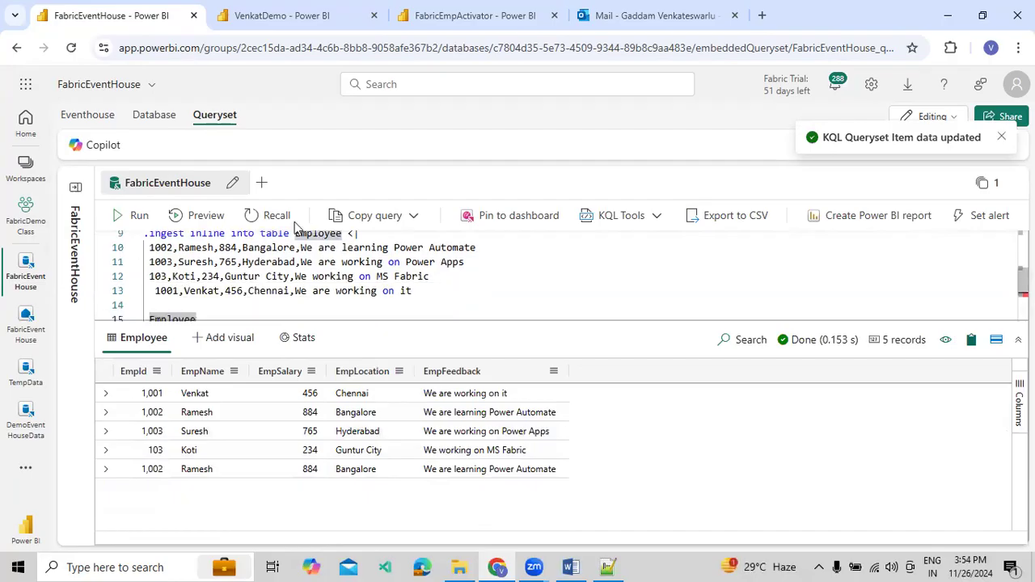
scroll(279, 249, down, 2)
Check the location totals on the VenkatDemo dashboard tile against the Demo Condition definition in FabricEmpActivator
click(280, 23)
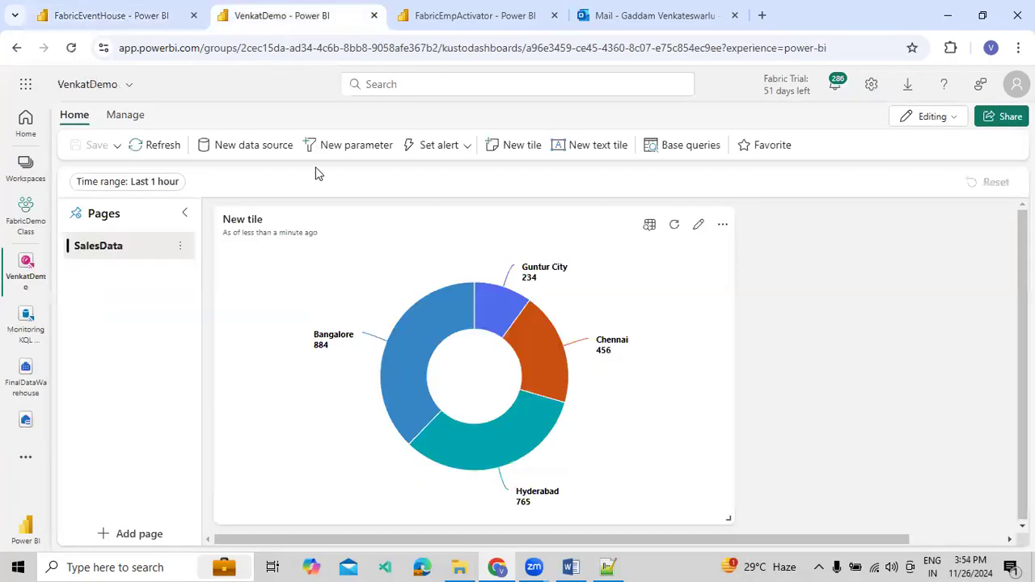
mouse_move(300, 434)
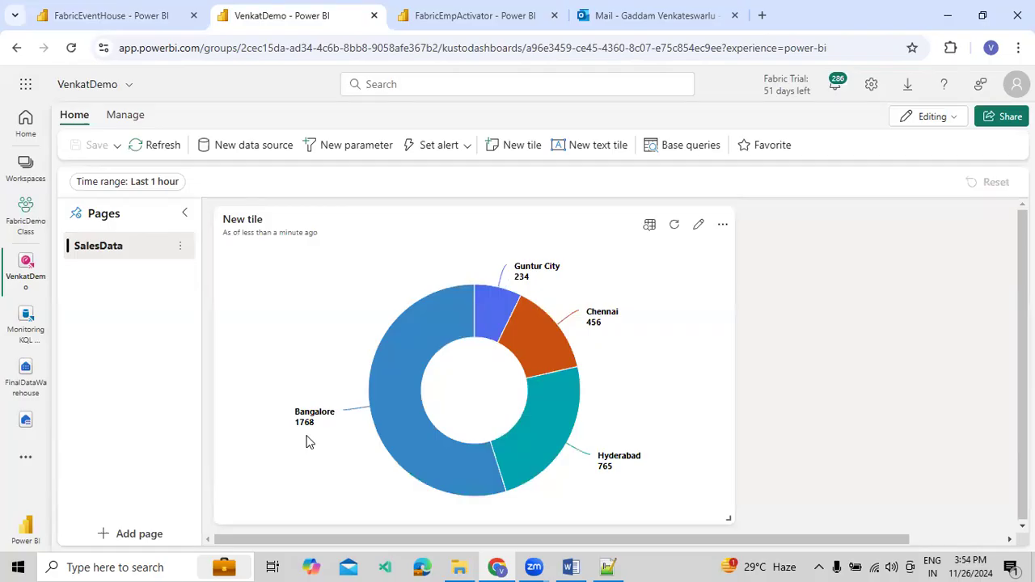
click(454, 29)
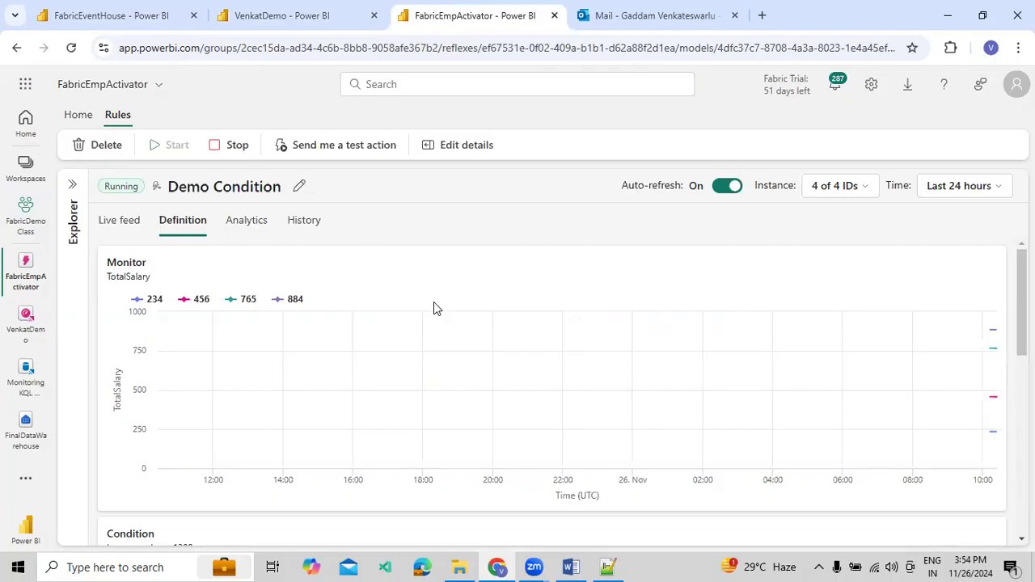
mouse_move(521, 344)
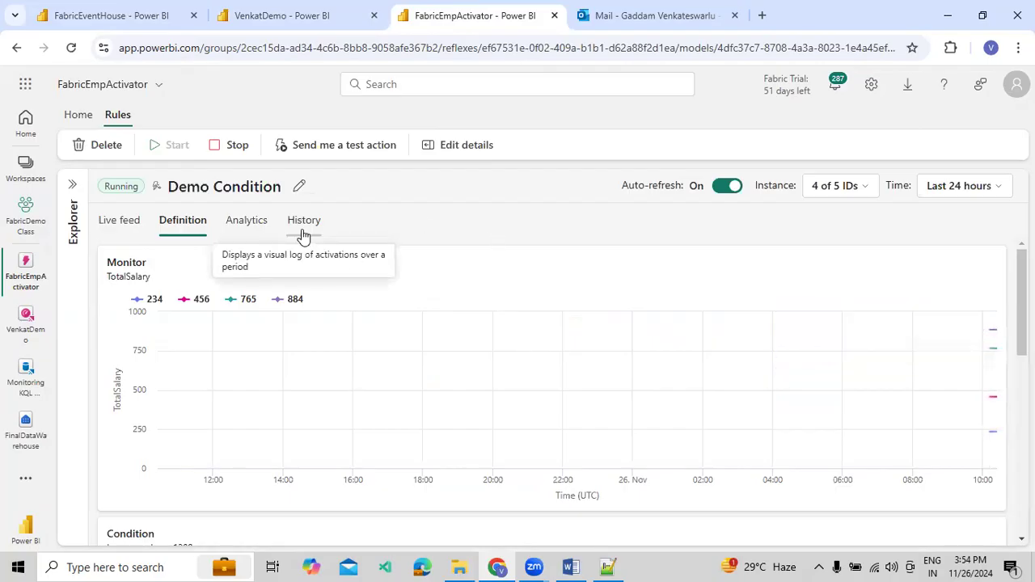
click(273, 20)
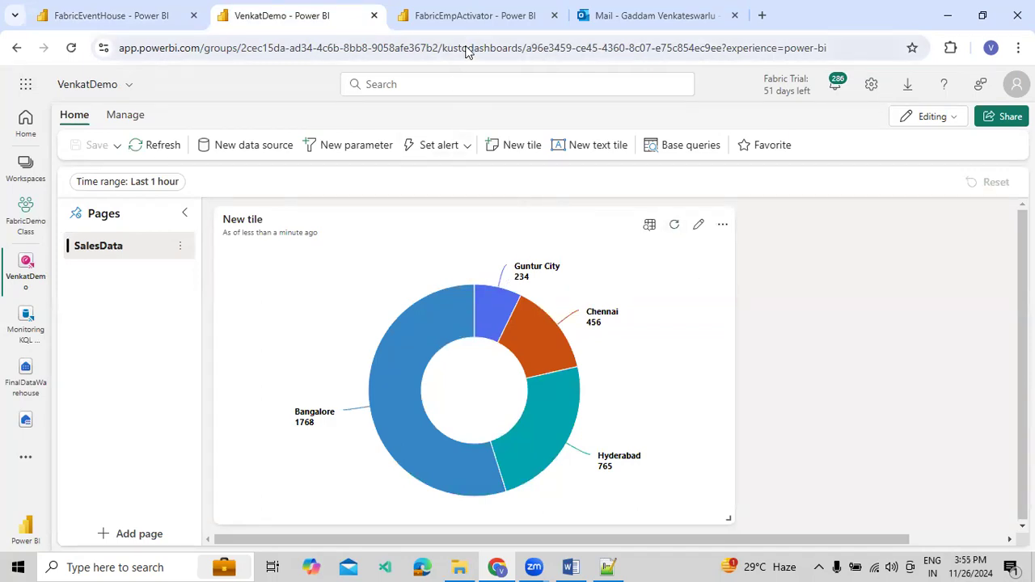
click(475, 16)
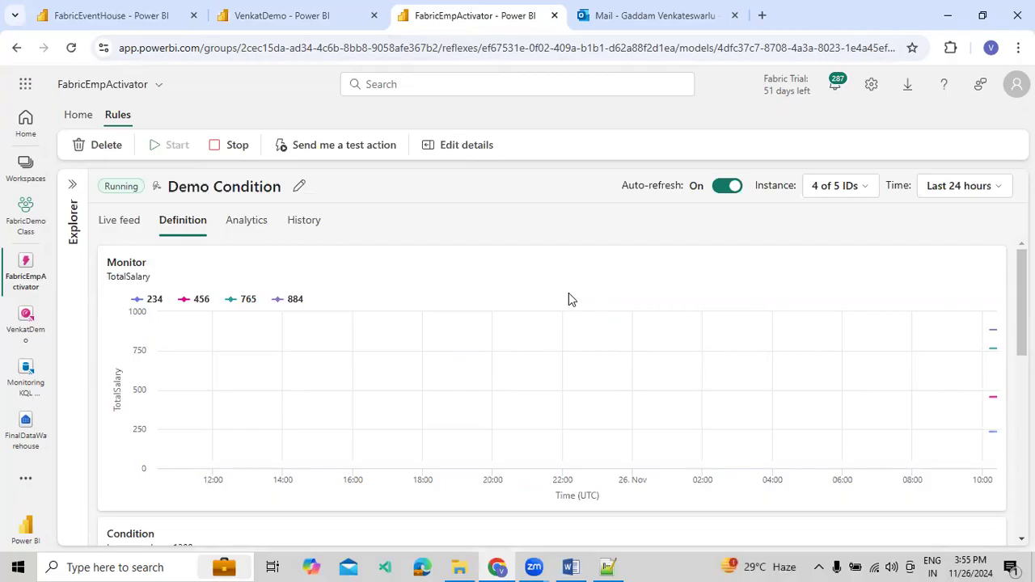
In Outlook, read the "[Reflex] Alert Email from Sales Dashboard" message, including its trigger time and TotalSalary, and compare it with the VenkatDemo tile
click(700, 23)
click(205, 227)
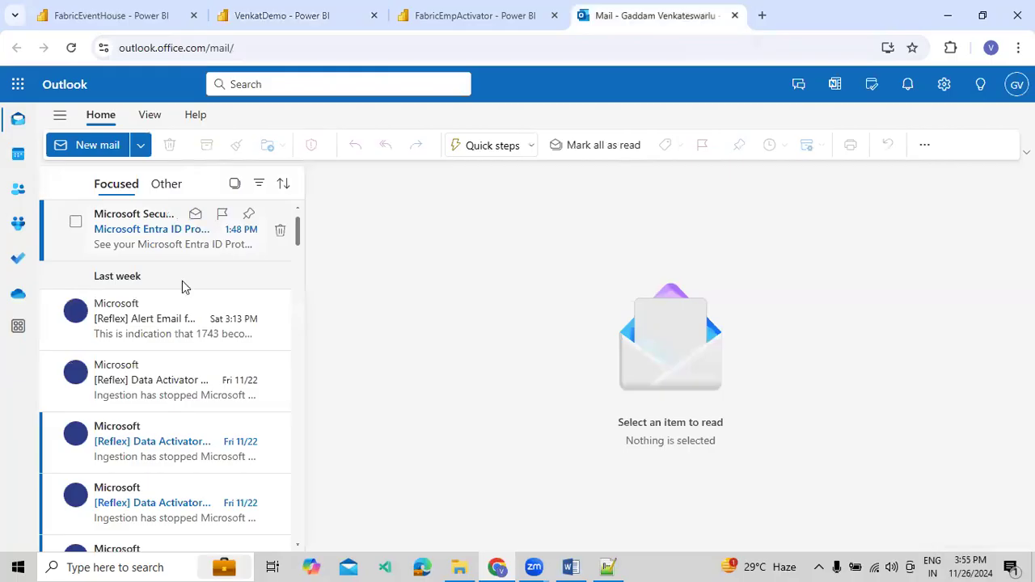
click(178, 321)
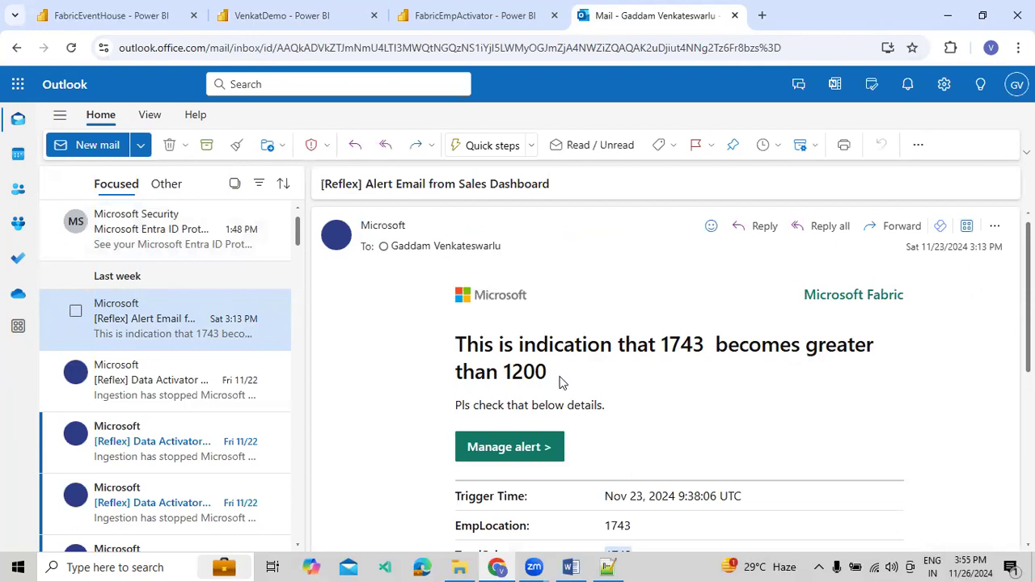
scroll(562, 382, down, 2)
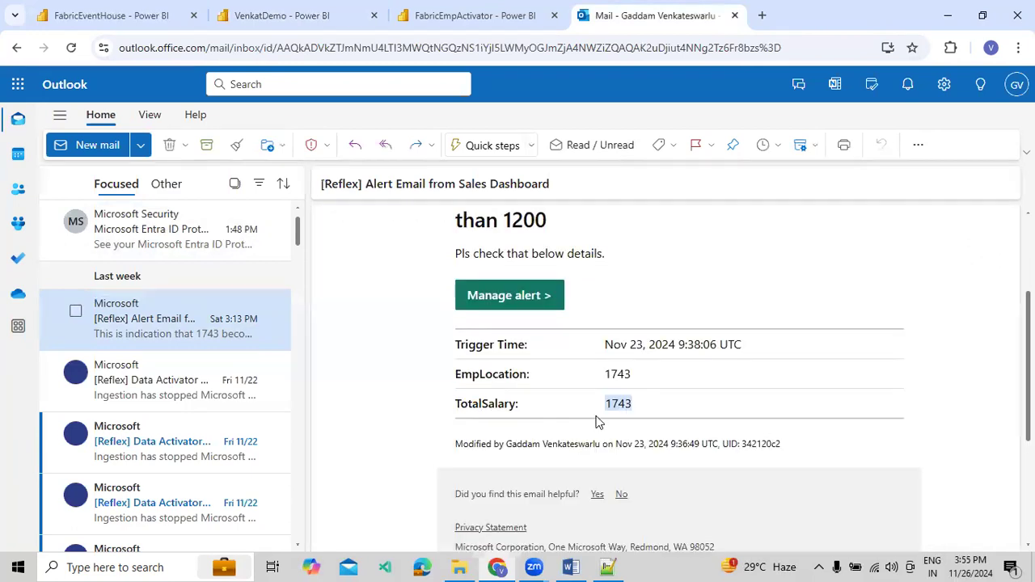
scroll(596, 409, up, 1)
scroll(590, 347, up, 1)
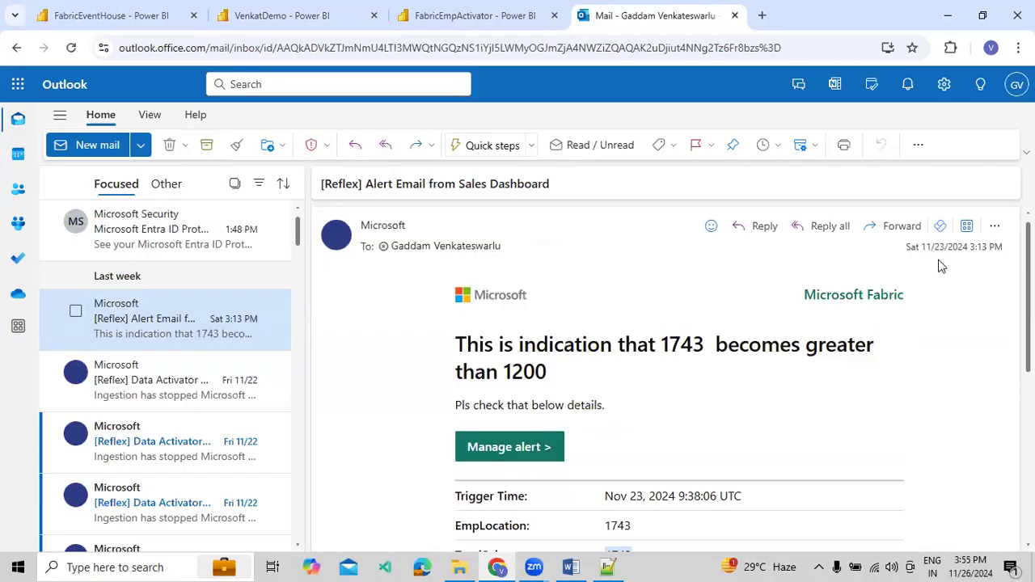
click(254, 29)
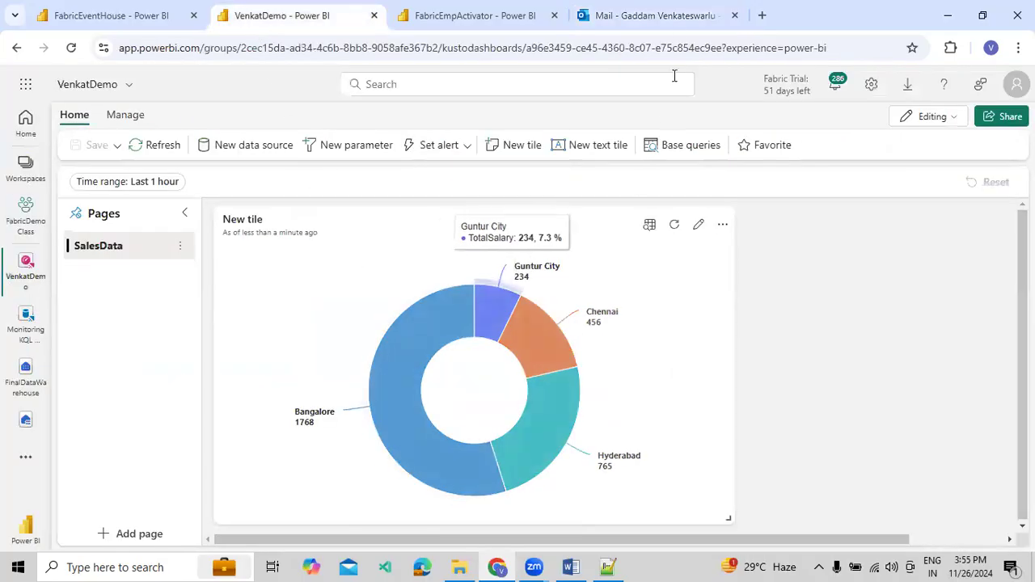
click(671, 17)
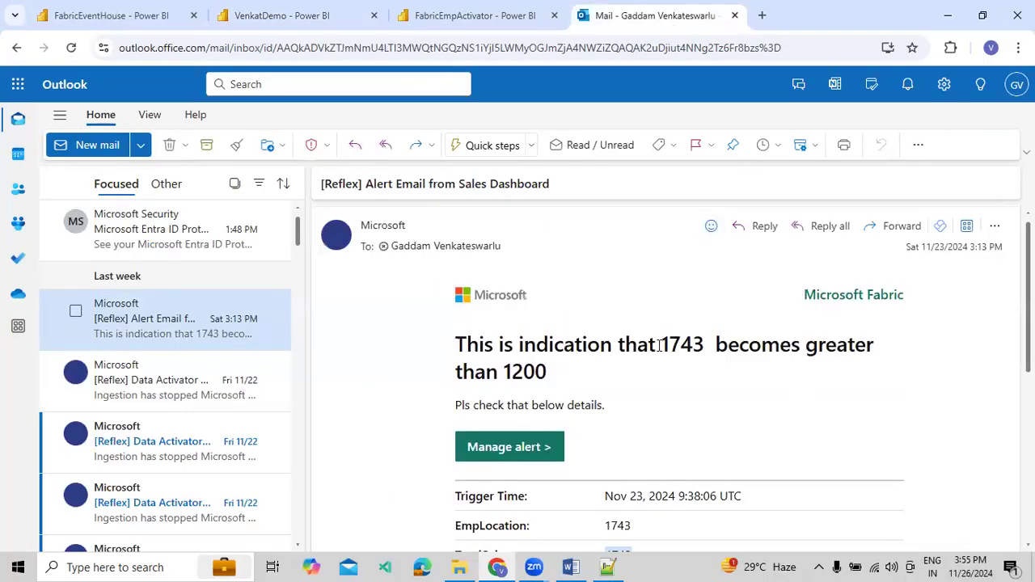
Open the "[Reflex] Alert Email from Sales Dashboard" message in its own window and read its headline, message text and activation details
scroll(526, 343, down, 3)
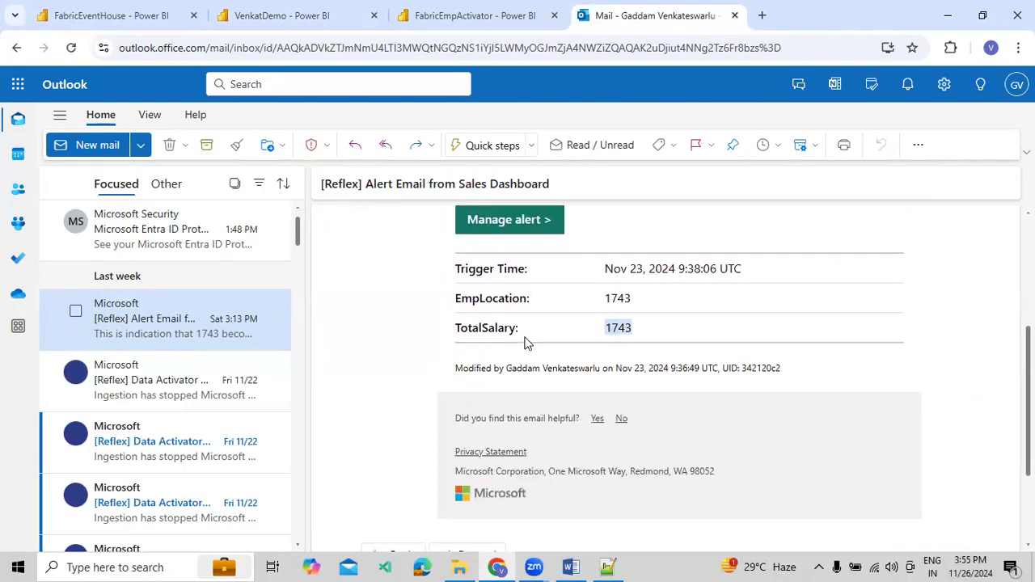
scroll(524, 343, up, 1)
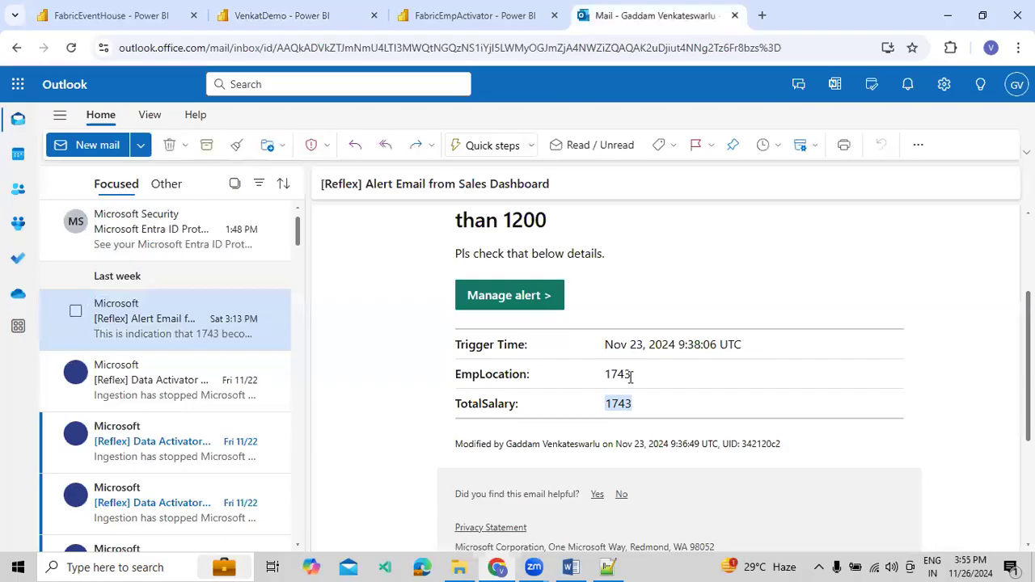
scroll(633, 378, up, 2)
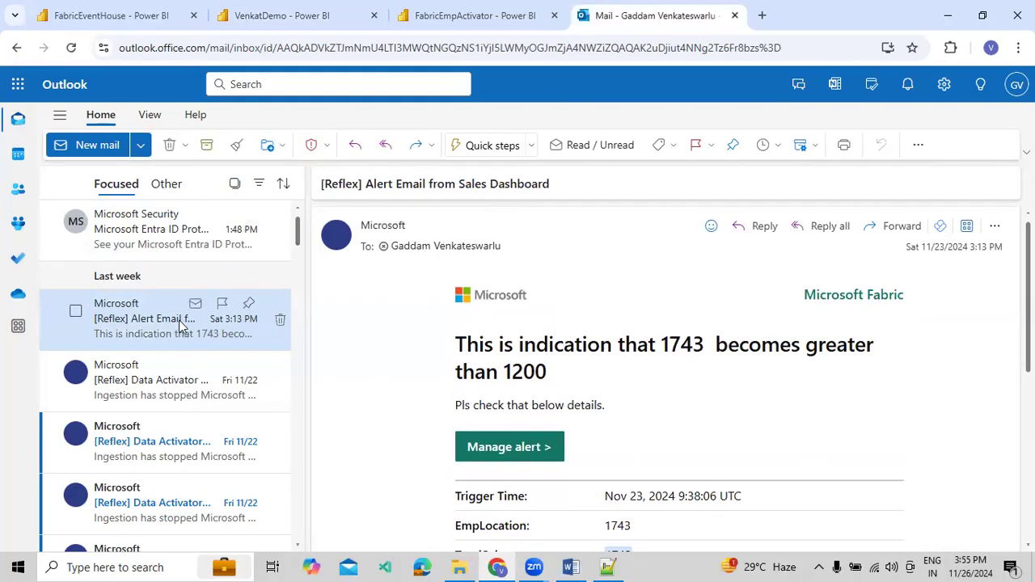
double_click(202, 324)
click(707, 29)
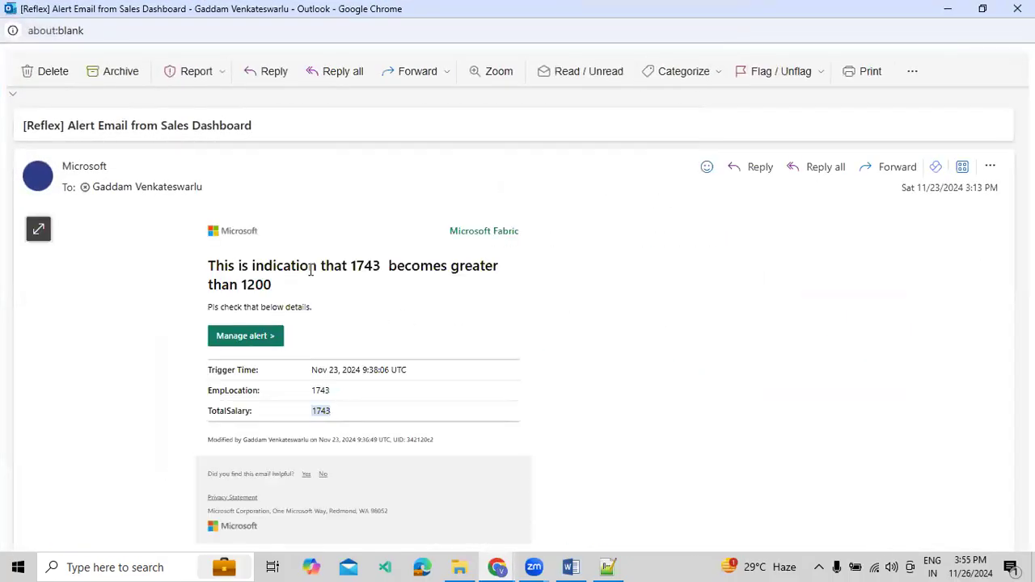
drag(334, 266, 408, 267)
drag(309, 288, 199, 273)
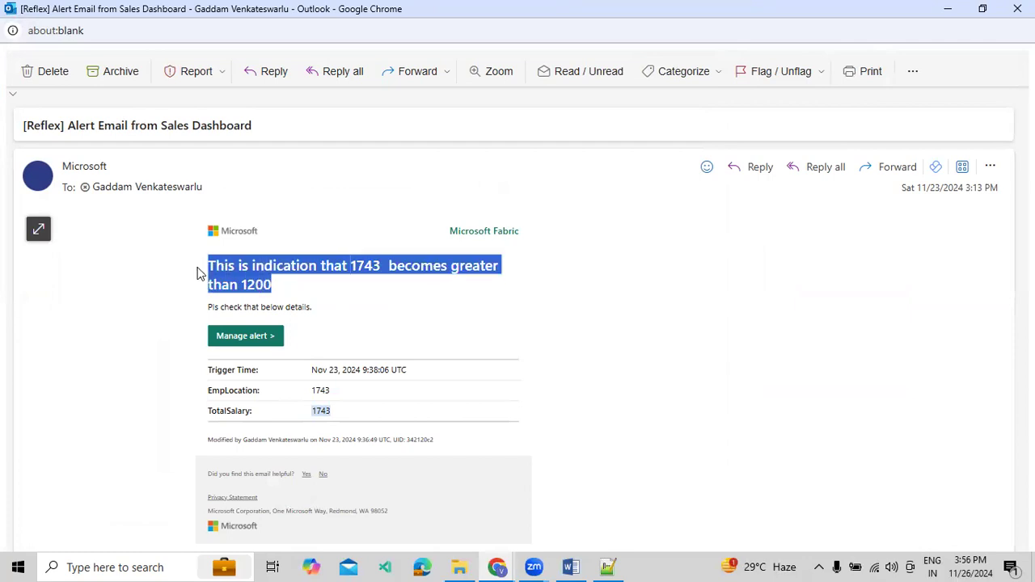
drag(237, 307, 304, 306)
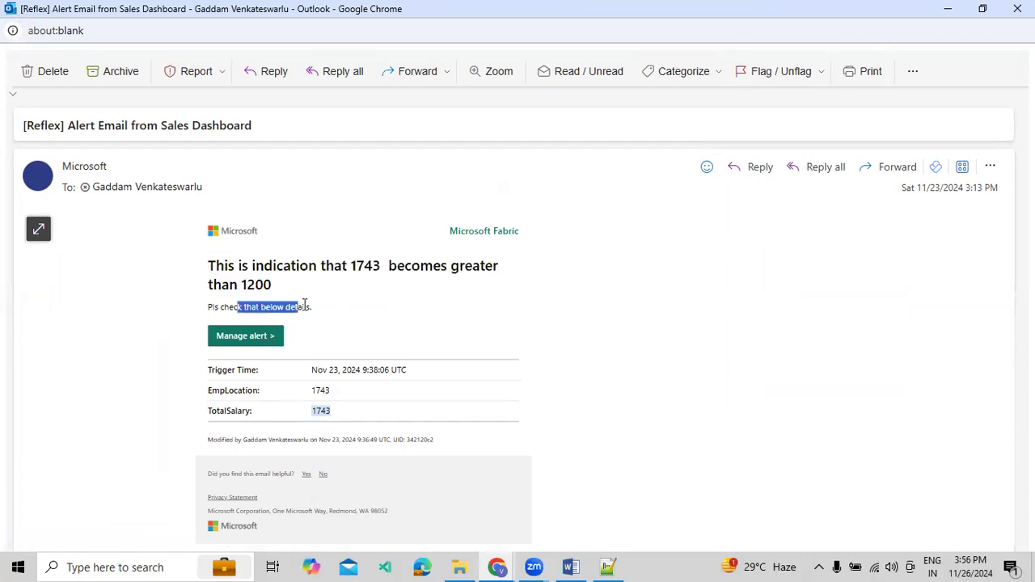
click(258, 390)
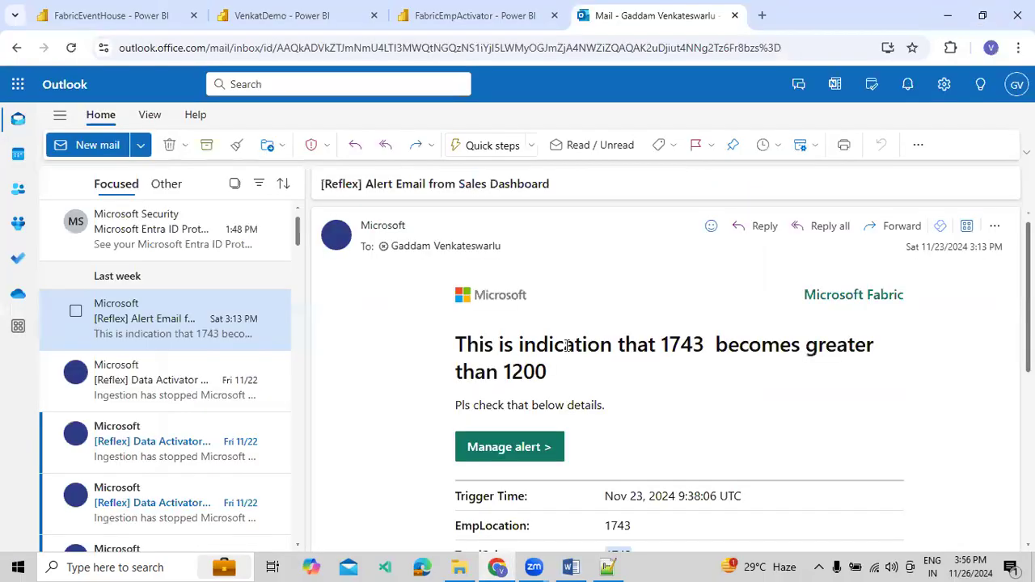
Compare the location totals on the VenkatDemo dashboard tile with the Demo Condition definition and monitor chart in FabricEmpActivator
click(179, 249)
click(284, 20)
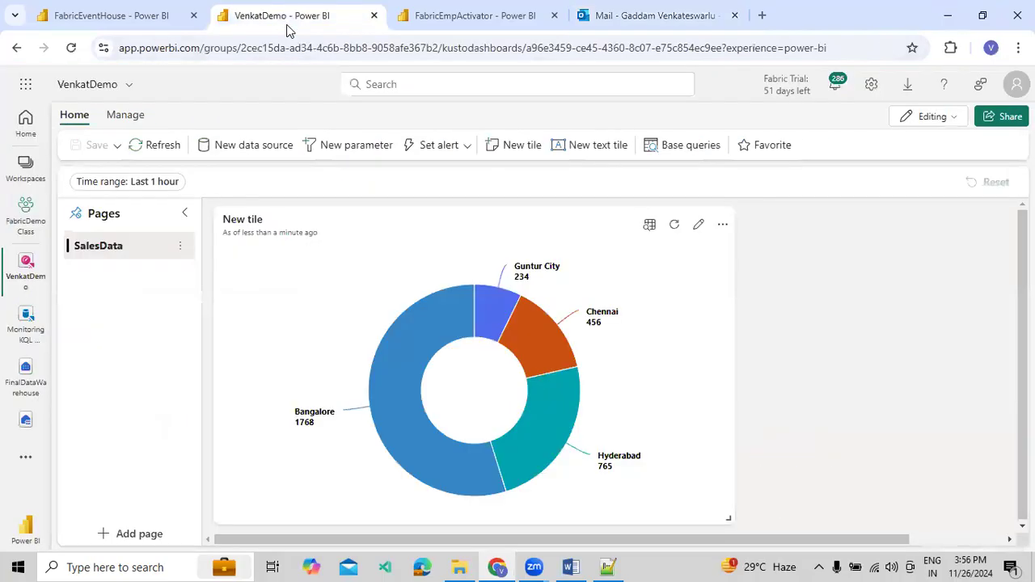
click(449, 21)
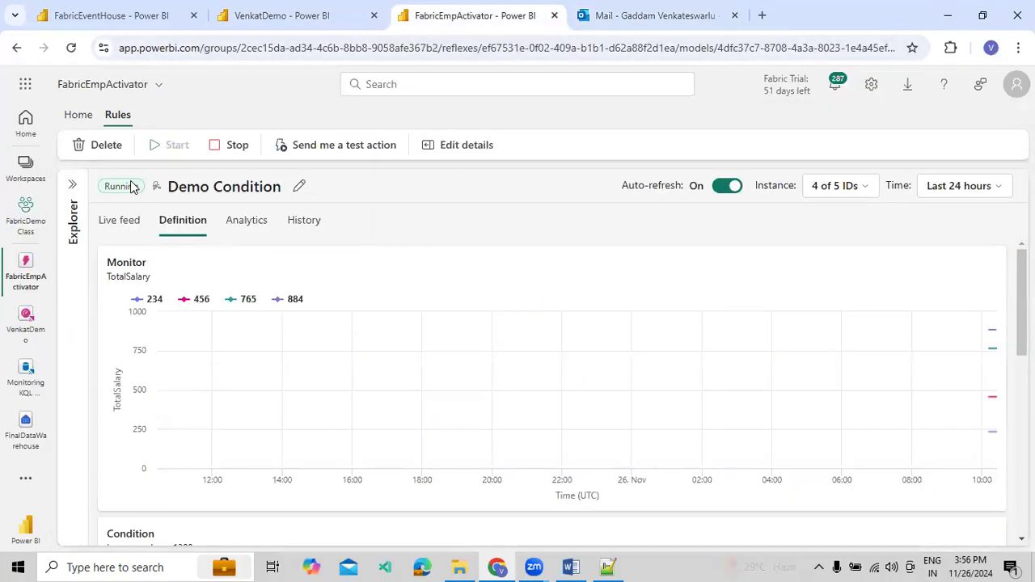
scroll(238, 313, down, 2)
scroll(241, 314, up, 2)
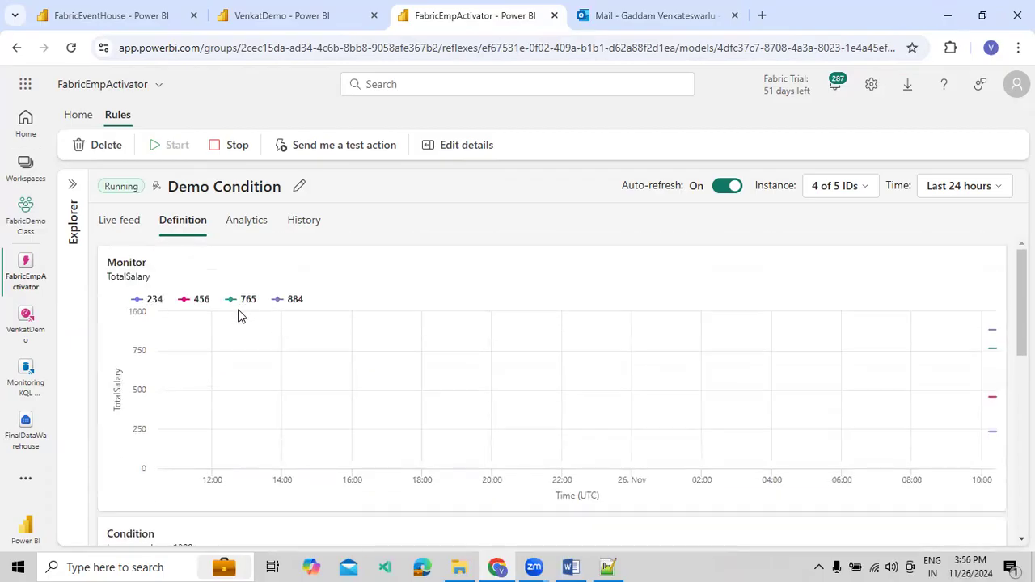
Check Demo Condition's live feed, activation history and projected activations by EmpLocation, including the time and count of the latest projected activation
click(119, 234)
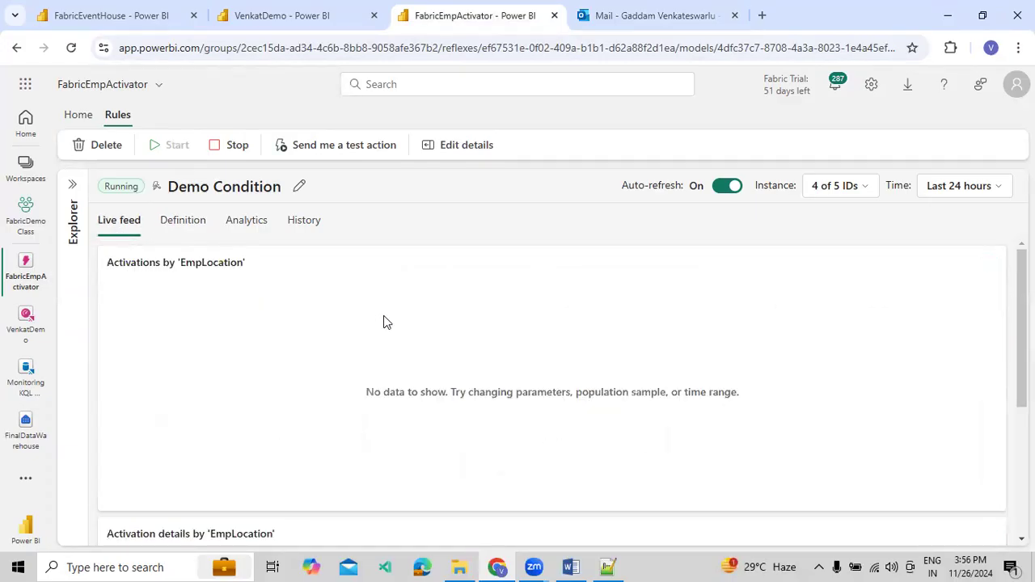
click(305, 232)
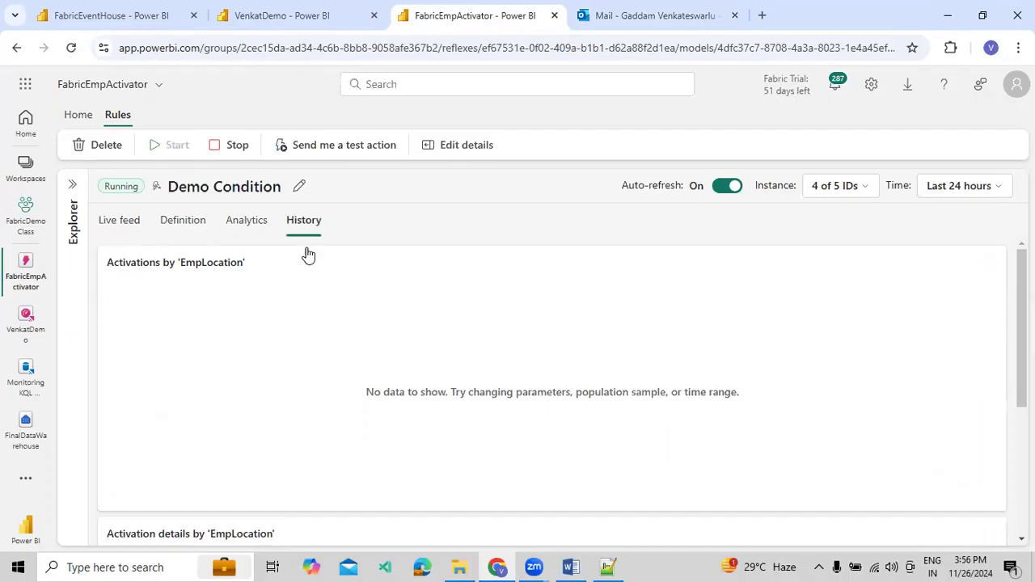
scroll(444, 395, down, 3)
scroll(513, 429, down, 5)
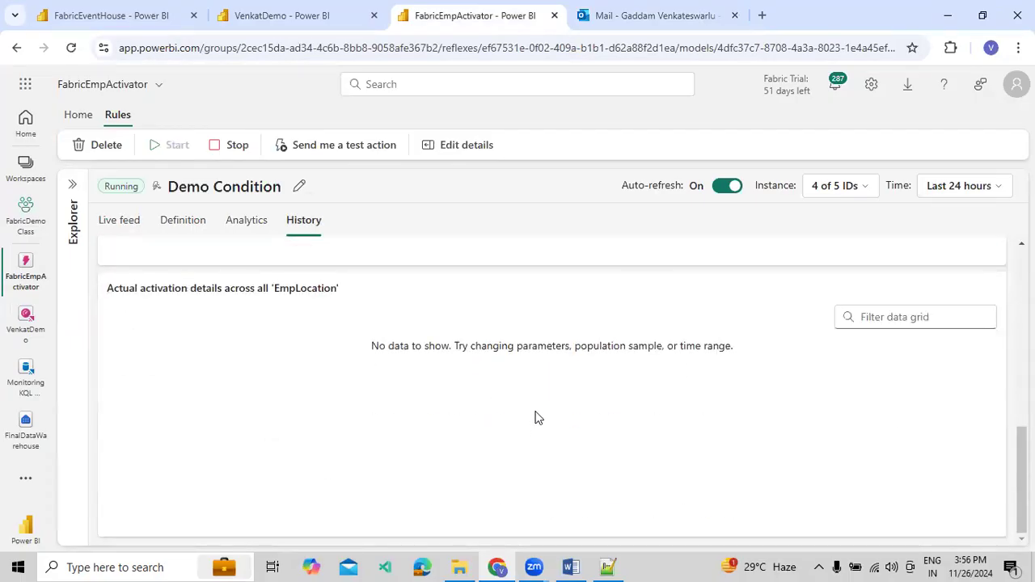
scroll(538, 416, up, 5)
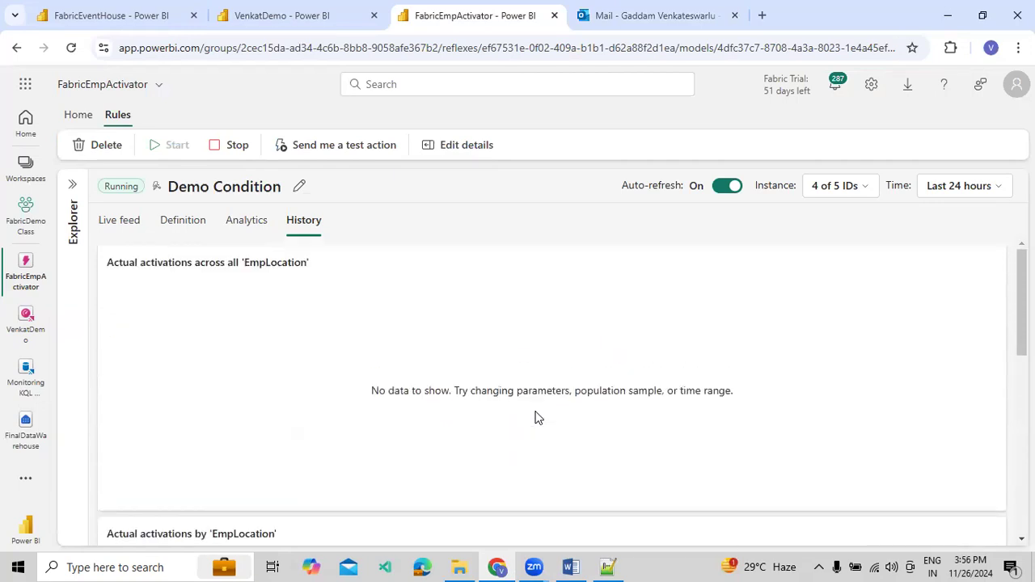
click(253, 234)
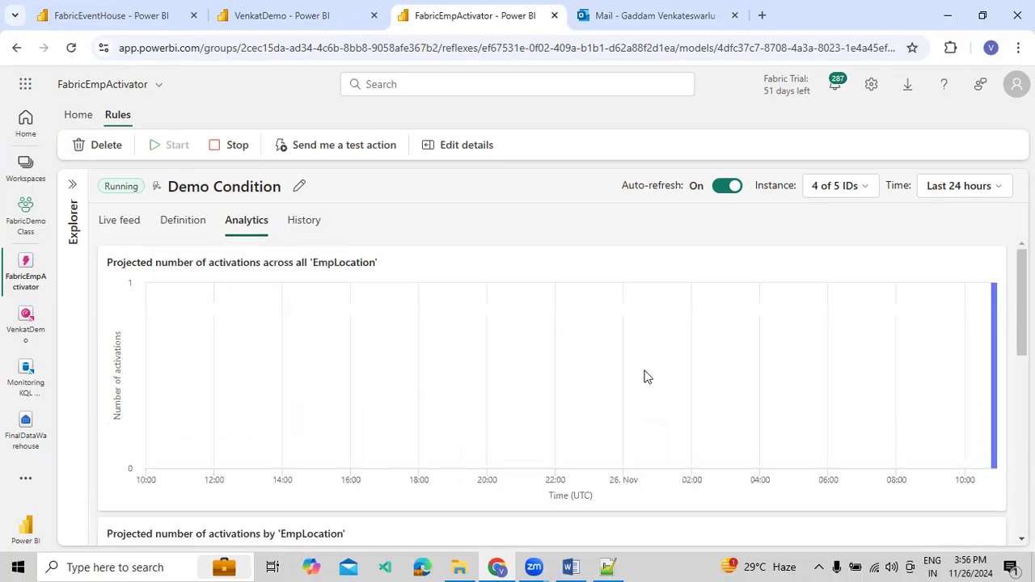
mouse_move(995, 298)
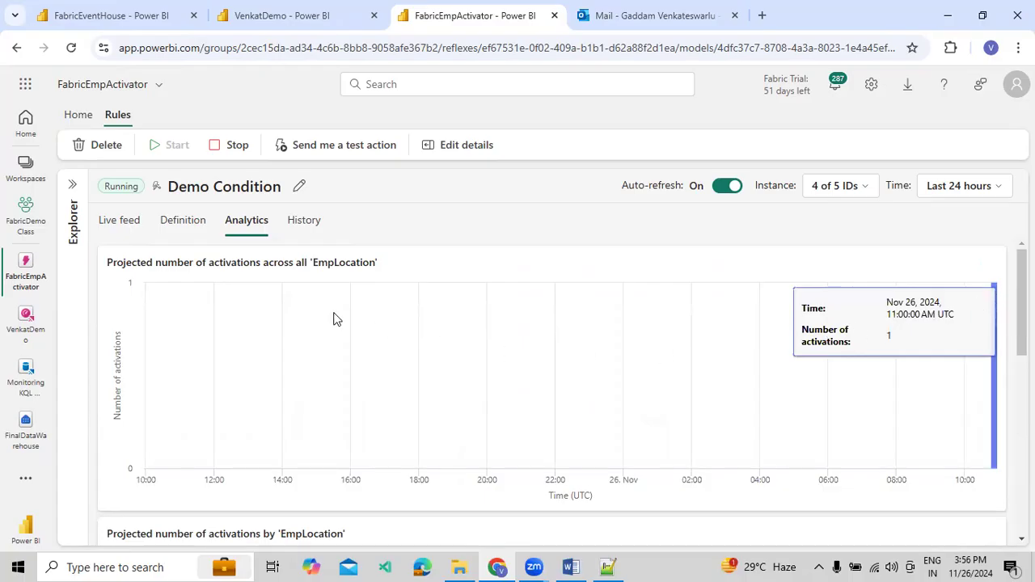
Recheck the 884 series in Demo Condition's definition, its actual activation history, and its analytics chart and projected activations grid
click(171, 221)
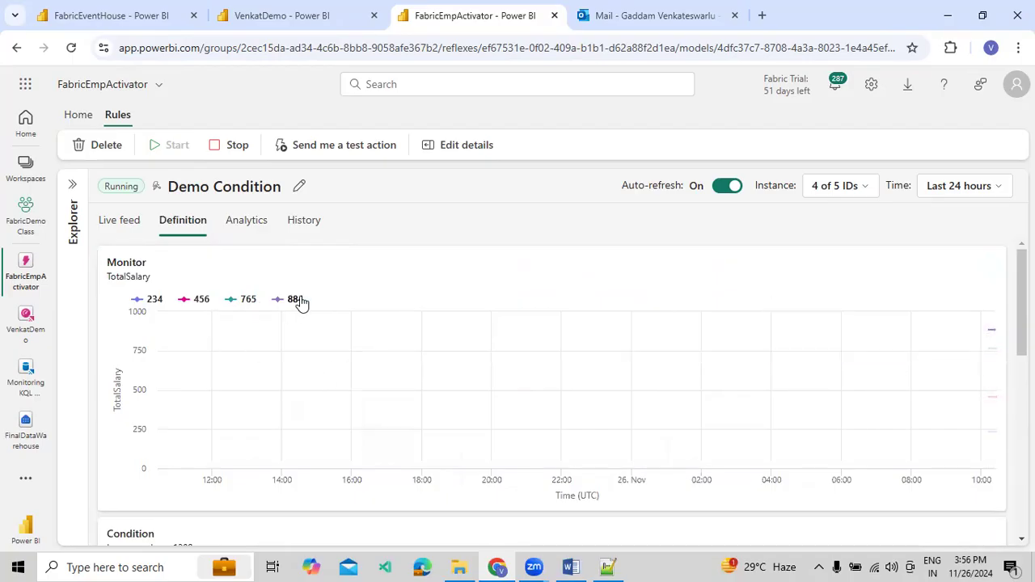
click(307, 240)
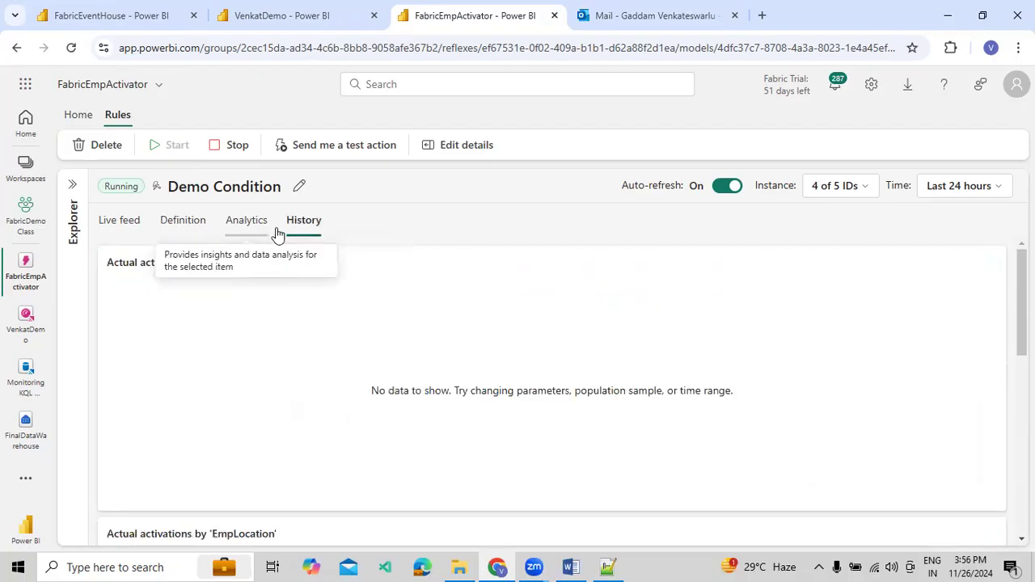
scroll(401, 332, down, 5)
scroll(408, 337, up, 5)
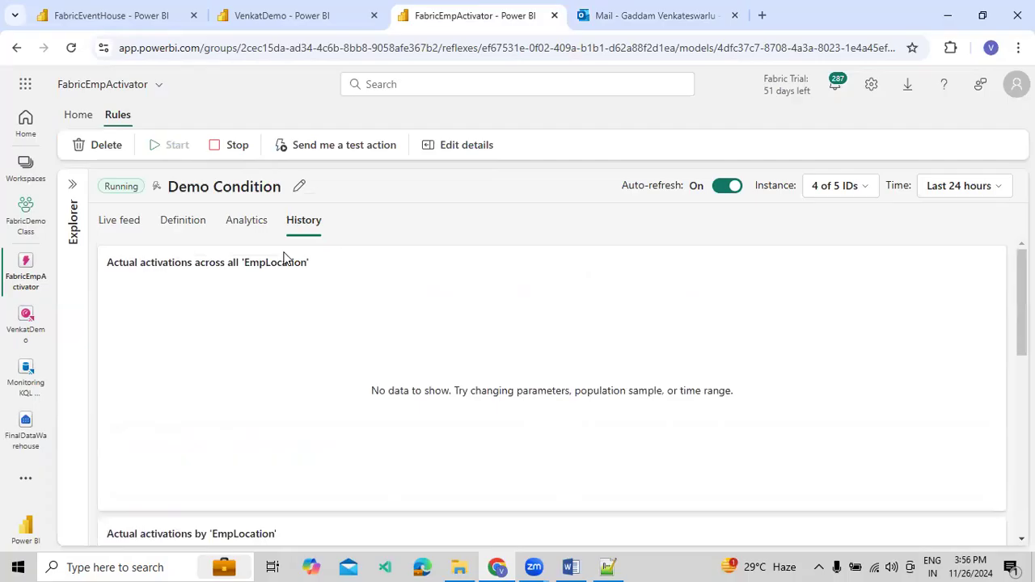
click(247, 230)
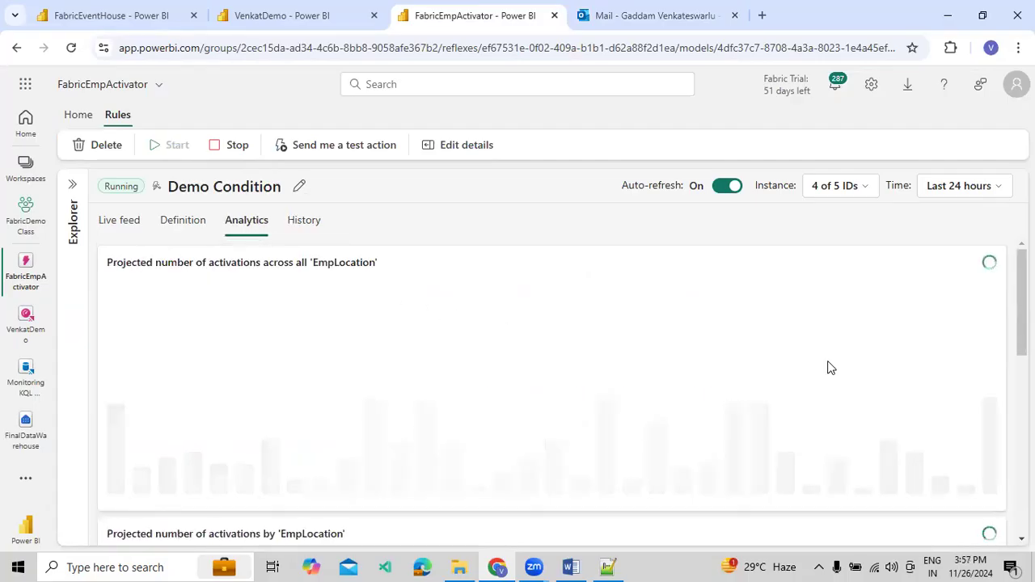
scroll(860, 372, down, 5)
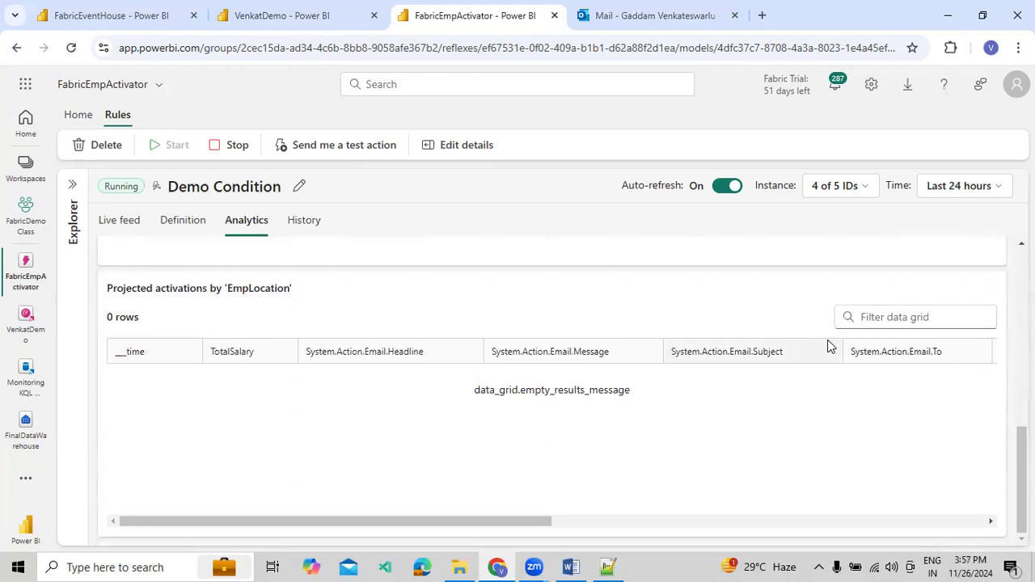
scroll(881, 417, up, 5)
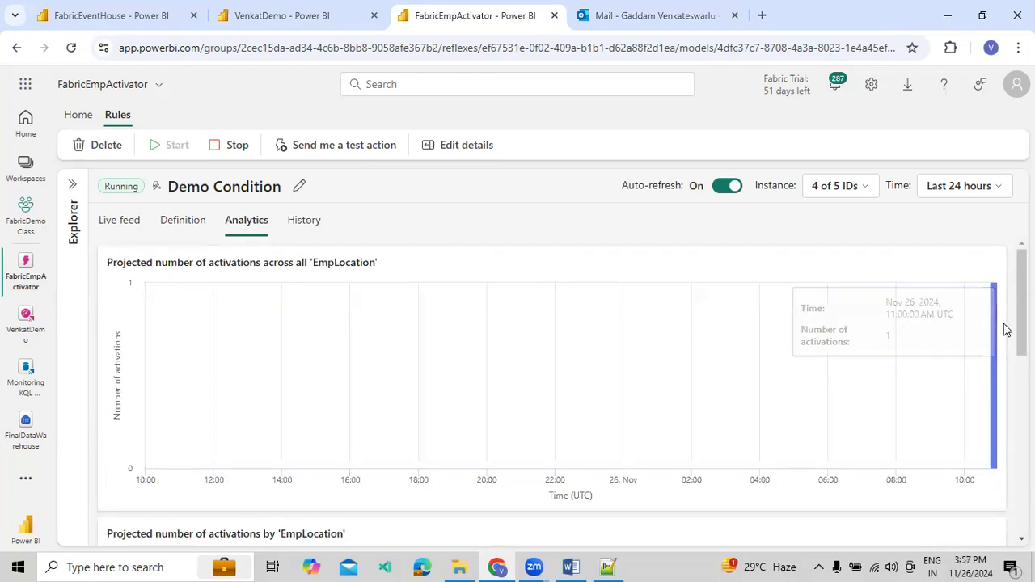
mouse_move(995, 340)
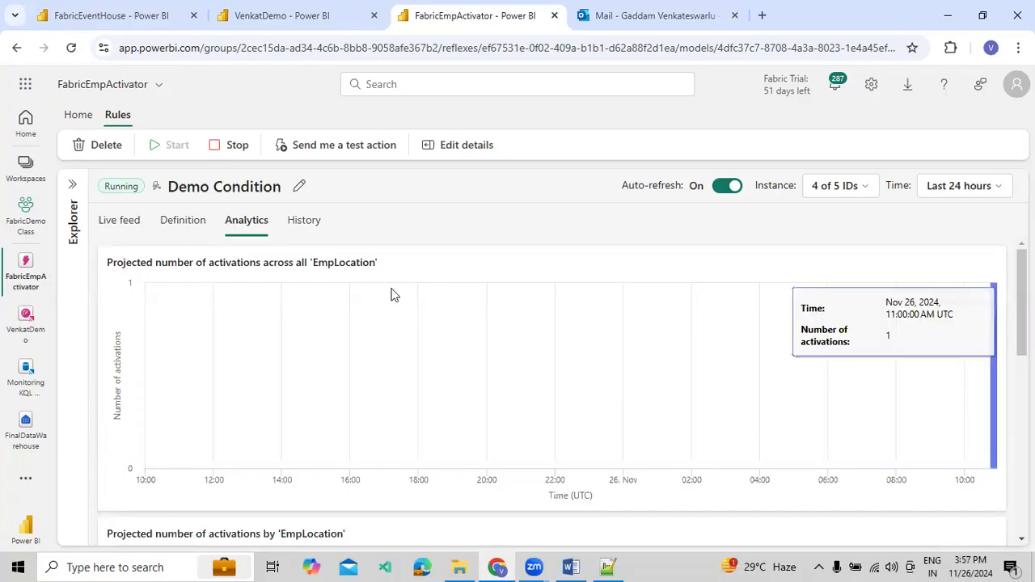
Examine the latest TotalSalary point and email action rows in Demo Condition's definition, plus the live feed's activation details by EmpLocation
click(171, 224)
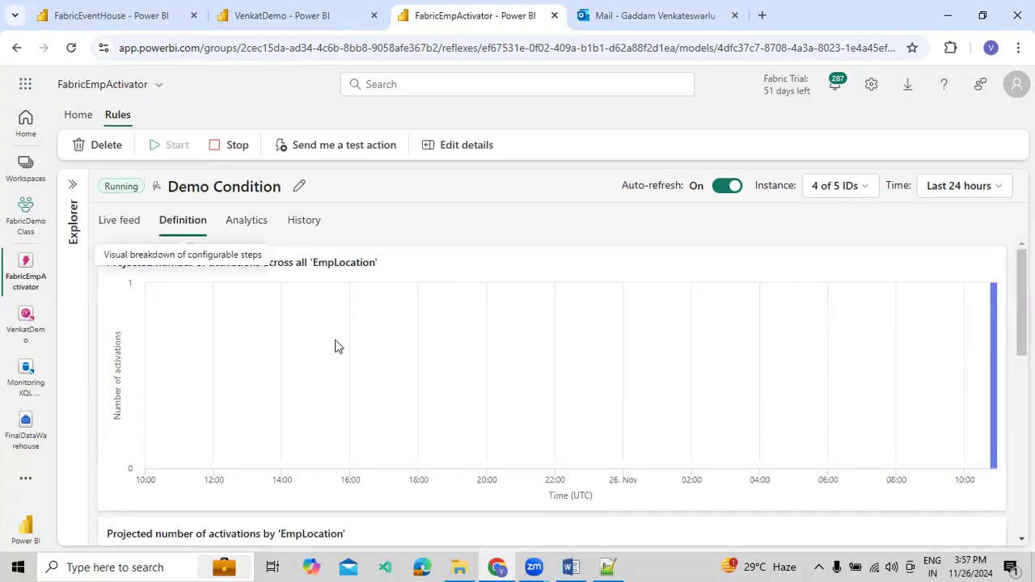
mouse_move(980, 327)
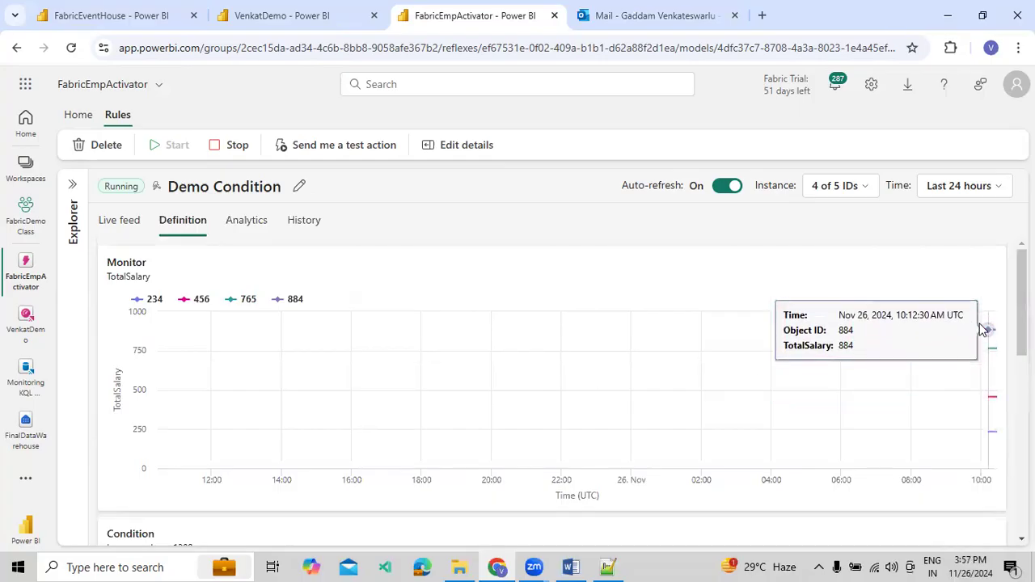
scroll(580, 393, down, 10)
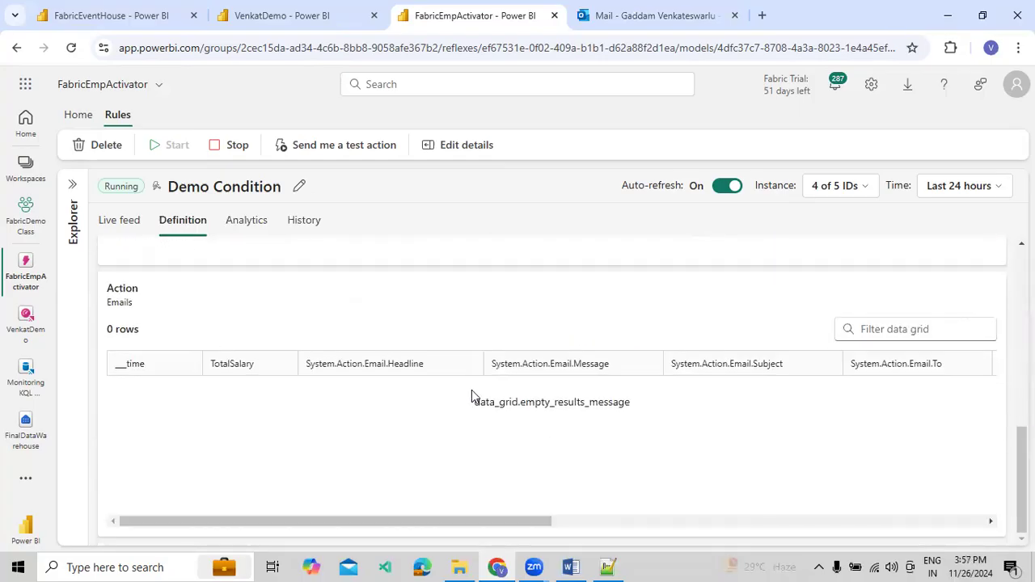
scroll(170, 266, up, 5)
click(129, 233)
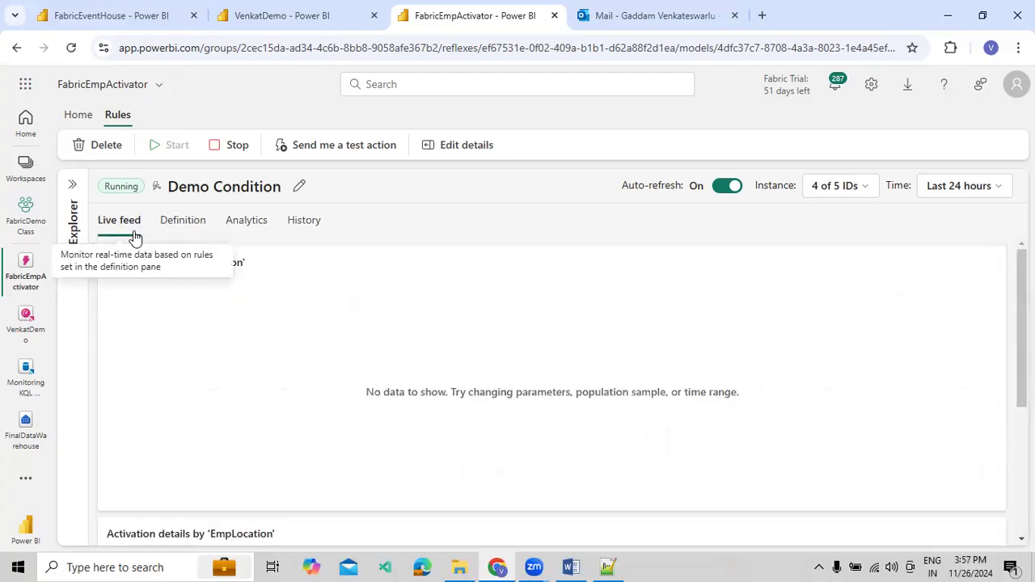
scroll(158, 297, down, 3)
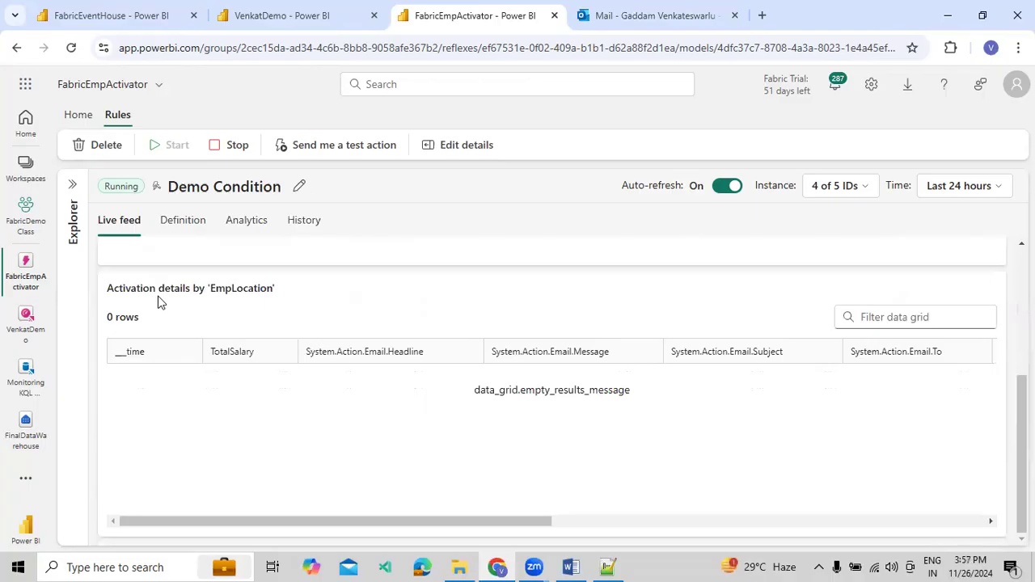
scroll(170, 296, up, 3)
Reload FabricEmpActivator on Demo Condition's definition, then hide the Explorer and the definition settings to inspect the refreshed TotalSalary chart
click(193, 232)
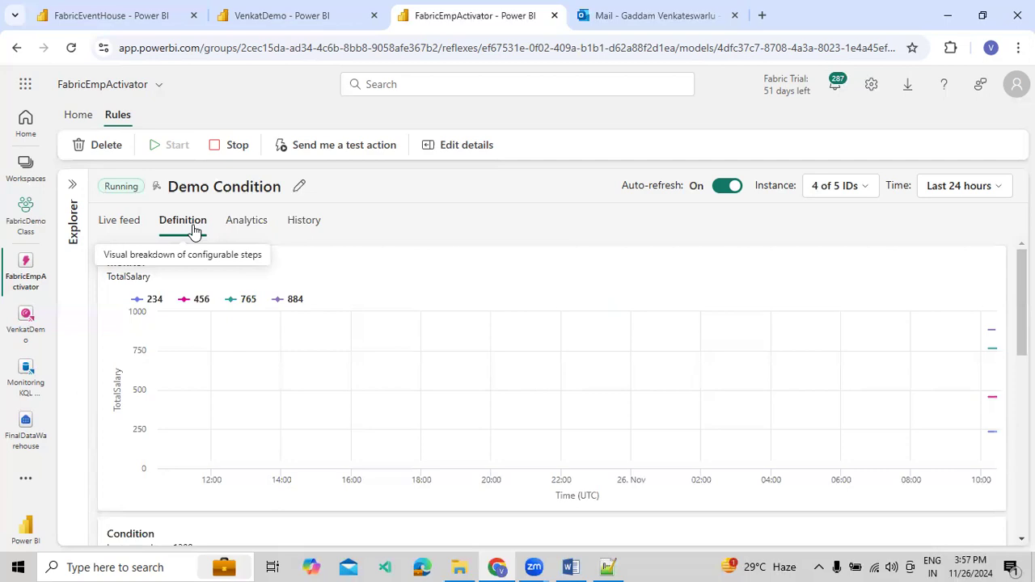
click(246, 222)
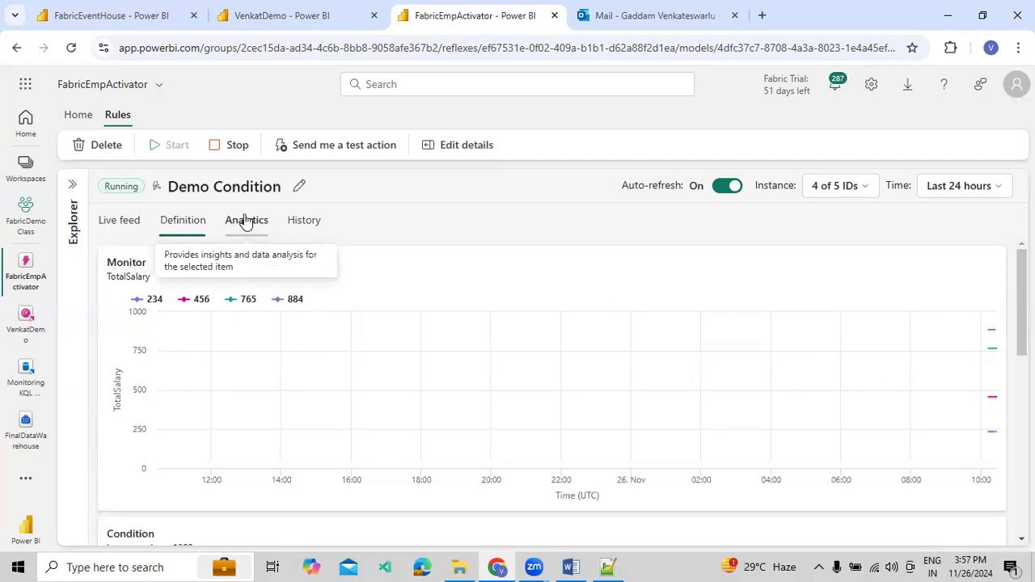
click(194, 223)
click(80, 51)
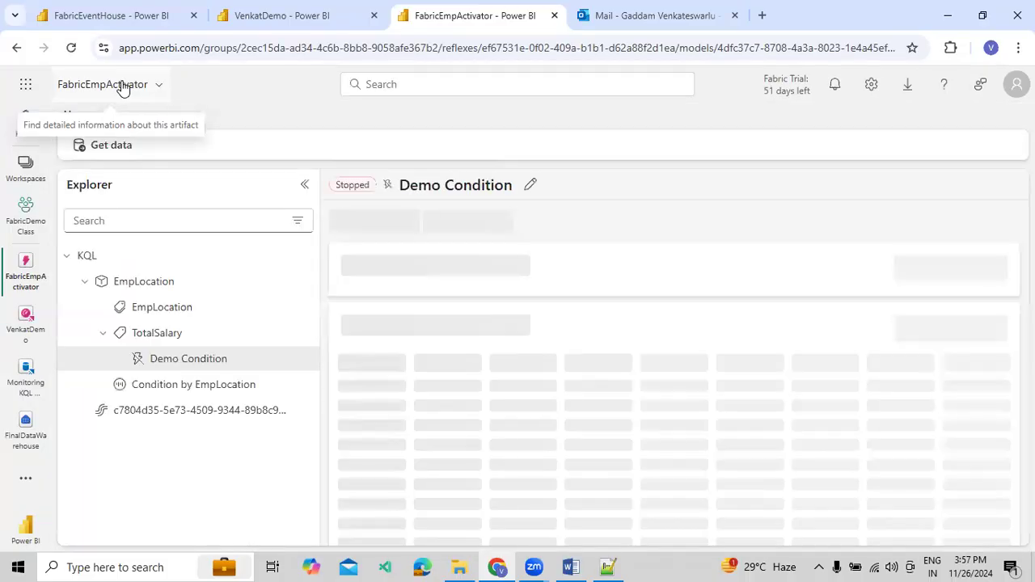
click(305, 184)
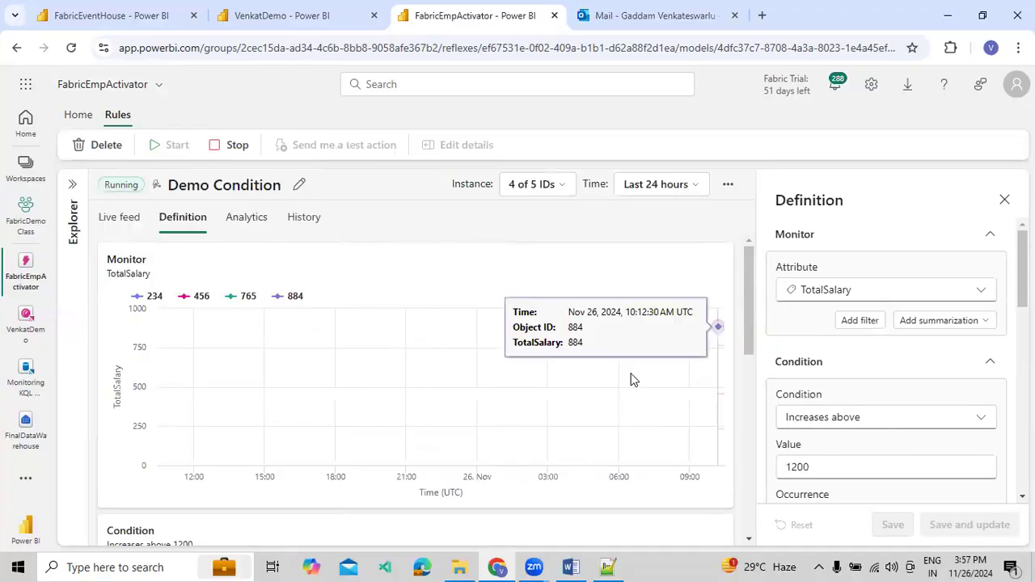
click(1004, 201)
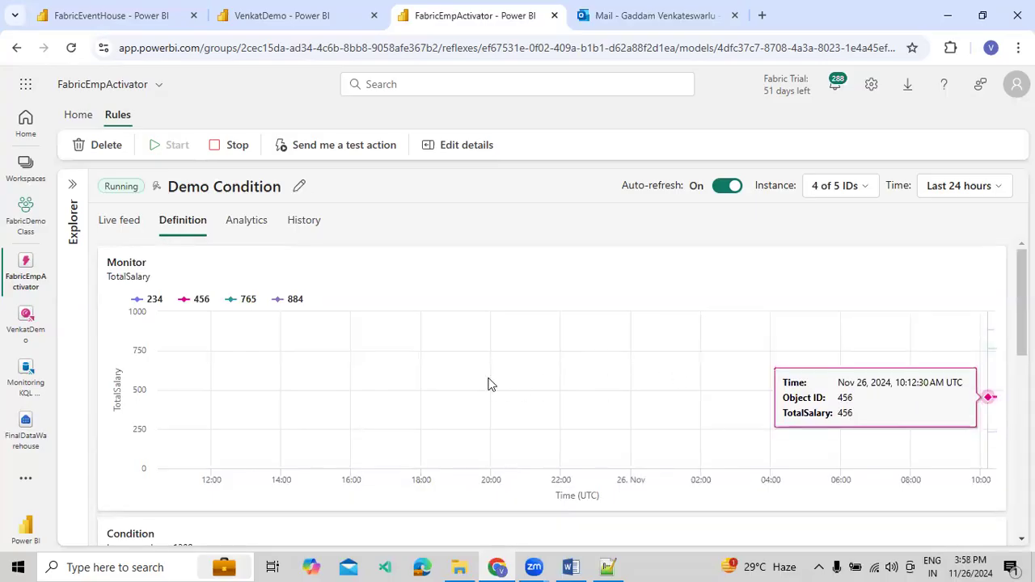
Compare the Demo Condition definition with the VenkatDemo location totals and the Employee records in the FabricEventHouse queryset
scroll(491, 382, down, 3)
click(267, 15)
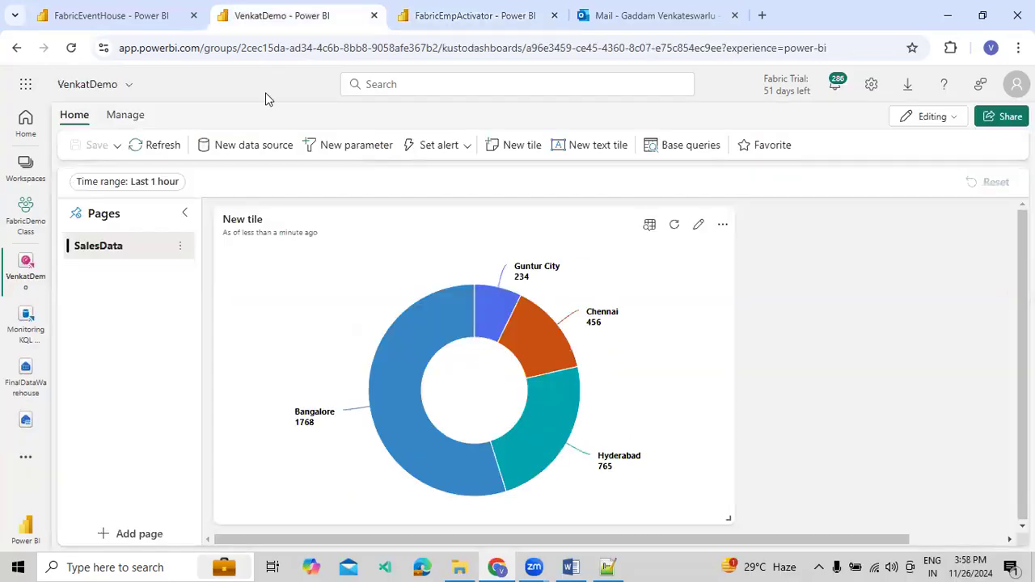
click(88, 18)
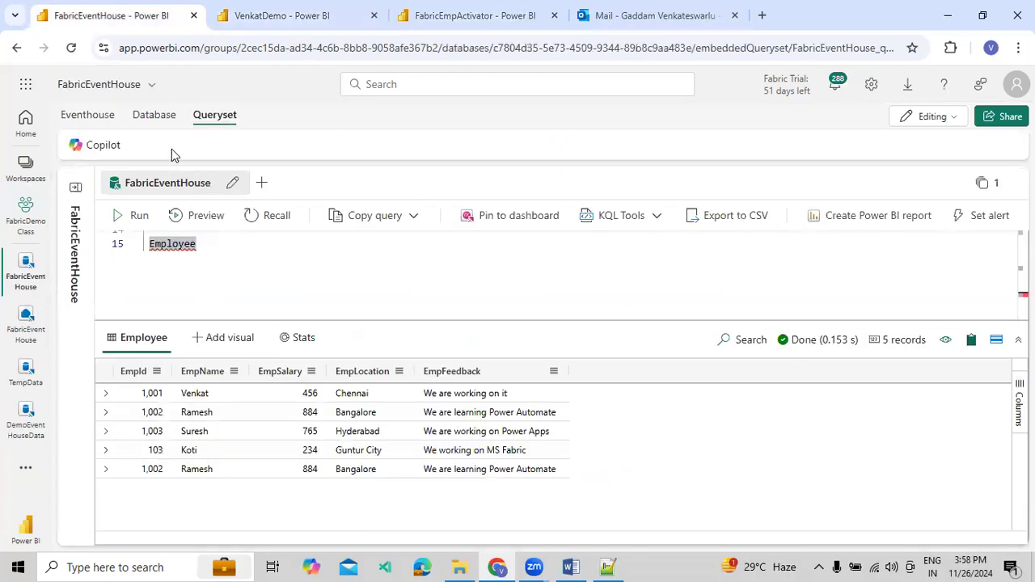
Remove the Bangalore row with salary 884 from the inline ingest command, then ingest the Hyderabad row with salary 765 into the Employee table
scroll(256, 276, up, 2)
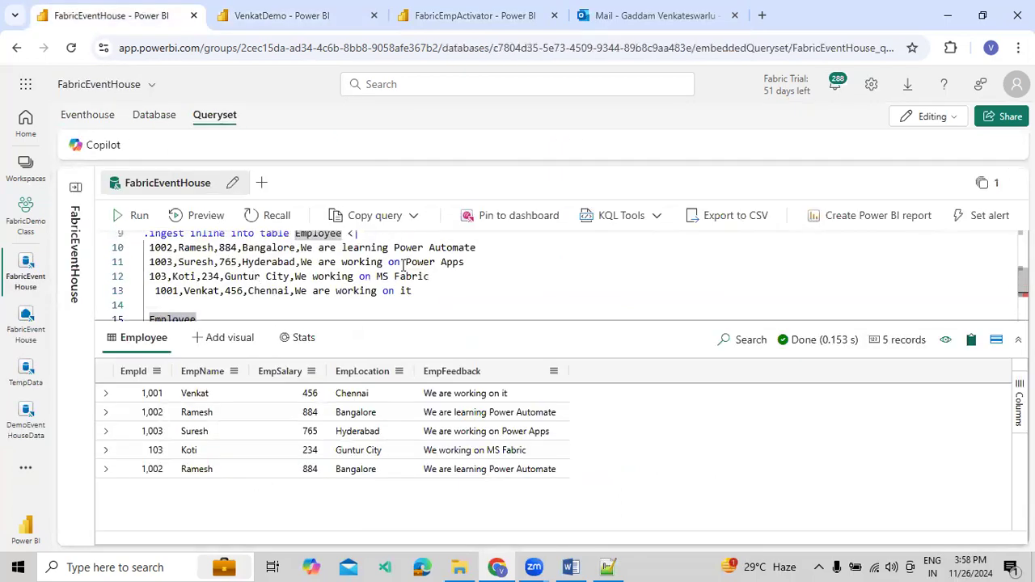
drag(481, 247, 142, 247)
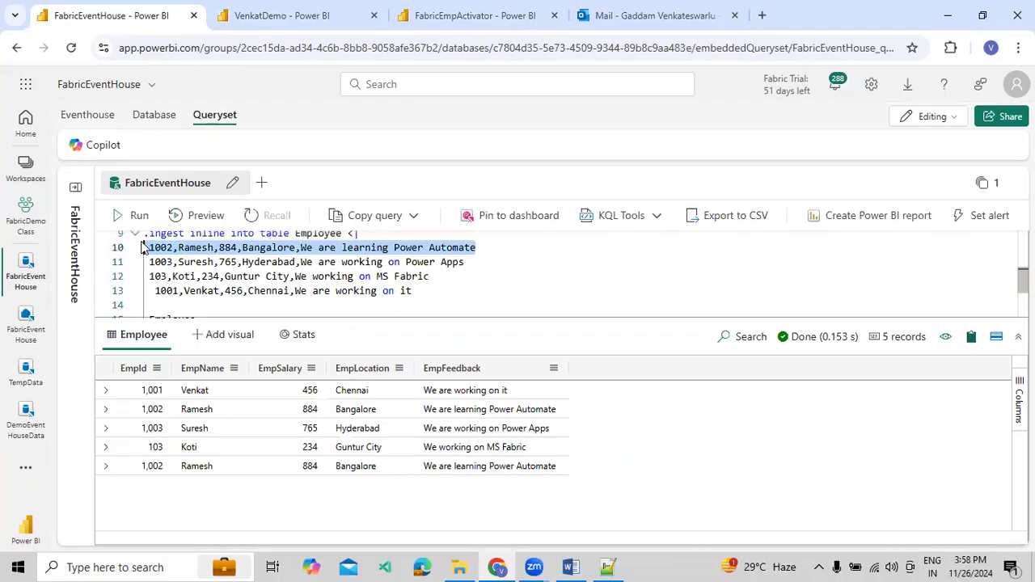
key(BackSpace)
key(Delete)
drag(464, 251, 144, 237)
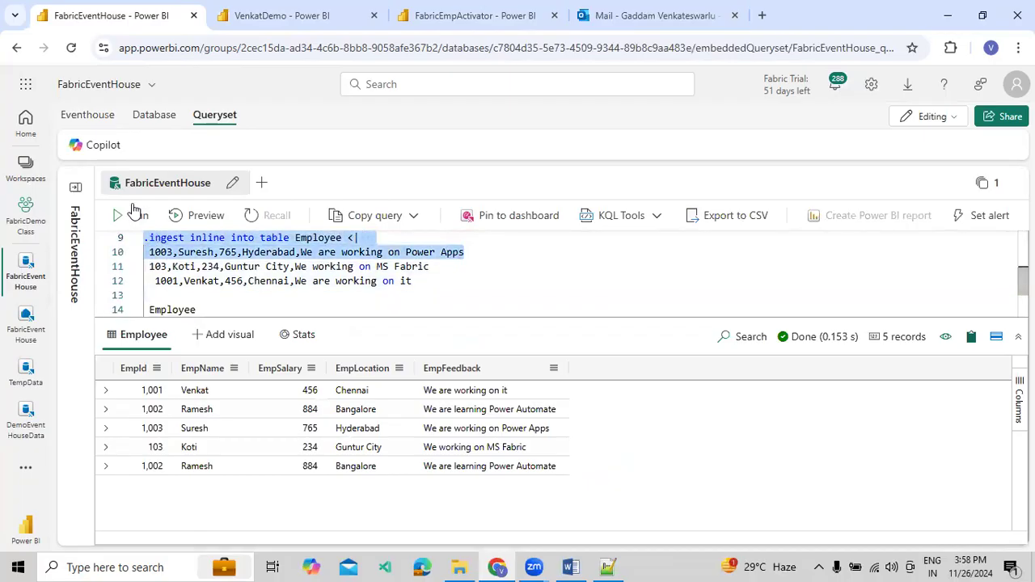
click(136, 217)
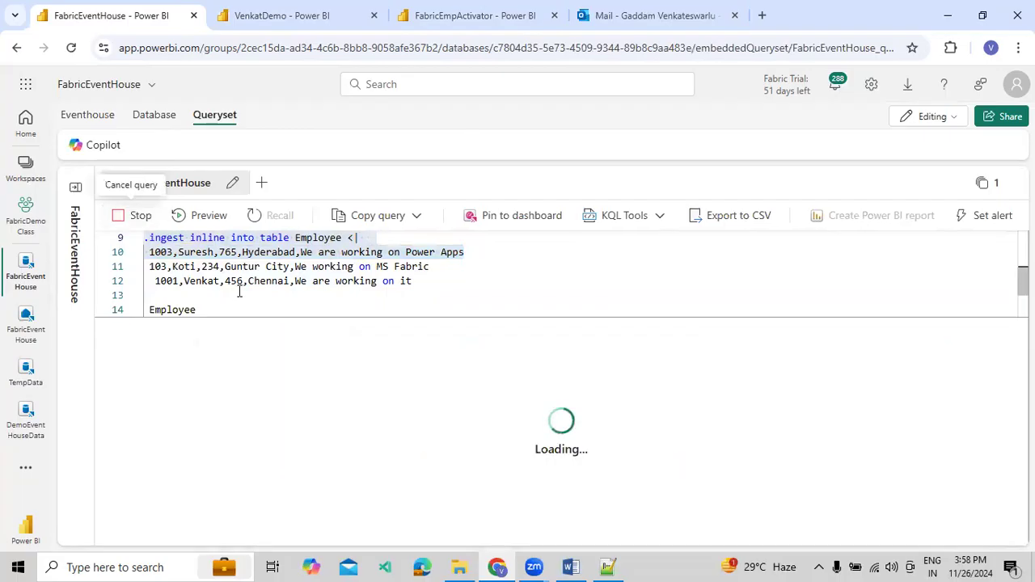
Check the updated location totals on the VenkatDemo dashboard, then Demo Condition's live feed and analytics in FabricEmpActivator
click(272, 28)
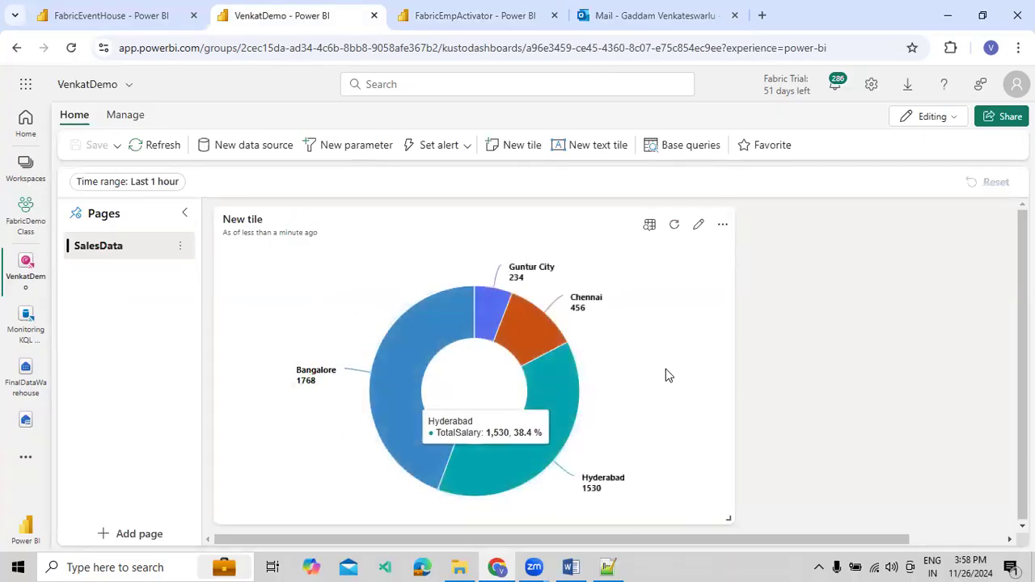
click(496, 20)
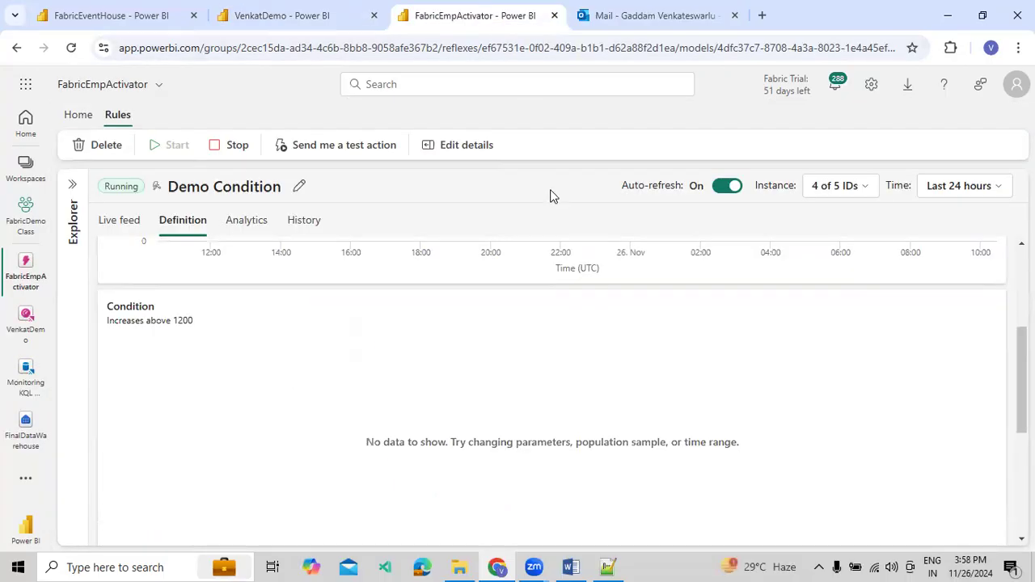
click(114, 233)
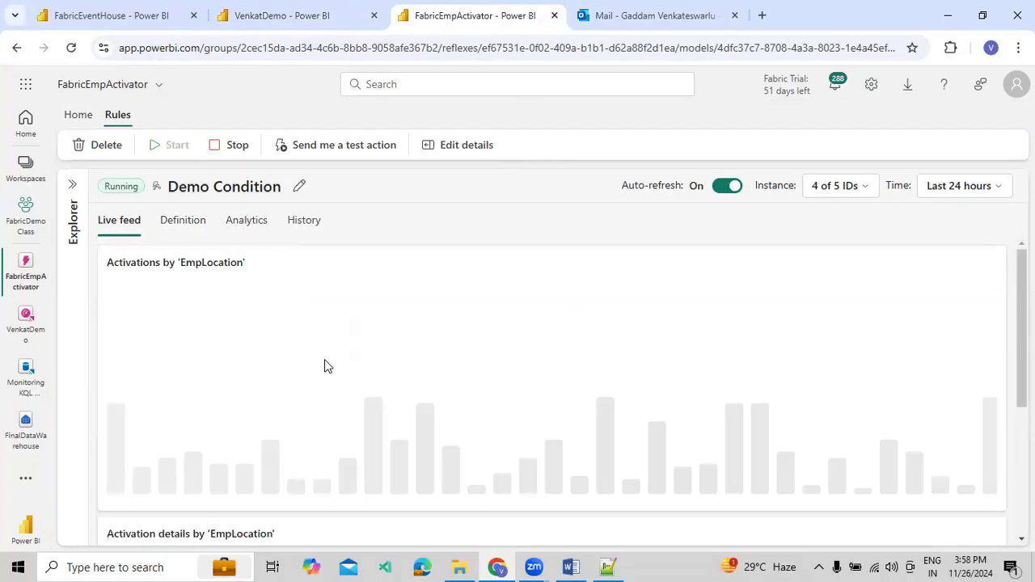
click(246, 223)
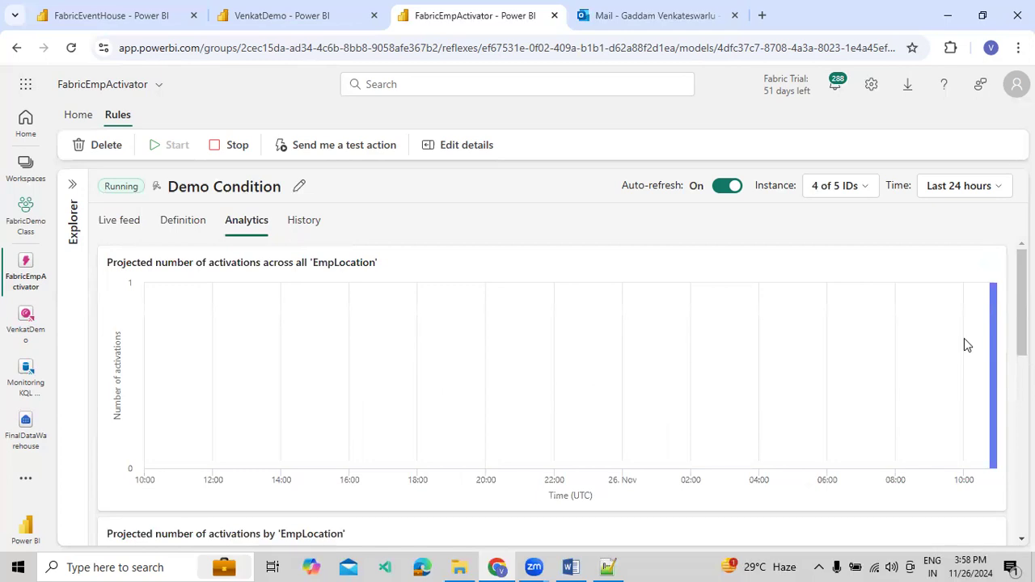
Narrow the Demo Condition analytics time range to Last 15 minutes
click(938, 195)
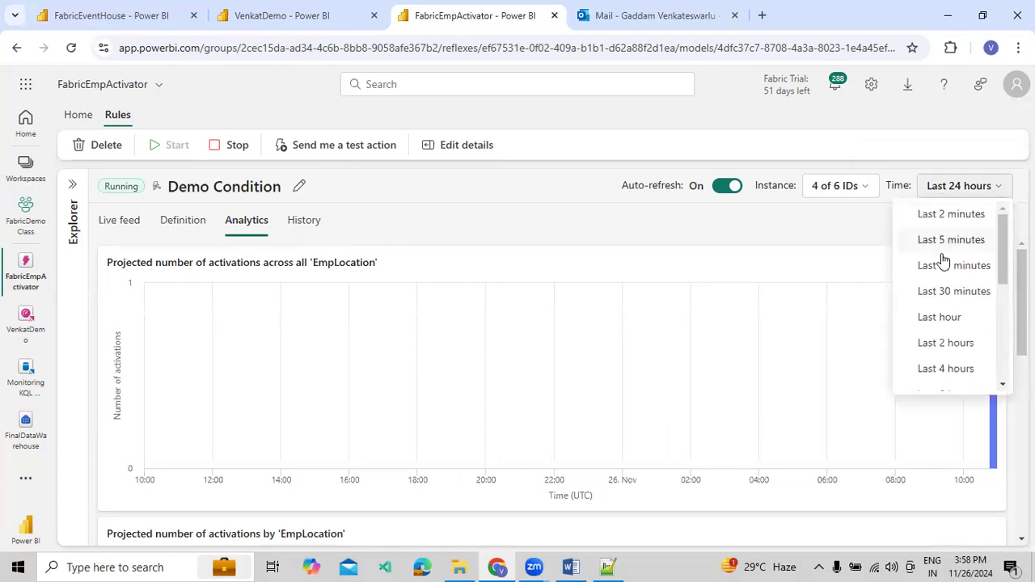
click(945, 291)
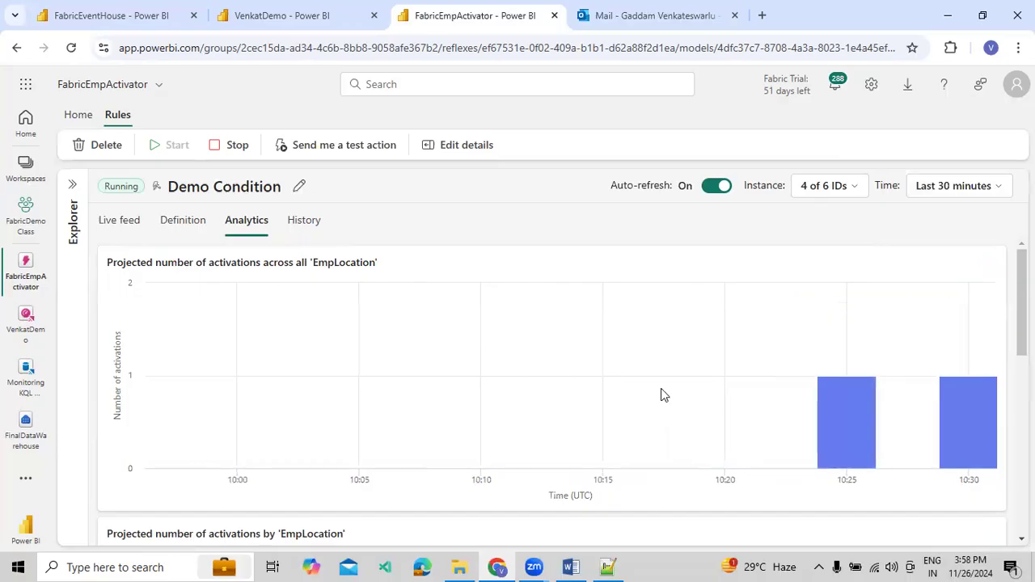
click(948, 187)
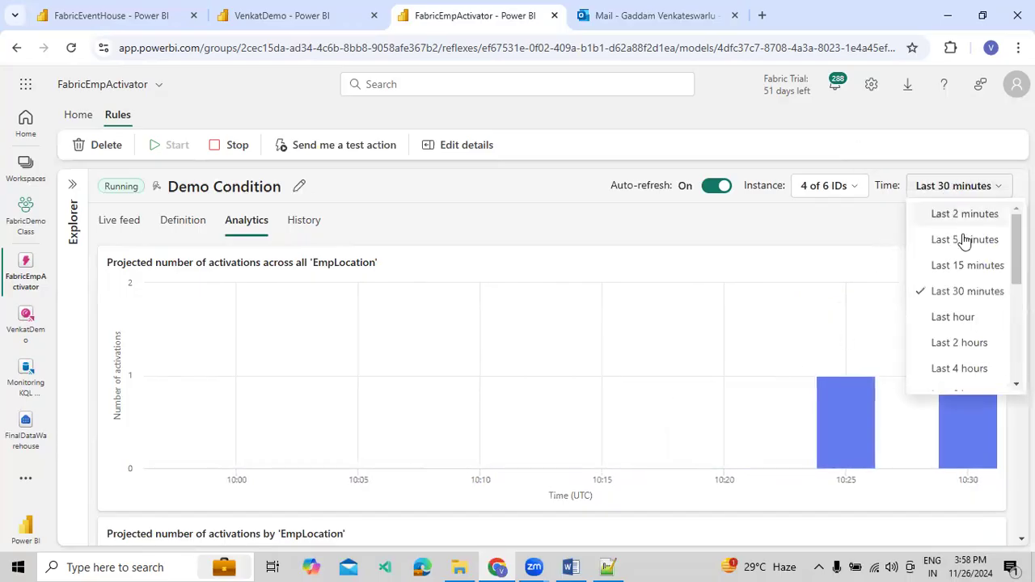
click(965, 267)
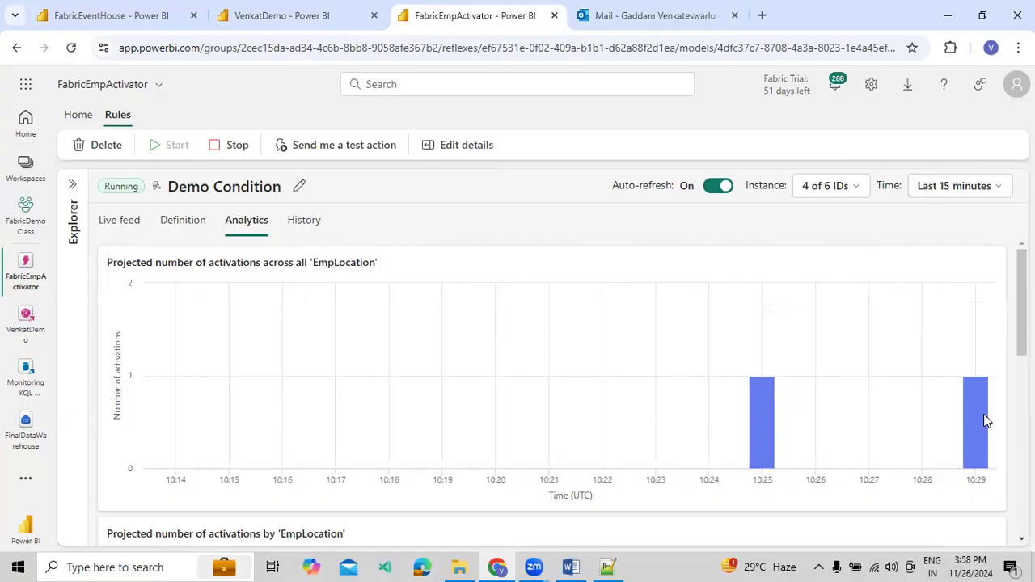
Examine the projected activations across all EmpLocation values and the activation charts and grid by EmpLocation
scroll(825, 363, down, 5)
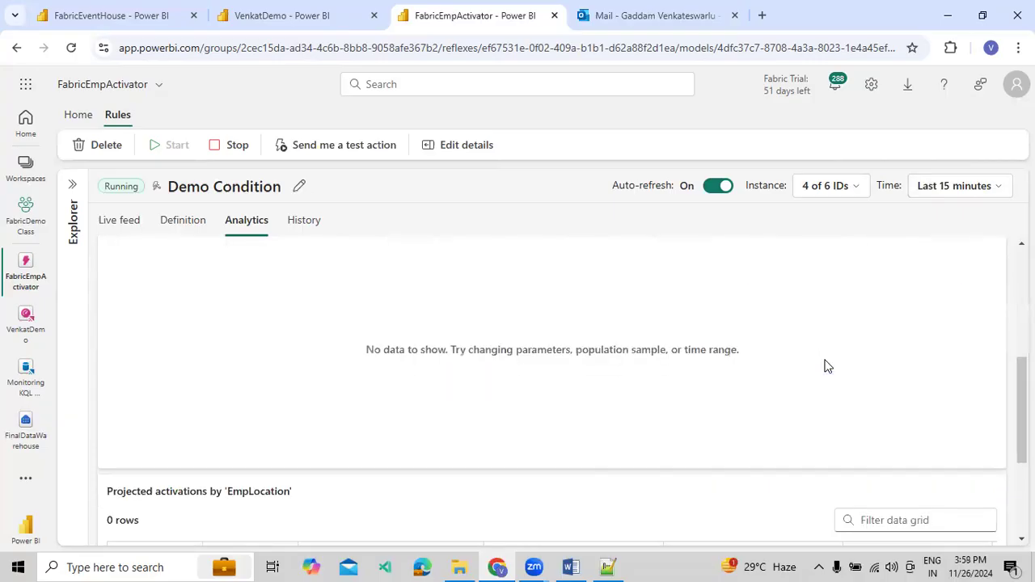
scroll(369, 270, up, 4)
scroll(359, 340, up, 2)
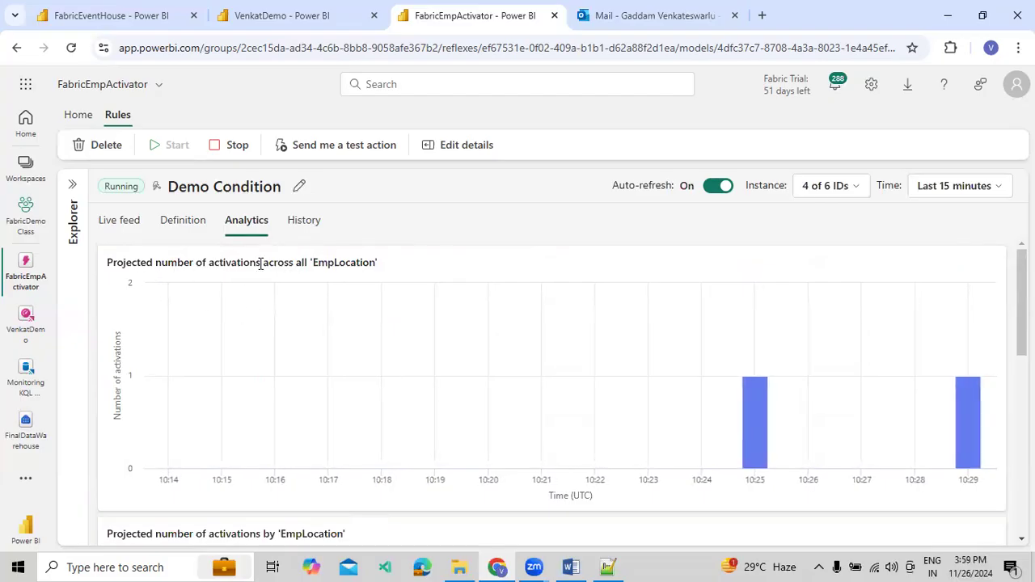
drag(268, 262, 375, 263)
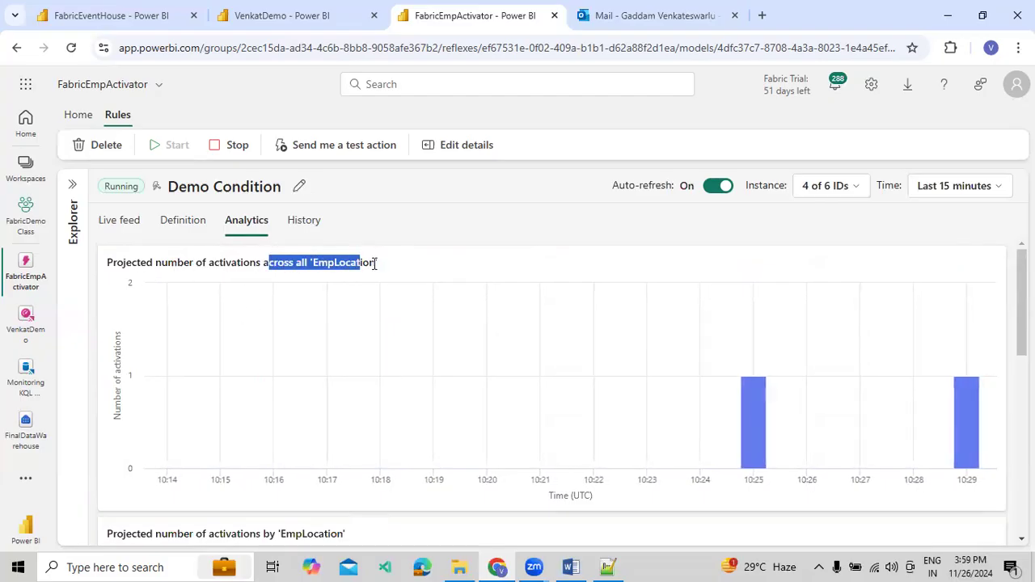
click(418, 263)
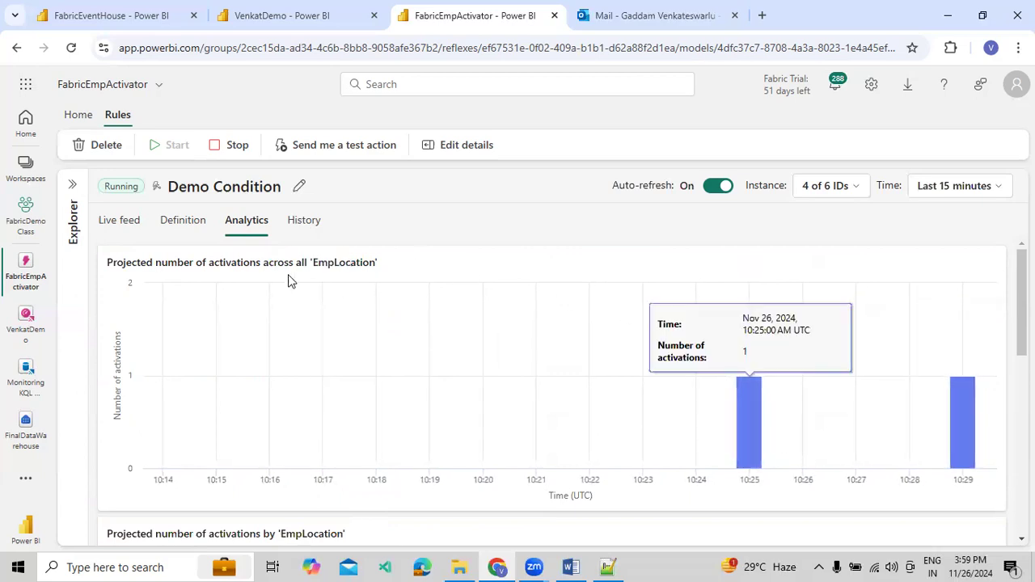
Review the TotalSalary series in Demo Condition's definition and the list of available instance IDs
click(192, 228)
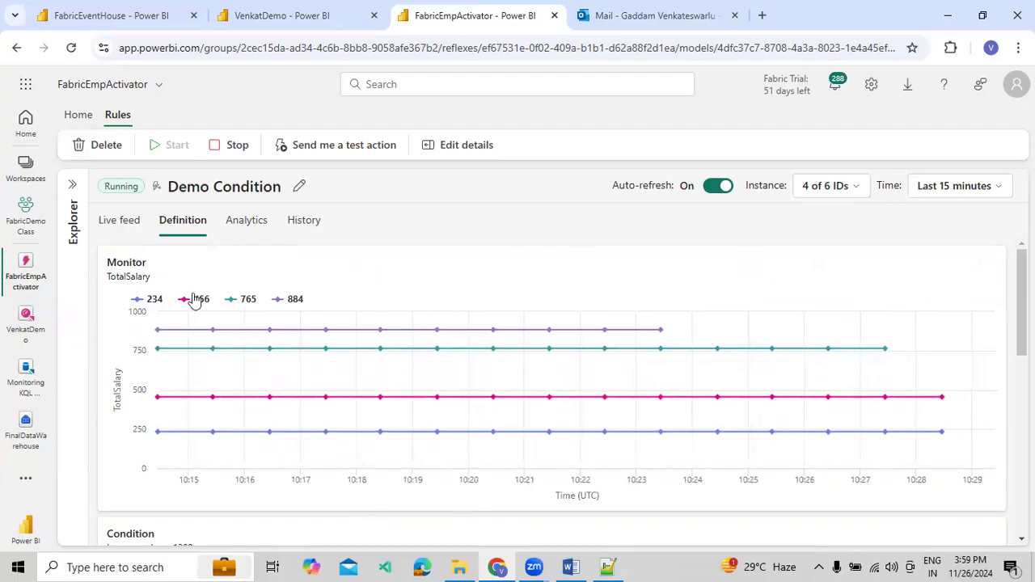
mouse_move(207, 331)
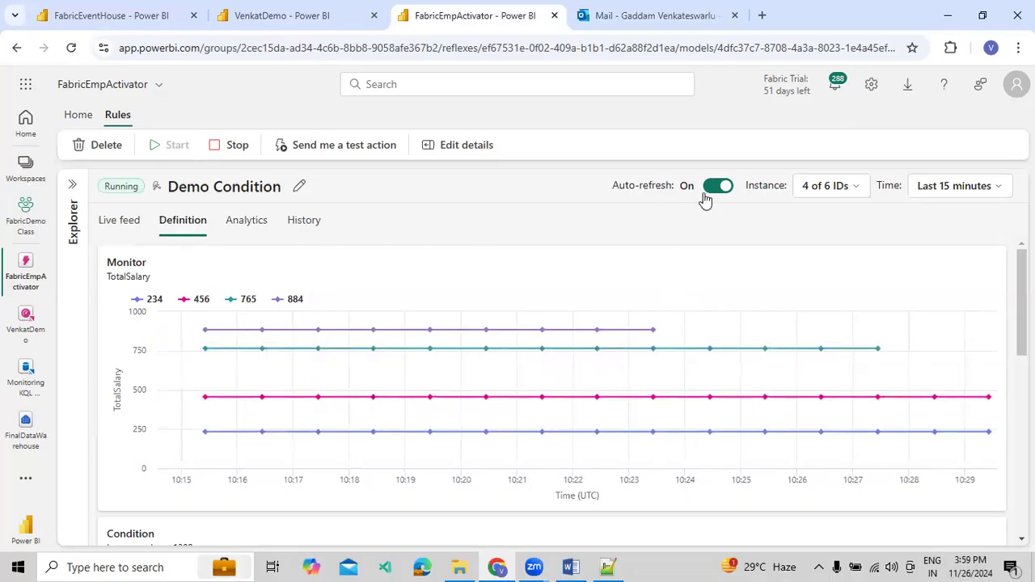
click(812, 191)
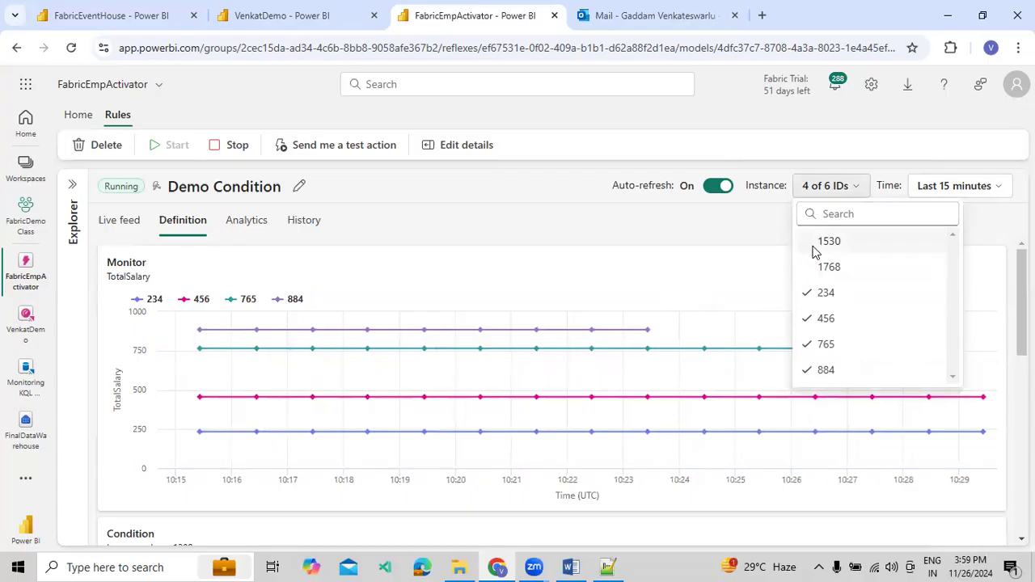
click(767, 241)
Switch to Outlook, open the newest Reflex alert notification email, and view it briefly in its own window
click(623, 15)
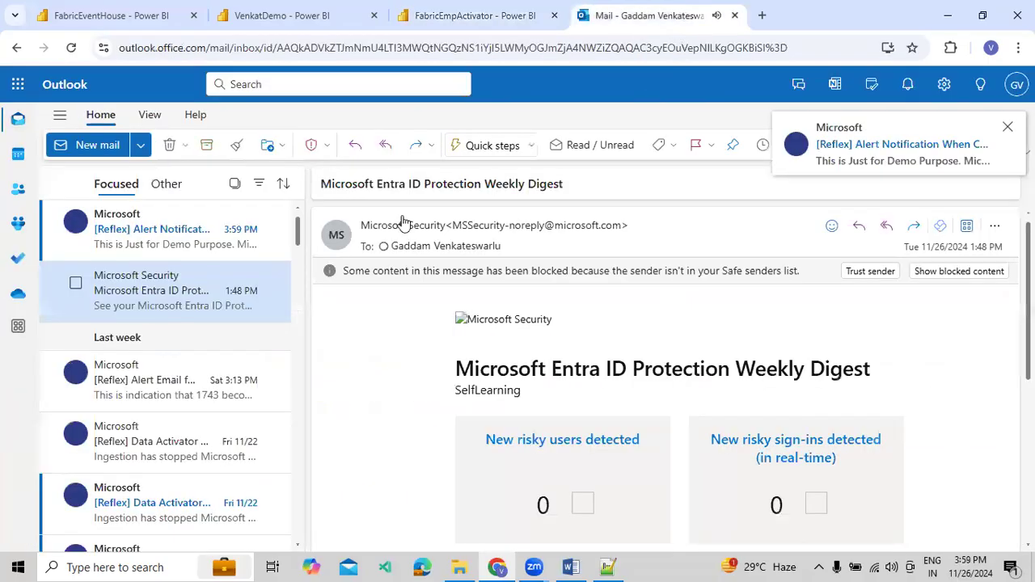
click(165, 245)
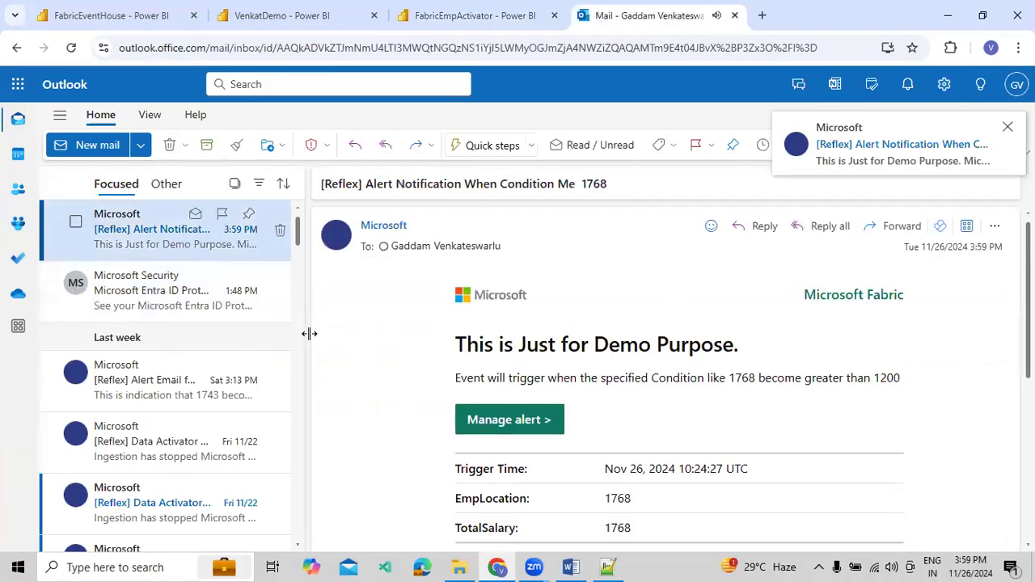
key(Down)
click(159, 235)
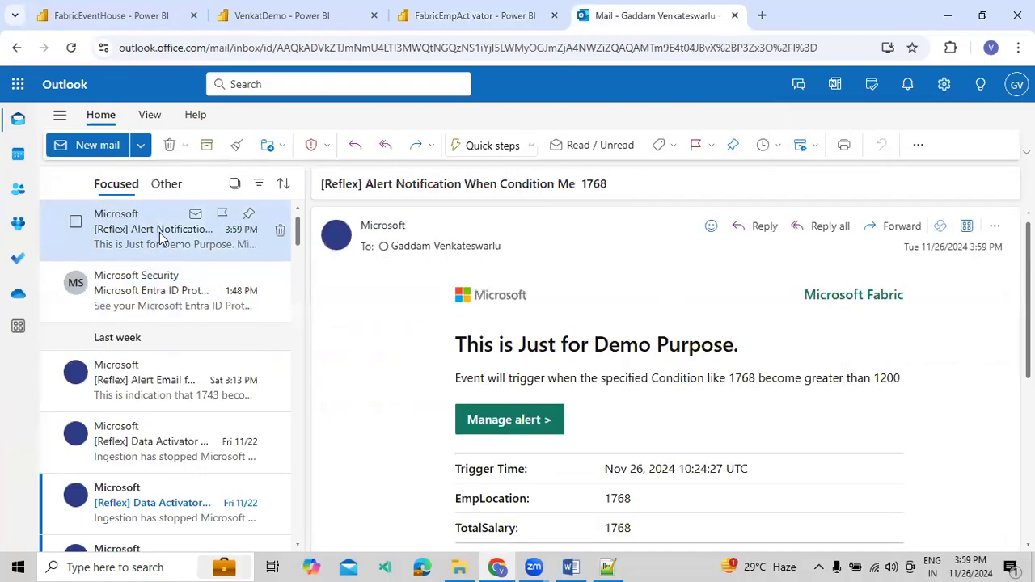
click(797, 145)
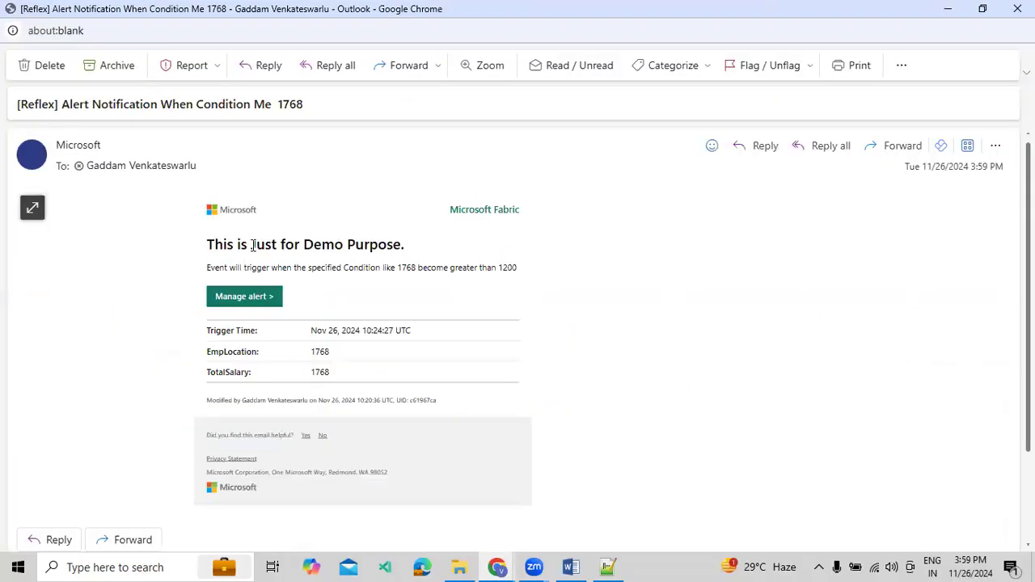
drag(215, 245, 364, 245)
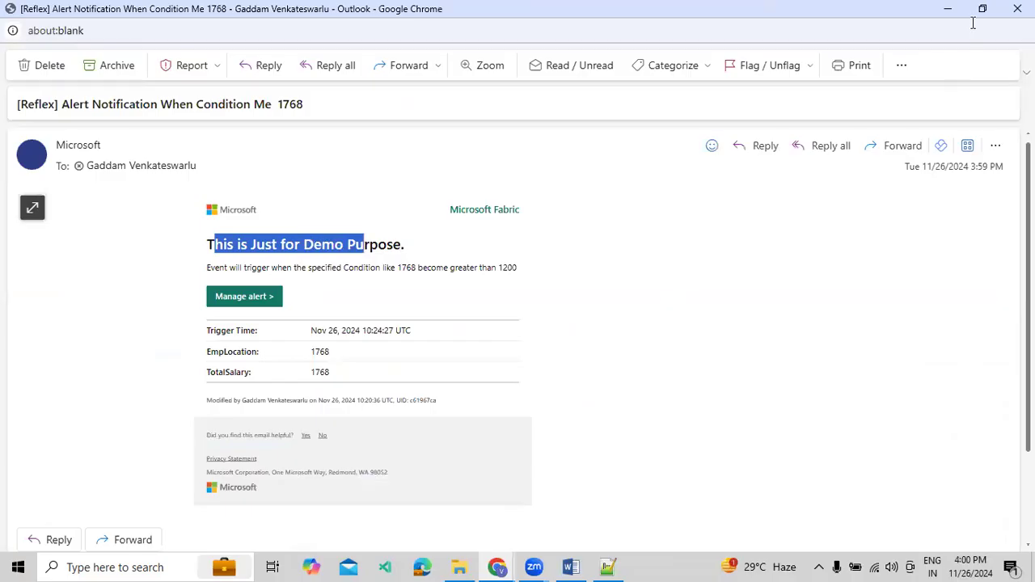
key(super+Down)
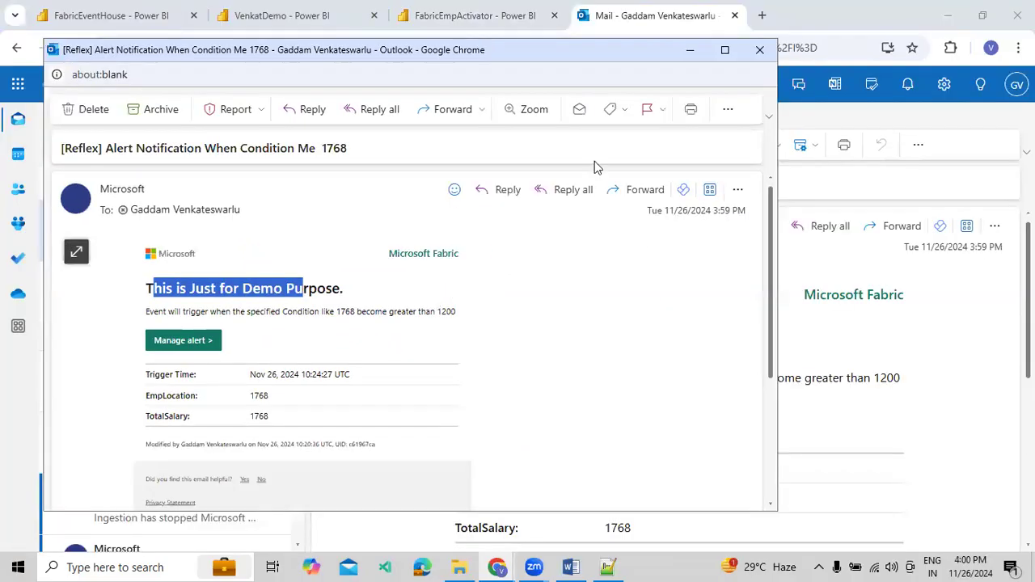
key(super+Down)
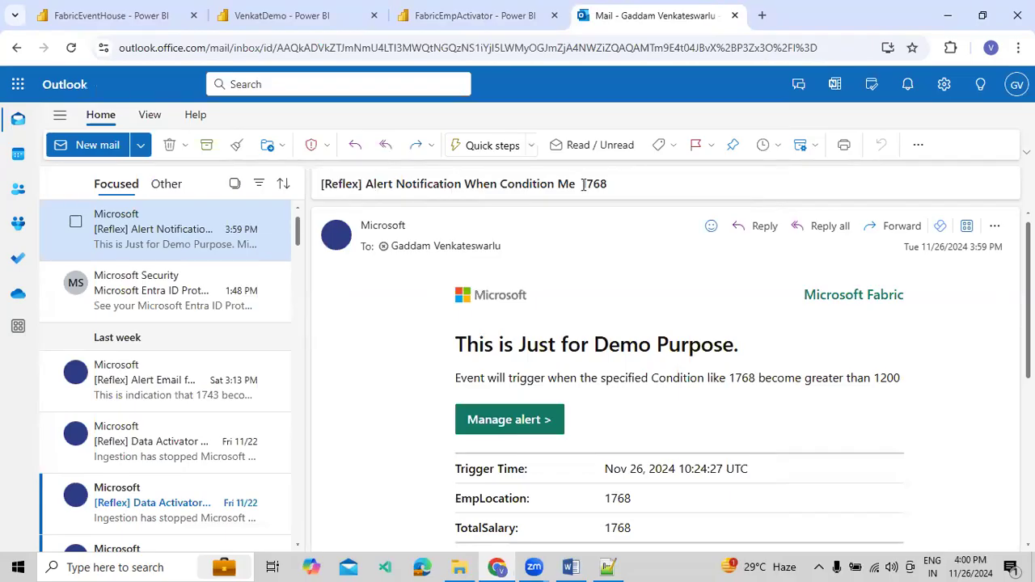
Examine the alert email's subject, its trigger condition sentence, and its EmpLocation and TotalSalary rows
drag(535, 183, 609, 184)
triple_click(538, 185)
scroll(584, 303, down, 2)
drag(457, 303, 700, 319)
double_click(739, 305)
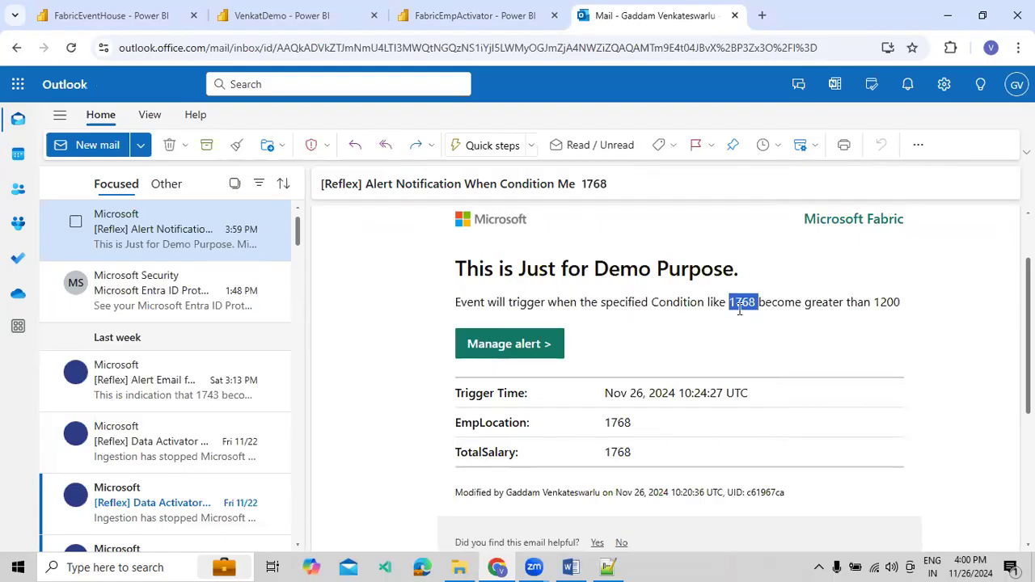
click(743, 305)
drag(900, 302, 541, 300)
double_click(743, 302)
scroll(738, 348, down, 1)
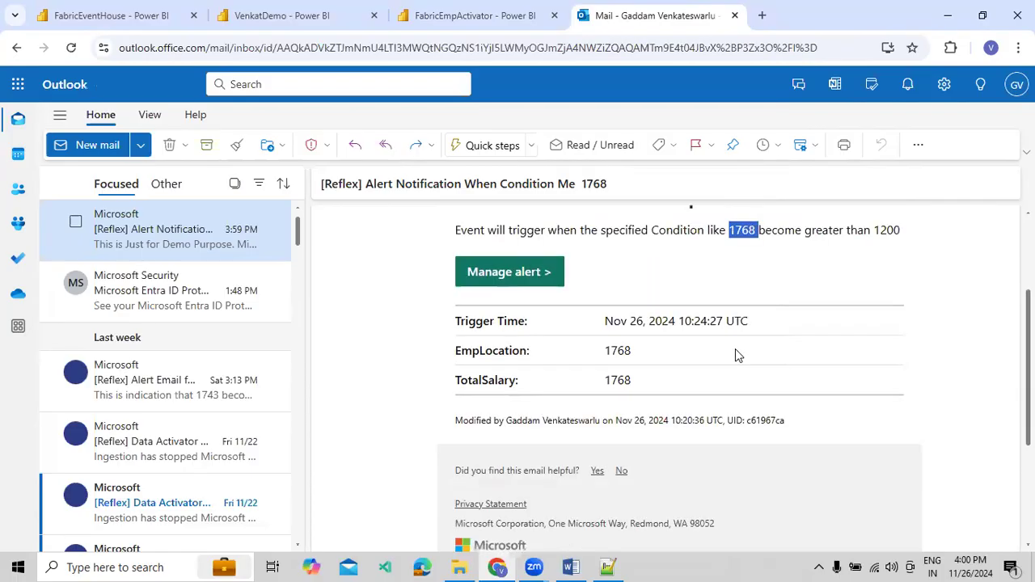
mouse_move(472, 347)
mouse_down()
mouse_move(544, 343)
mouse_move(553, 373)
mouse_move(507, 376)
mouse_move(617, 378)
mouse_move(647, 352)
mouse_move(452, 352)
mouse_move(461, 354)
mouse_up()
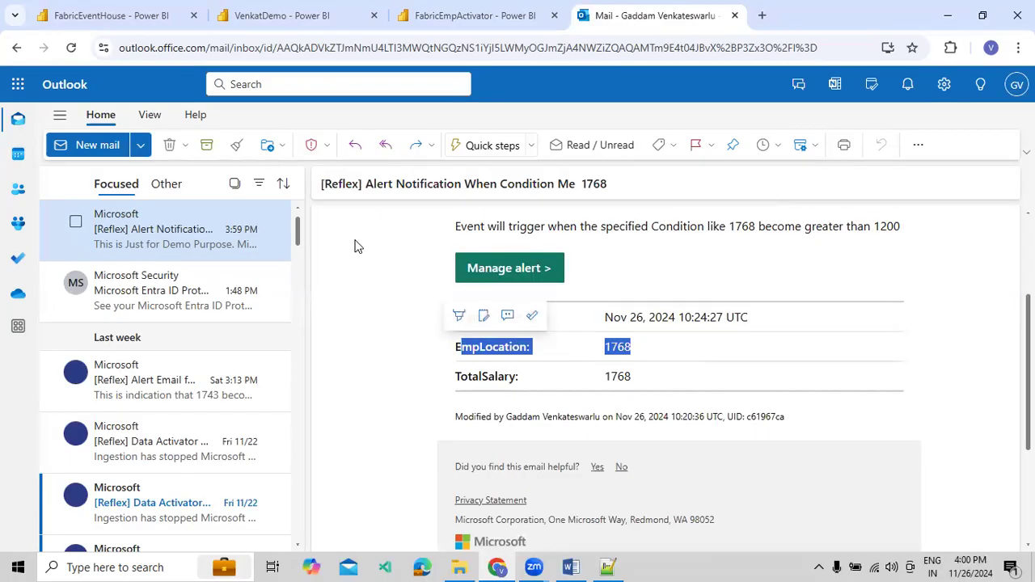
Compare the location totals on the VenkatDemo dashboard with the EmpLocation value in the alert email
click(283, 16)
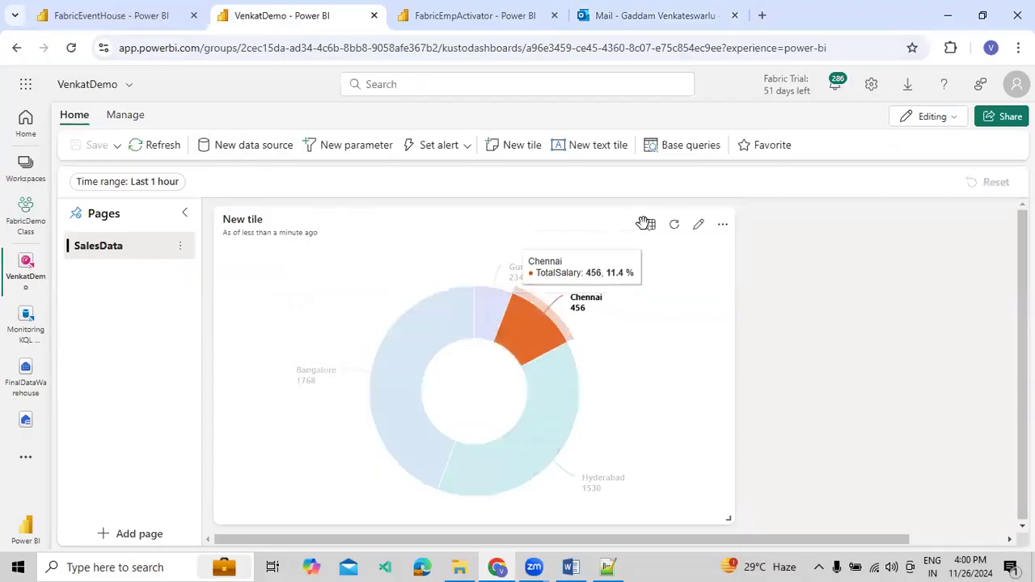
click(656, 16)
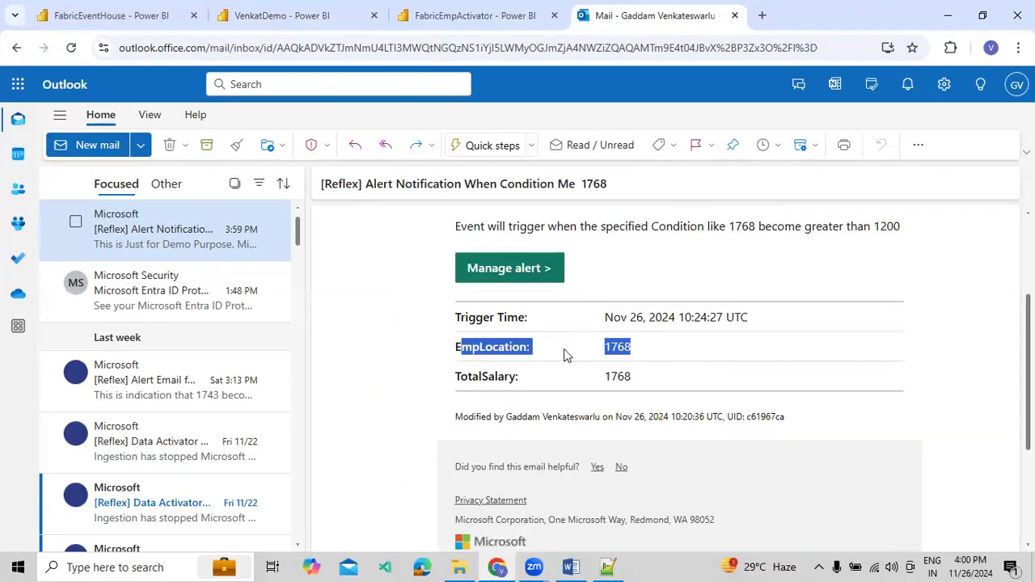
click(543, 353)
drag(612, 346, 631, 346)
click(635, 353)
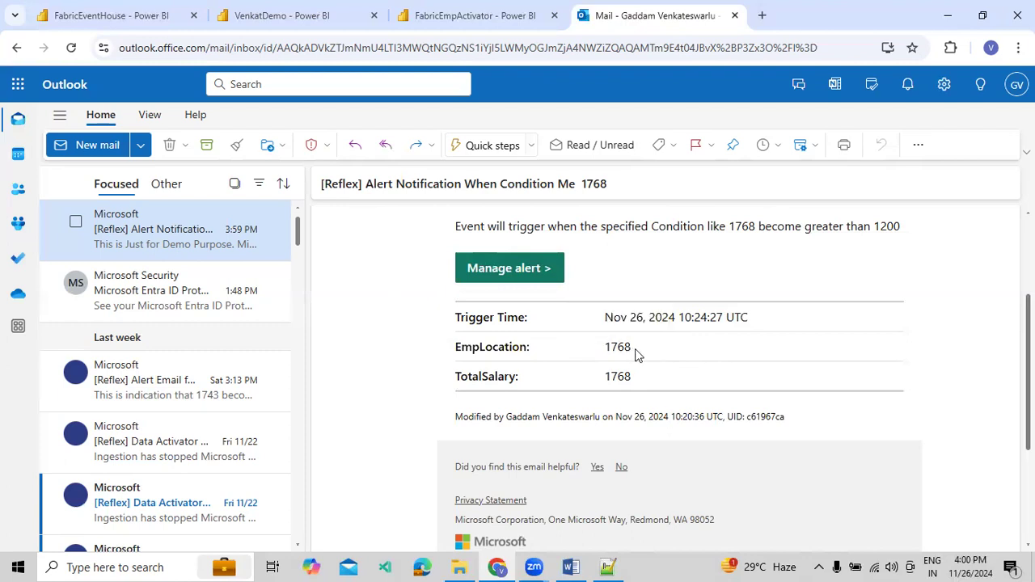
click(568, 352)
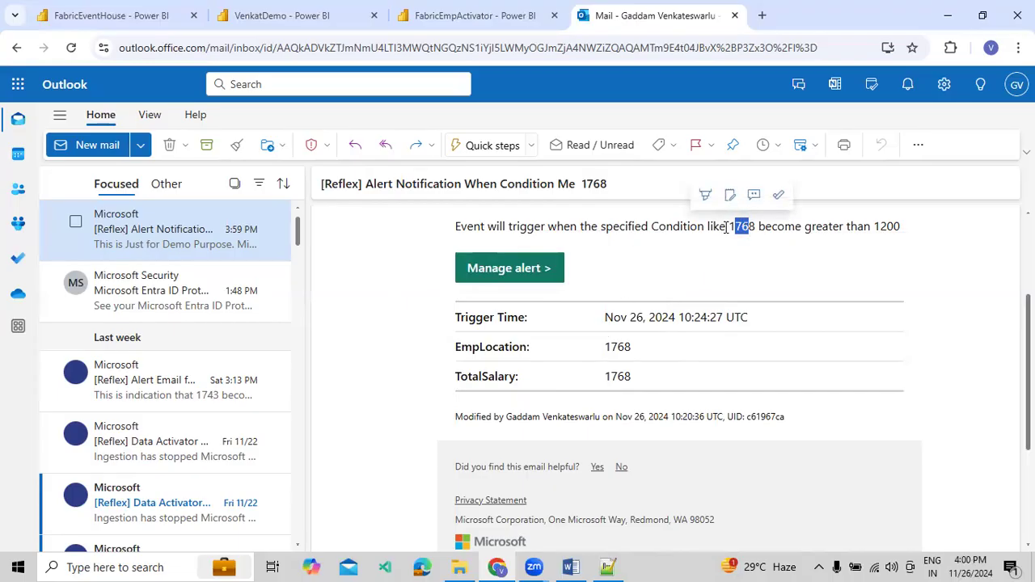
Recheck the triggering value and the 1200 threshold in the alert email's message, then return to its heading
drag(732, 228, 756, 227)
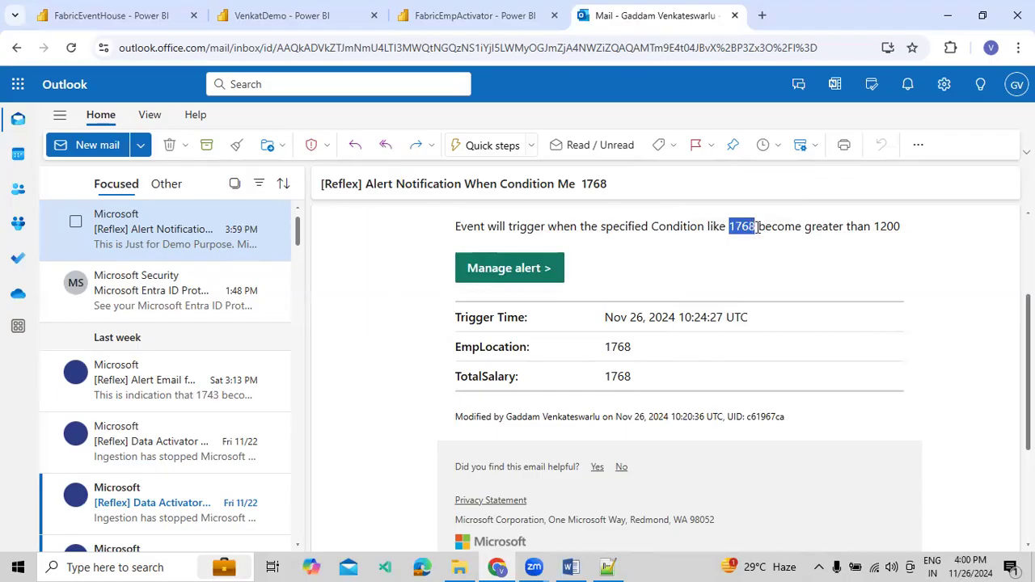
drag(901, 228, 673, 228)
click(722, 254)
scroll(722, 257, up, 2)
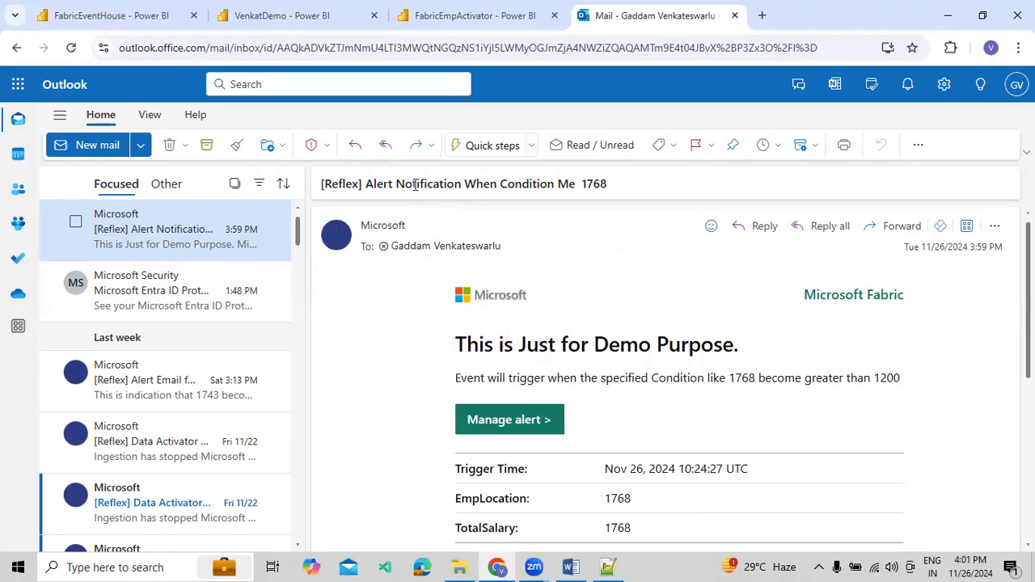
Switch to FabricEmpActivator, set TotalSalary as the attribute of property Filter 1 in Demo Condition, and view the available operations
double_click(588, 185)
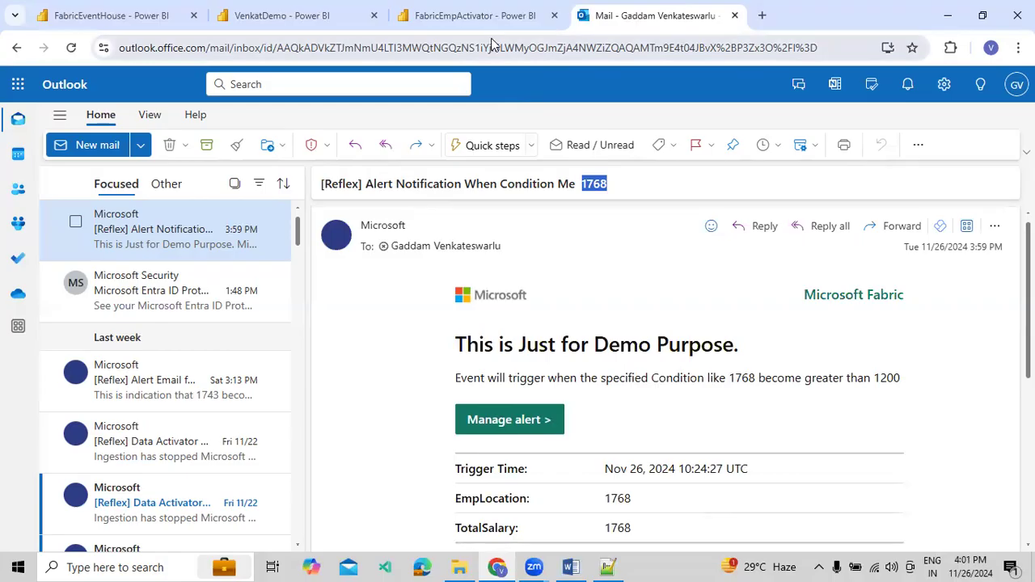
click(475, 16)
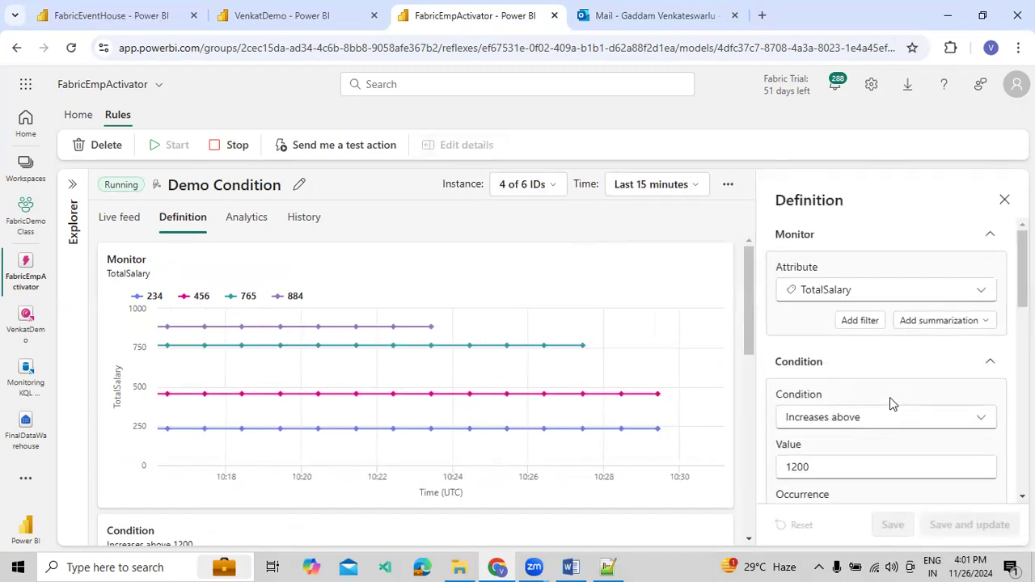
scroll(890, 398, down, 2)
scroll(891, 411, down, 3)
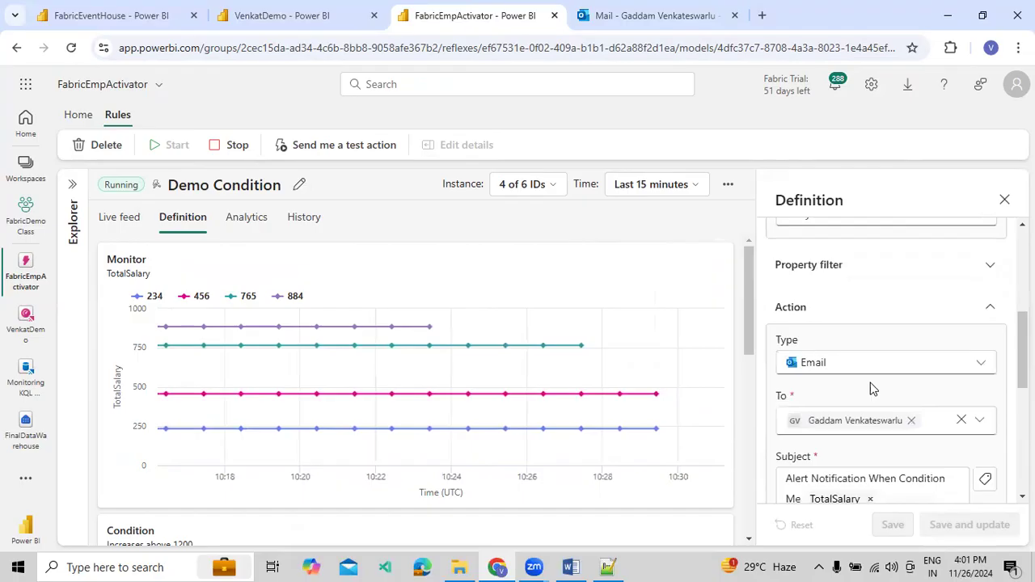
click(990, 265)
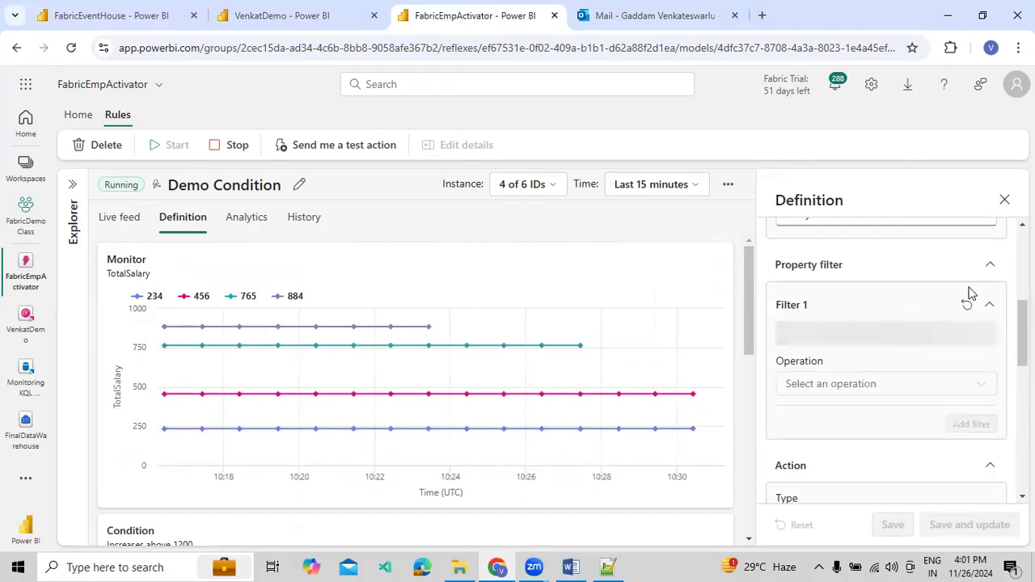
click(874, 361)
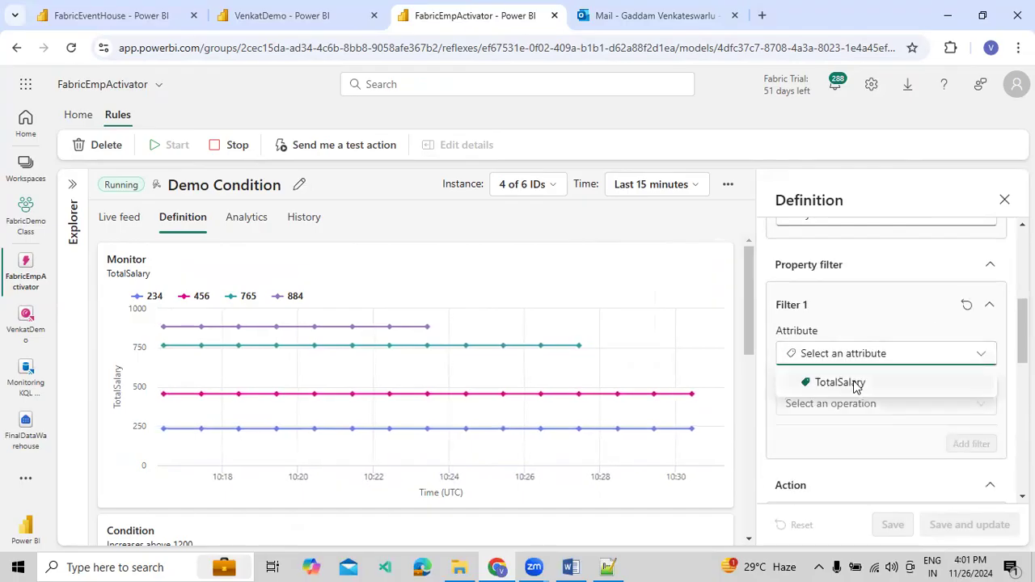
click(858, 385)
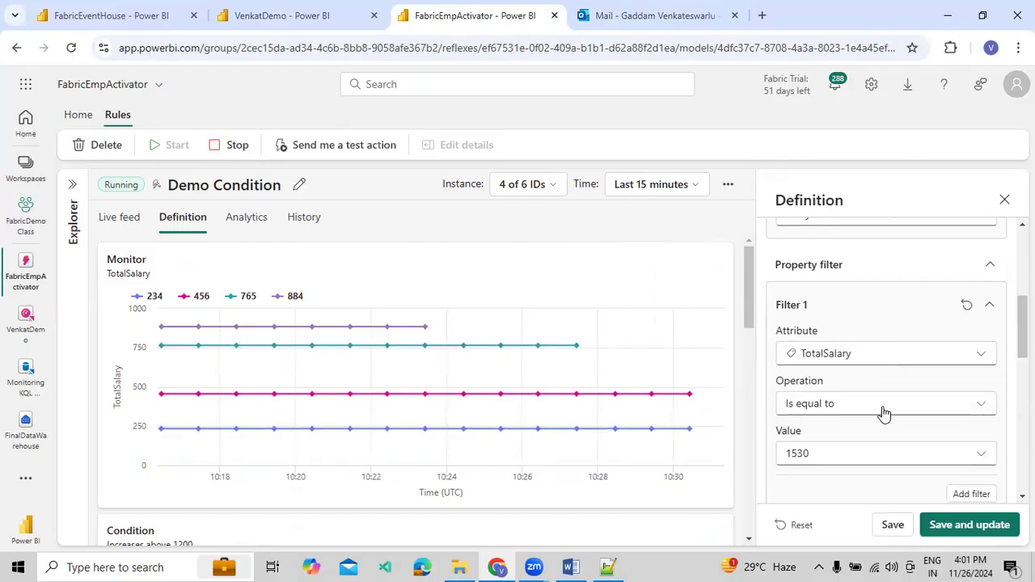
click(975, 405)
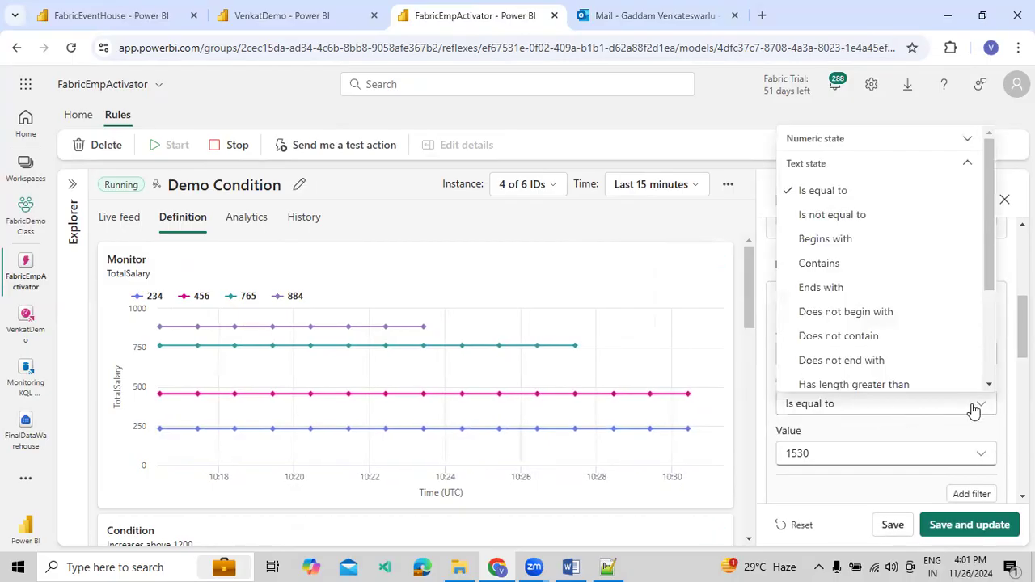
click(977, 406)
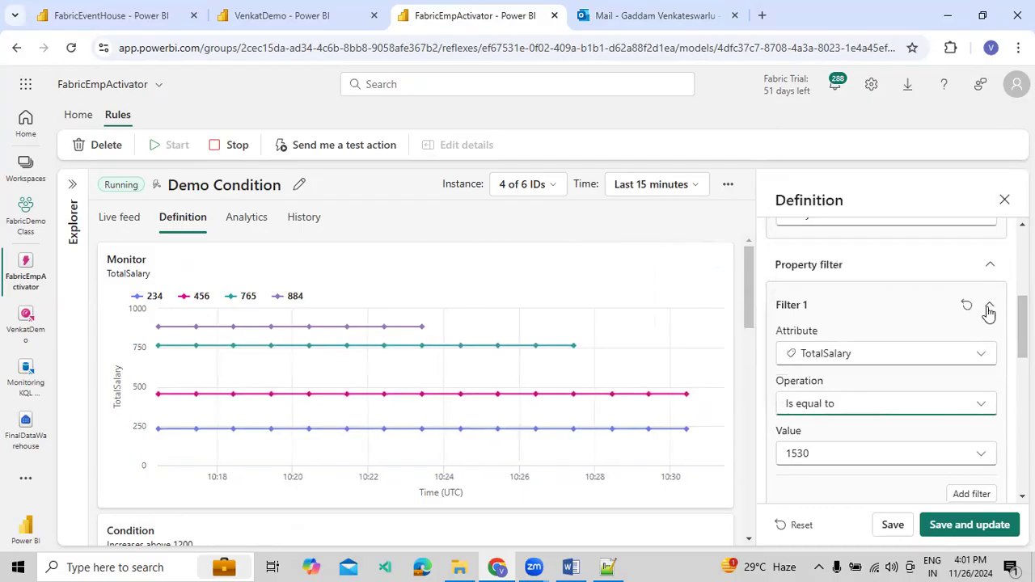
scroll(979, 348, down, 3)
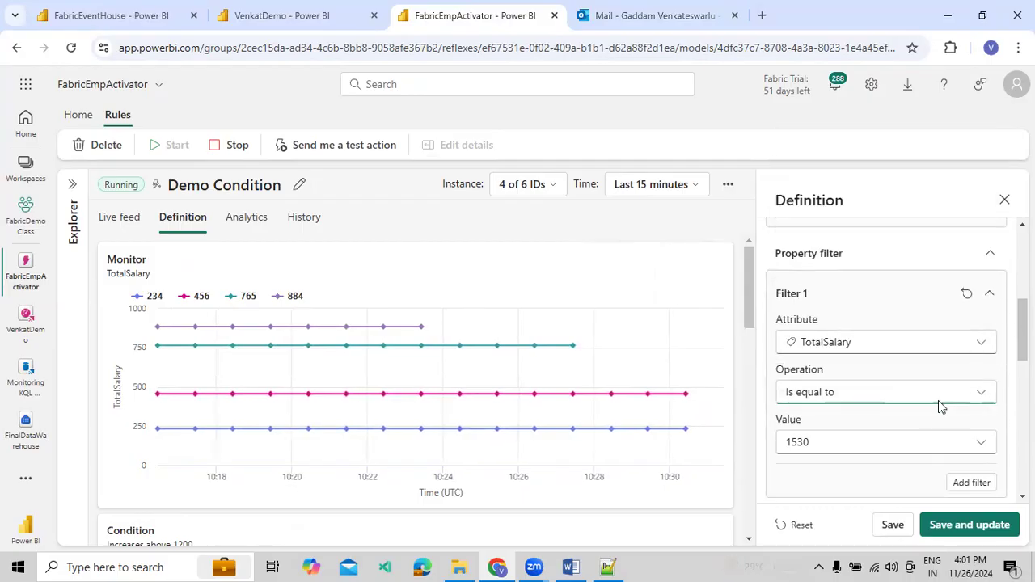
scroll(931, 413, up, 3)
scroll(927, 332, up, 3)
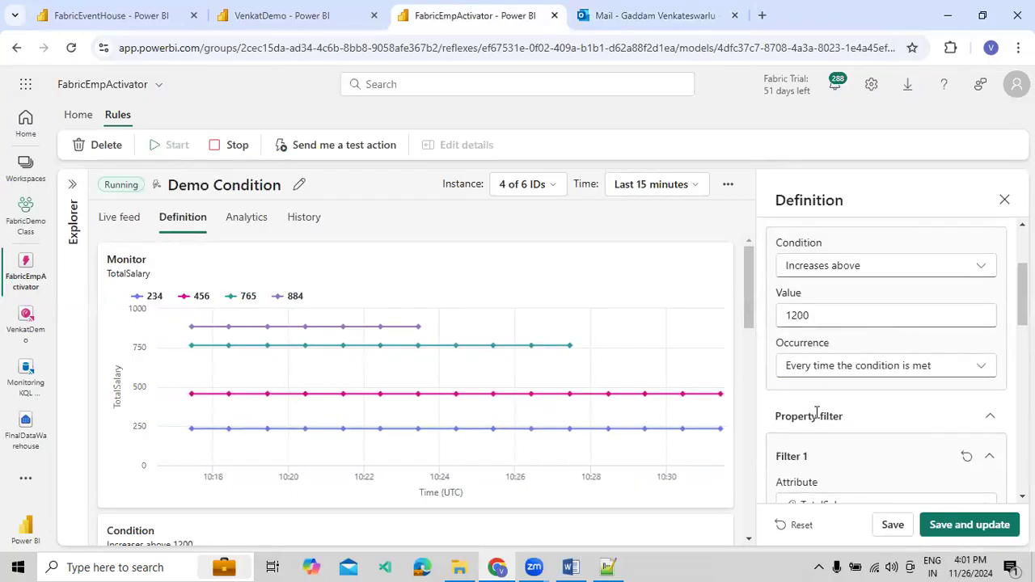
Switch to Outlook and check the Trigger Time row in the alert email
click(684, 18)
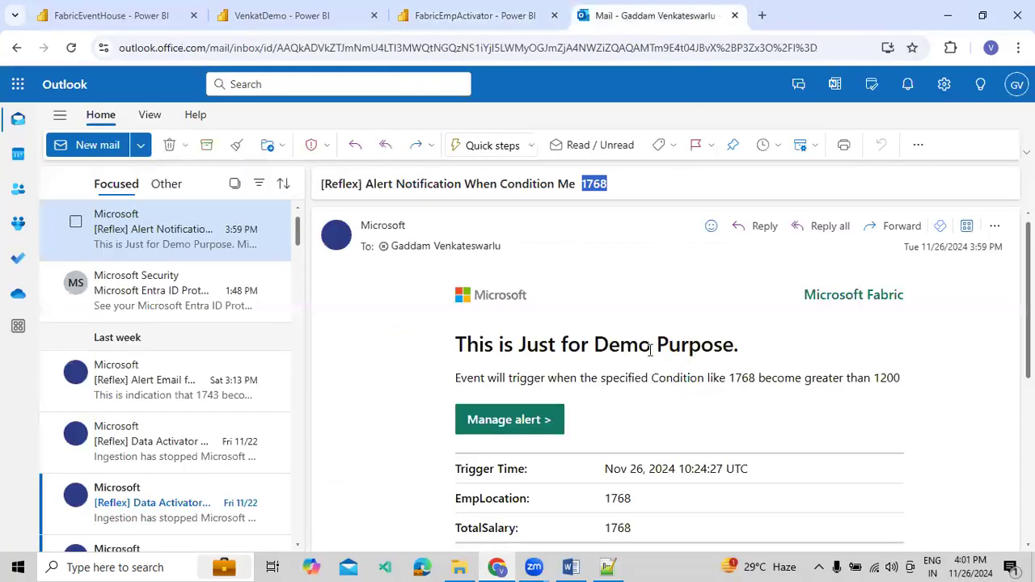
scroll(603, 362, down, 2)
drag(509, 315, 671, 319)
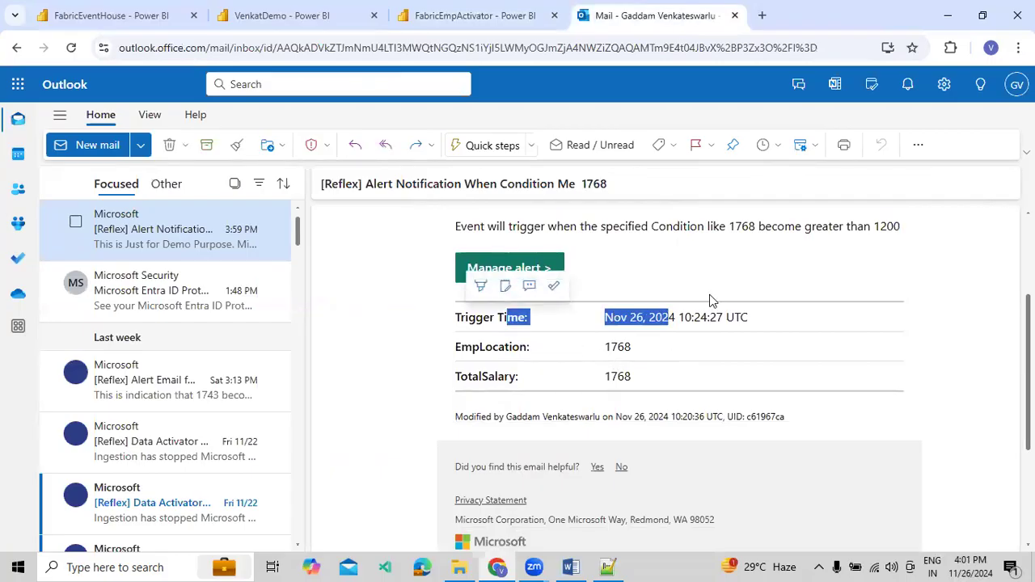
Return to the FabricEmpActivator rule definition and review its email subject, headline, message and Context options
click(471, 24)
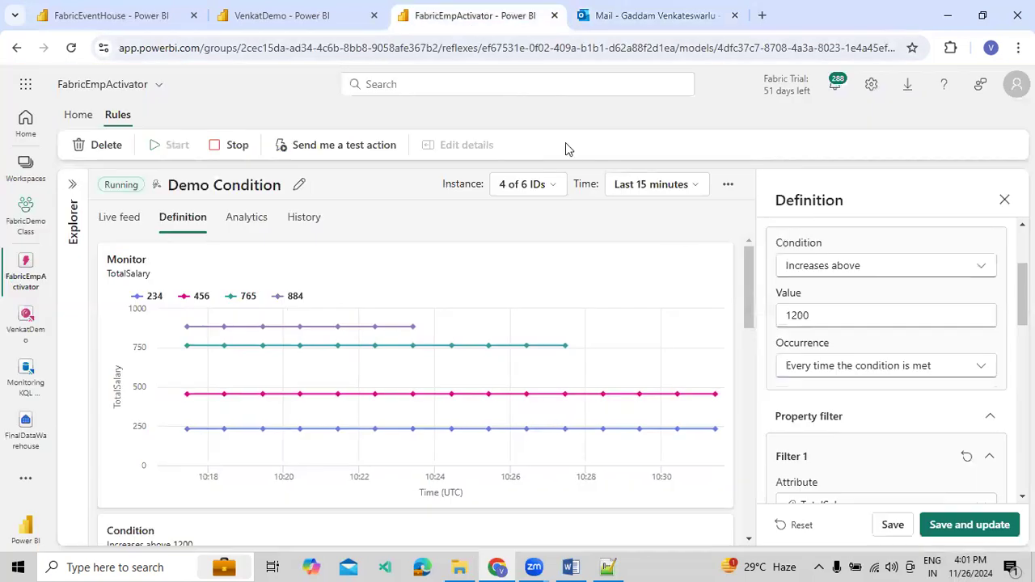
scroll(854, 387, down, 2)
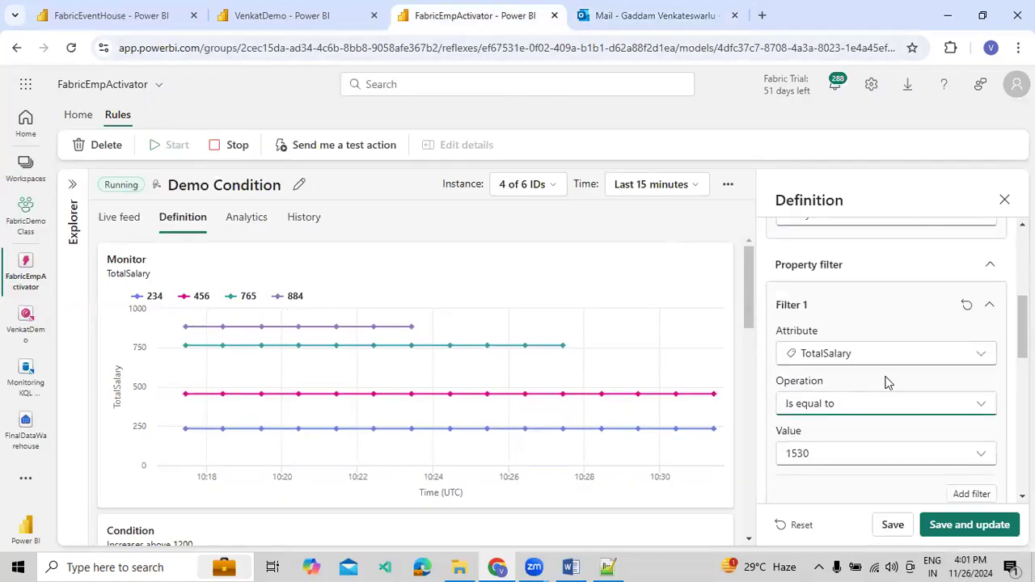
scroll(887, 383, down, 5)
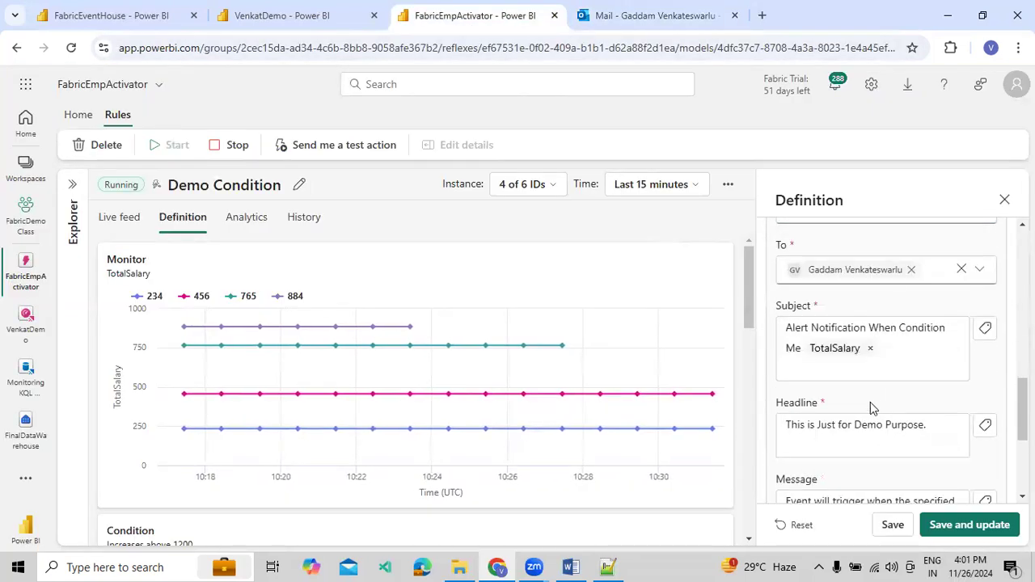
scroll(870, 416, down, 2)
scroll(857, 409, down, 1)
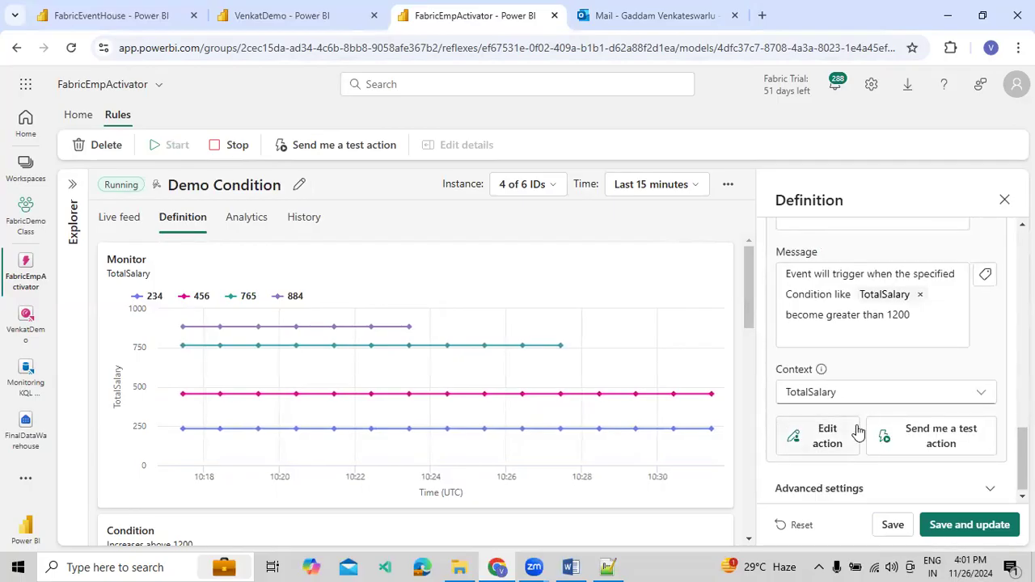
click(852, 400)
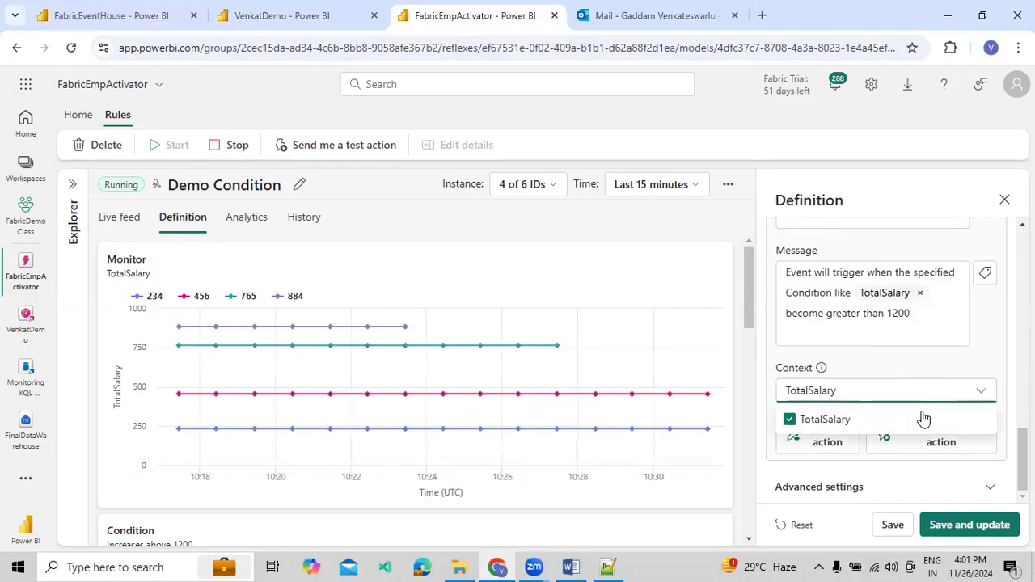
Expand the rule's advanced settings and inspect the wait time for late-arriving events
click(982, 488)
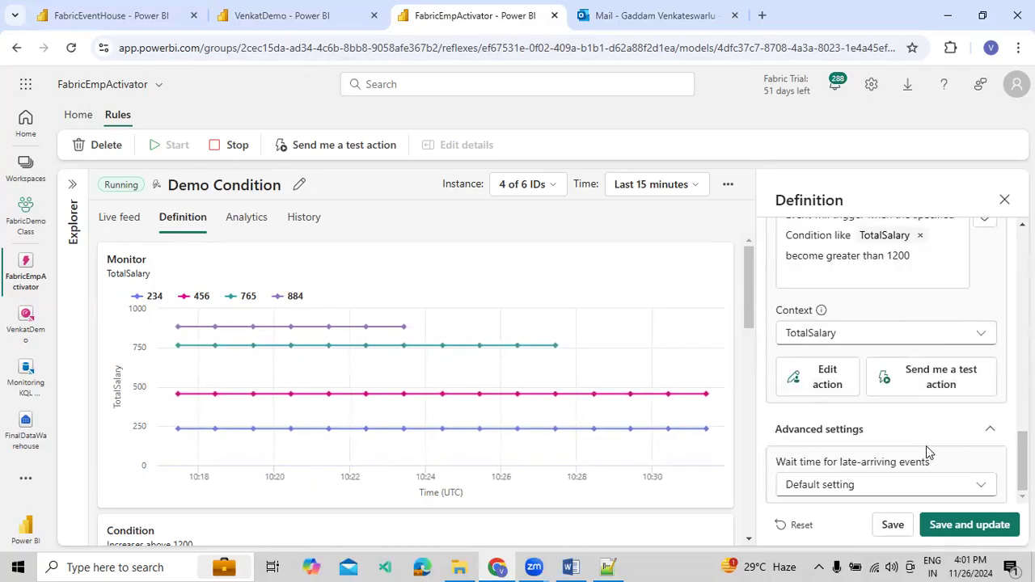
click(881, 491)
click(901, 481)
Collapse the rule's property filter section and view the summarization options for the monitored TotalSalary attribute
scroll(955, 367, up, 2)
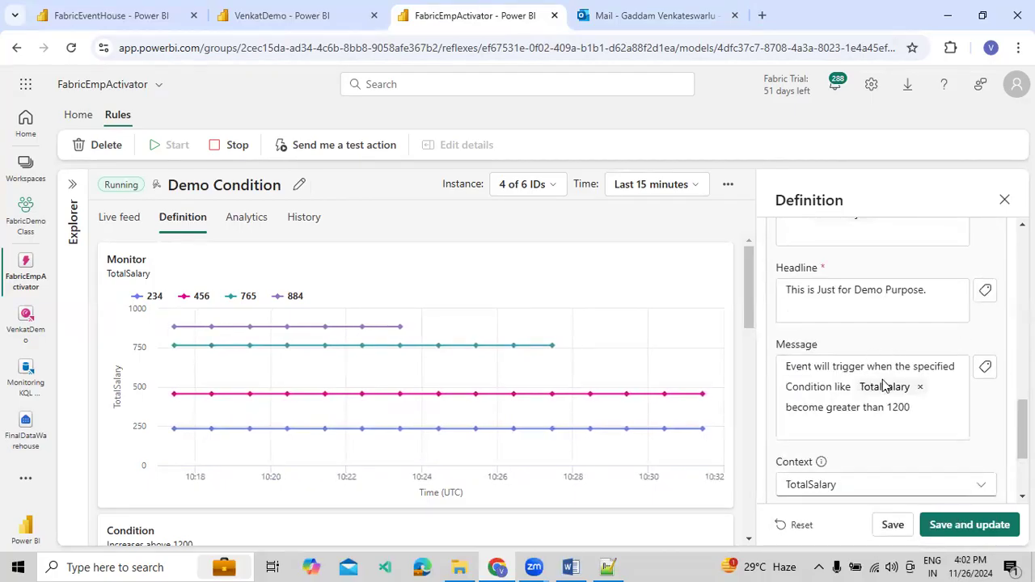
scroll(902, 362, up, 4)
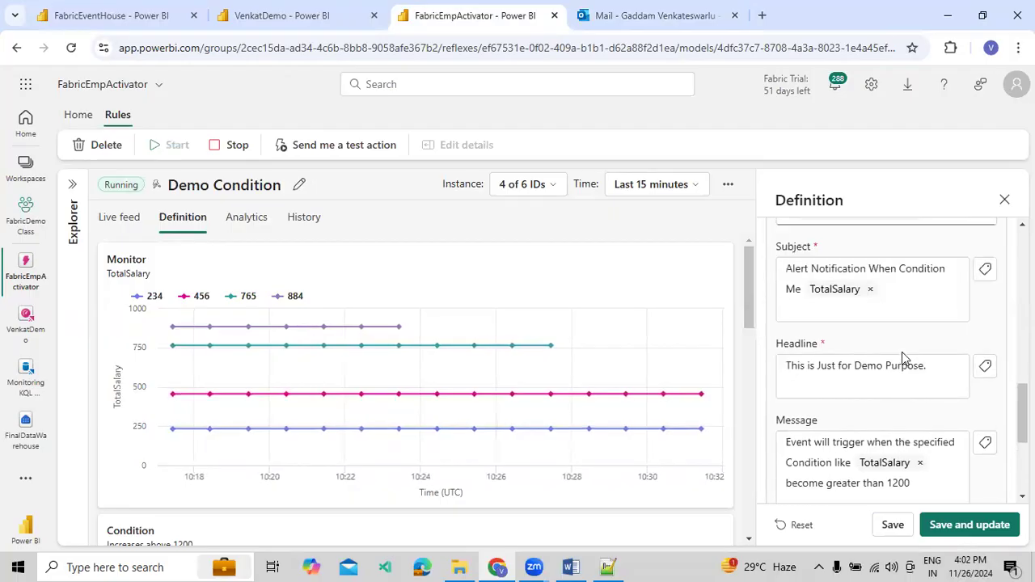
scroll(902, 352, up, 1)
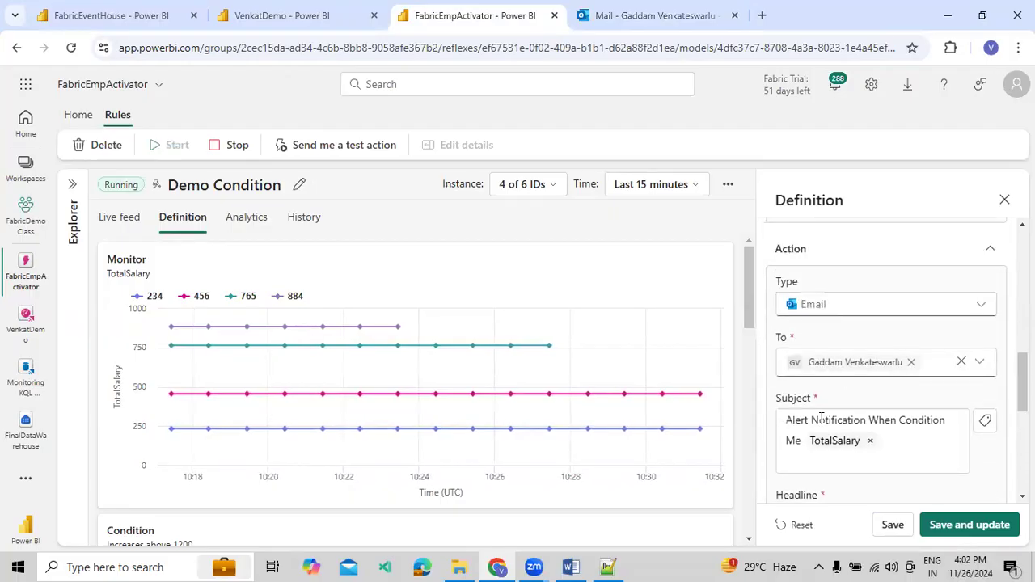
scroll(844, 330, up, 2)
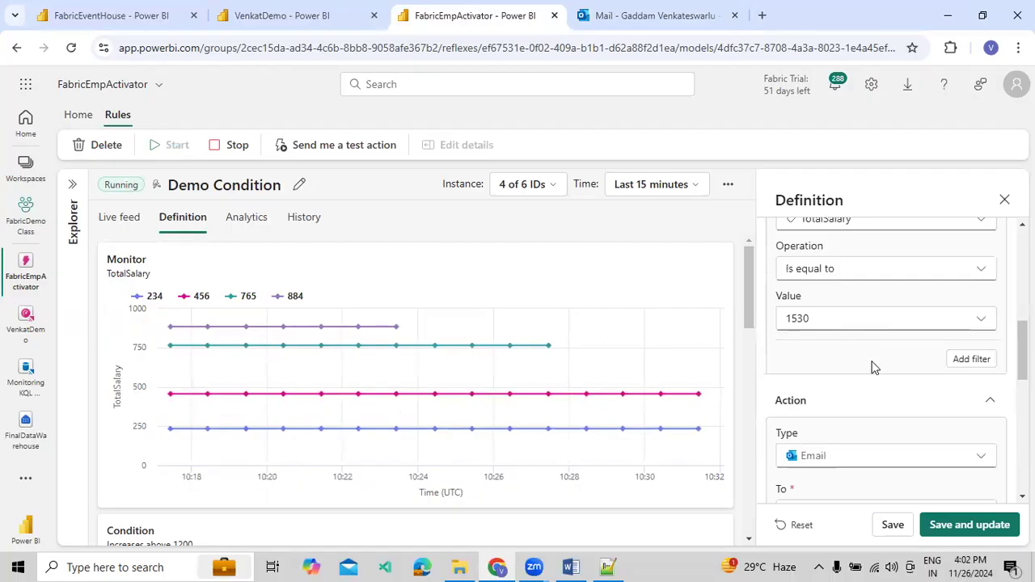
scroll(873, 365, up, 2)
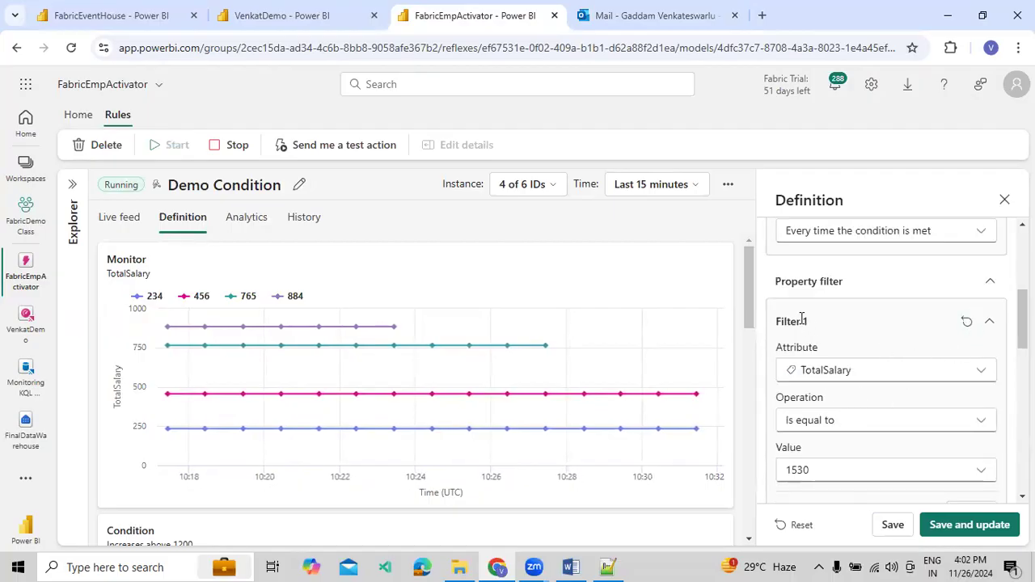
click(990, 282)
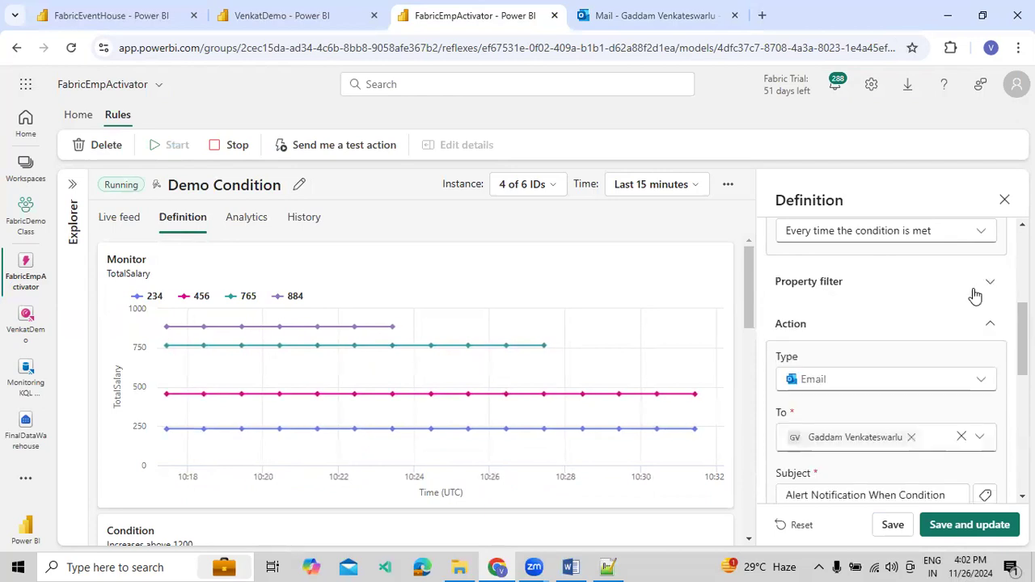
scroll(890, 324, up, 2)
scroll(848, 380, up, 2)
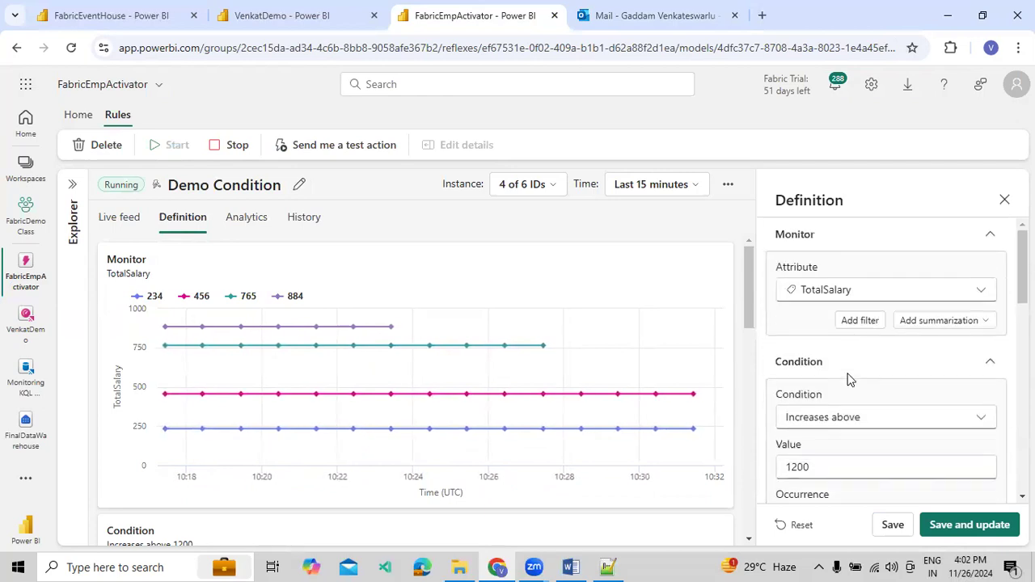
click(931, 324)
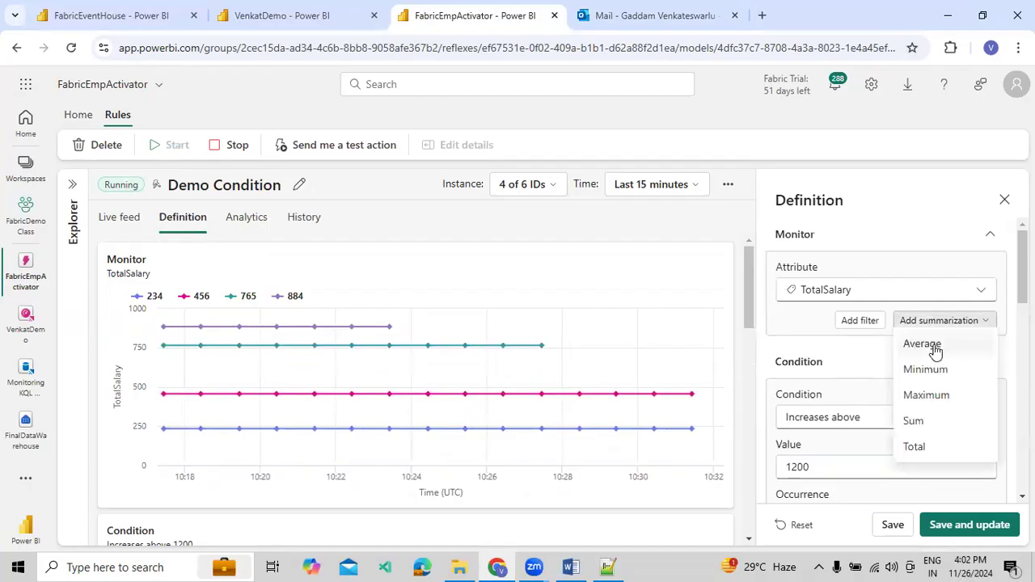
click(868, 366)
Switch to Outlook and examine the EmpLocation row and its value in the alert email
click(664, 15)
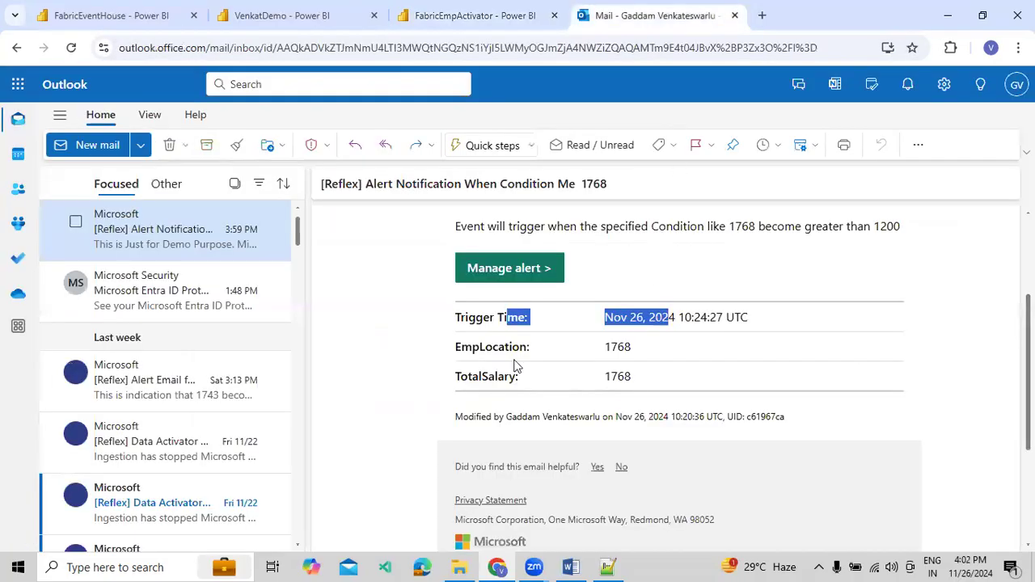
drag(607, 336, 637, 348)
click(638, 348)
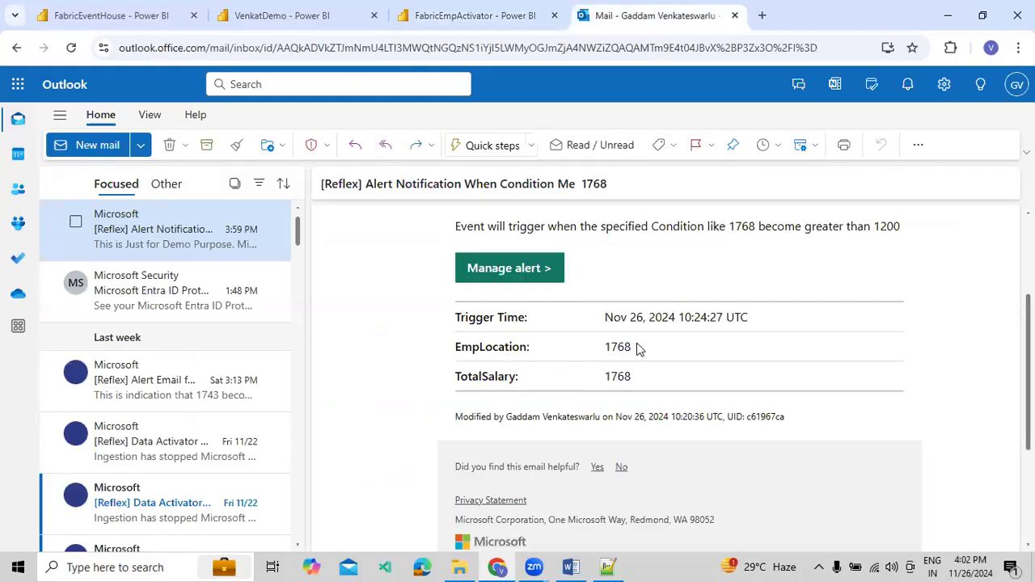
drag(453, 344, 613, 348)
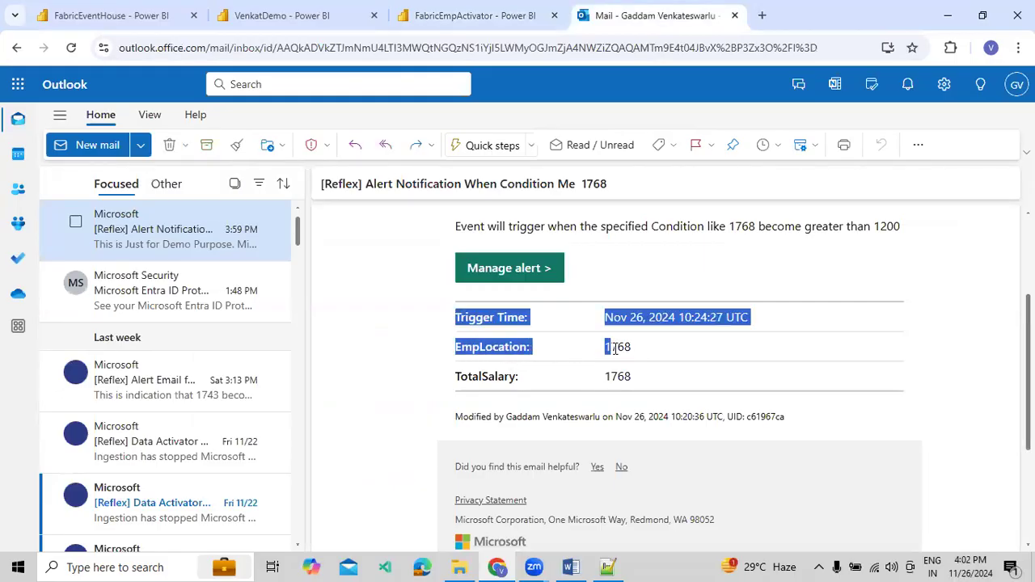
click(624, 376)
double_click(621, 346)
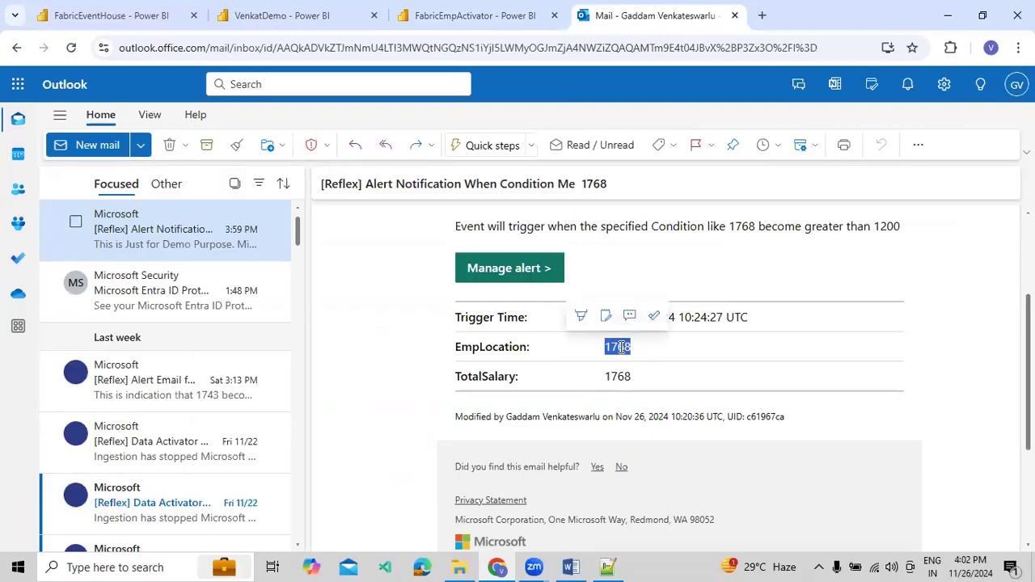
click(670, 369)
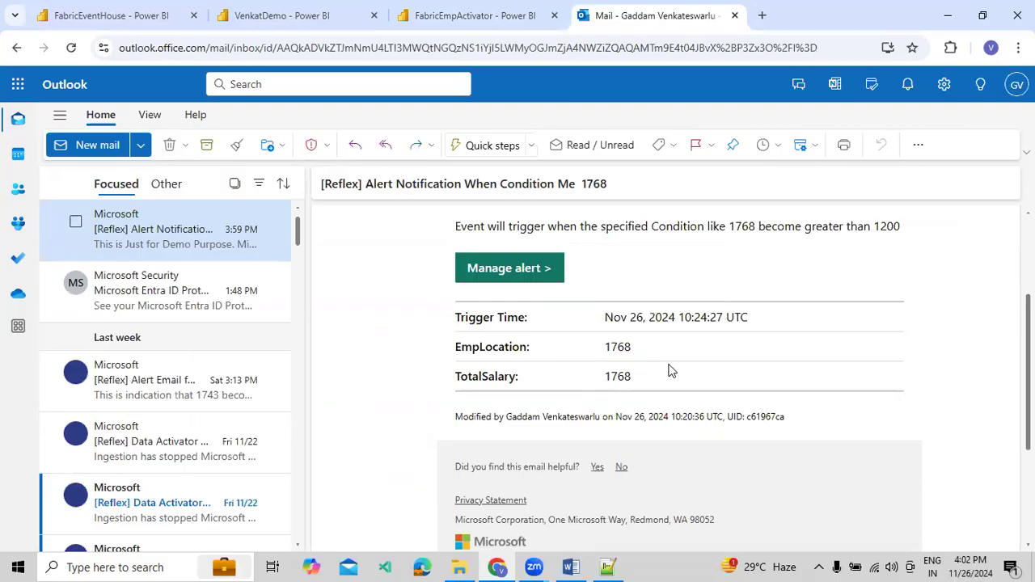
Reopen the Reflex alert email, follow its Manage alert link, and close the Fabric sign-in page
click(202, 313)
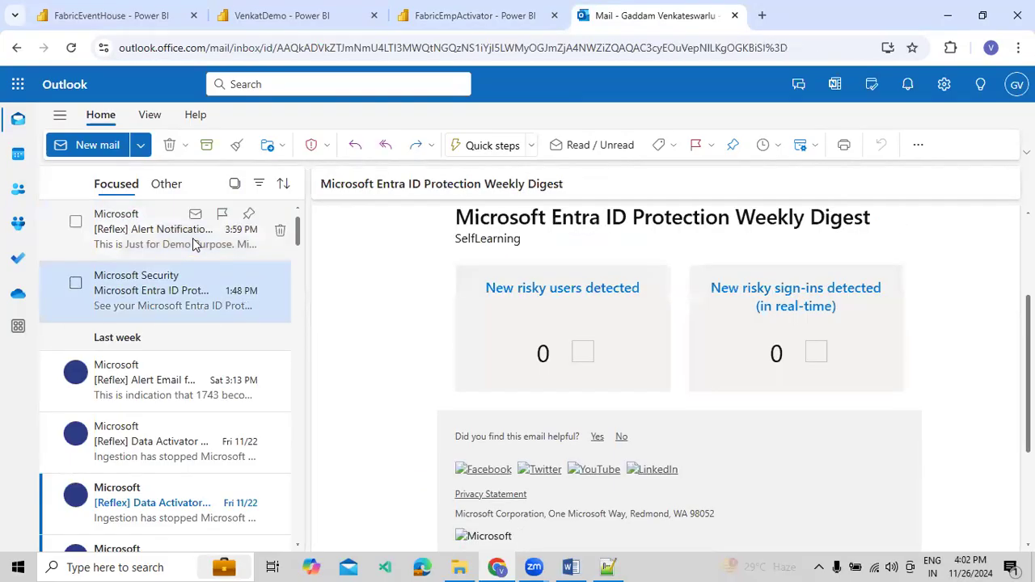
click(132, 240)
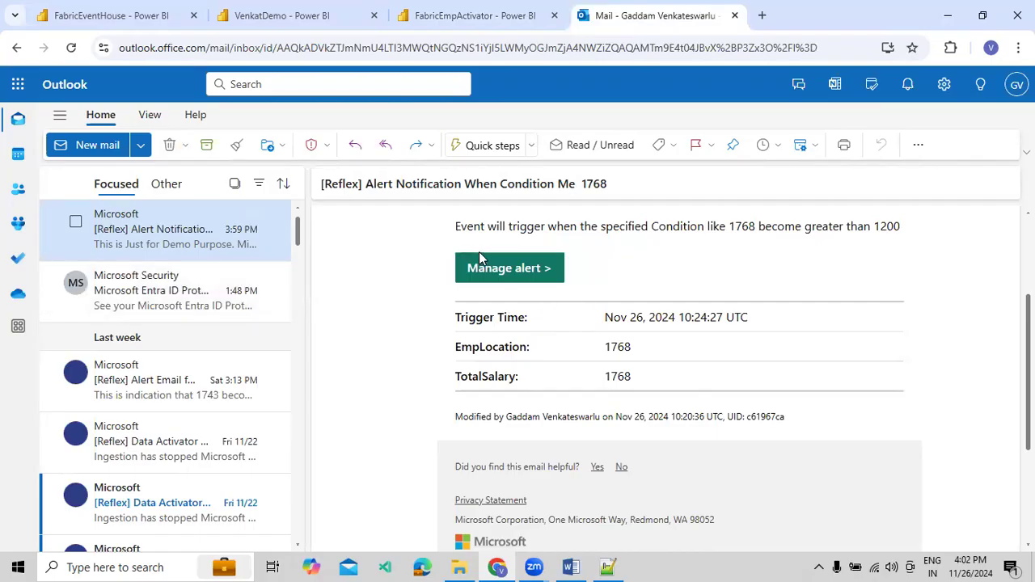
click(547, 270)
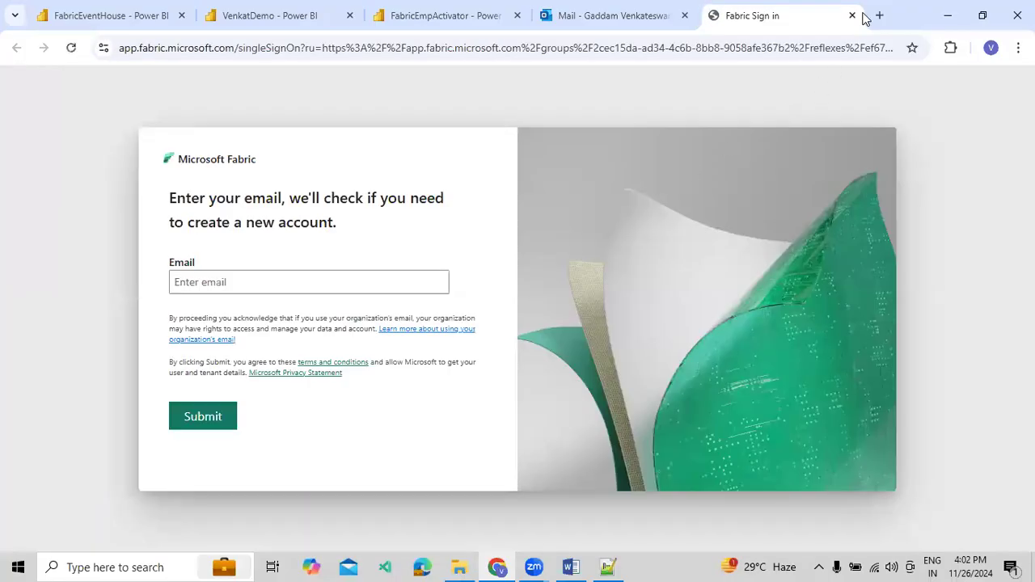
click(853, 15)
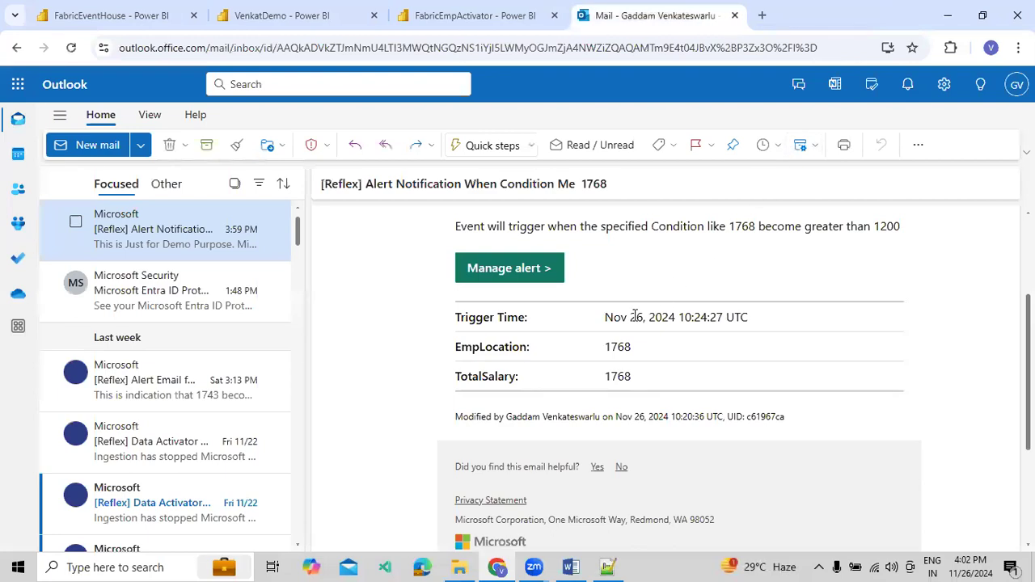
Examine the EmpLocation and TotalSalary values in the alert email and compare them with the VenkatDemo dashboard's donut chart
double_click(617, 349)
click(629, 370)
scroll(629, 370, down, 3)
scroll(658, 358, up, 5)
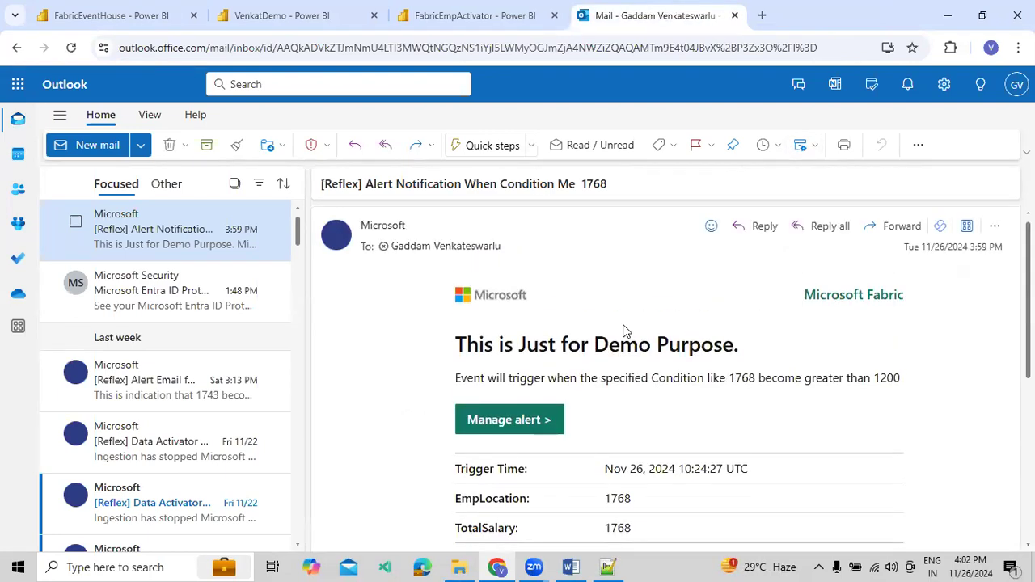
click(291, 16)
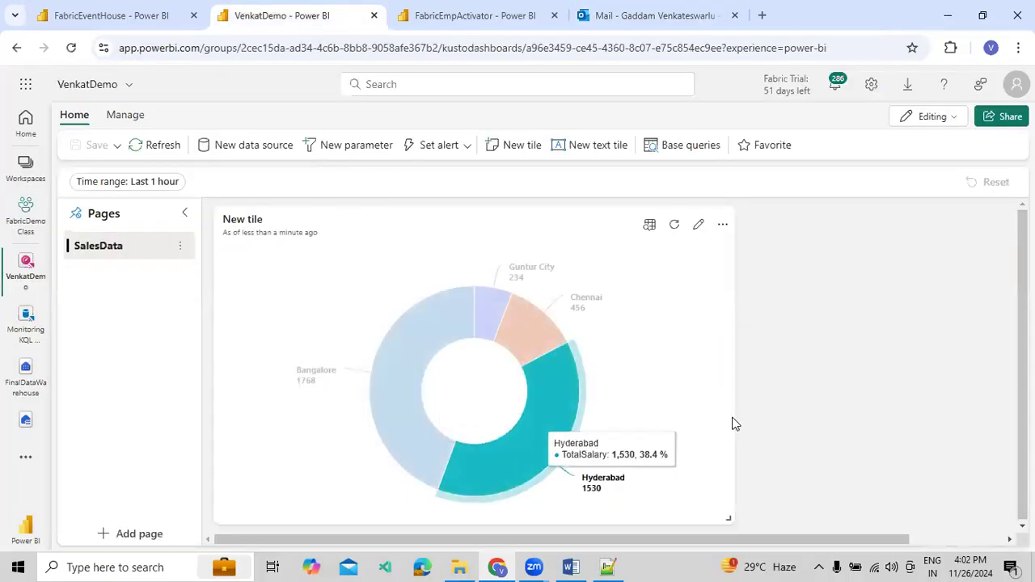
Return to FabricEmpActivator, close the rule's Definition pane, and view the Demo Condition rule's analytics
click(444, 20)
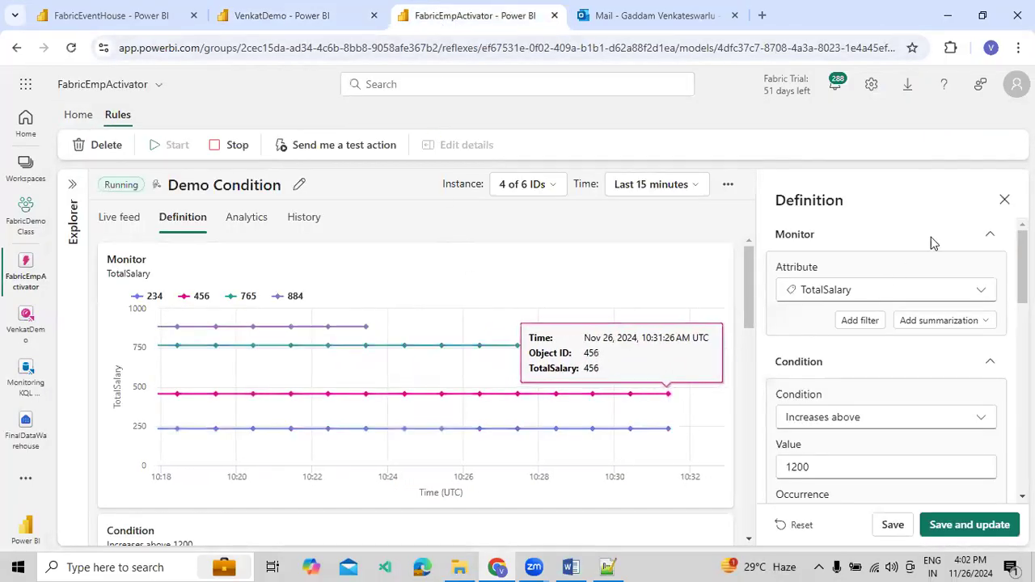
click(1003, 198)
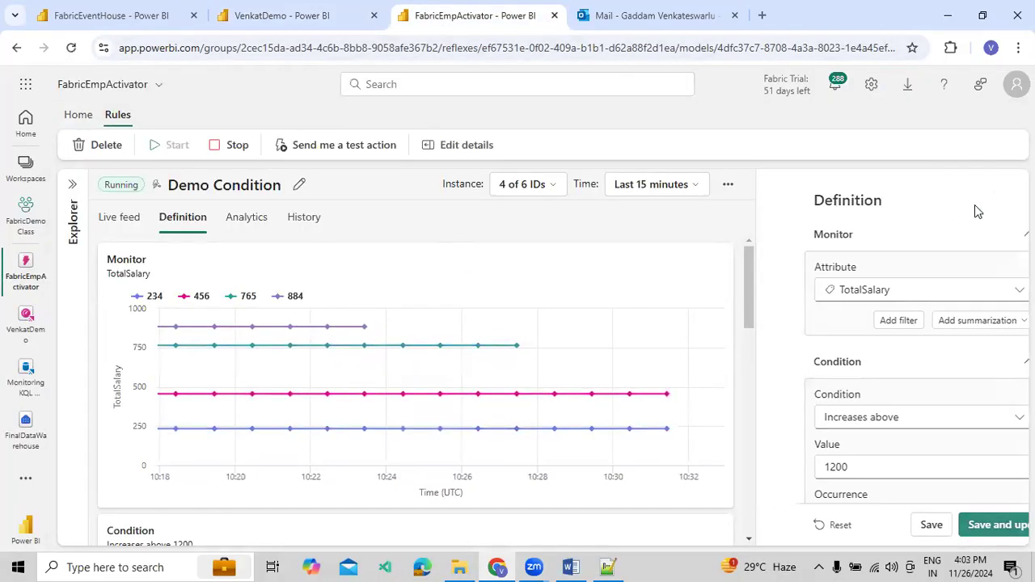
click(250, 224)
scroll(317, 283, down, 3)
scroll(318, 287, down, 8)
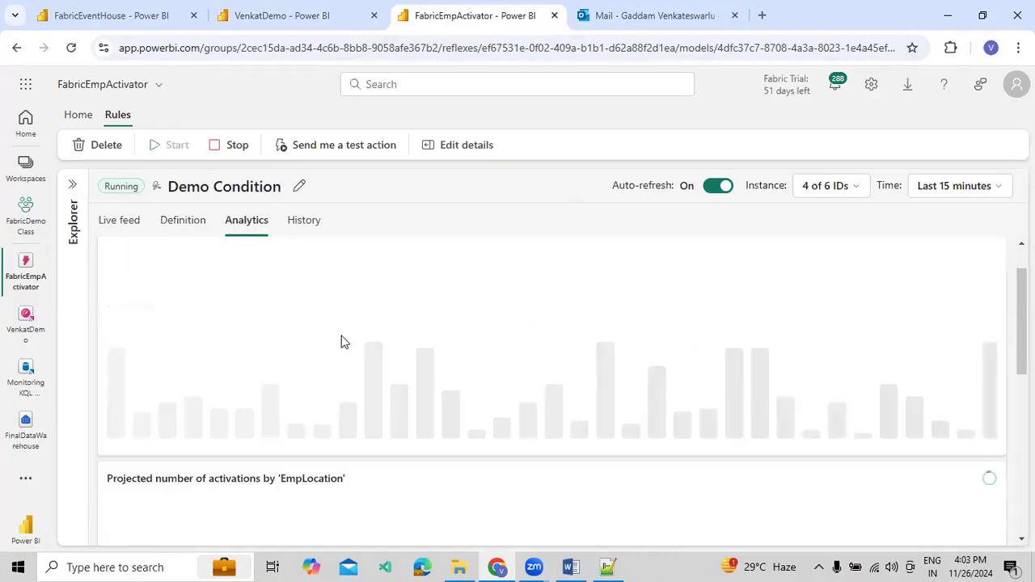
Open the Demo Condition rule's history and examine the actual activations chart and the activation details, including the email headline and message
click(300, 226)
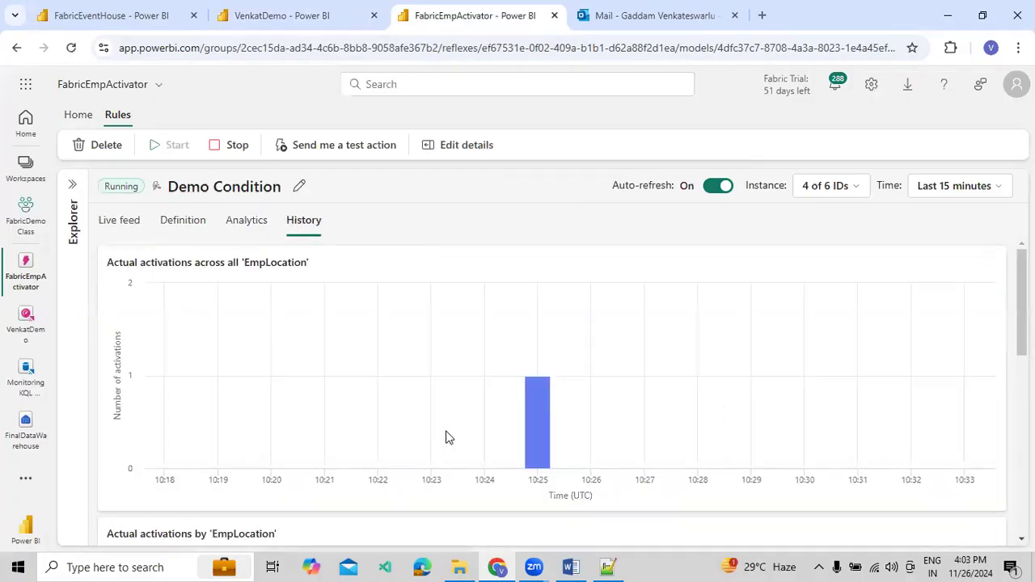
scroll(482, 404, down, 2)
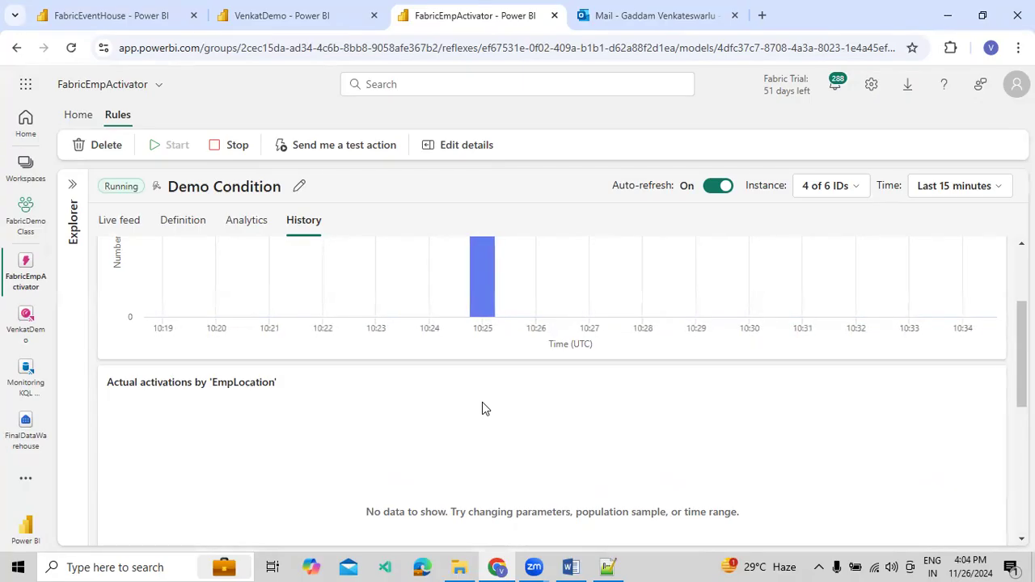
scroll(458, 438, up, 2)
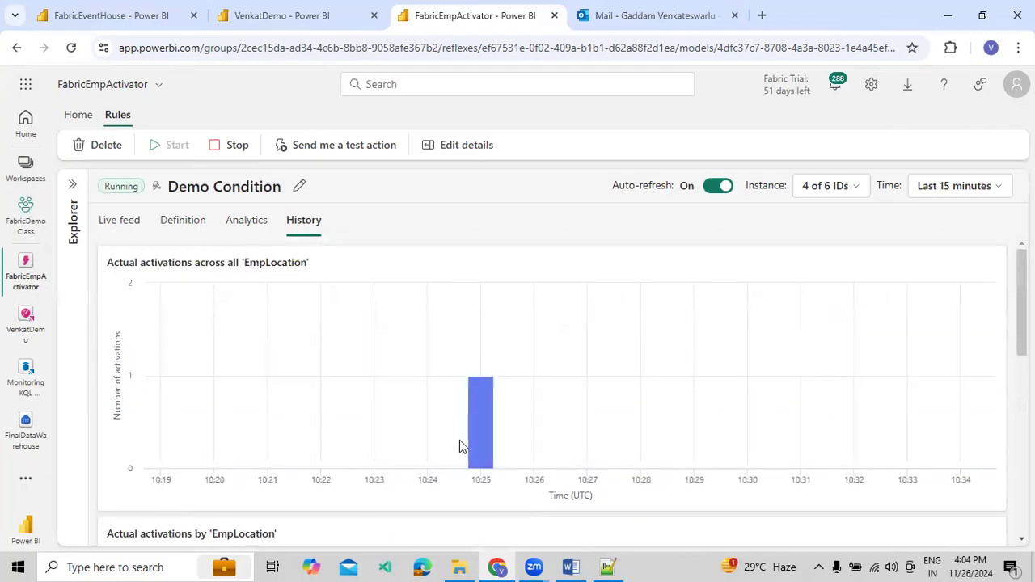
scroll(459, 429, down, 6)
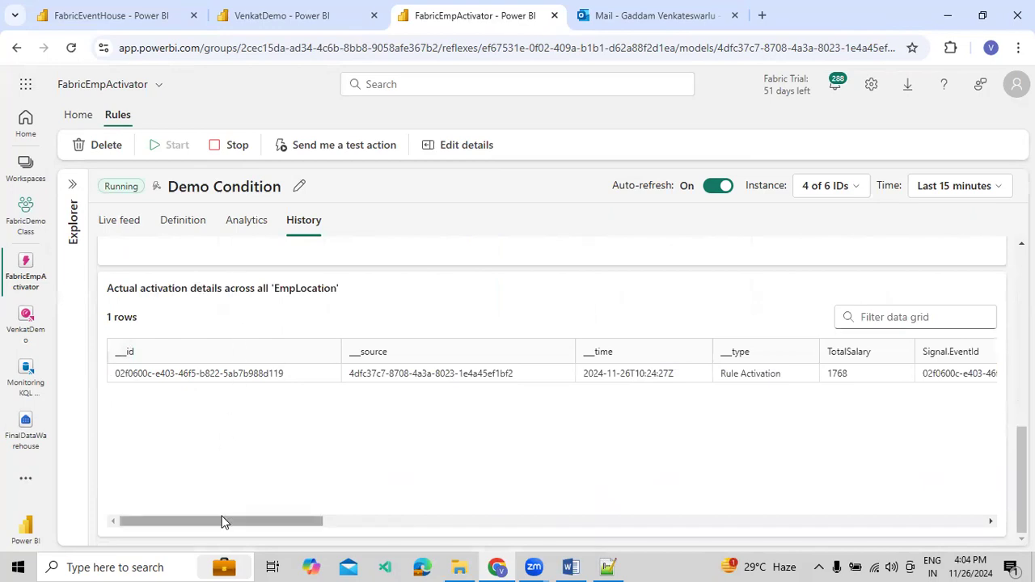
drag(222, 520, 251, 522)
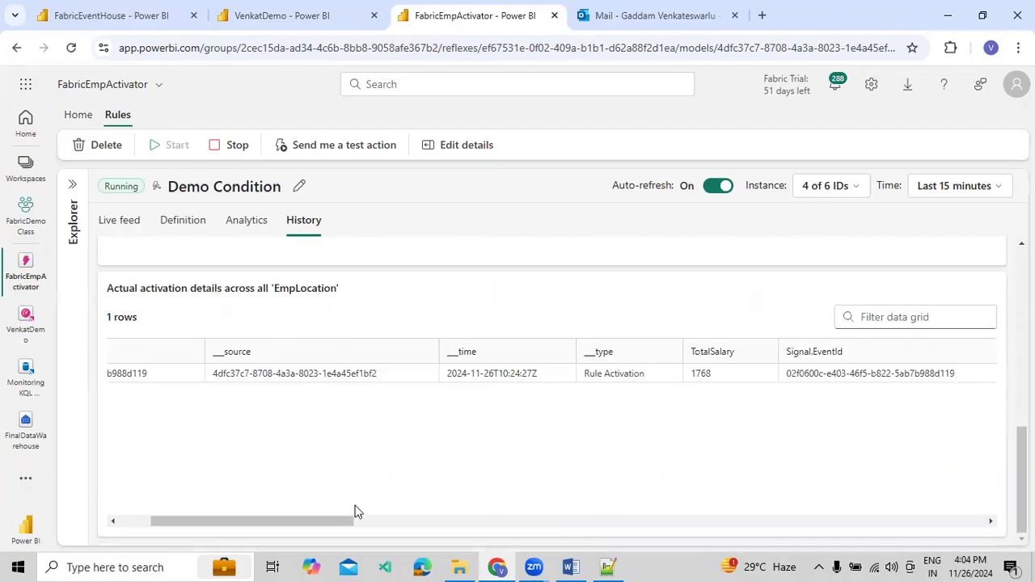
drag(335, 520, 460, 527)
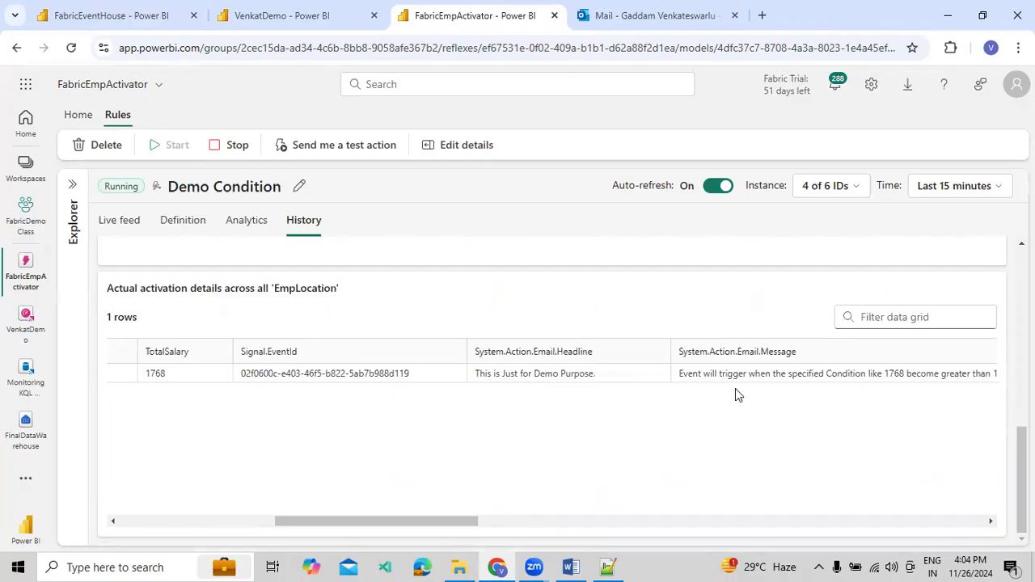
drag(470, 520, 220, 559)
Switch to Outlook, trust the sender of the Microsoft Entra ID Protection Weekly Digest, and return to the Reflex alert email
click(696, 32)
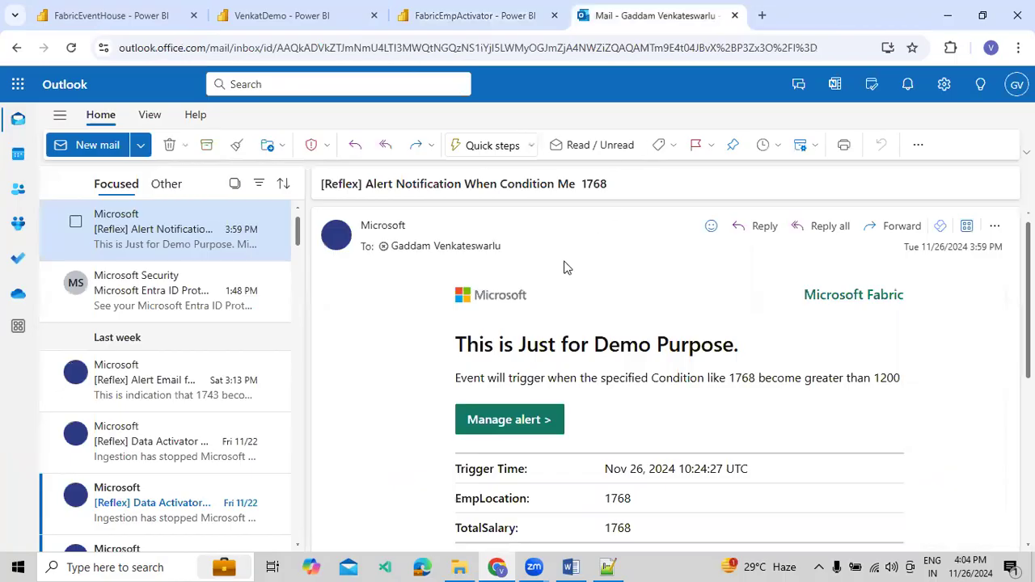
click(176, 300)
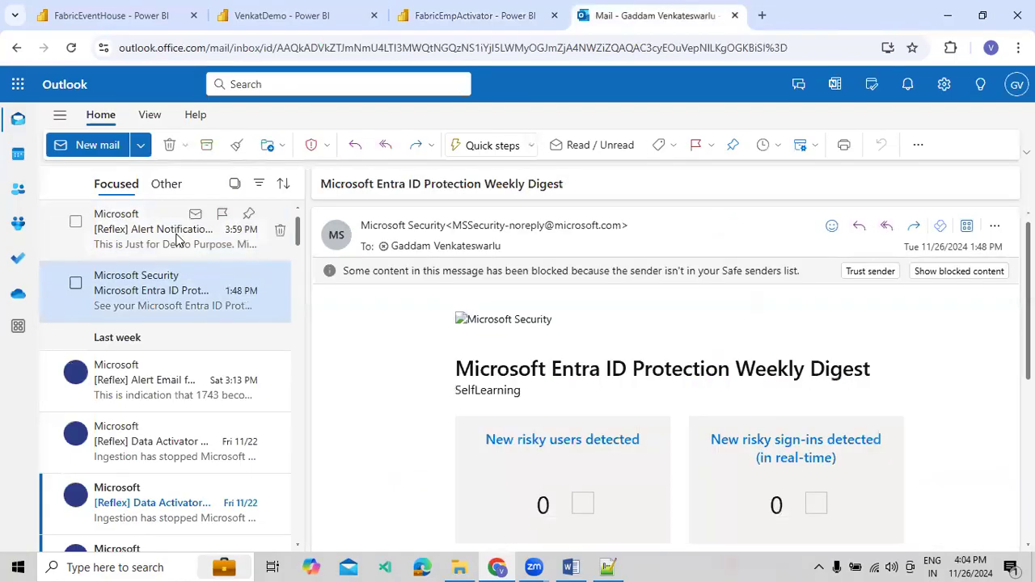
click(179, 238)
click(166, 298)
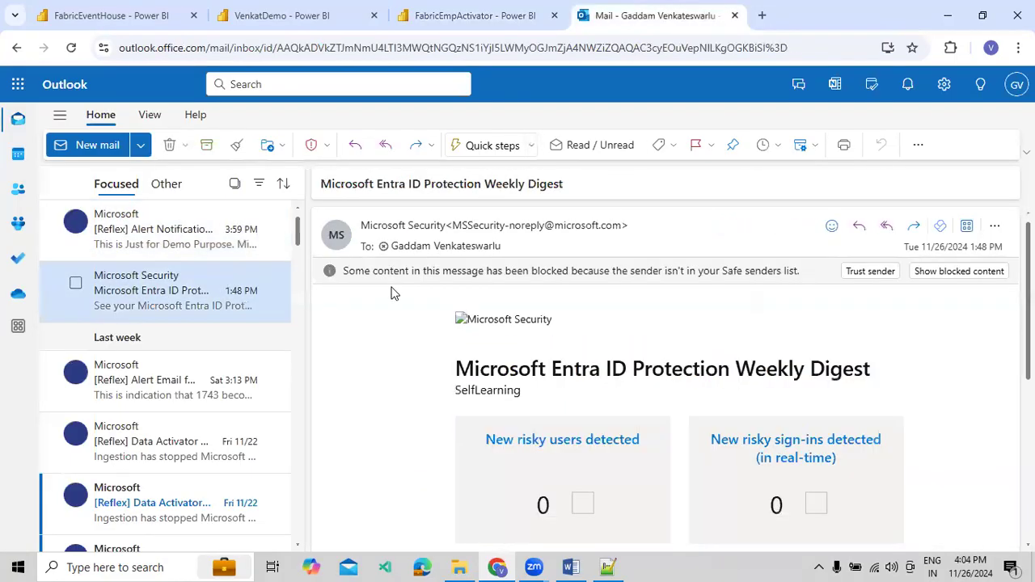
click(850, 277)
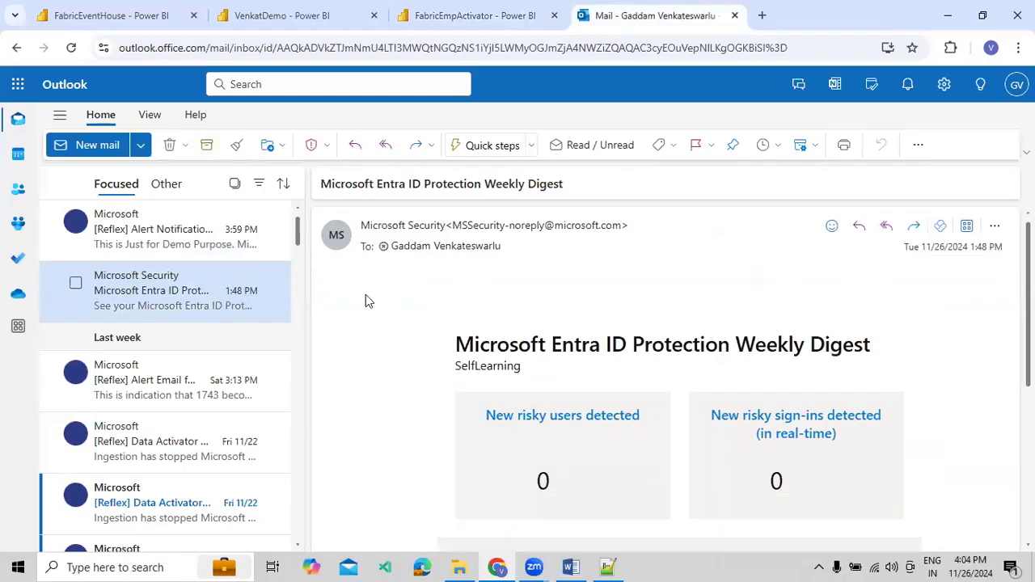
click(171, 241)
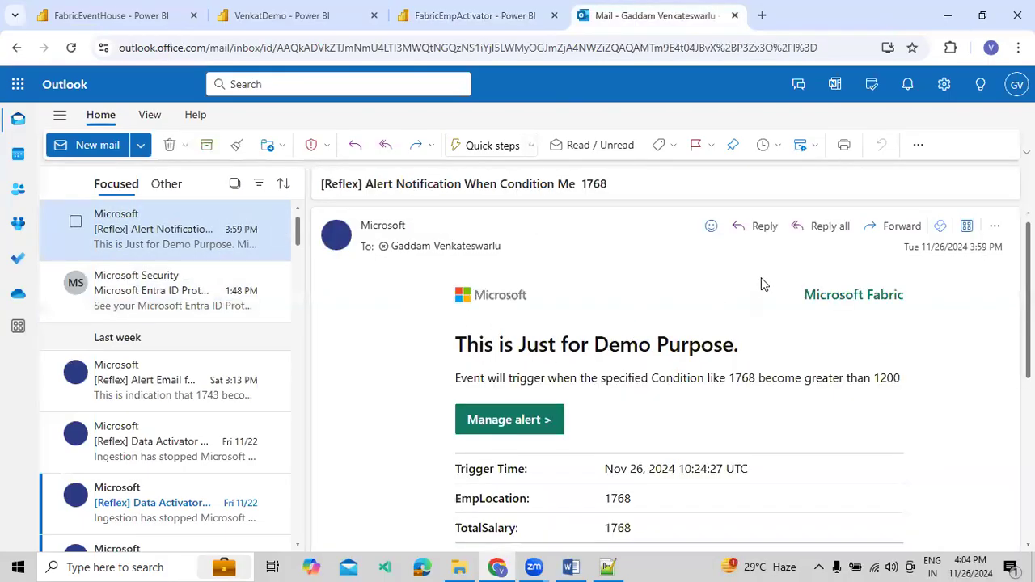
click(165, 277)
click(196, 238)
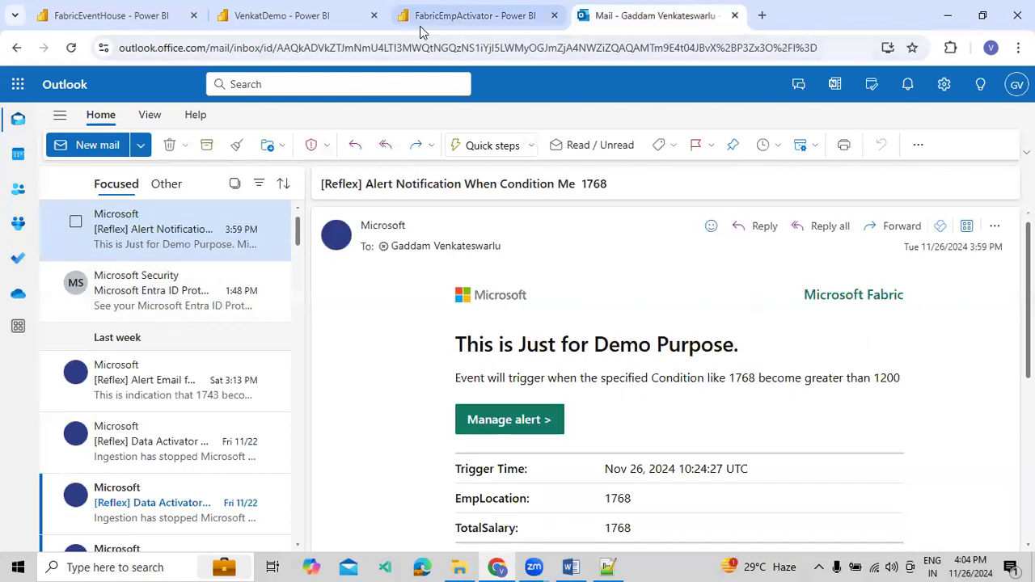
Return to the FabricEmpActivator history and examine the second activation row's TotalSalary and email message
click(454, 16)
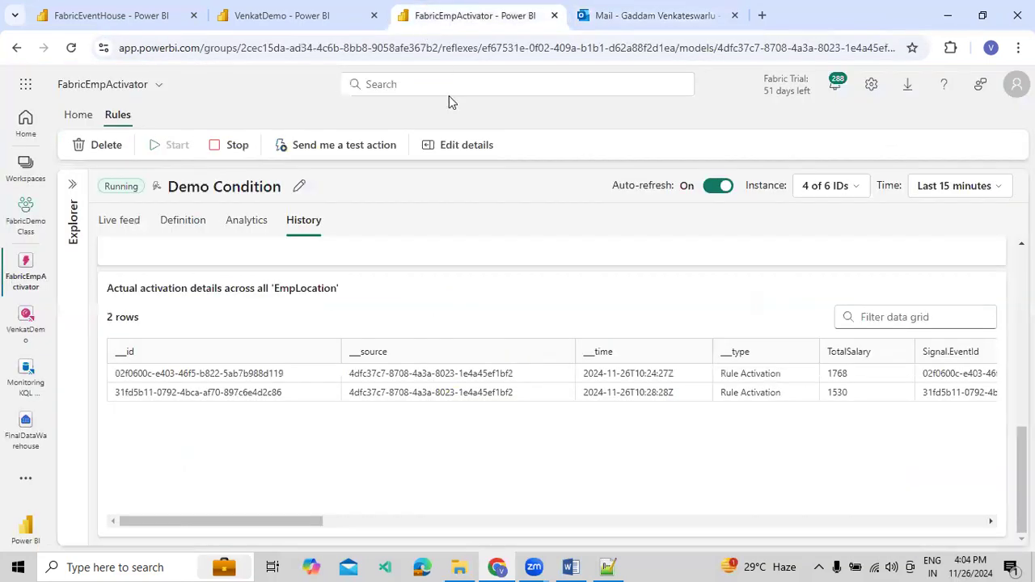
double_click(836, 394)
drag(312, 523, 517, 523)
drag(357, 394, 694, 397)
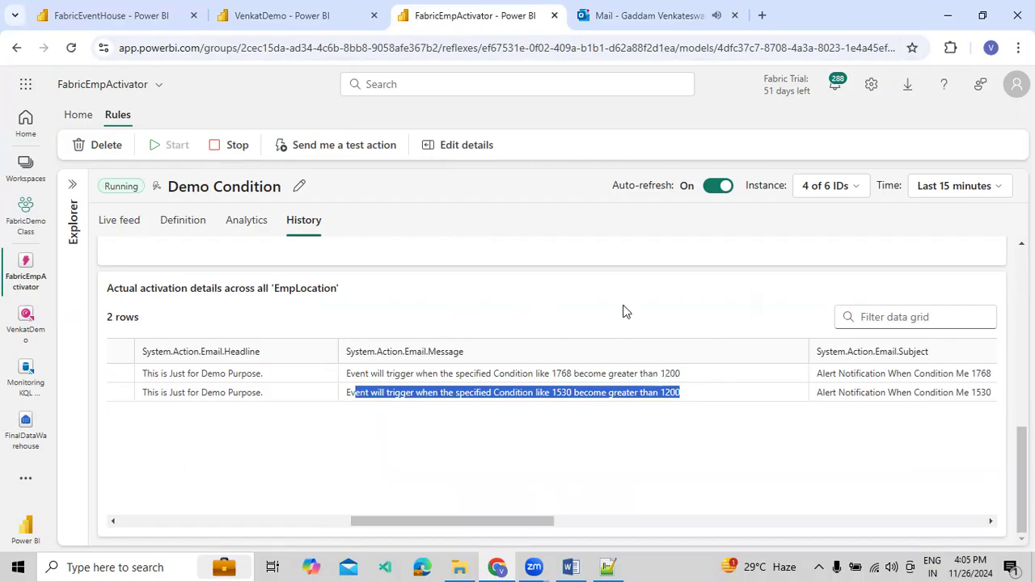
Open the newest Reflex alert email in Outlook and examine its subject, EmpLocation, and TotalSalary values
click(664, 16)
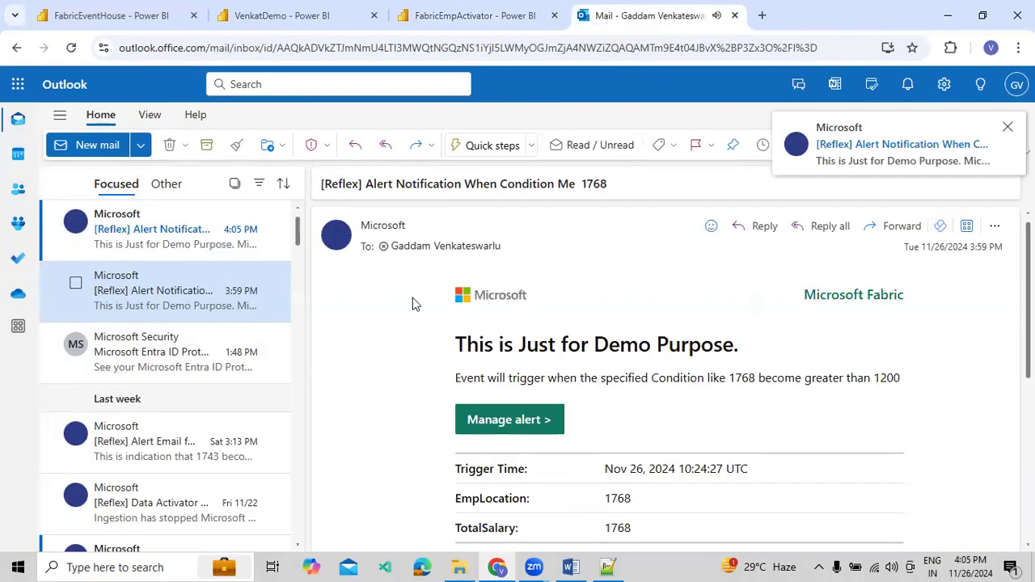
click(166, 253)
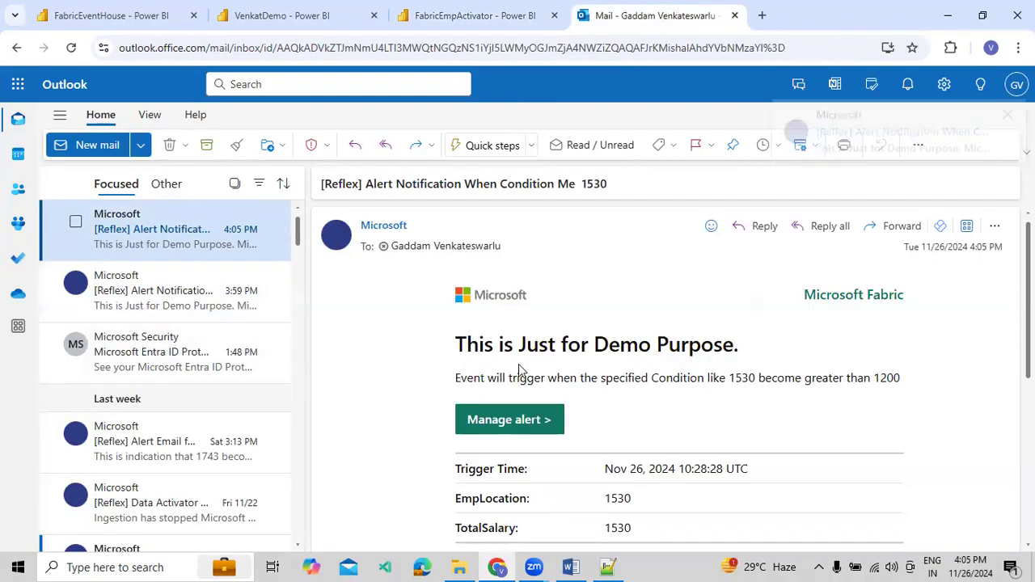
drag(595, 183, 606, 208)
scroll(624, 323, down, 2)
mouse_move(458, 346)
mouse_down()
mouse_move(636, 354)
mouse_move(450, 344)
mouse_up()
click(615, 346)
click(463, 345)
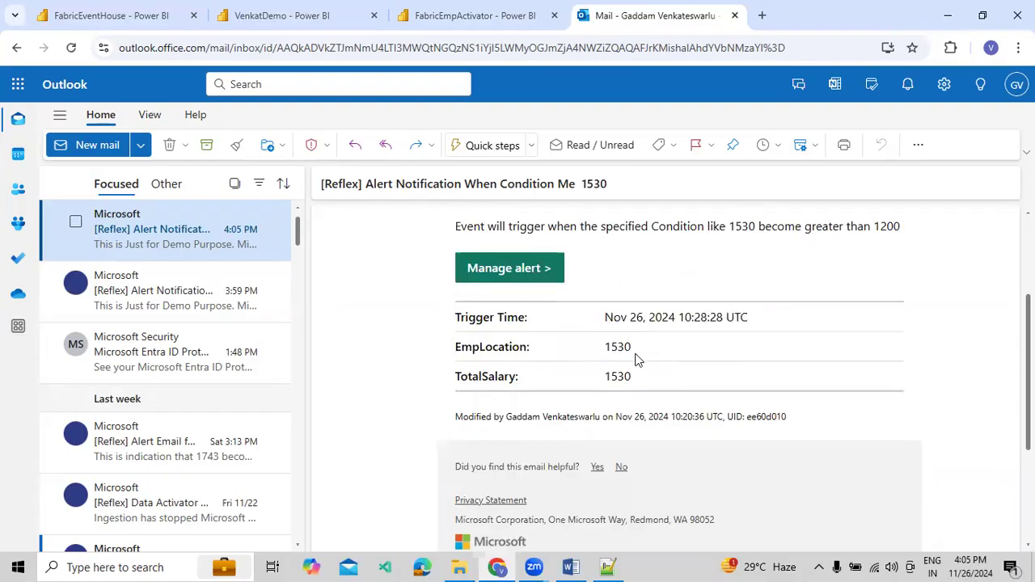
scroll(627, 360, up, 2)
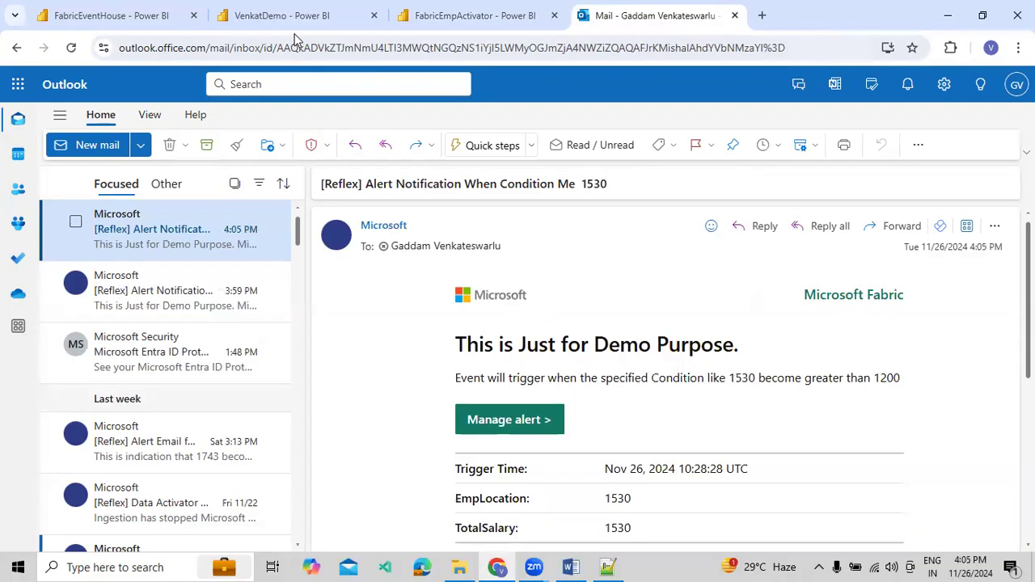
Switch back to the rule's history and inspect the remaining activation detail columns through to the rule ID and rule name
click(420, 25)
click(540, 443)
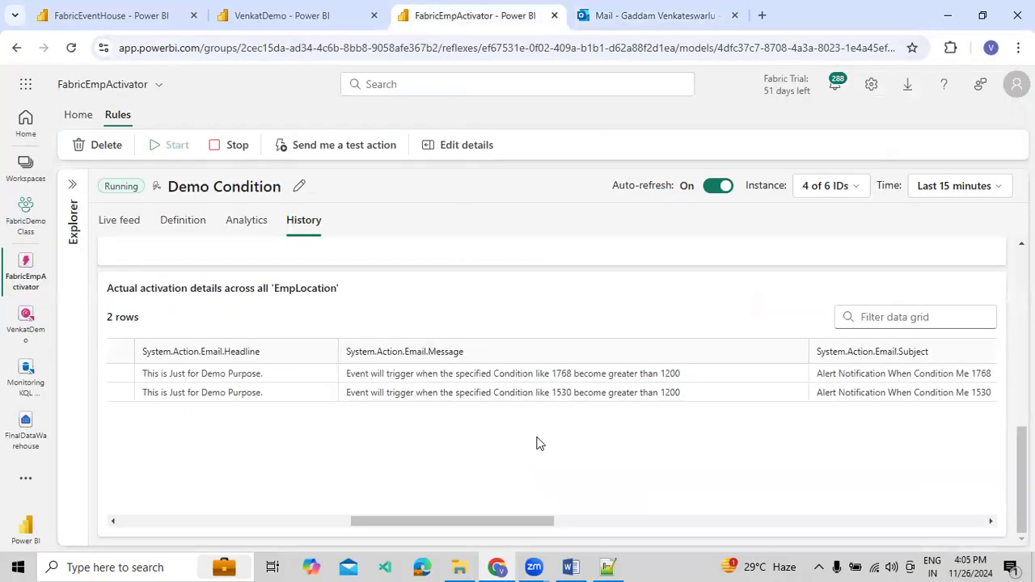
drag(511, 521, 922, 564)
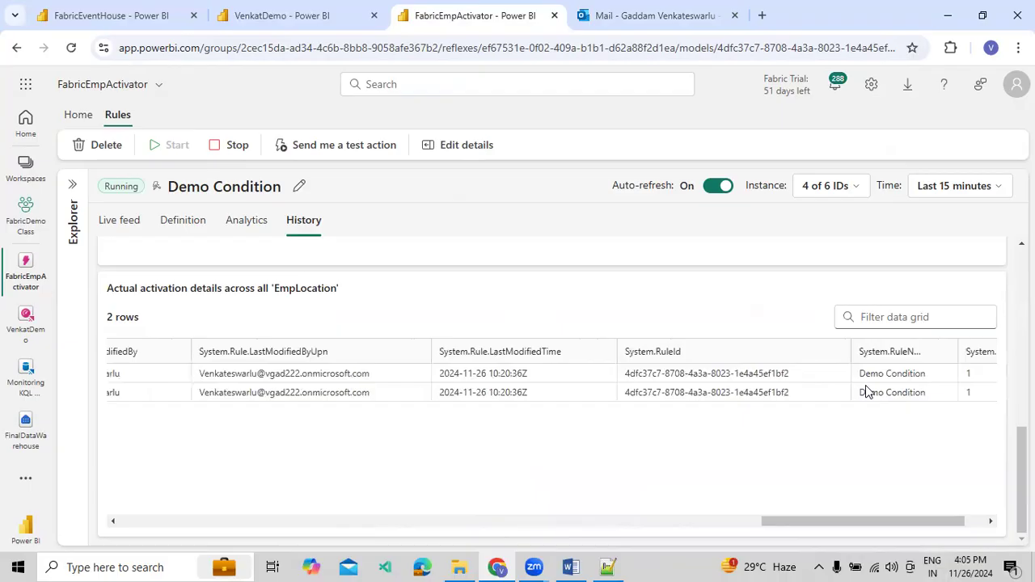
drag(779, 529, 86, 545)
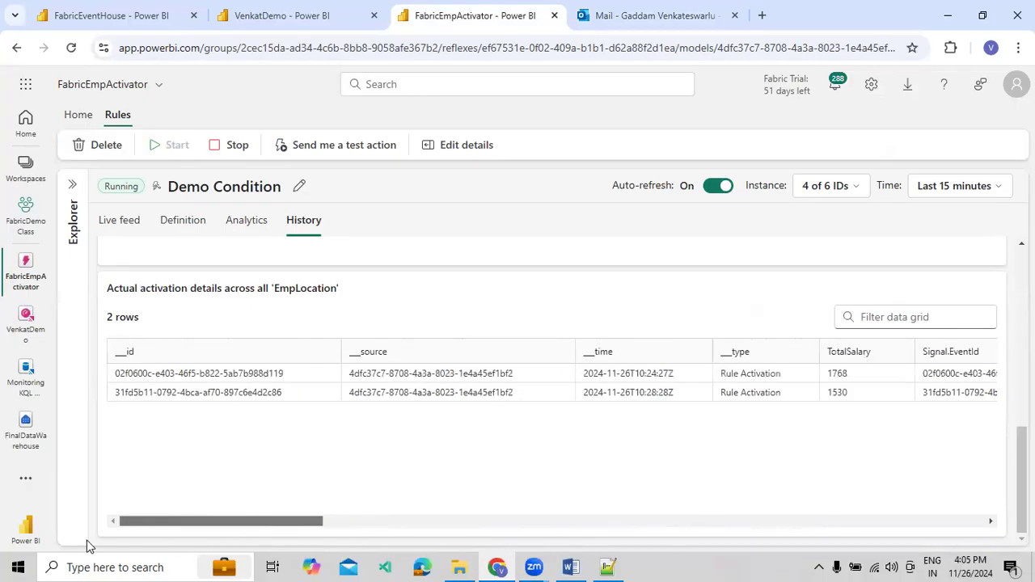
Compare the bars in the actual activations chart across all EmpLocation with the rows in the activation details table
scroll(170, 440, up, 5)
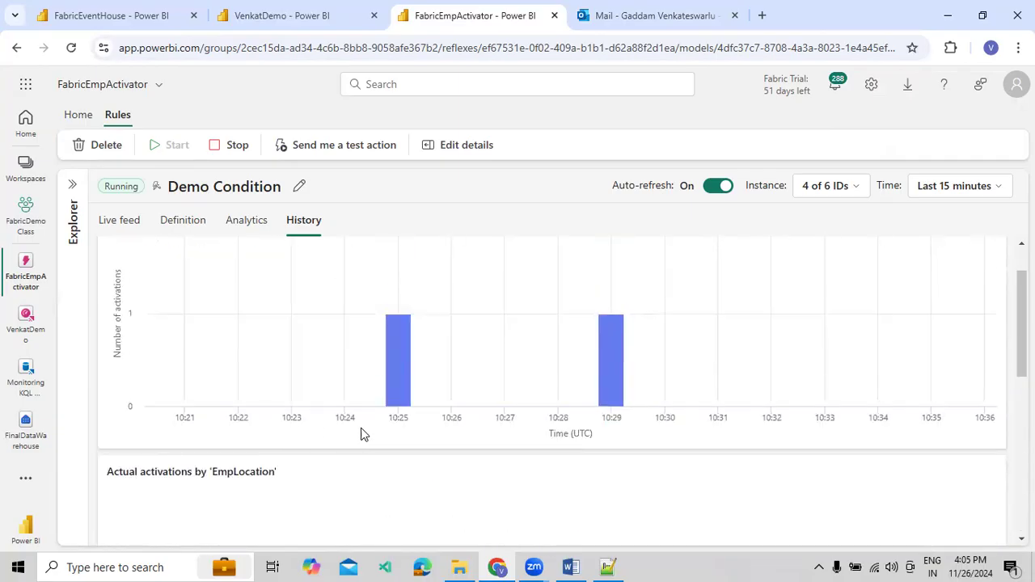
mouse_move(620, 364)
scroll(340, 308, up, 1)
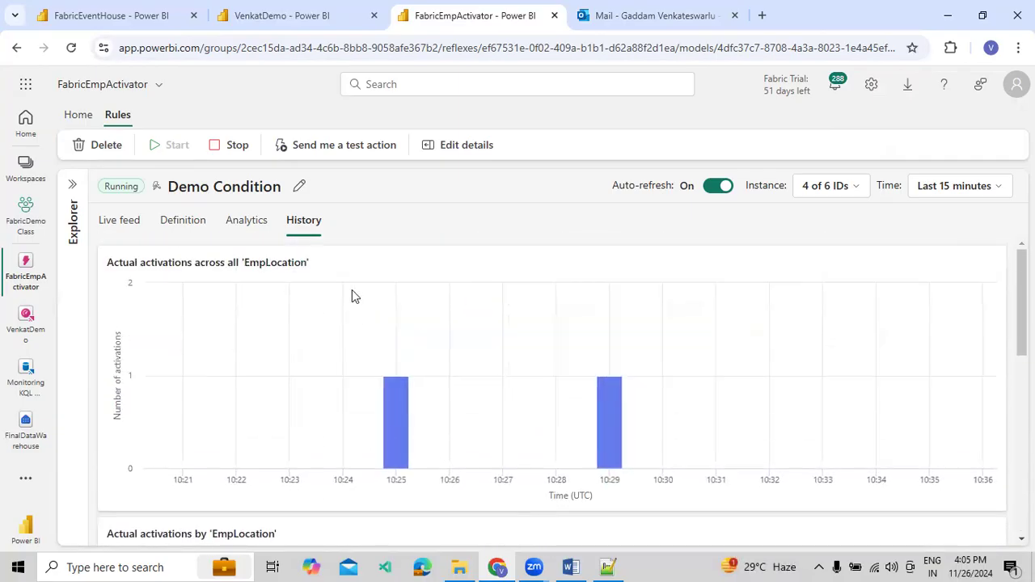
scroll(526, 339, down, 3)
scroll(542, 351, down, 4)
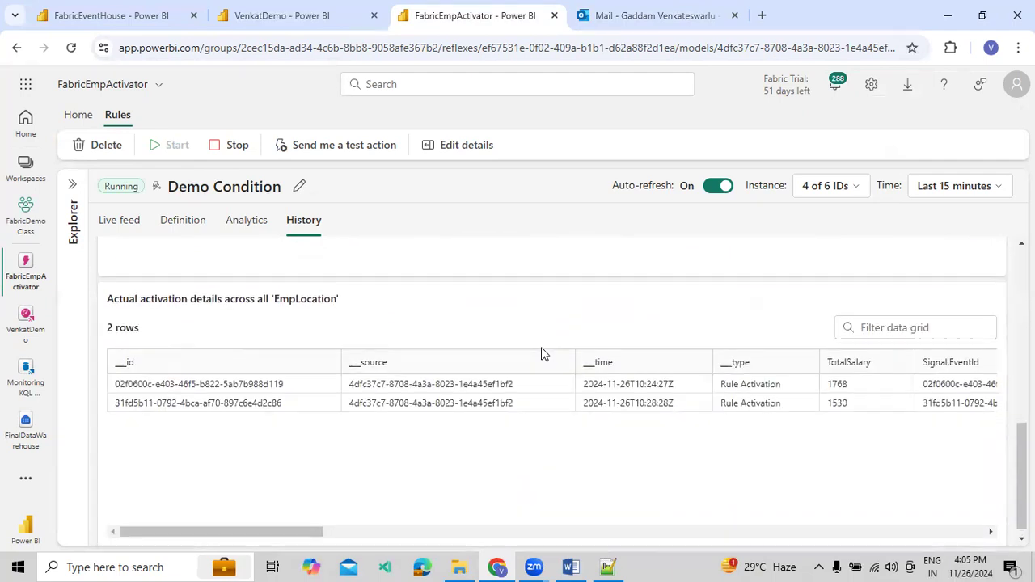
scroll(444, 346, up, 6)
Open the rule's analytics and examine the projected activations chart and the projected activations table by EmpLocation
click(244, 226)
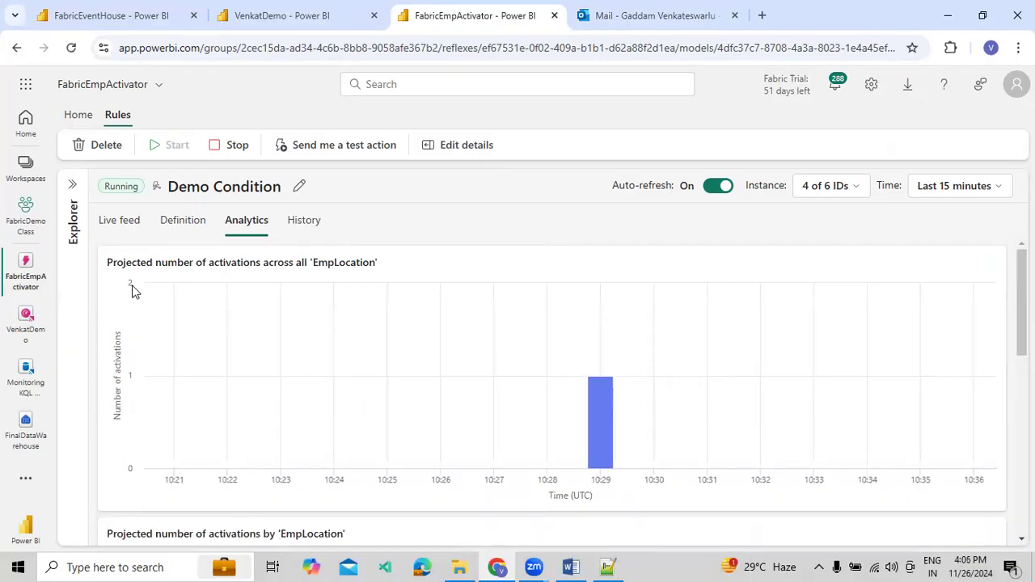
mouse_move(605, 418)
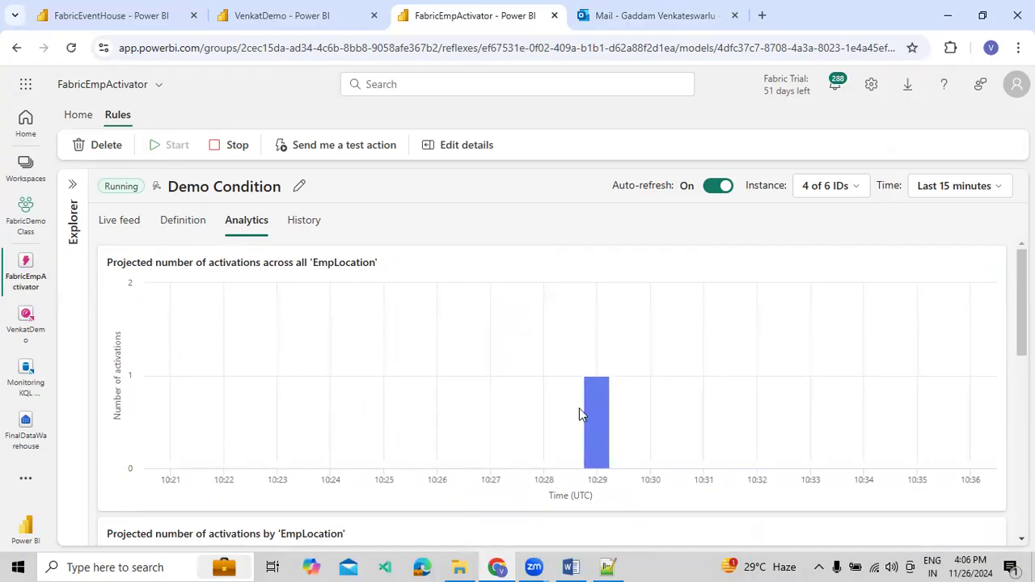
mouse_move(617, 358)
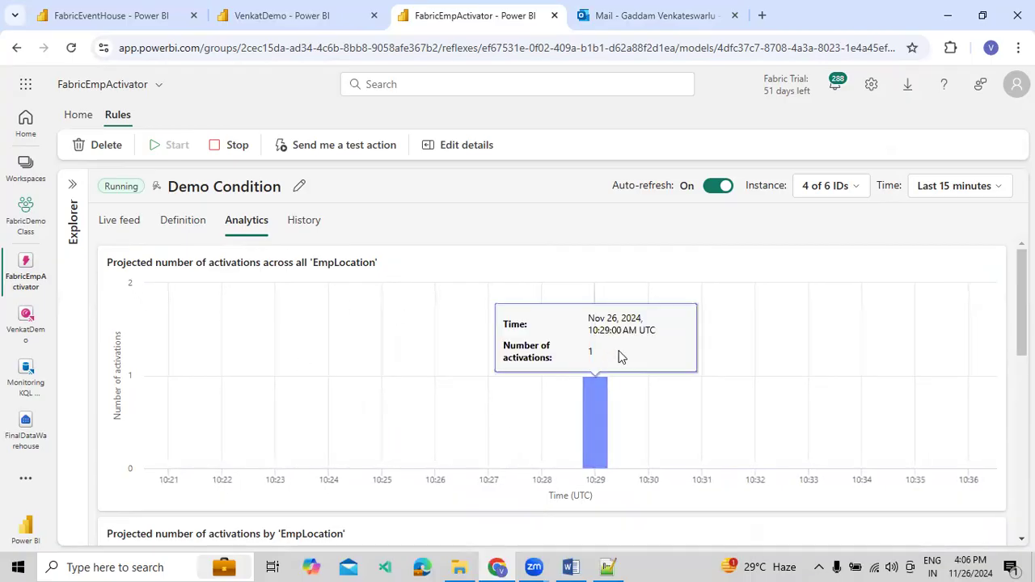
scroll(623, 366, down, 2)
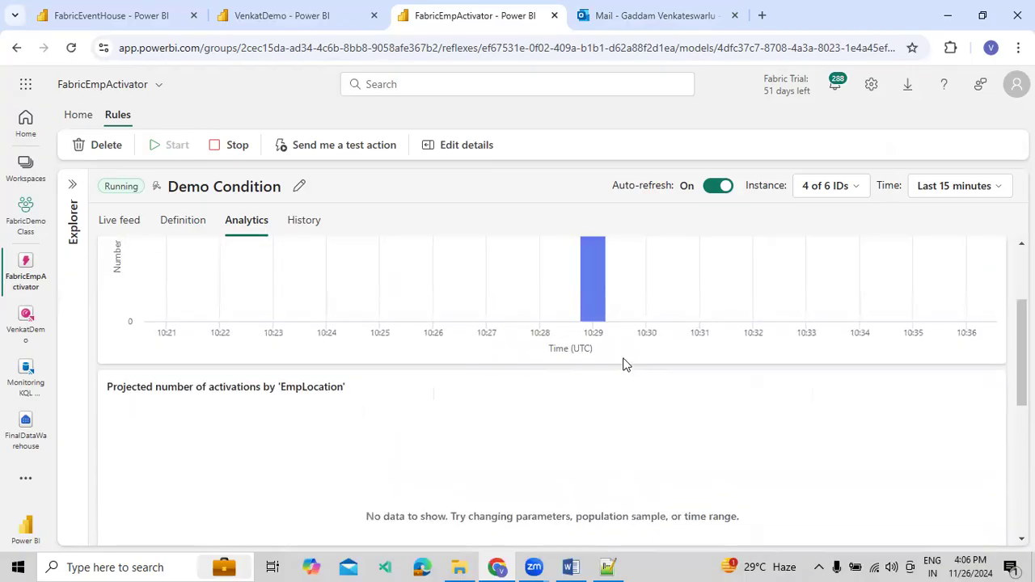
scroll(623, 367, up, 2)
scroll(623, 367, down, 5)
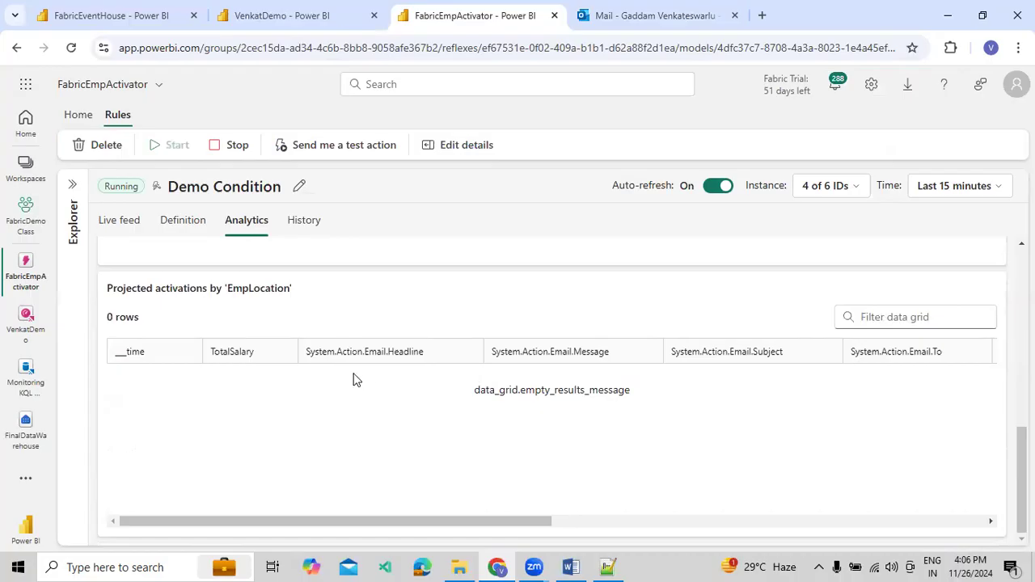
scroll(454, 376, up, 5)
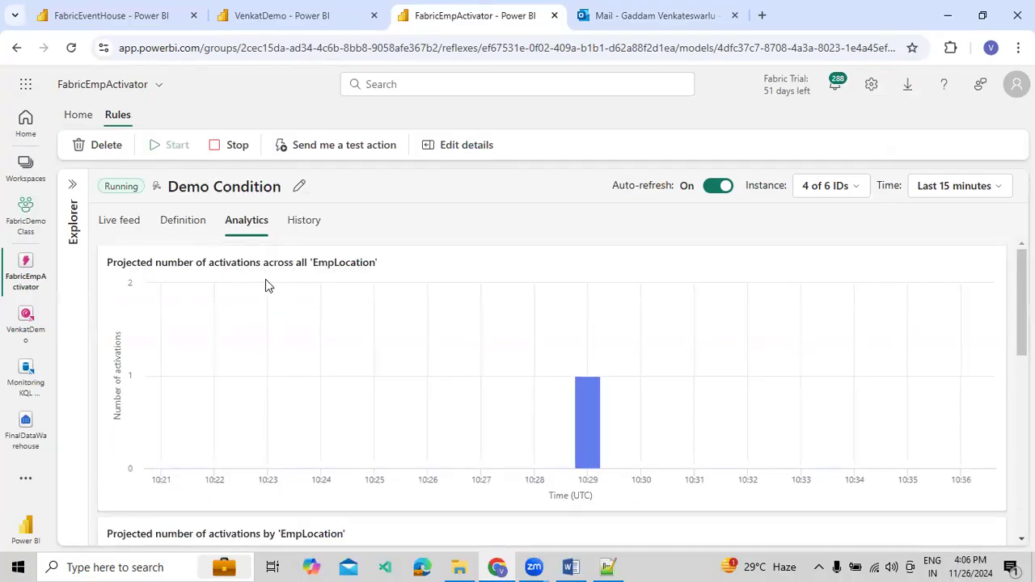
Open the rule's definition and check which EmpLocation instances are selected for the monitor chart
click(200, 226)
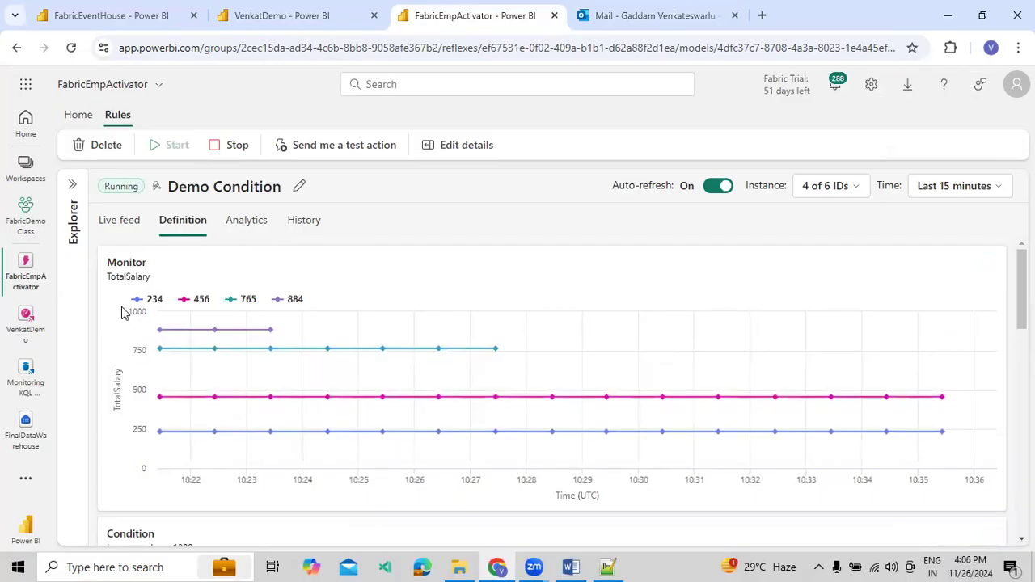
click(832, 192)
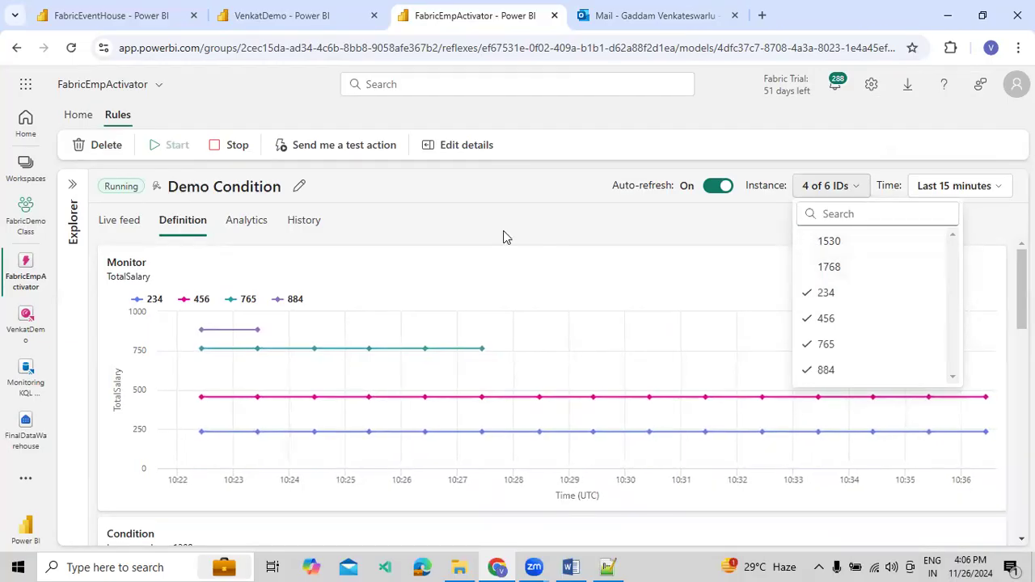
click(453, 247)
Examine the live feed's activations chart and activation details table by EmpLocation, and return to the definition's TotalSalary monitor chart
click(132, 228)
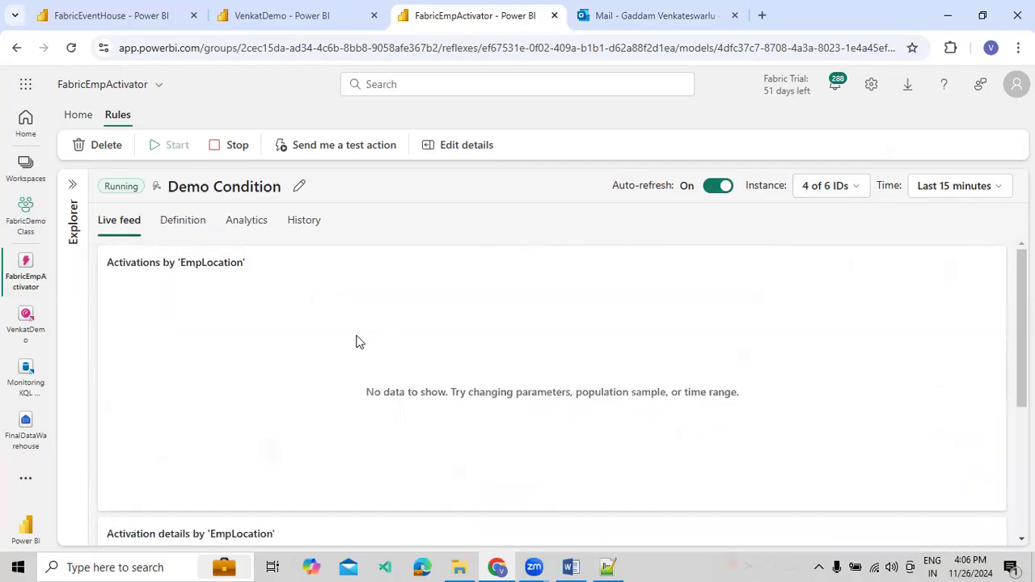
scroll(406, 339, down, 3)
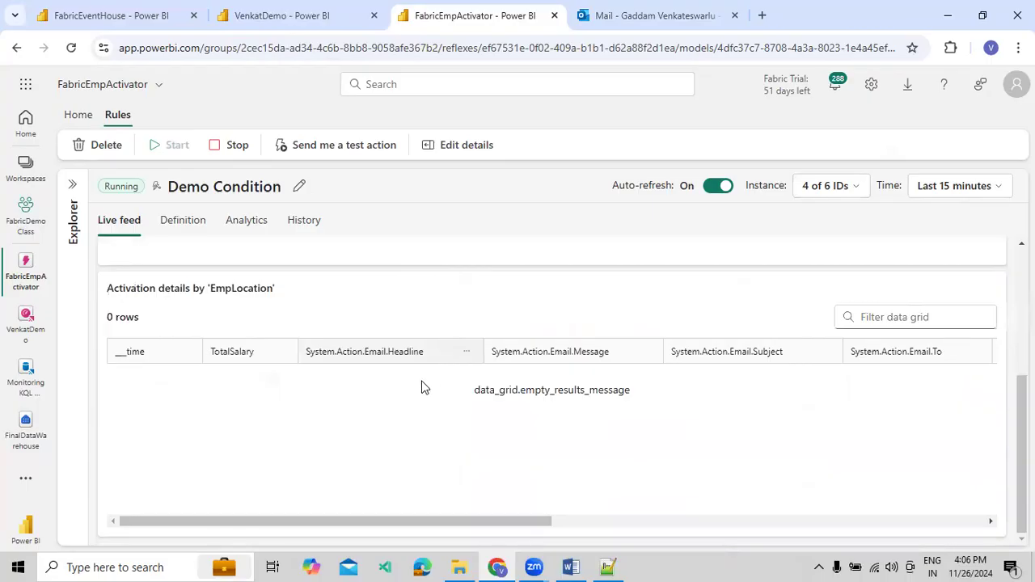
scroll(422, 387, up, 3)
click(200, 232)
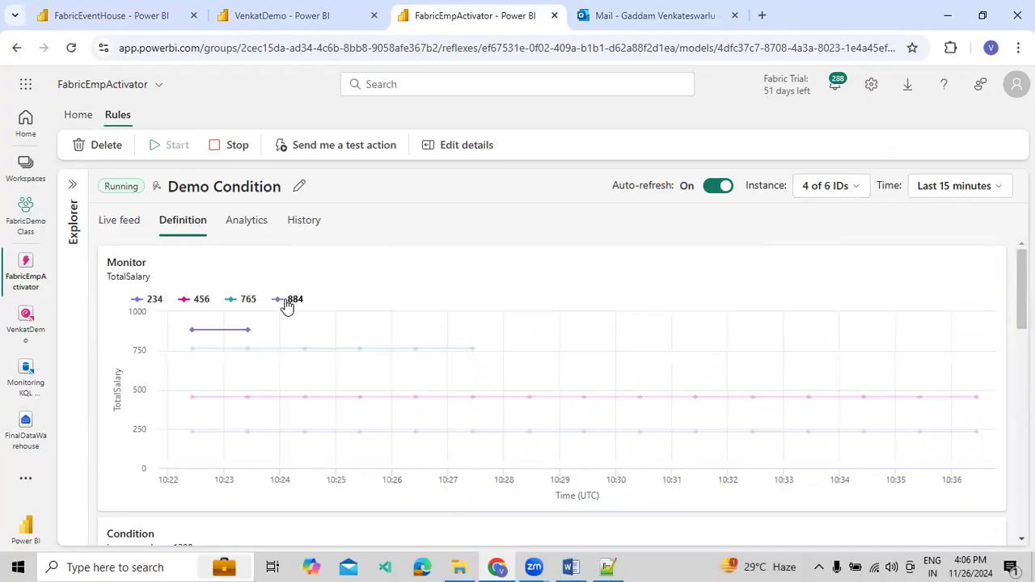
View the rule's analytics, and examine its history for the actual activations chart and the activation details table
click(239, 231)
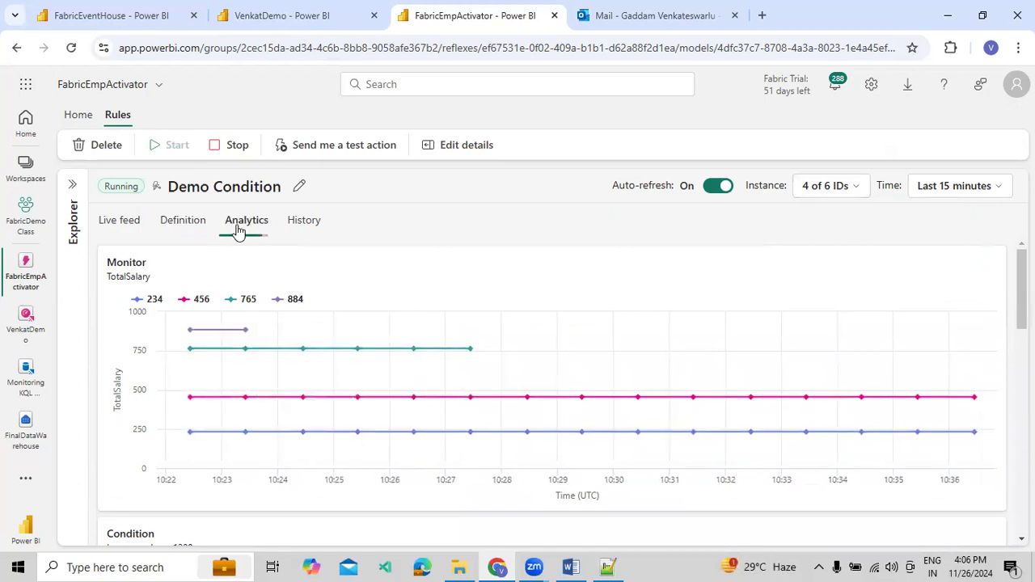
click(315, 226)
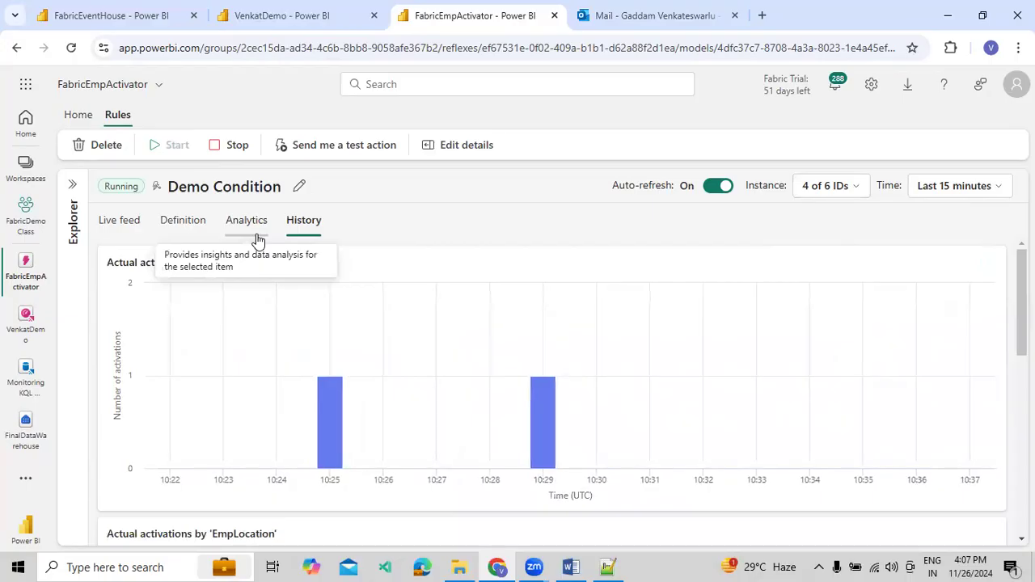
scroll(456, 341, down, 6)
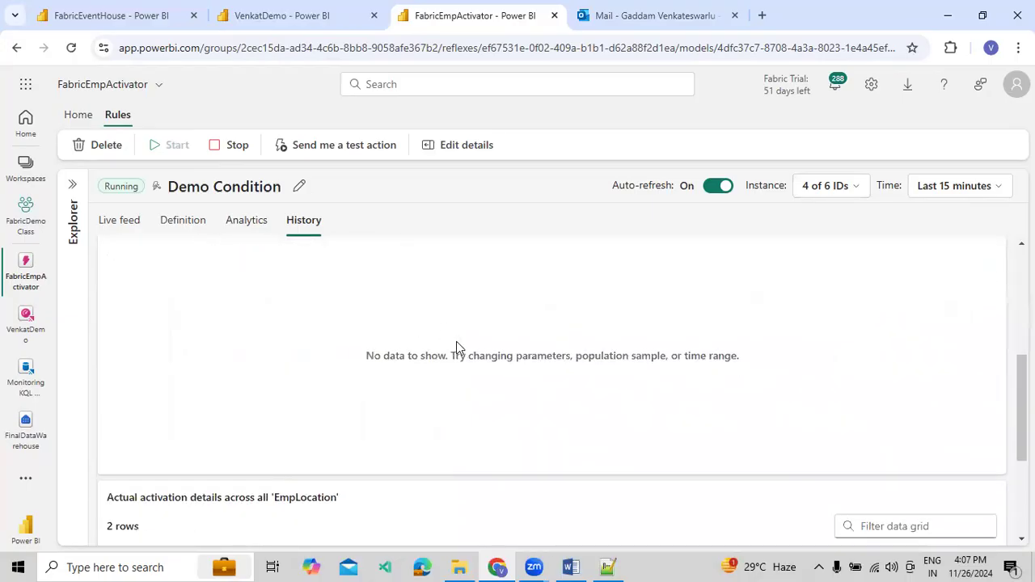
scroll(461, 355, up, 4)
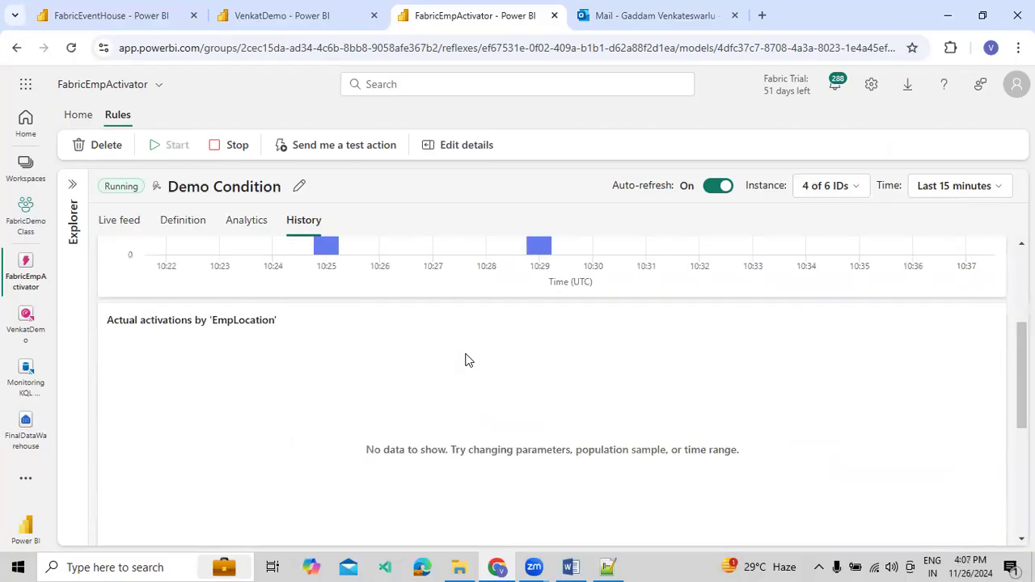
scroll(485, 356, up, 3)
mouse_move(536, 385)
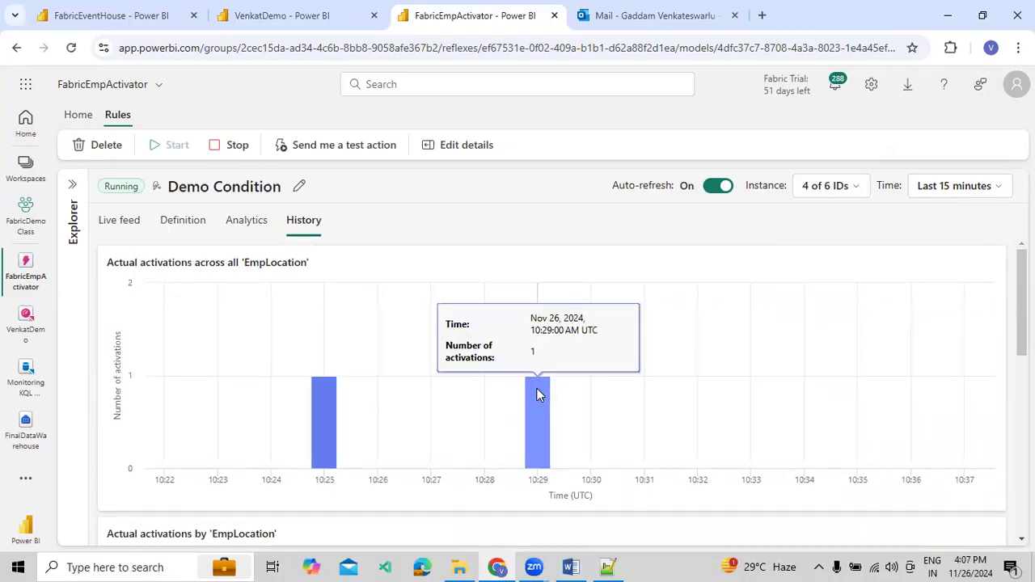
scroll(536, 409, down, 7)
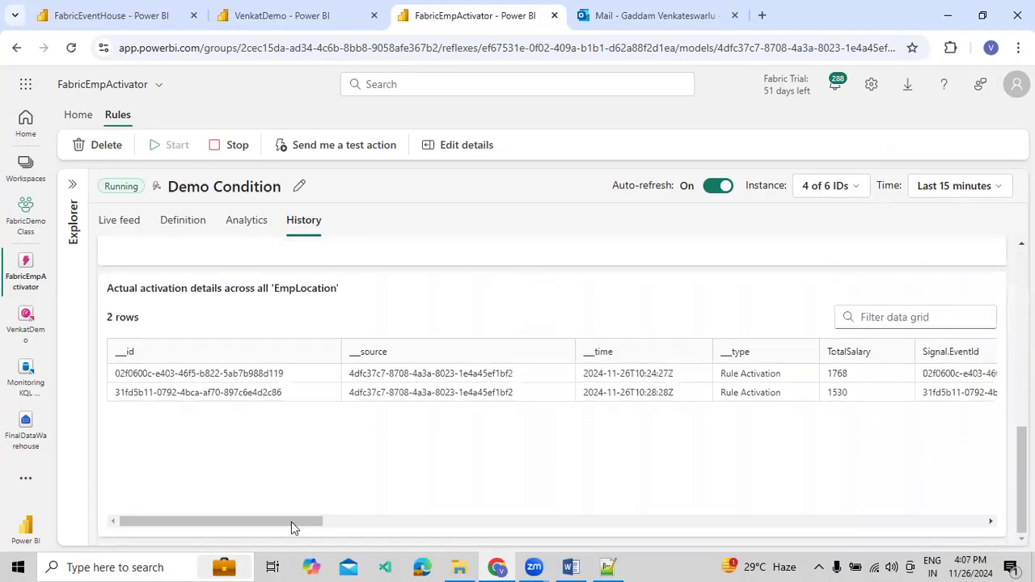
drag(261, 526, 196, 510)
Compare the projected activations chart in the rule's analytics with the actual activations chart in its history
click(240, 232)
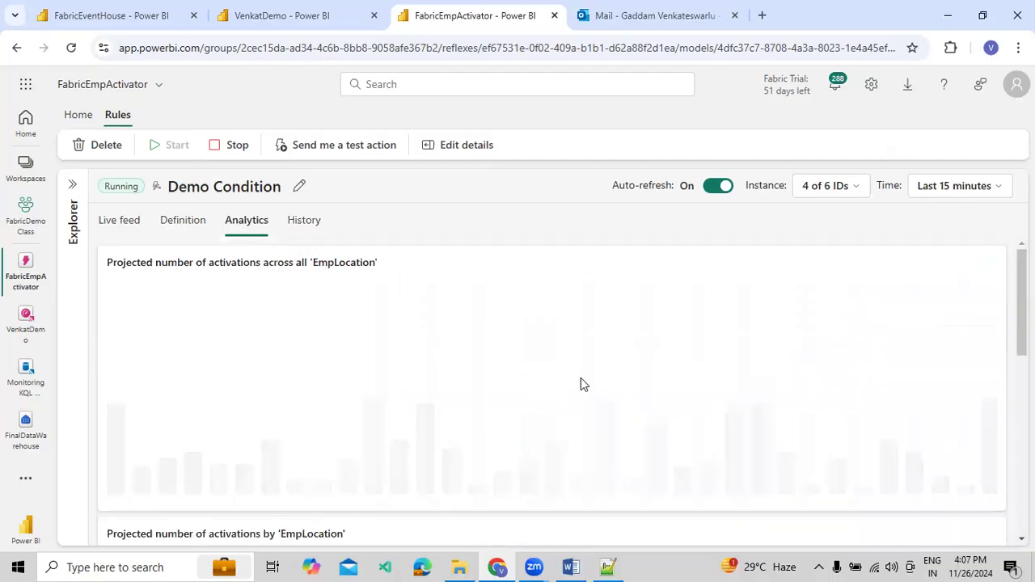
scroll(663, 357, down, 1)
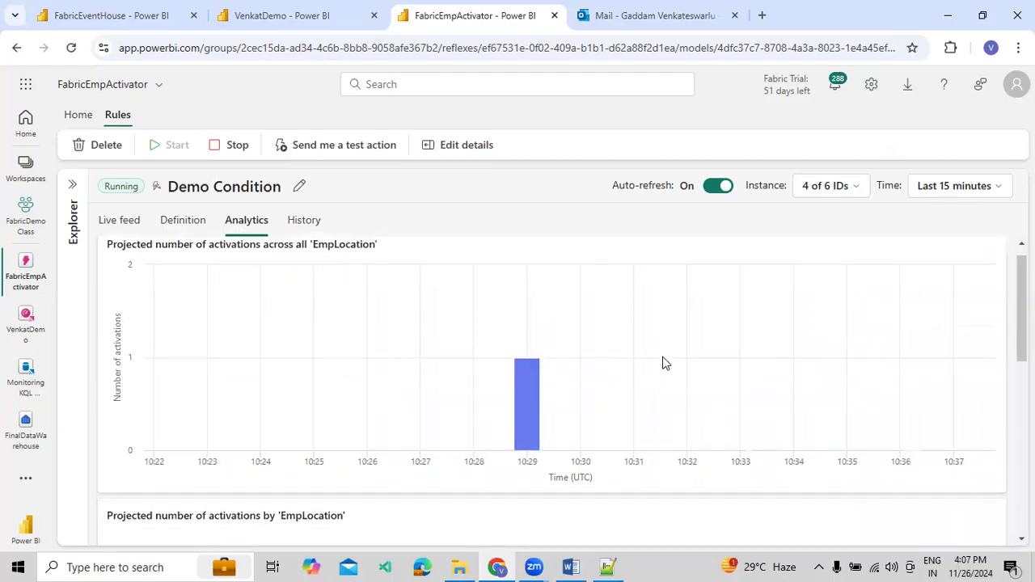
scroll(663, 363, down, 3)
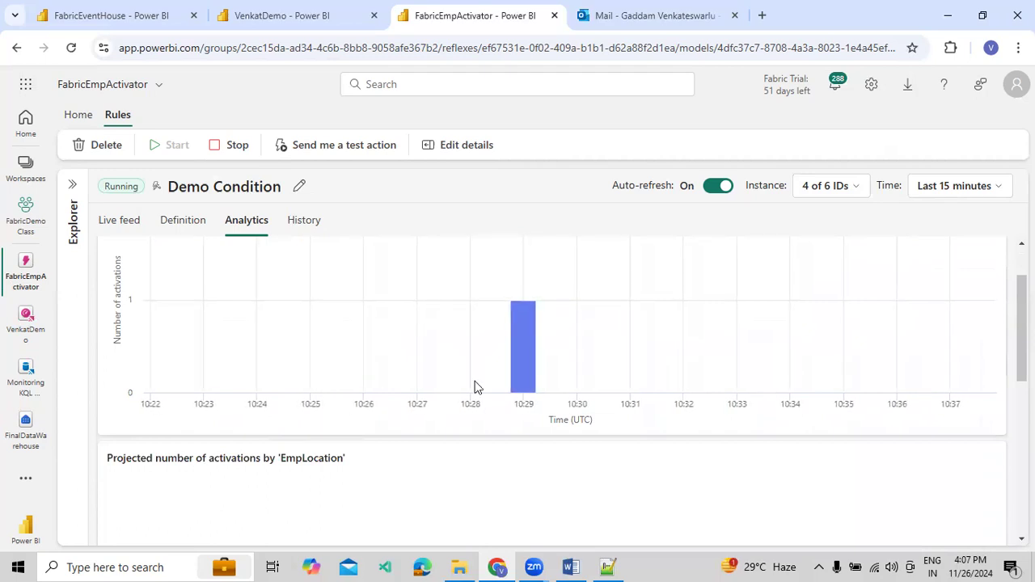
mouse_move(532, 376)
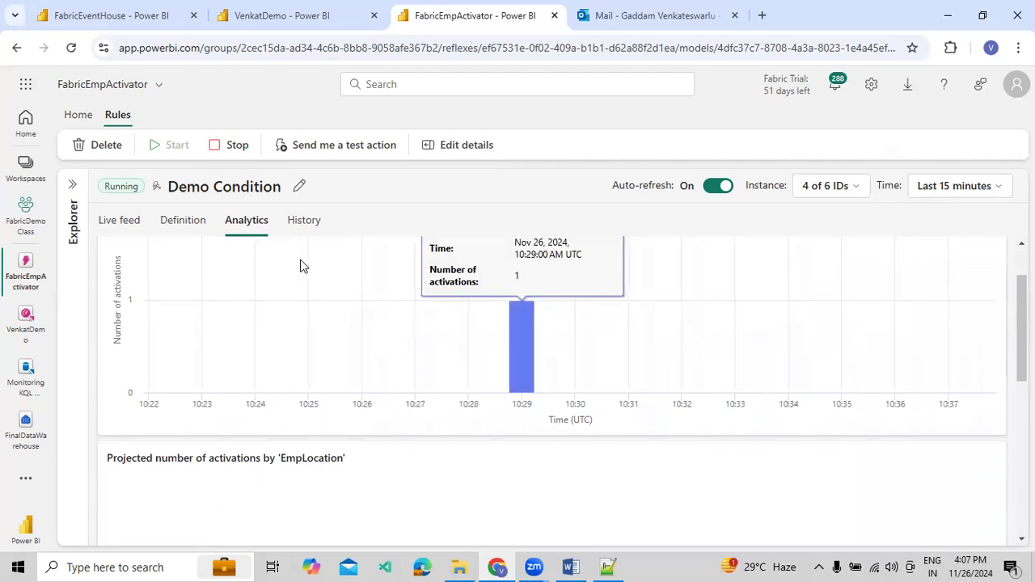
click(303, 221)
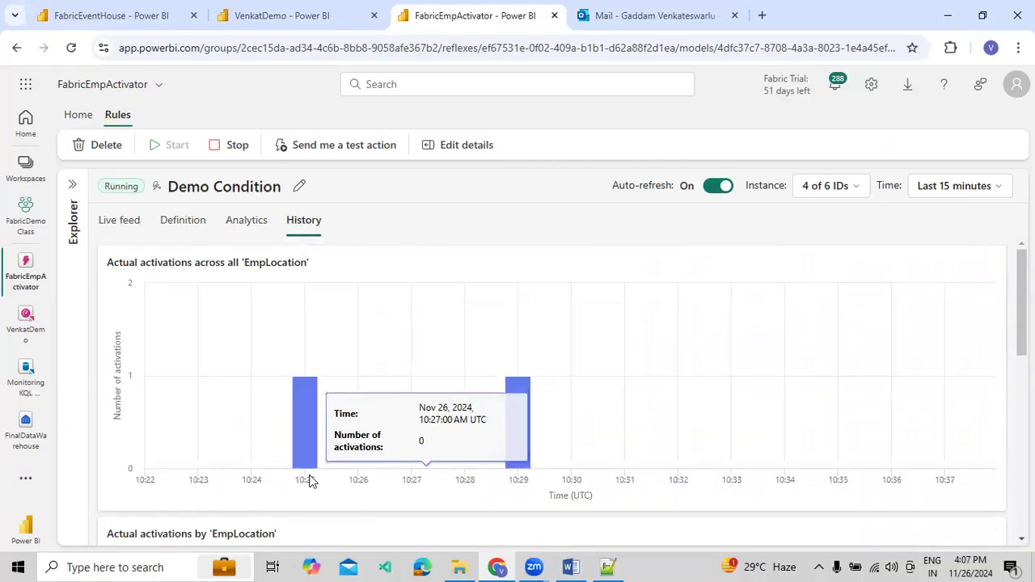
Return to the rule's analytics and examine everything down to the projected activations table by EmpLocation
click(249, 225)
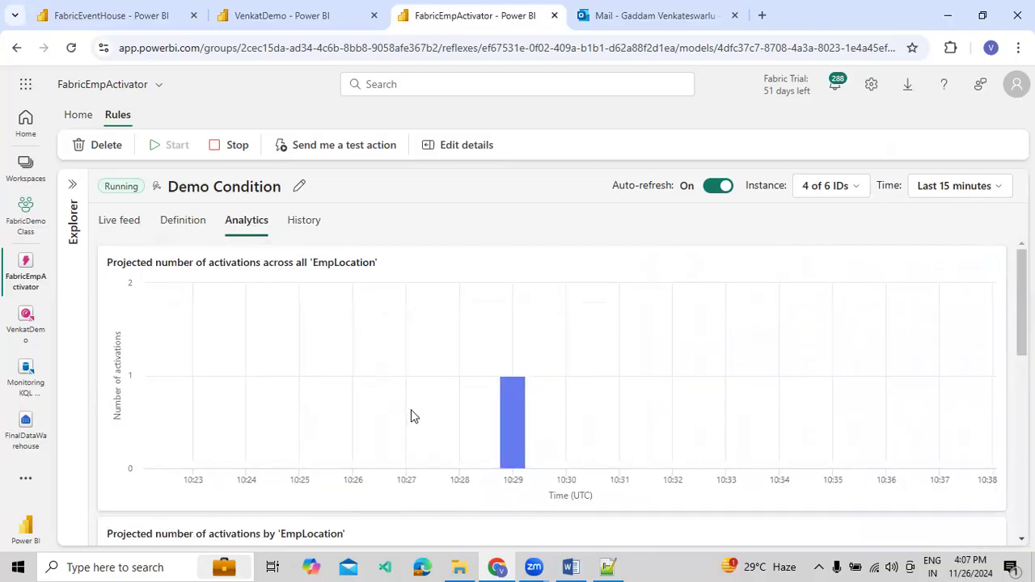
scroll(417, 400, down, 1)
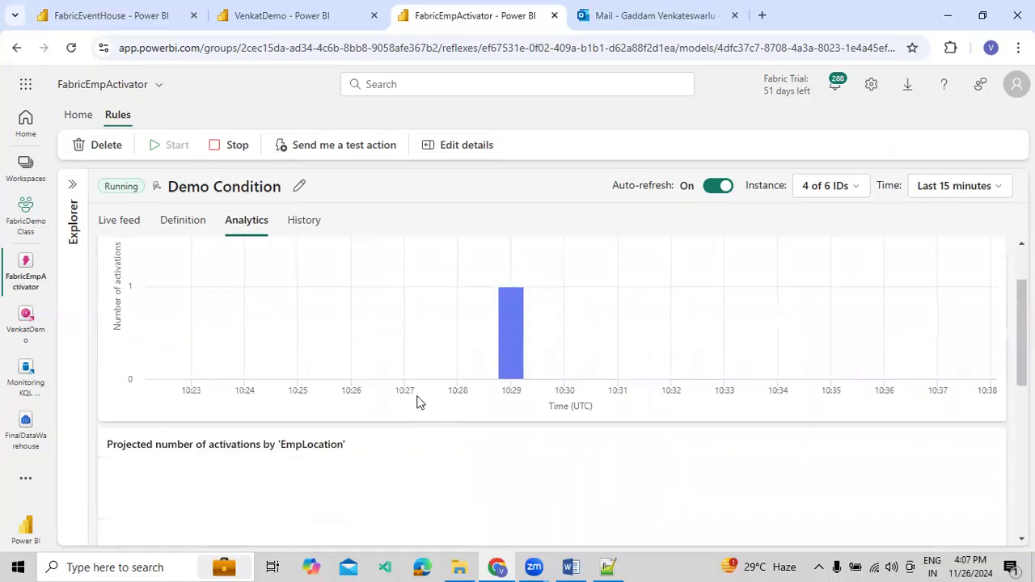
scroll(416, 401, down, 2)
scroll(363, 374, down, 4)
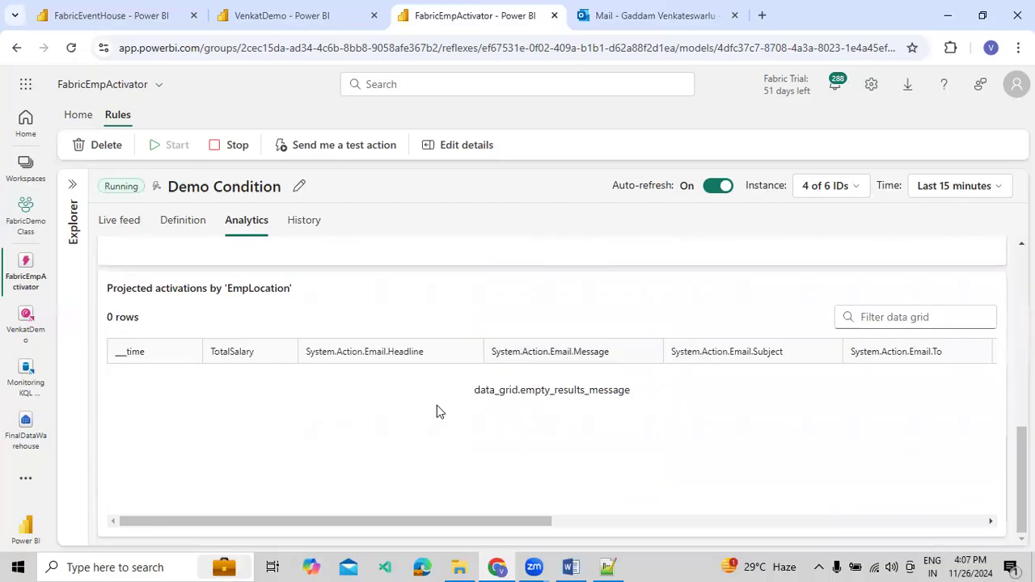
Reload the activator page, collapse the Explorer, and close the rule's Definition pane
click(71, 53)
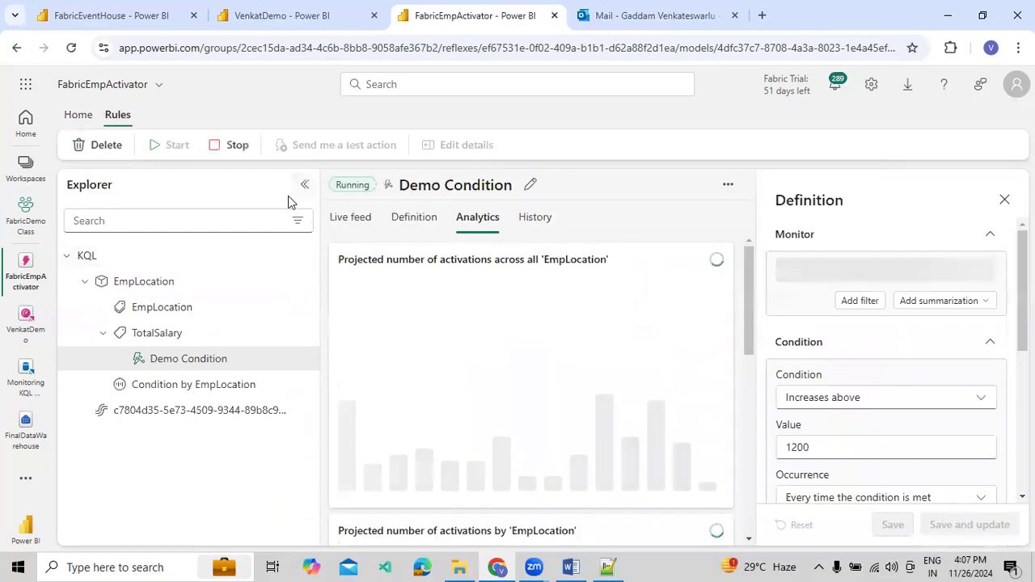
click(304, 184)
click(1007, 200)
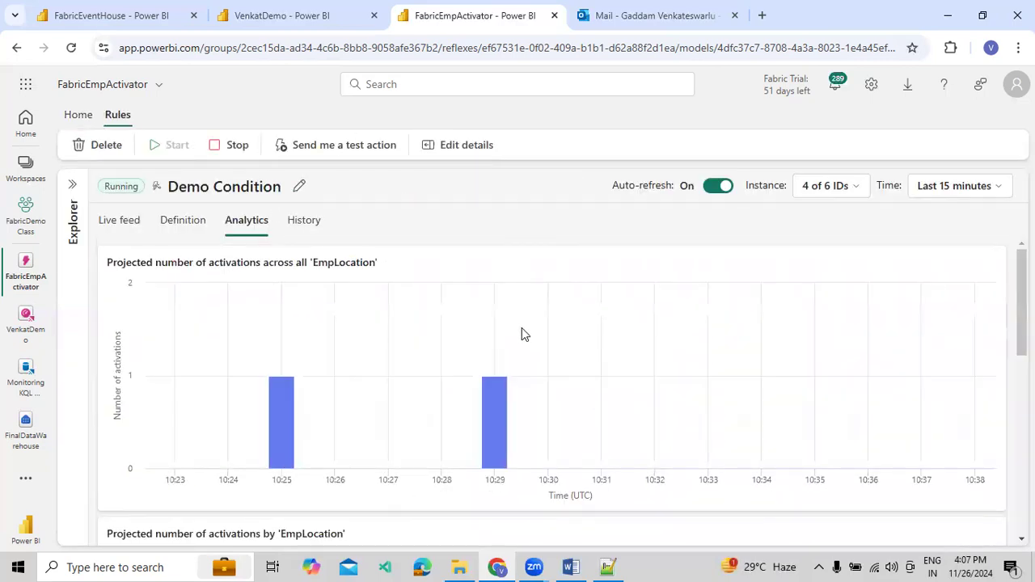
Examine the refreshed projected activations charts in the rule's analytics
scroll(269, 257, down, 1)
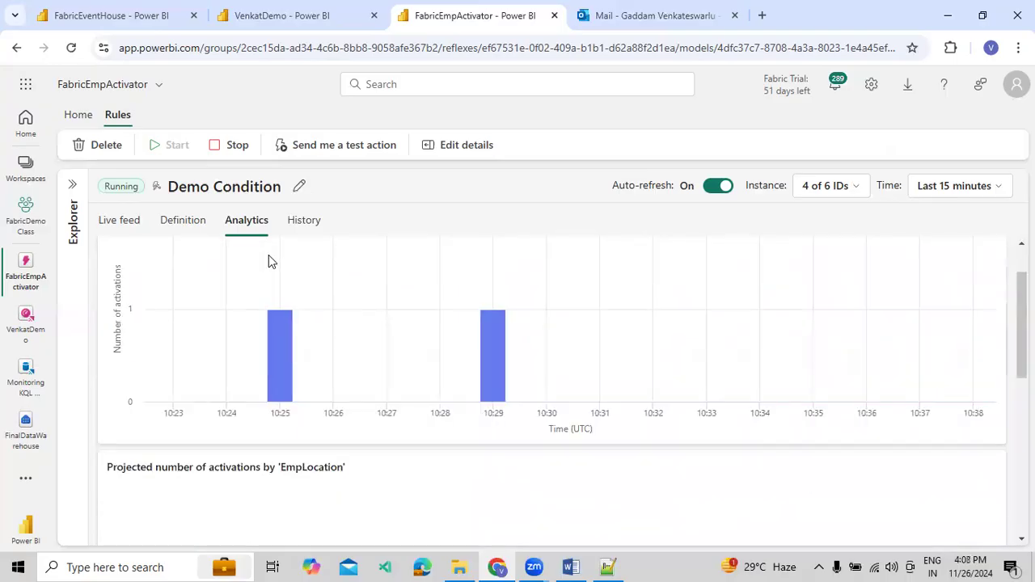
scroll(323, 299, down, 3)
drag(354, 331, 267, 354)
click(297, 390)
Examine the definition's TotalSalary monitor chart, its condition chart, and the columns of the email action table
scroll(323, 376, up, 5)
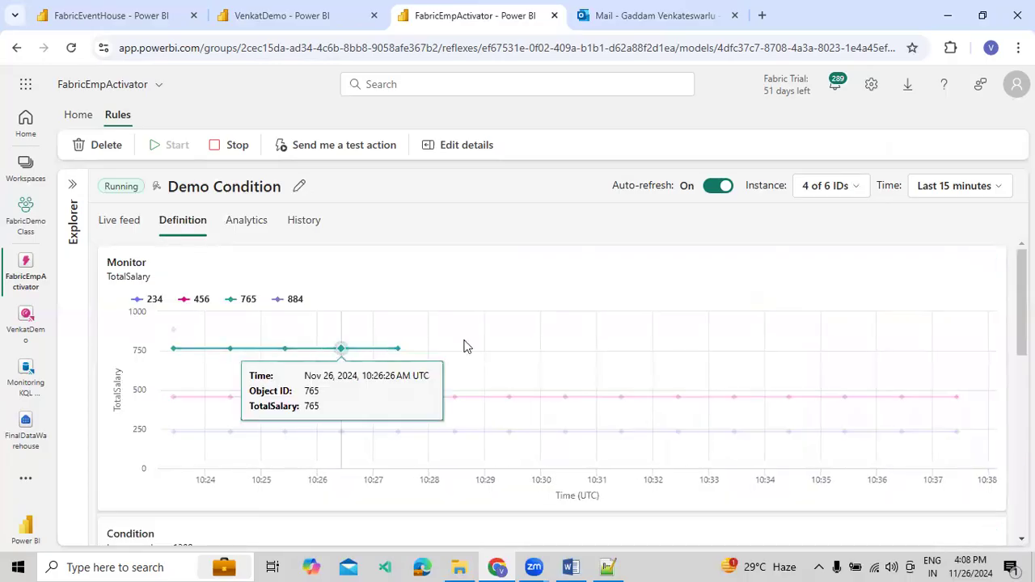
scroll(485, 368, down, 5)
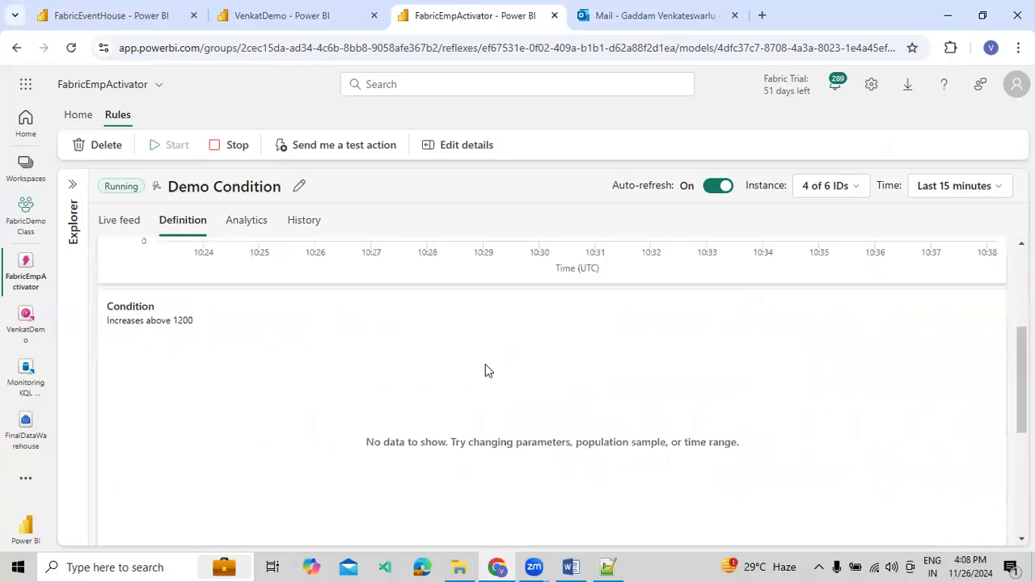
scroll(331, 331, up, 2)
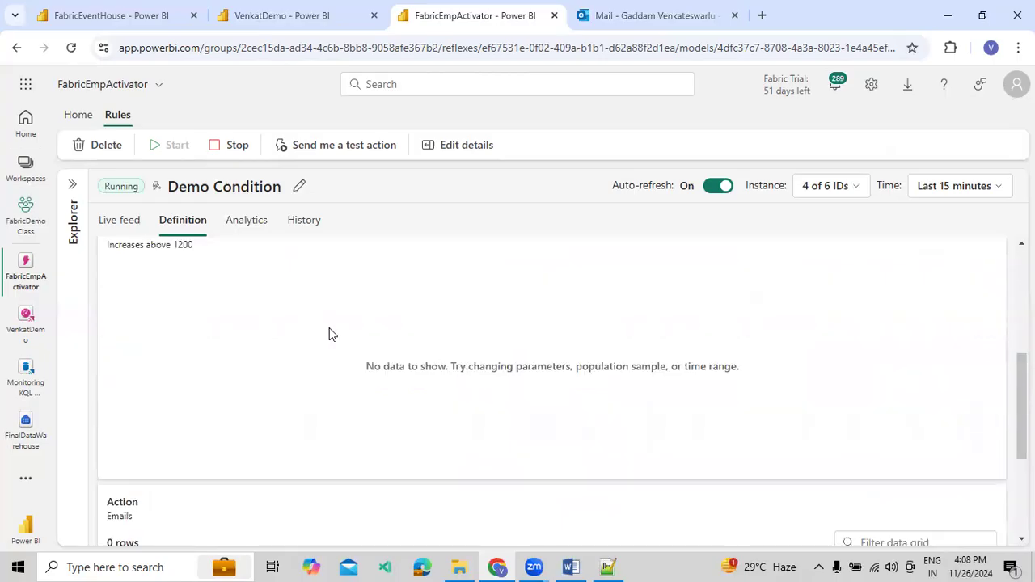
scroll(210, 291, down, 3)
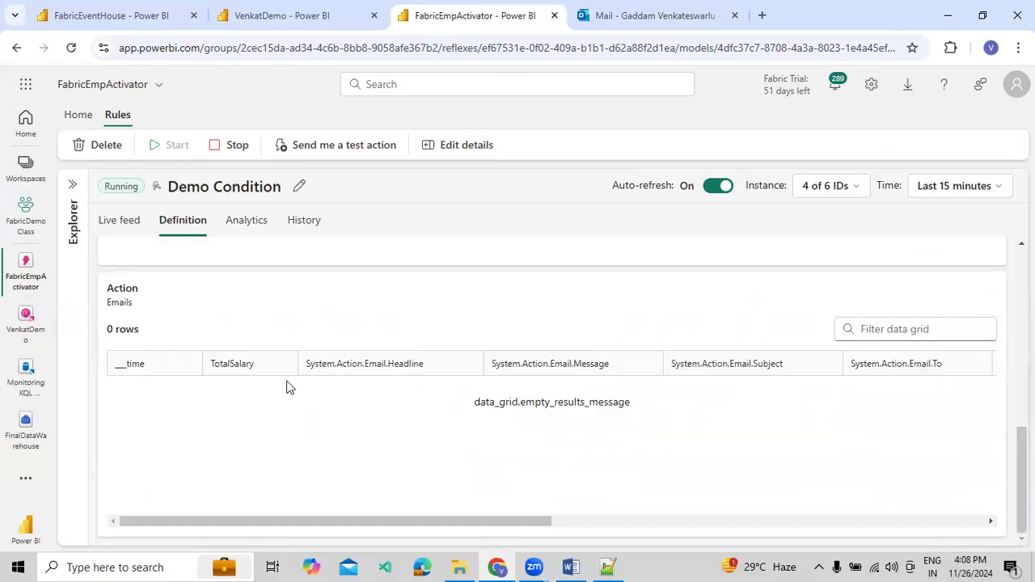
drag(515, 522, 237, 430)
Recheck the rule's live feed for activations and activation details by EmpLocation
click(98, 233)
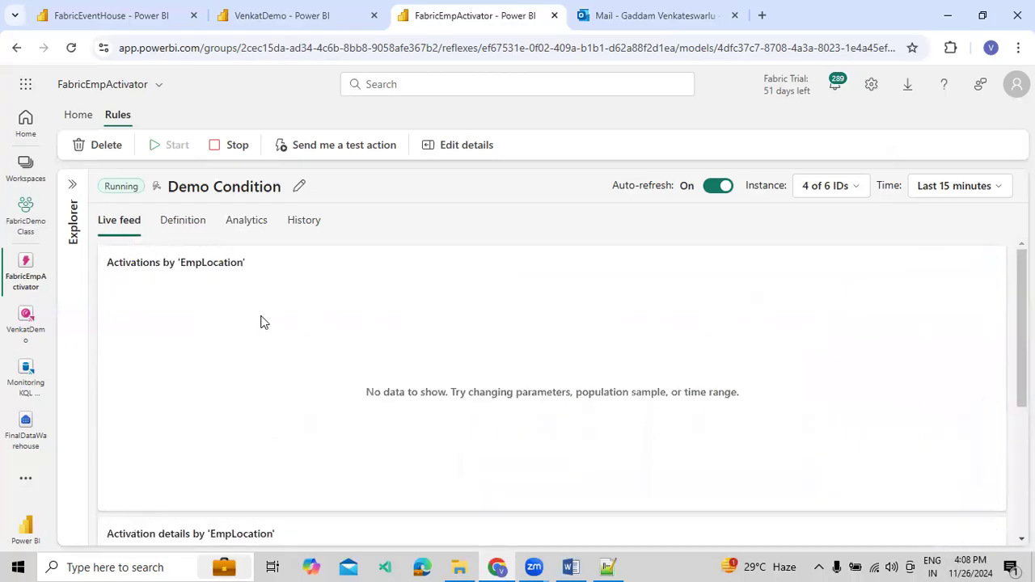
scroll(261, 321, down, 3)
scroll(261, 321, up, 3)
Open the EmpLocation property under the EmpLocation object in the Explorer and collapse the Explorer
click(74, 212)
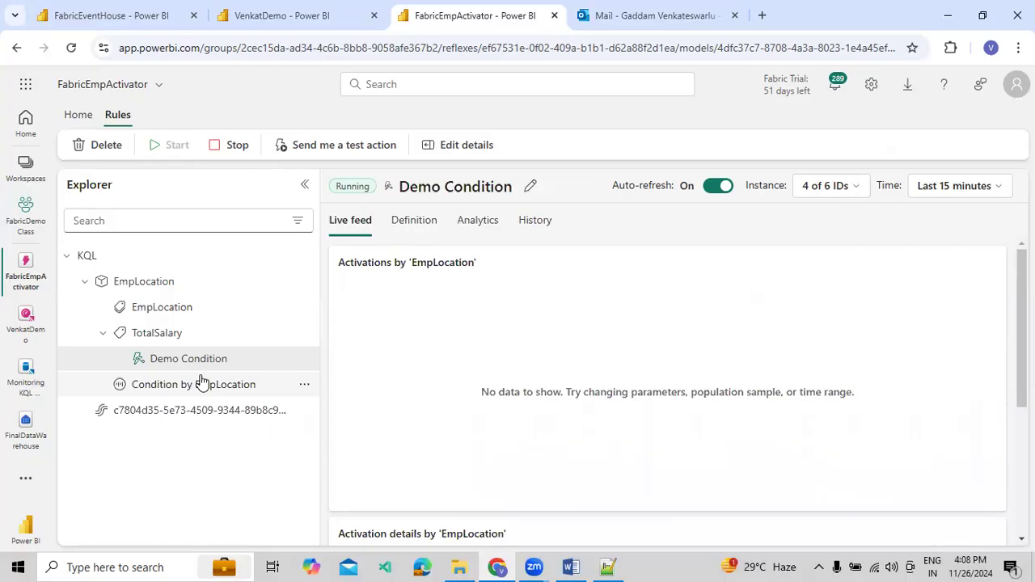
click(179, 312)
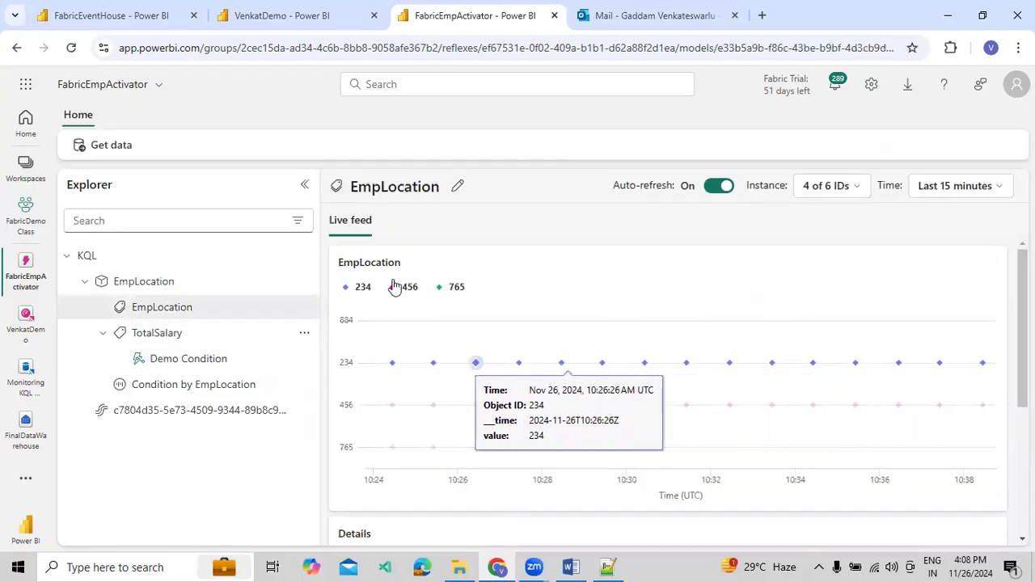
click(303, 187)
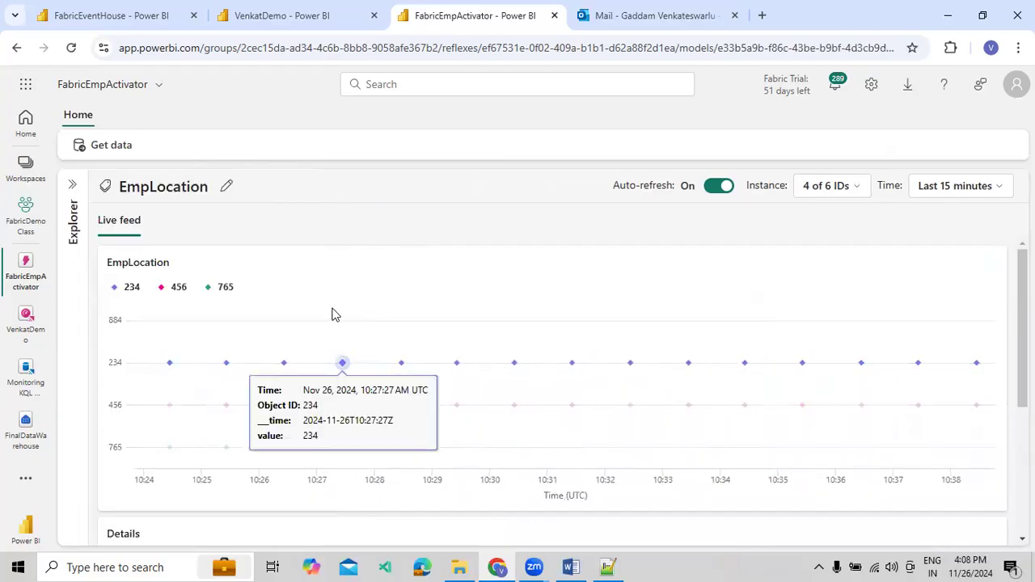
Examine the EmpLocation live feed chart and its details table of time, value, and object ID, and reopen the Explorer
scroll(650, 291, down, 3)
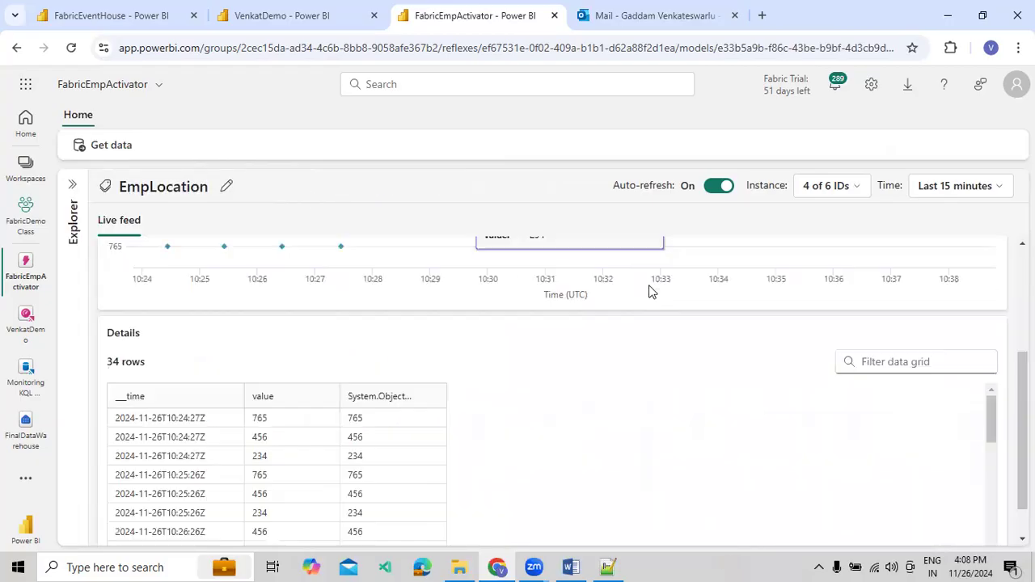
scroll(418, 365, down, 8)
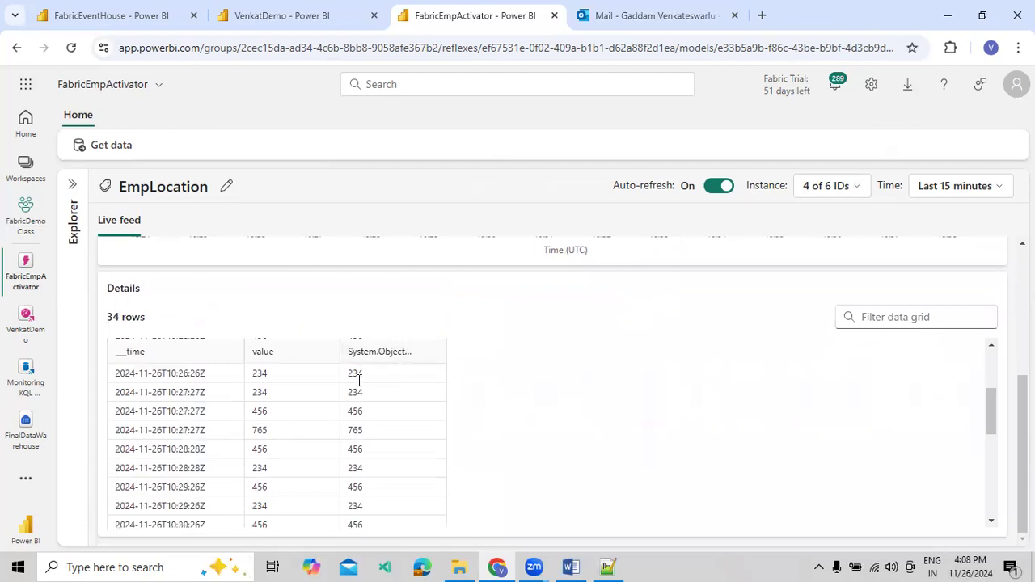
scroll(279, 329, up, 3)
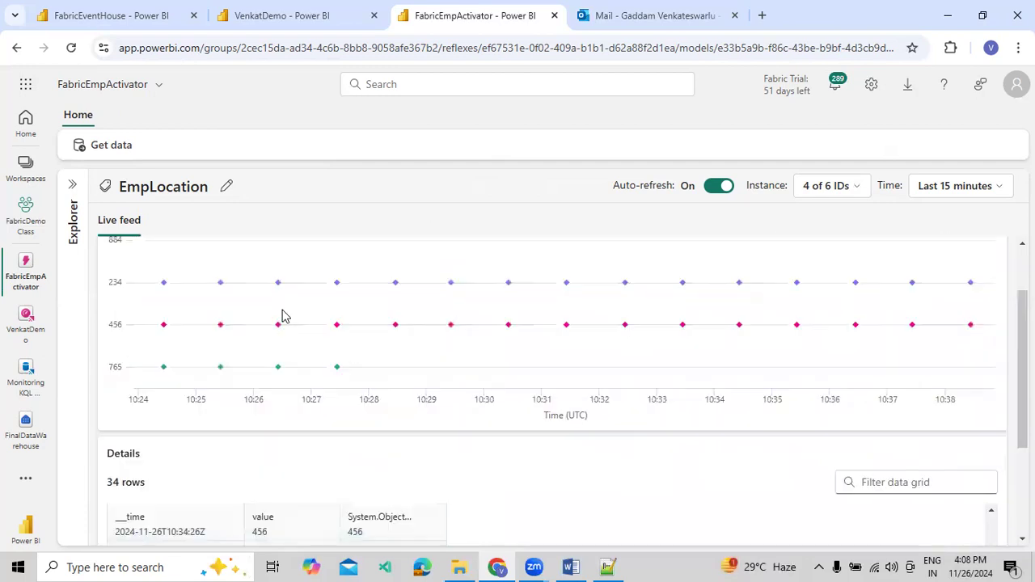
scroll(340, 360, down, 3)
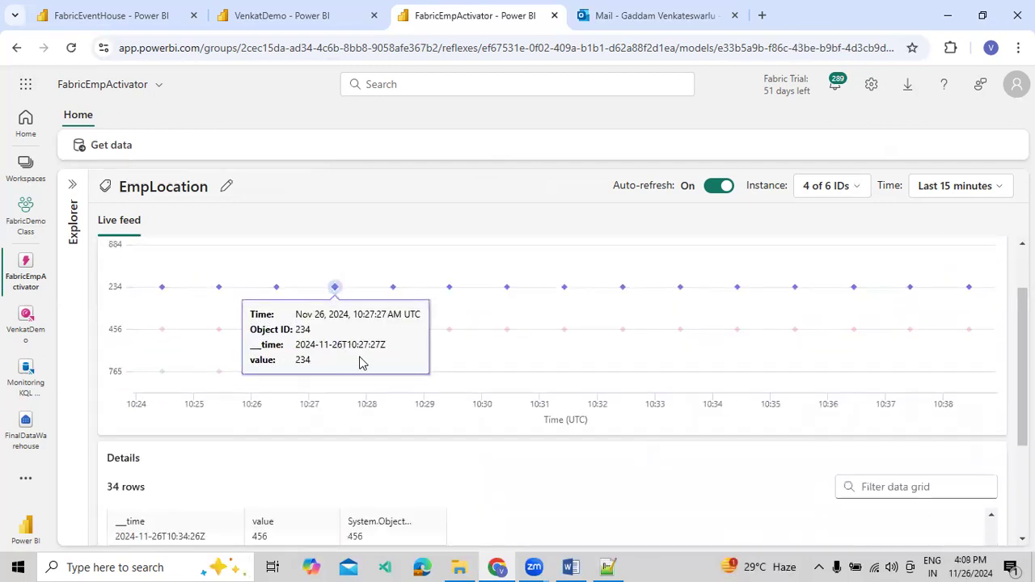
scroll(141, 253, up, 1)
click(72, 198)
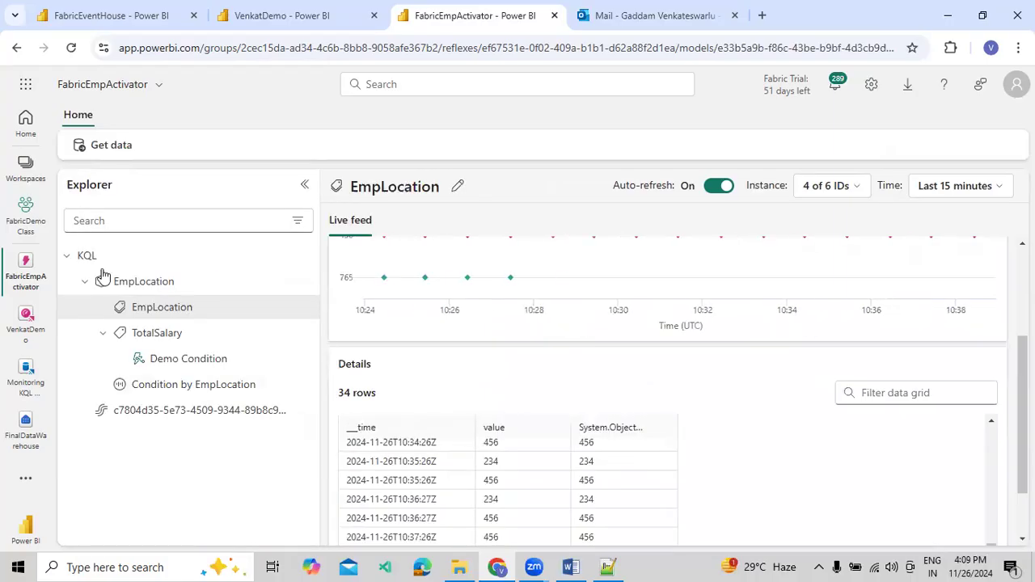
Open the TotalSalary property and examine its live feed chart and details table by EmpLocation
click(153, 341)
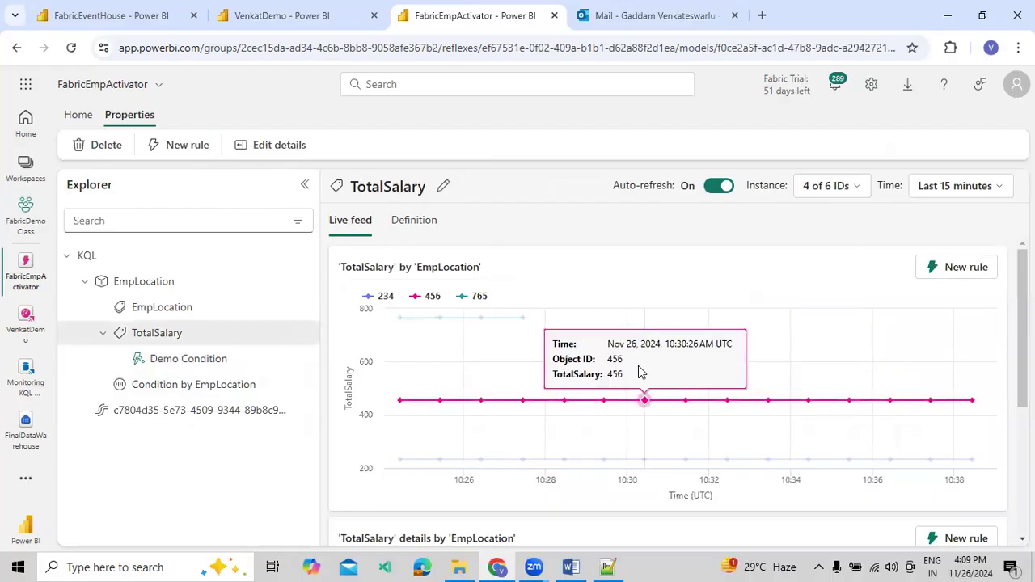
scroll(853, 302, down, 3)
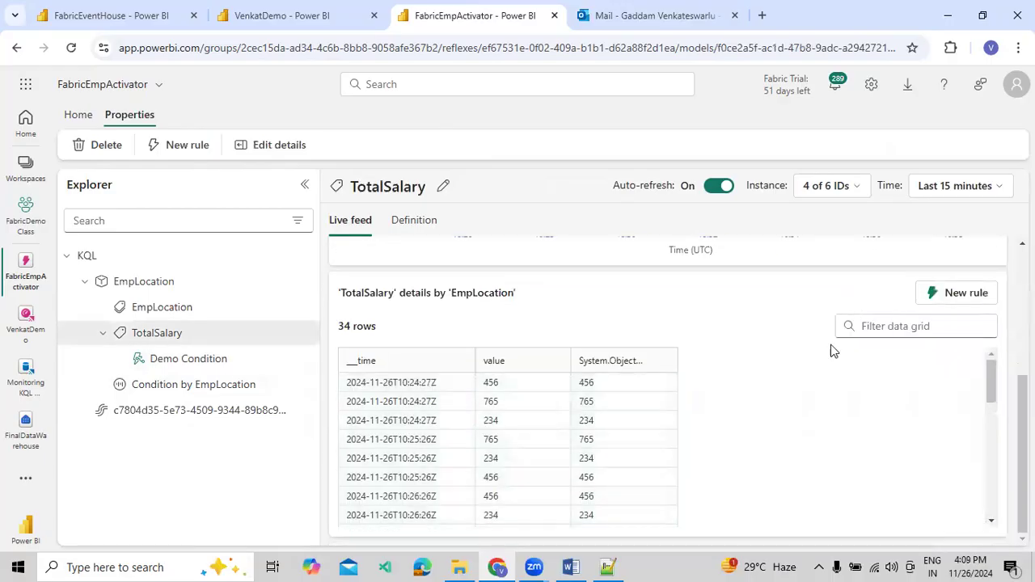
scroll(808, 350, up, 3)
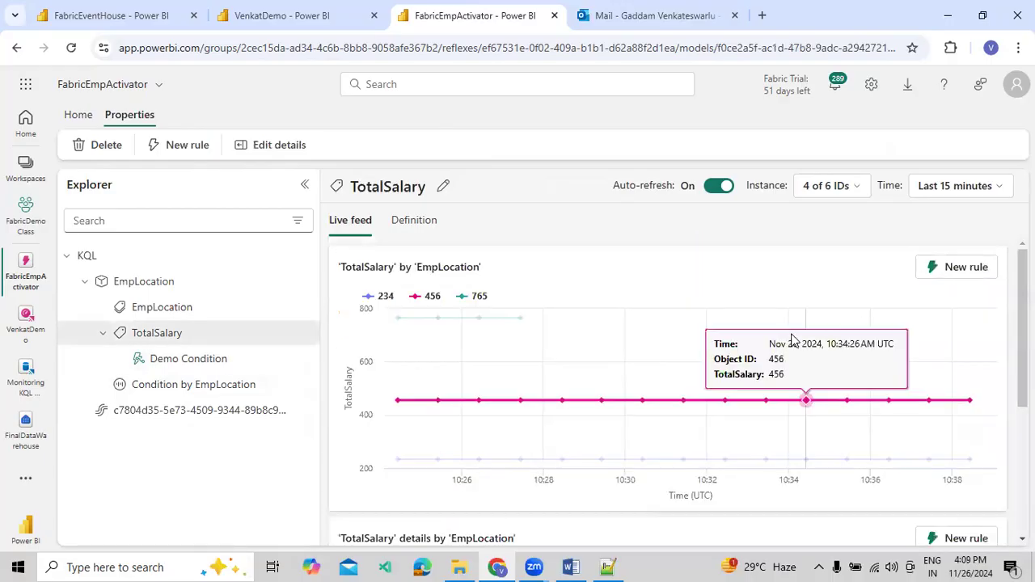
Examine the live feeds and event details of Demo Condition and Condition by EmpLocation under the EmpLocation object
click(192, 361)
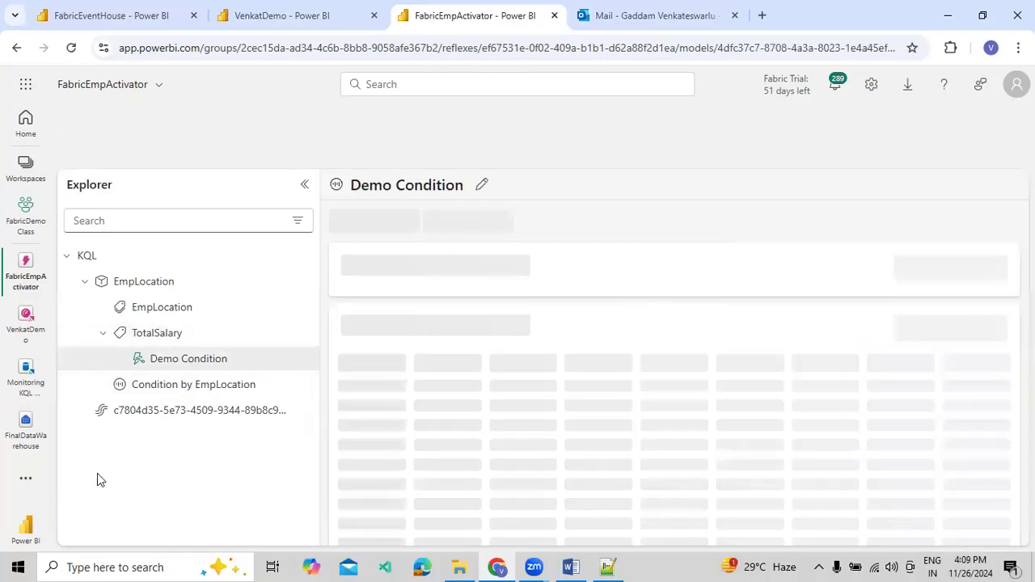
scroll(870, 307, down, 3)
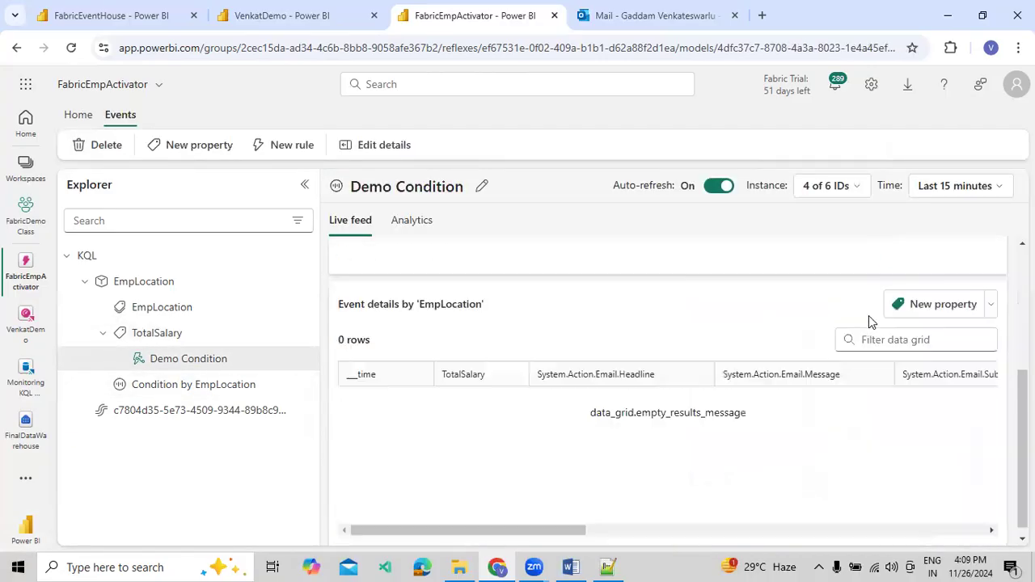
click(244, 391)
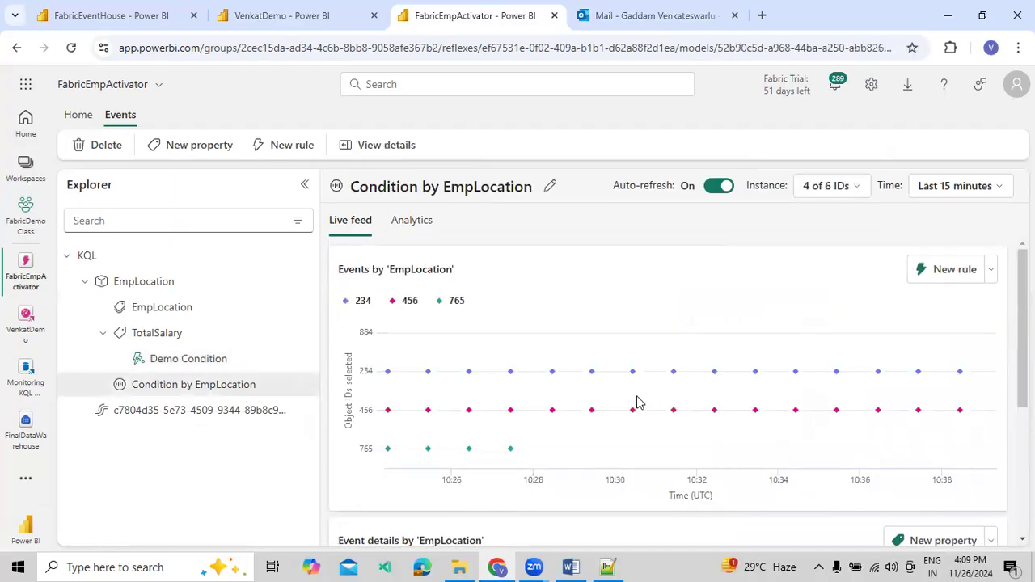
scroll(755, 413, down, 3)
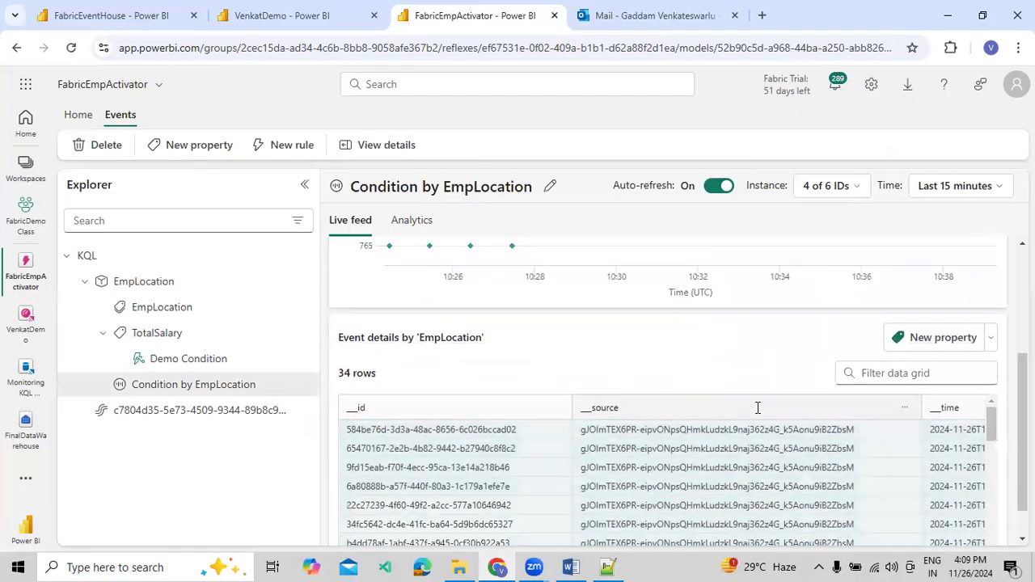
mouse_move(564, 523)
mouse_down()
mouse_move(936, 522)
mouse_move(566, 523)
mouse_up()
scroll(550, 413, up, 3)
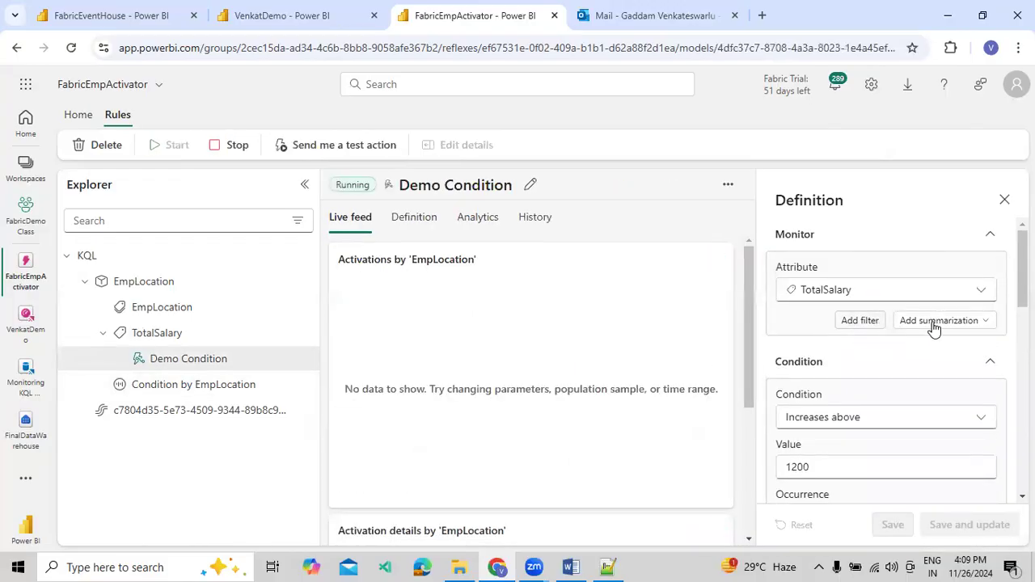
Review the summarization choices, monitored attribute, and occurrence options in the Demo Condition rule's definition
click(978, 323)
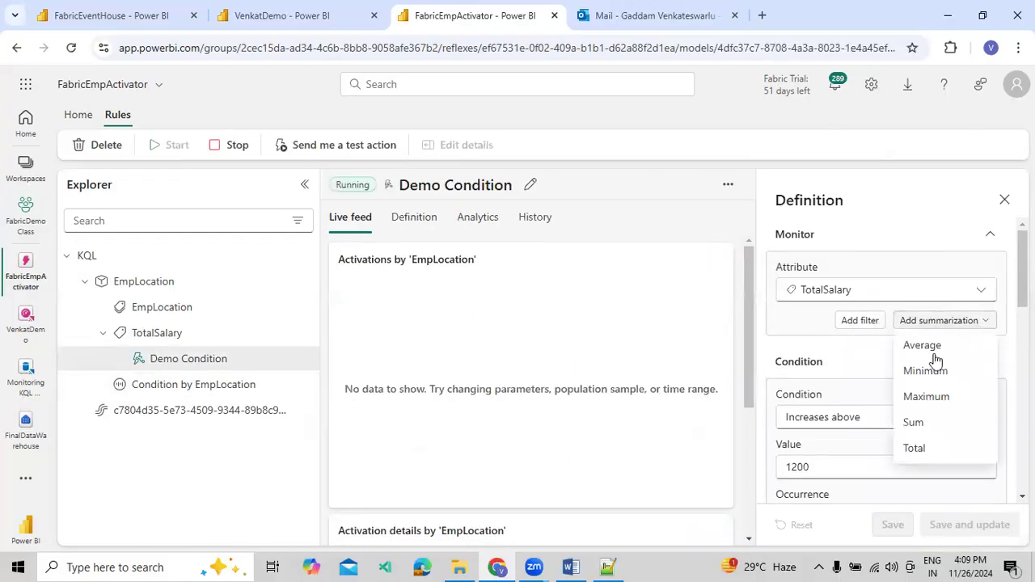
click(867, 327)
click(873, 298)
click(874, 298)
scroll(860, 380, down, 3)
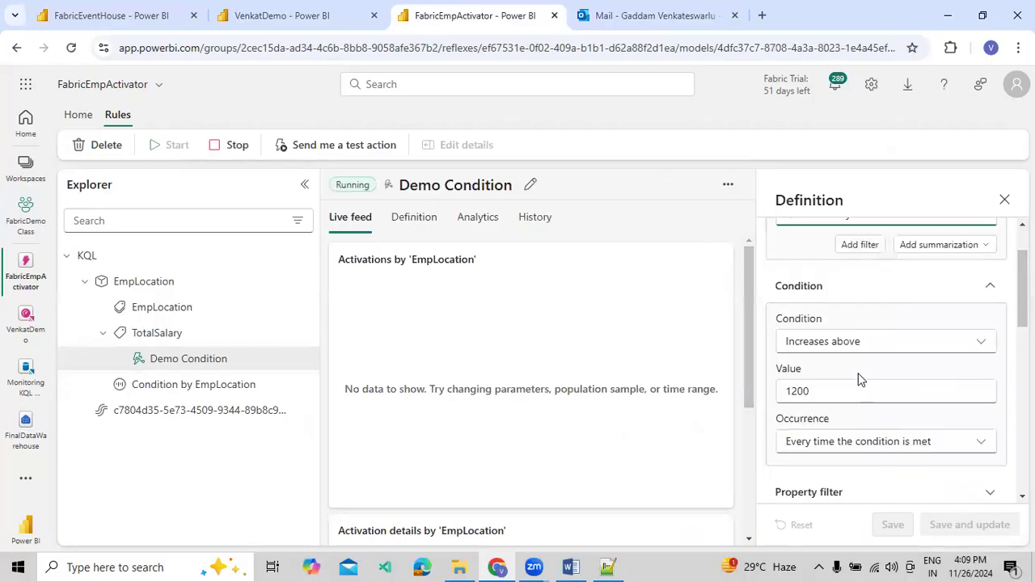
click(883, 369)
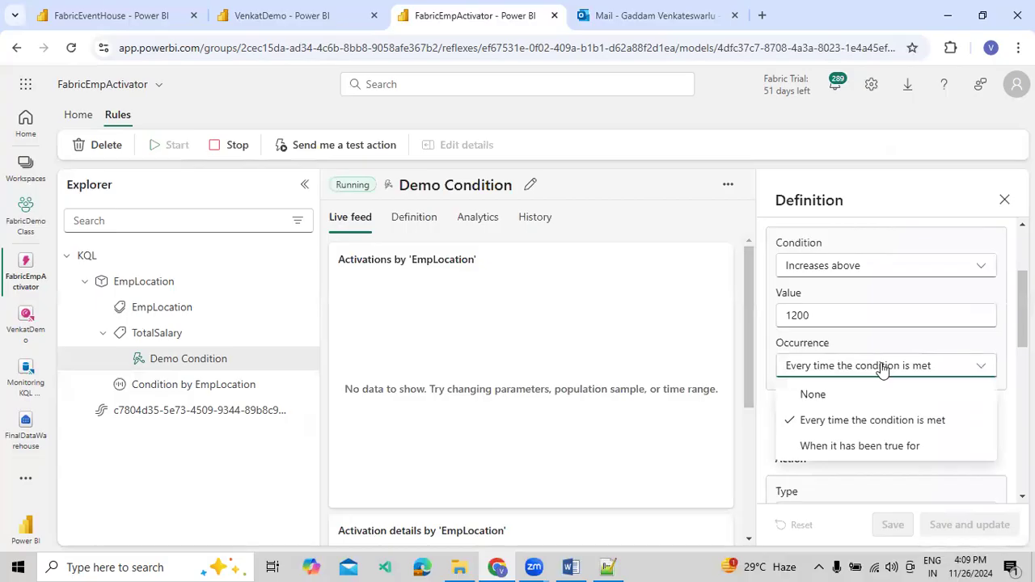
click(883, 368)
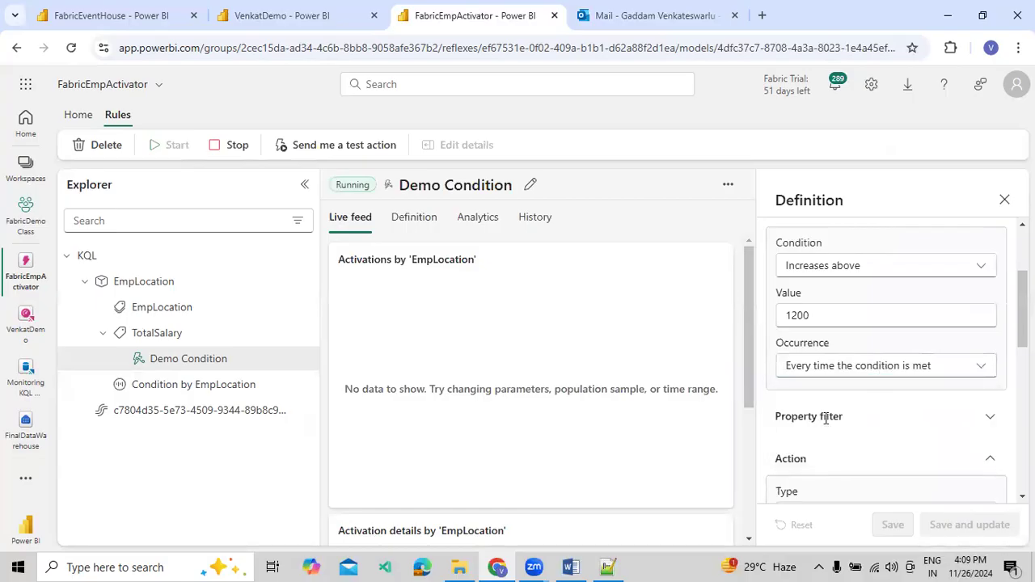
Expand the rule's Property filter, review Filter 1's attribute and operation settings, and collapse the section again
click(990, 422)
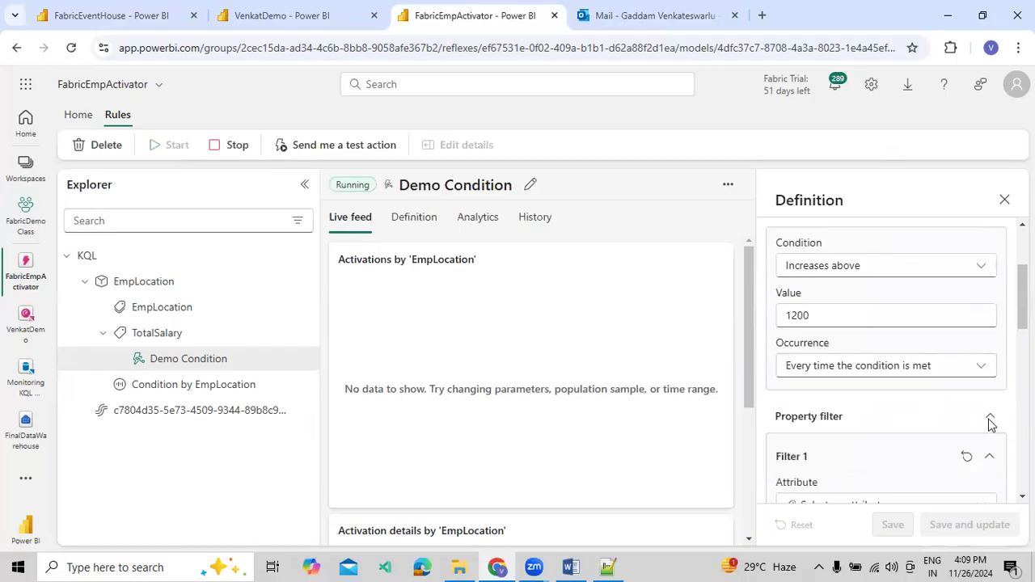
scroll(990, 422, down, 2)
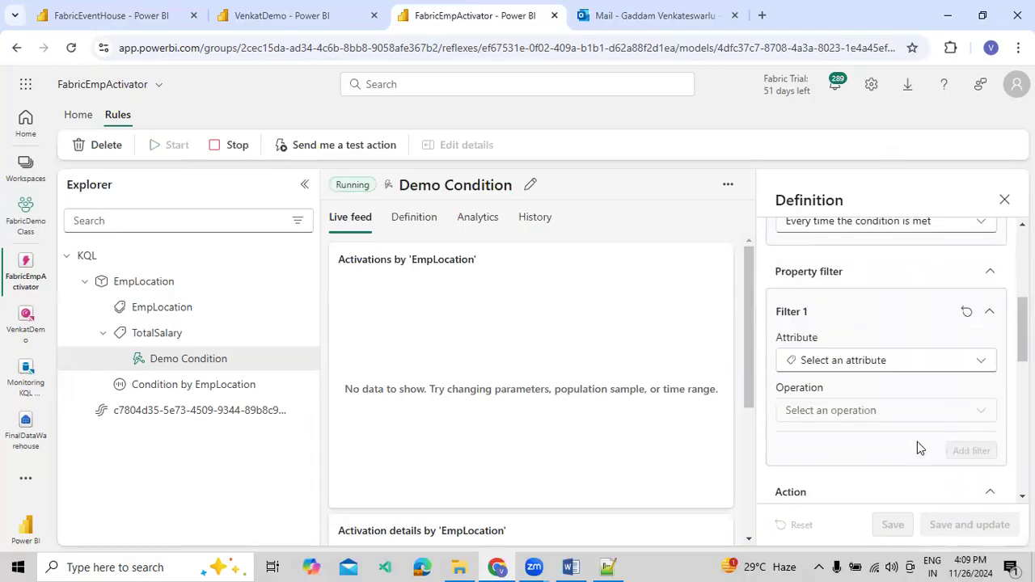
click(887, 357)
click(888, 364)
click(989, 309)
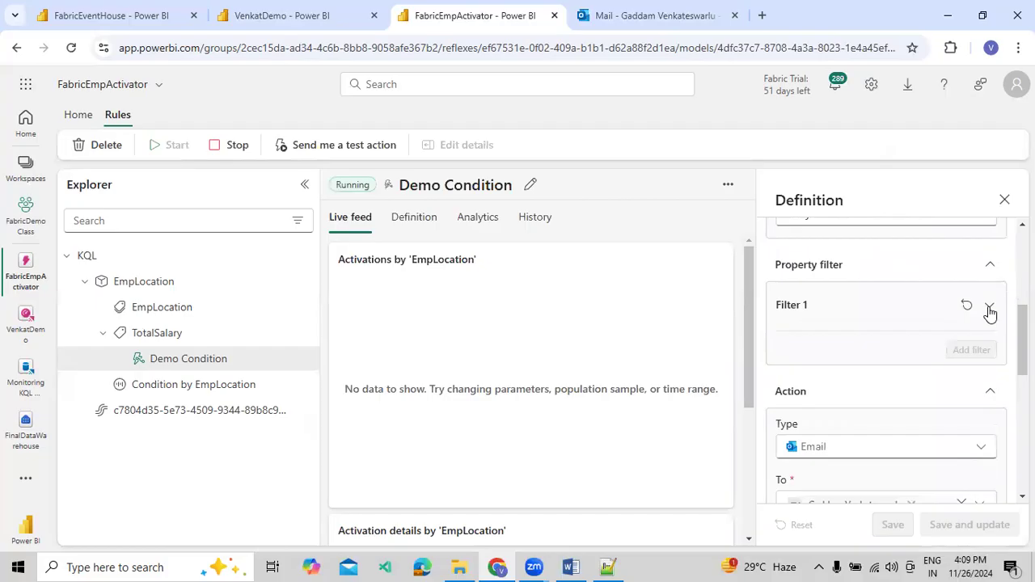
click(992, 268)
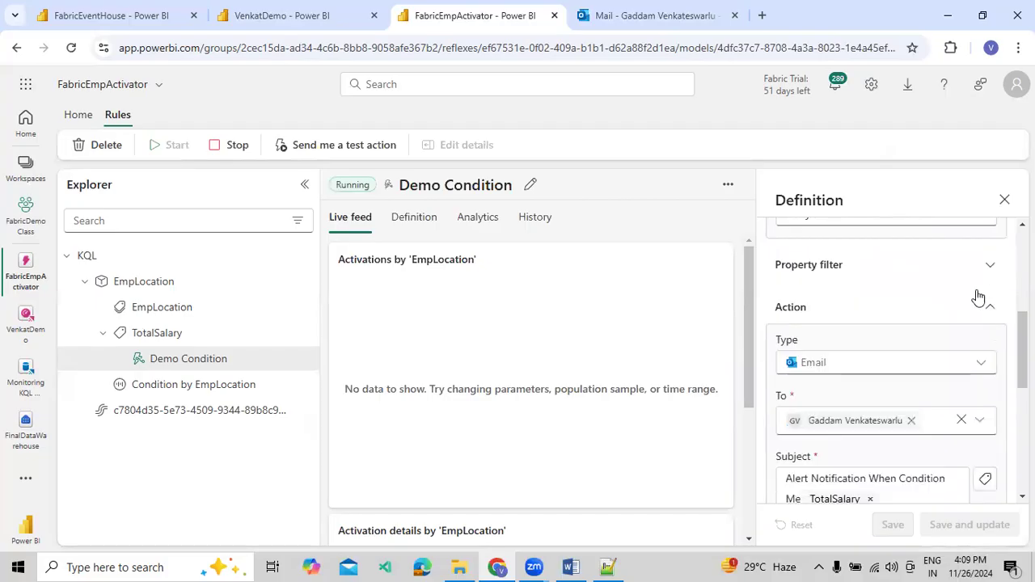
Examine the email action's recipient, subject, headline, message, and context, and expand the advanced settings for late-arriving events
scroll(938, 384, down, 2)
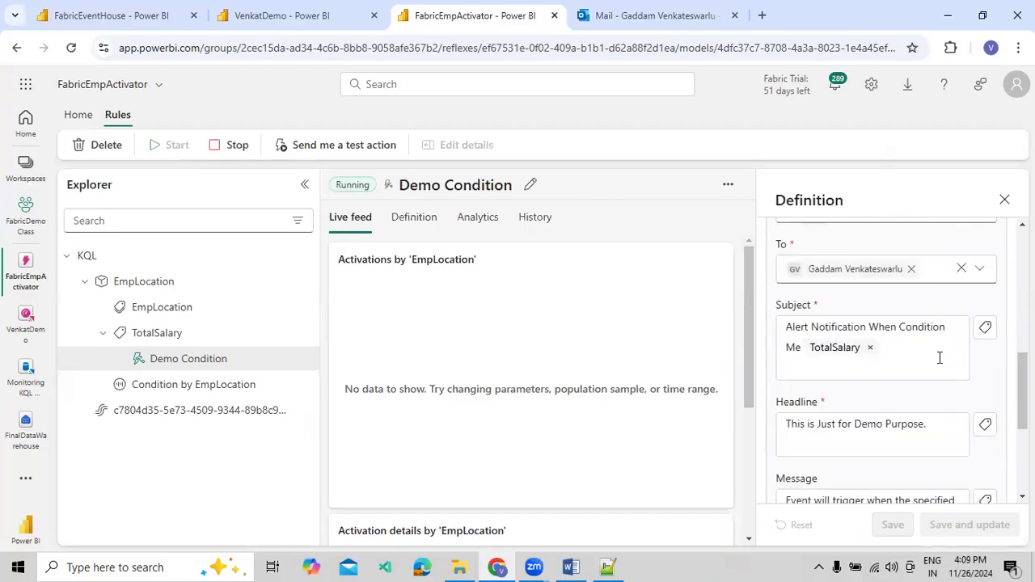
scroll(940, 357, down, 3)
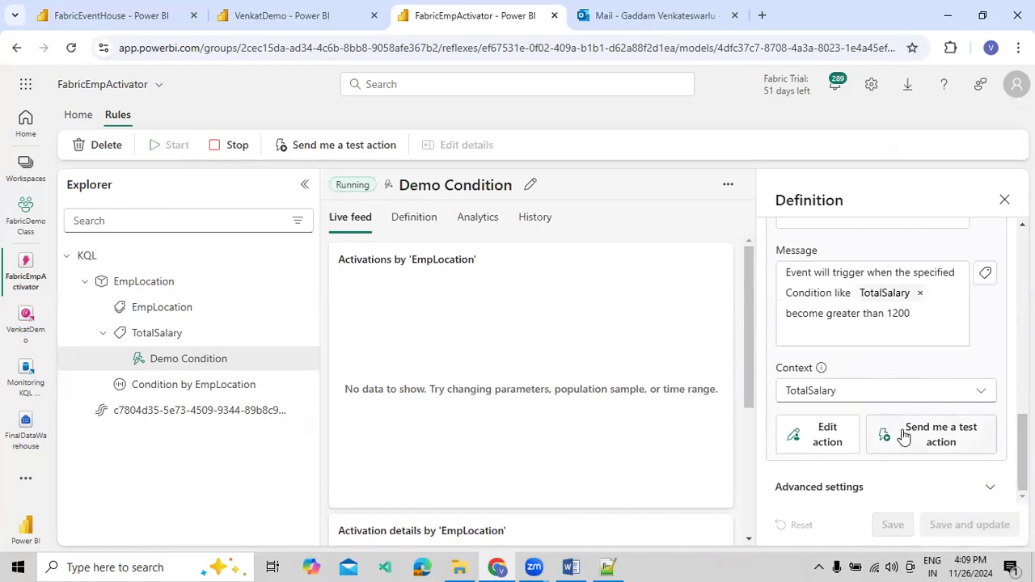
click(980, 490)
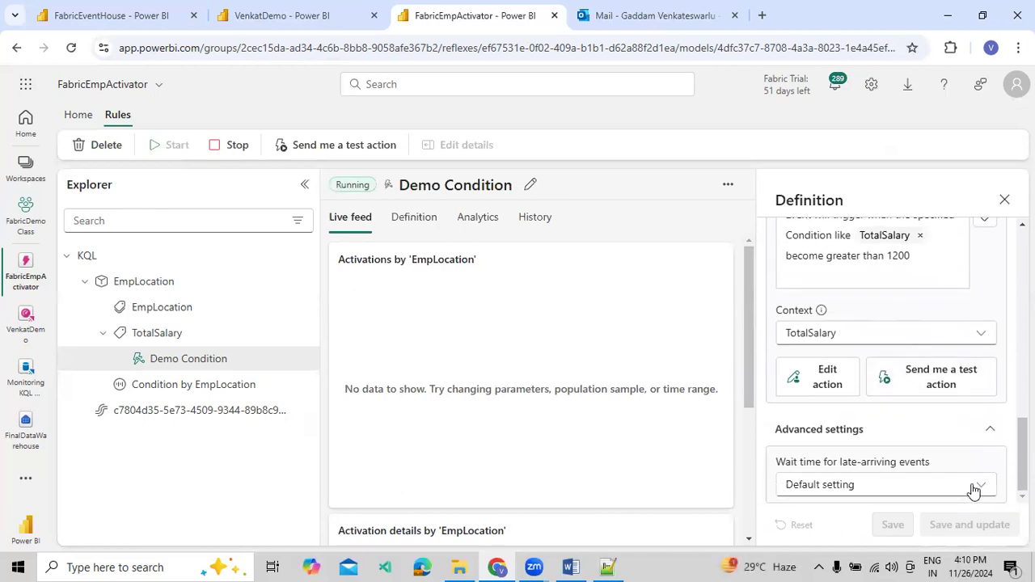
scroll(931, 390, up, 10)
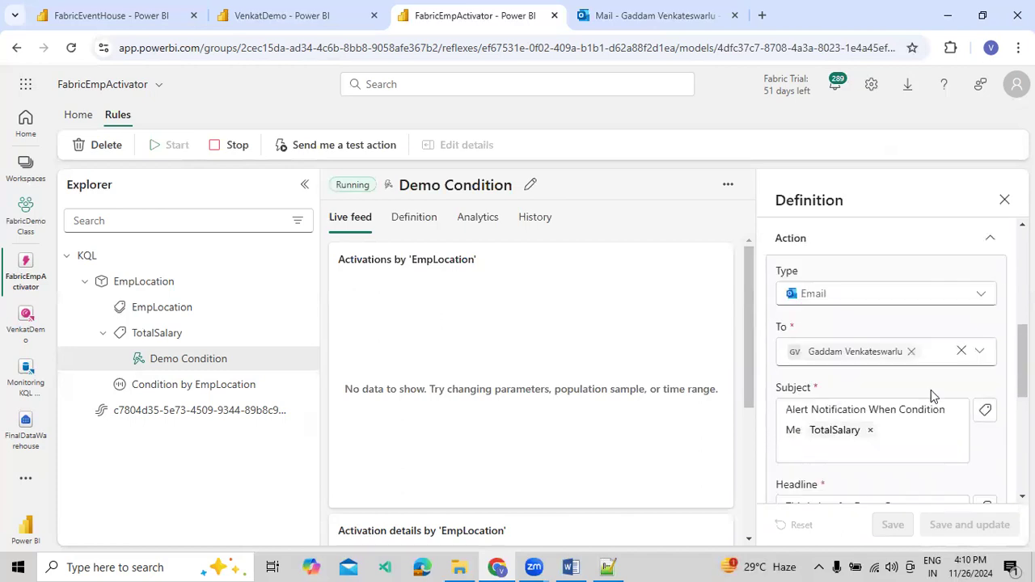
scroll(933, 363, down, 8)
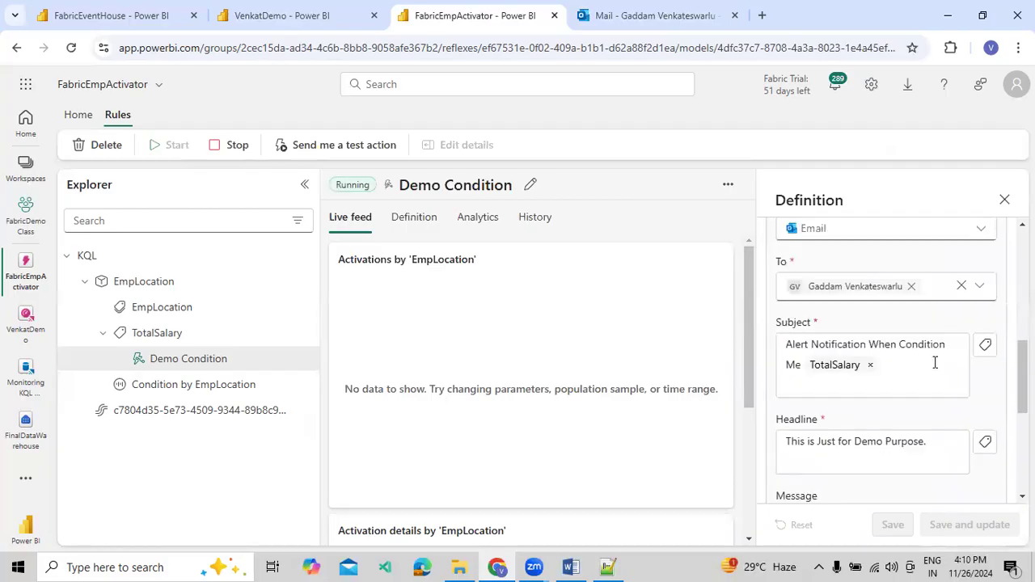
scroll(971, 335, up, 5)
Check the received alert email in Outlook, return to FabricEmpActivator, and close the rule's definition pane
click(700, 18)
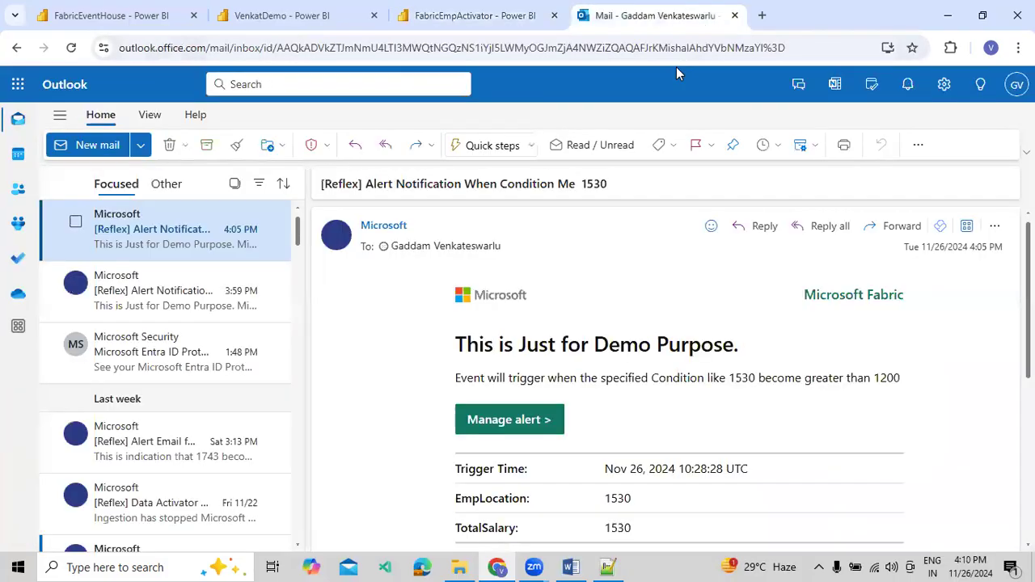
click(423, 25)
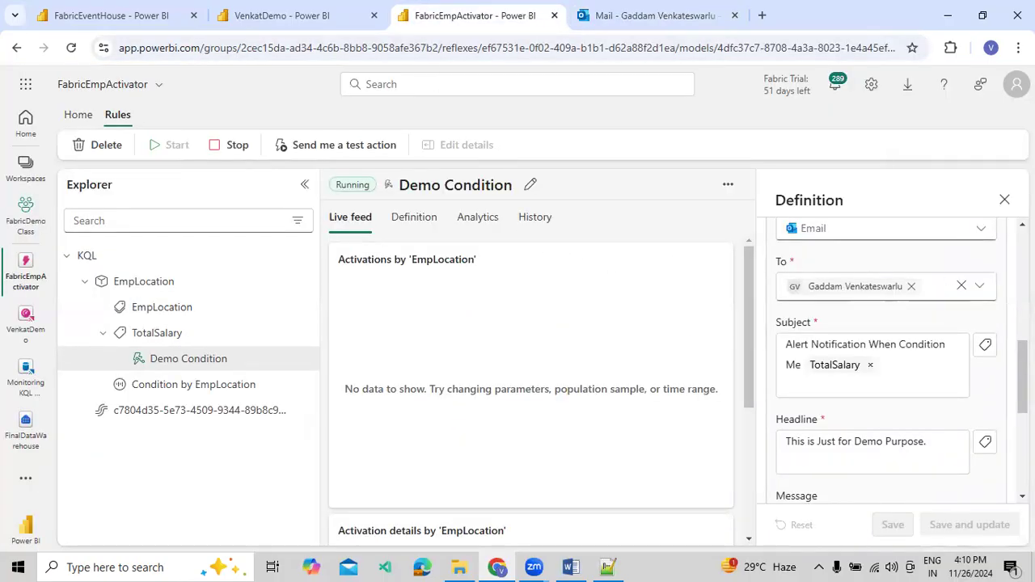
click(1005, 200)
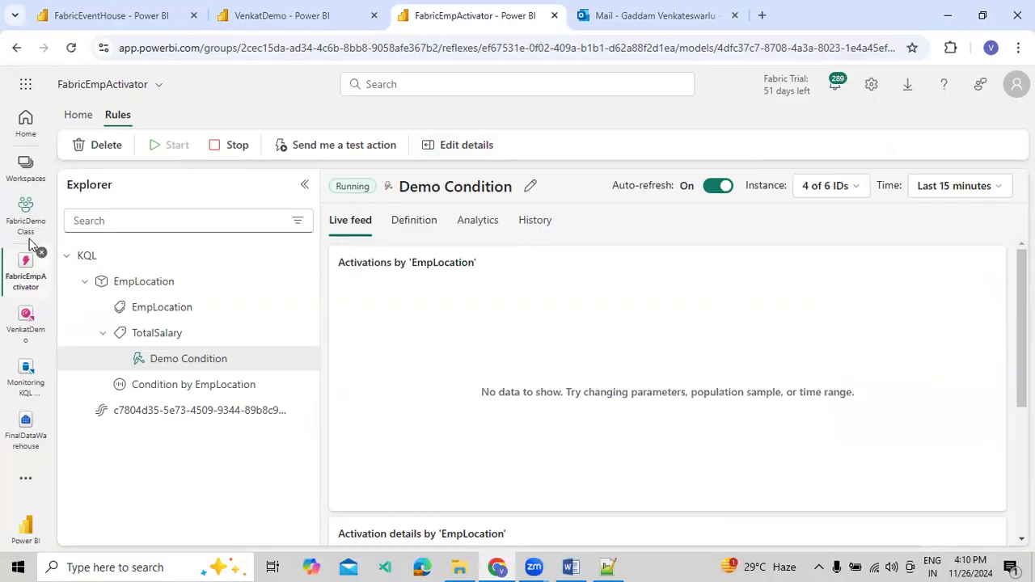
click(27, 166)
click(435, 297)
Switch to the VenkatDemo dashboard, disable its auto refresh, and apply the change
click(313, 19)
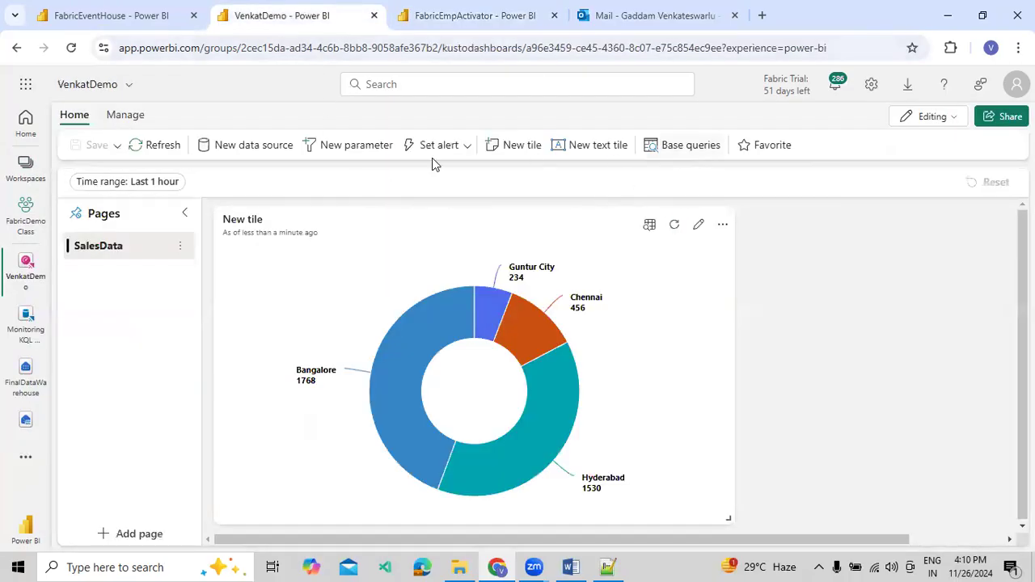
click(133, 116)
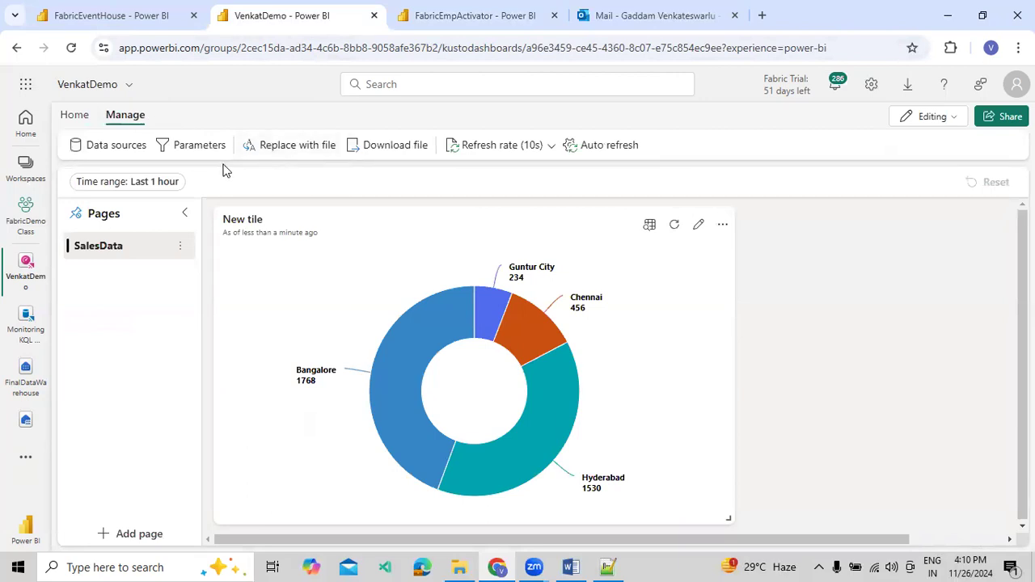
click(536, 147)
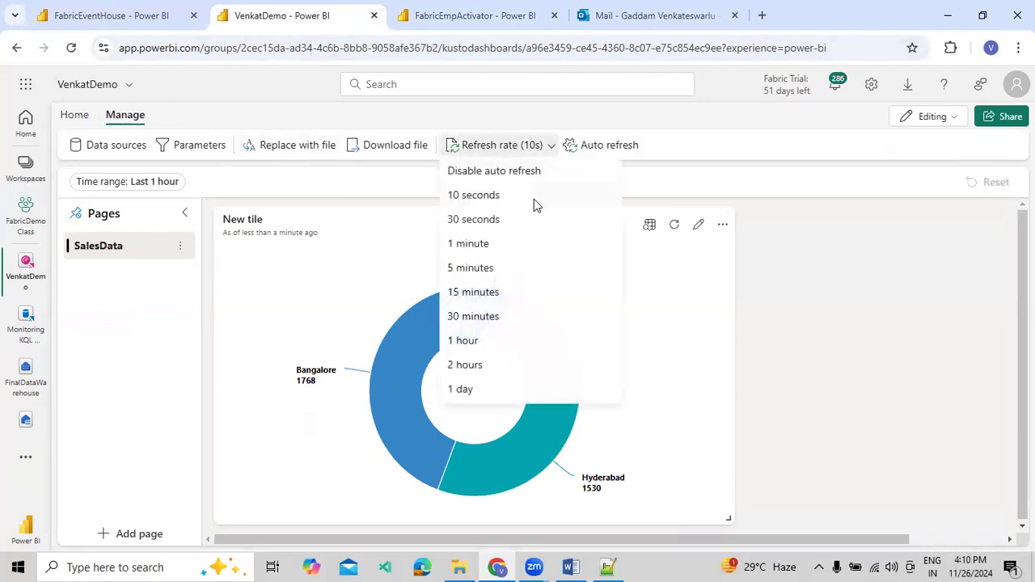
click(605, 145)
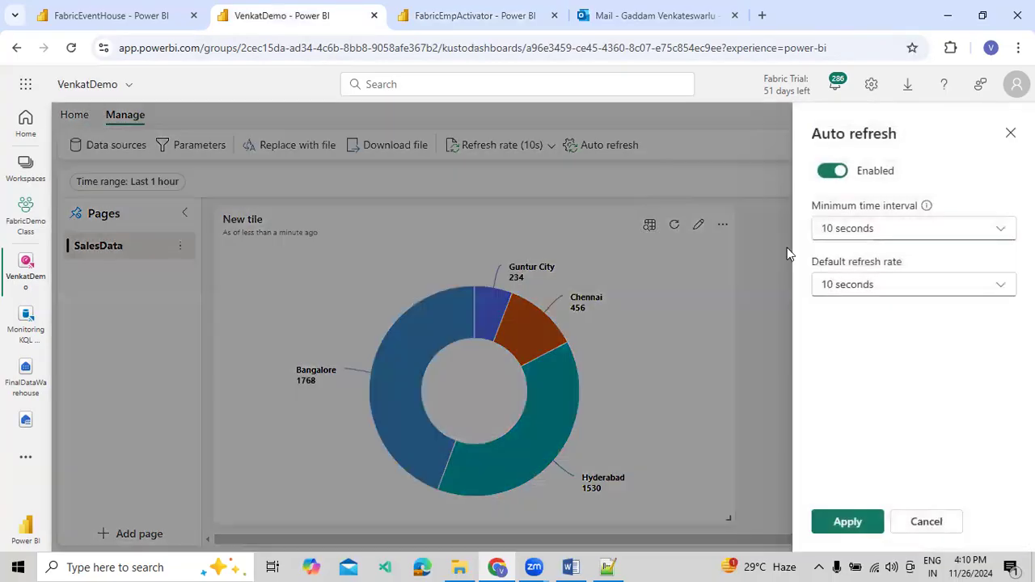
click(833, 172)
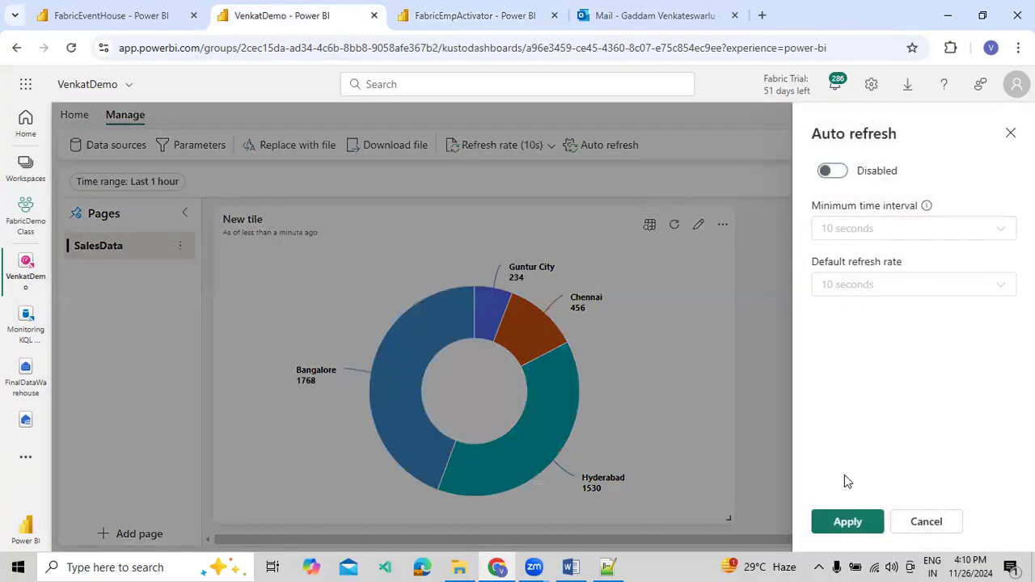
click(848, 521)
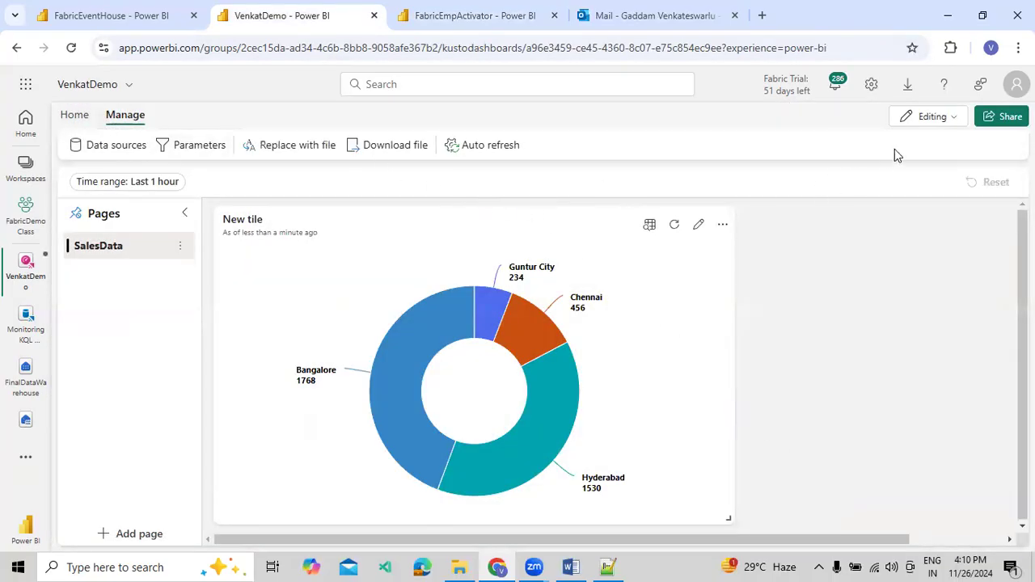
Start a new dashboard alert with the action Run a Fabric item and choose the SalesReport workspace
click(77, 115)
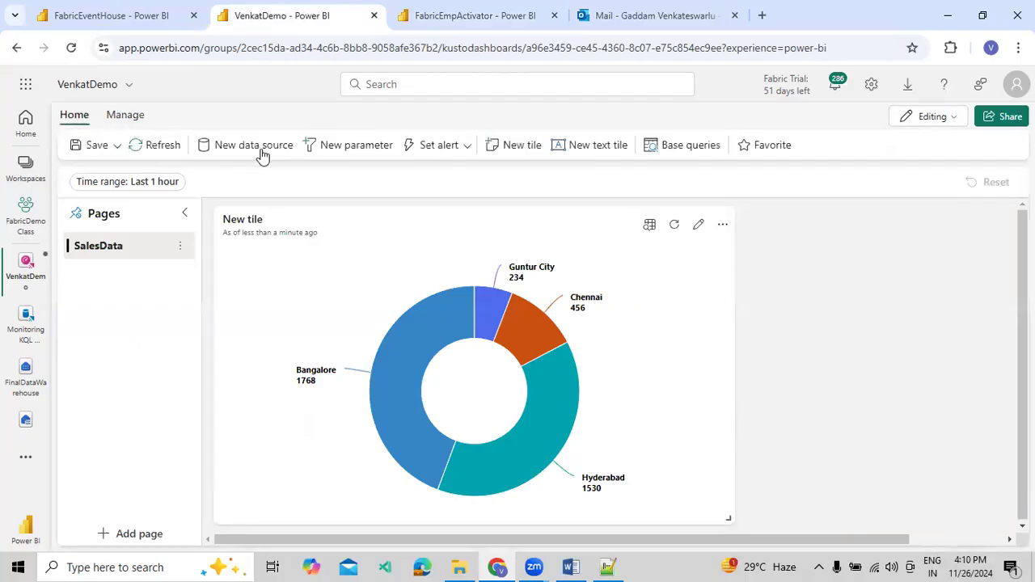
click(453, 147)
click(461, 186)
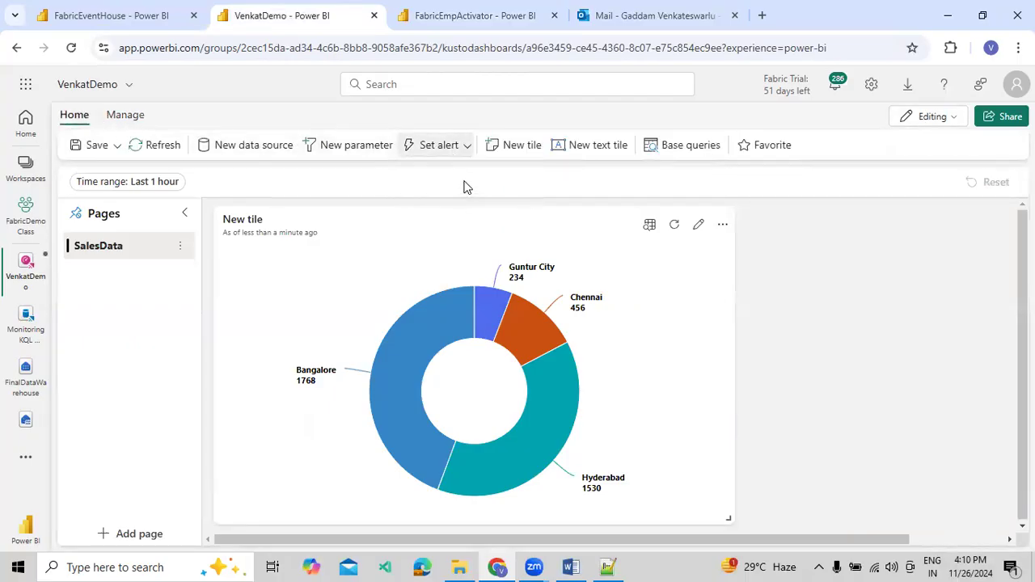
scroll(863, 348, down, 3)
scroll(862, 349, up, 3)
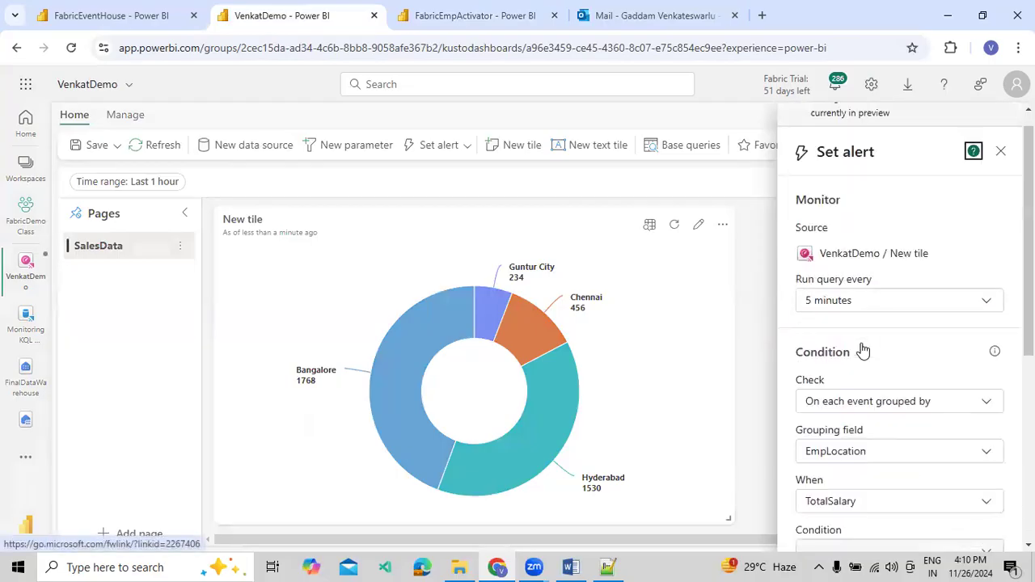
scroll(863, 323, down, 5)
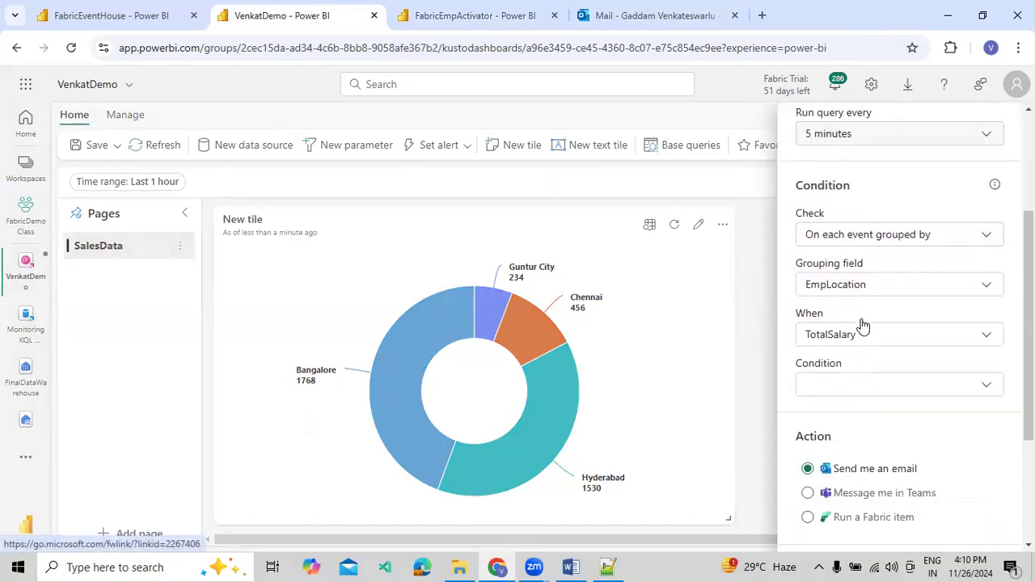
click(847, 330)
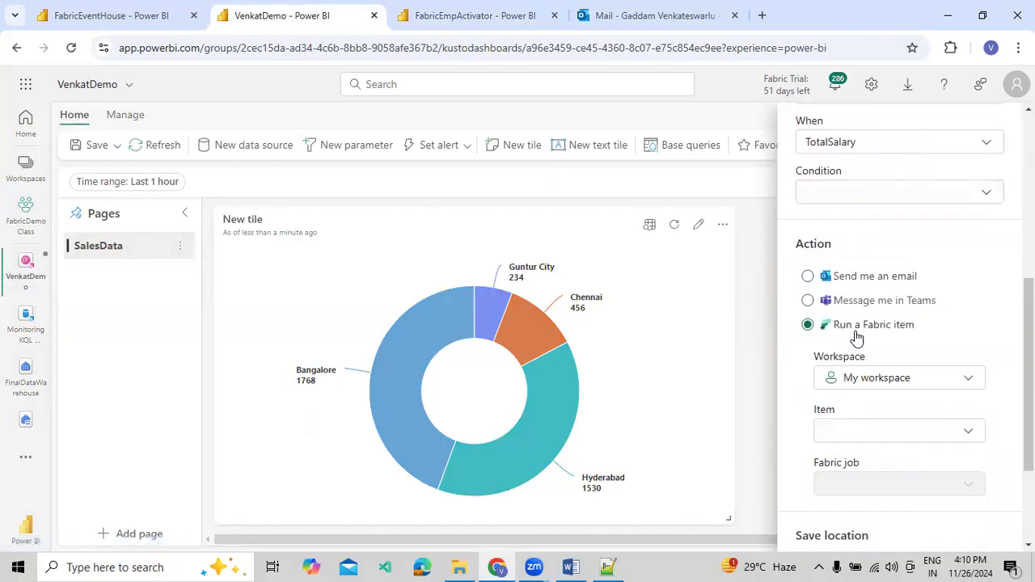
click(864, 377)
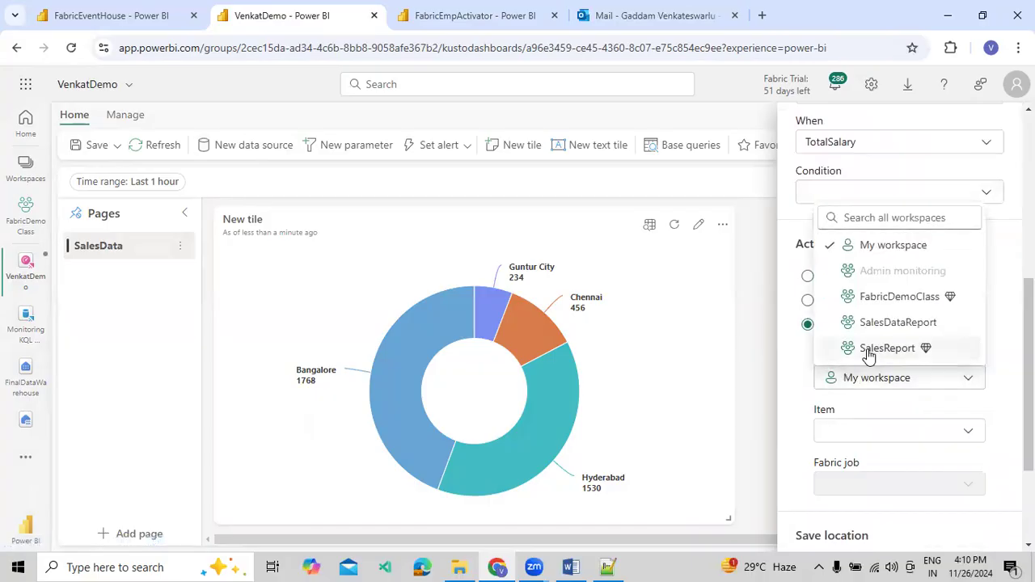
click(882, 348)
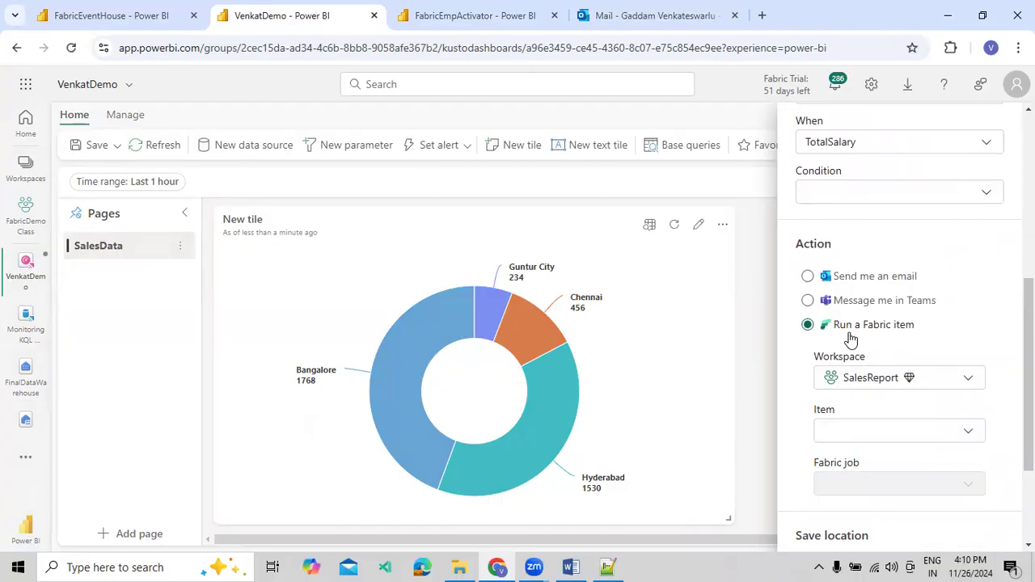
Review the alert's monitor and condition settings, and browse the notebooks and pipelines available to run in SalesReport
scroll(906, 340, up, 5)
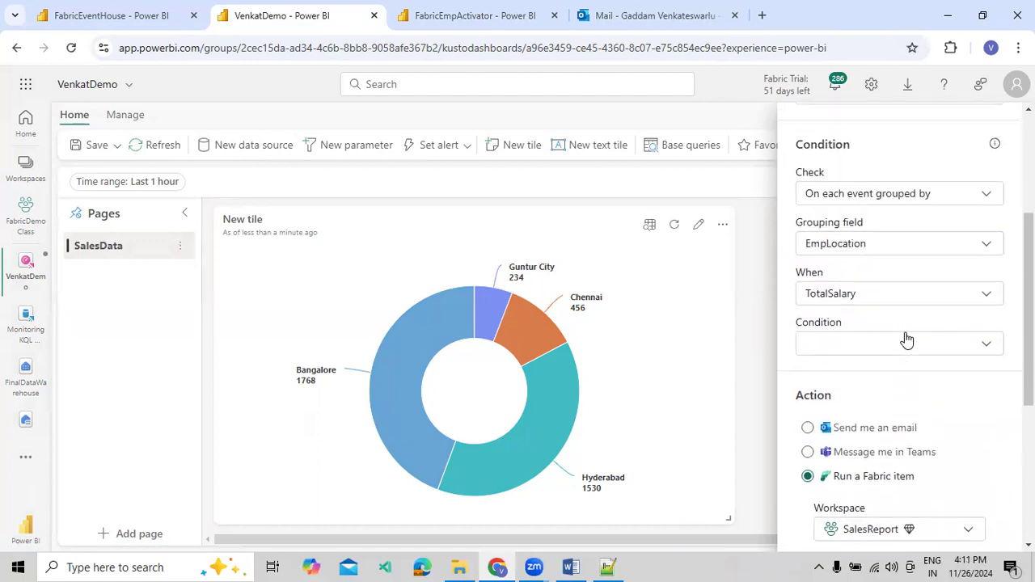
scroll(893, 284, up, 1)
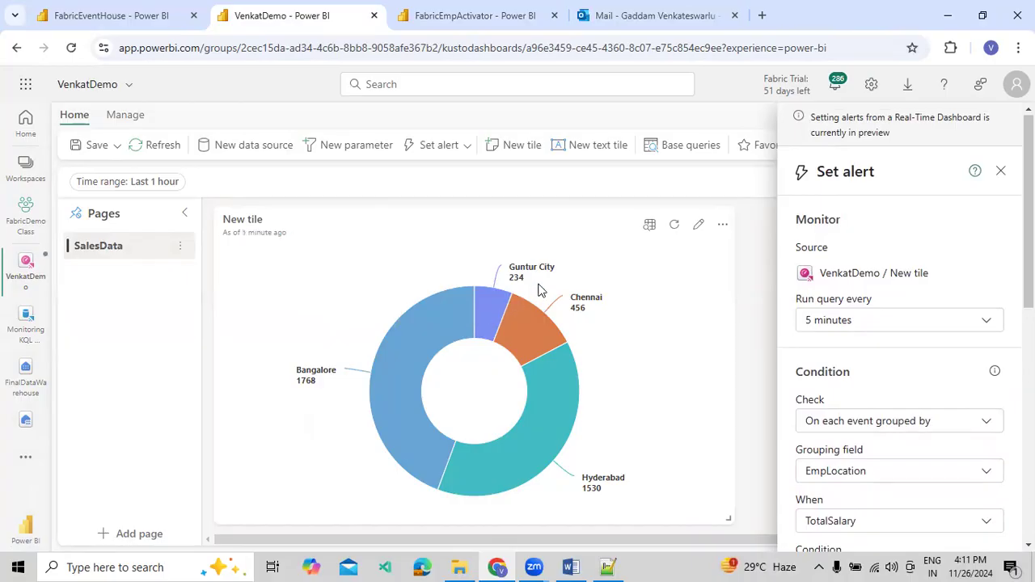
scroll(850, 359, down, 5)
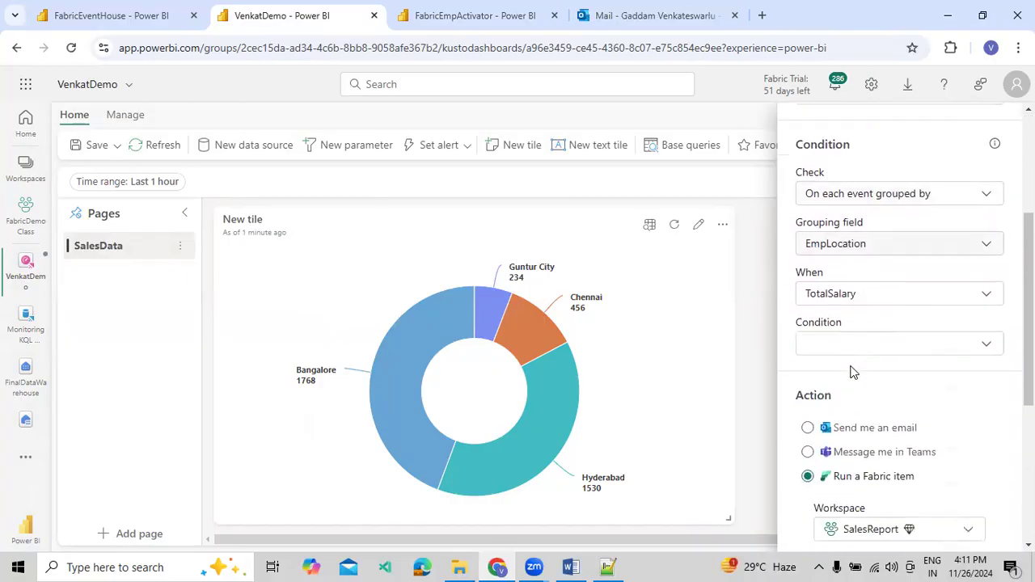
click(868, 440)
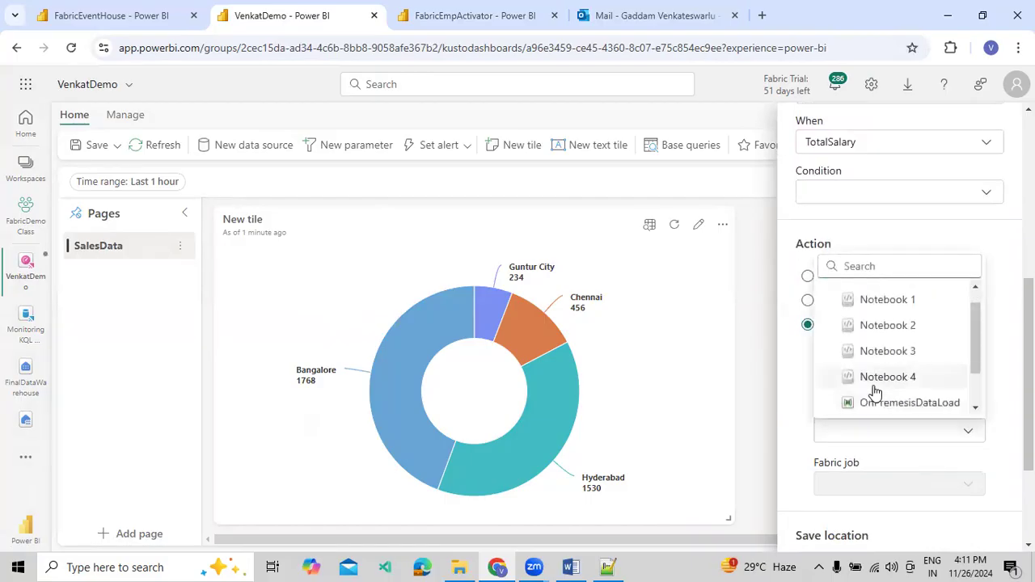
scroll(888, 388, up, 1)
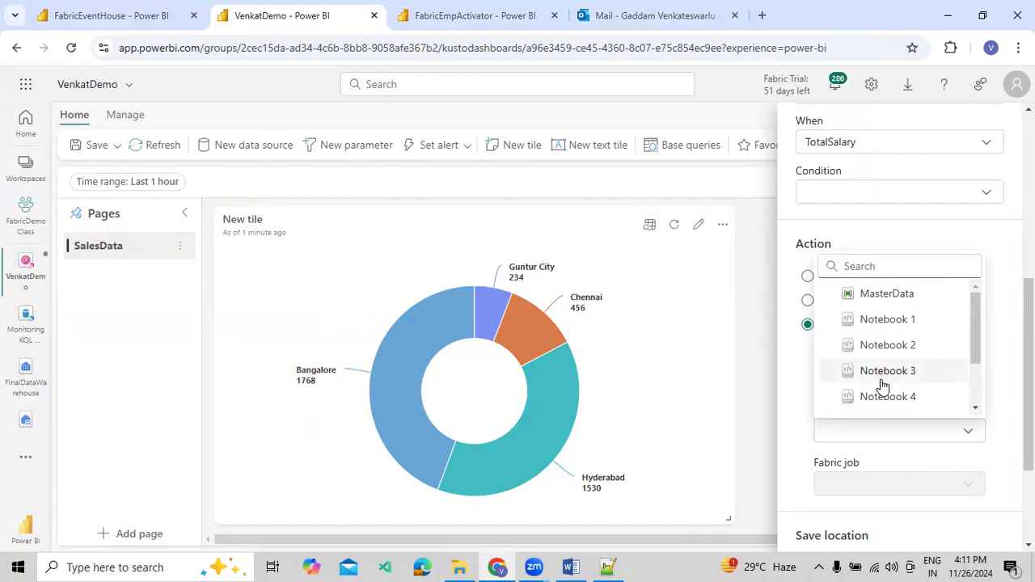
scroll(894, 390, down, 2)
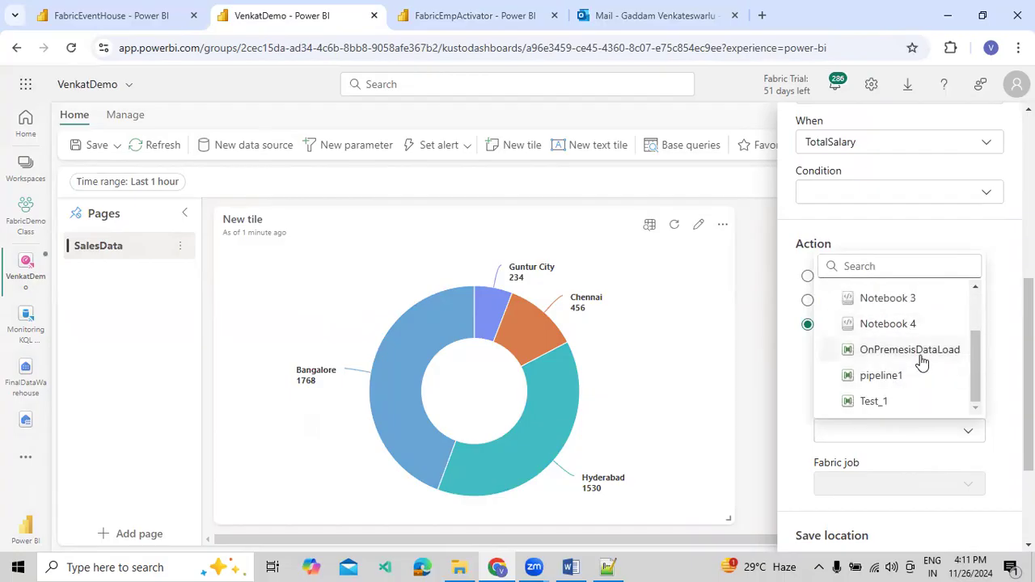
click(925, 449)
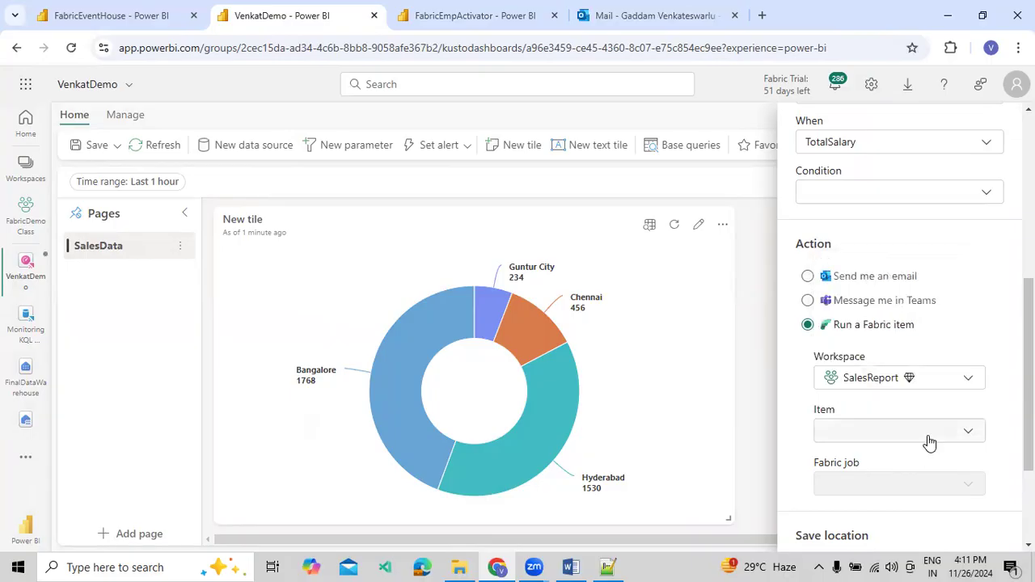
click(929, 443)
scroll(901, 349, up, 4)
scroll(904, 351, down, 4)
Choose Test_1 as the item to run with the Run pipeline job, and view the activators offered as save location
click(900, 431)
scroll(907, 356, down, 2)
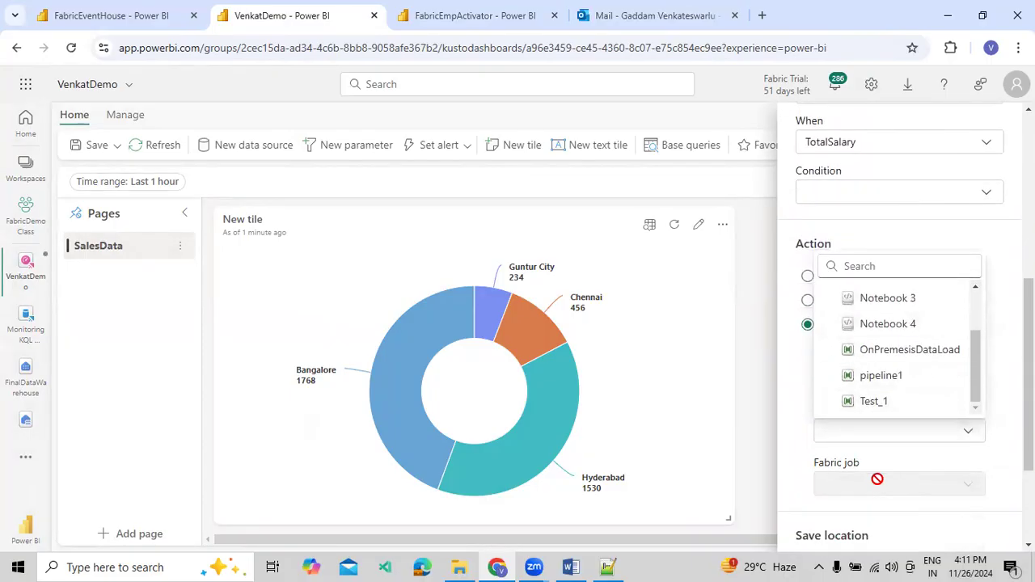
click(916, 402)
click(901, 483)
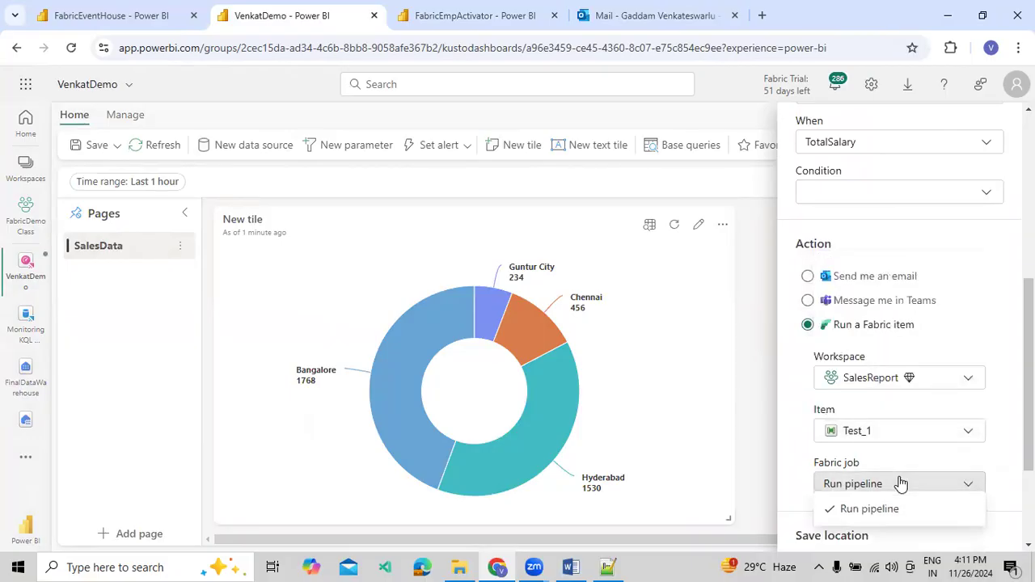
click(901, 483)
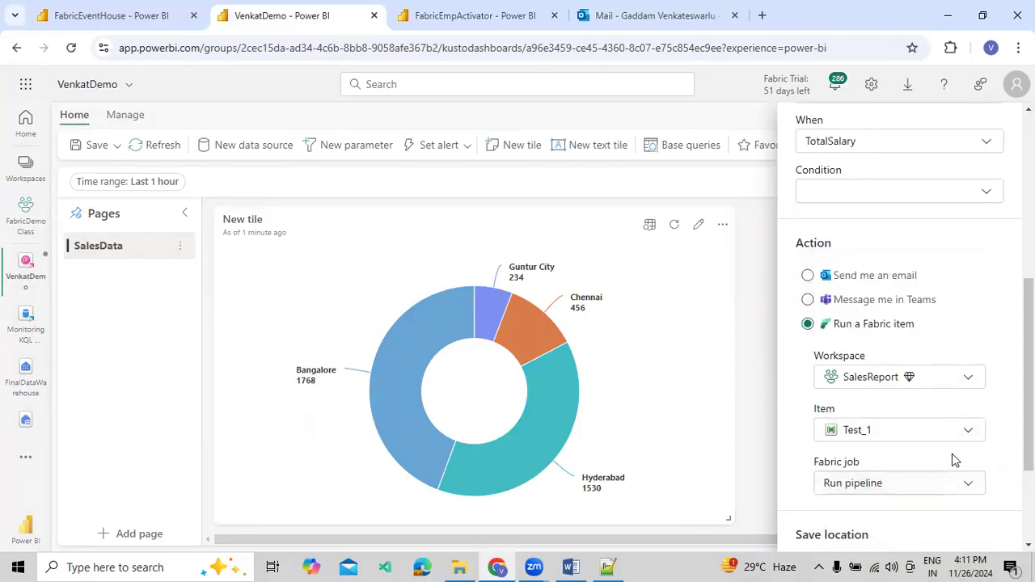
scroll(951, 435, down, 2)
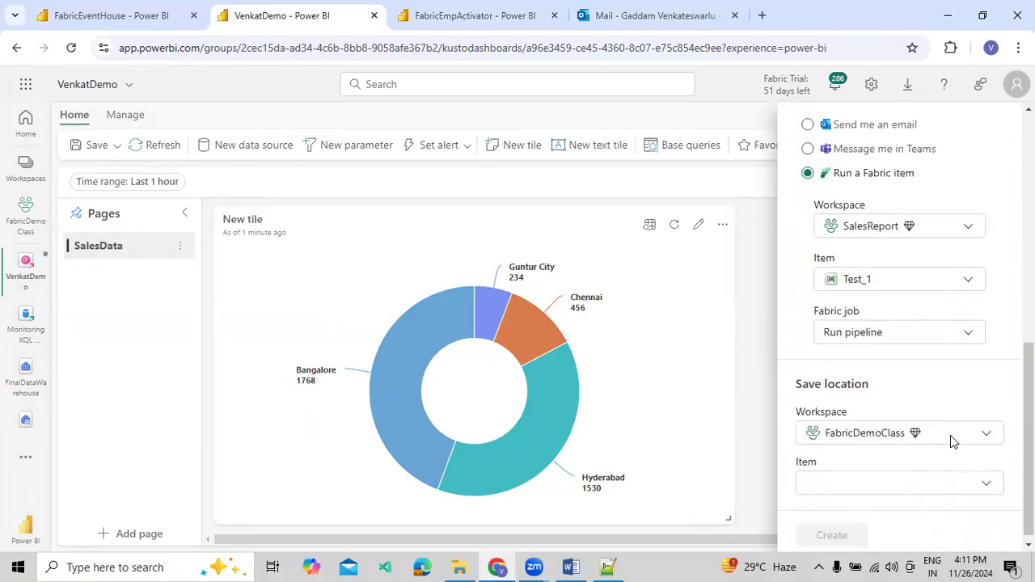
click(902, 481)
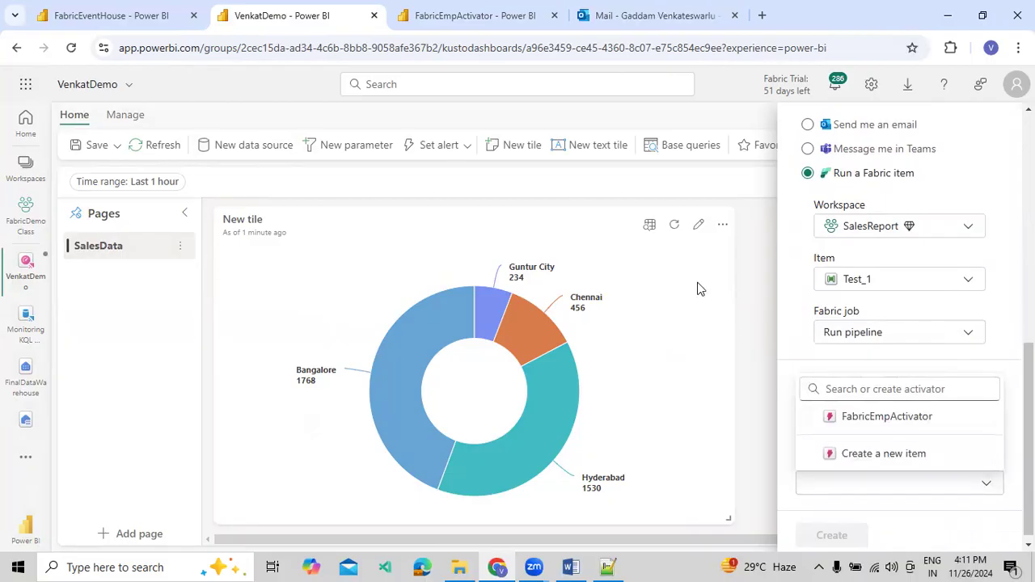
Leave the alert setup and FabricEmpActivator, and open the SalesReport workspace
click(109, 18)
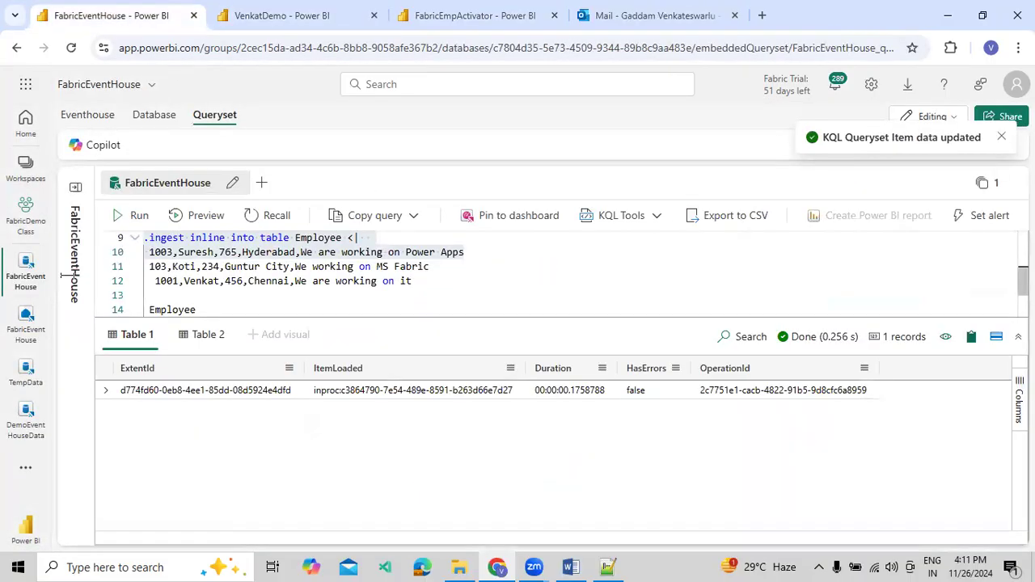
click(22, 171)
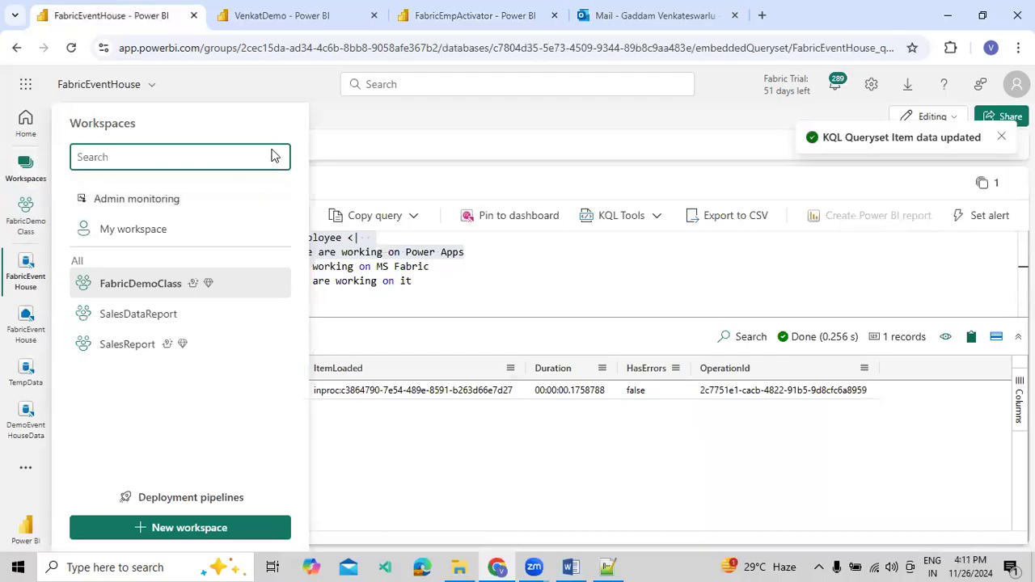
click(492, 23)
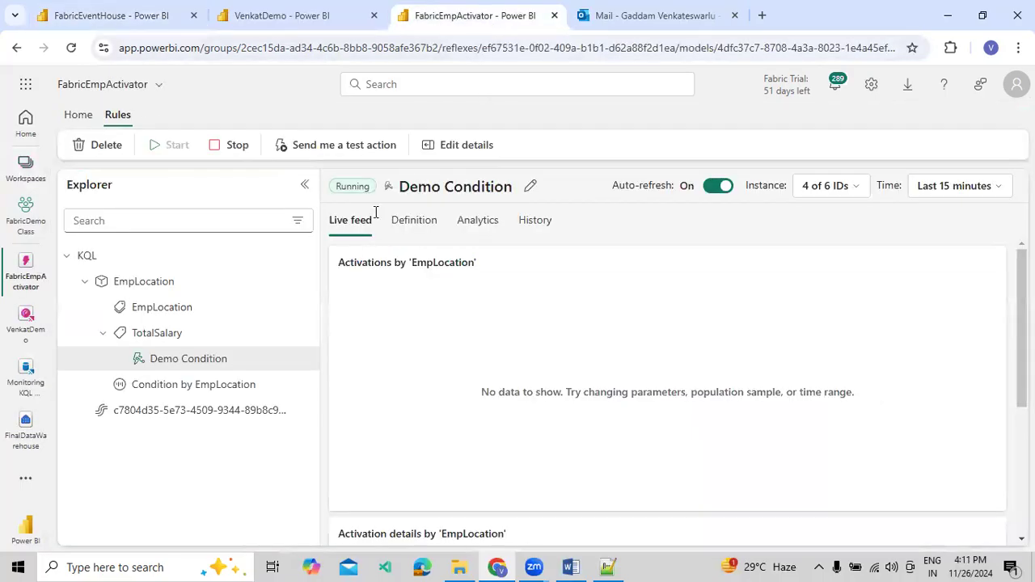
click(47, 266)
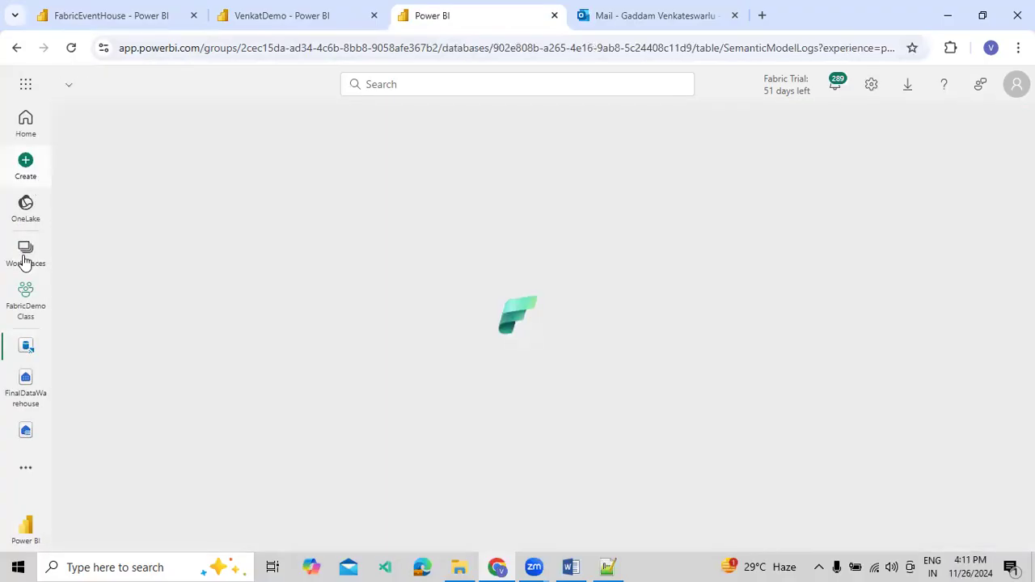
click(24, 259)
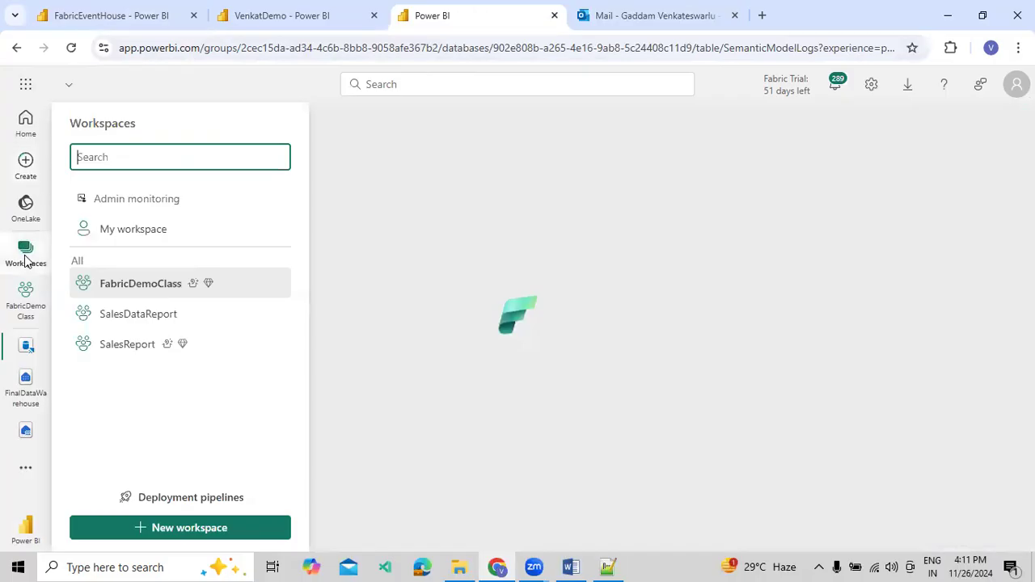
click(162, 353)
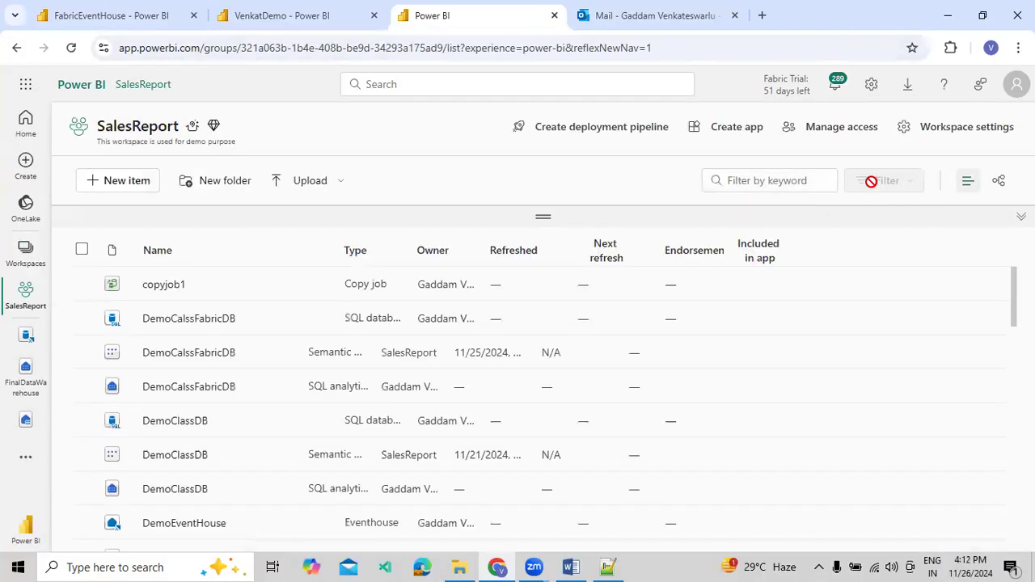
Filter the SalesReport workspace items to the Data pipeline type and open the MasterData pipeline
click(882, 181)
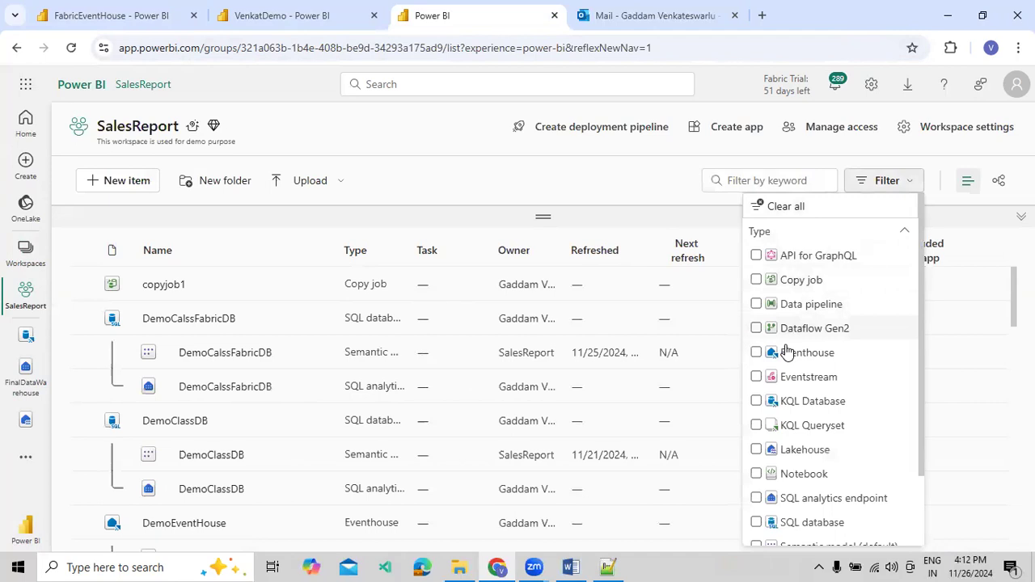
click(770, 304)
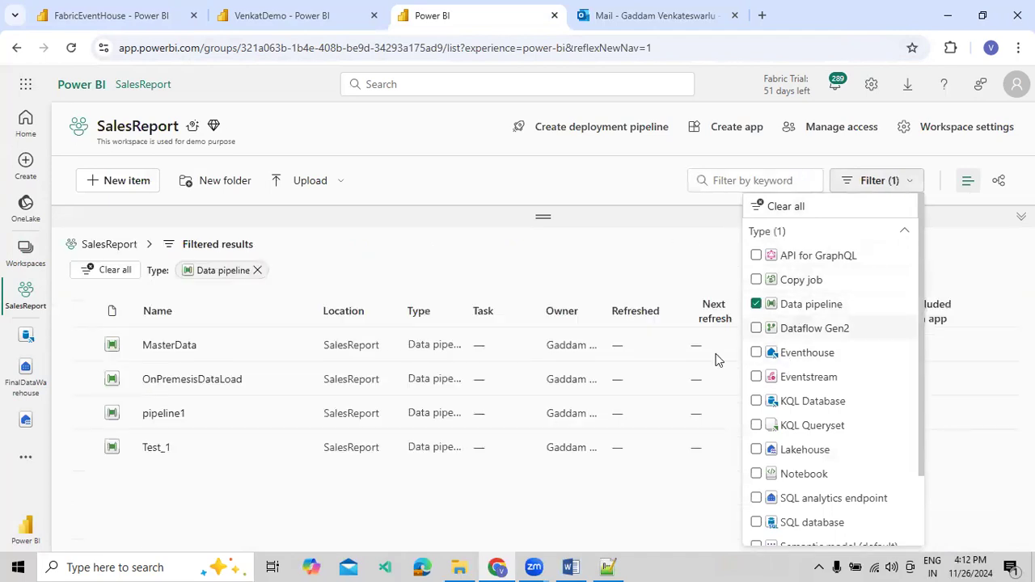
click(256, 502)
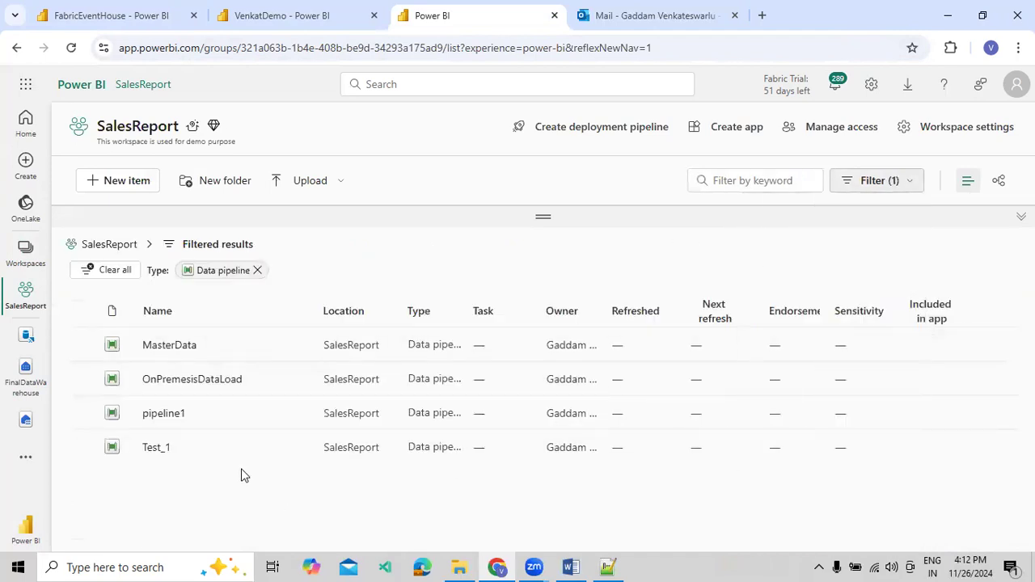
click(184, 345)
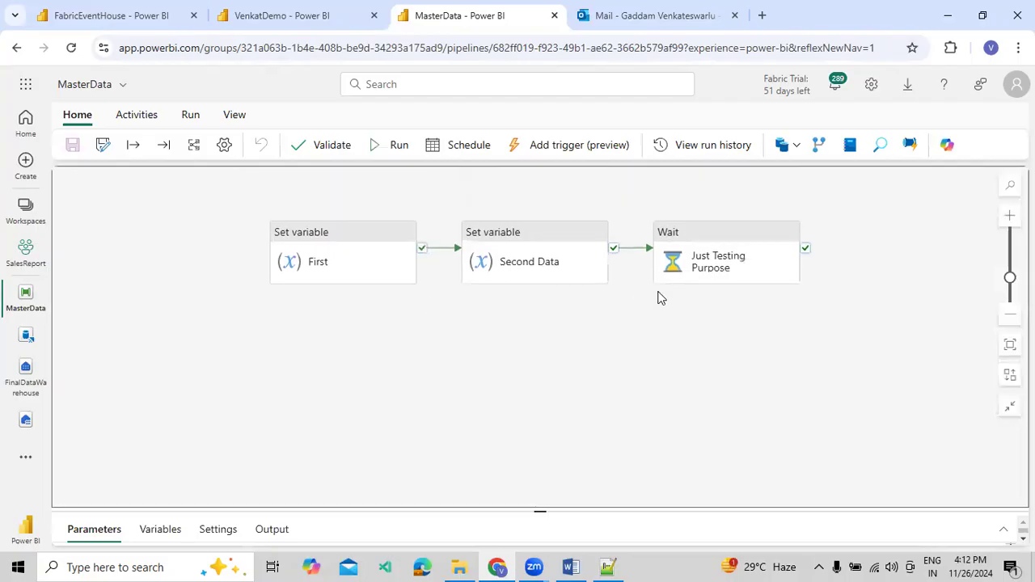
Delete the Just Testing Purpose, Second Data, and First activities from the MasterData pipeline
click(728, 260)
click(672, 271)
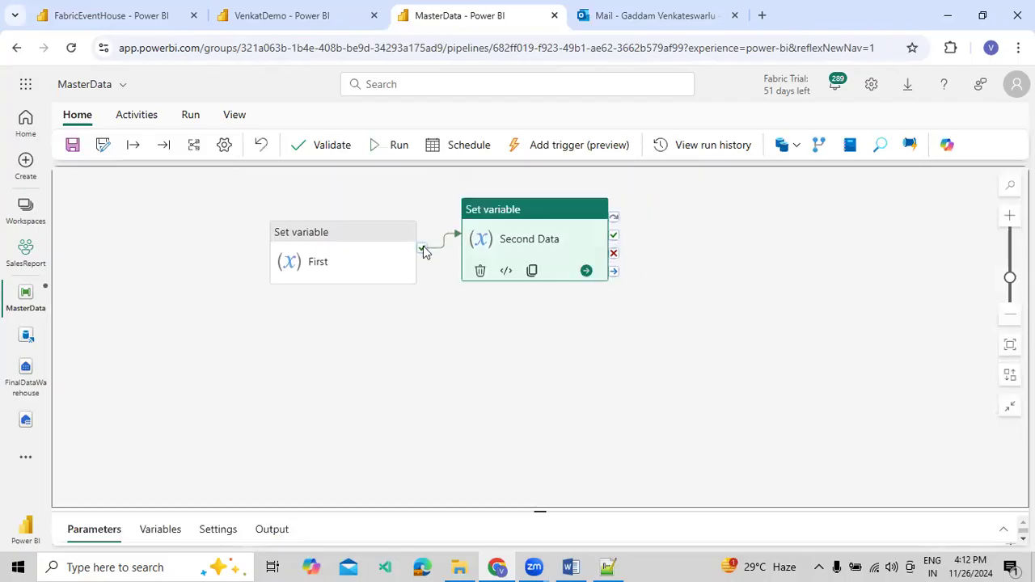
click(289, 285)
Add a Copy data activity to the pipeline canvas, enlarge its properties area, and move the activity farther into the canvas
click(134, 115)
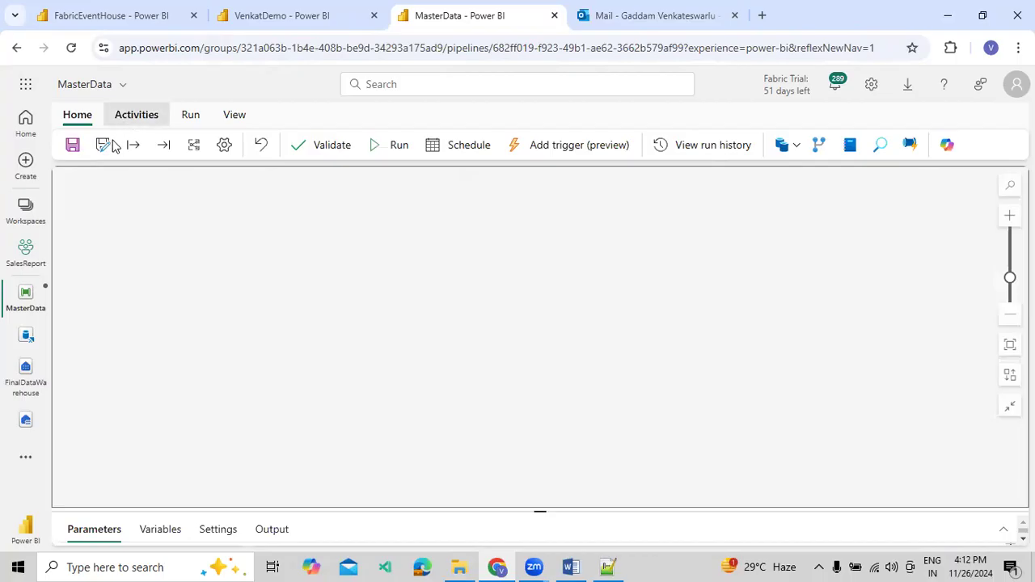
click(143, 146)
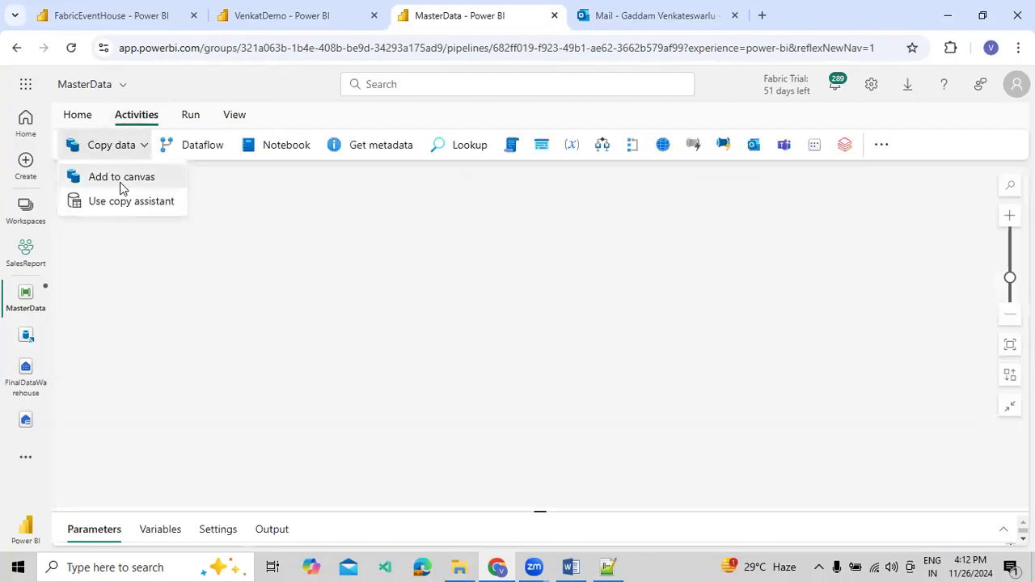
click(121, 178)
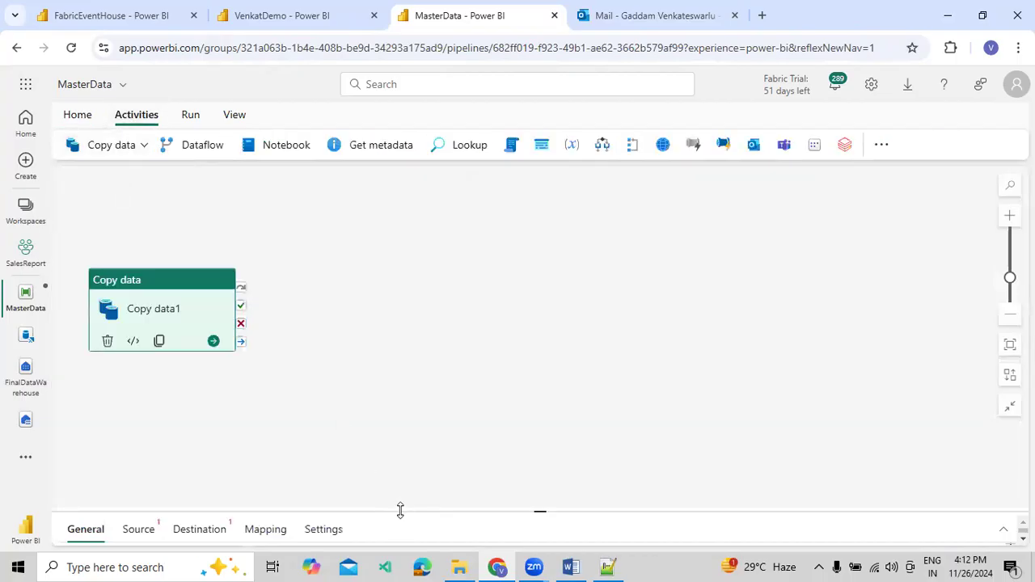
drag(399, 510, 439, 389)
drag(204, 307, 329, 291)
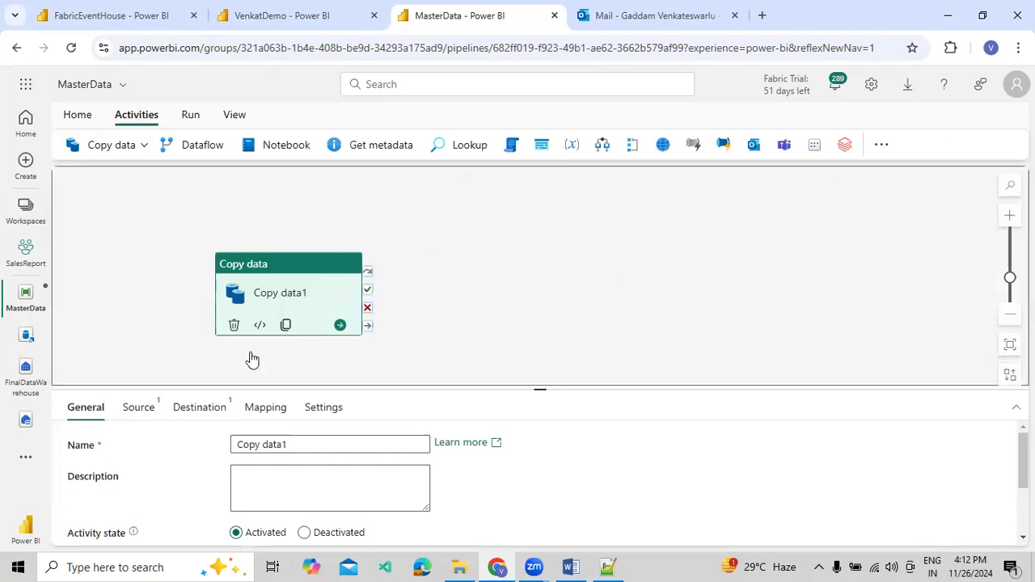
Set the Copy data activity's source to the FinalDataWarehouse connection with the dbo.Employee table
click(139, 409)
drag(199, 388, 207, 278)
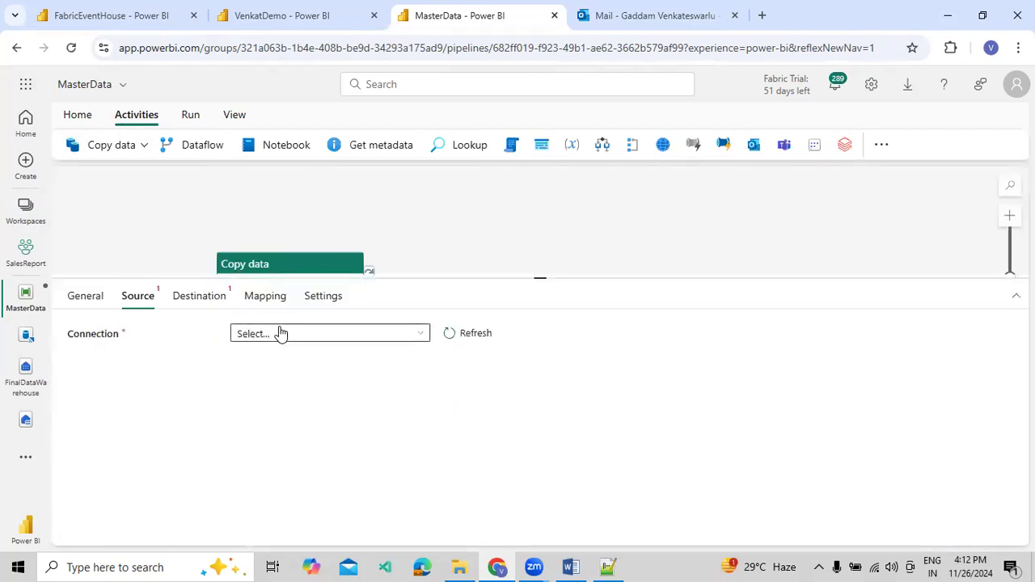
click(279, 333)
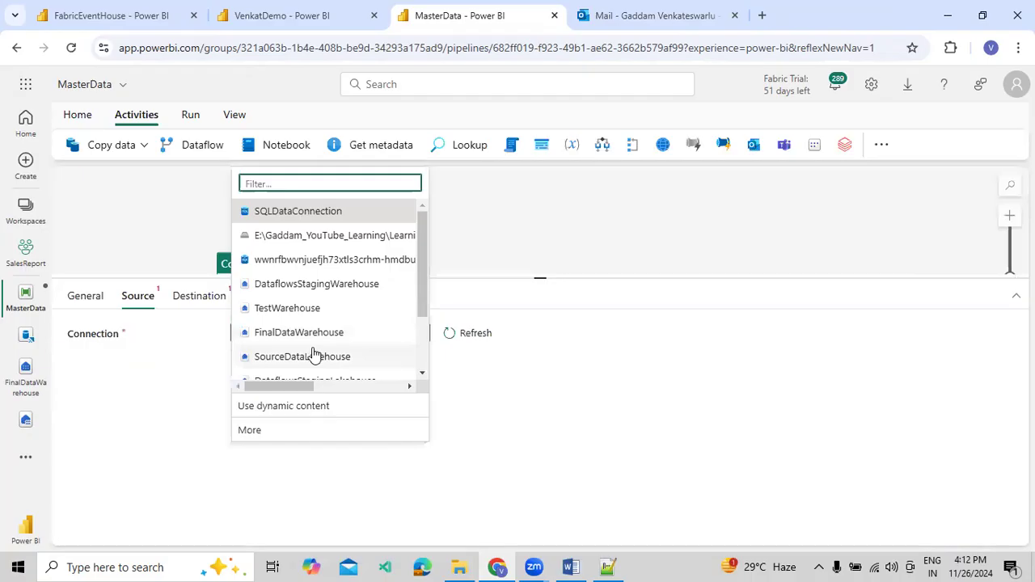
click(335, 340)
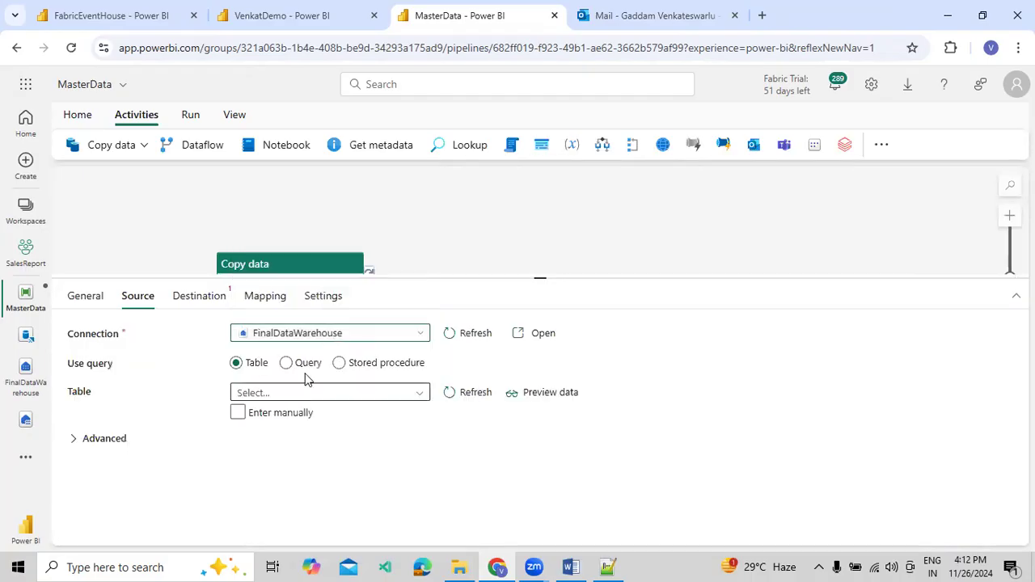
click(402, 396)
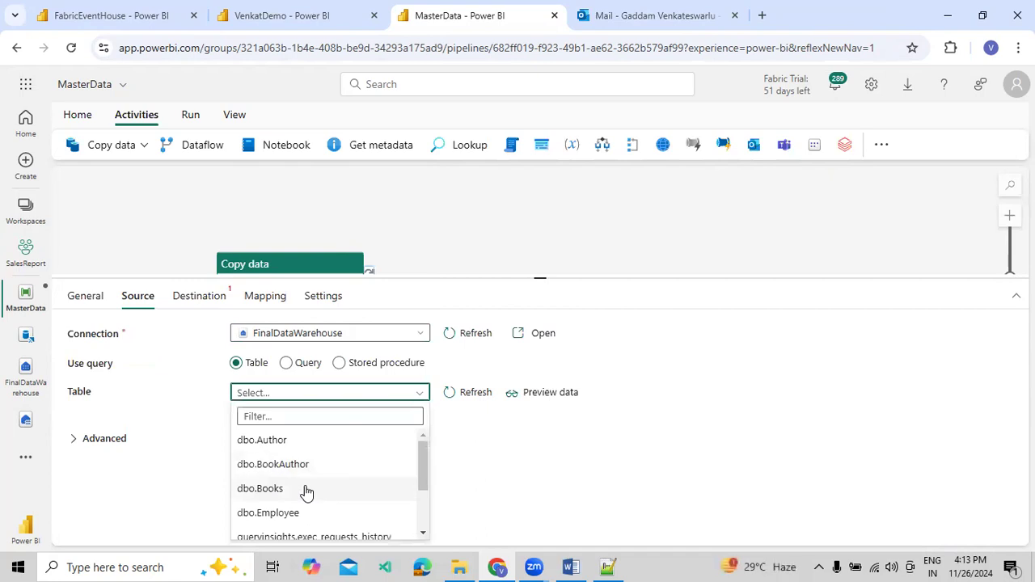
click(284, 513)
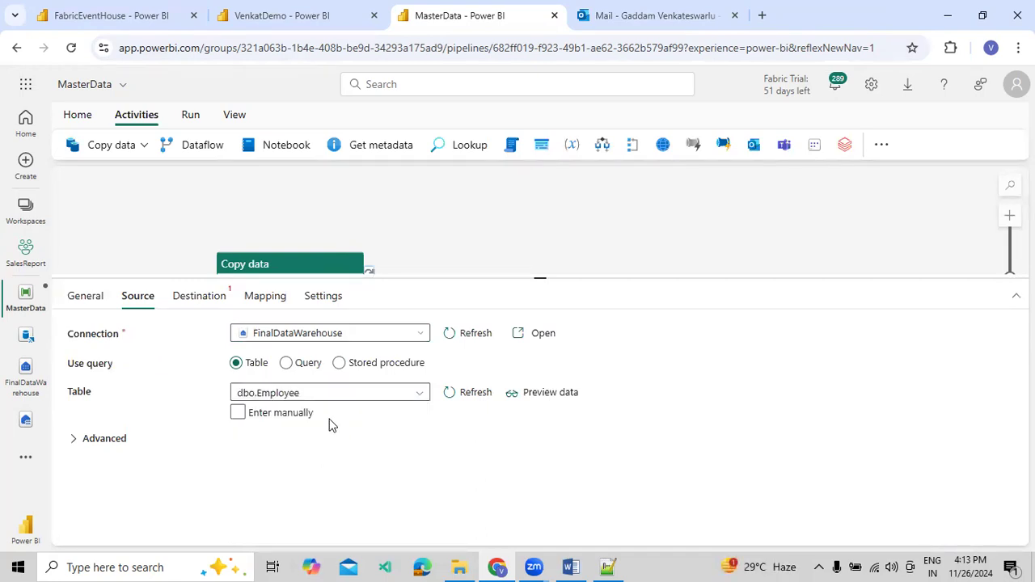
Set the Copy data activity's destination to the DemoCalssFabricDB SQL database from the OneLake catalog
click(191, 297)
click(356, 335)
click(295, 440)
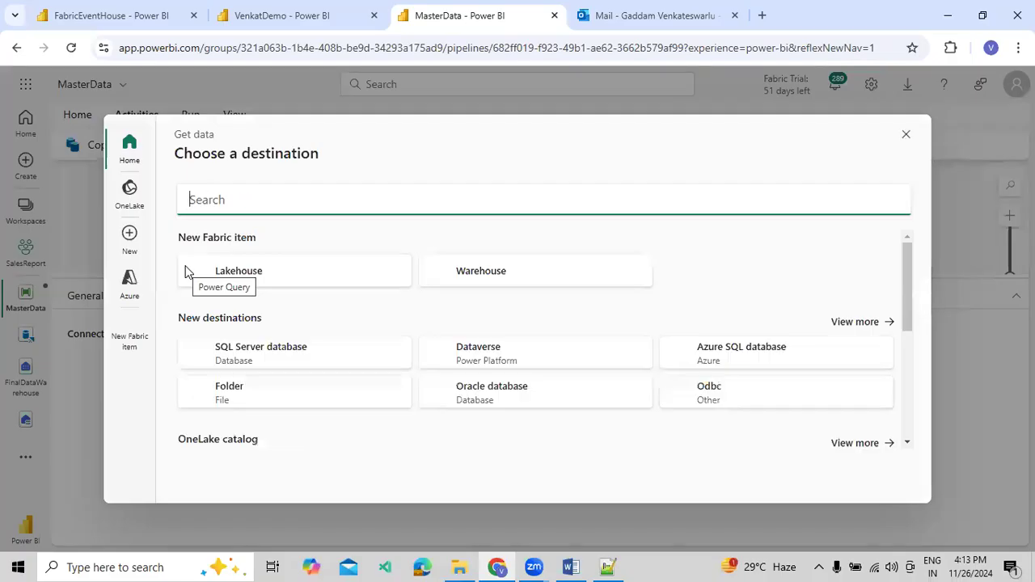
click(129, 193)
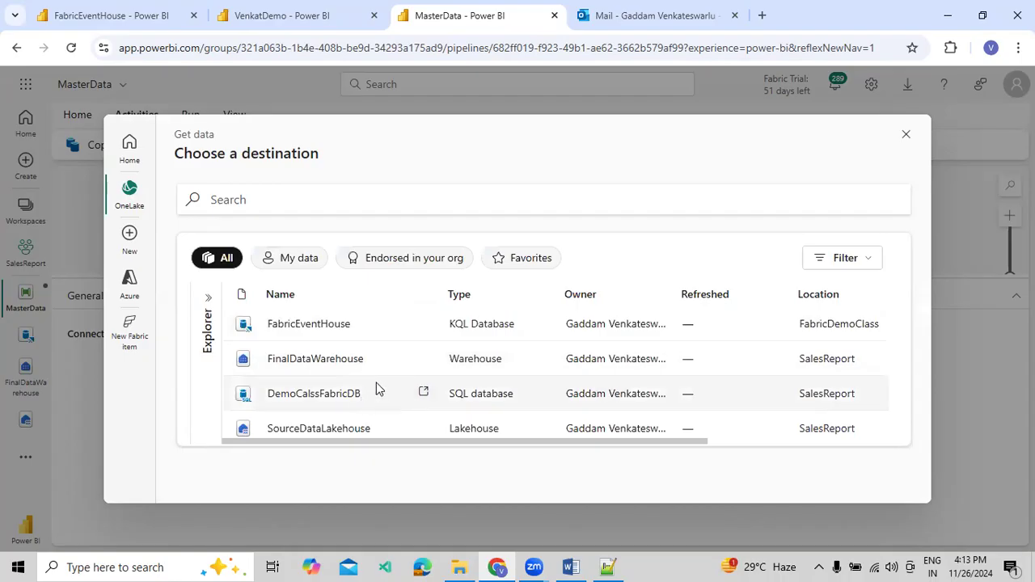
click(343, 409)
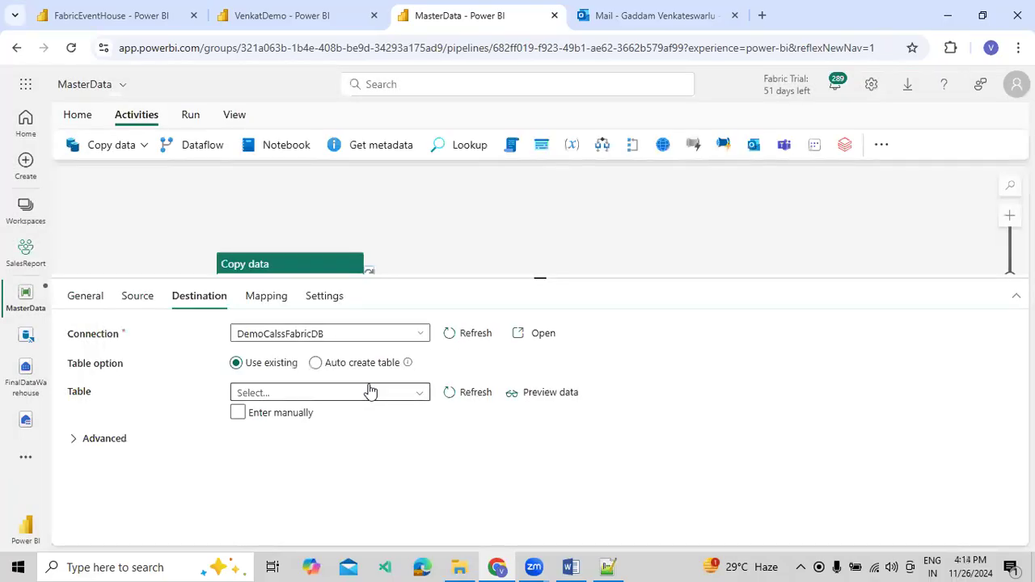
Have the destination table created automatically with schema dbo and table name DemoActivatorData
click(344, 364)
click(357, 397)
text(dbo)
key(Tab)
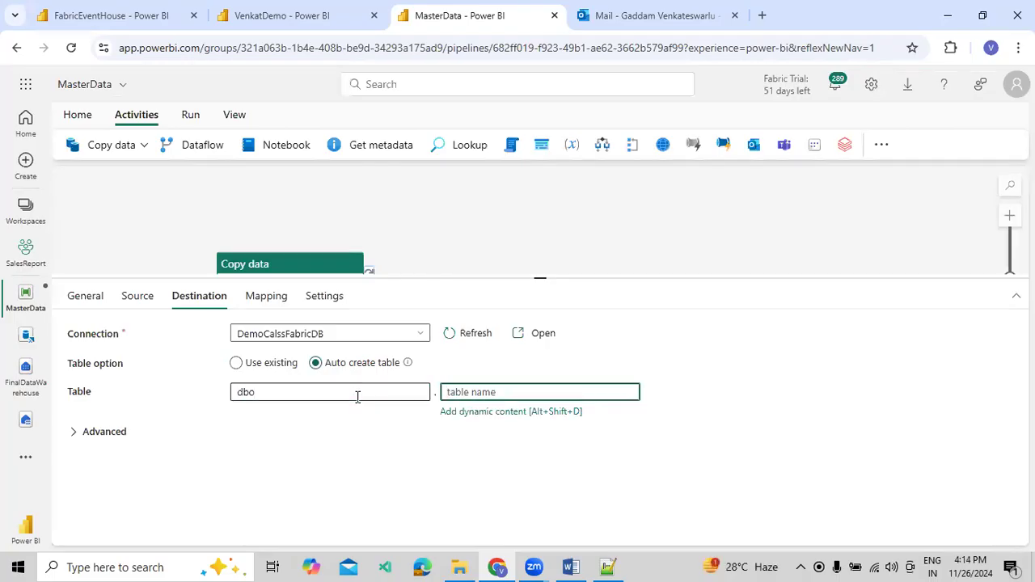
text(DemoActivatorData)
Copy the destination table name into the last line of Delta Tables Blog.txt in Notepad++, and return to the pipeline in the browser
double_click(460, 391)
key(ctrl+c)
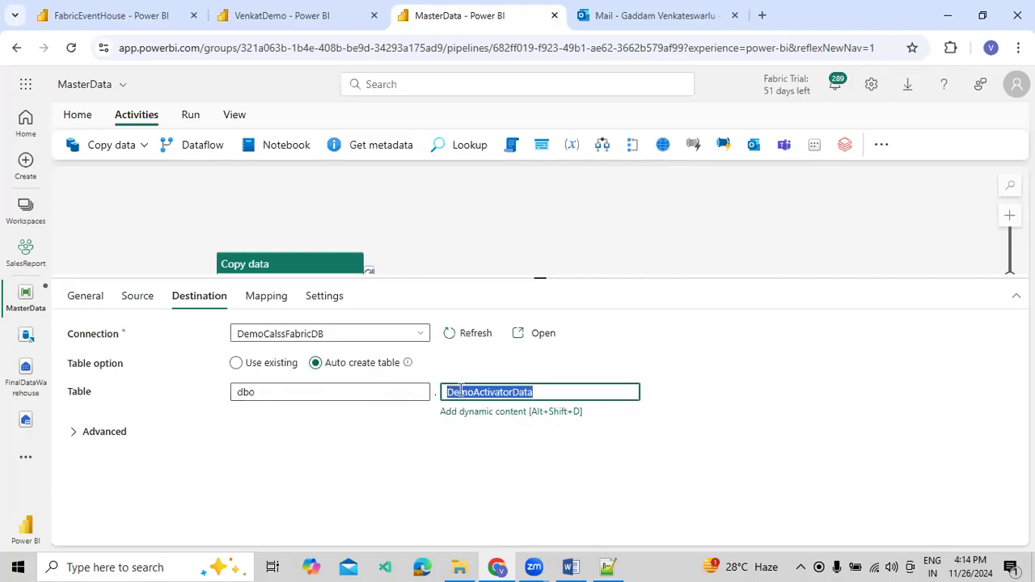
key(alt+Tab)
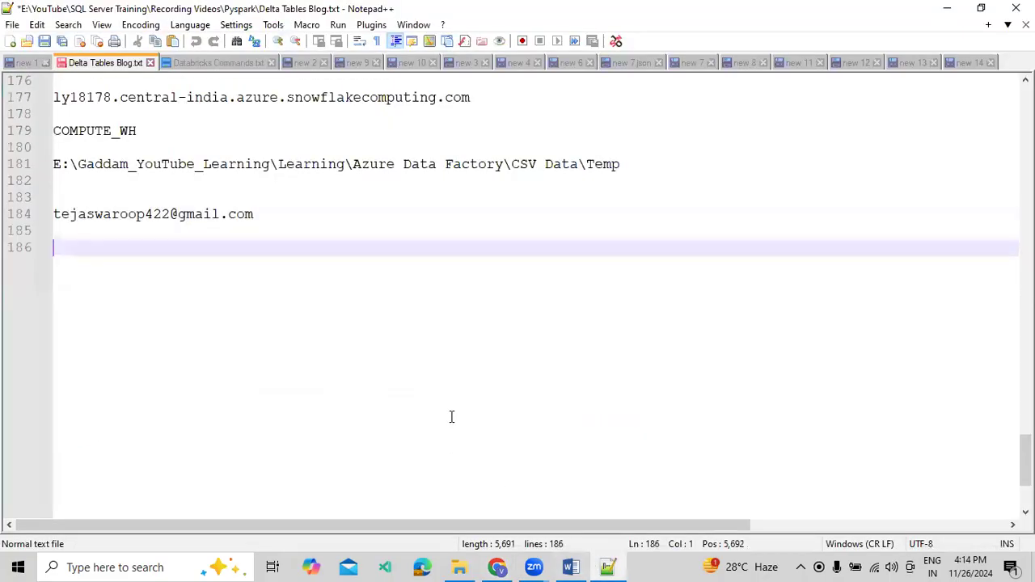
key(ctrl+v)
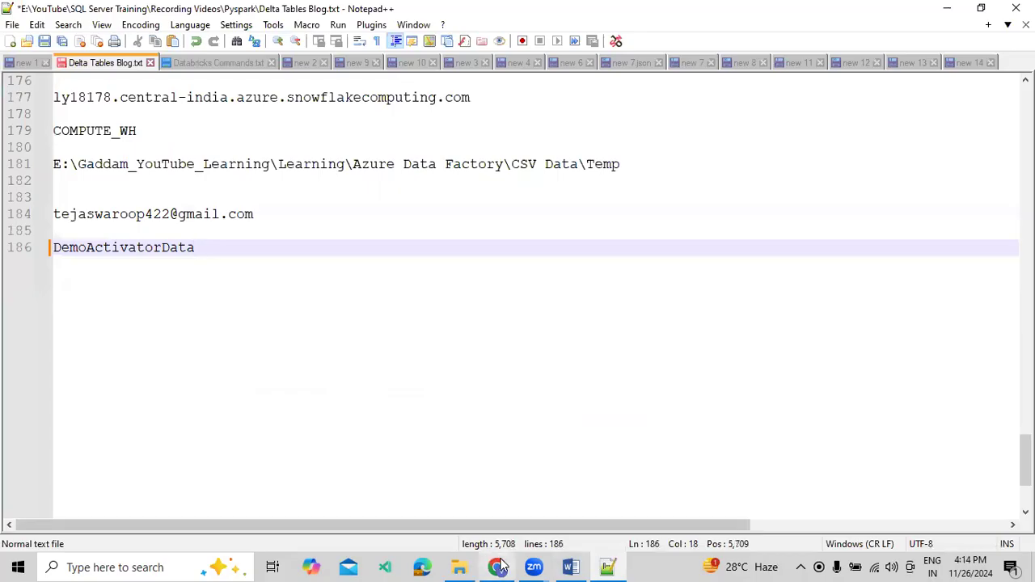
key(alt+Tab)
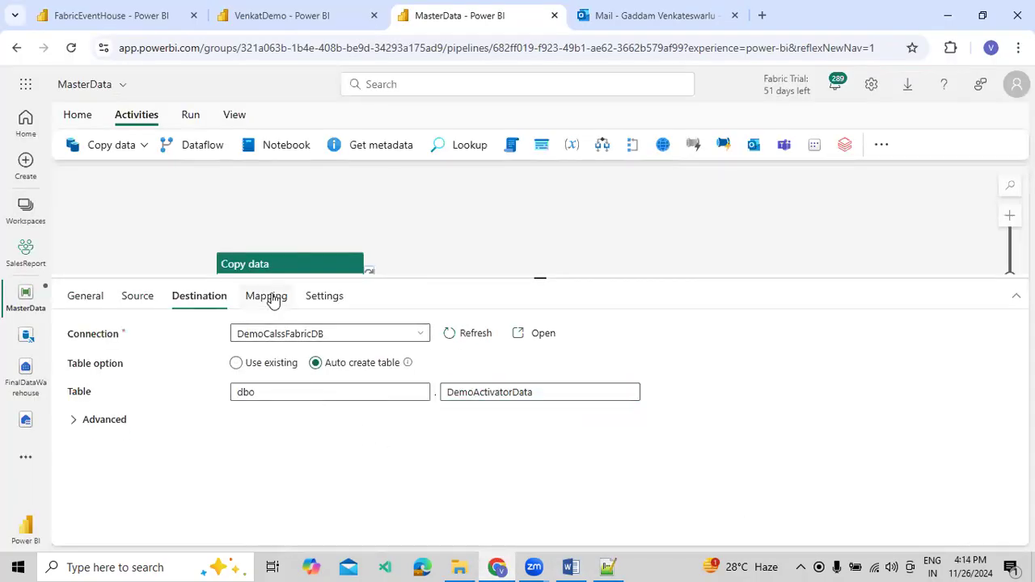
Import the schemas for the Copy data column mapping, and request a data preview of the source table
click(267, 296)
click(134, 365)
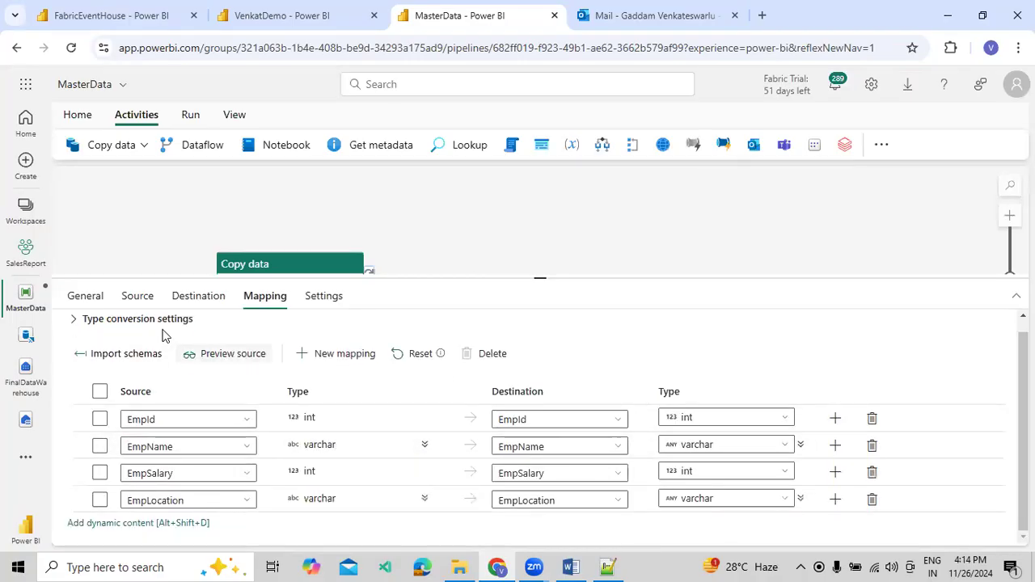
click(138, 296)
click(546, 393)
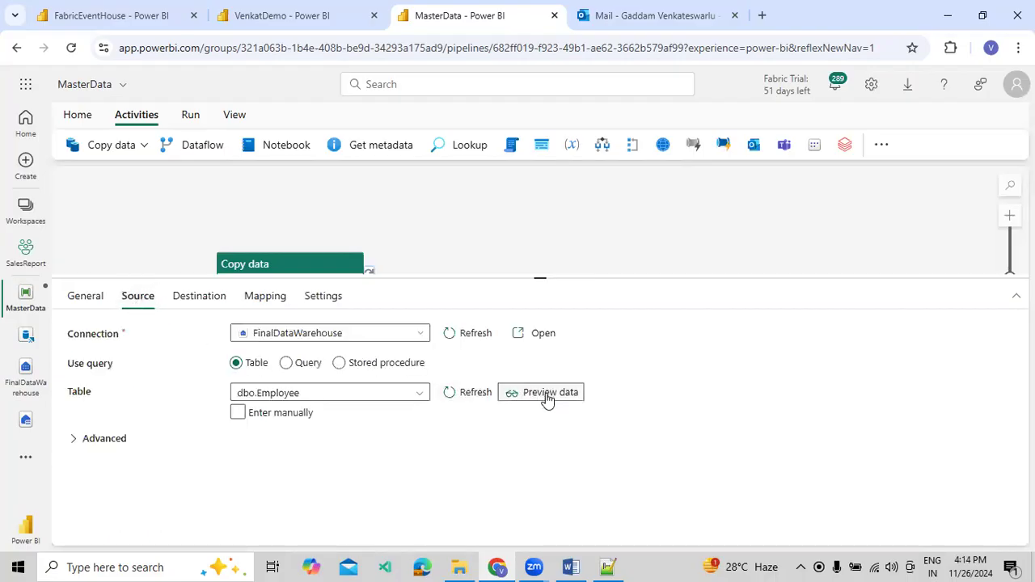
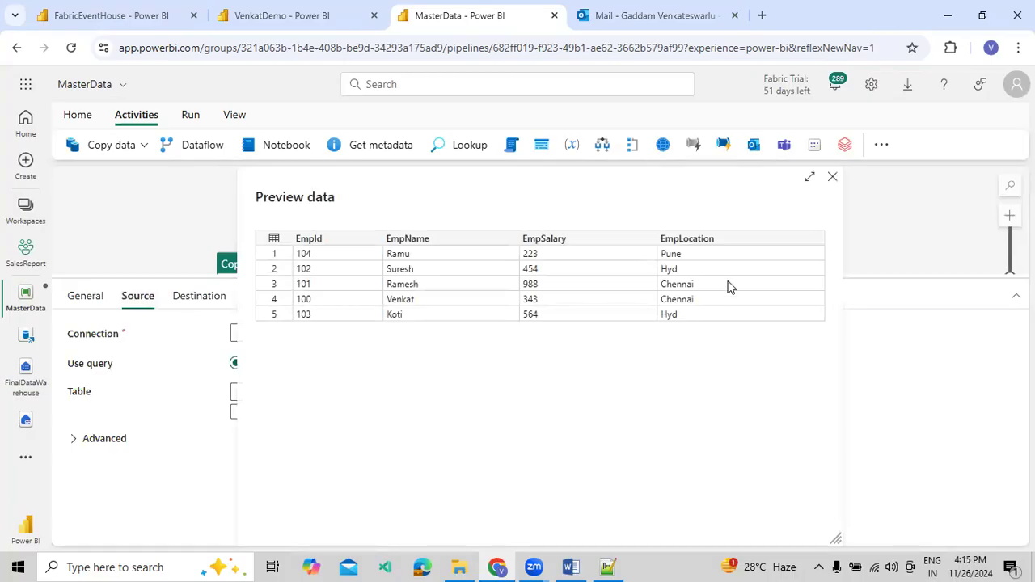
Close the source data preview, then save the MasterData pipeline and request a run
click(838, 179)
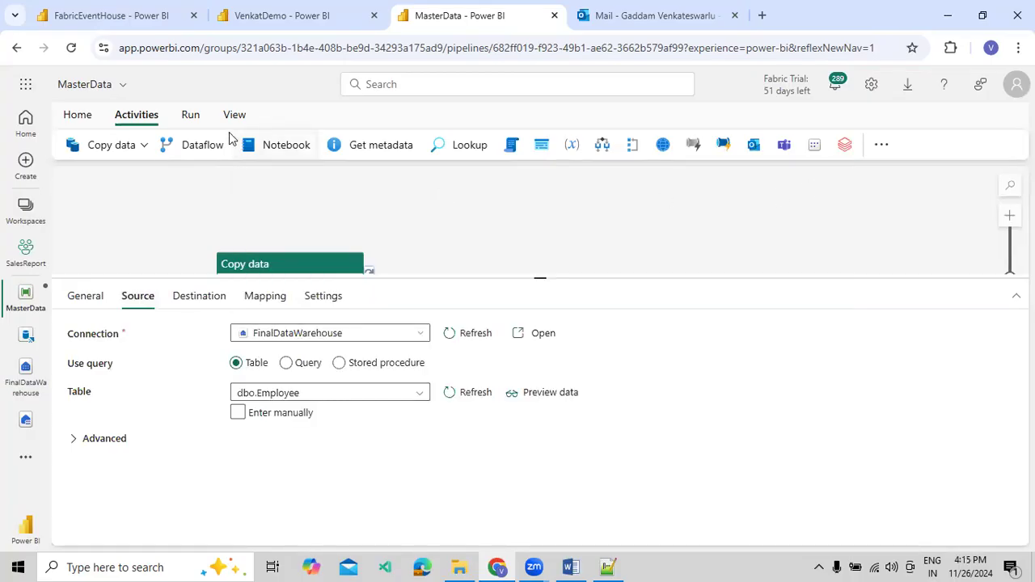
click(194, 118)
click(164, 144)
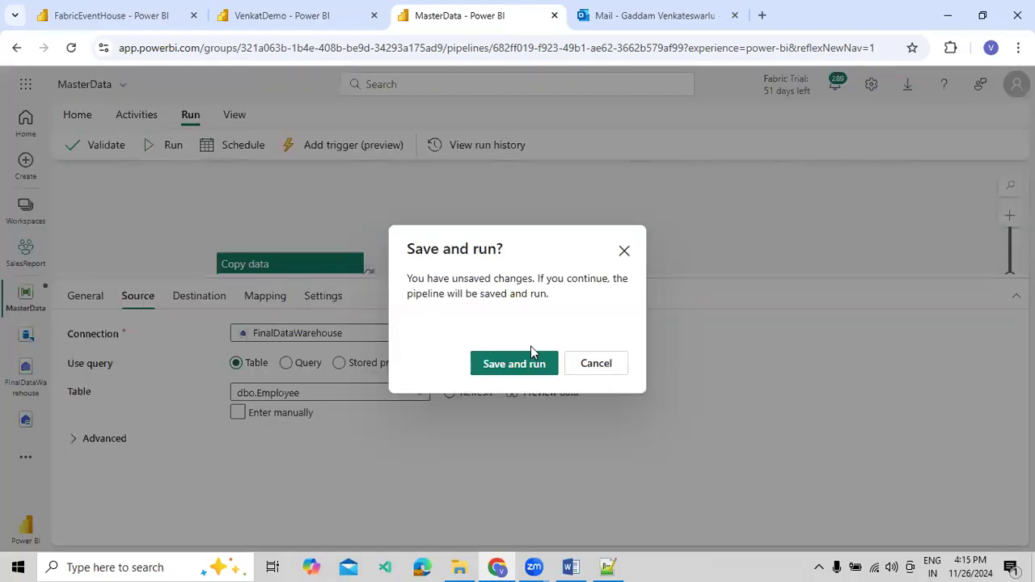
click(515, 364)
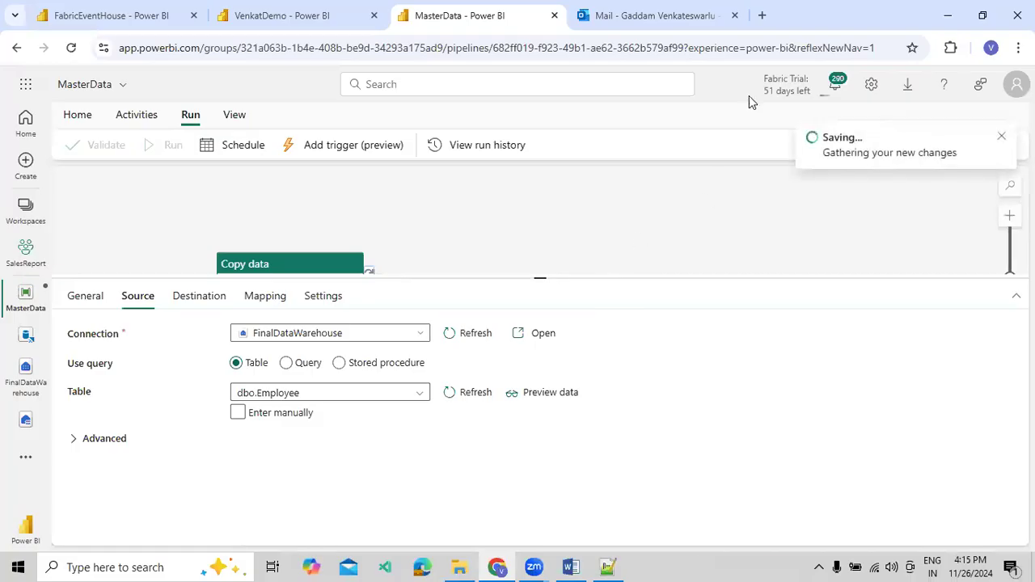
Open Power BI in a new browser tab, and return to the MasterData pipeline
click(771, 23)
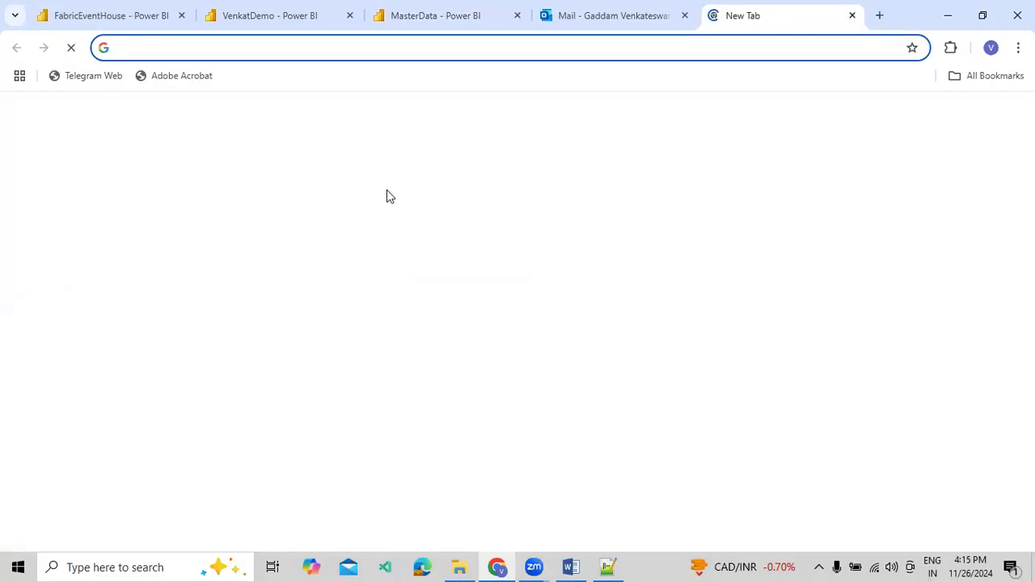
text(po)
click(351, 141)
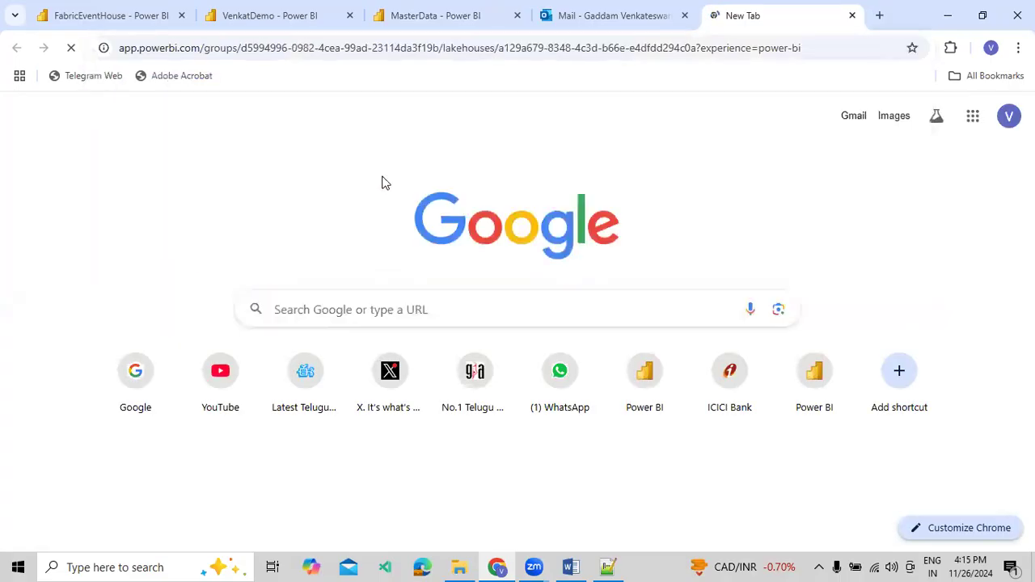
click(267, 20)
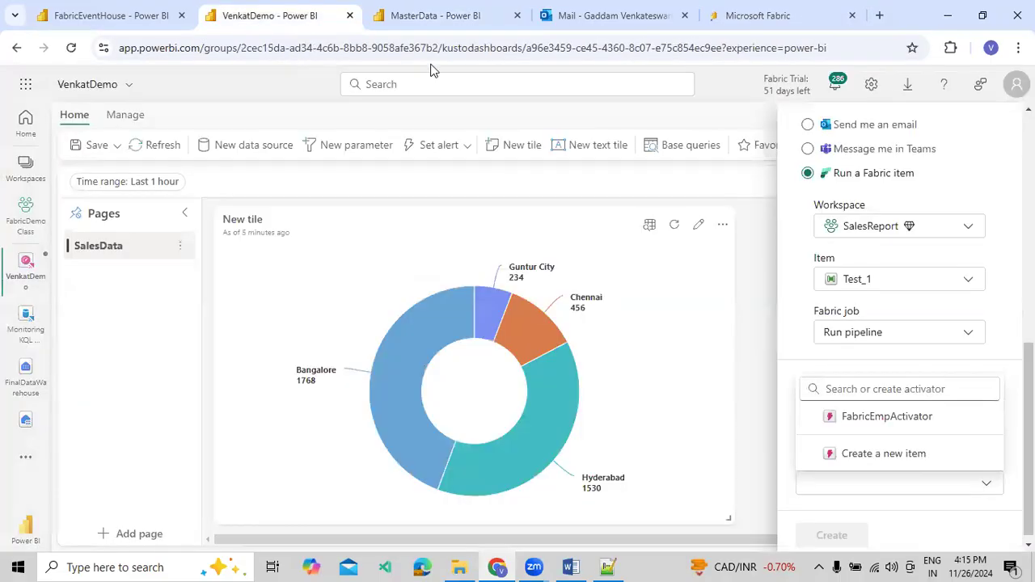
click(430, 18)
Confirm the Pipeline run parameters to start the MasterData run
drag(447, 280, 453, 369)
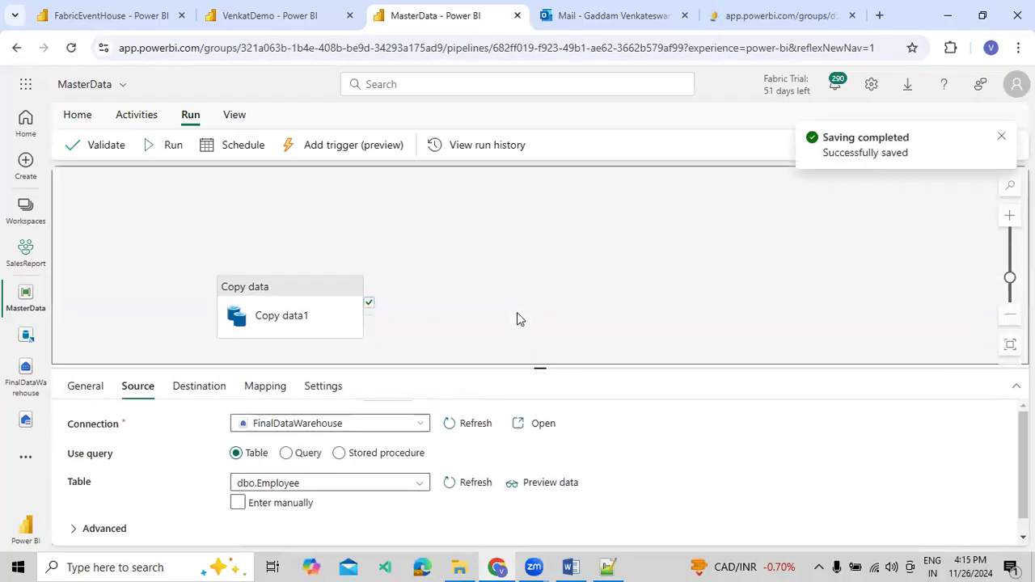
click(517, 318)
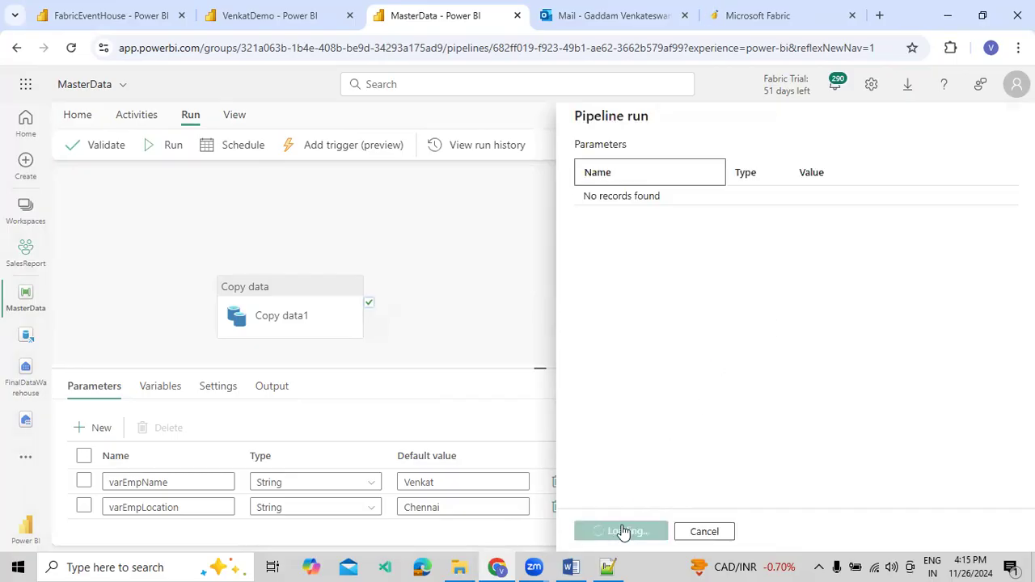
click(624, 530)
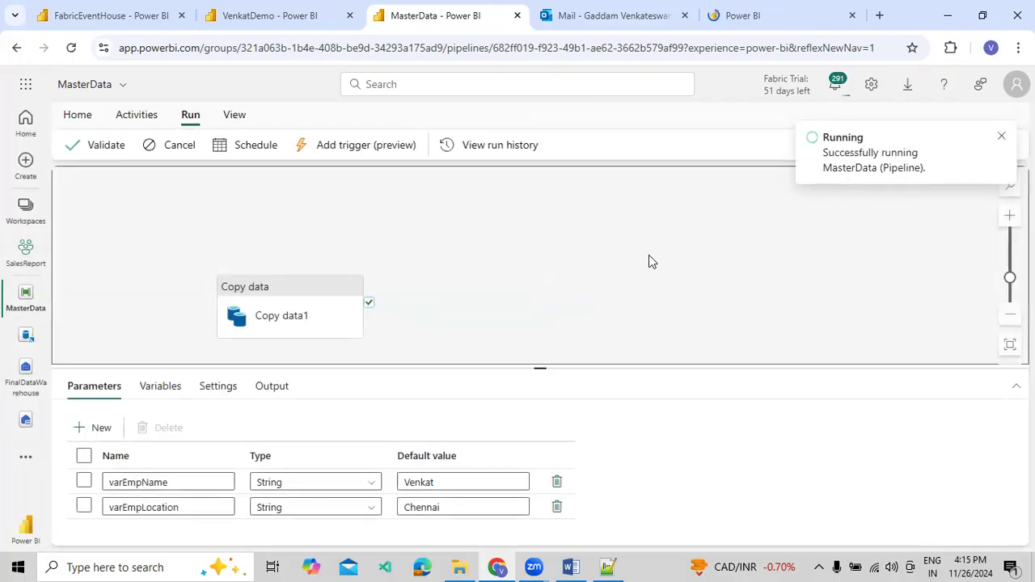
drag(488, 365, 492, 347)
drag(511, 271, 590, 237)
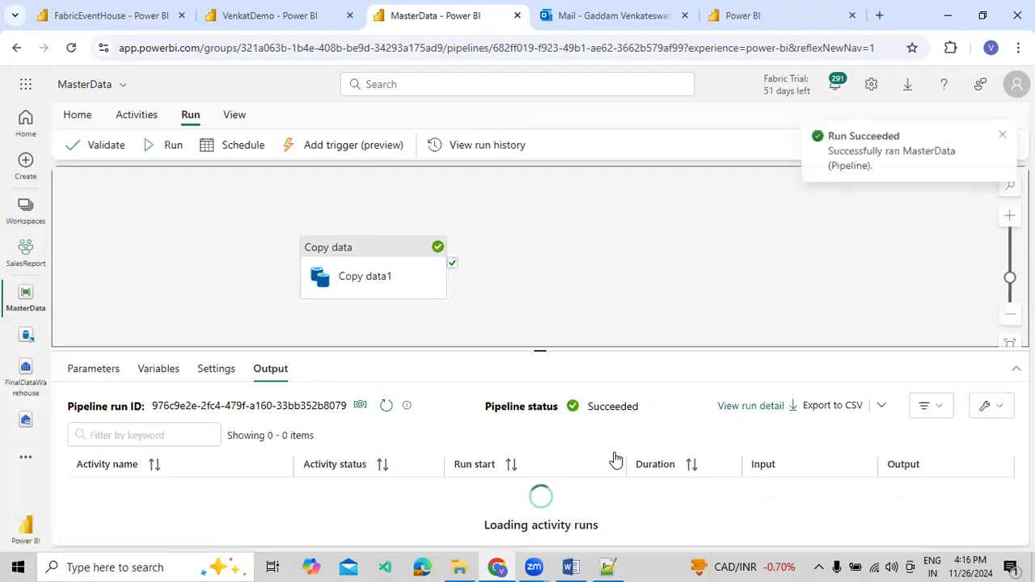
Examine the rows read and rows copied in the Copy data1 activity's run output
click(898, 491)
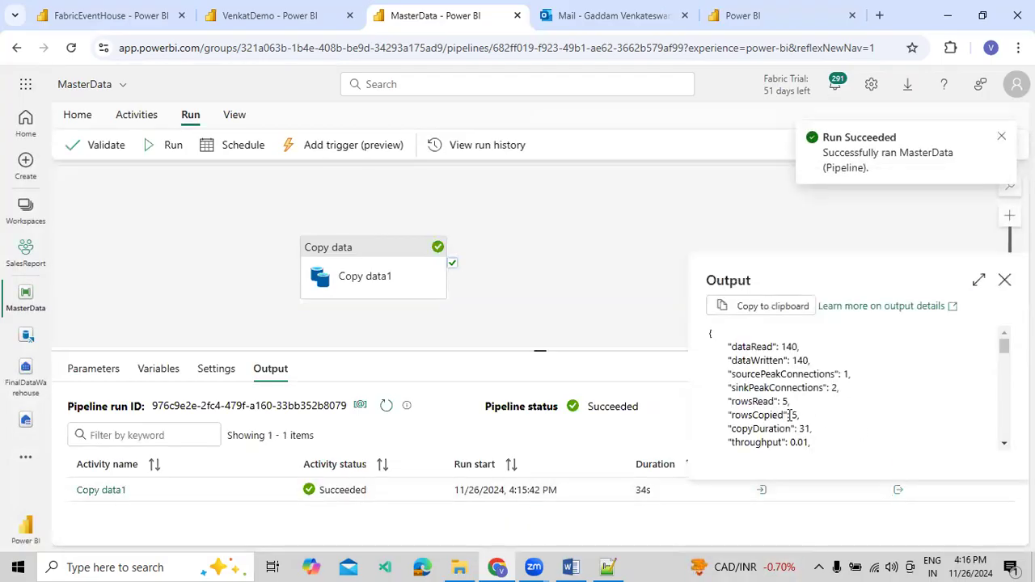
drag(799, 416, 735, 402)
click(1005, 280)
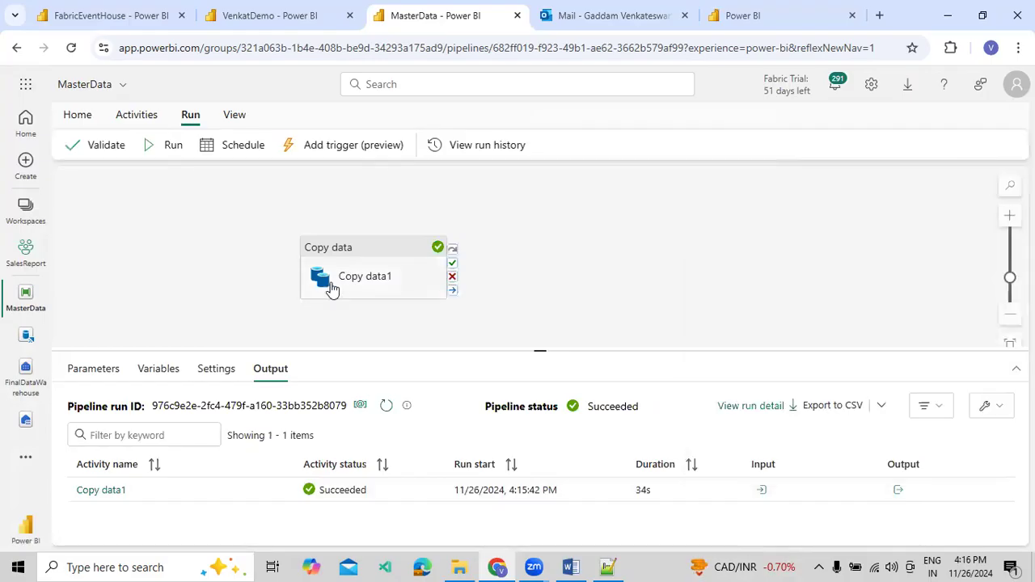
Delete all parameters and variables from the MasterData pipeline
click(117, 369)
click(83, 437)
click(145, 410)
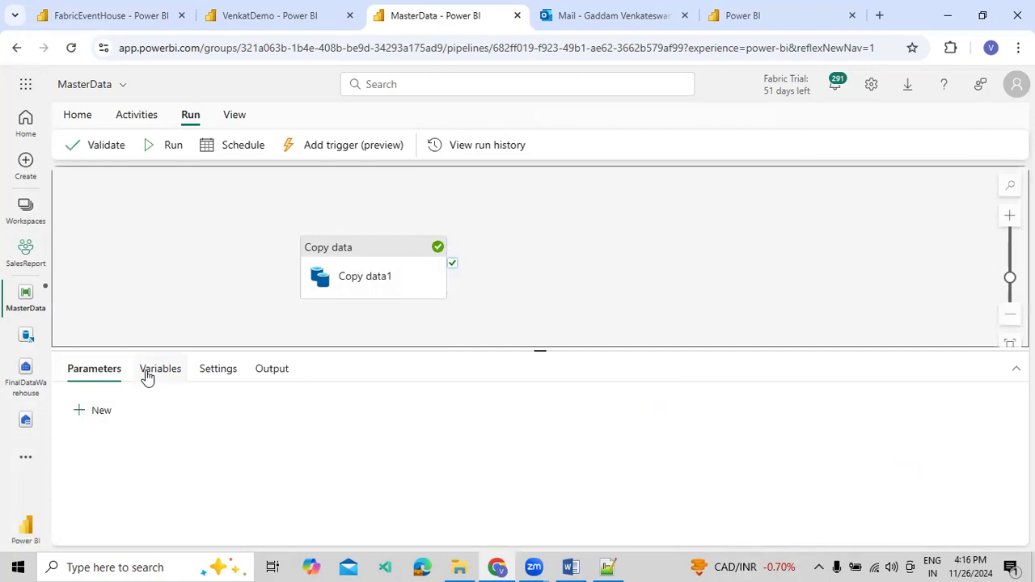
click(153, 370)
click(84, 441)
click(164, 410)
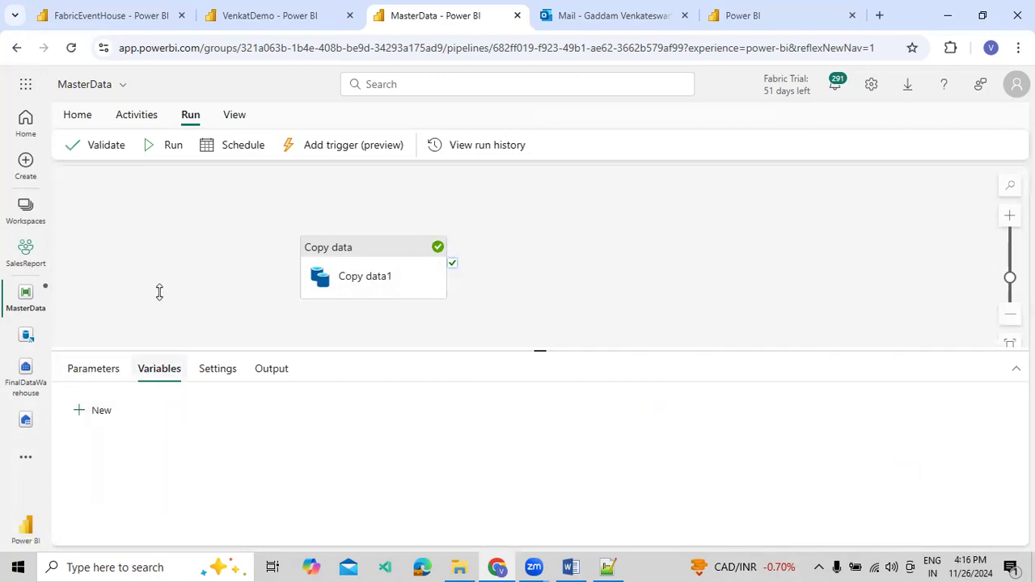
Save the MasterData pipeline and dismiss the save notification
click(79, 114)
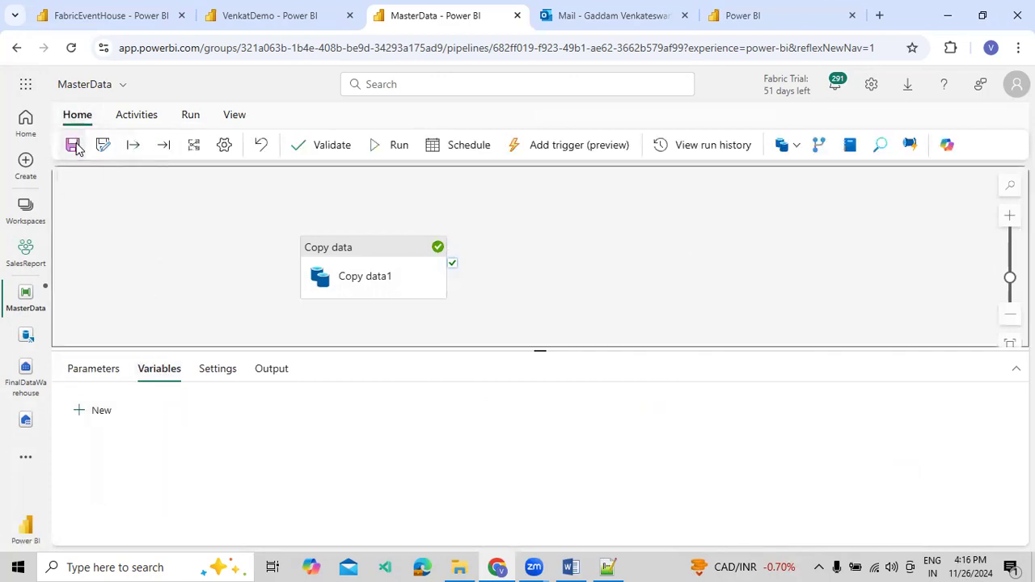
click(73, 145)
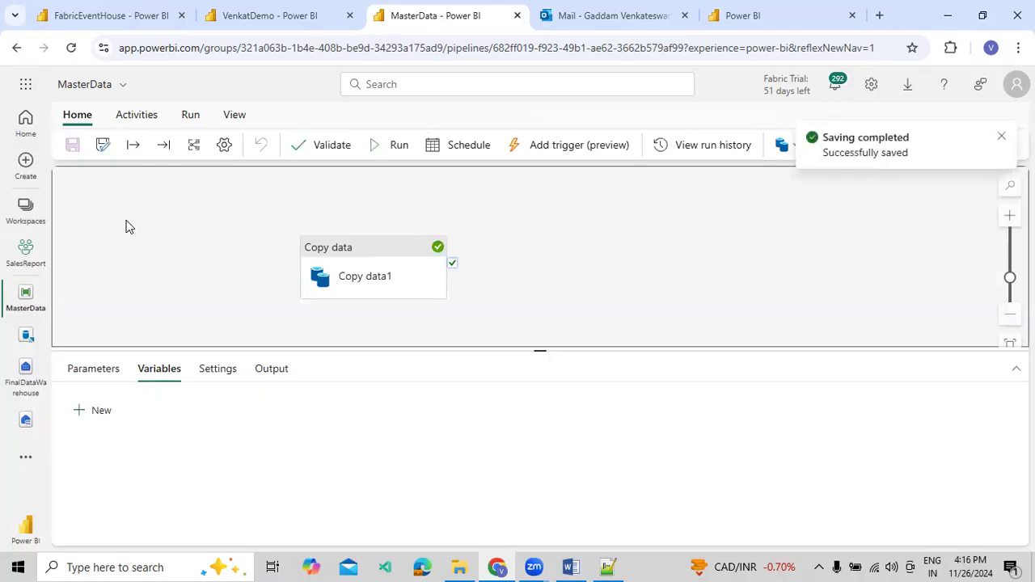
click(1002, 136)
click(558, 248)
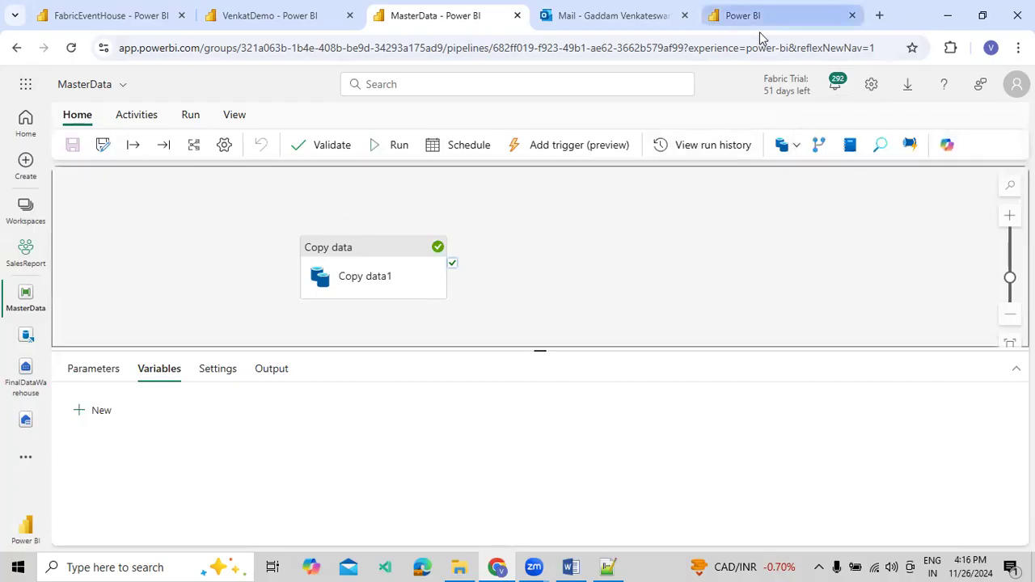
Return to the VenkatDemo dashboard and discard the unfinished alert setup
click(253, 16)
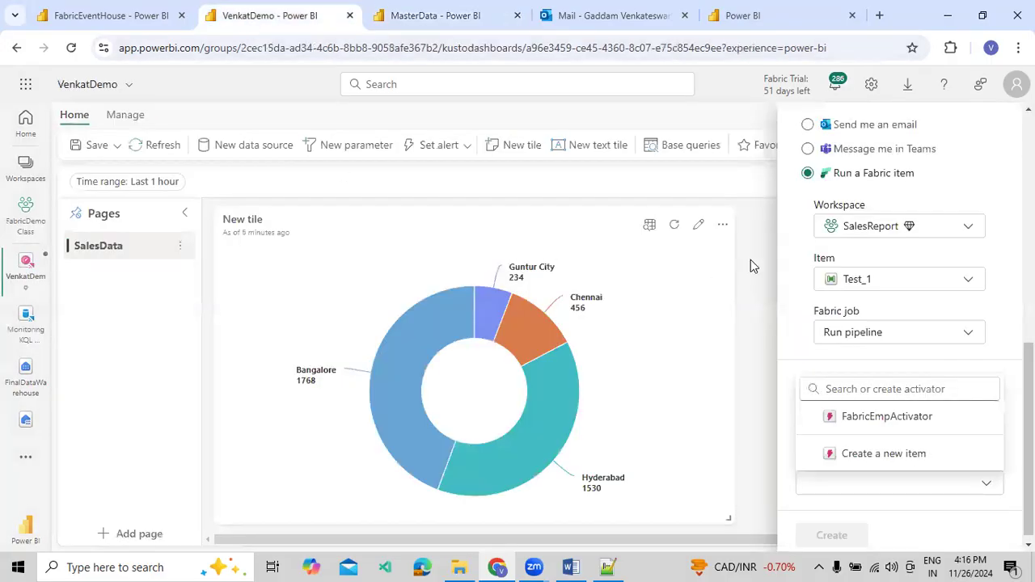
scroll(866, 237, up, 10)
click(852, 323)
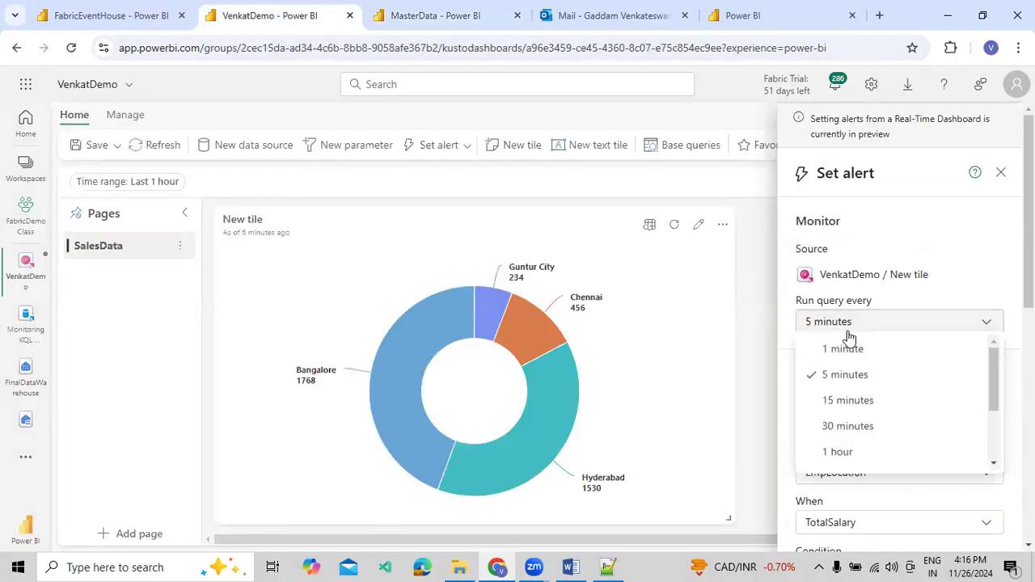
click(841, 350)
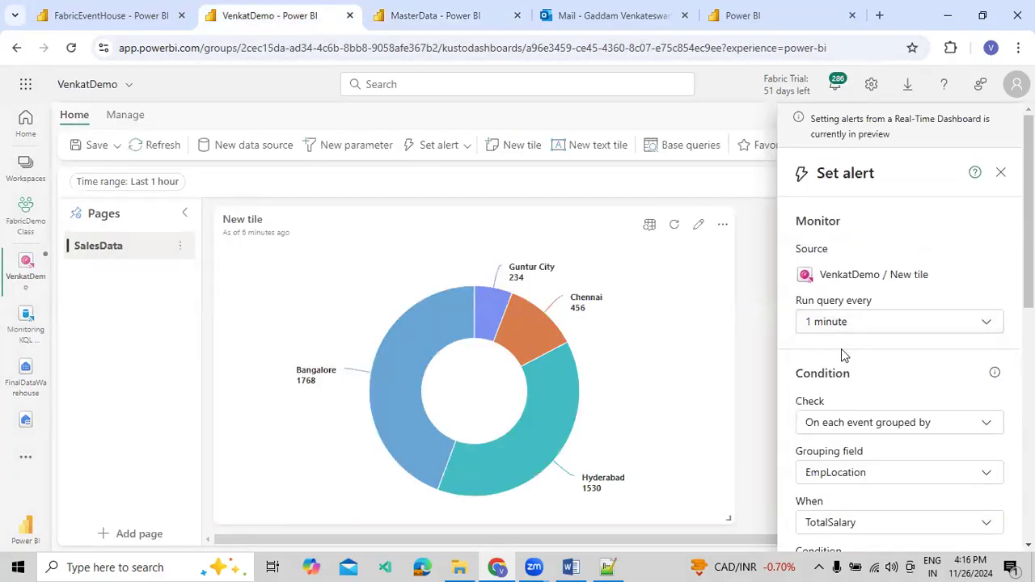
click(1002, 173)
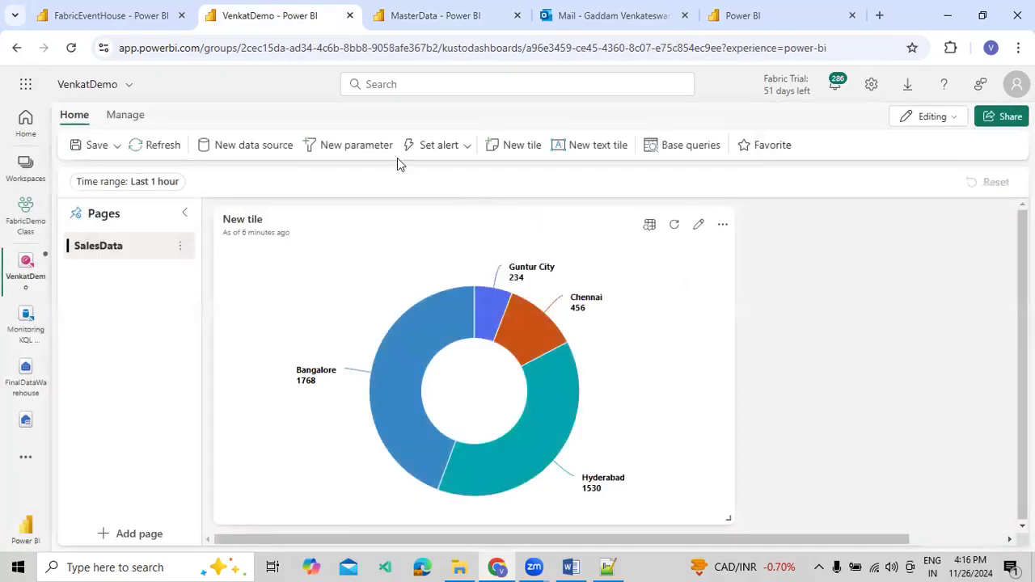
Enable auto refresh for the dashboard with a 10-second minimum time interval and a 10-second default refresh rate
click(125, 115)
click(463, 149)
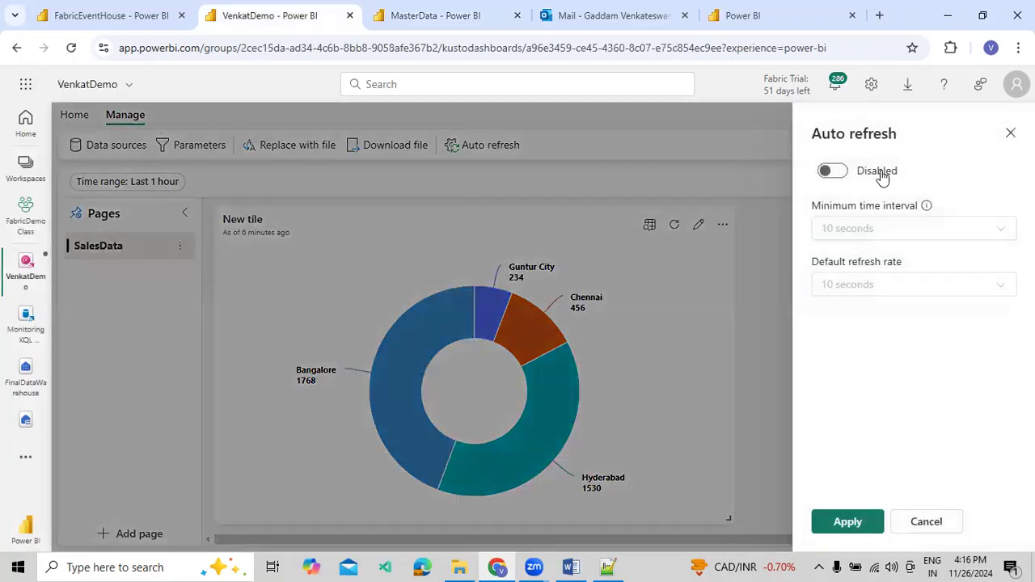
click(837, 173)
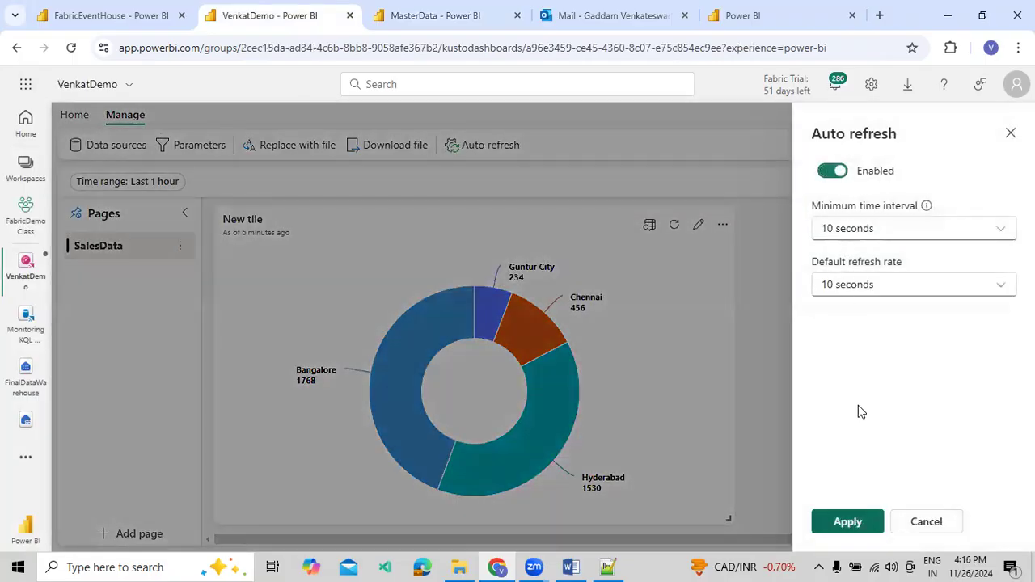
click(842, 522)
Start a new alert on the dashboard's New tile, with its query run every 1 minute
click(77, 115)
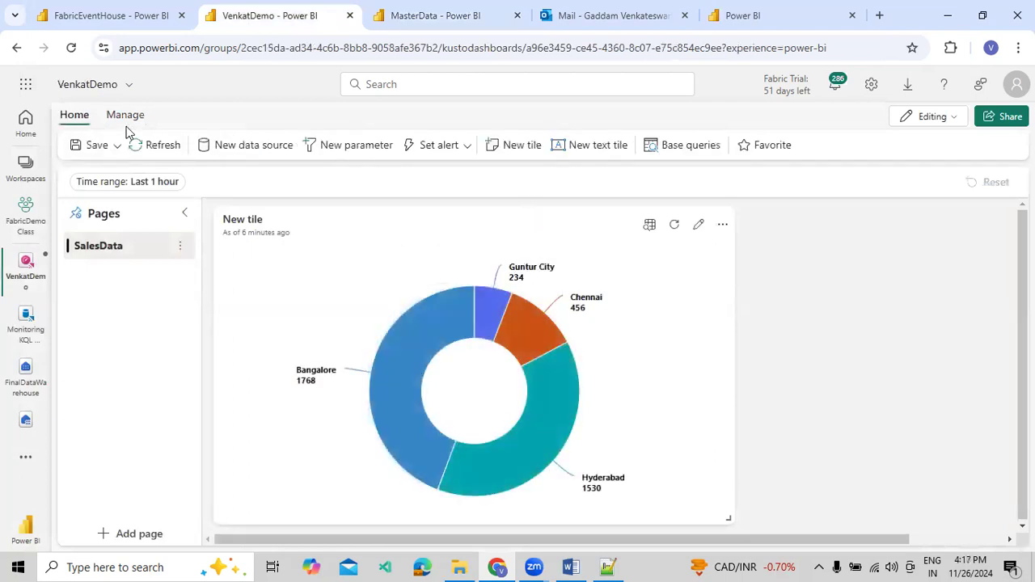
click(462, 149)
click(437, 173)
click(825, 321)
click(826, 352)
Set the alert condition so TotalSalary, grouped by EmpLocation, becomes greater than 1900
scroll(842, 356, down, 1)
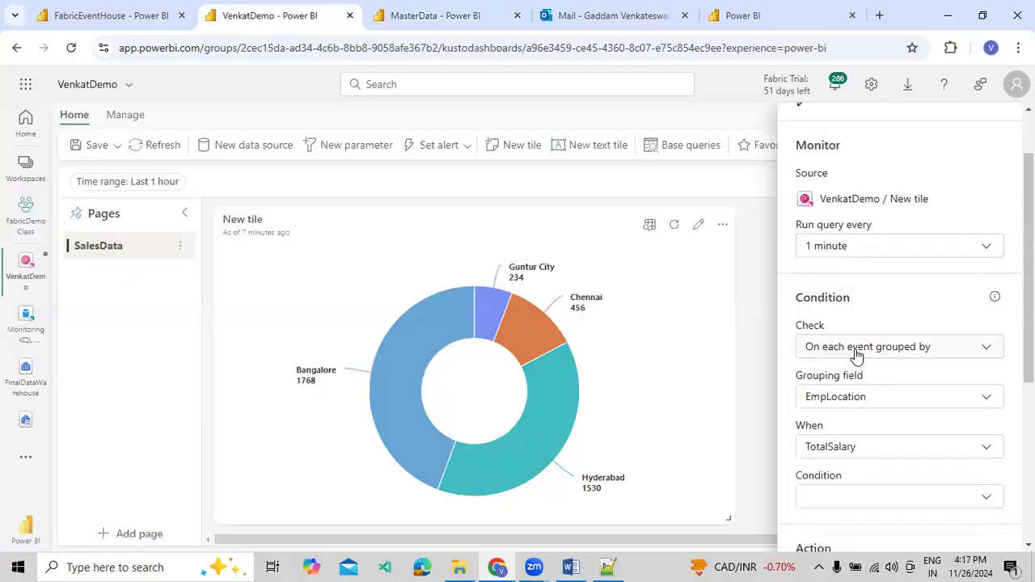
scroll(850, 458, down, 1)
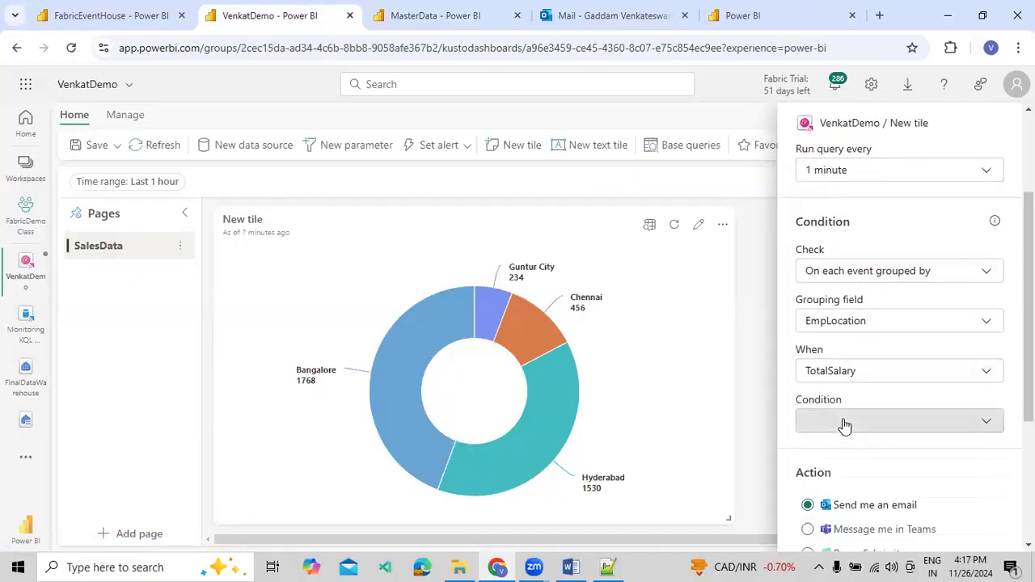
click(846, 427)
click(972, 287)
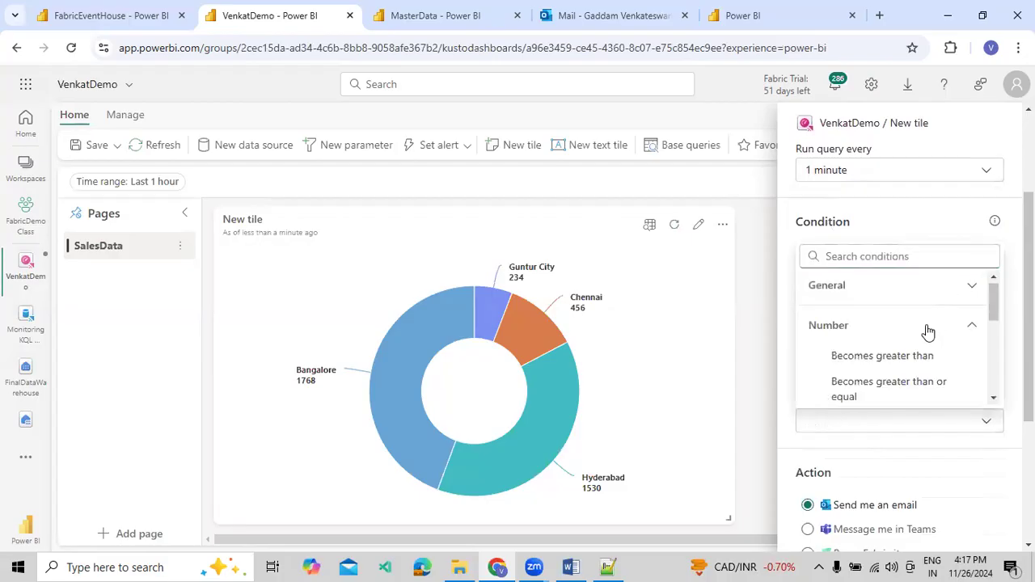
click(890, 364)
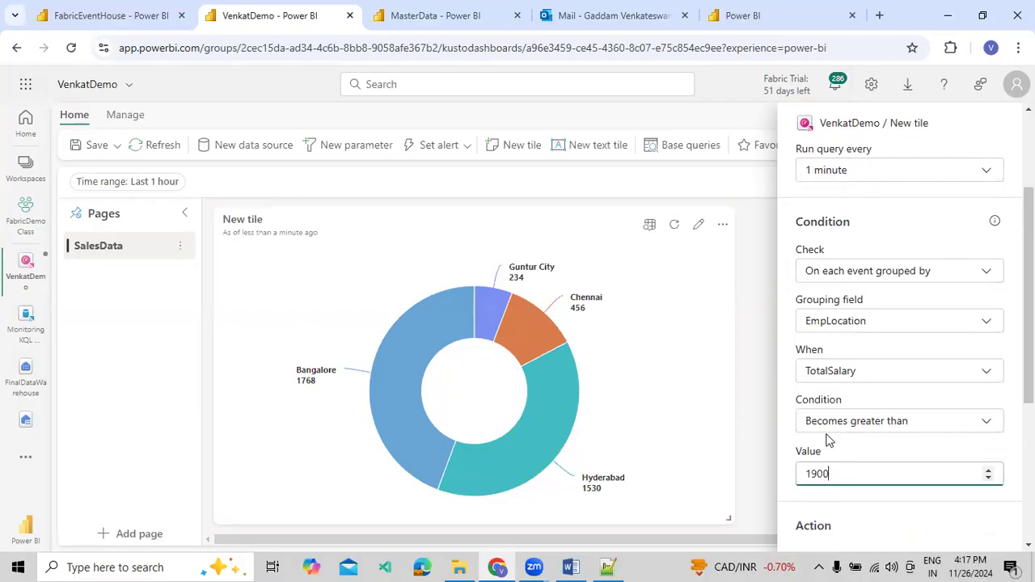
Set the alert action to run a Fabric item, choosing the MasterData pipeline from the SalesReport workspace
scroll(855, 412, down, 1)
scroll(852, 433, down, 1)
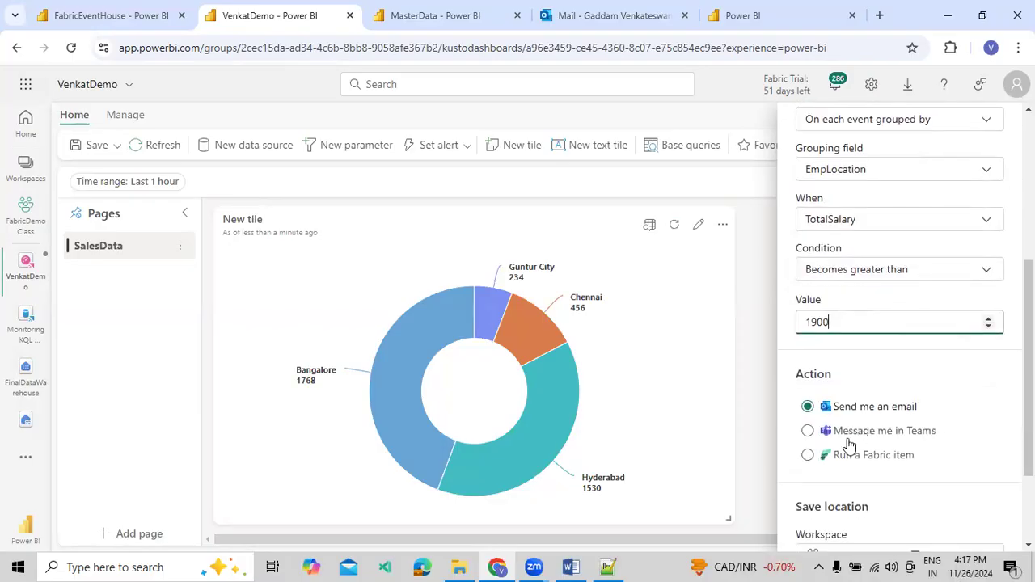
scroll(825, 454, down, 1)
click(809, 380)
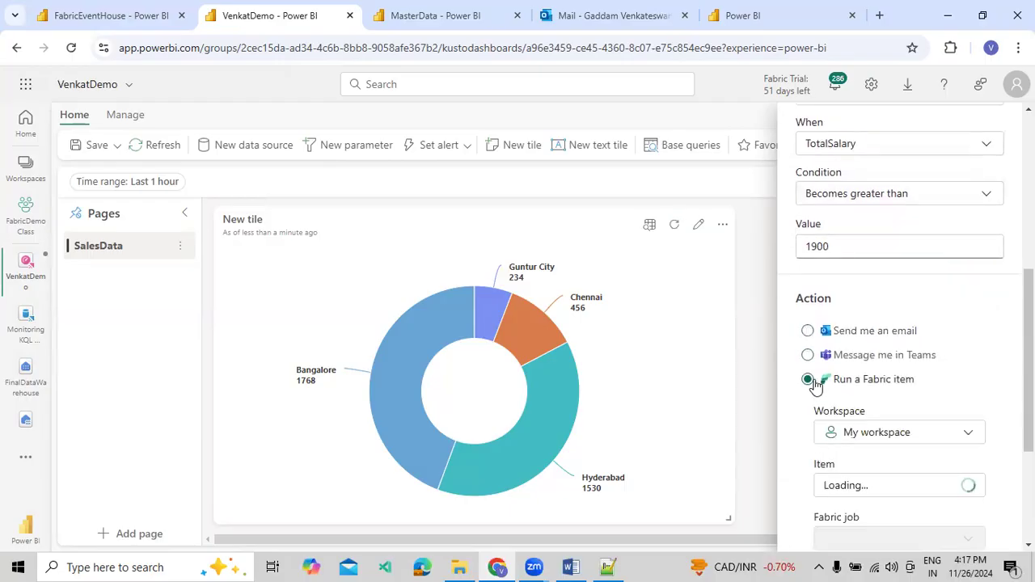
click(838, 437)
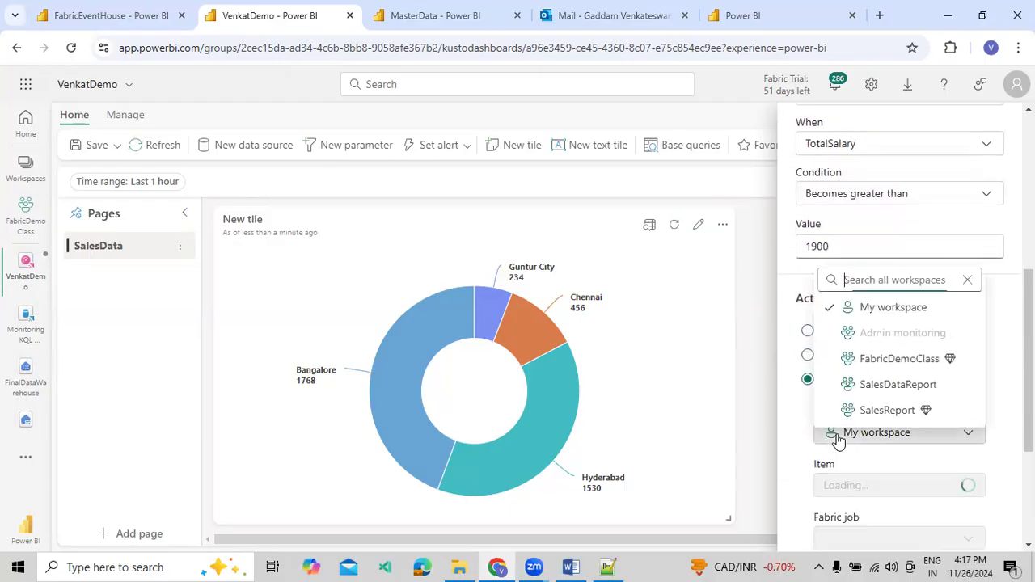
click(865, 404)
click(856, 487)
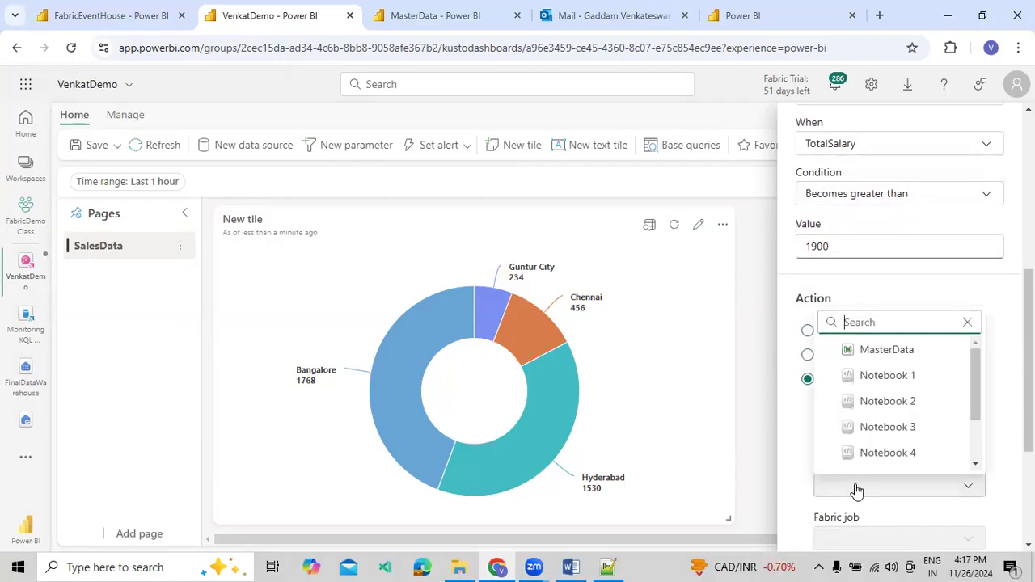
scroll(877, 401, down, 1)
scroll(881, 370, up, 1)
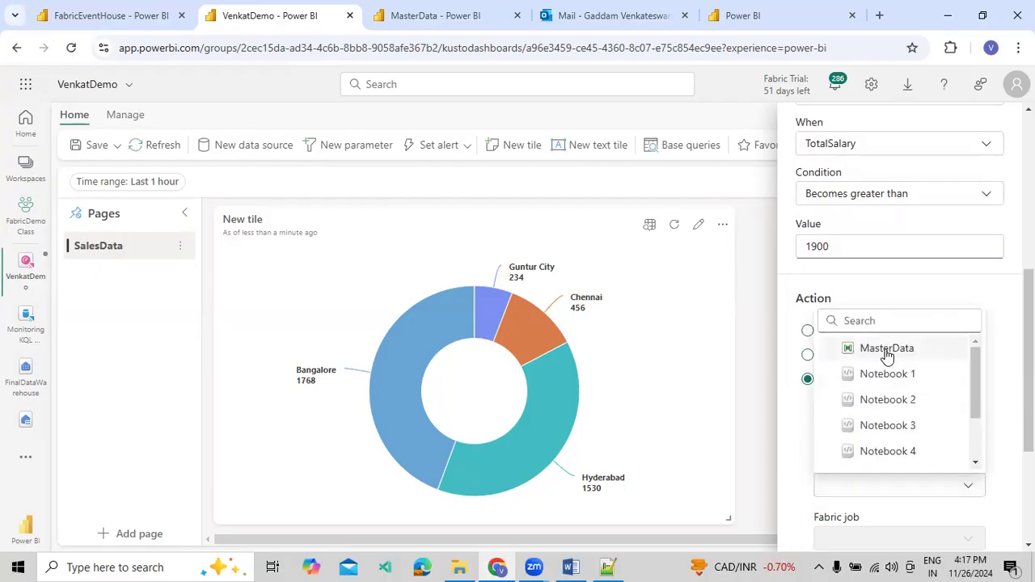
click(888, 349)
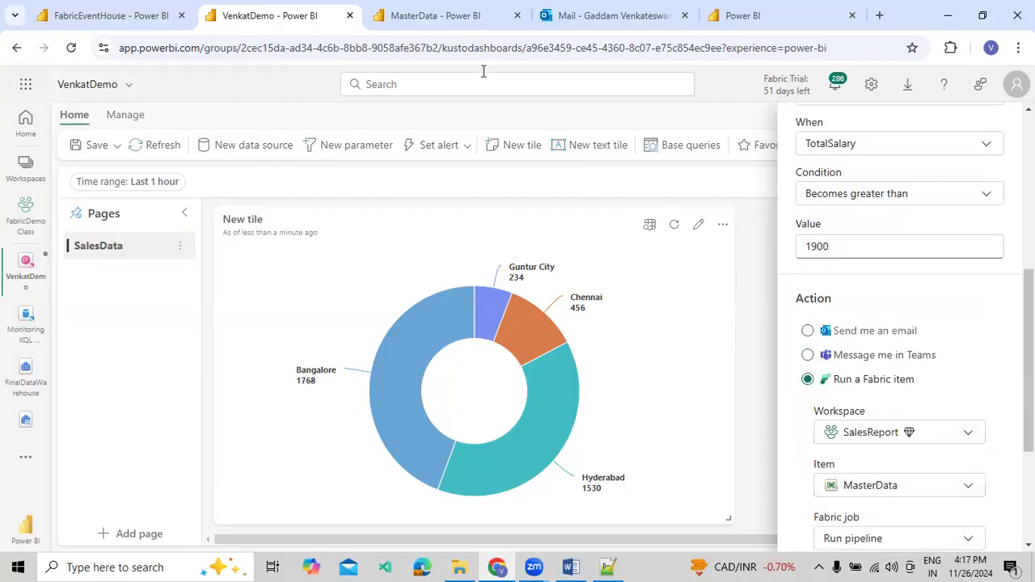
Save the alert to a new activator item named TempDataActiData in the FabricDemoClass workspace
click(432, 15)
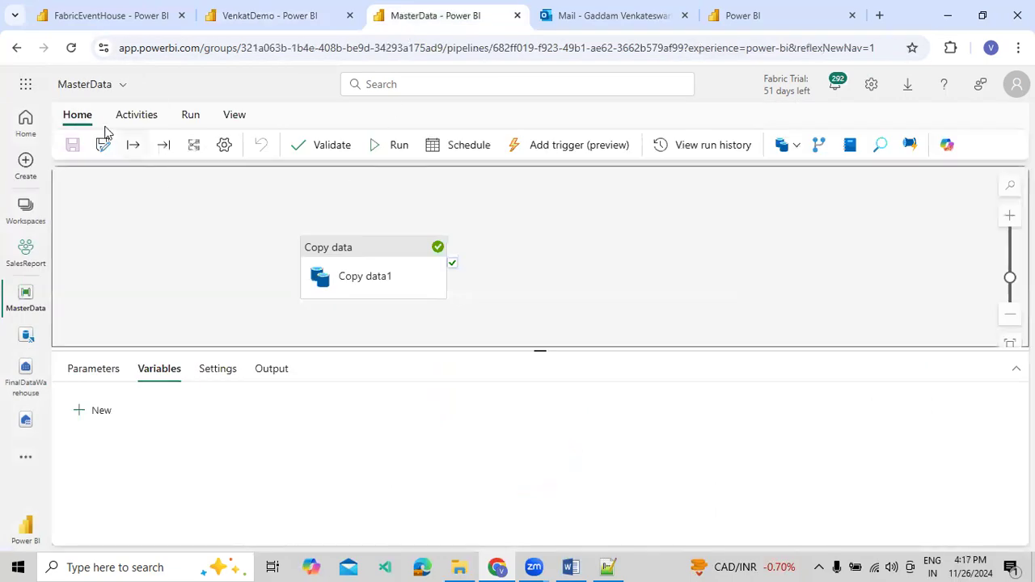
click(271, 19)
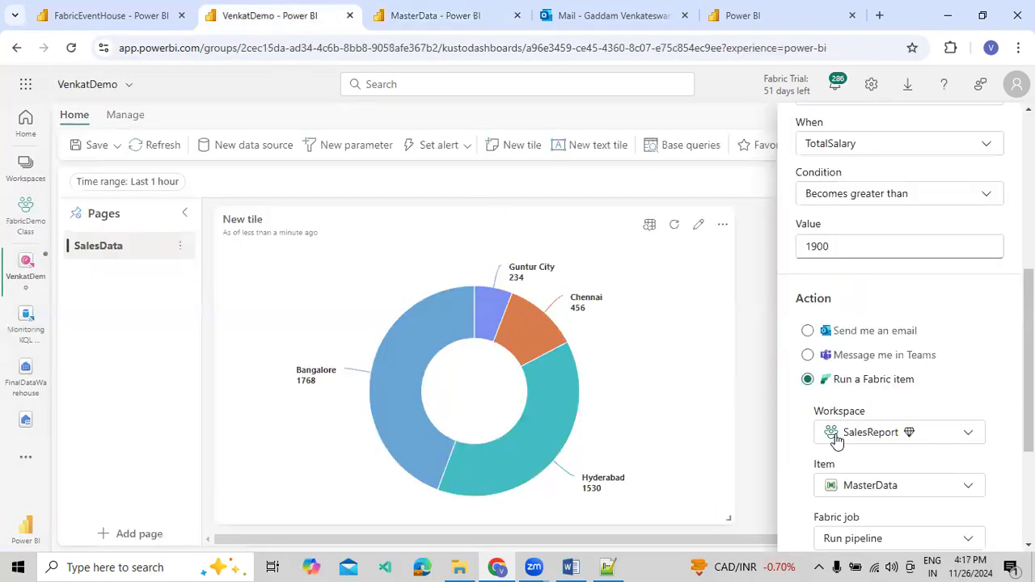
scroll(835, 437, down, 3)
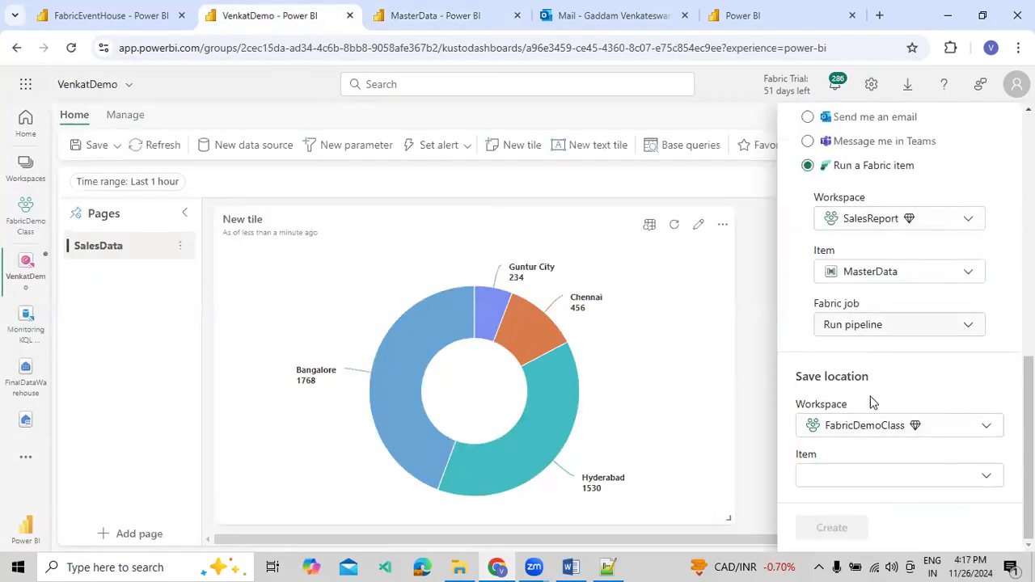
click(861, 479)
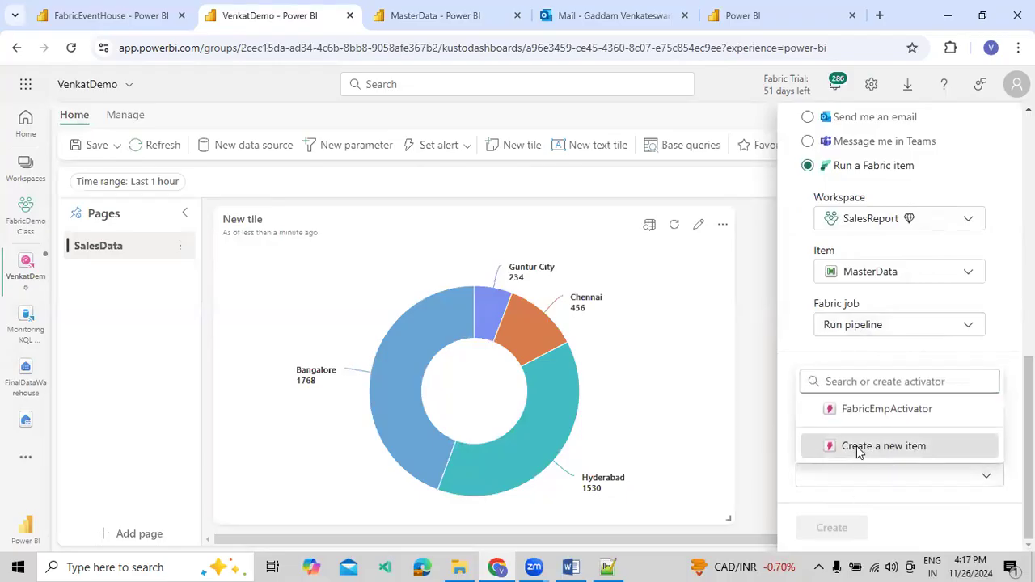
click(859, 447)
scroll(856, 485, down, 1)
triple_click(858, 477)
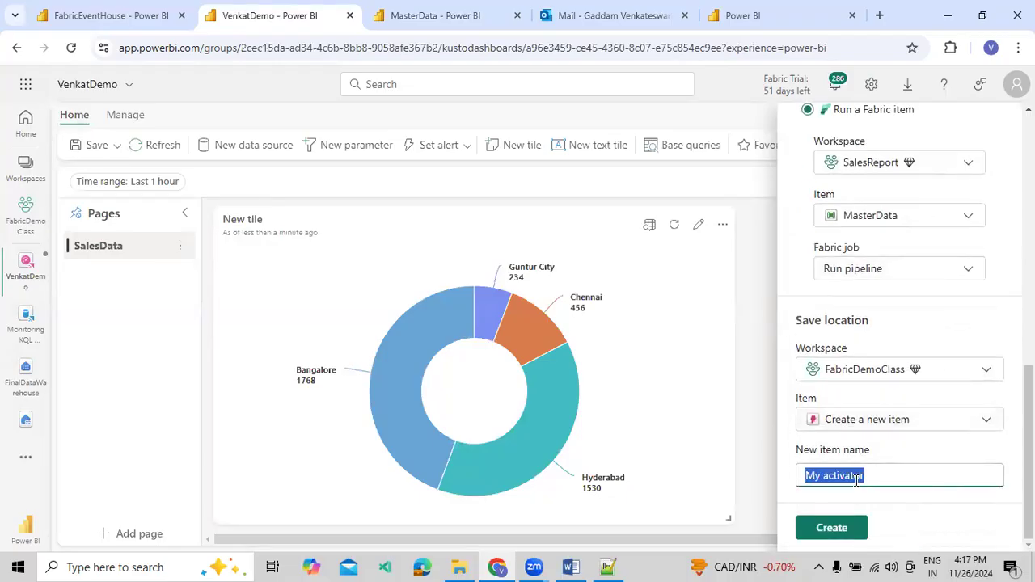
text(TempDataA)
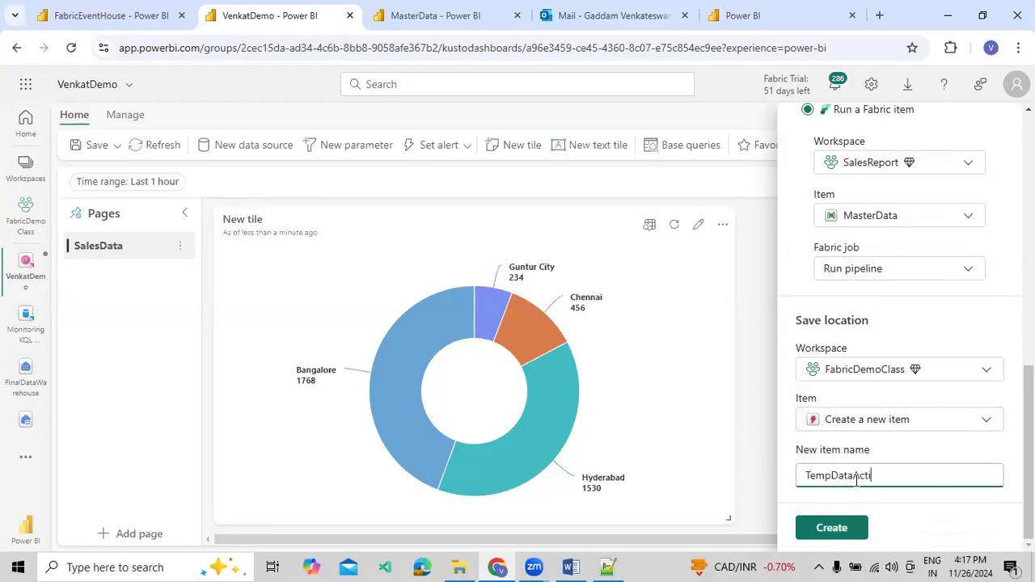
Review the alert's query frequency, condition, pipeline action and save location before creating it
scroll(882, 380, up, 8)
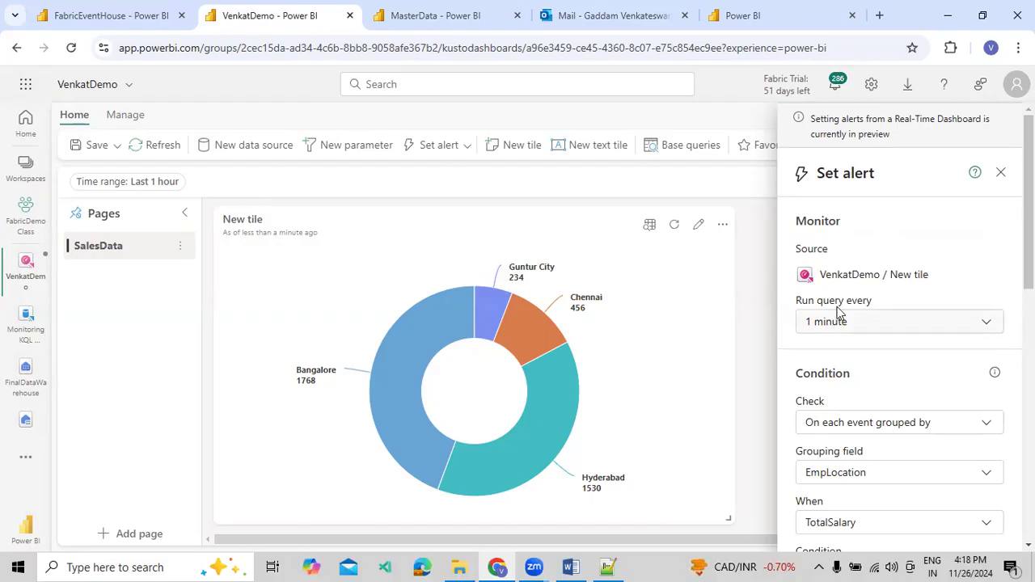
scroll(883, 352, down, 1)
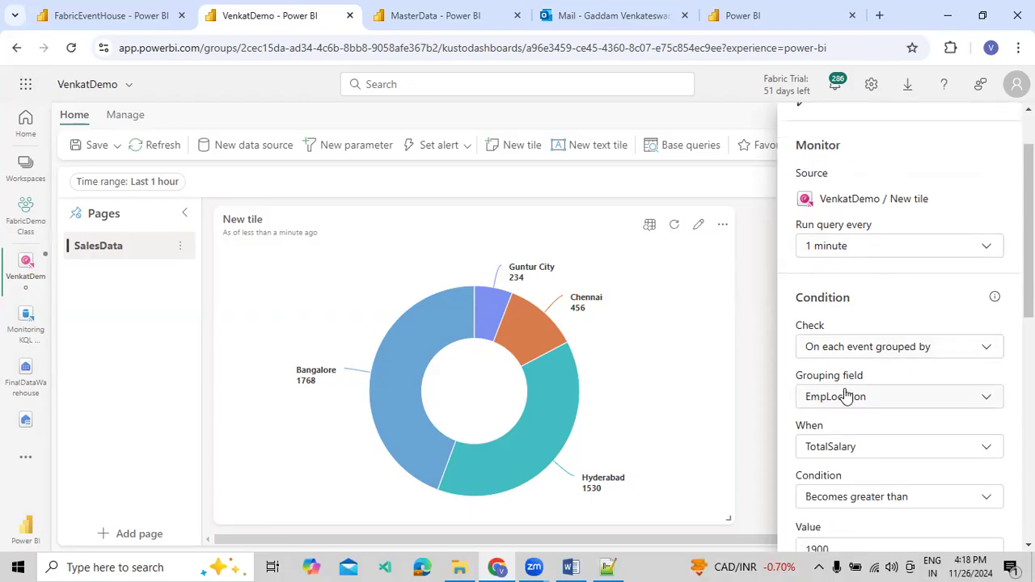
scroll(847, 385, down, 1)
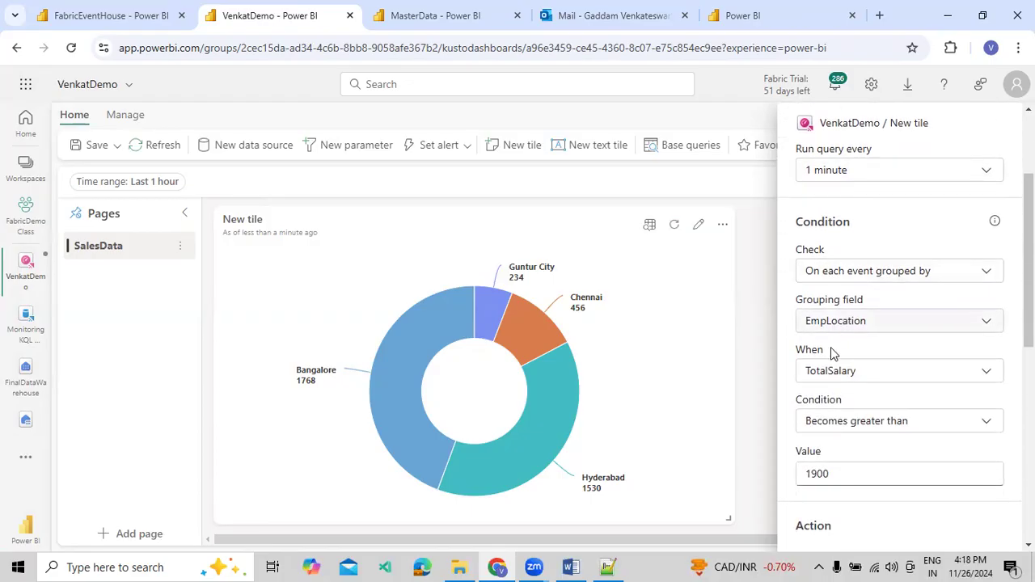
scroll(827, 377, down, 1)
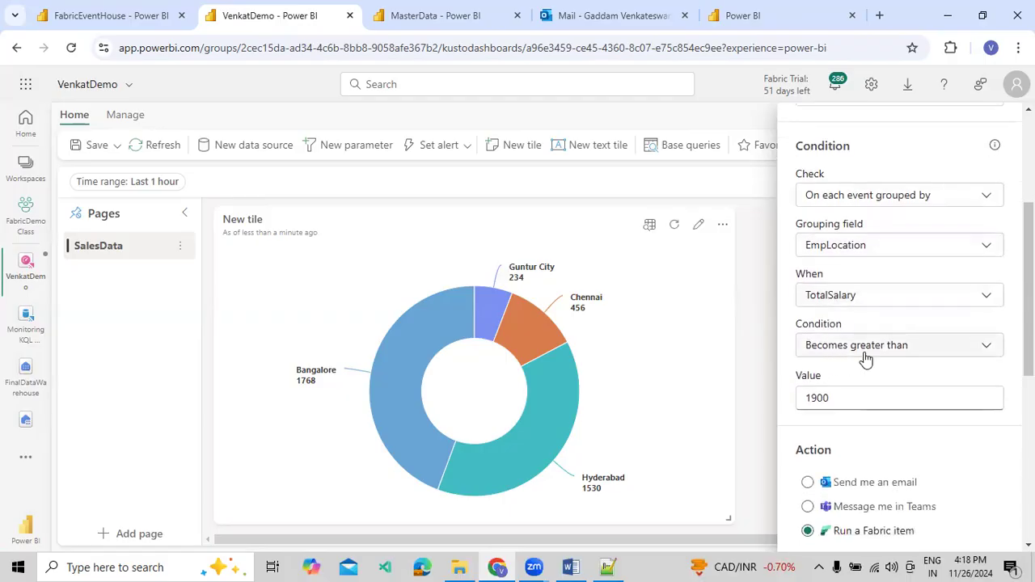
scroll(867, 405, down, 2)
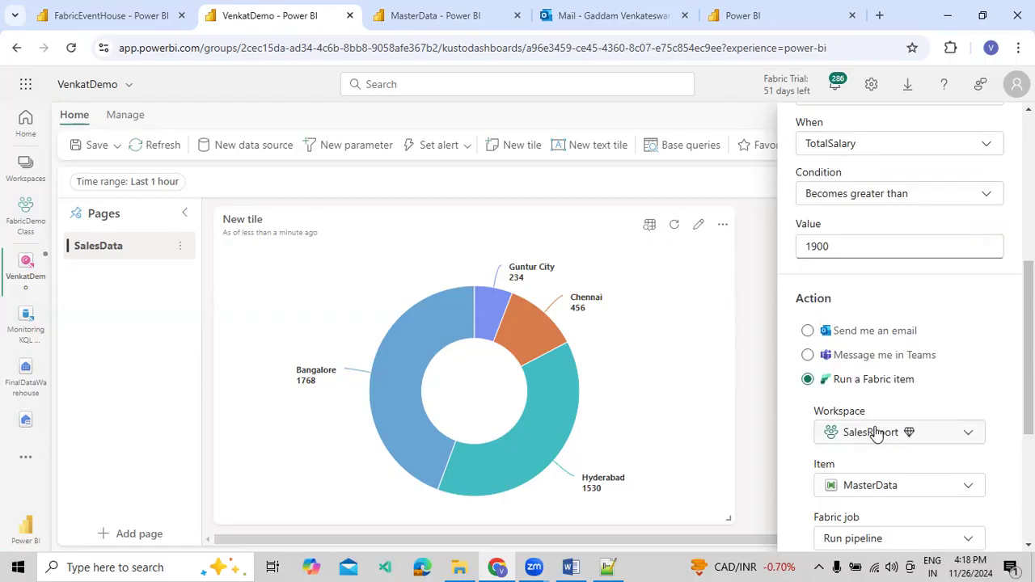
scroll(934, 415, down, 1)
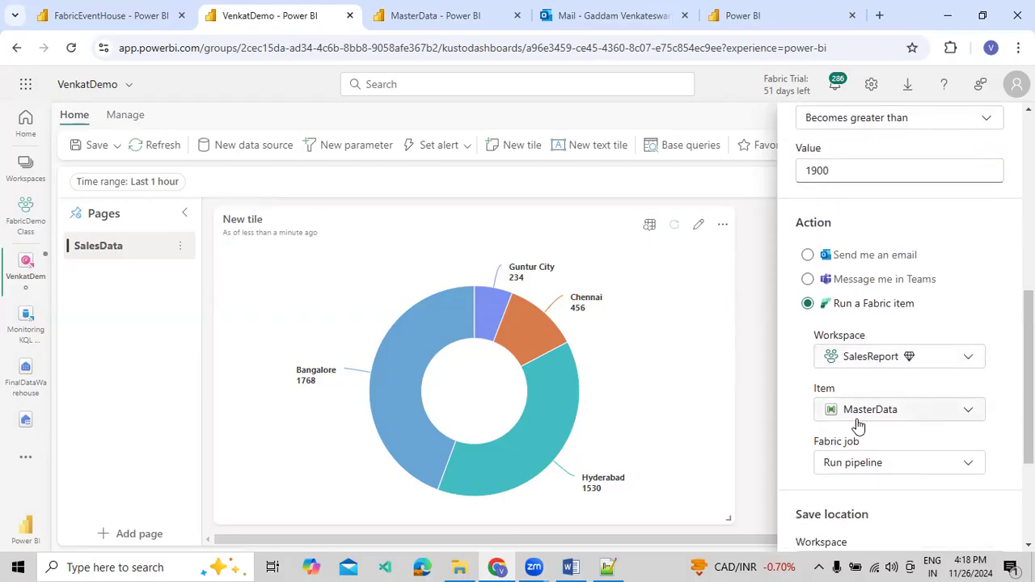
scroll(859, 426, down, 2)
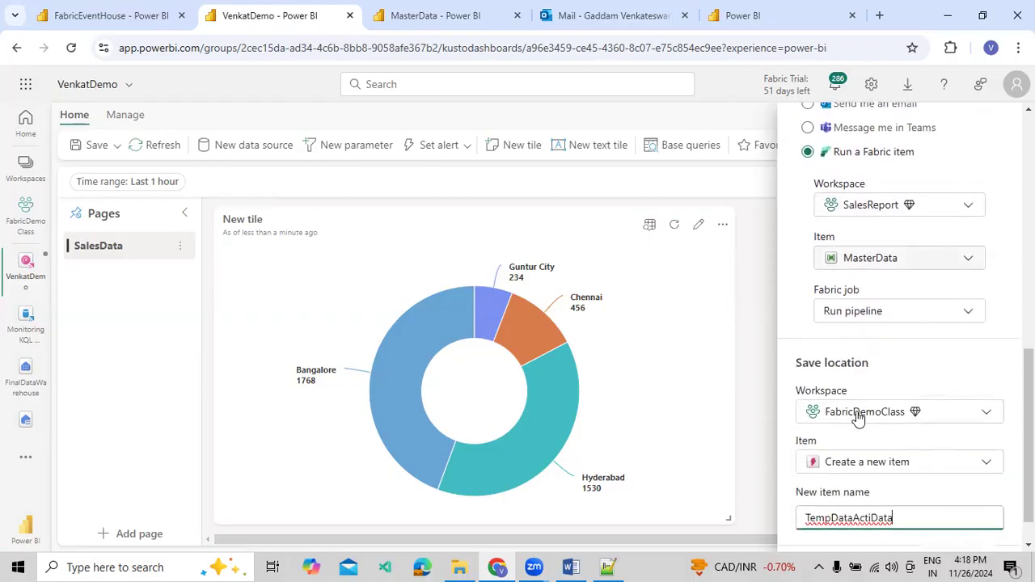
click(865, 319)
click(857, 320)
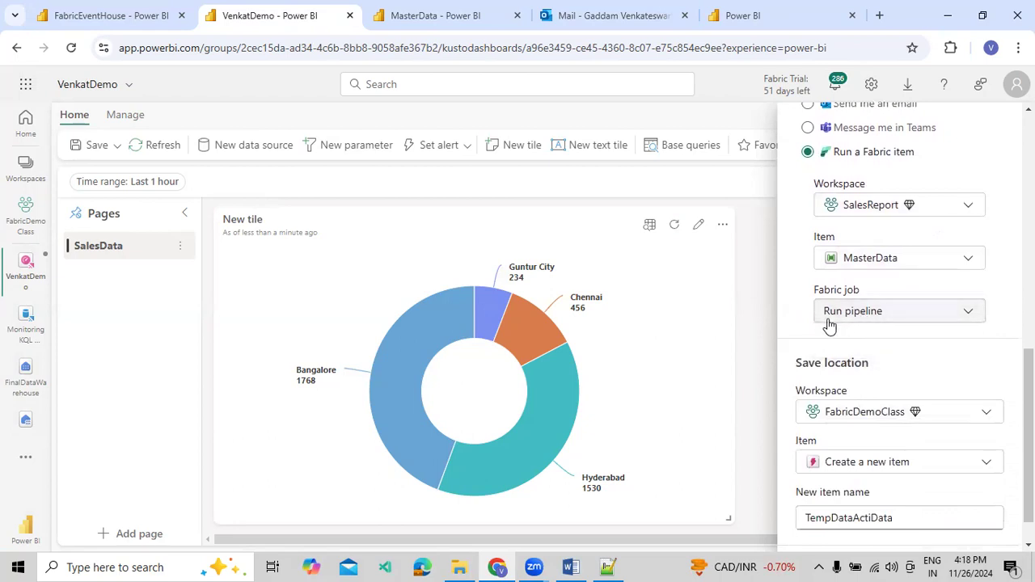
scroll(873, 373, down, 1)
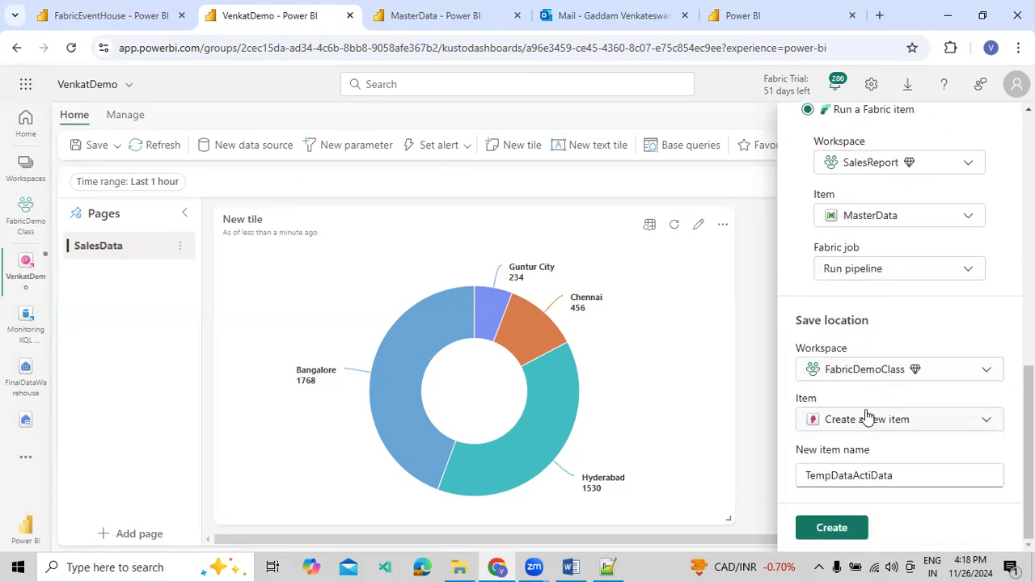
Create the alert and open its TempDataActiData activator
click(830, 530)
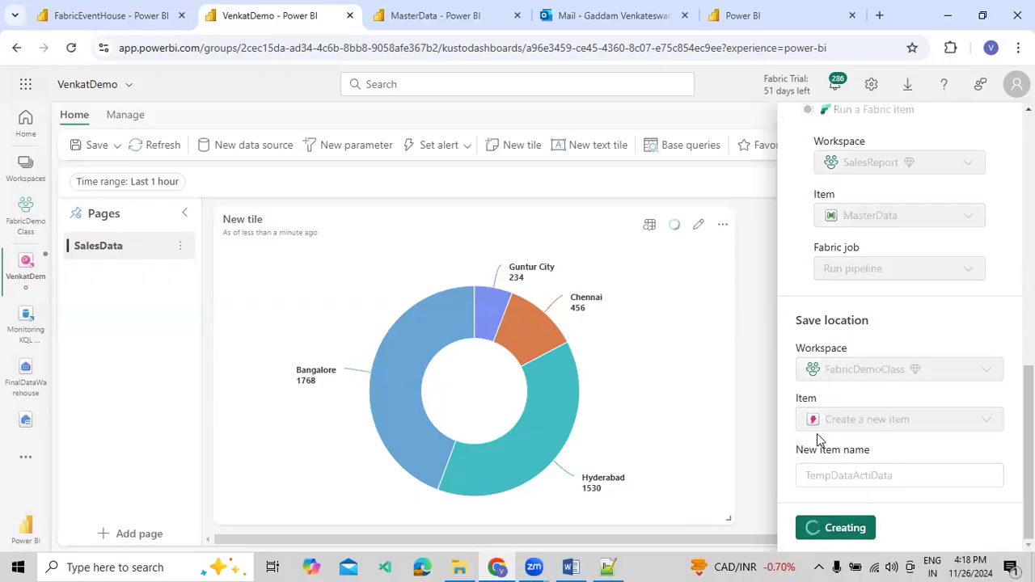
scroll(817, 433, up, 5)
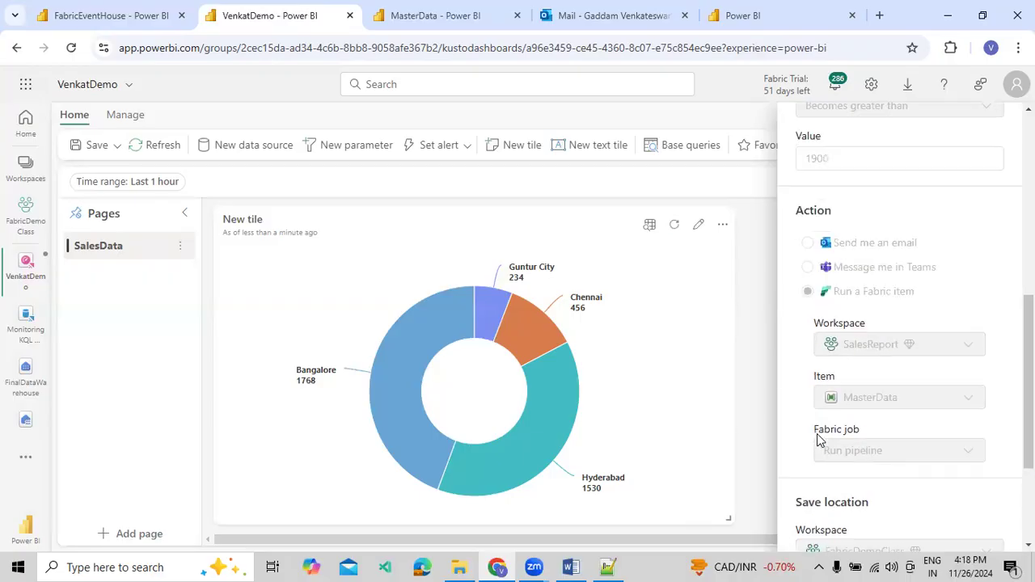
scroll(817, 434, up, 3)
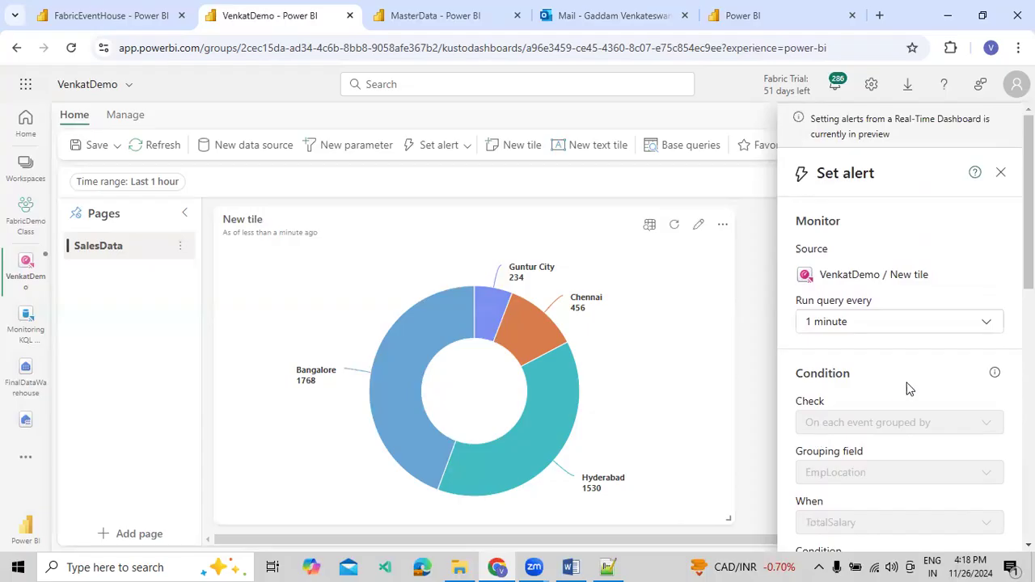
scroll(912, 384, down, 1)
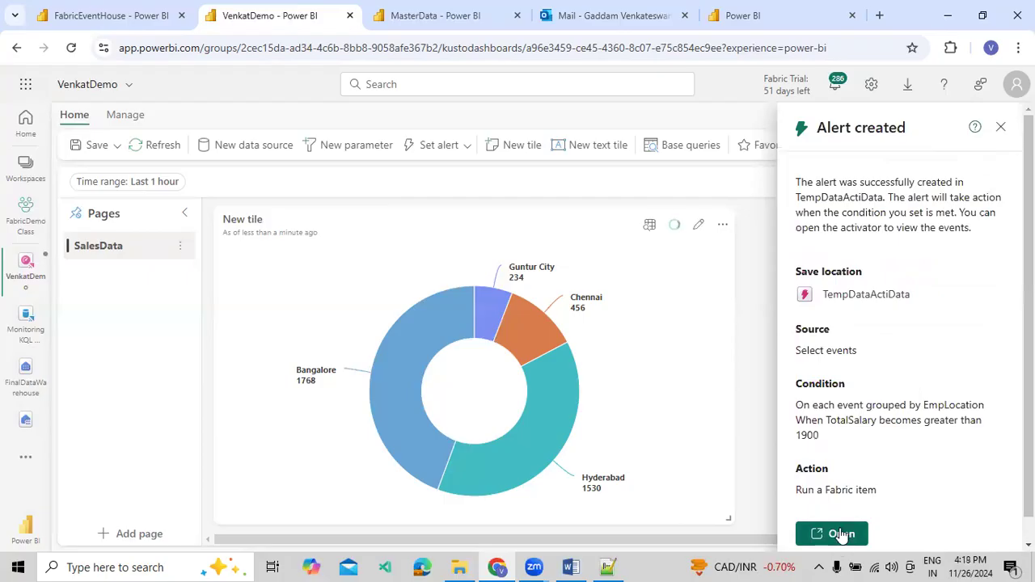
click(839, 535)
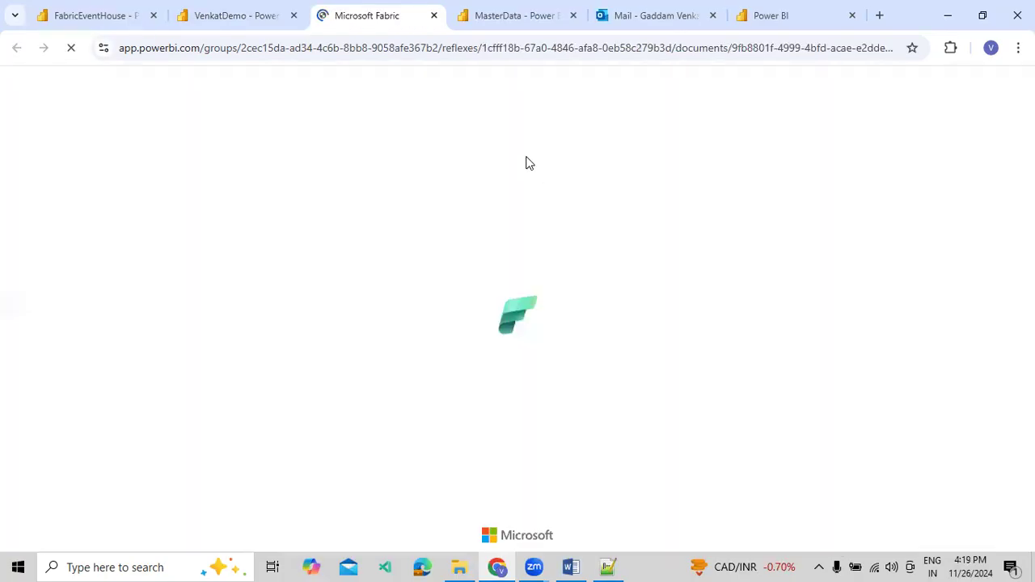
click(478, 17)
click(339, 20)
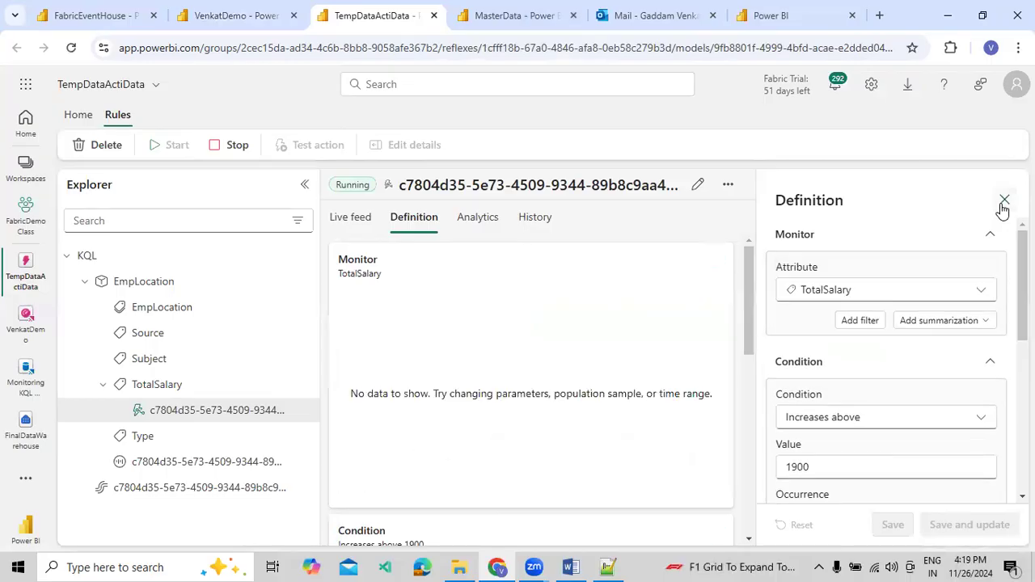
Examine the alert rule's definition, including its monitored attribute, condition, occurrence and Fabric item action, with the Explorer collapsed
click(304, 187)
scroll(842, 393, down, 5)
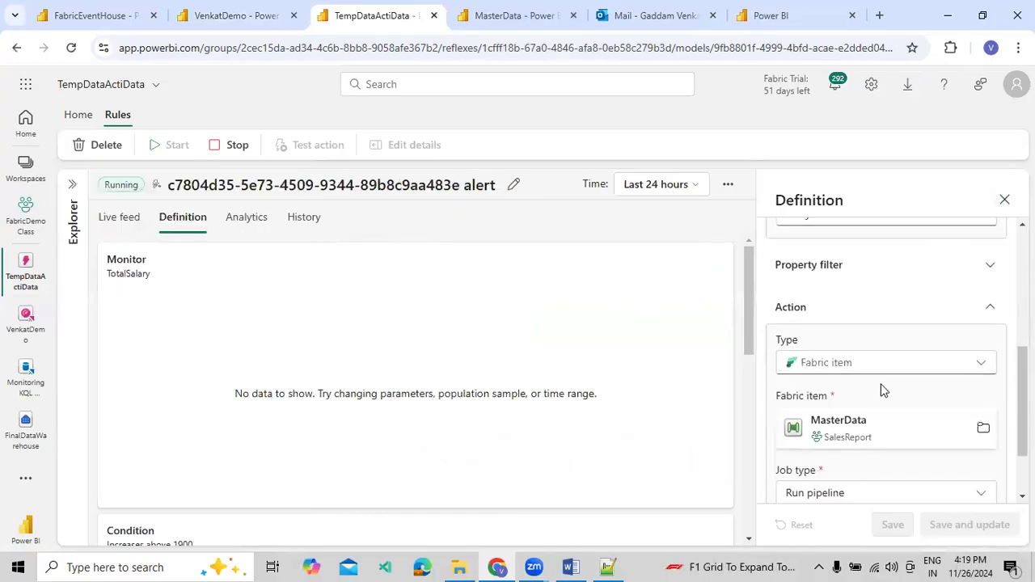
scroll(859, 434, down, 2)
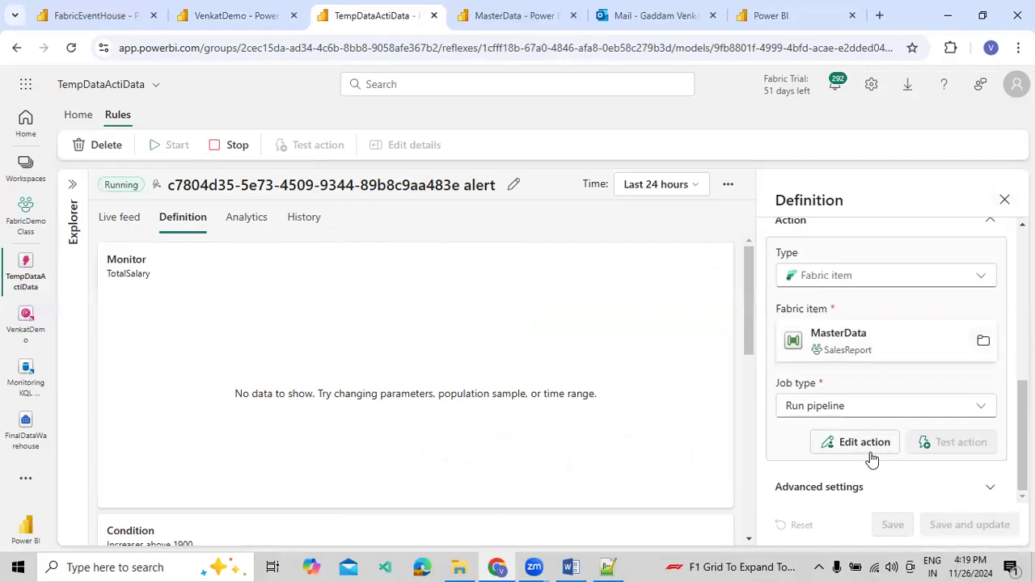
scroll(862, 423, up, 5)
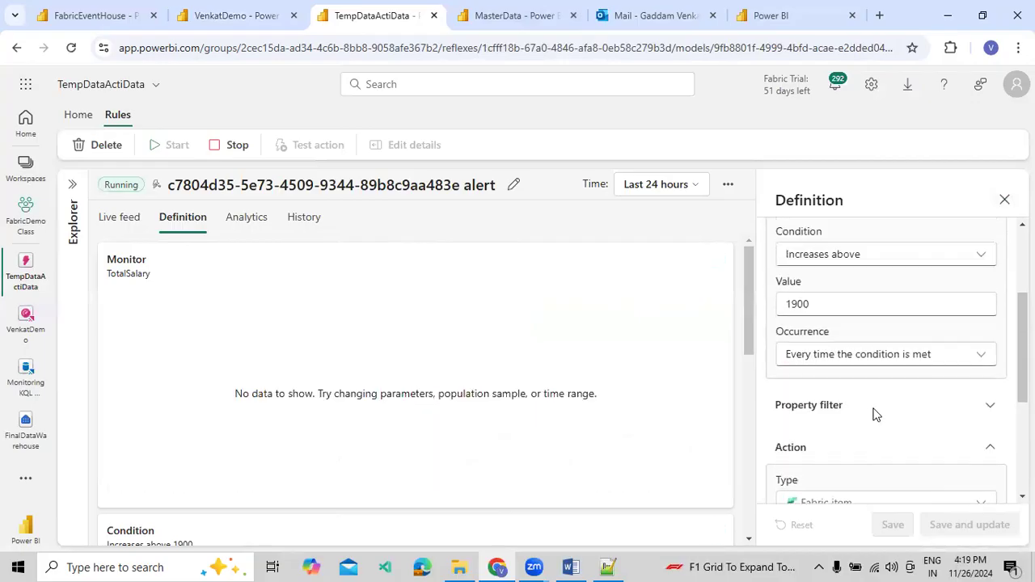
scroll(870, 417, down, 4)
scroll(873, 416, down, 2)
scroll(873, 415, up, 4)
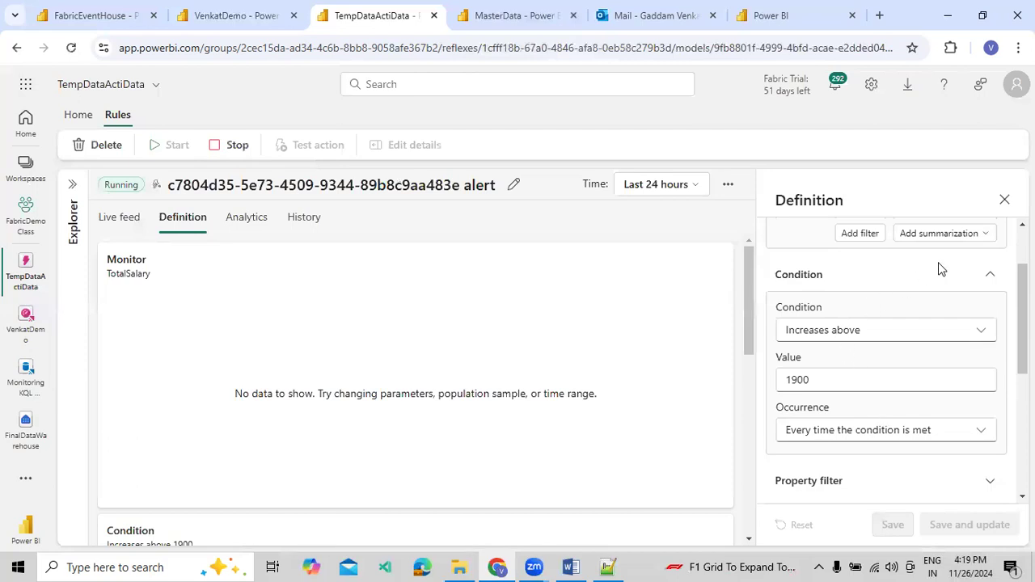
scroll(966, 336, up, 3)
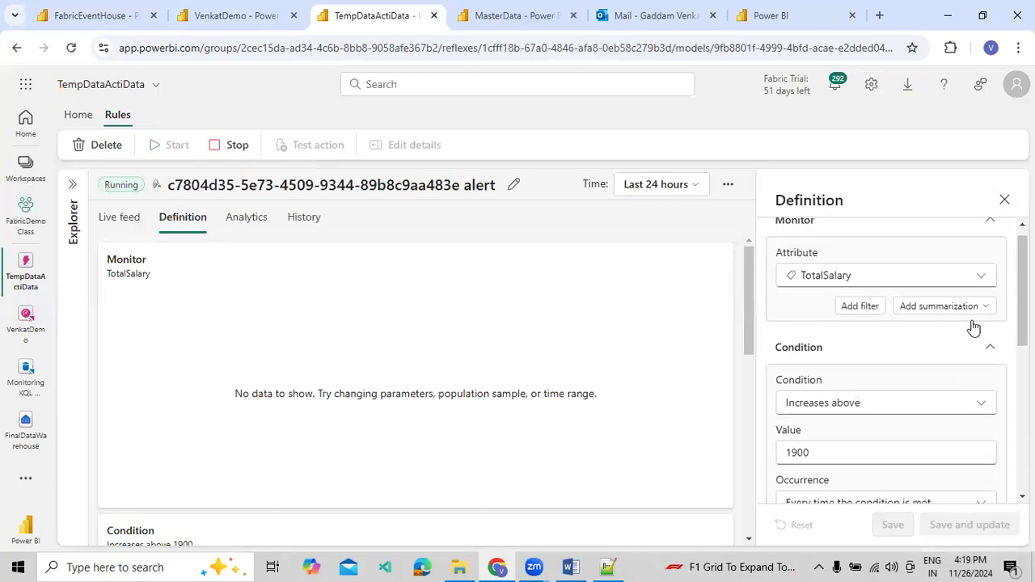
click(1004, 200)
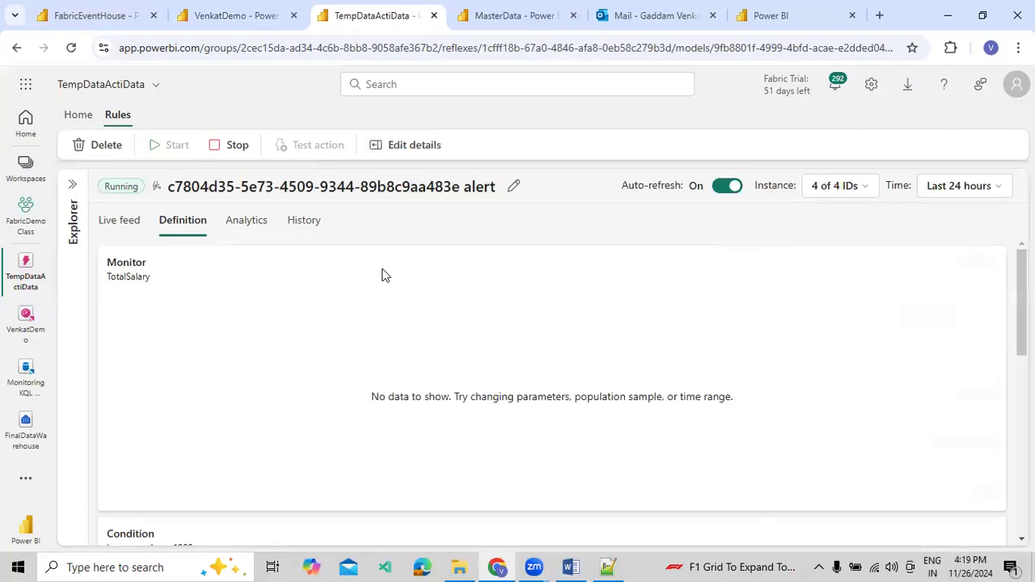
Check the alert rule's analytics and activation history, and return to its definition
click(250, 236)
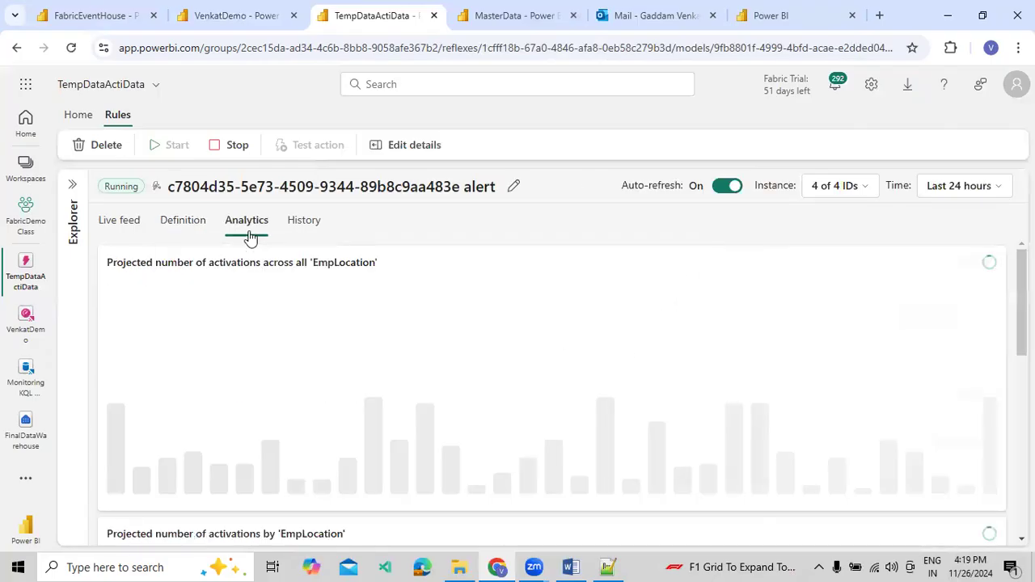
click(306, 234)
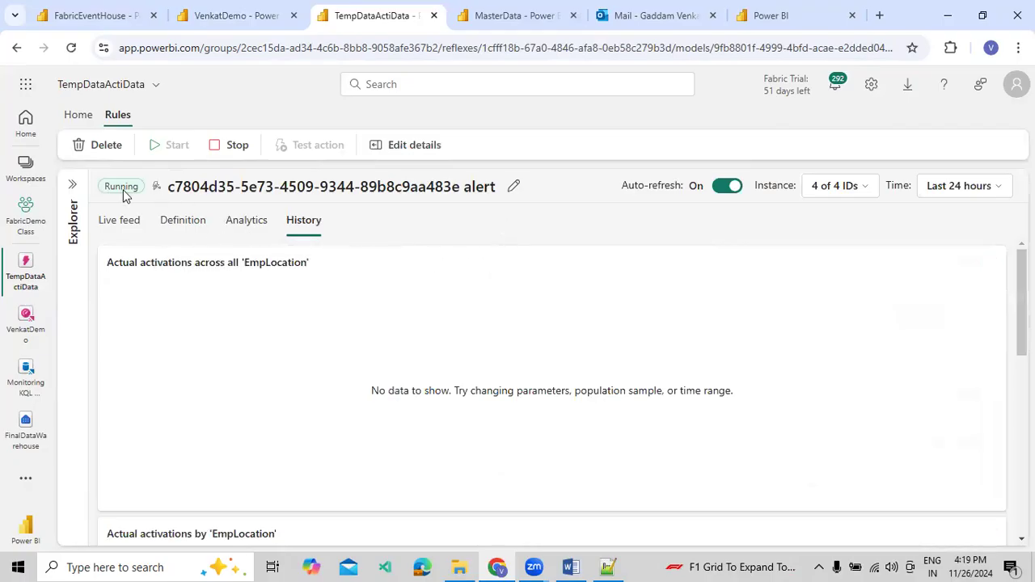
click(168, 229)
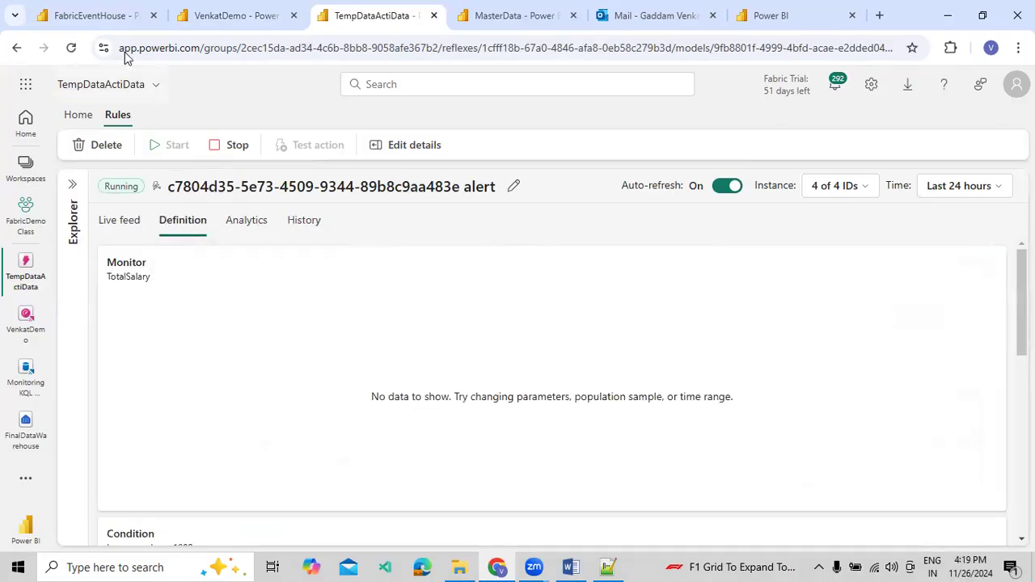
Close the alert confirmation on the VenkatDemo dashboard and compare the chart's location totals with the Employee ingest rows in FabricEventHouse
click(185, 27)
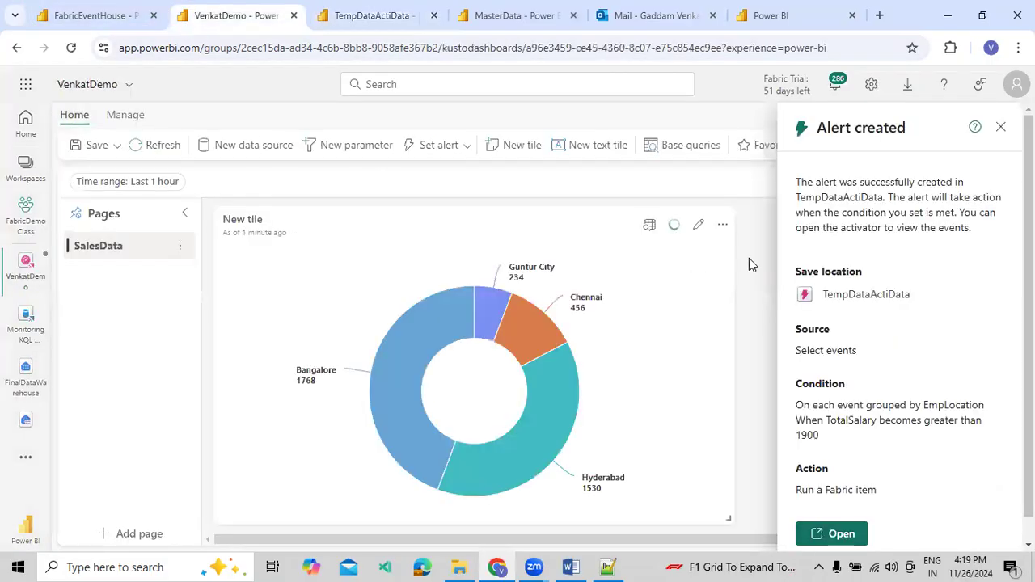
click(1001, 127)
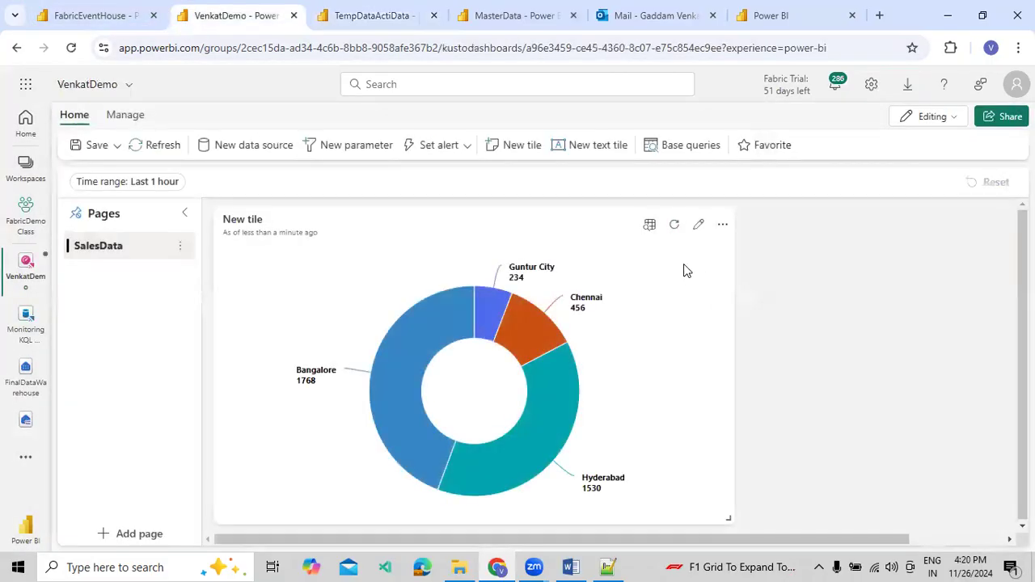
click(95, 16)
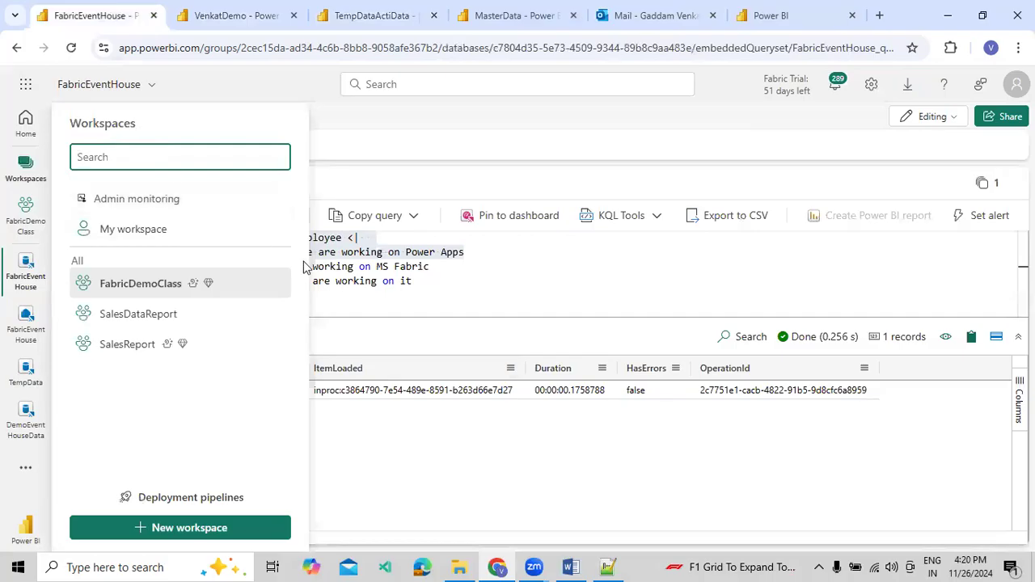
click(324, 263)
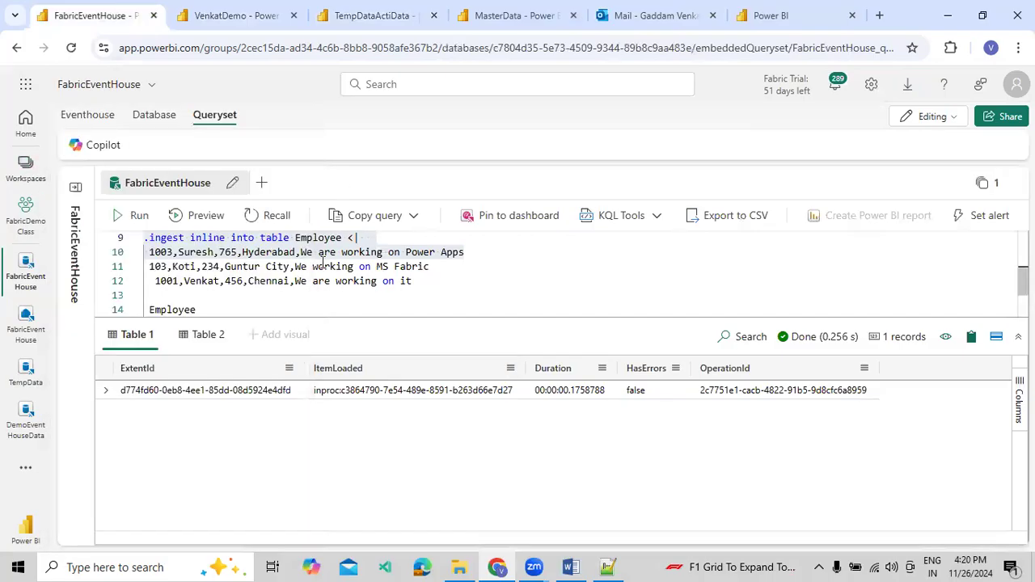
double_click(269, 253)
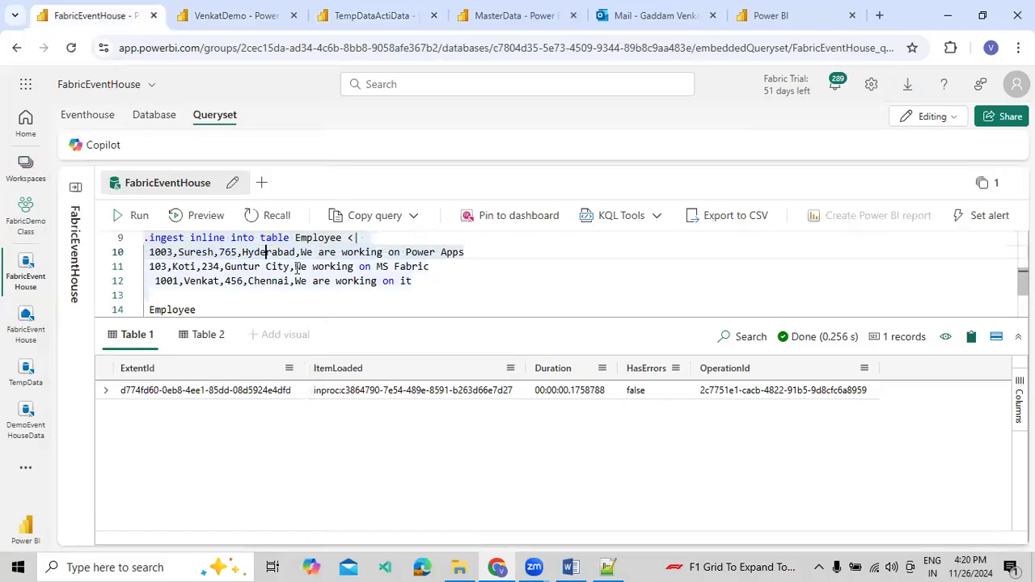
double_click(408, 280)
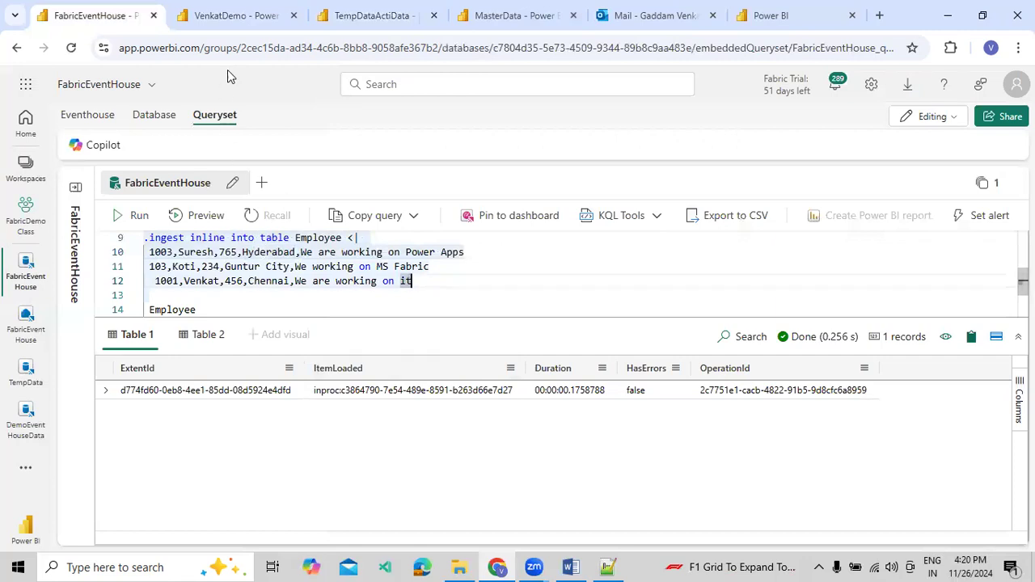
click(239, 29)
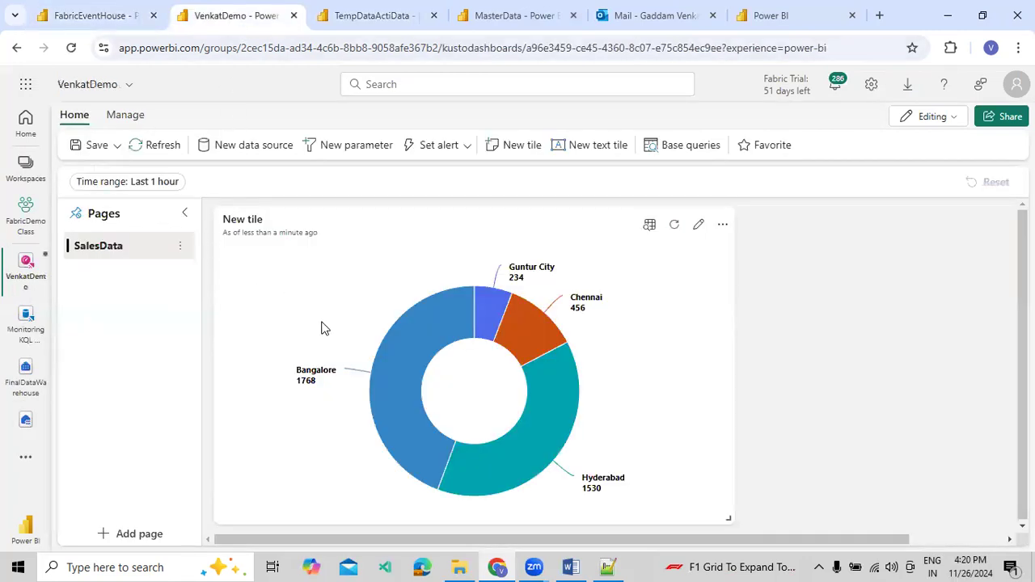
mouse_move(312, 386)
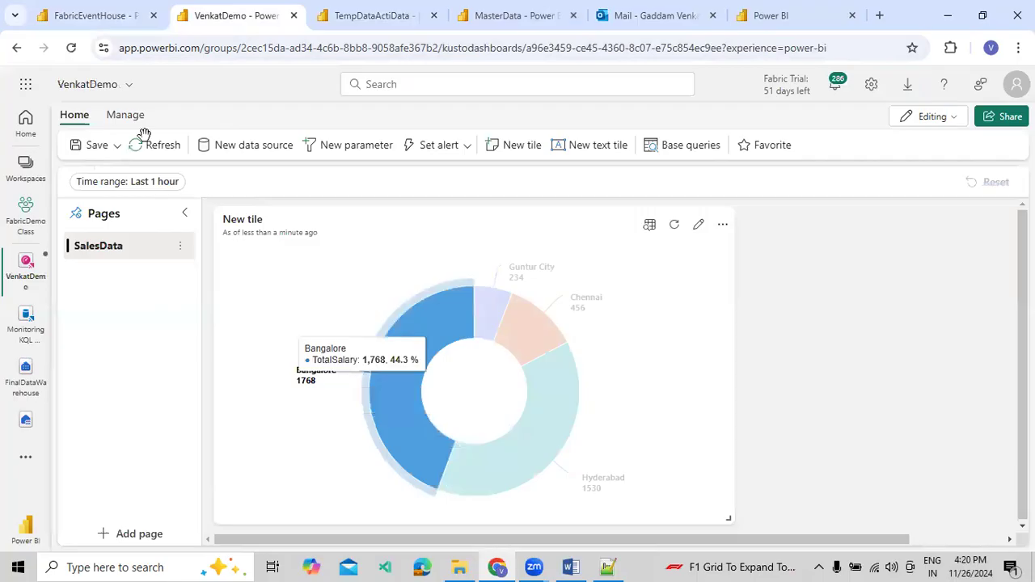
Ingest the Hyderabad record with salary 765 into the Employee table in FabricEventHouse, and check the dashboard chart and activator rule
click(60, 8)
click(326, 238)
drag(463, 252, 144, 276)
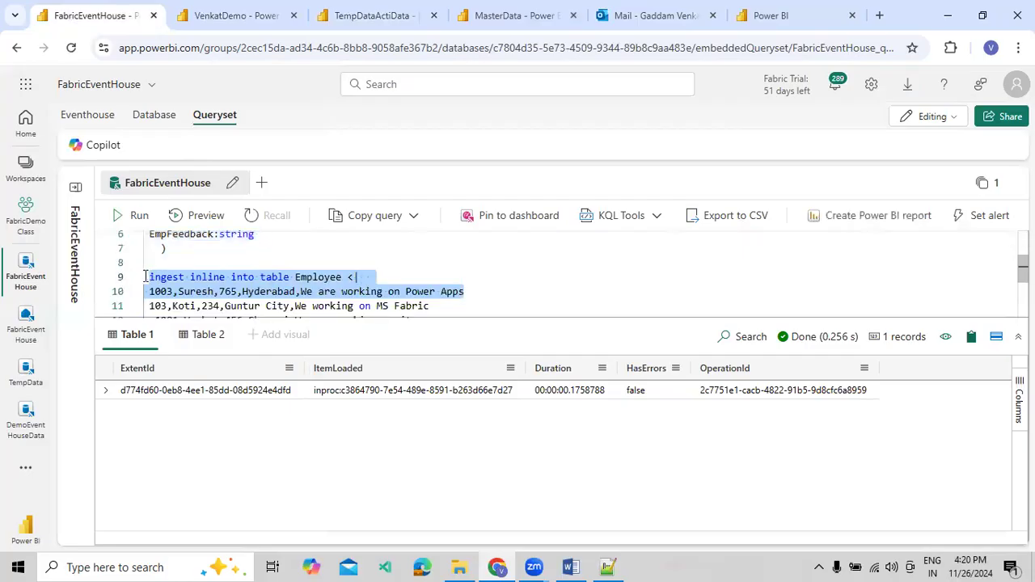
click(122, 216)
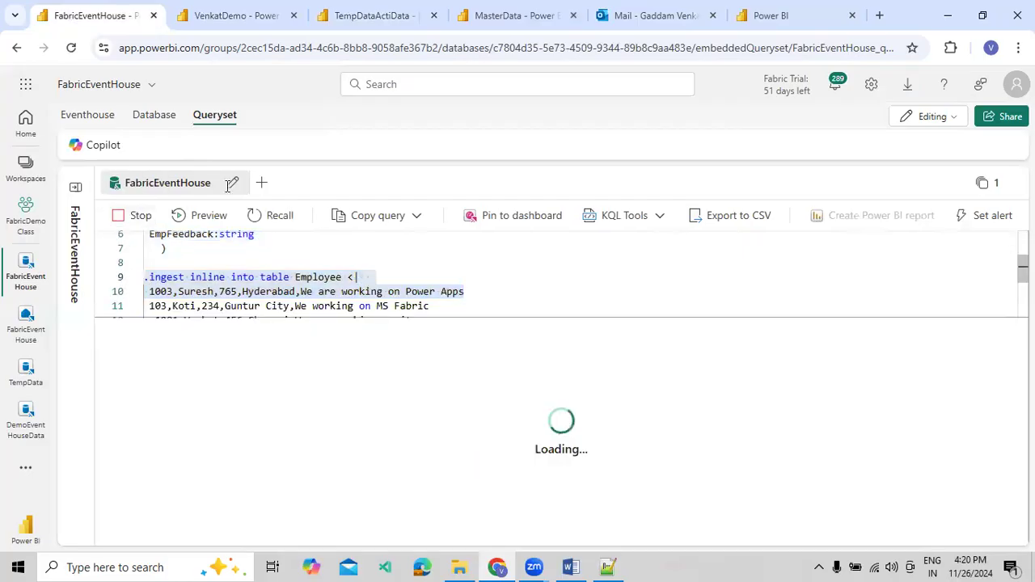
click(222, 29)
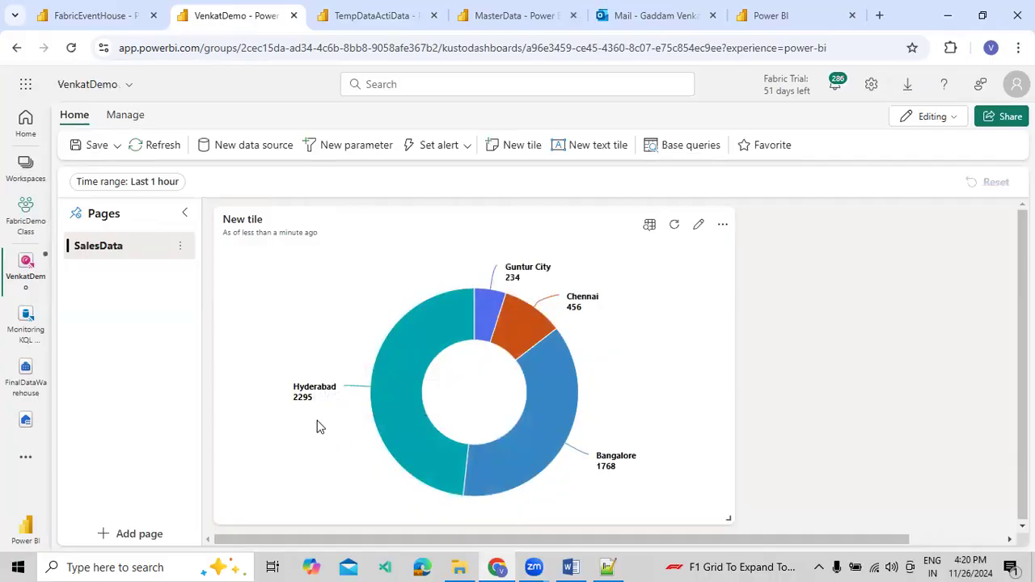
click(376, 16)
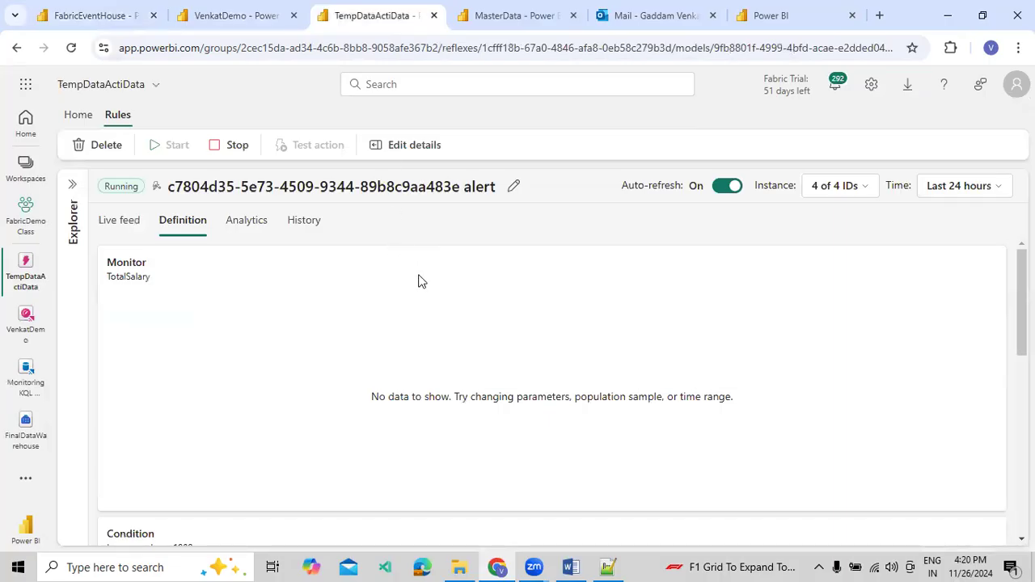
Open the SalesReport workspace and replace its Data pipeline type filter with SQL database
click(793, 18)
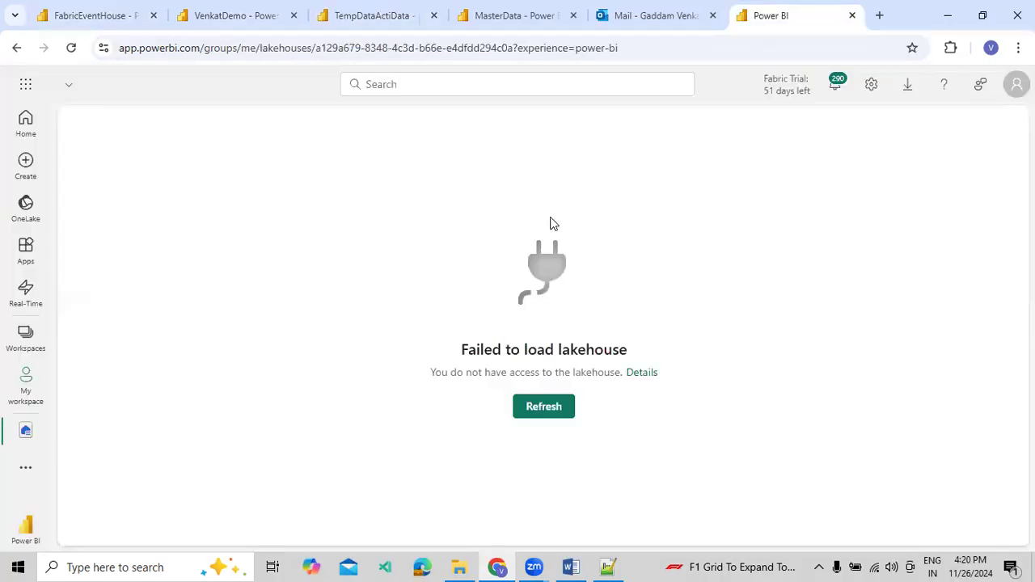
click(42, 336)
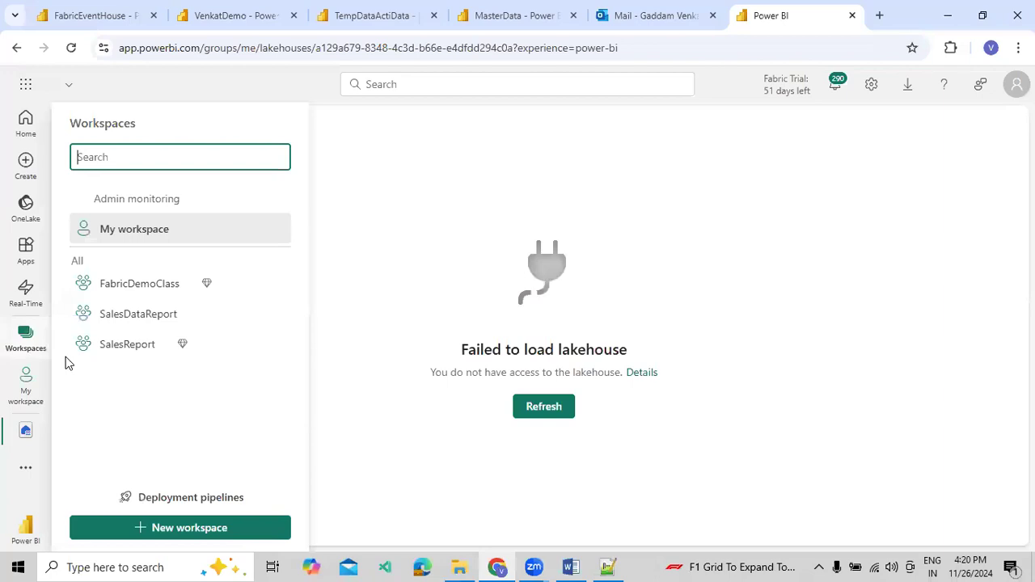
click(127, 342)
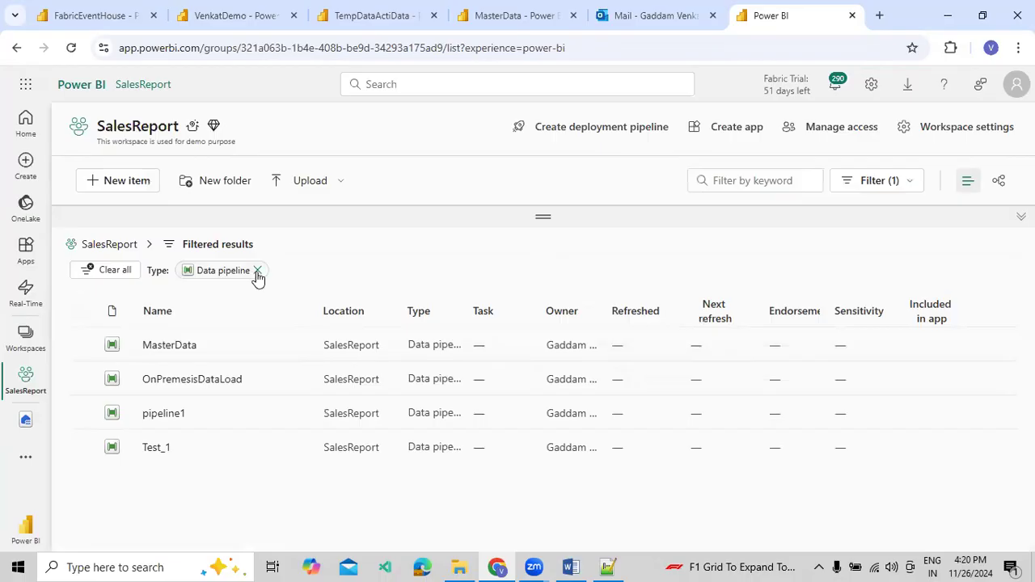
click(258, 271)
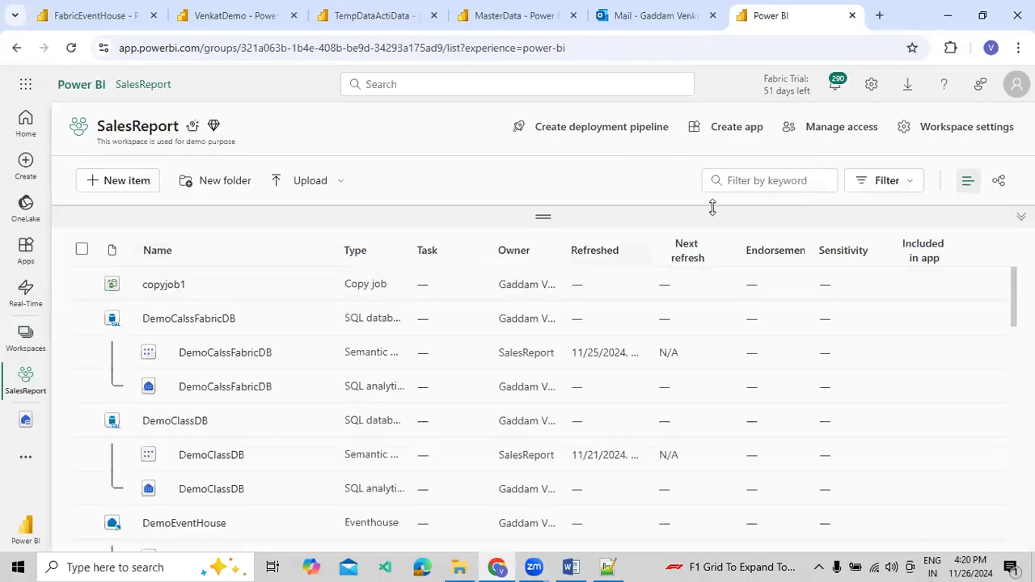
click(860, 187)
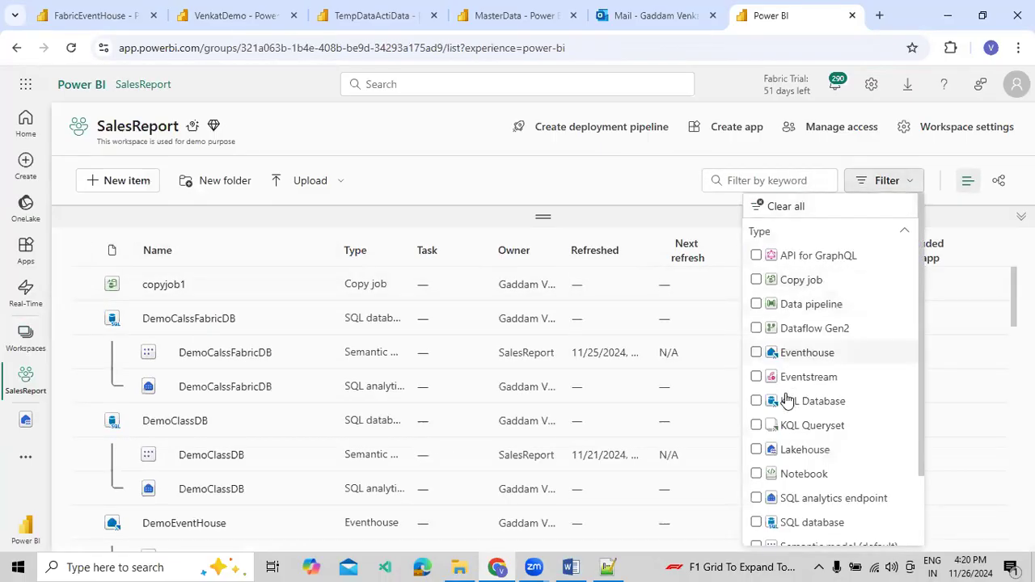
click(756, 523)
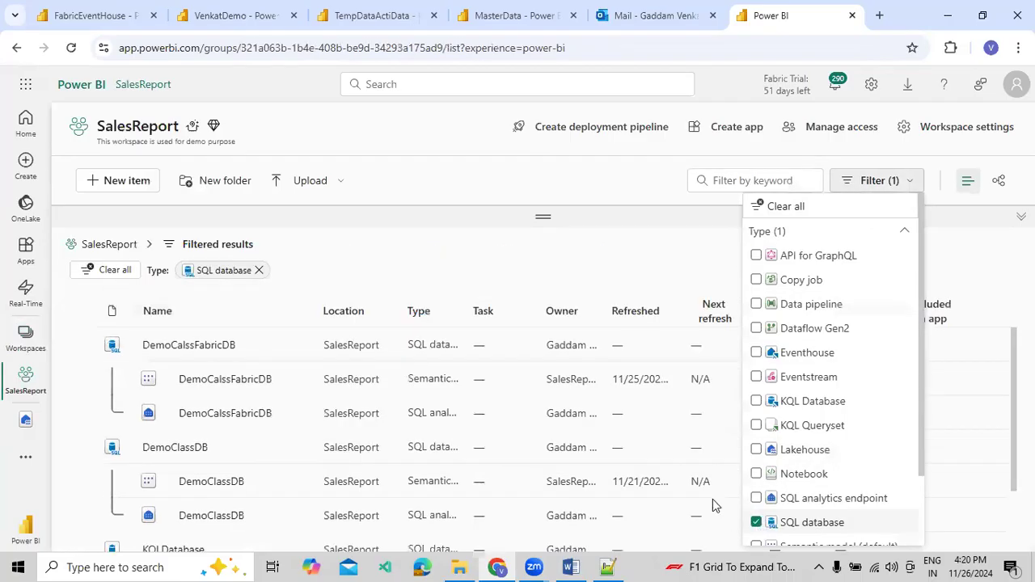
click(524, 275)
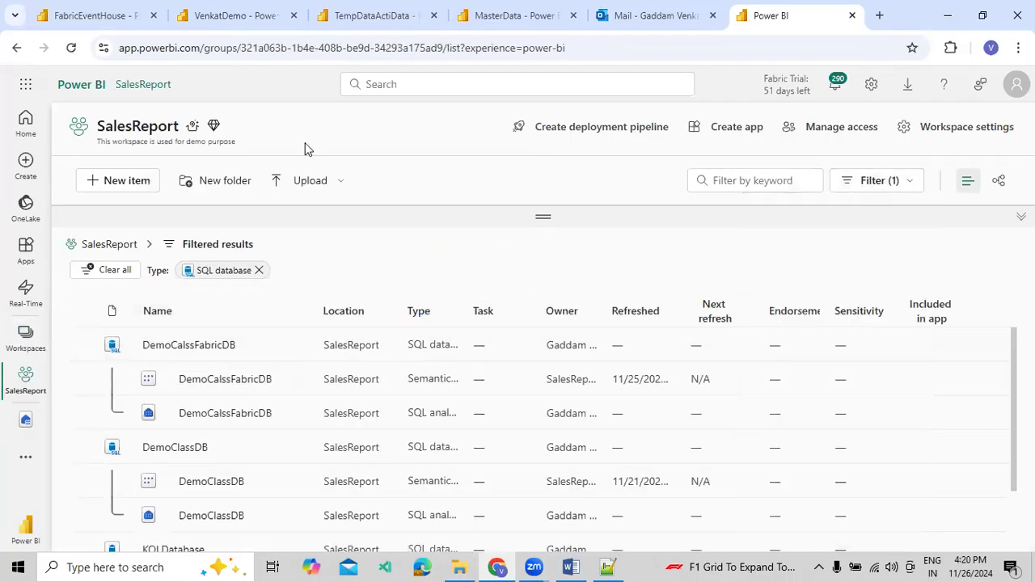
Check the source and destination settings of the MasterData pipeline's Copy data1 activity, and return to the VenkatDemo dashboard
click(446, 29)
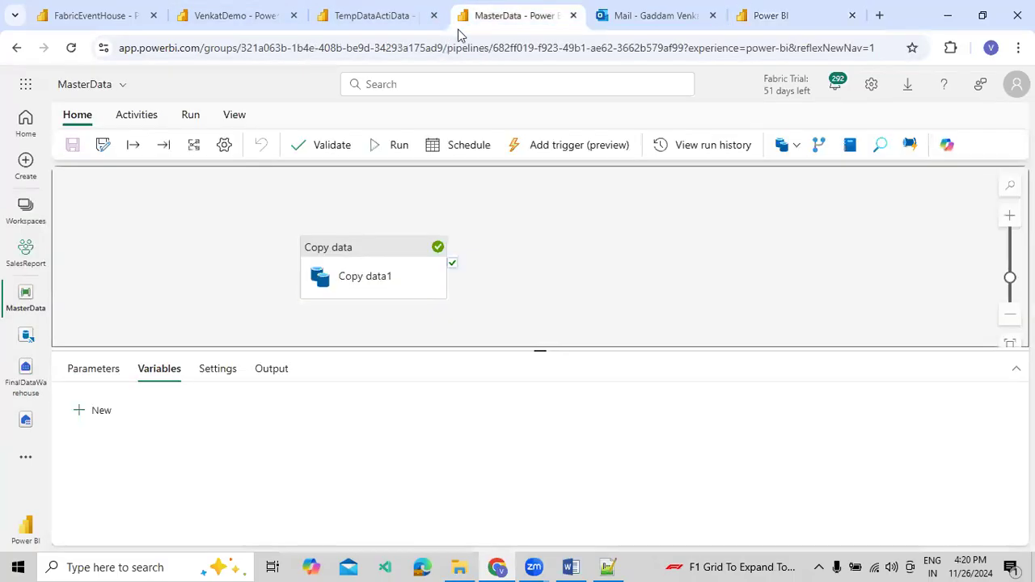
click(347, 255)
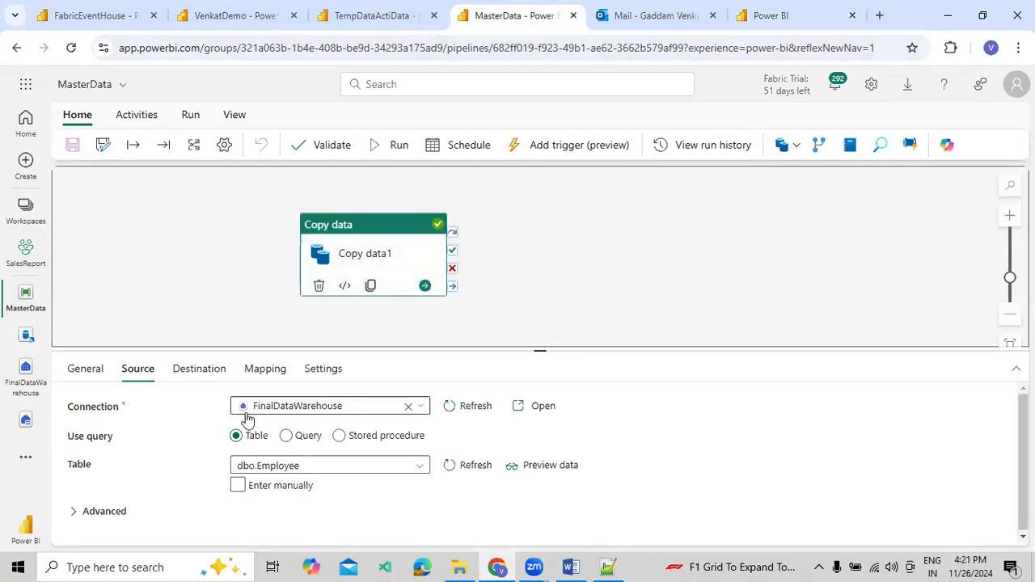
click(206, 370)
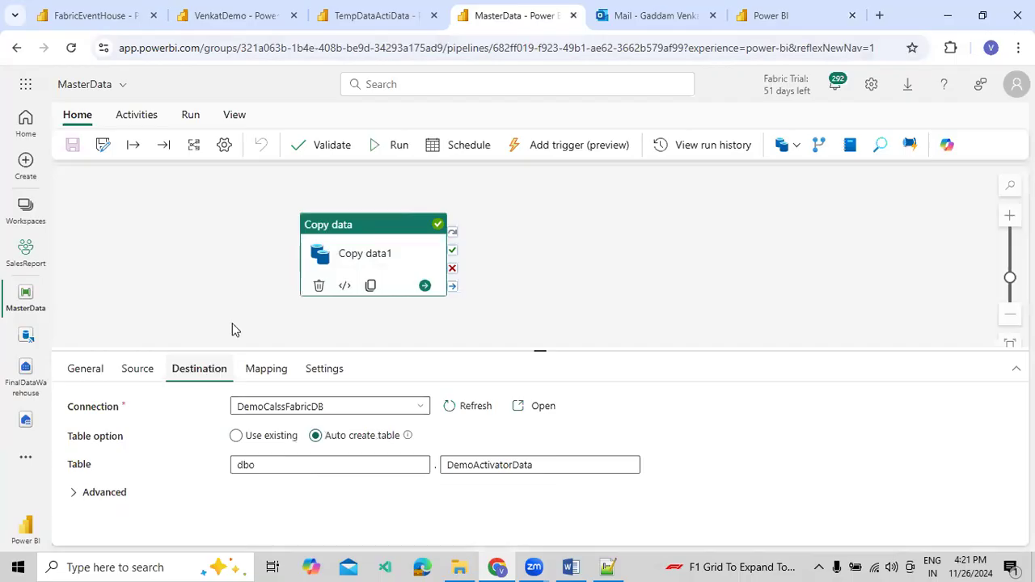
click(243, 15)
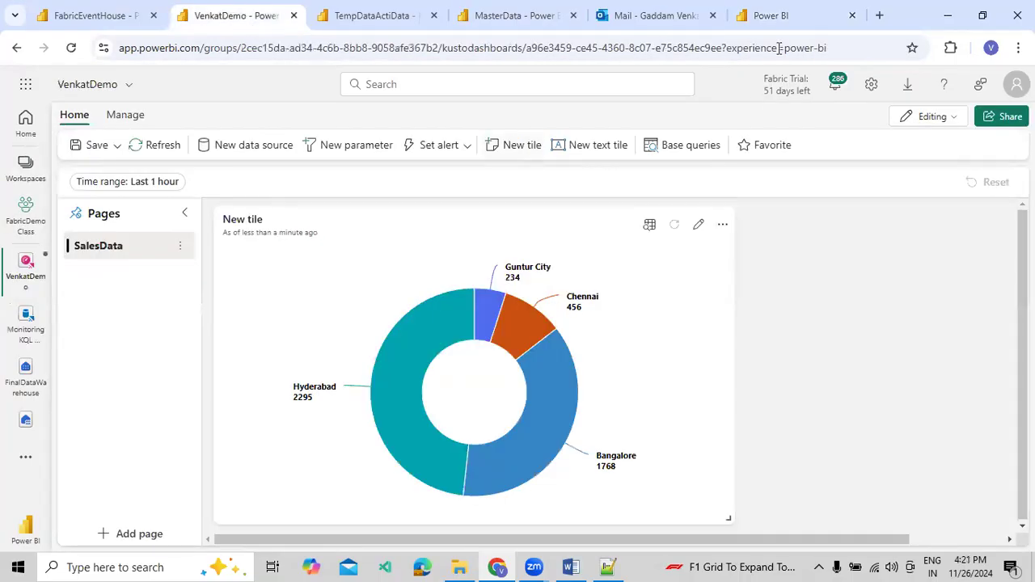
Open the DemoCalssFabricDB SQL database from SalesReport and query the top 1000 rows of the dbo.DemoActivatorData table
click(777, 15)
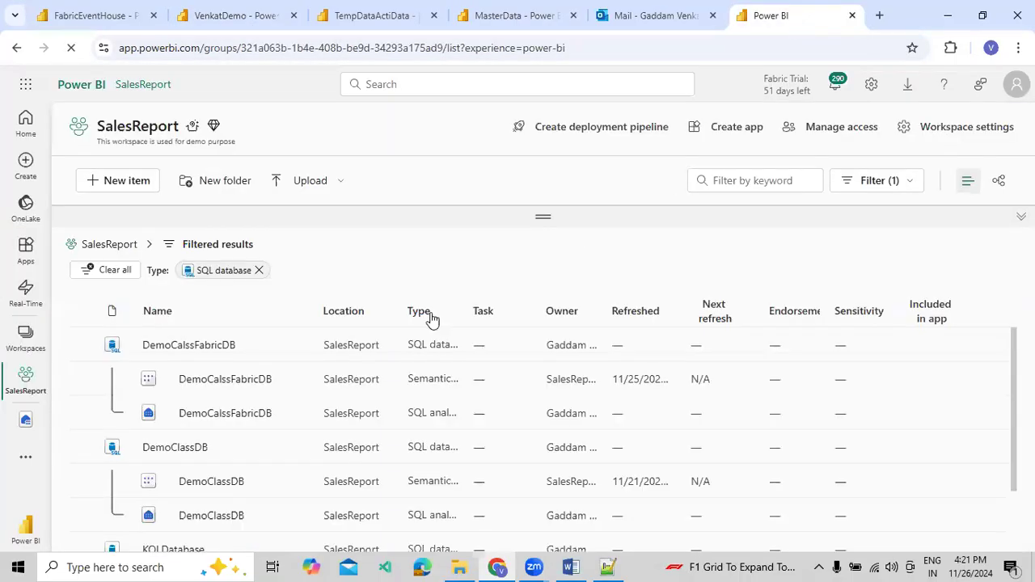
click(194, 346)
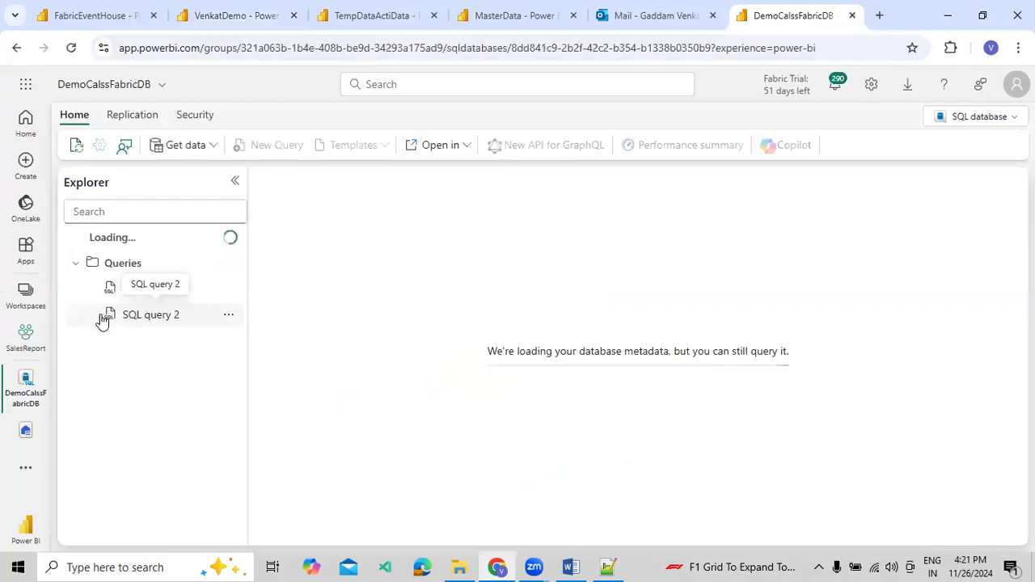
click(76, 260)
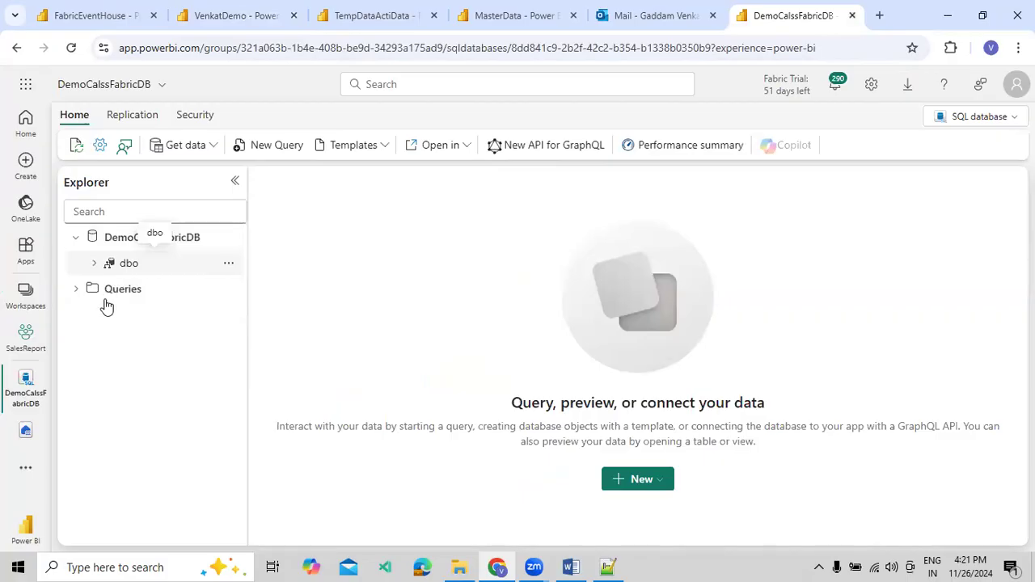
click(231, 316)
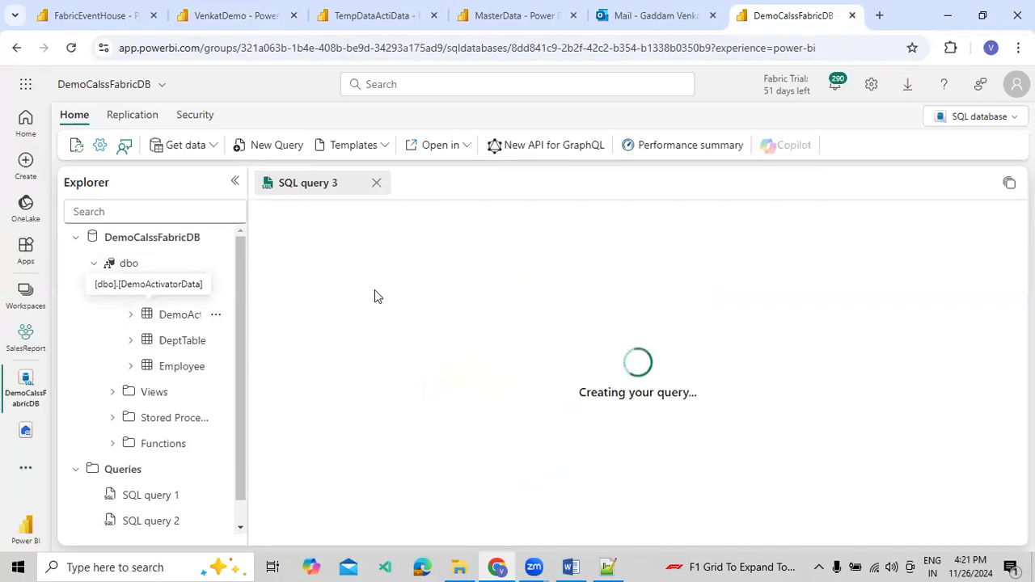
click(1007, 242)
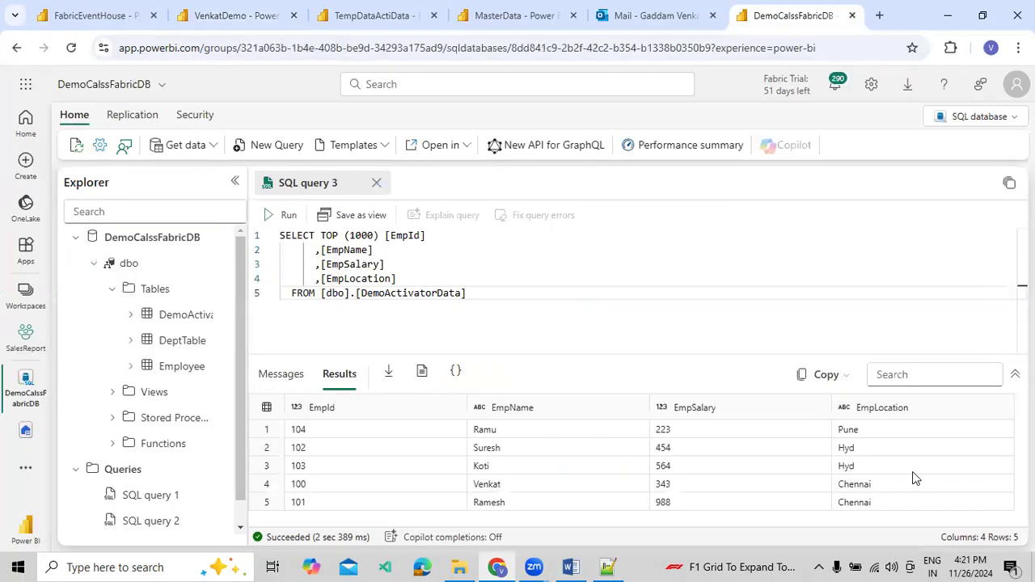
click(549, 275)
Recheck the dashboard and activator rule, and view the MasterData pipeline's run history for a run started by the alert
click(243, 16)
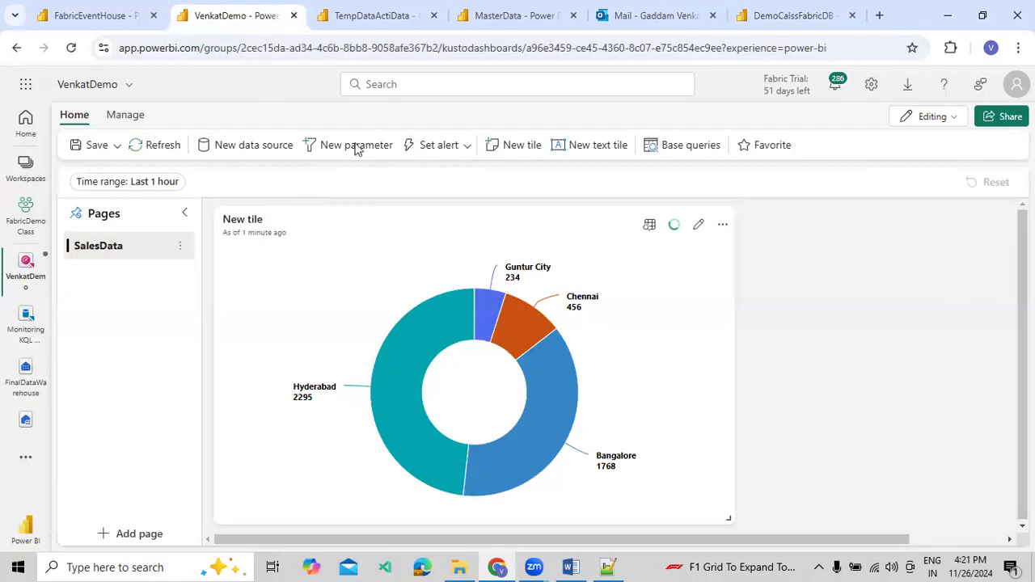
click(376, 16)
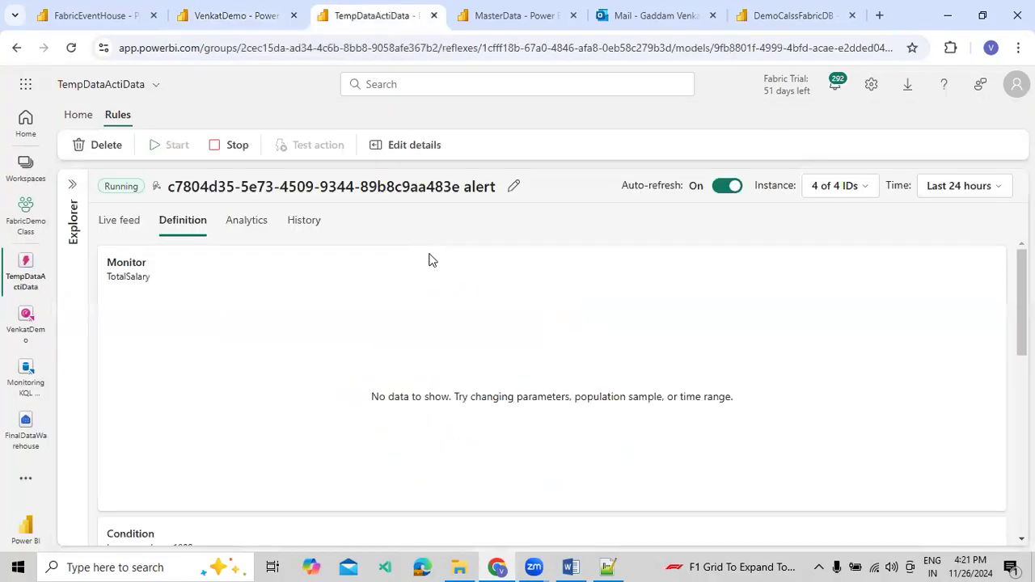
click(516, 26)
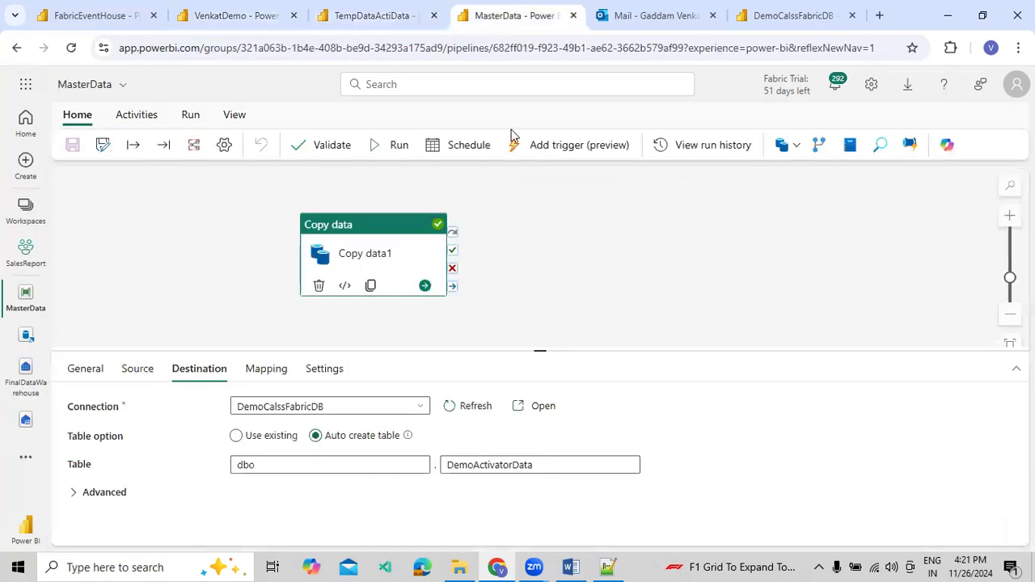
click(235, 115)
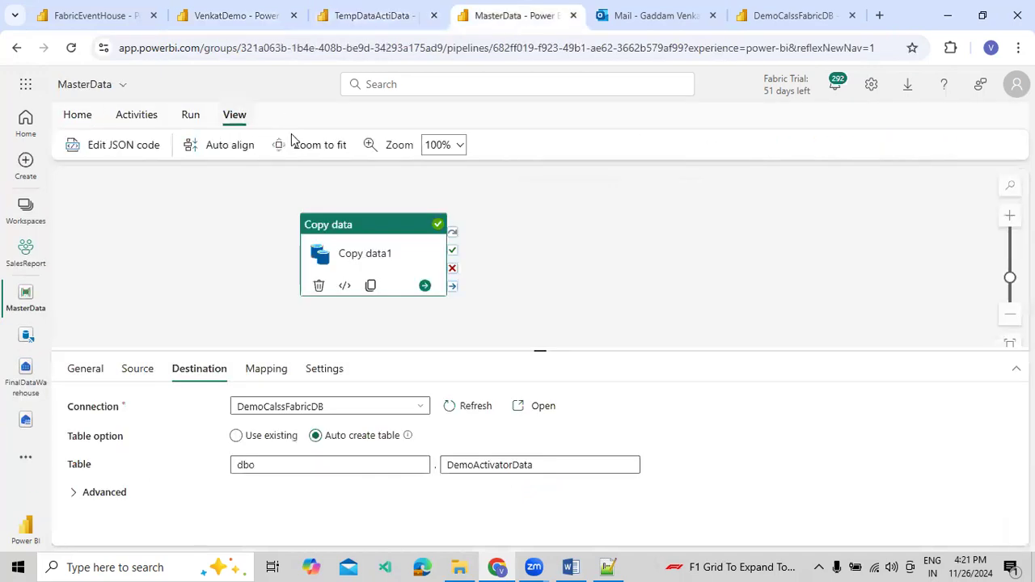
click(191, 116)
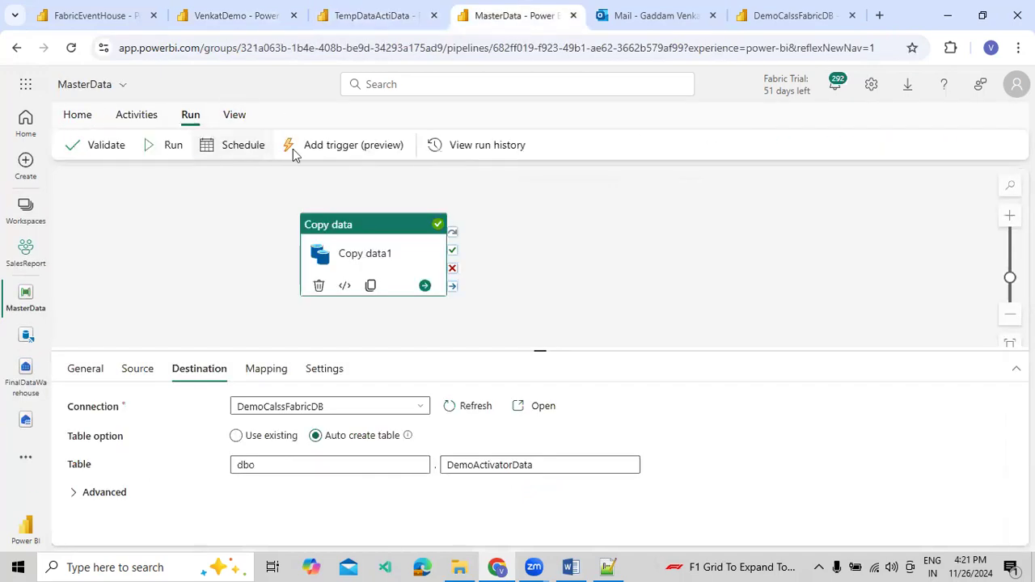
click(465, 146)
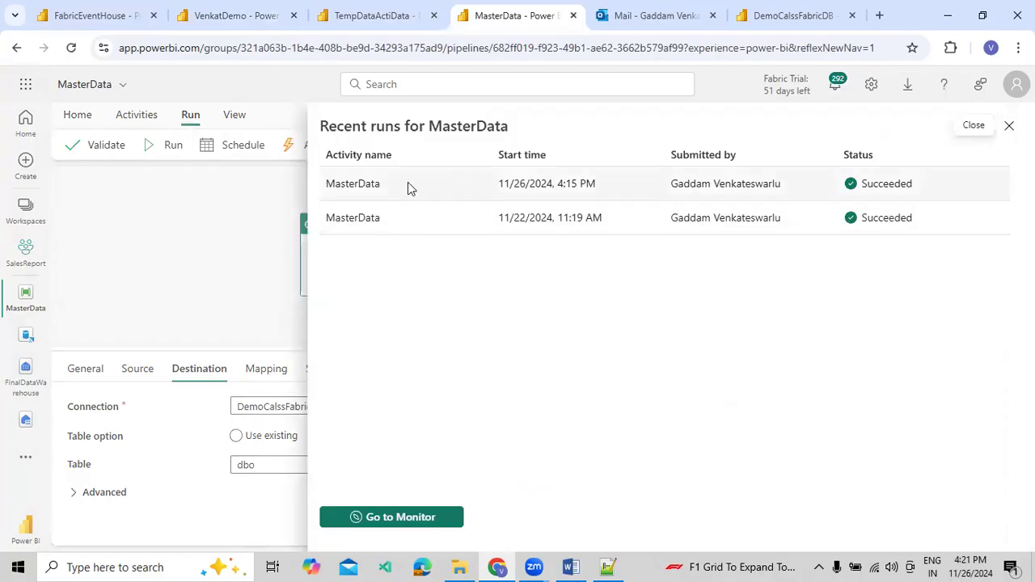
click(1010, 126)
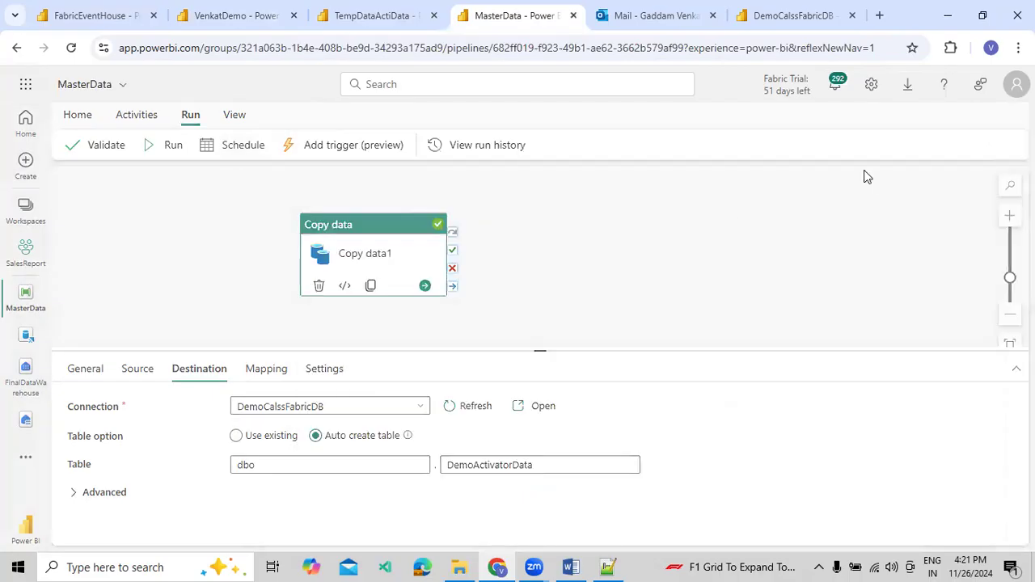
Check the alert mailbox and the VenkatDemo dashboard, and set the TempDataActiData rule's time range to Last 15 minutes
click(733, 222)
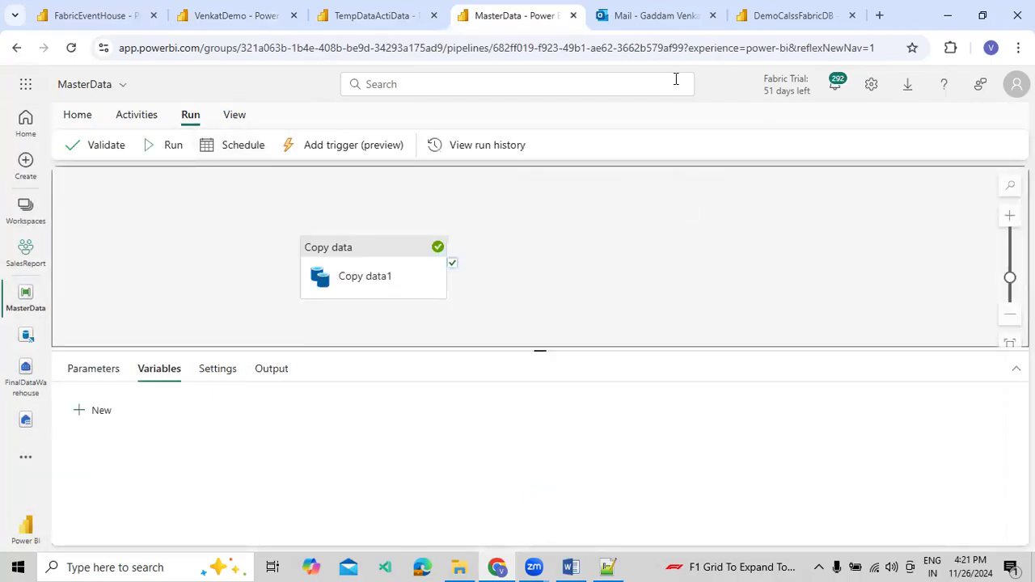
click(666, 31)
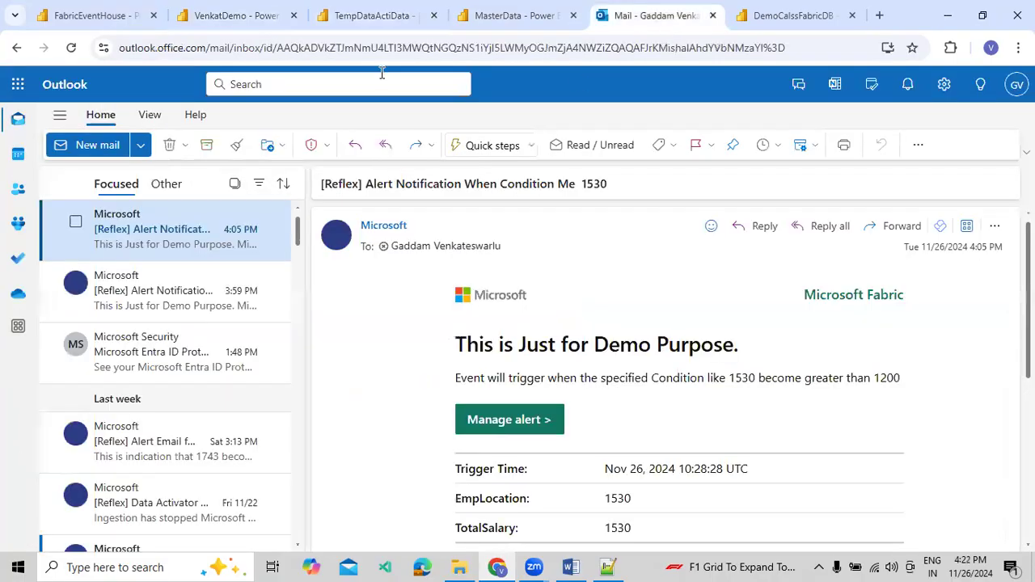
click(253, 18)
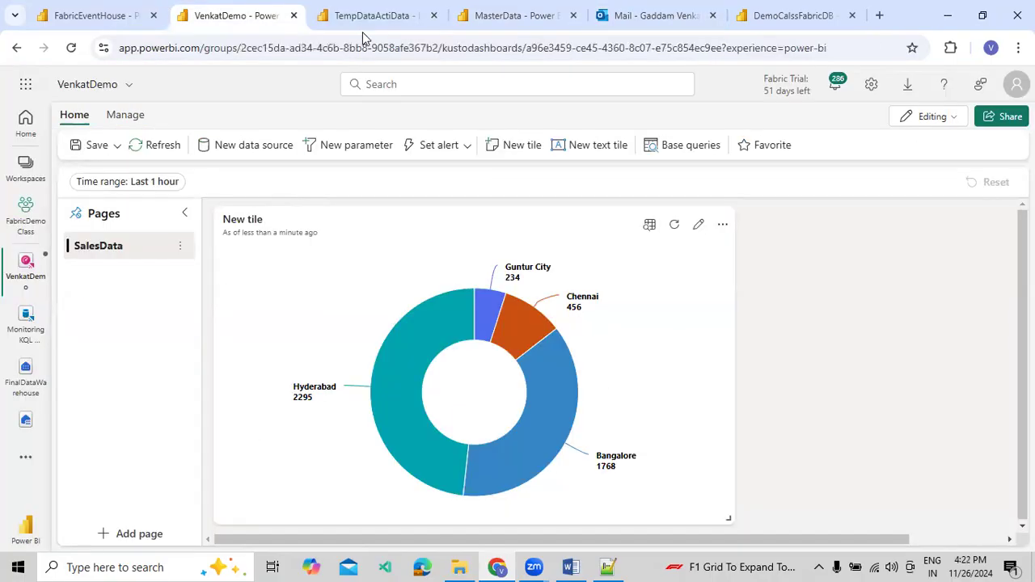
click(362, 28)
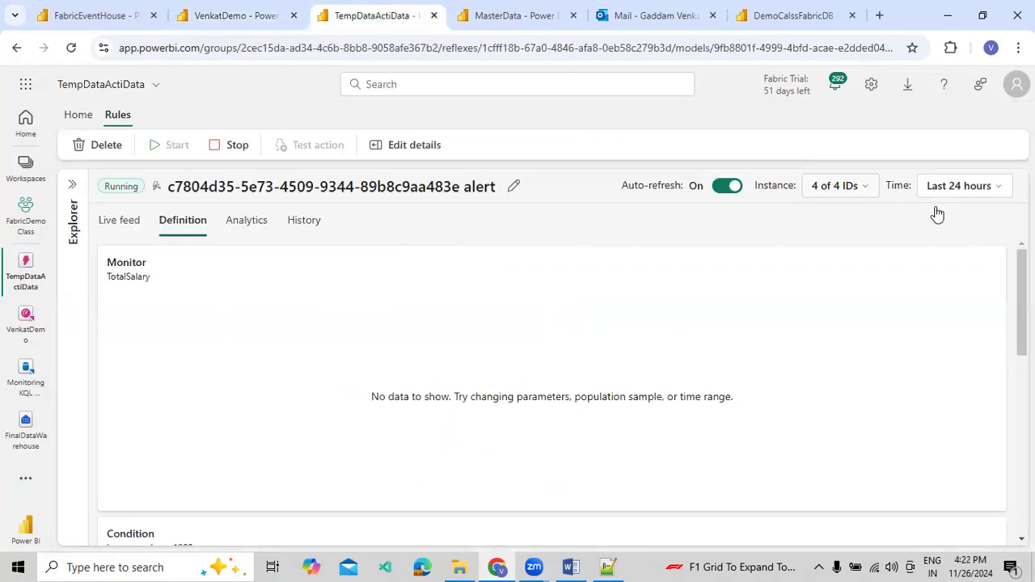
click(962, 187)
click(946, 267)
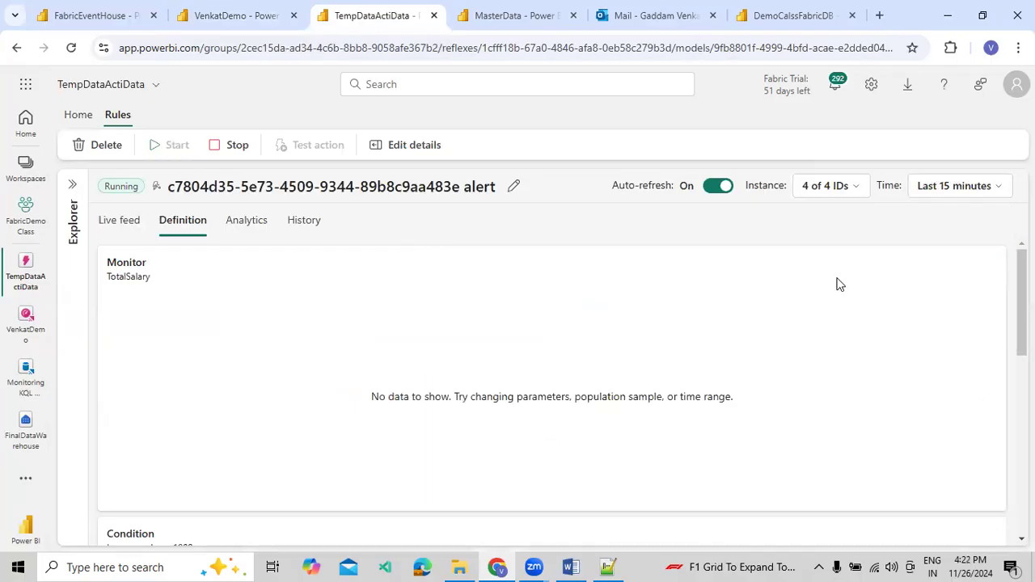
Examine the alert rule's analytics for projected activations by EmpLocation
click(326, 235)
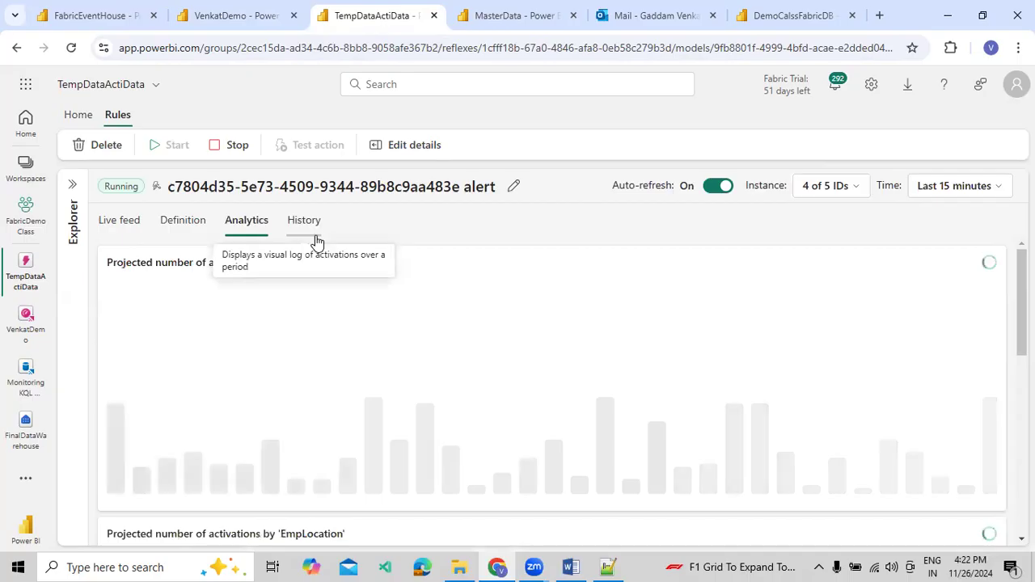
mouse_move(962, 411)
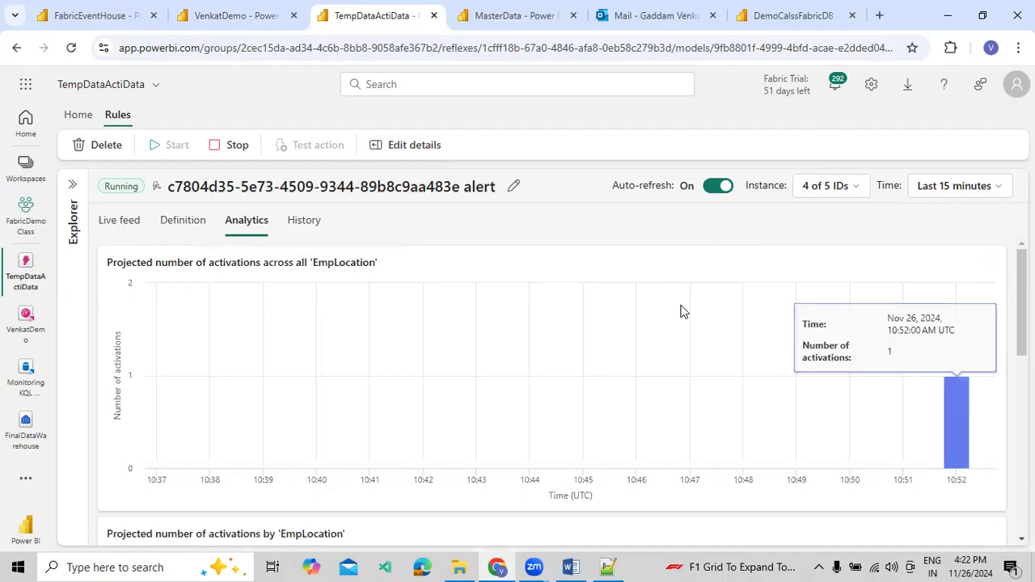
scroll(682, 311, down, 4)
scroll(647, 314, down, 3)
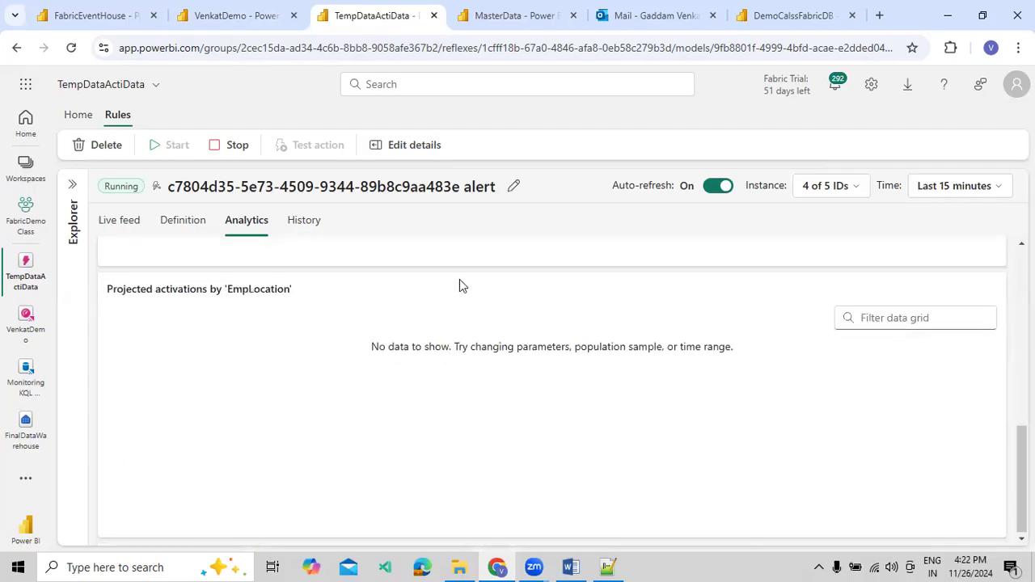
scroll(460, 280, up, 10)
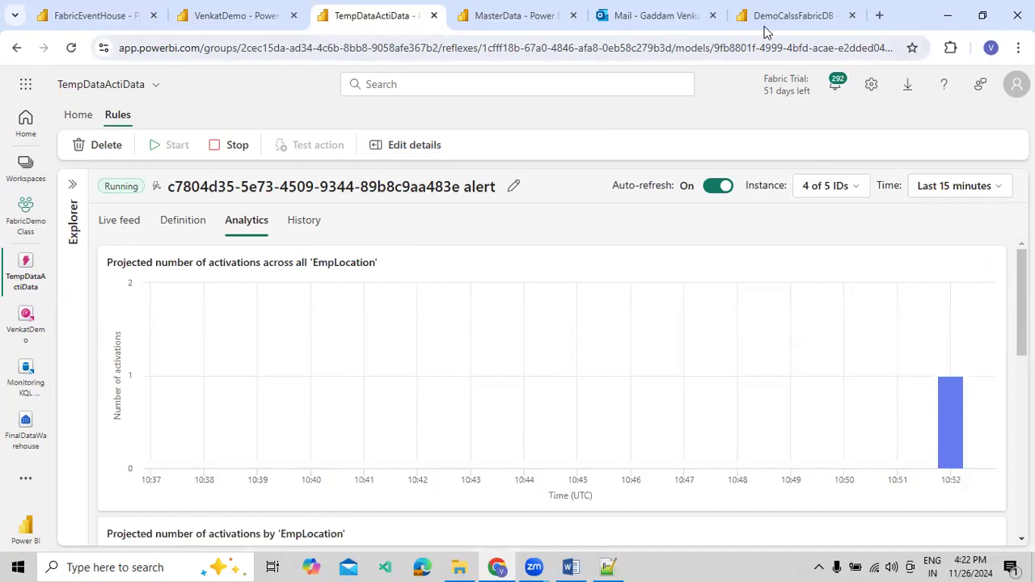
Close the Outlook mailbox page and rerun the dbo.DemoActivatorData query in the DemoCalssFabricDB database
click(688, 17)
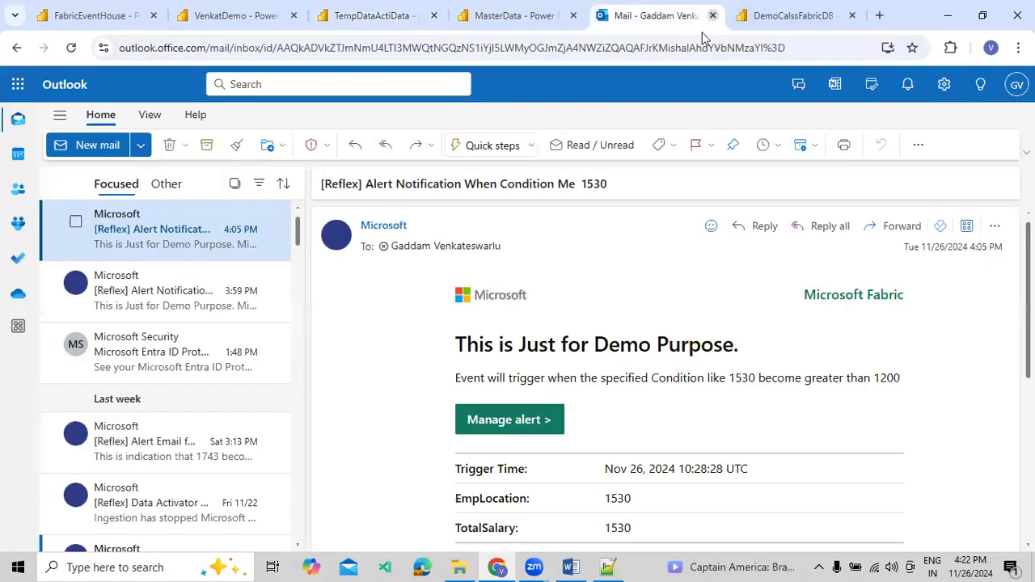
click(713, 16)
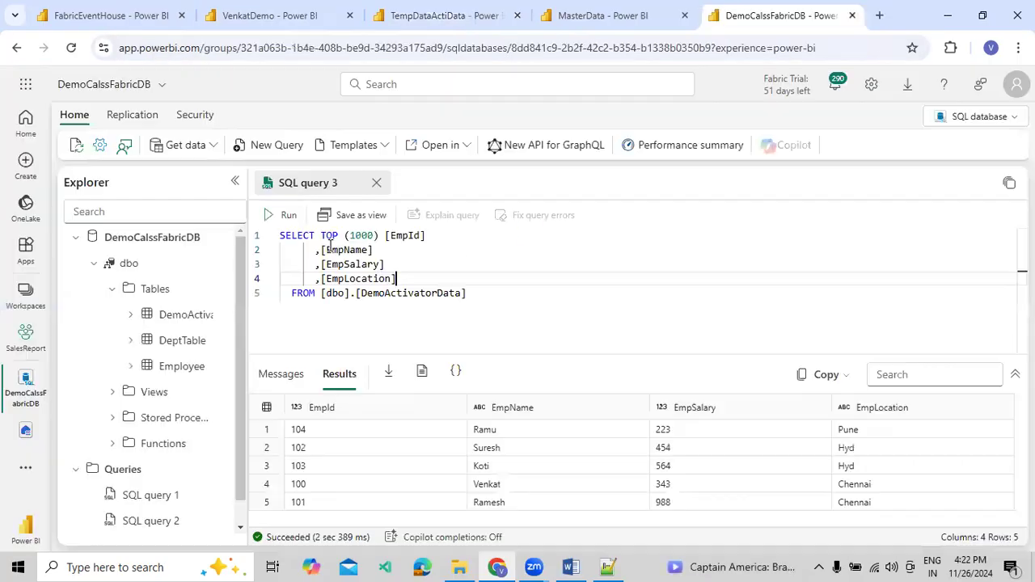
click(286, 217)
click(699, 289)
Examine the alert rule's analytics, activation history and live feed for activations by EmpLocation
click(457, 17)
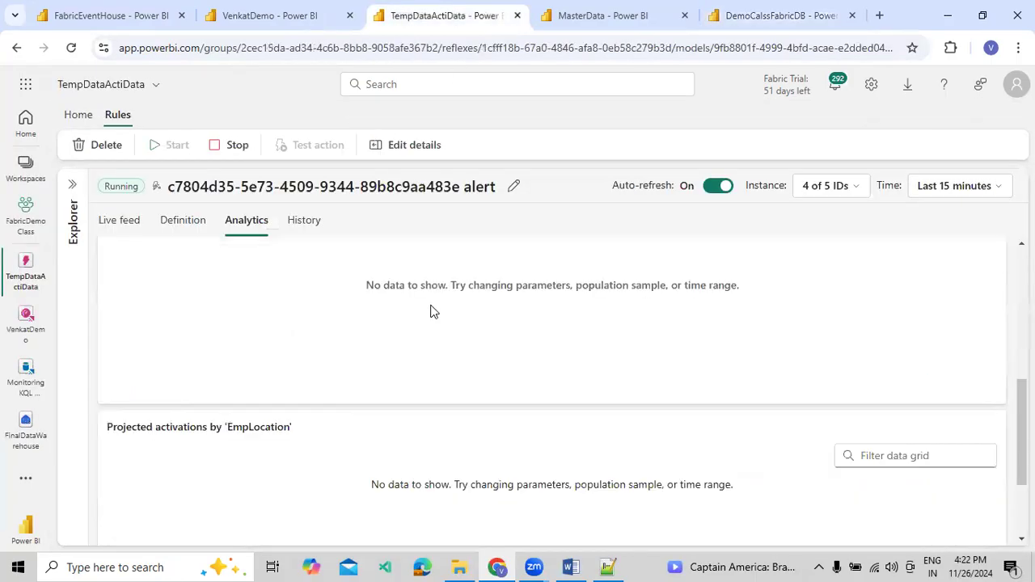
scroll(430, 312, down, 2)
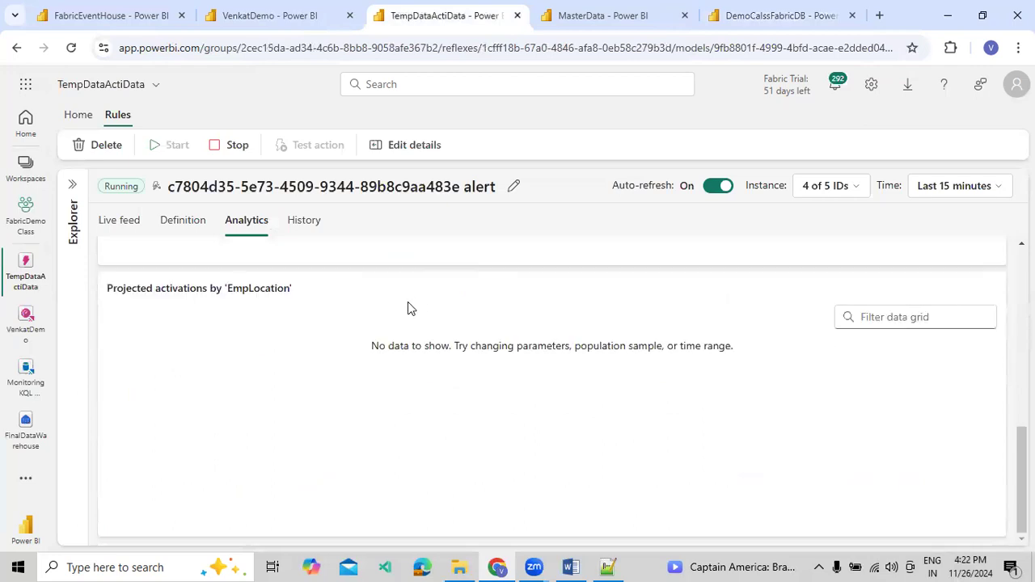
scroll(408, 302, up, 5)
click(322, 232)
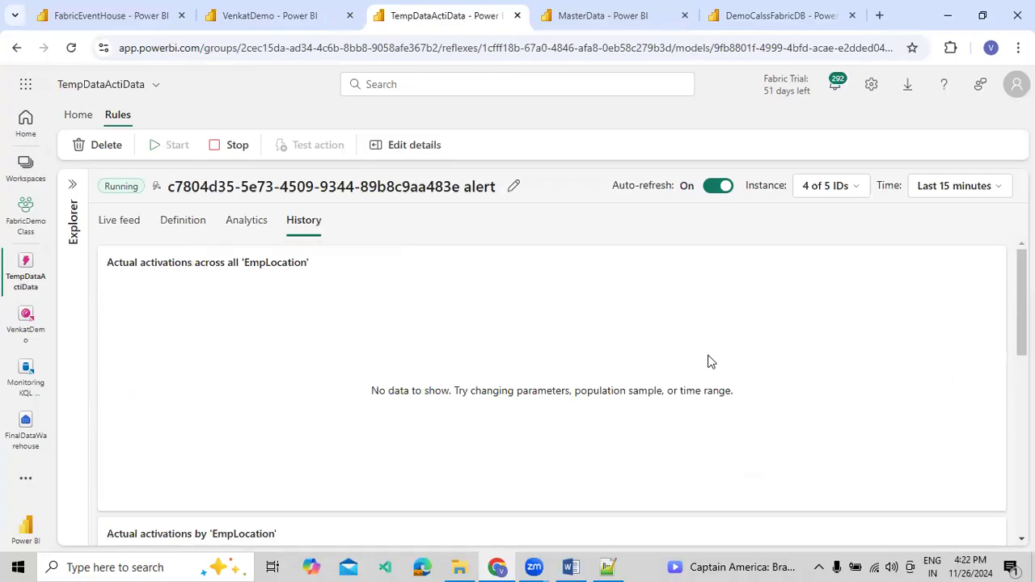
scroll(689, 362, down, 10)
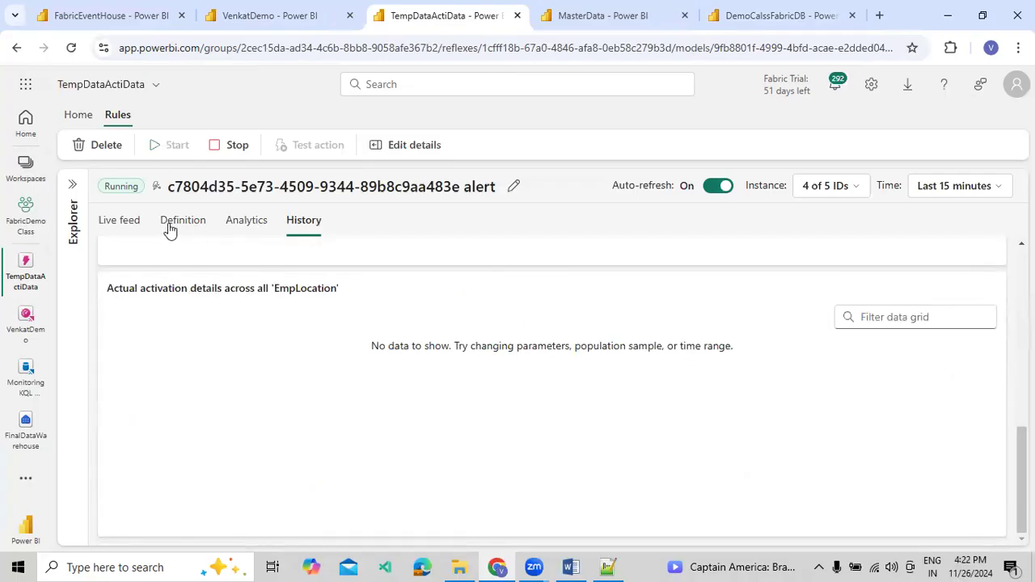
click(134, 226)
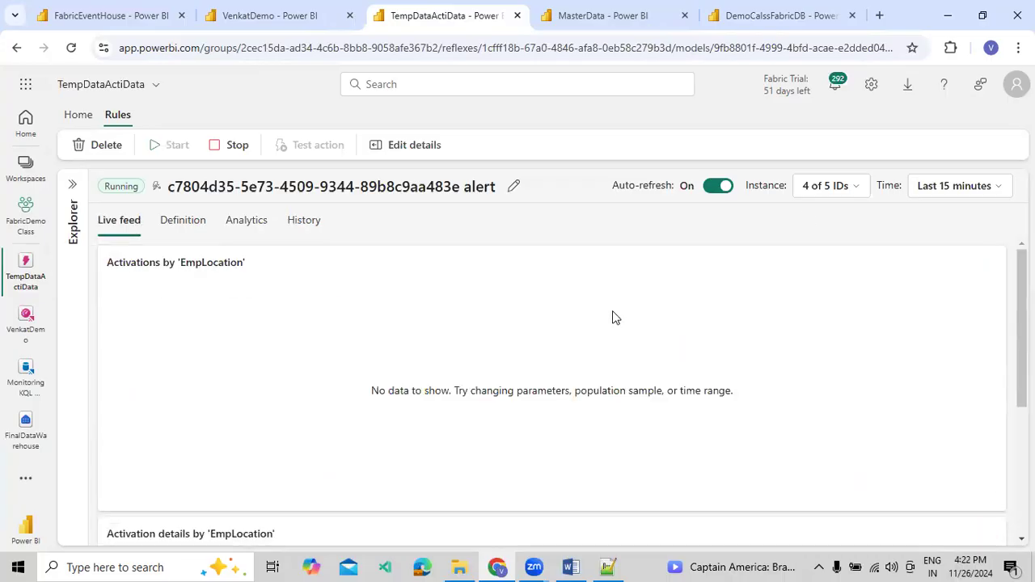
scroll(753, 348, down, 3)
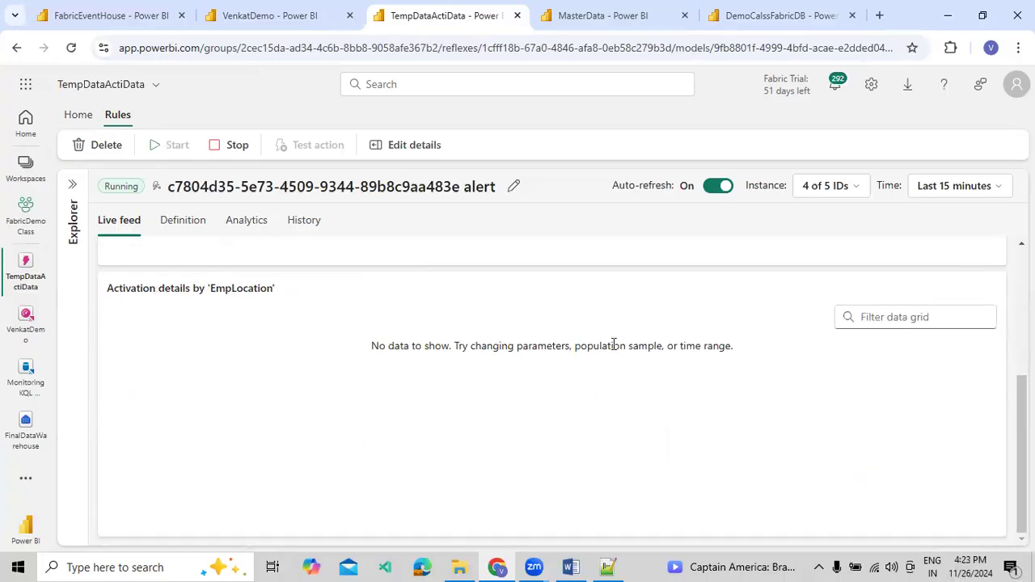
scroll(449, 224, up, 3)
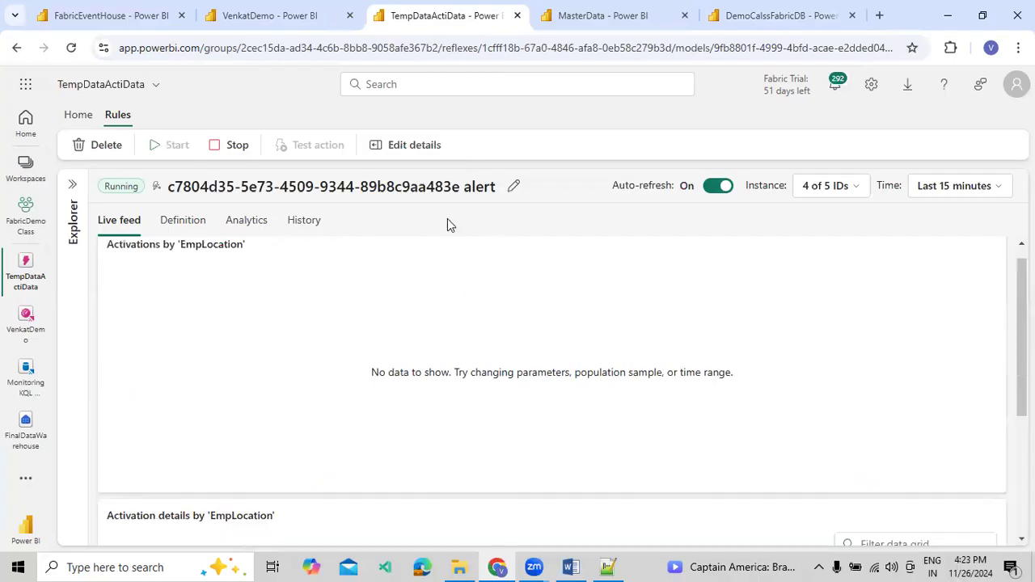
click(310, 224)
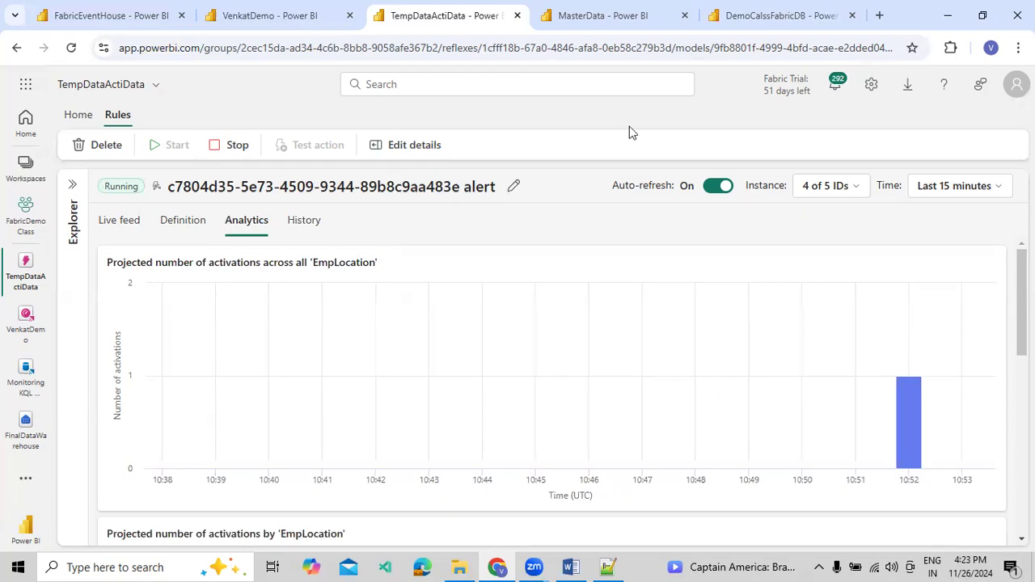
Rerun the dbo.DemoActivatorData query, and recheck the VenkatDemo dashboard and the alert rule's analytics
click(764, 16)
click(288, 218)
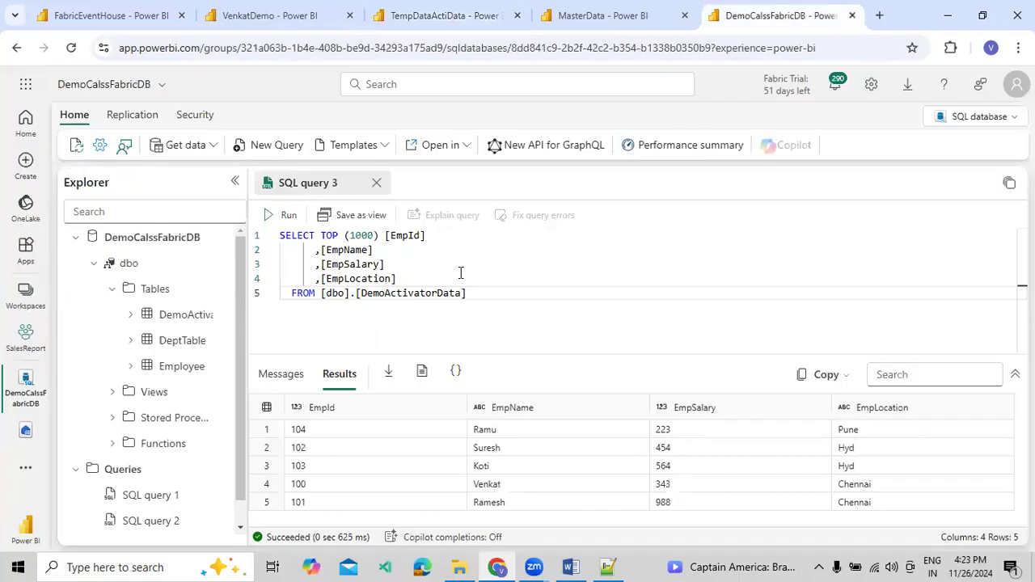
click(274, 16)
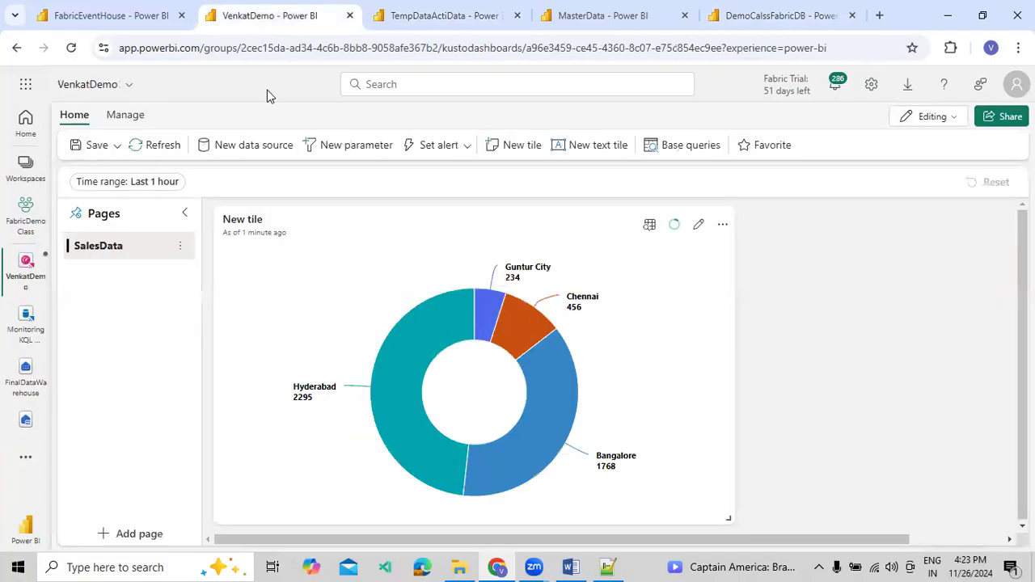
click(409, 27)
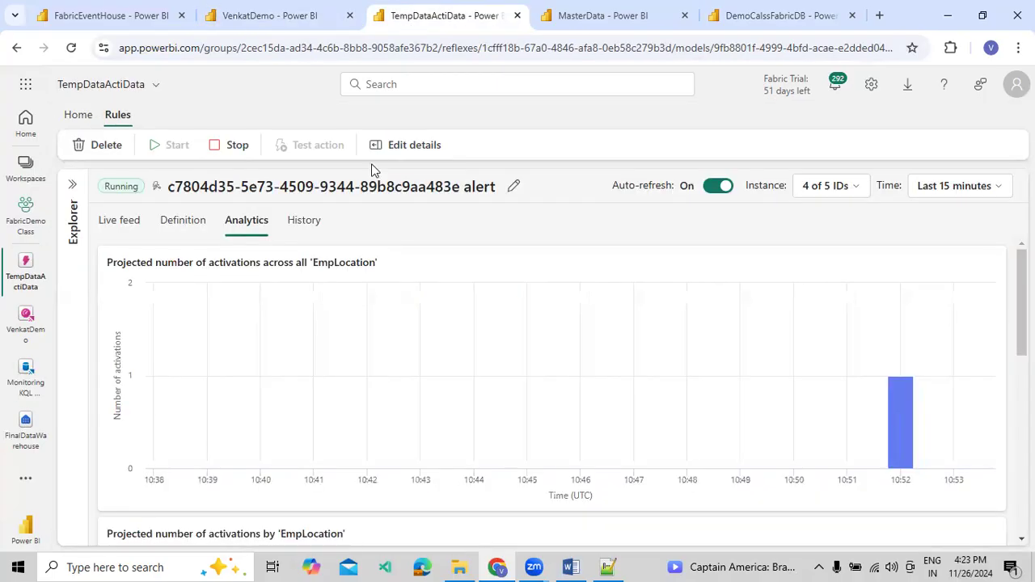
View the MasterData pipeline's run history and return to the pipeline's home commands
click(635, 16)
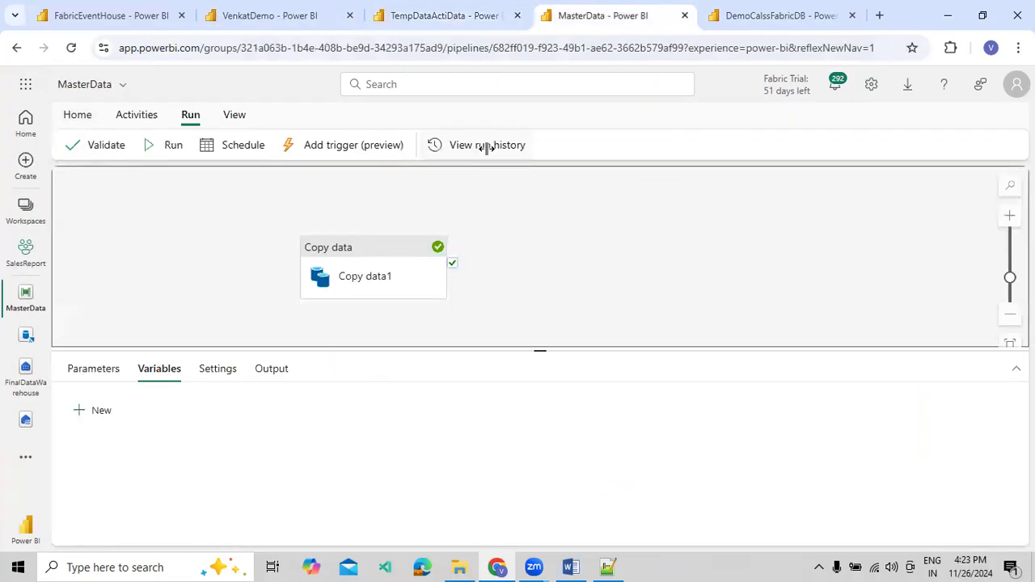
click(487, 146)
click(1008, 130)
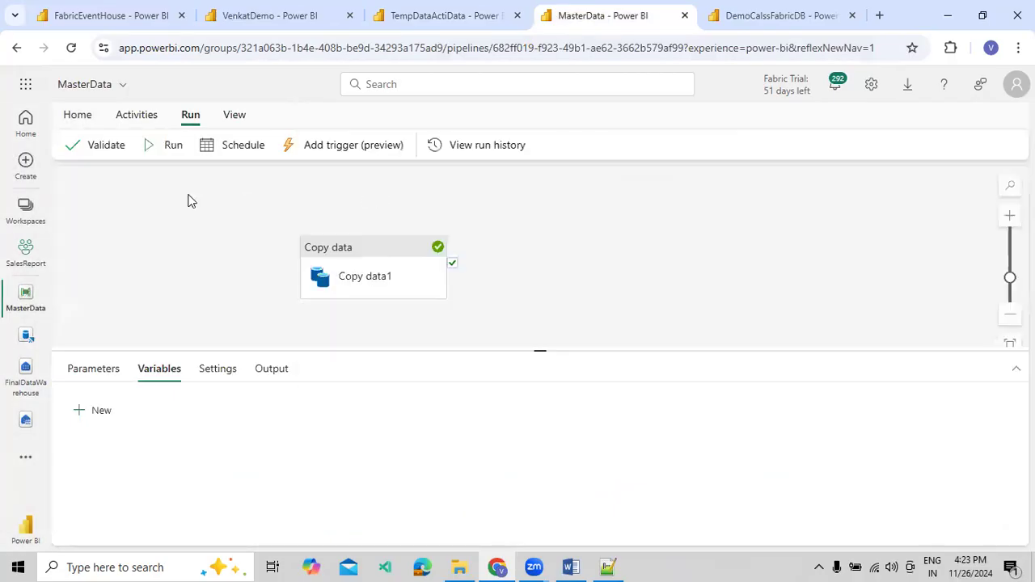
click(81, 119)
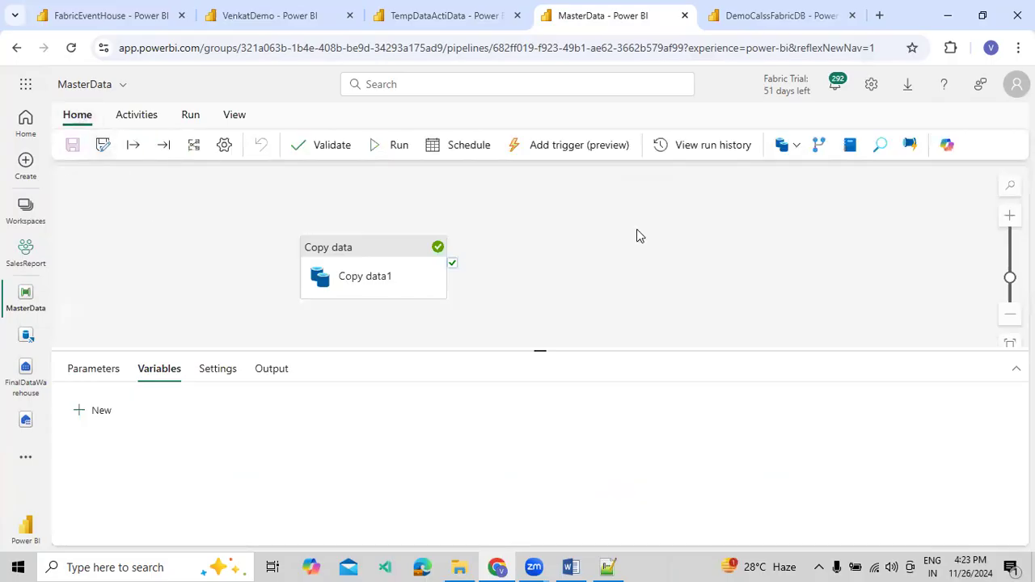
Query the top 1000 rows of dbo.DemoActivatorData again, running the full selected statement to check for newly copied rows
click(751, 21)
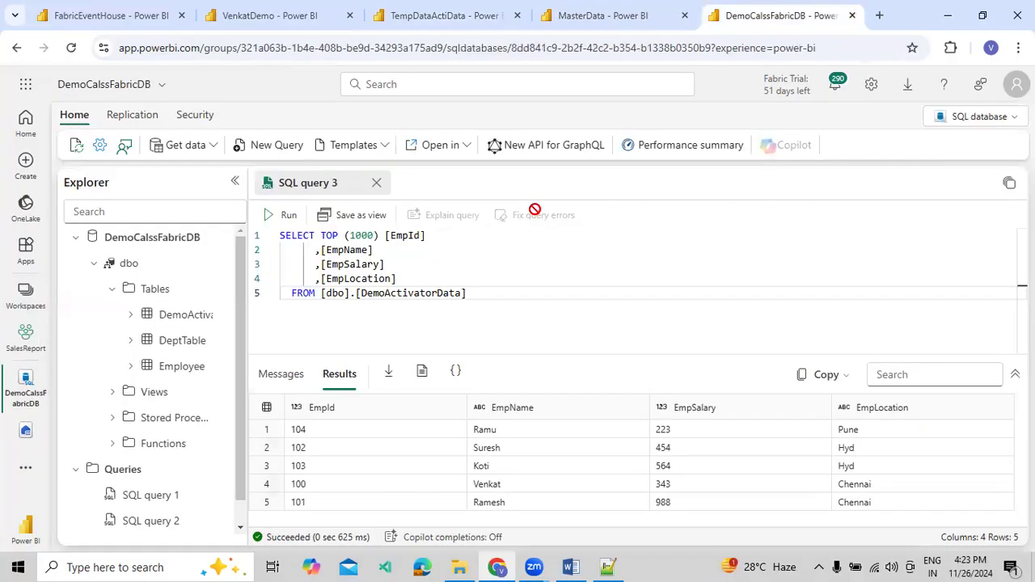
click(276, 220)
click(283, 216)
drag(468, 293, 271, 249)
click(268, 215)
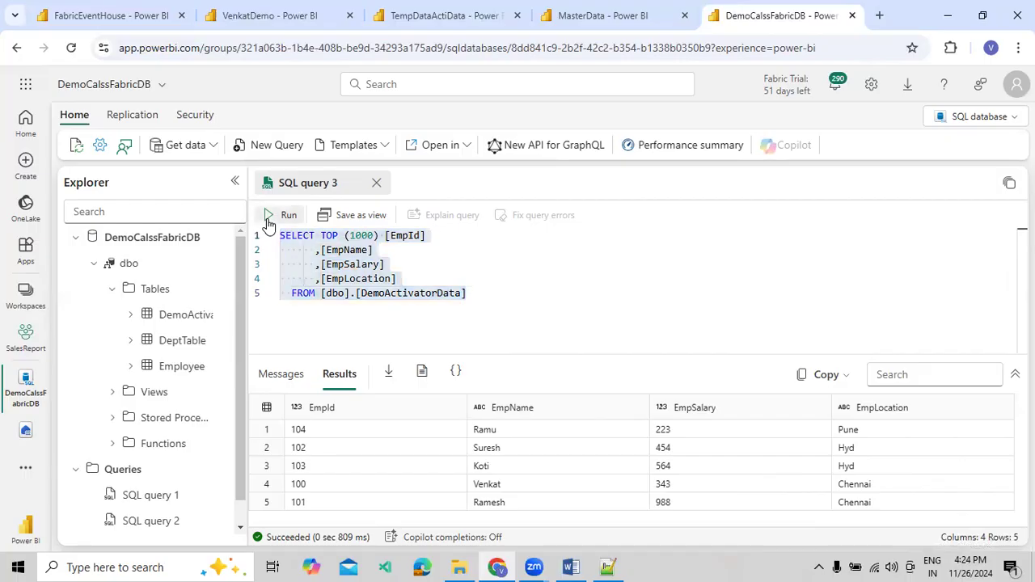
click(475, 277)
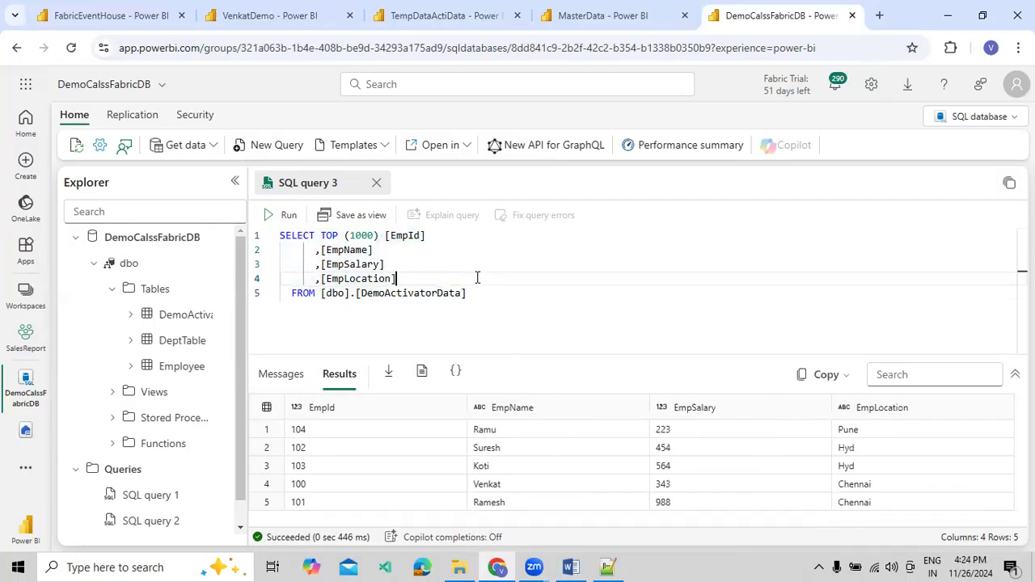
Compare the VenkatDemo dashboard totals with the alert rule's projected activations, and return to the DemoCalssFabricDB query
click(261, 19)
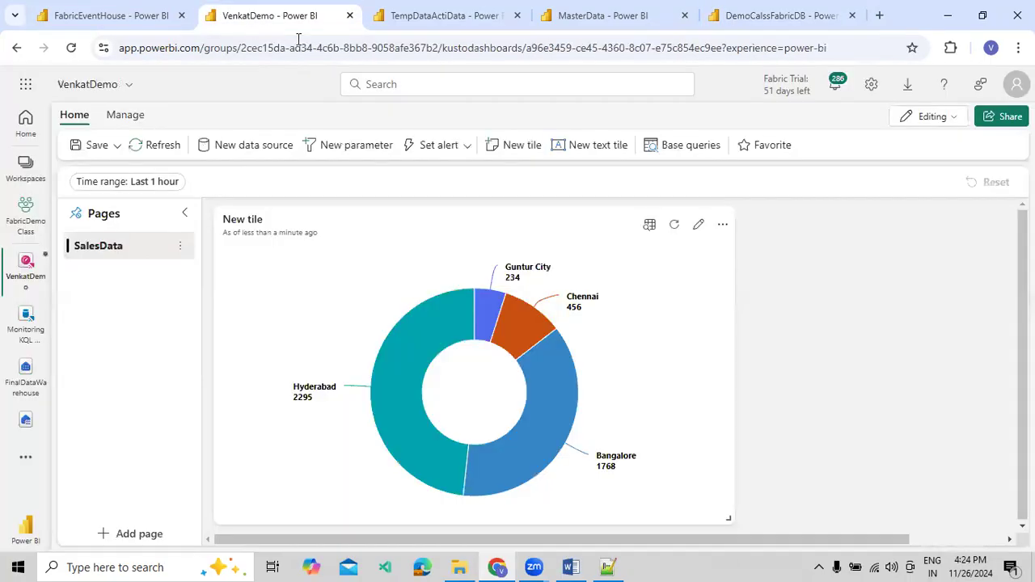
click(407, 39)
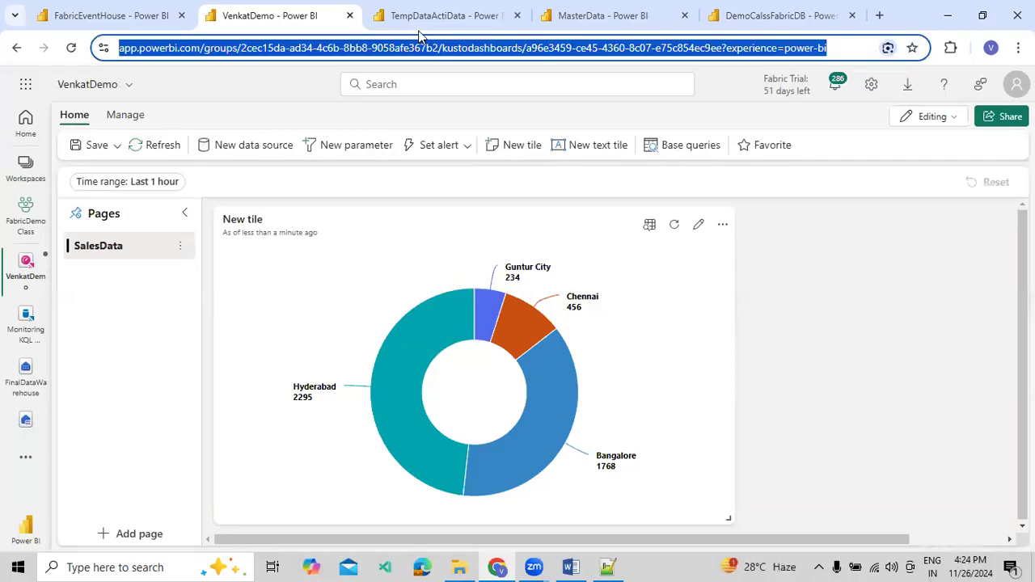
click(423, 23)
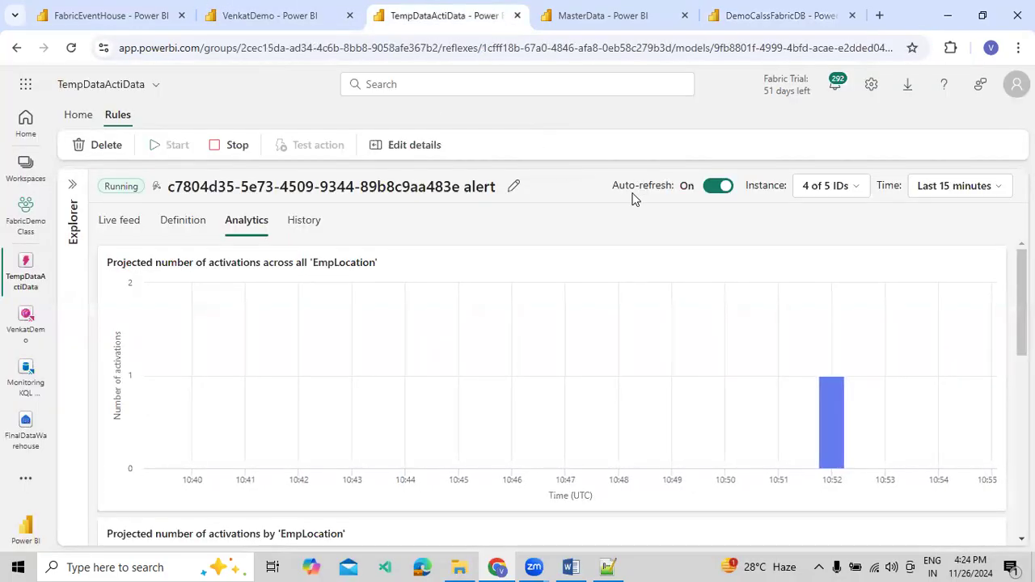
click(772, 15)
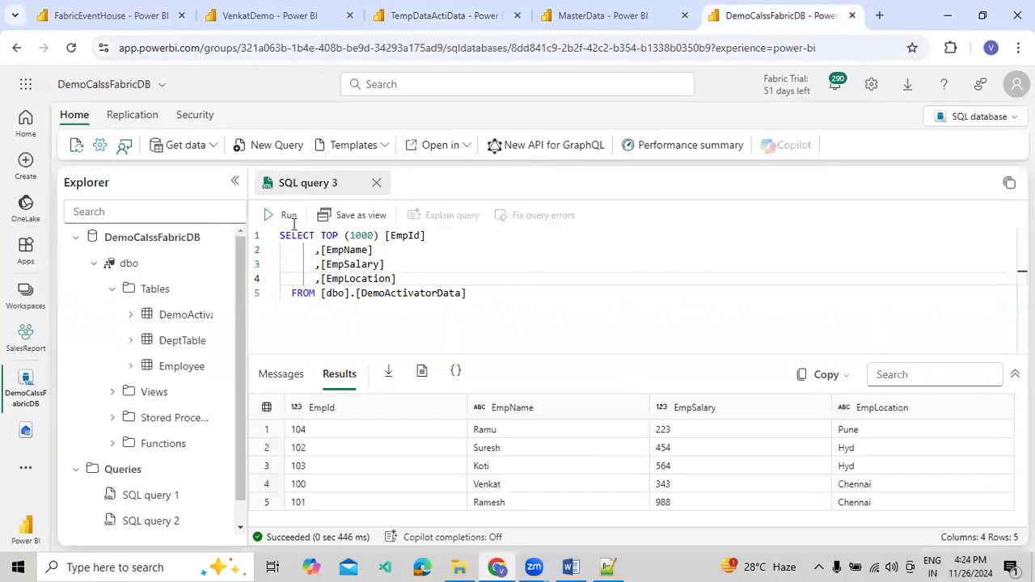
Delete the 1003 Hyderabad row from the inline Employee ingest command in the FabricEventHouse queryset
click(113, 15)
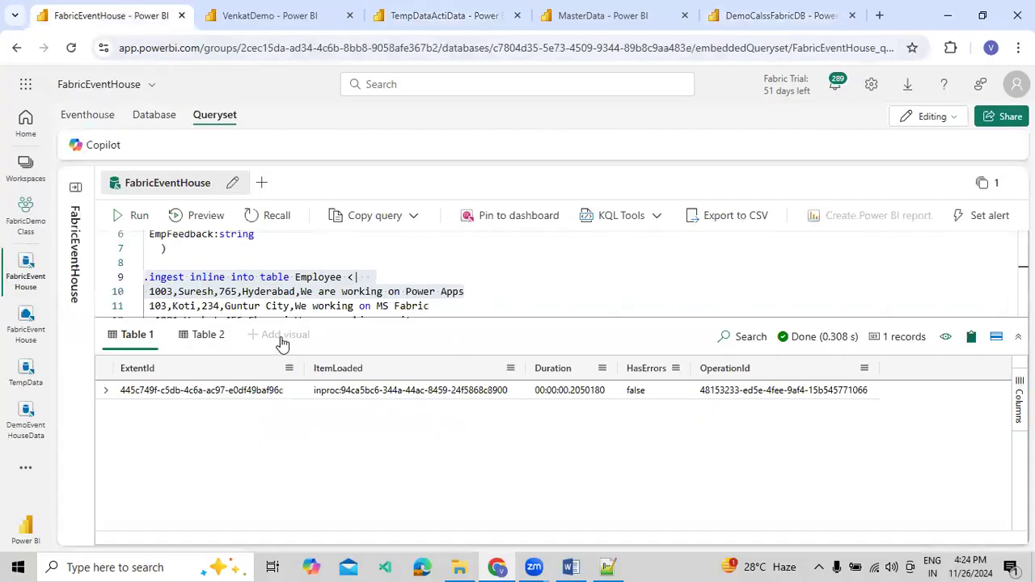
scroll(301, 306, down, 2)
click(295, 268)
drag(465, 253, 136, 255)
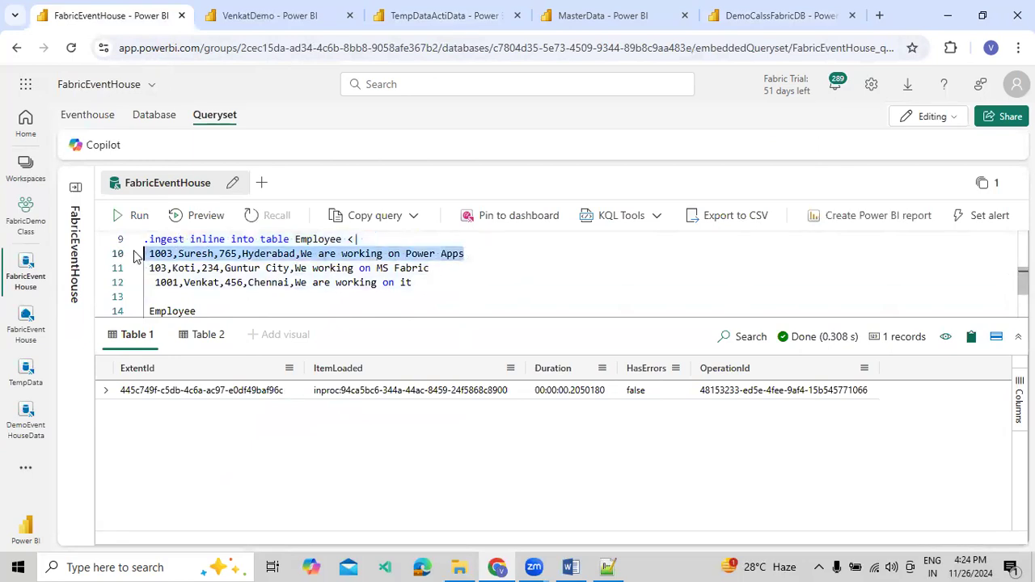
key(BackSpace)
key(BackSpace)
Change the salary in the Guntur City row of the inline Employee ingest command to 2134, and run the command with that row
click(208, 253)
text(1)
drag(447, 254, 144, 251)
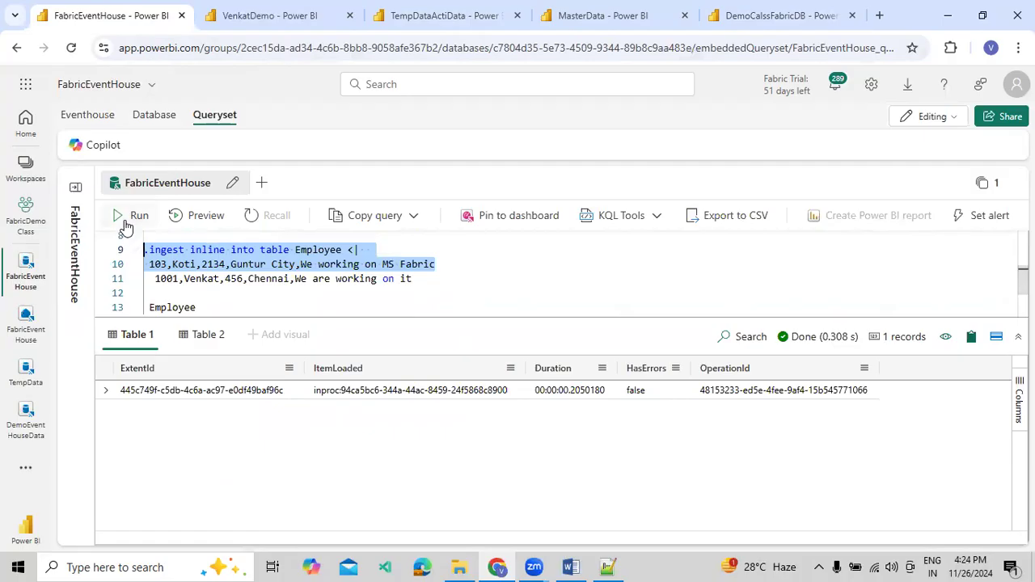
click(125, 226)
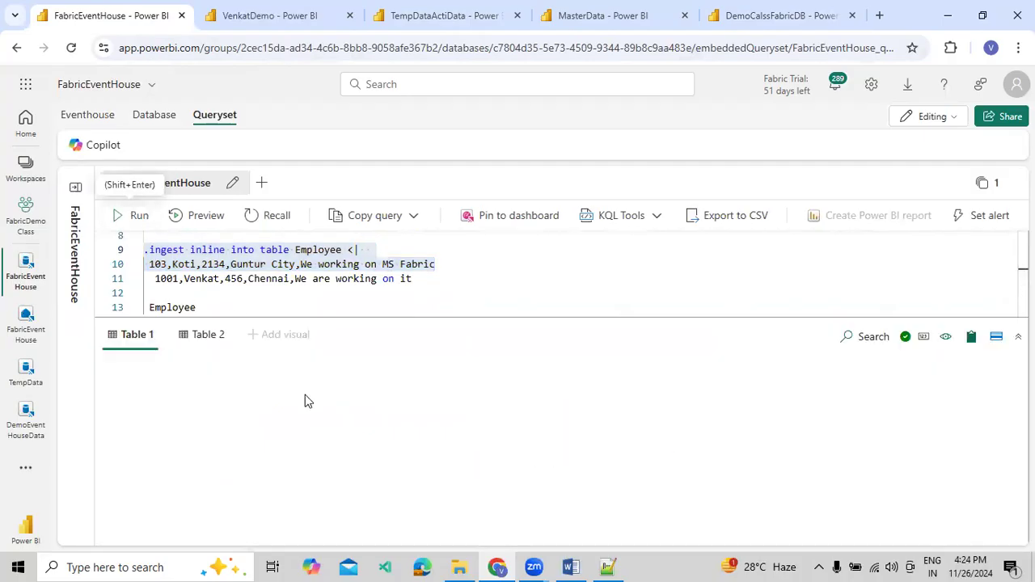
Check the VenkatDemo dashboard's salary totals, and rerun the dbo.DemoActivatorData query in DemoCalssFabricDB to look for newly copied rows
click(242, 16)
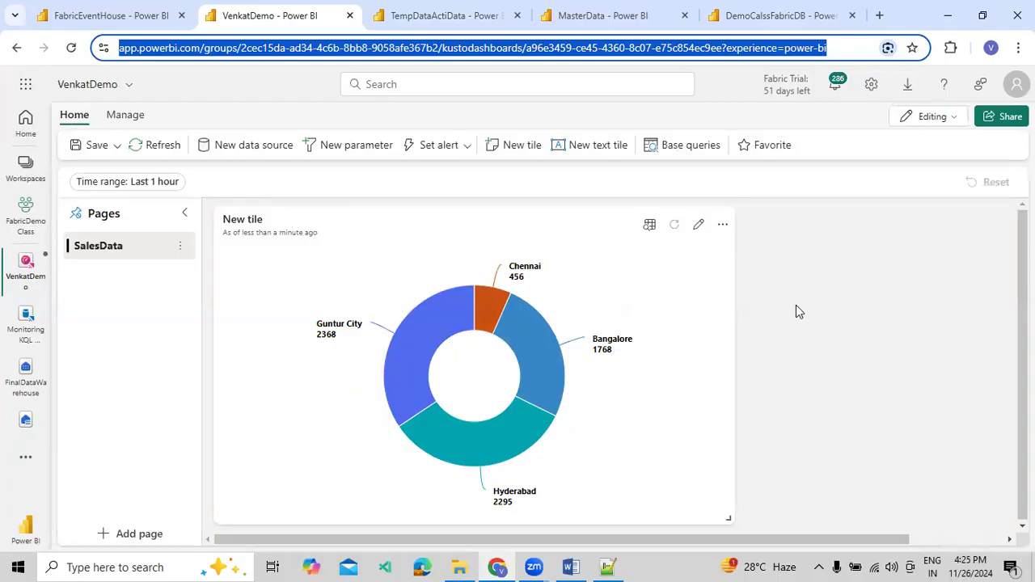
click(731, 24)
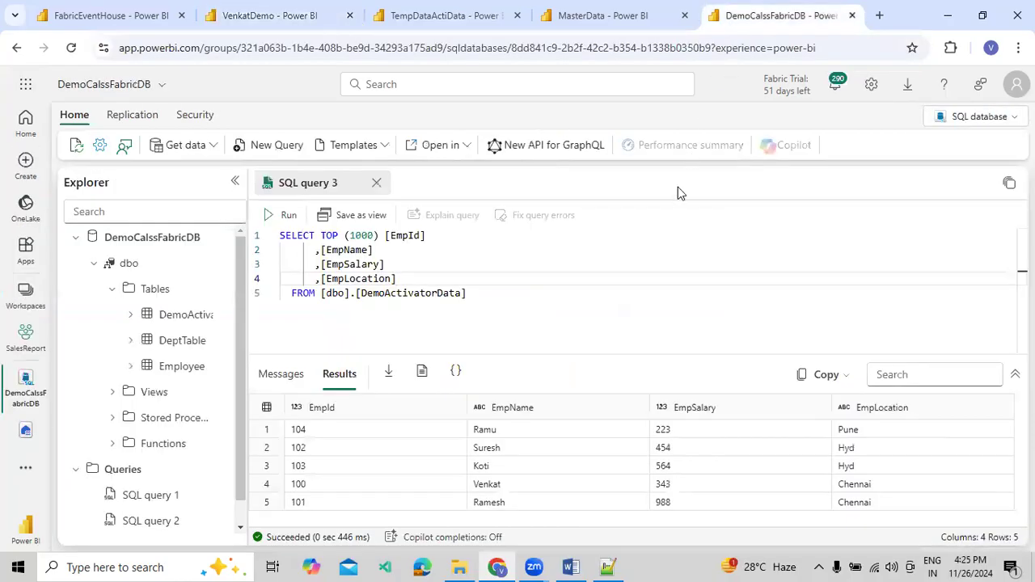
click(276, 216)
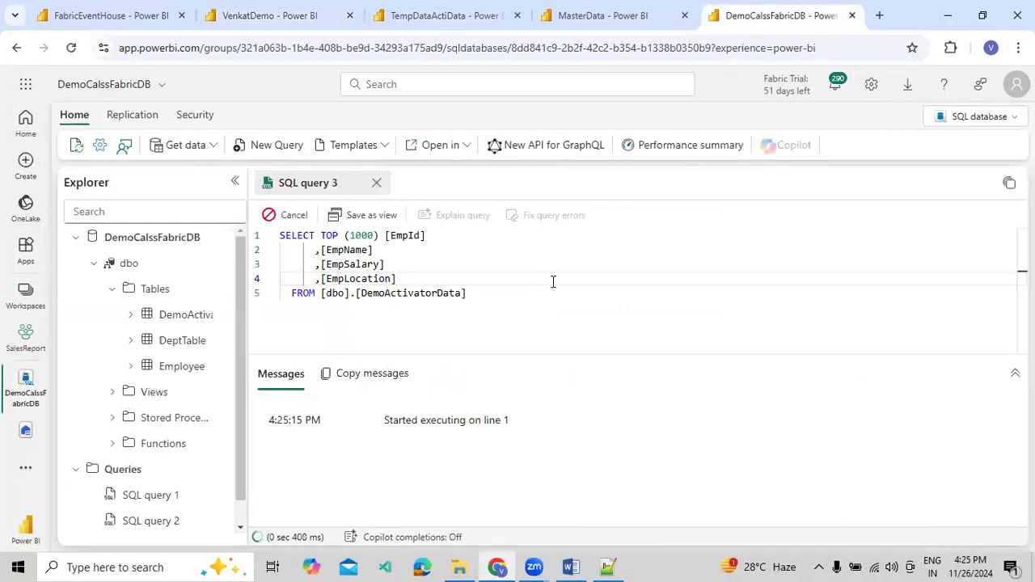
View the MasterData pipeline's recent run history and close it
click(647, 18)
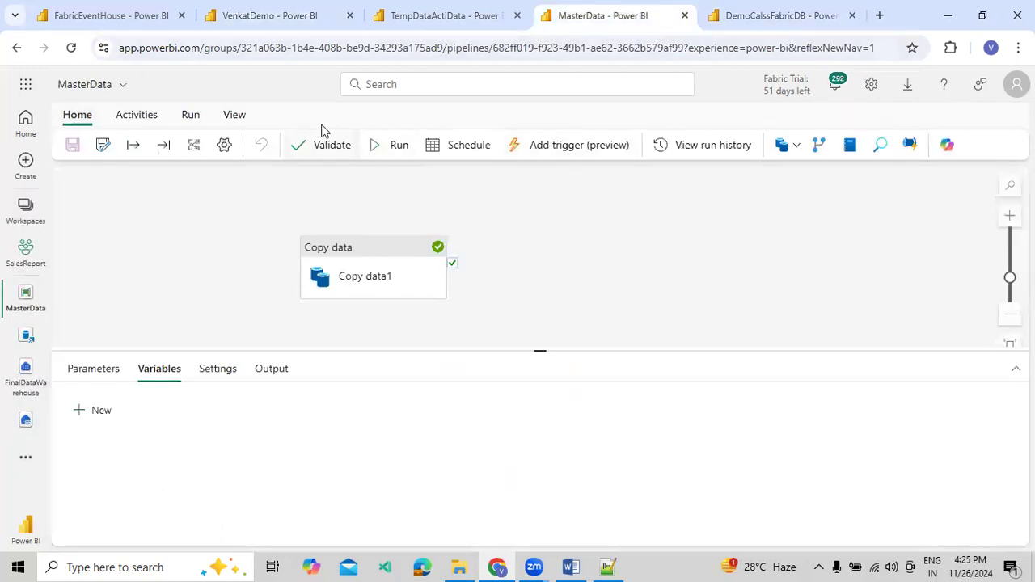
click(196, 115)
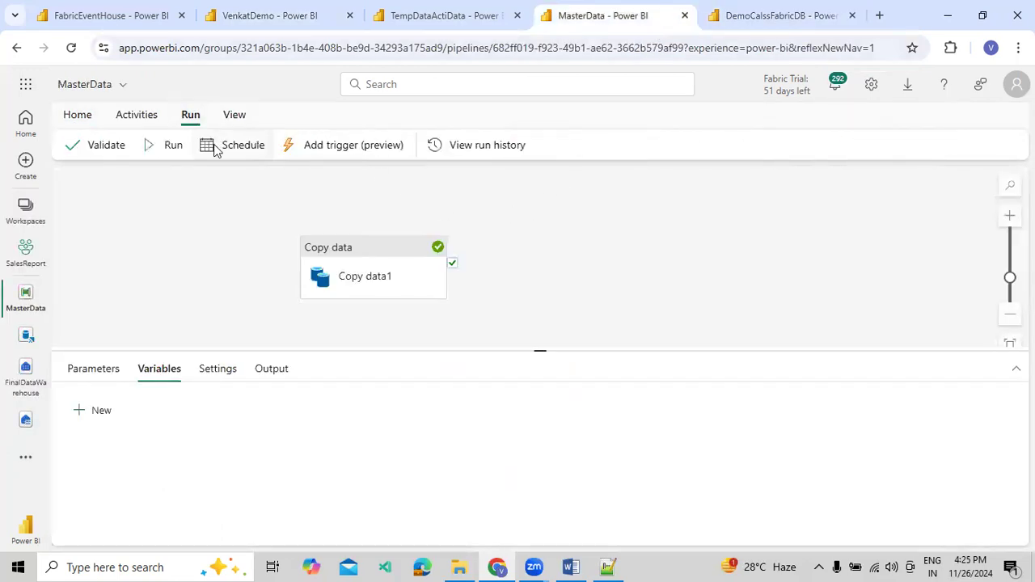
click(439, 146)
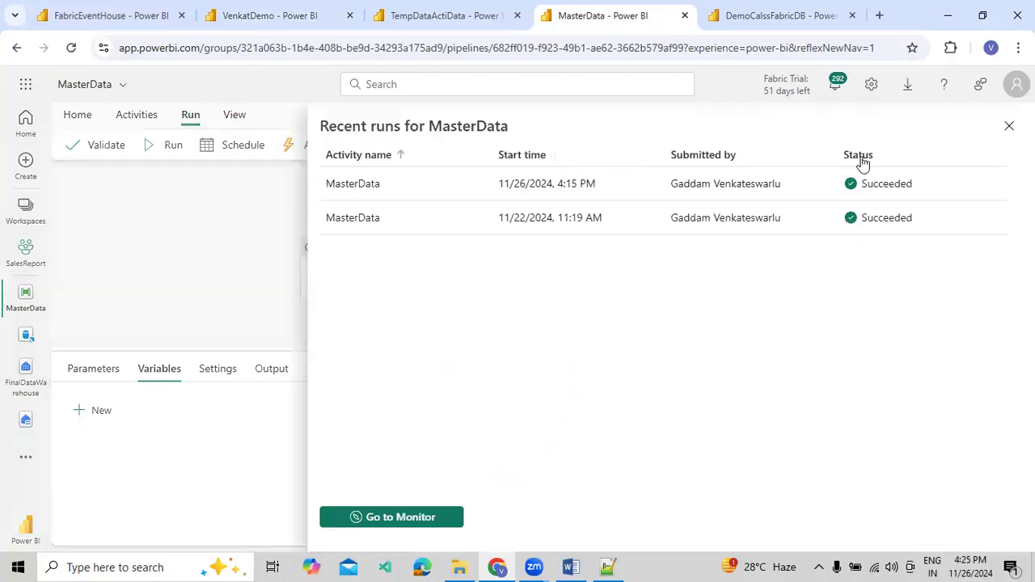
click(1009, 126)
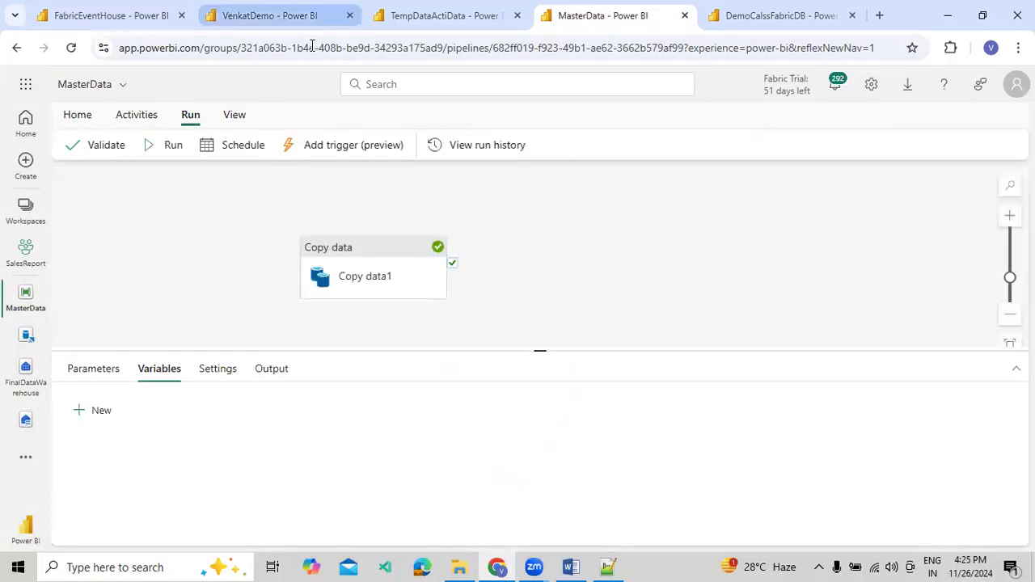
Revisit the VenkatDemo dashboard, and show the TempDataActiData alert rule's analytics for the last 5 minutes
click(275, 15)
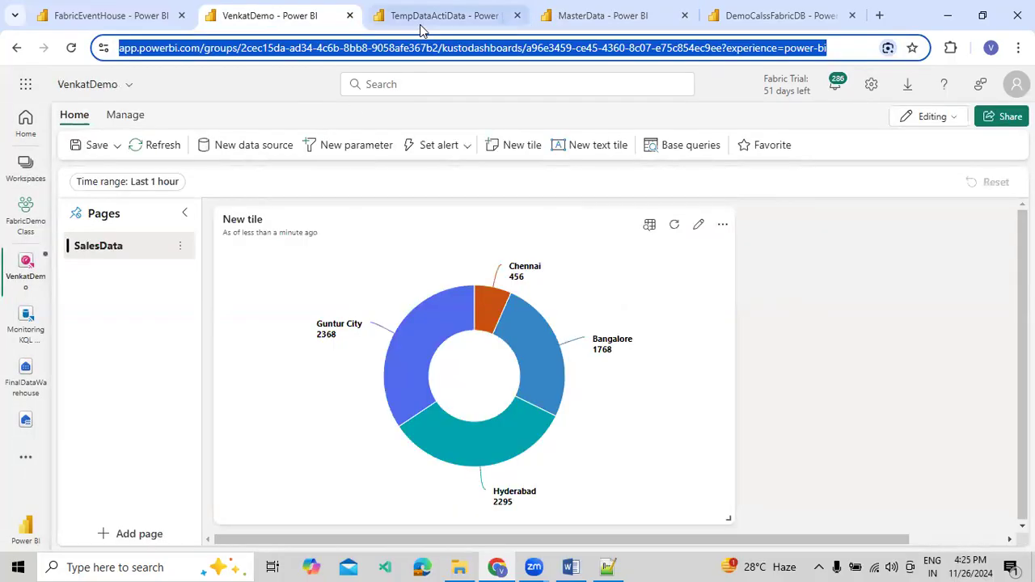
click(422, 19)
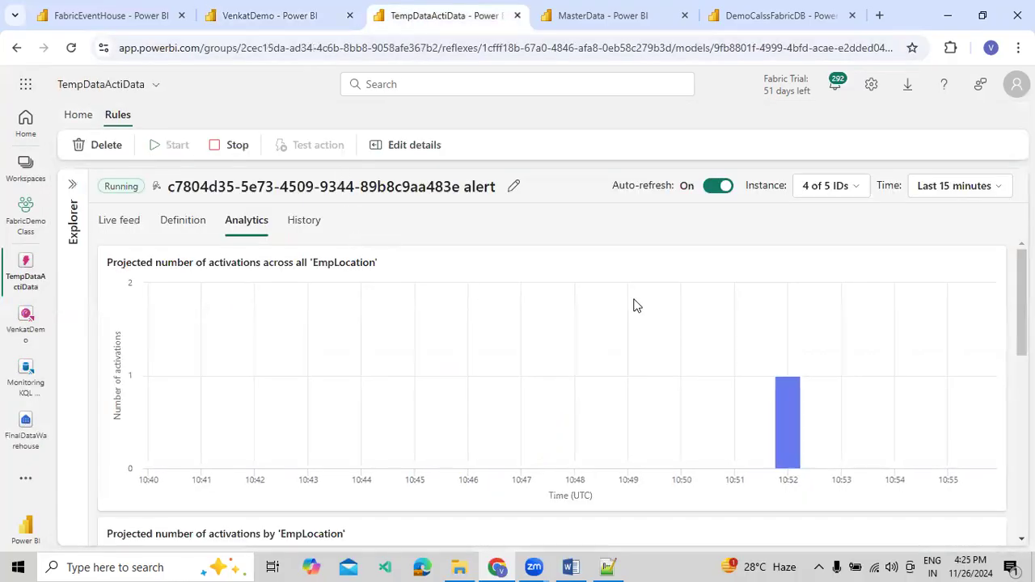
click(941, 209)
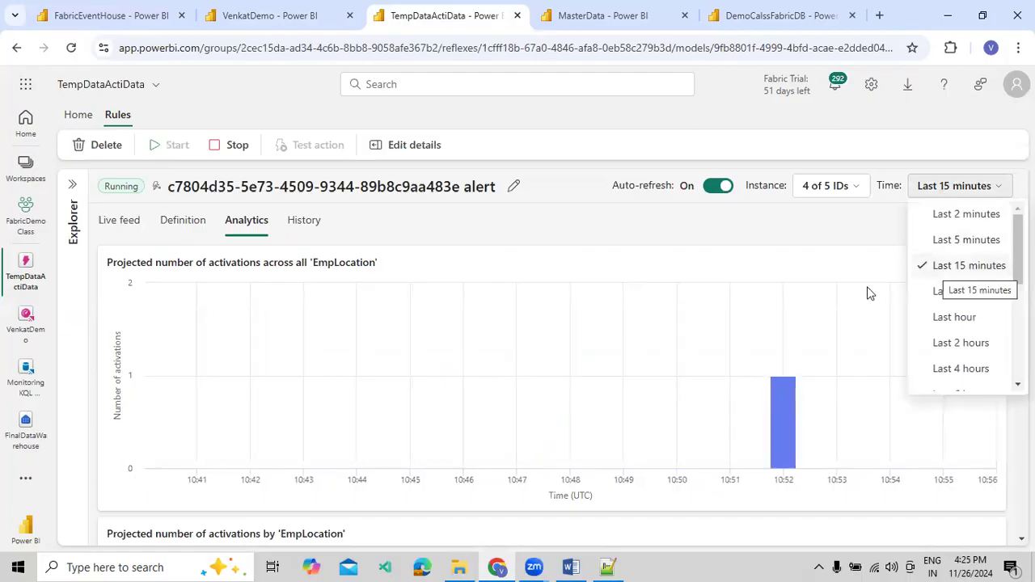
click(762, 267)
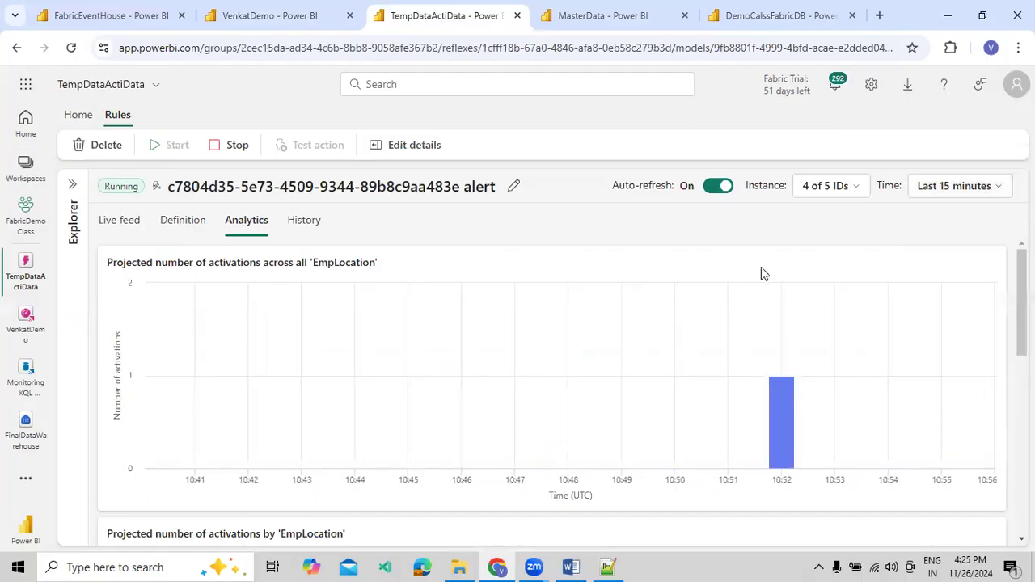
click(926, 190)
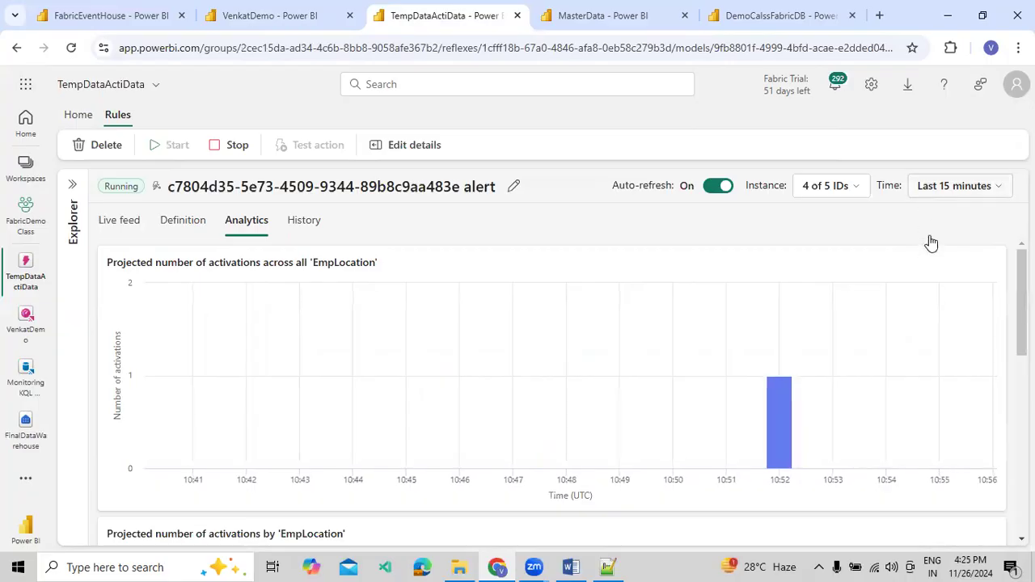
click(932, 241)
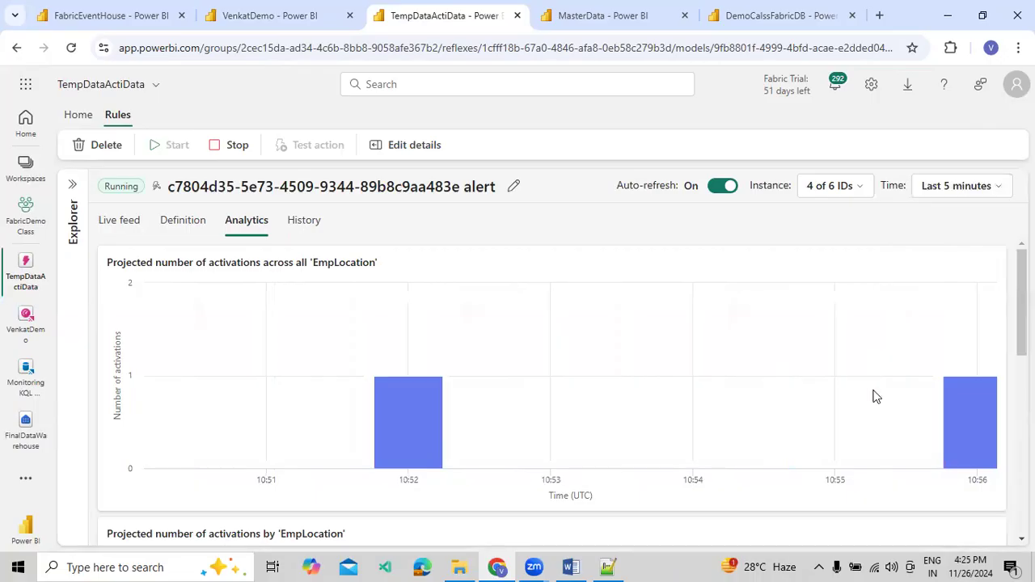
Examine the latest bar of projected activations and the EmpLocation breakdowns below it in the rule's analytics
mouse_move(963, 414)
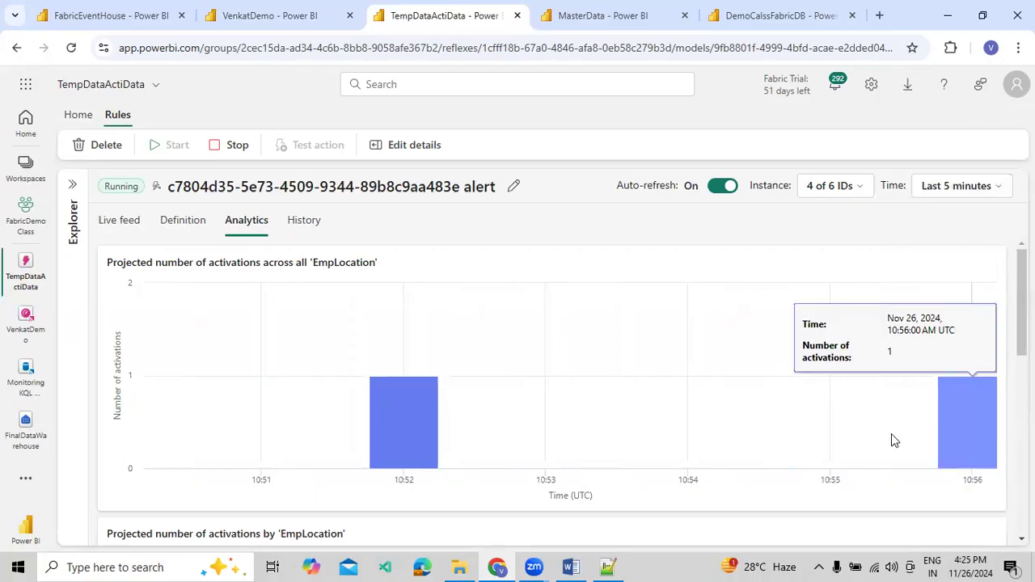
scroll(658, 365, down, 5)
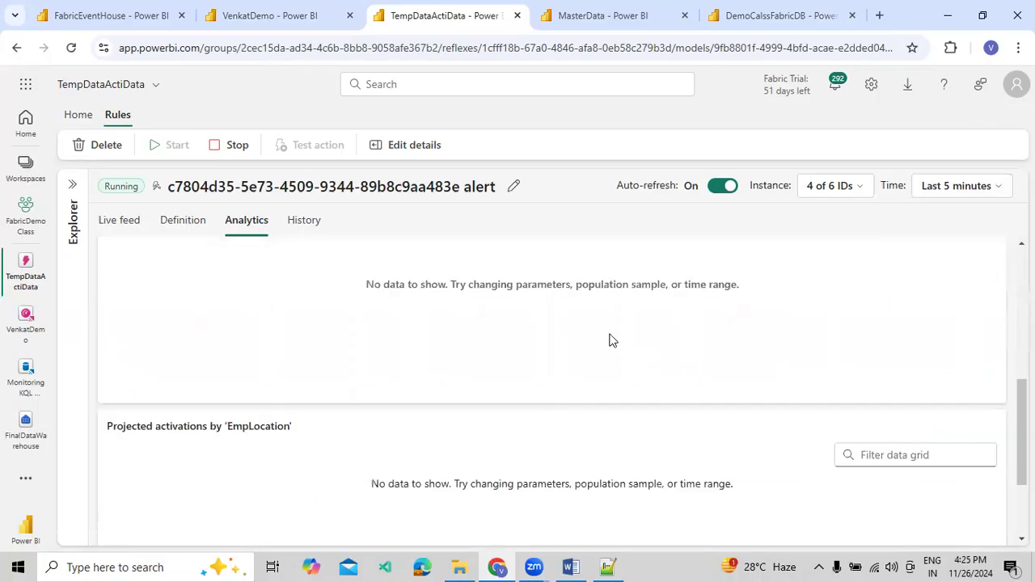
scroll(607, 332, down, 2)
scroll(668, 312, up, 5)
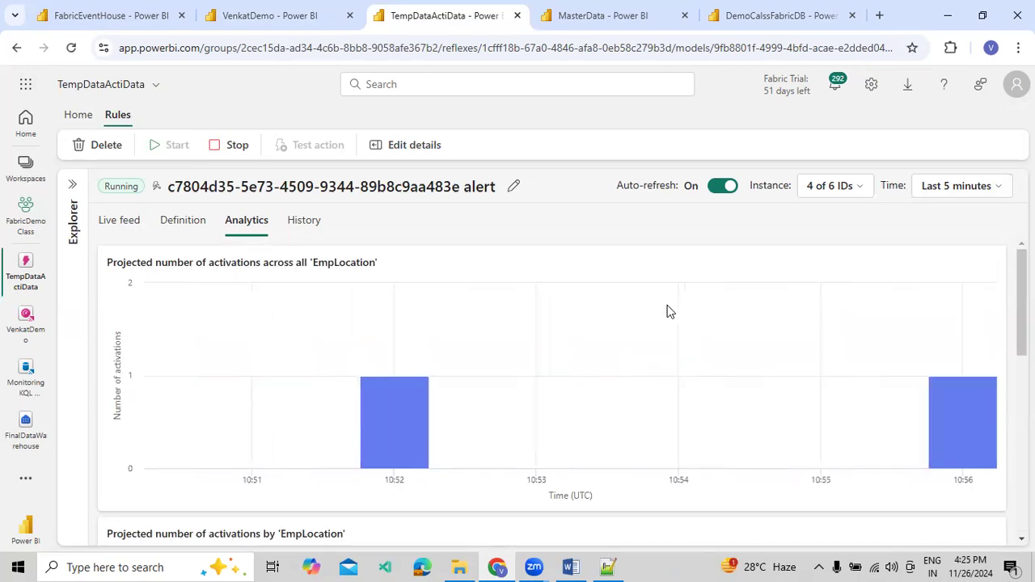
Set the rule's time range to Last 15 minutes and review its history of actual activations
click(943, 191)
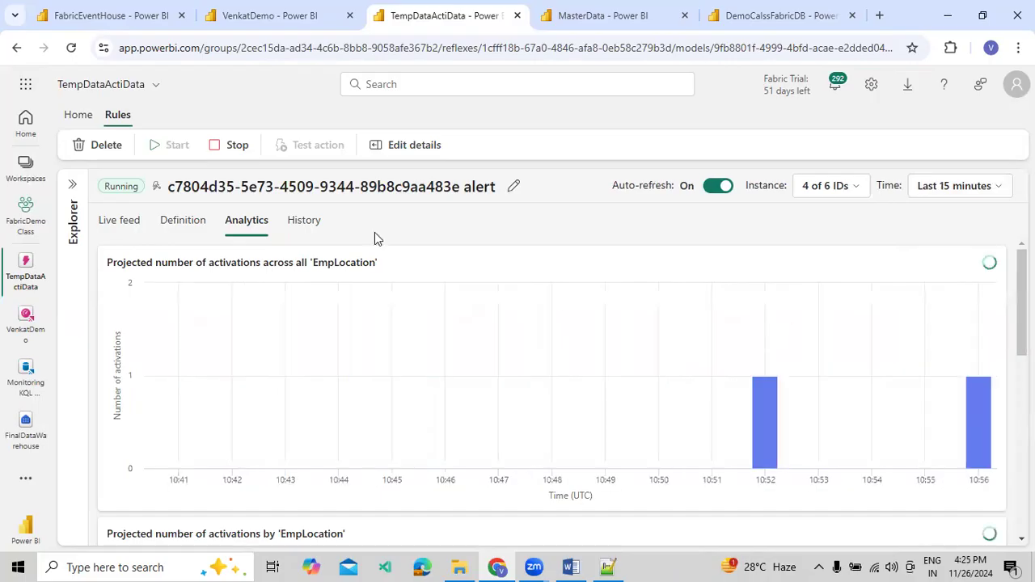
click(296, 226)
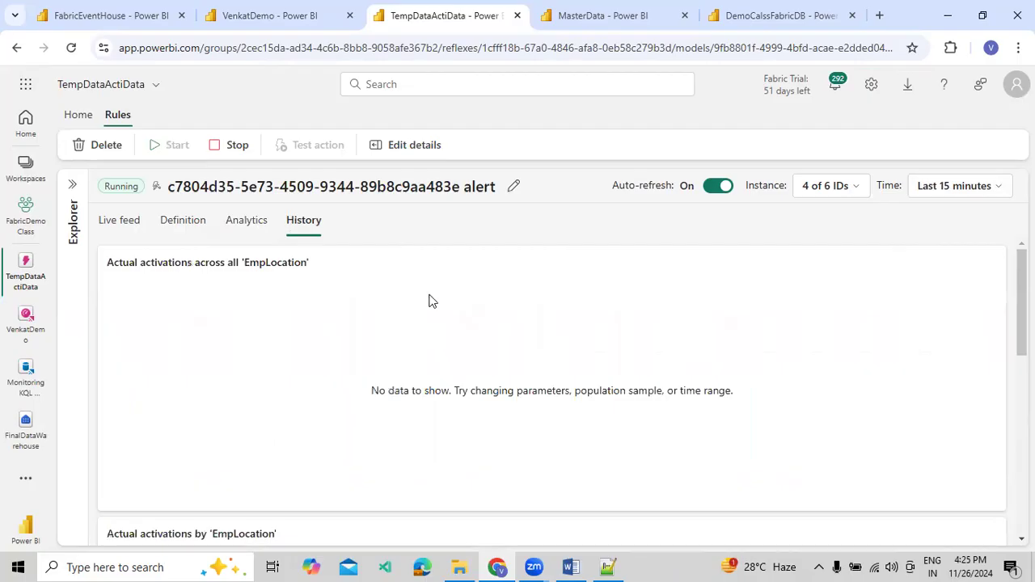
scroll(429, 301, down, 10)
scroll(429, 301, up, 10)
Run the dbo.DemoActivatorData query again and inspect the EmpLocation values in its results
click(749, 17)
click(265, 216)
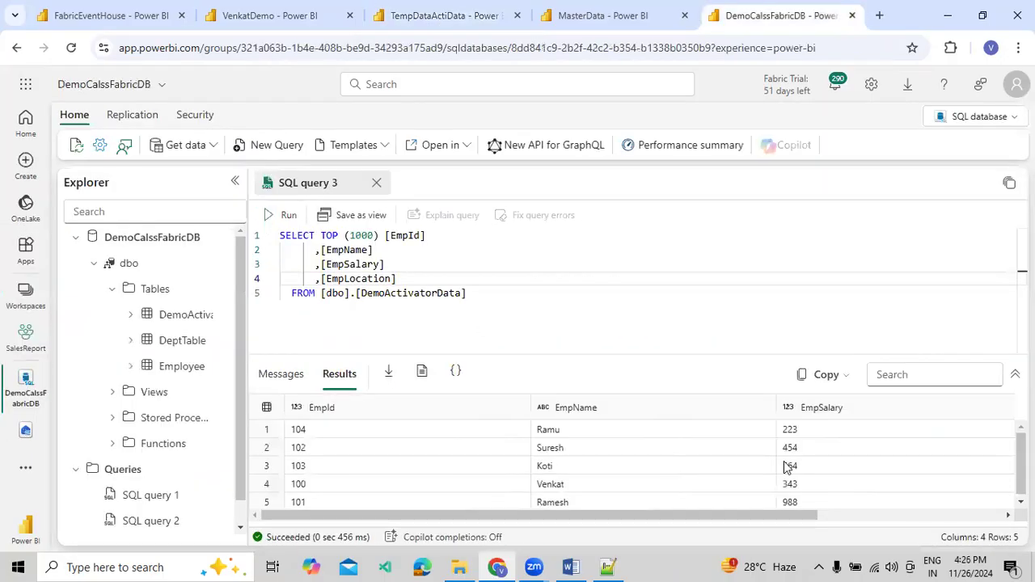
click(862, 468)
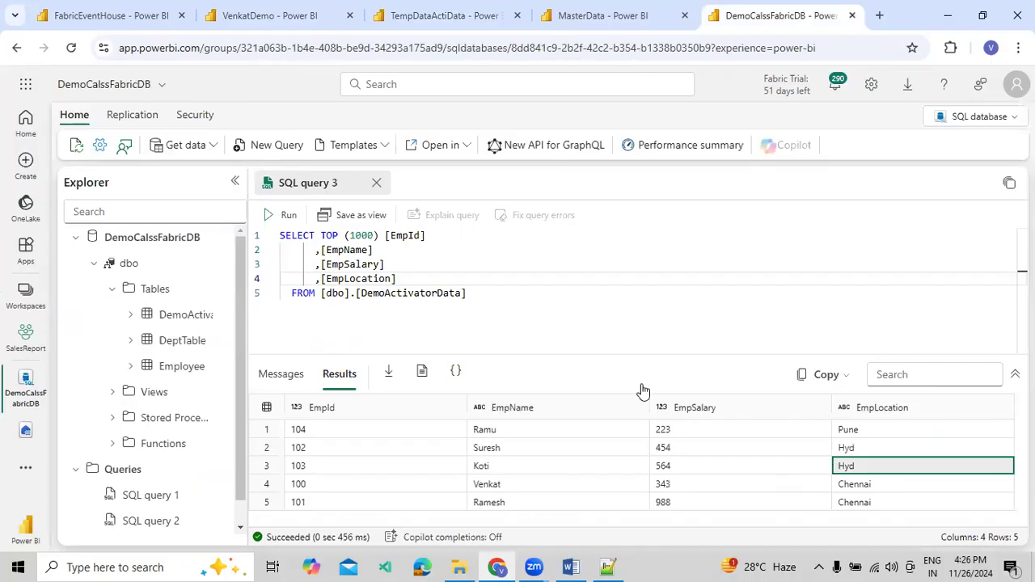
click(490, 278)
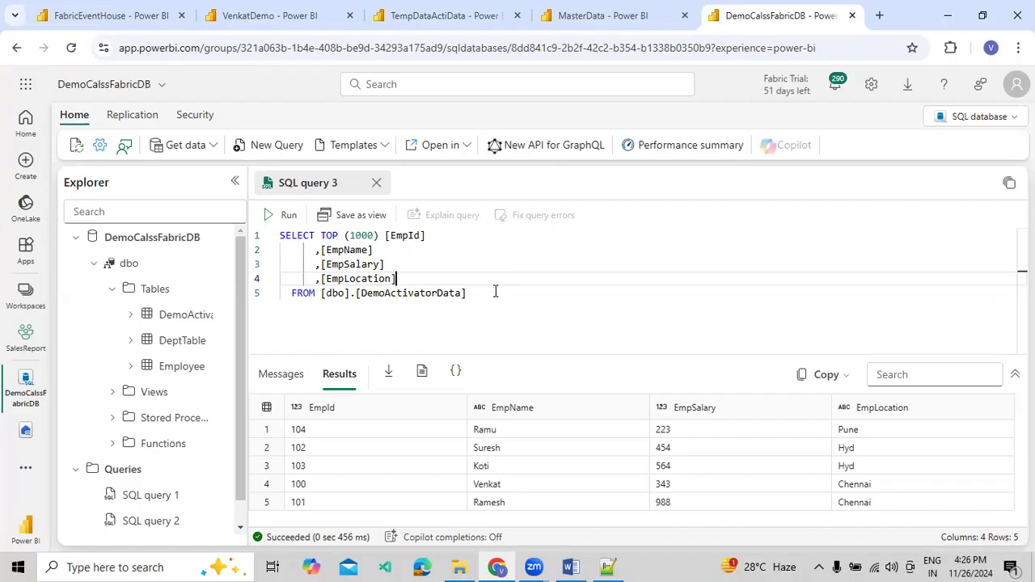
Compare the alert rule's projected activations with the VenkatDemo dashboard totals, and switch to the MasterData pipeline
click(437, 15)
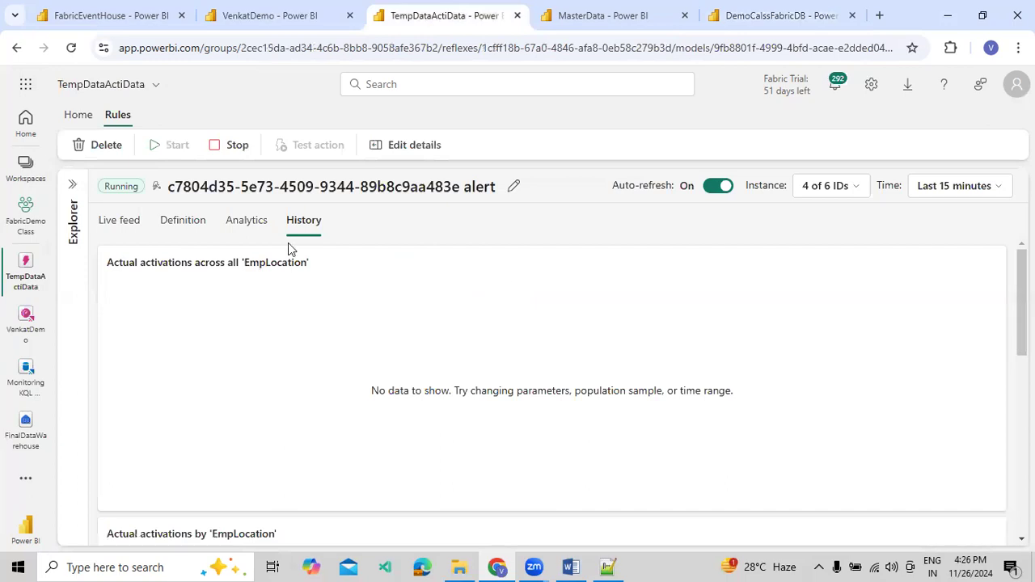
click(250, 230)
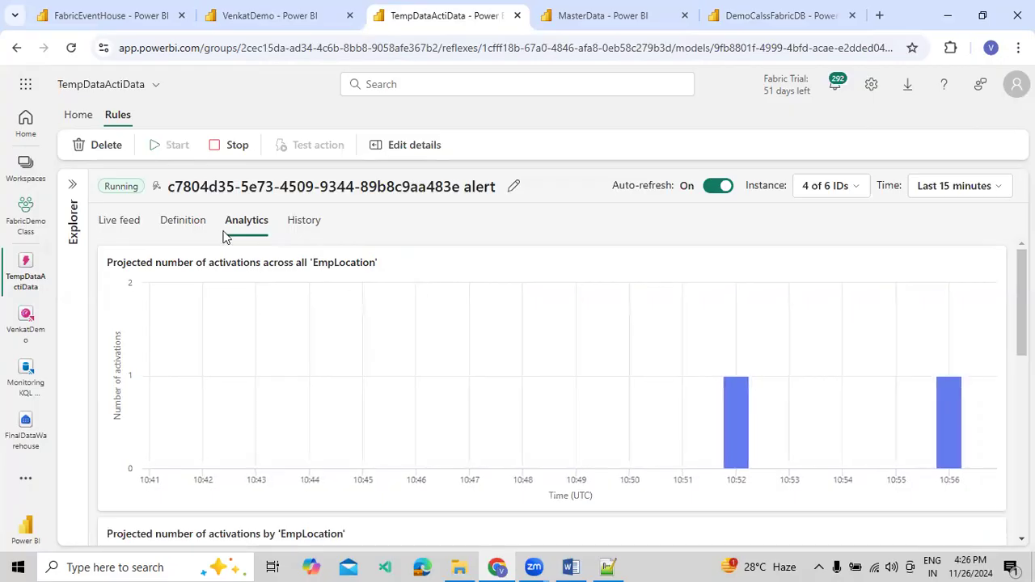
click(233, 28)
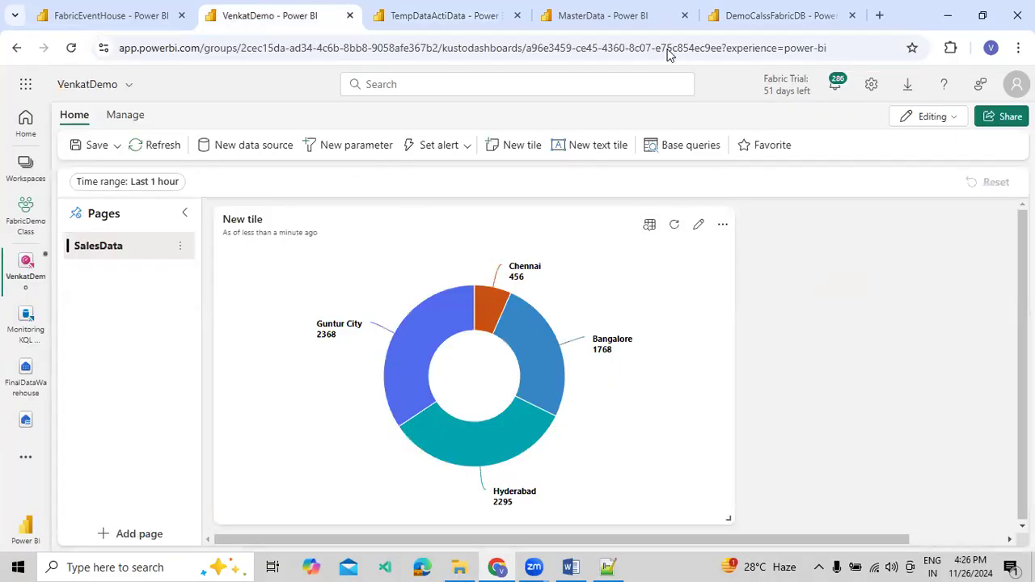
click(654, 25)
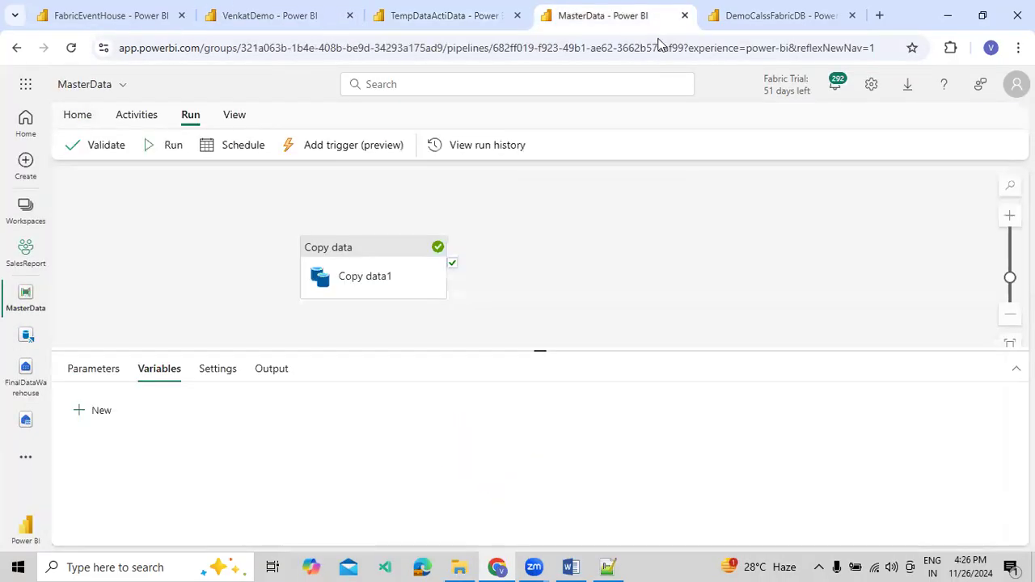
Run the dbo.DemoActivatorData query twice more, checking the alert rule's projected activations between the two runs
click(747, 23)
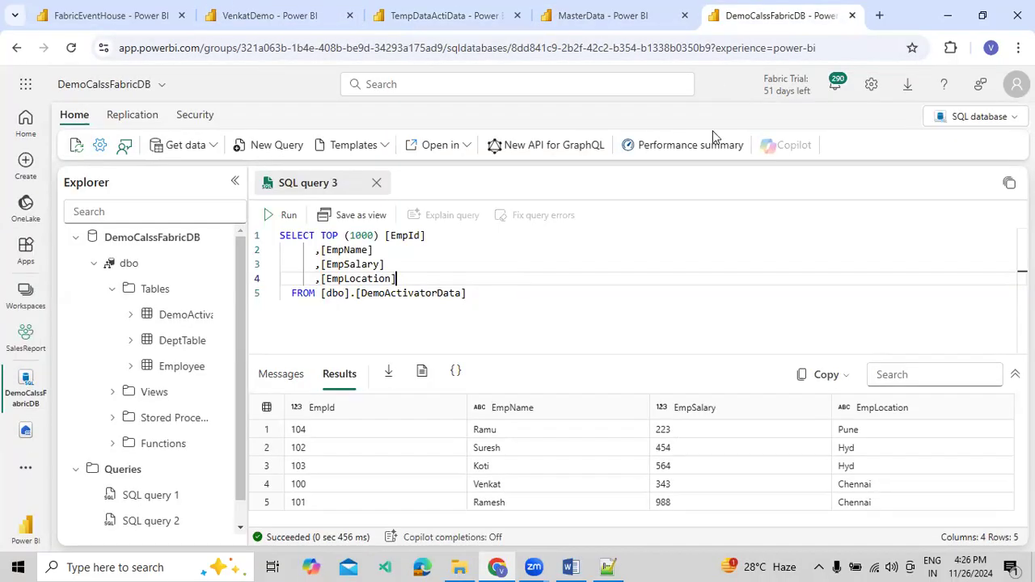
click(279, 215)
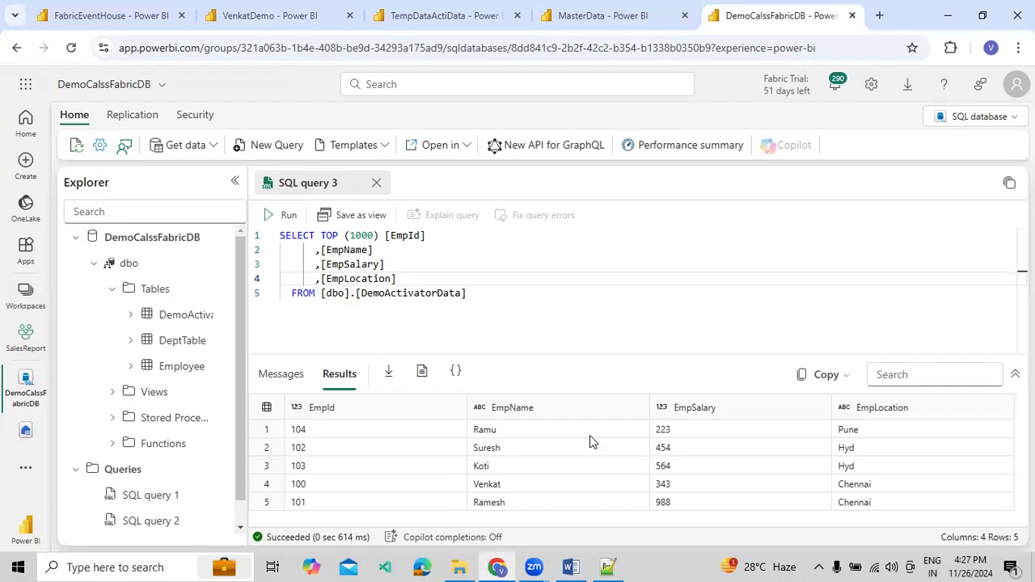
click(485, 29)
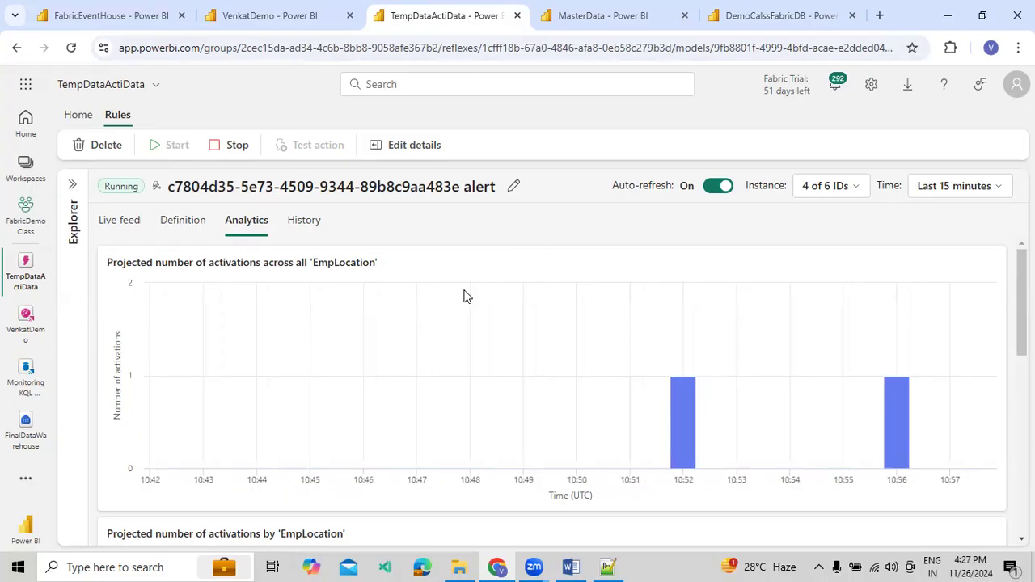
click(752, 16)
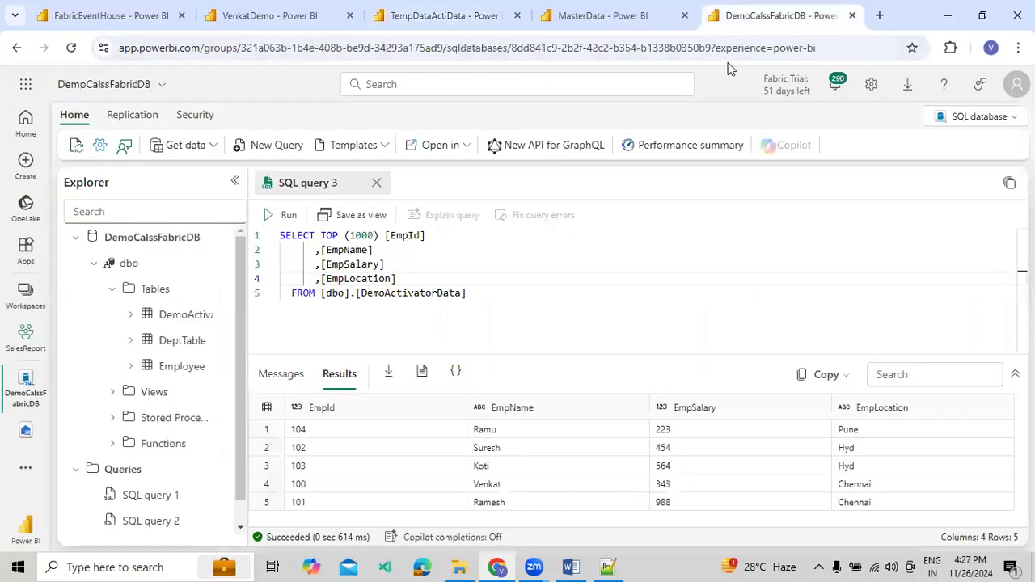
click(283, 215)
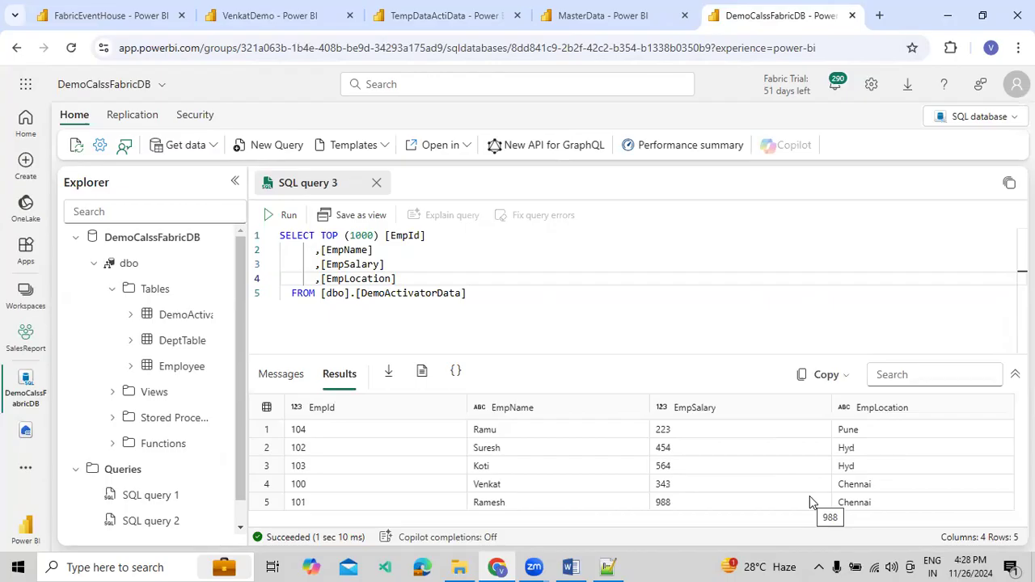
Review the alert rule's full activation history for the last 15 minutes, down to the activation details across all EmpLocation
click(456, 25)
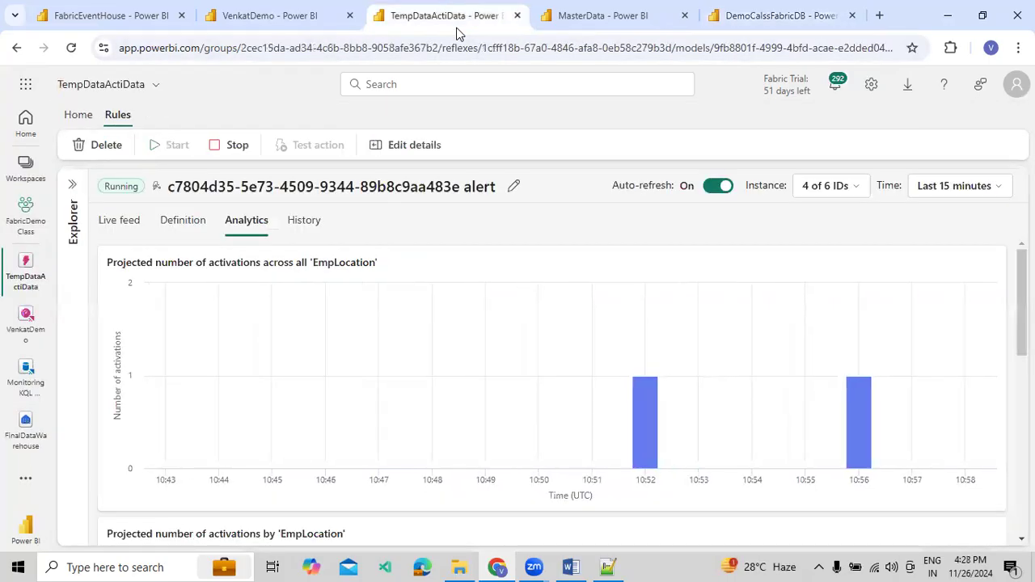
click(300, 236)
scroll(311, 265, down, 1)
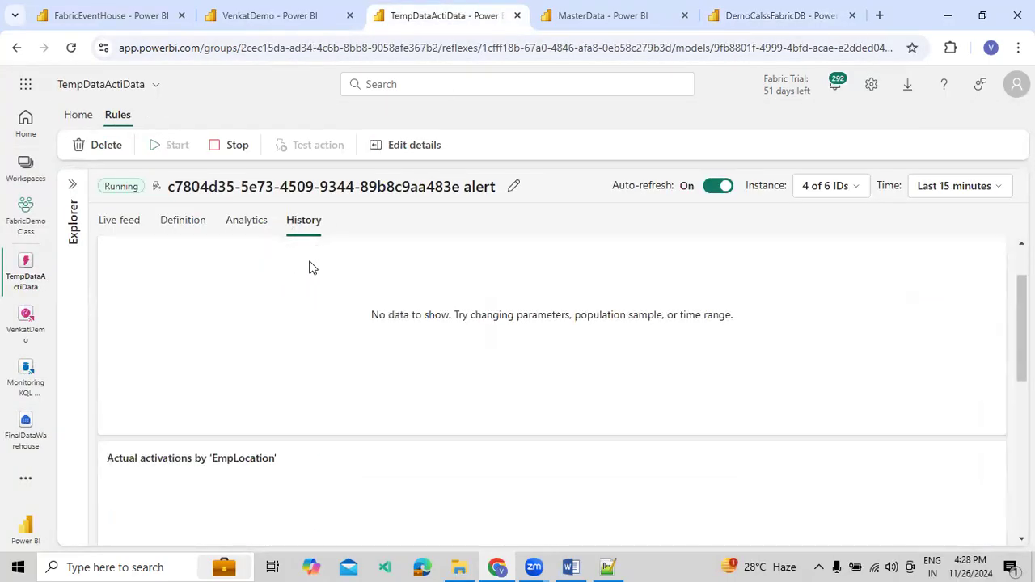
scroll(328, 268, down, 5)
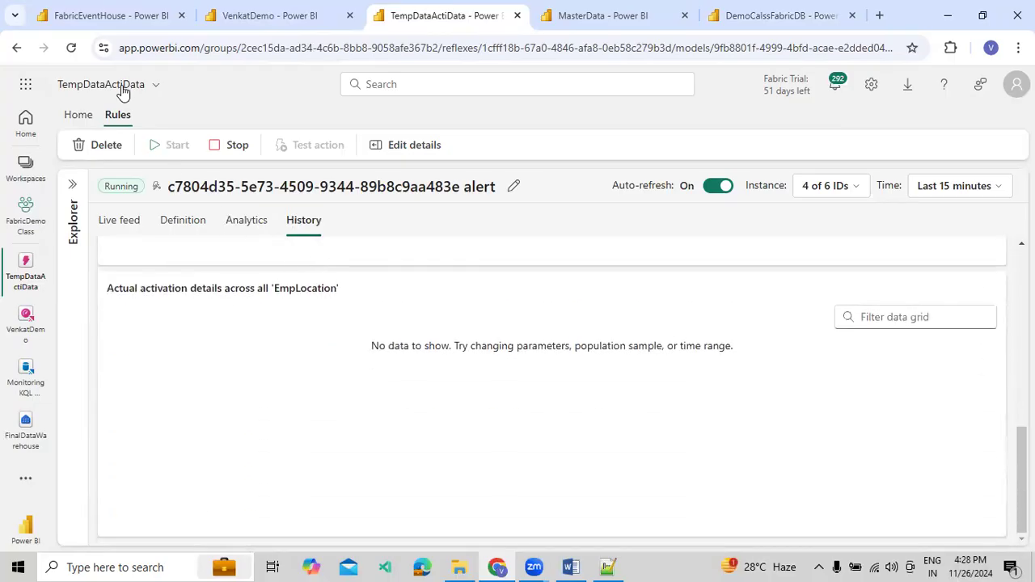
Reload the alert rule page and, meanwhile, rerun the dbo.DemoActivatorData query in DemoCalssFabricDB to check its rows
click(71, 47)
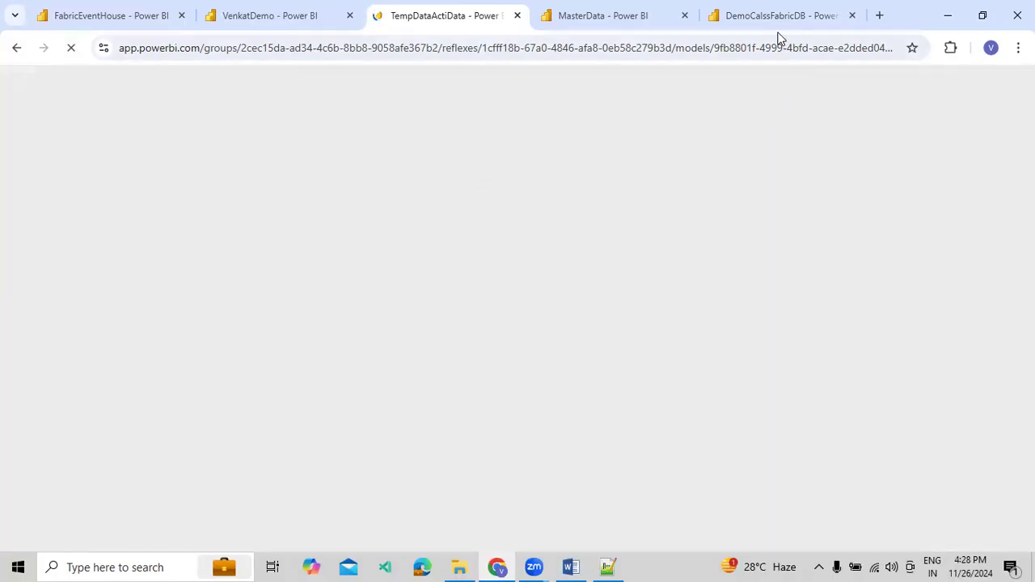
click(781, 15)
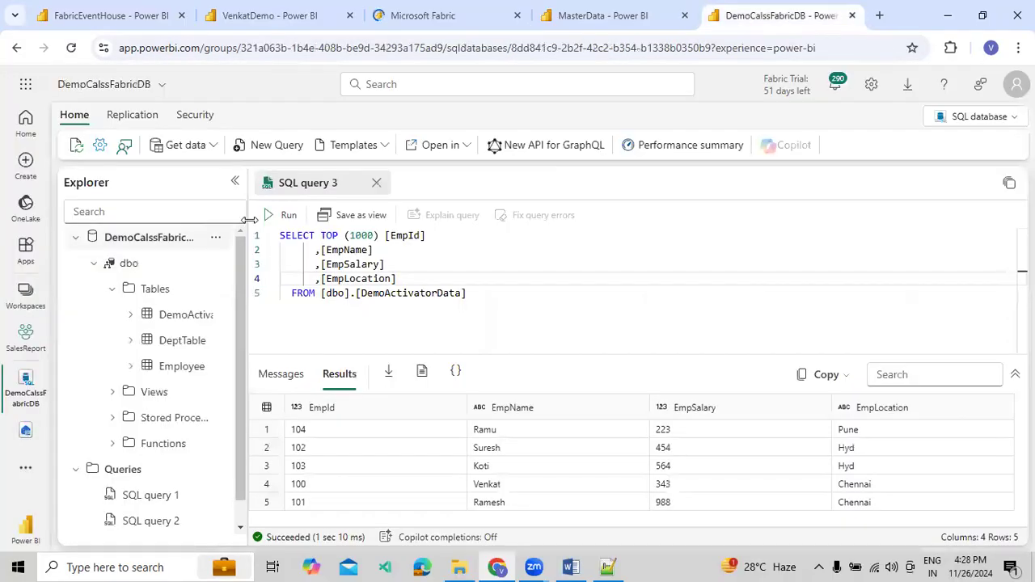
click(279, 215)
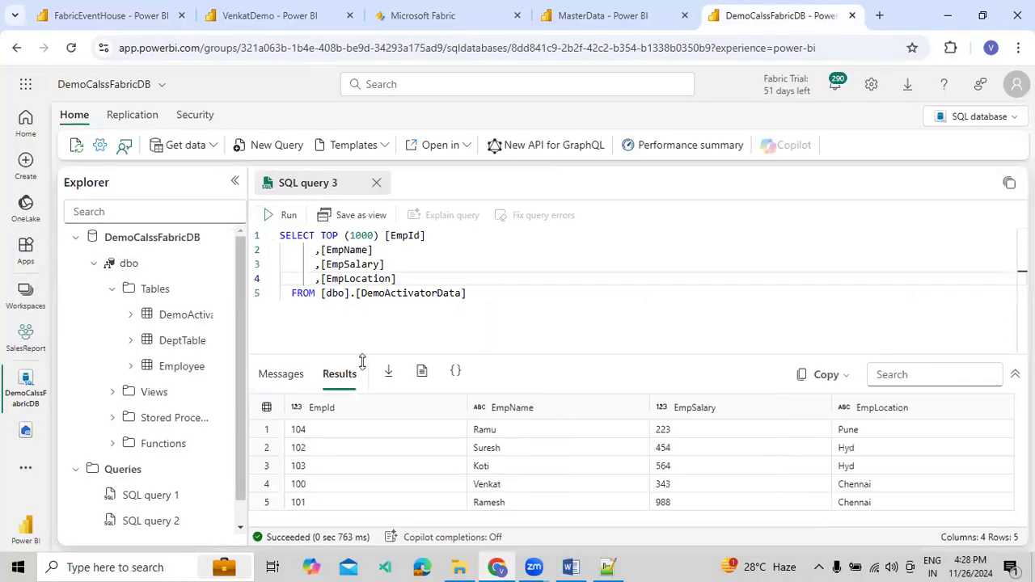
click(396, 447)
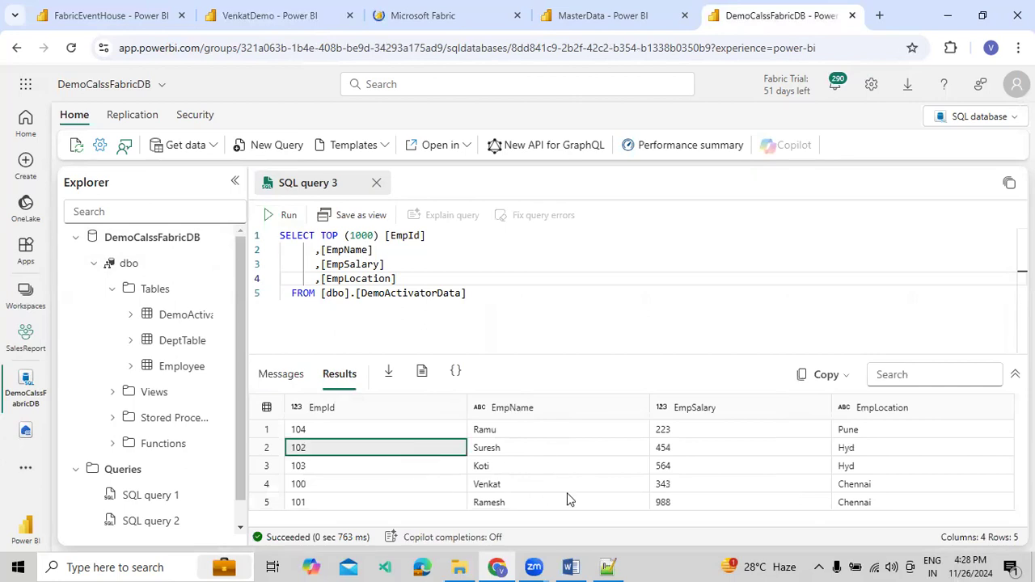
double_click(452, 293)
double_click(361, 235)
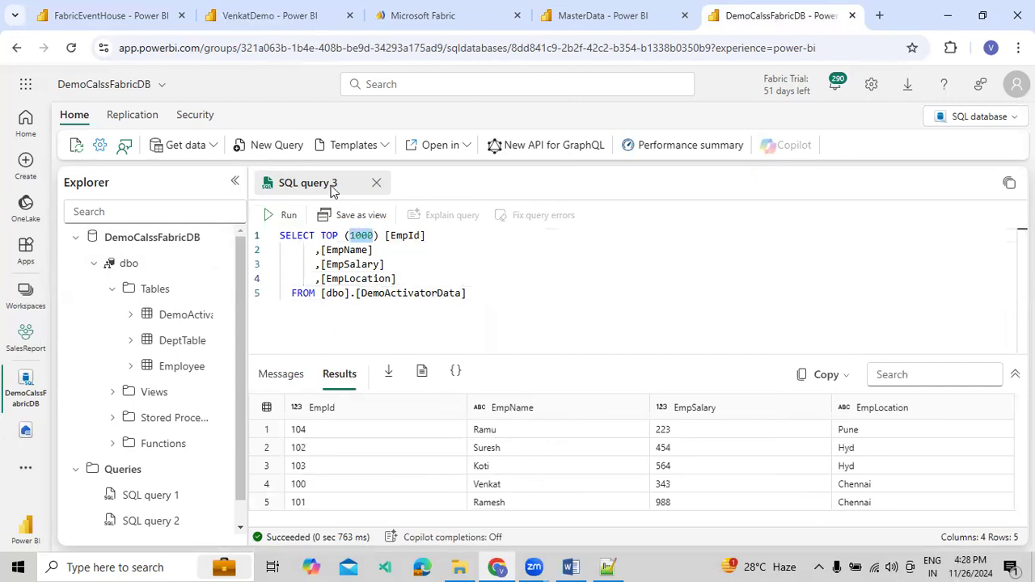
Review the alert rule's detailed definition, from the 1900 threshold condition down to the MasterData pipeline action, and close it
click(413, 16)
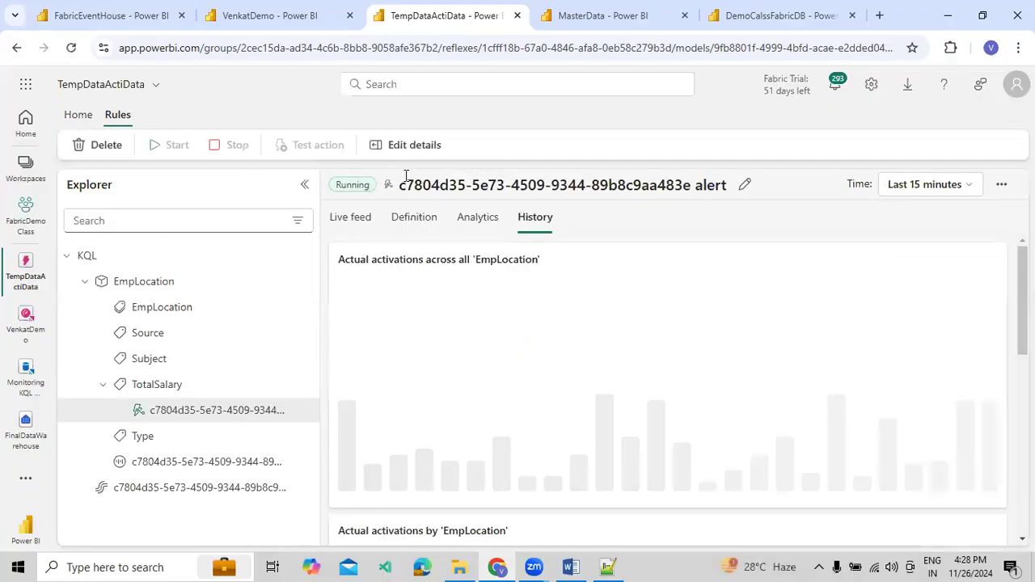
click(305, 185)
scroll(936, 348, down, 2)
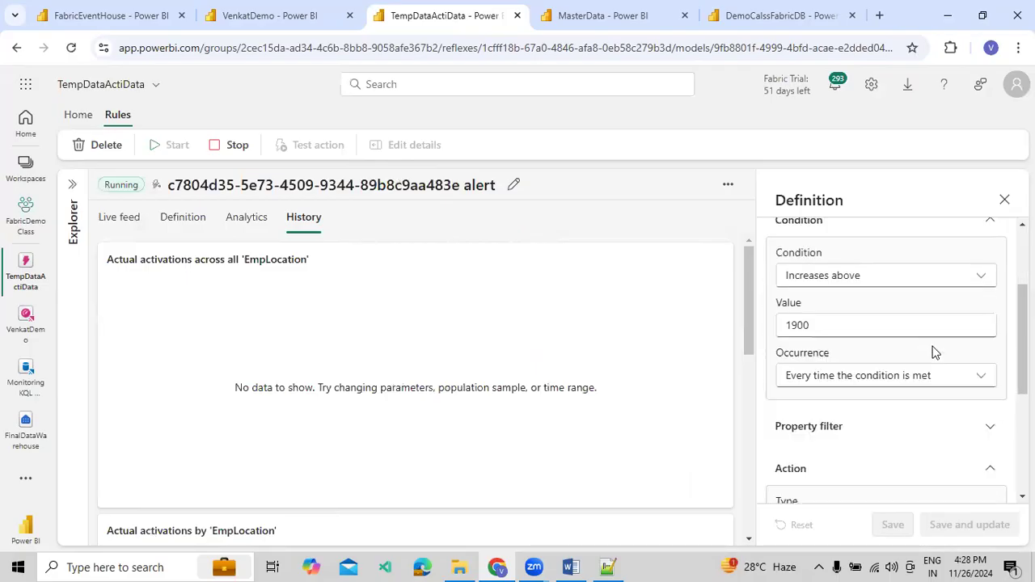
scroll(851, 391, down, 3)
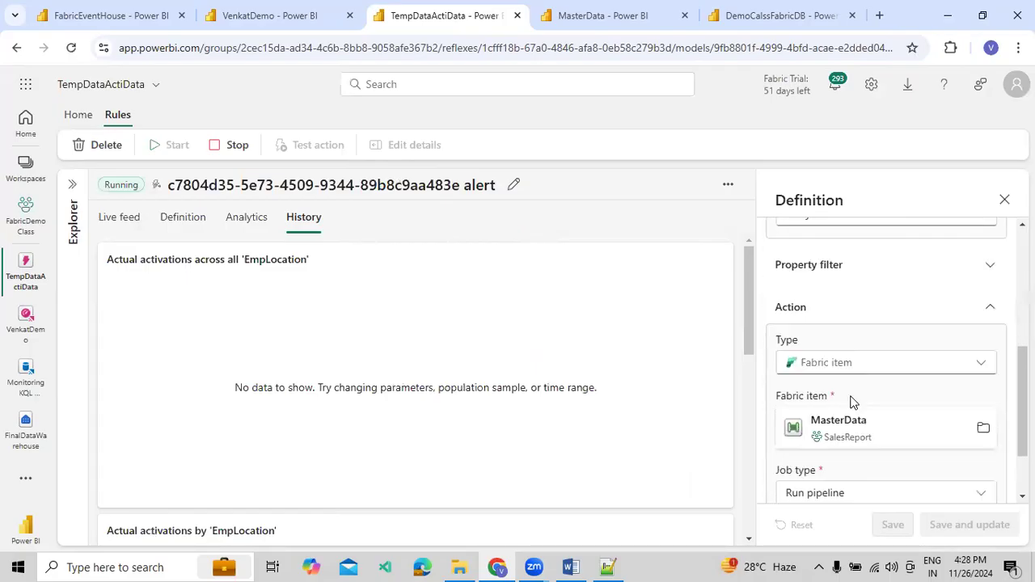
scroll(848, 472, down, 1)
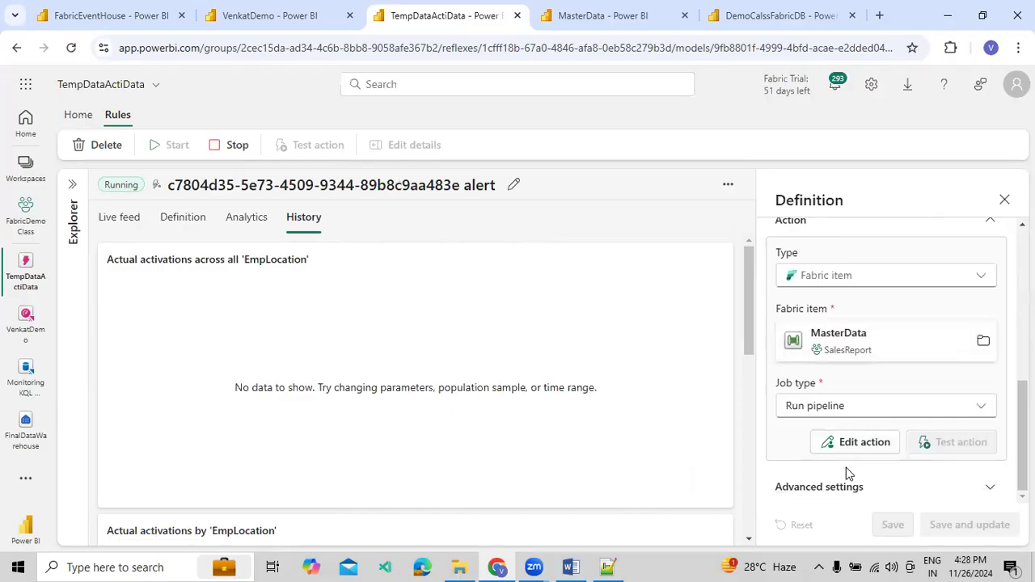
click(1005, 200)
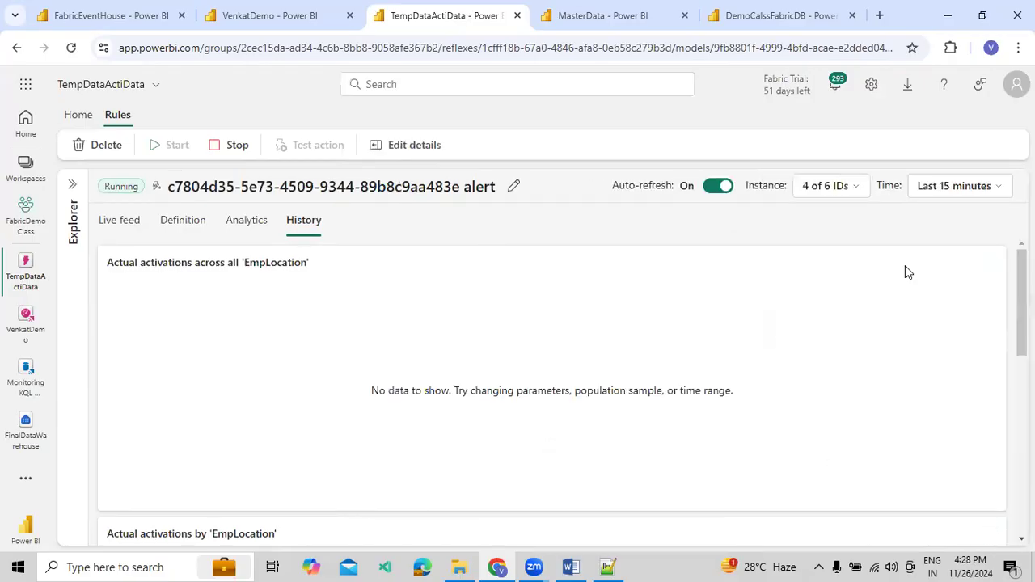
Examine the alert rule's projected activations by EmpLocation and its monitor, condition and action charts
click(251, 234)
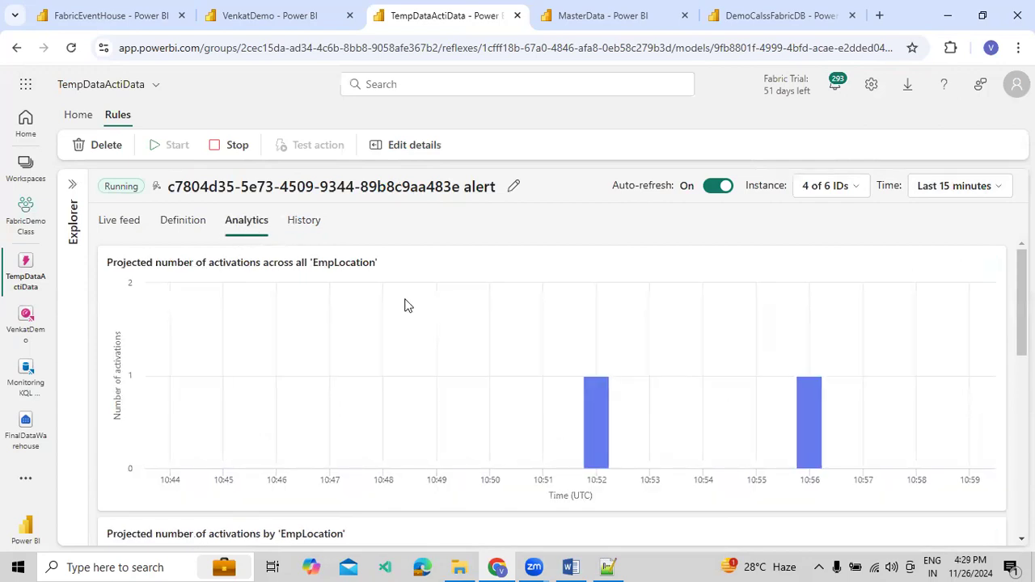
scroll(405, 303, down, 3)
scroll(408, 305, down, 4)
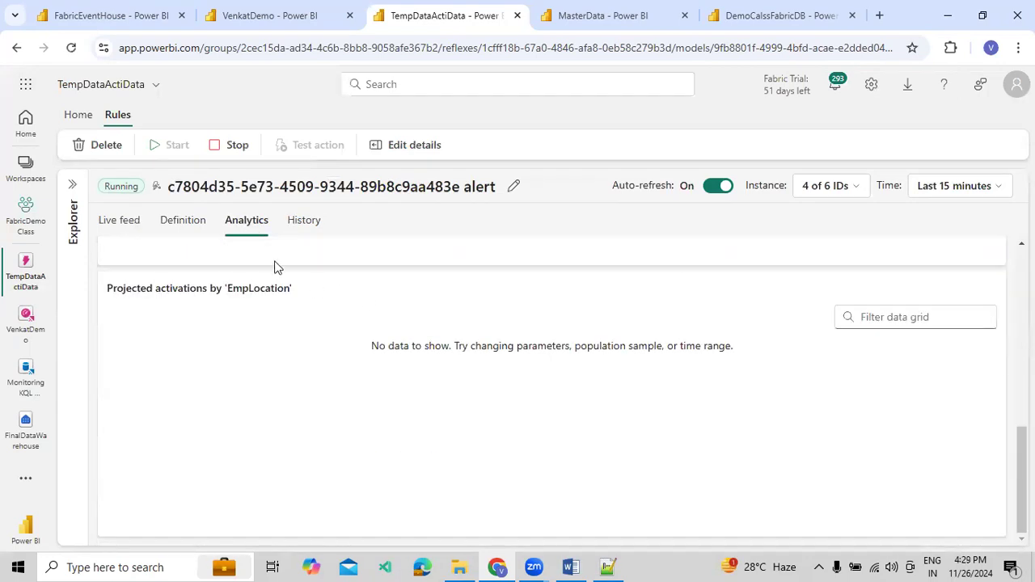
click(184, 223)
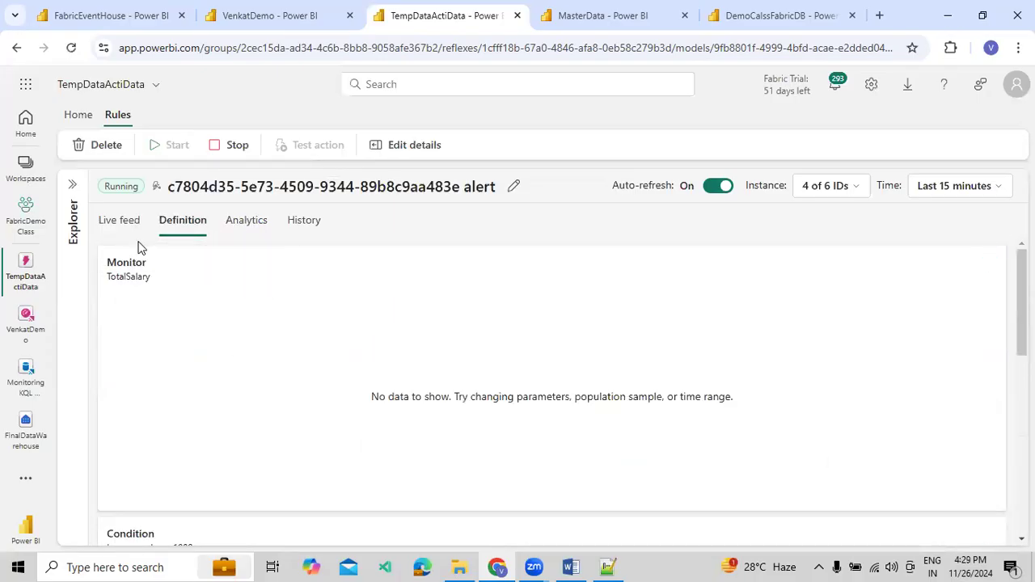
scroll(191, 330, down, 6)
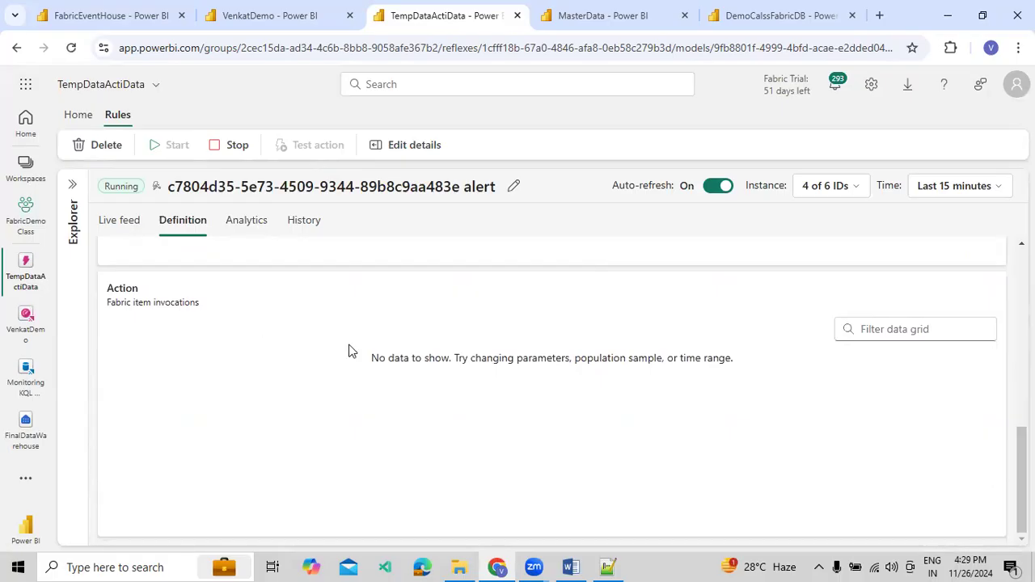
Return to DemoCalssFabricDB and run the dbo.DemoActivatorData query twice
click(742, 17)
click(273, 217)
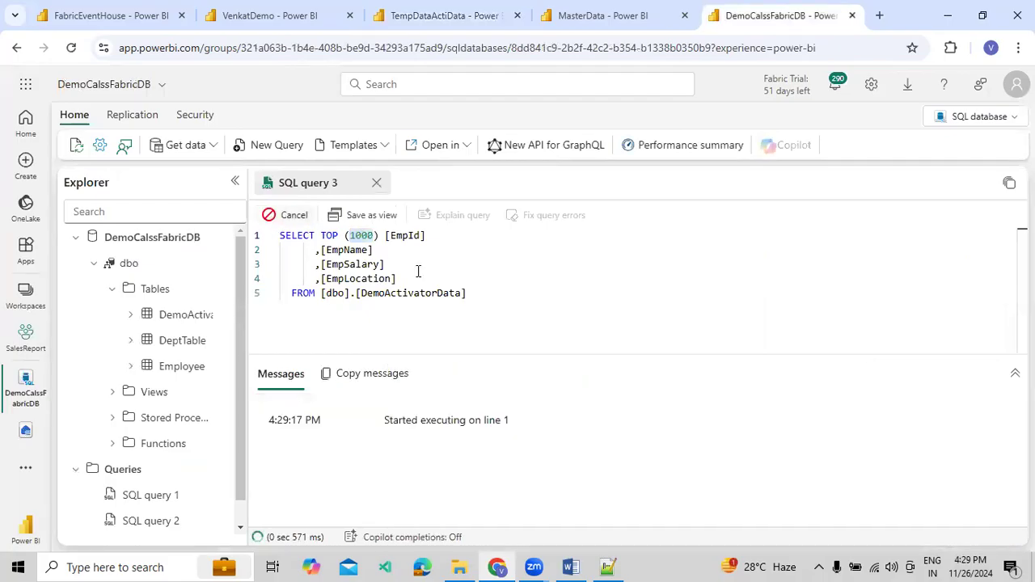
click(275, 217)
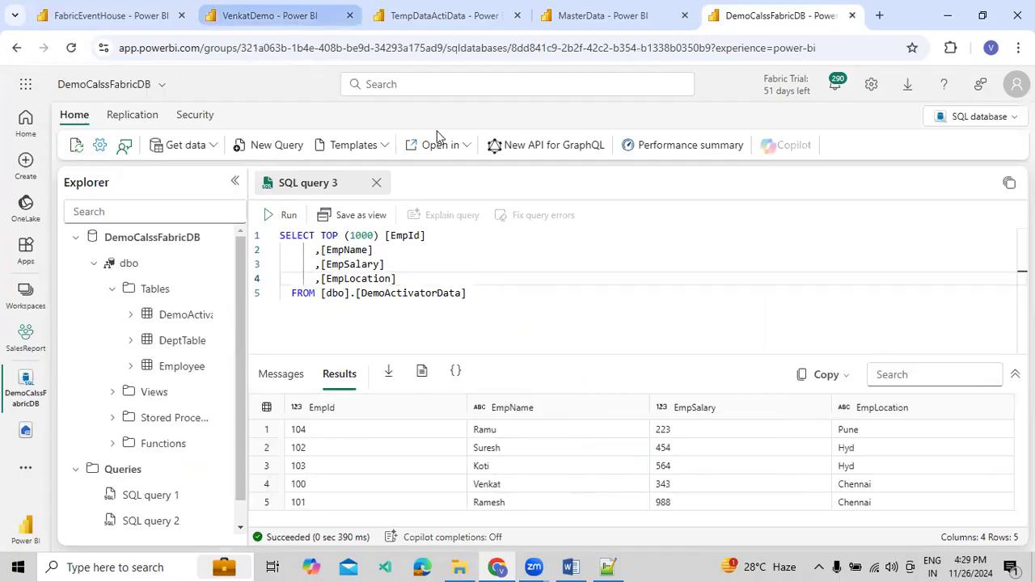
Check the MasterData pipeline's recent runs, open its historical runs in Monitor and refresh the list
click(280, 16)
click(439, 20)
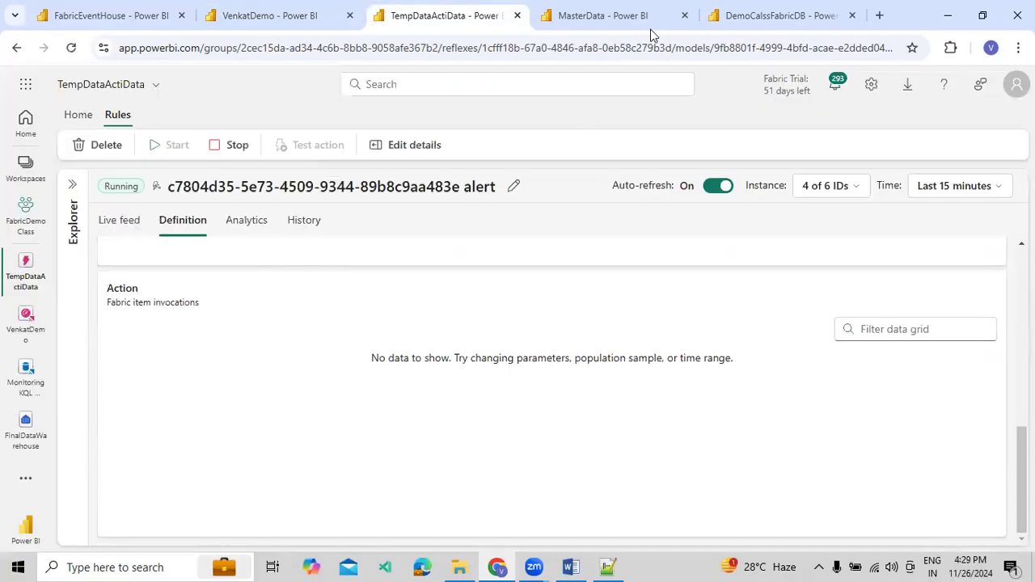
click(652, 24)
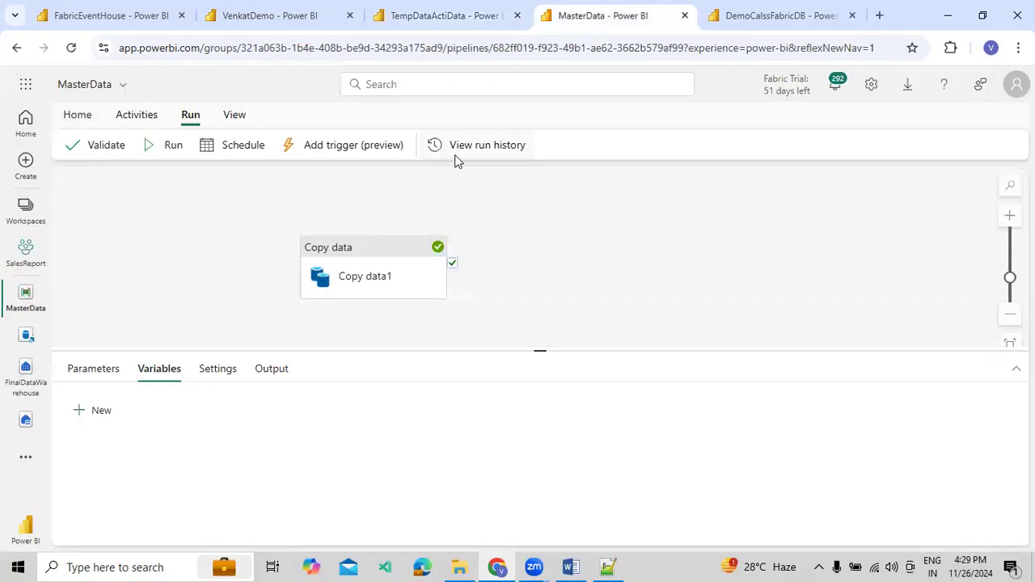
click(486, 145)
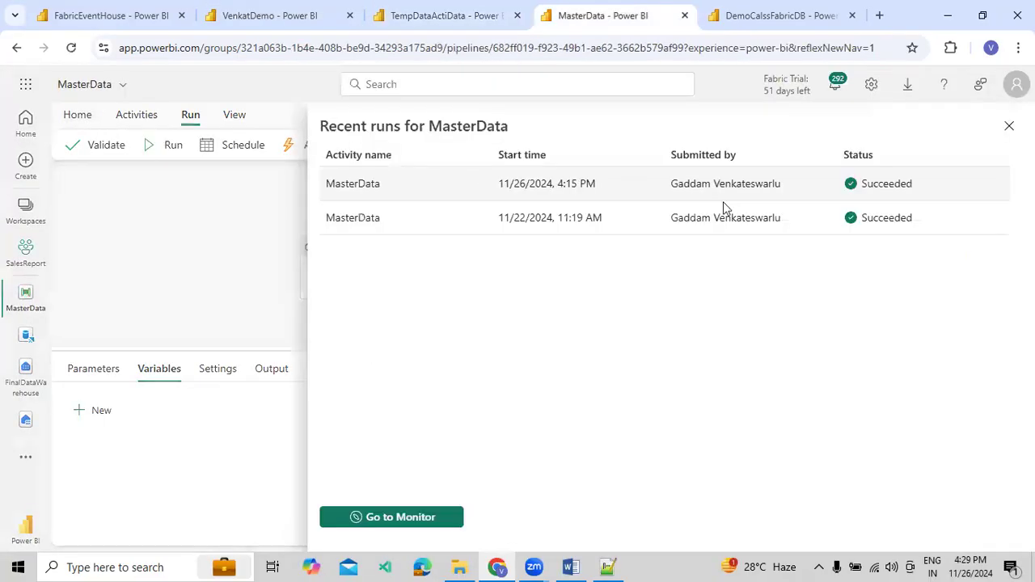
click(413, 517)
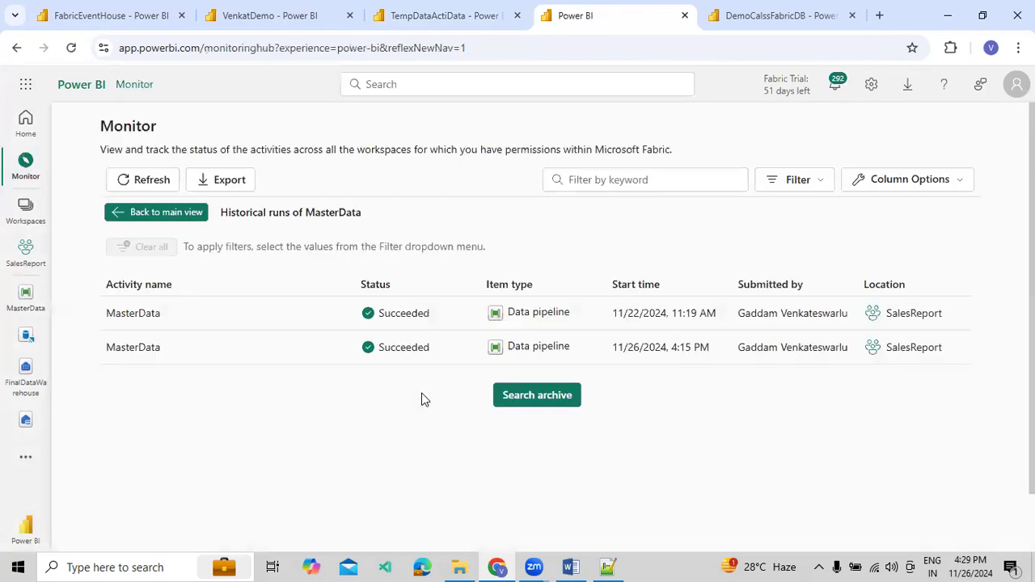
click(154, 182)
Run the dbo.DemoActivatorData query again and inspect the EmpName and EmpSalary columns in its SELECT statement
click(753, 16)
click(287, 215)
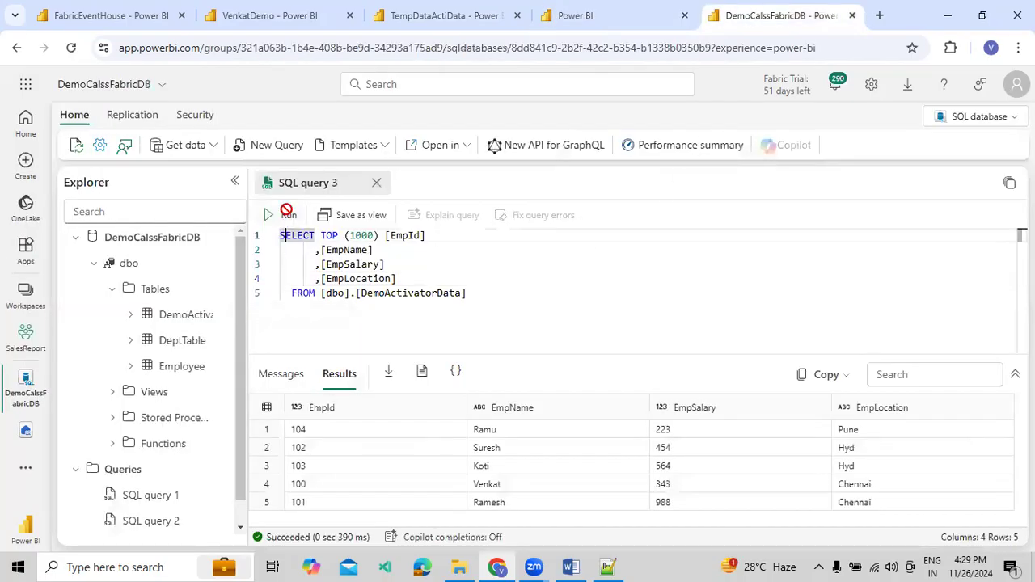
click(288, 215)
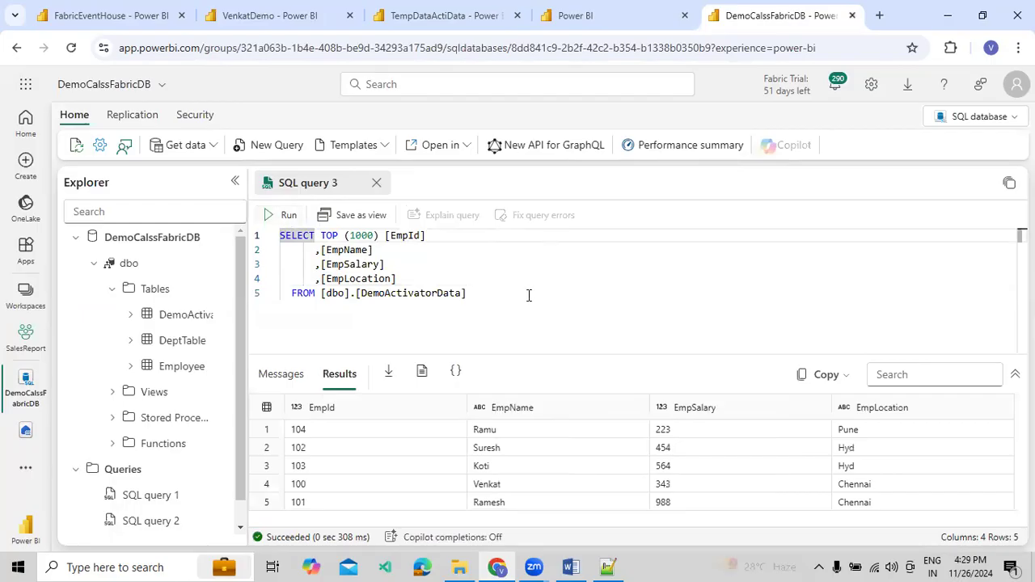
drag(499, 297, 279, 235)
click(341, 250)
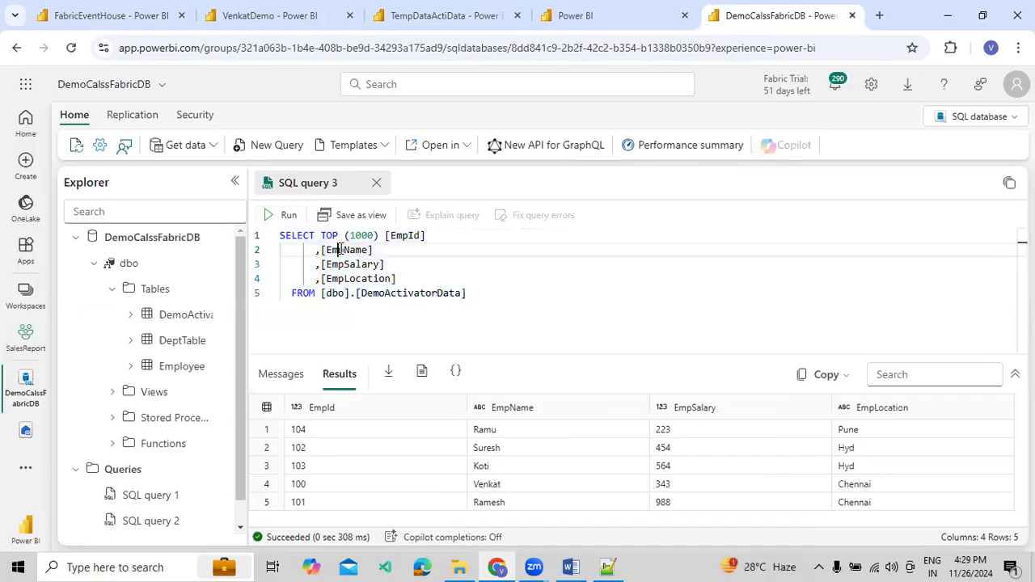
click(344, 264)
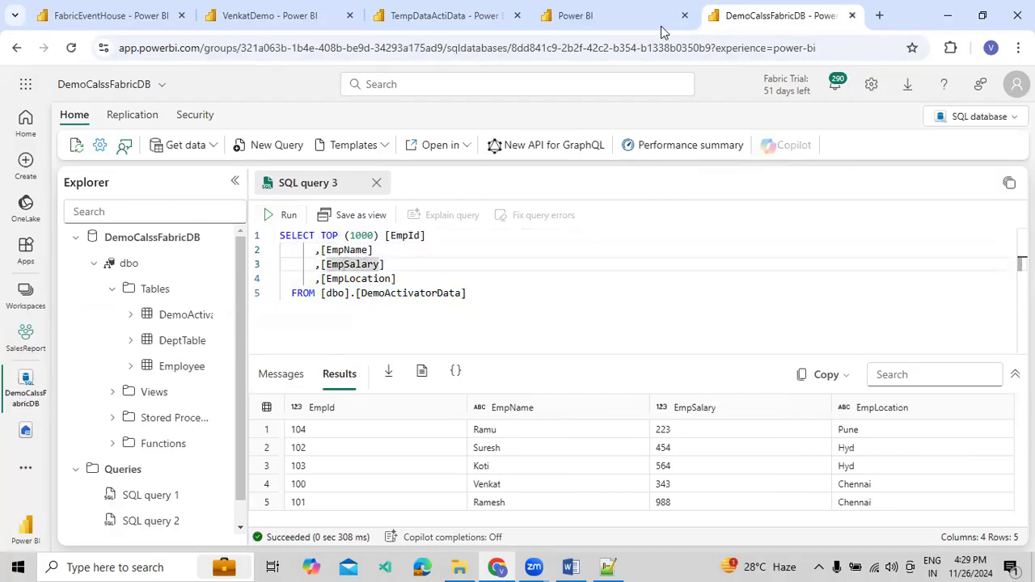
Run the employee query once more and select its entire SELECT statement
click(618, 243)
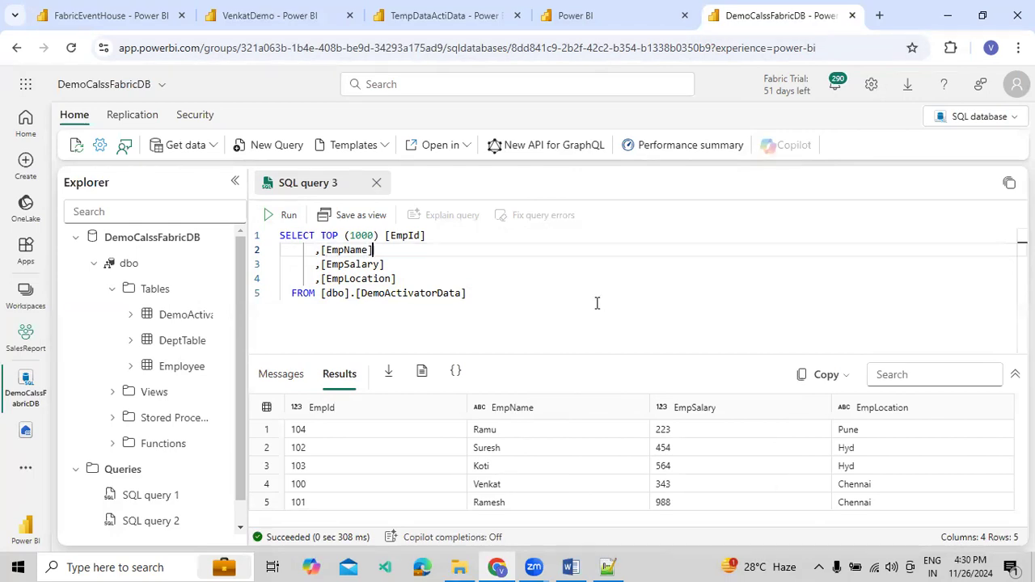
click(275, 215)
drag(518, 294, 281, 235)
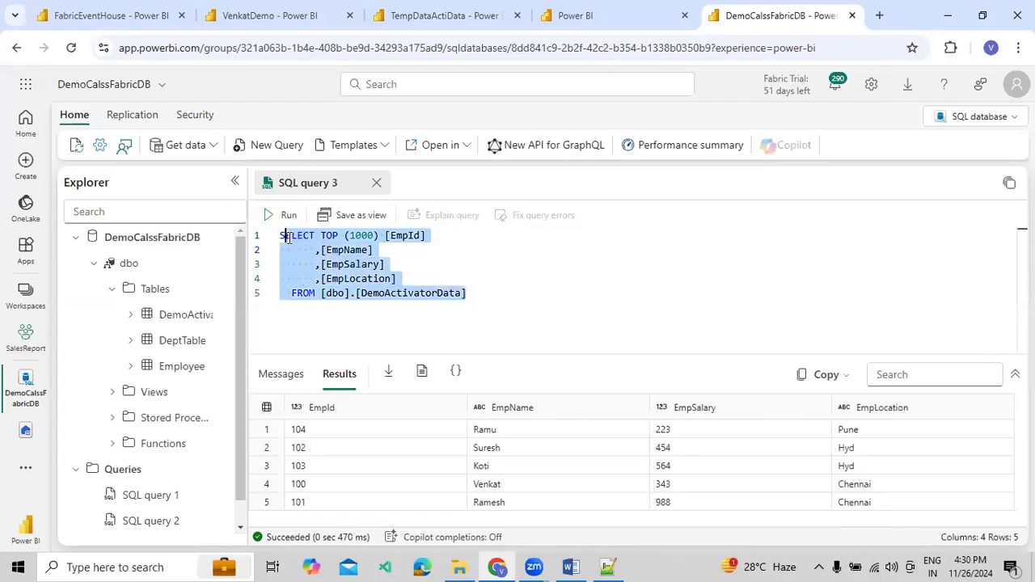